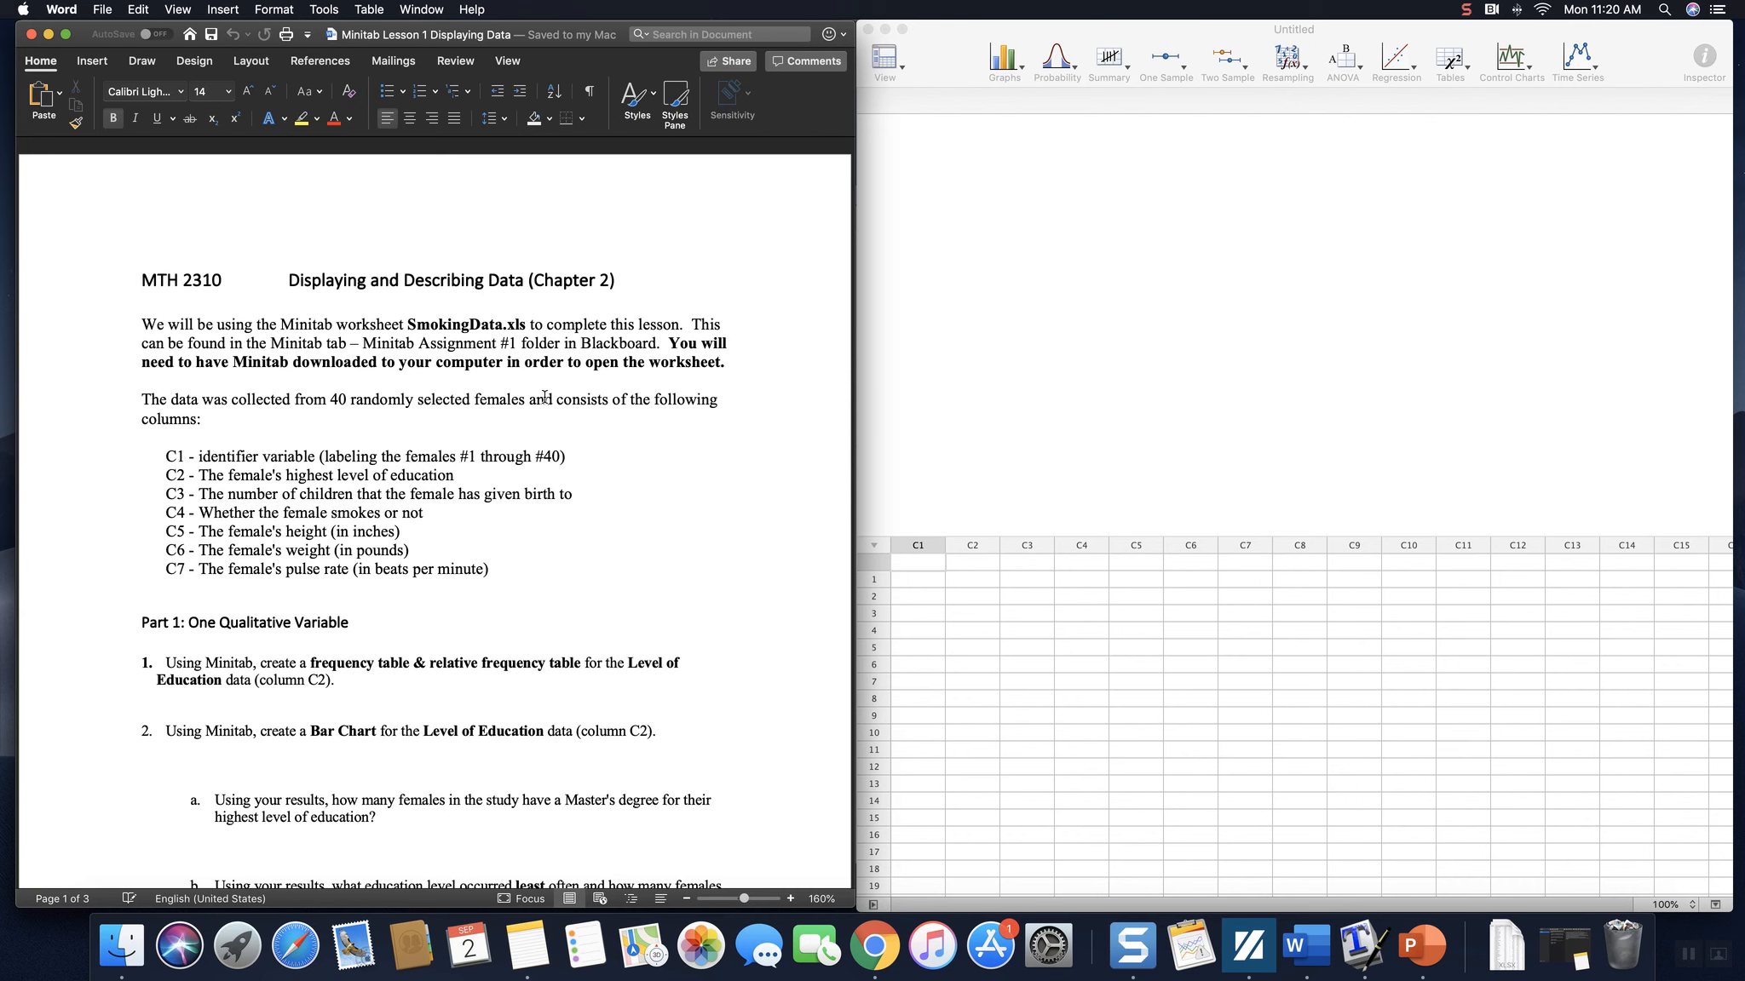
Show the Navigator pane in the empty Minitab Express project and hide it again.
left_click(1201, 434)
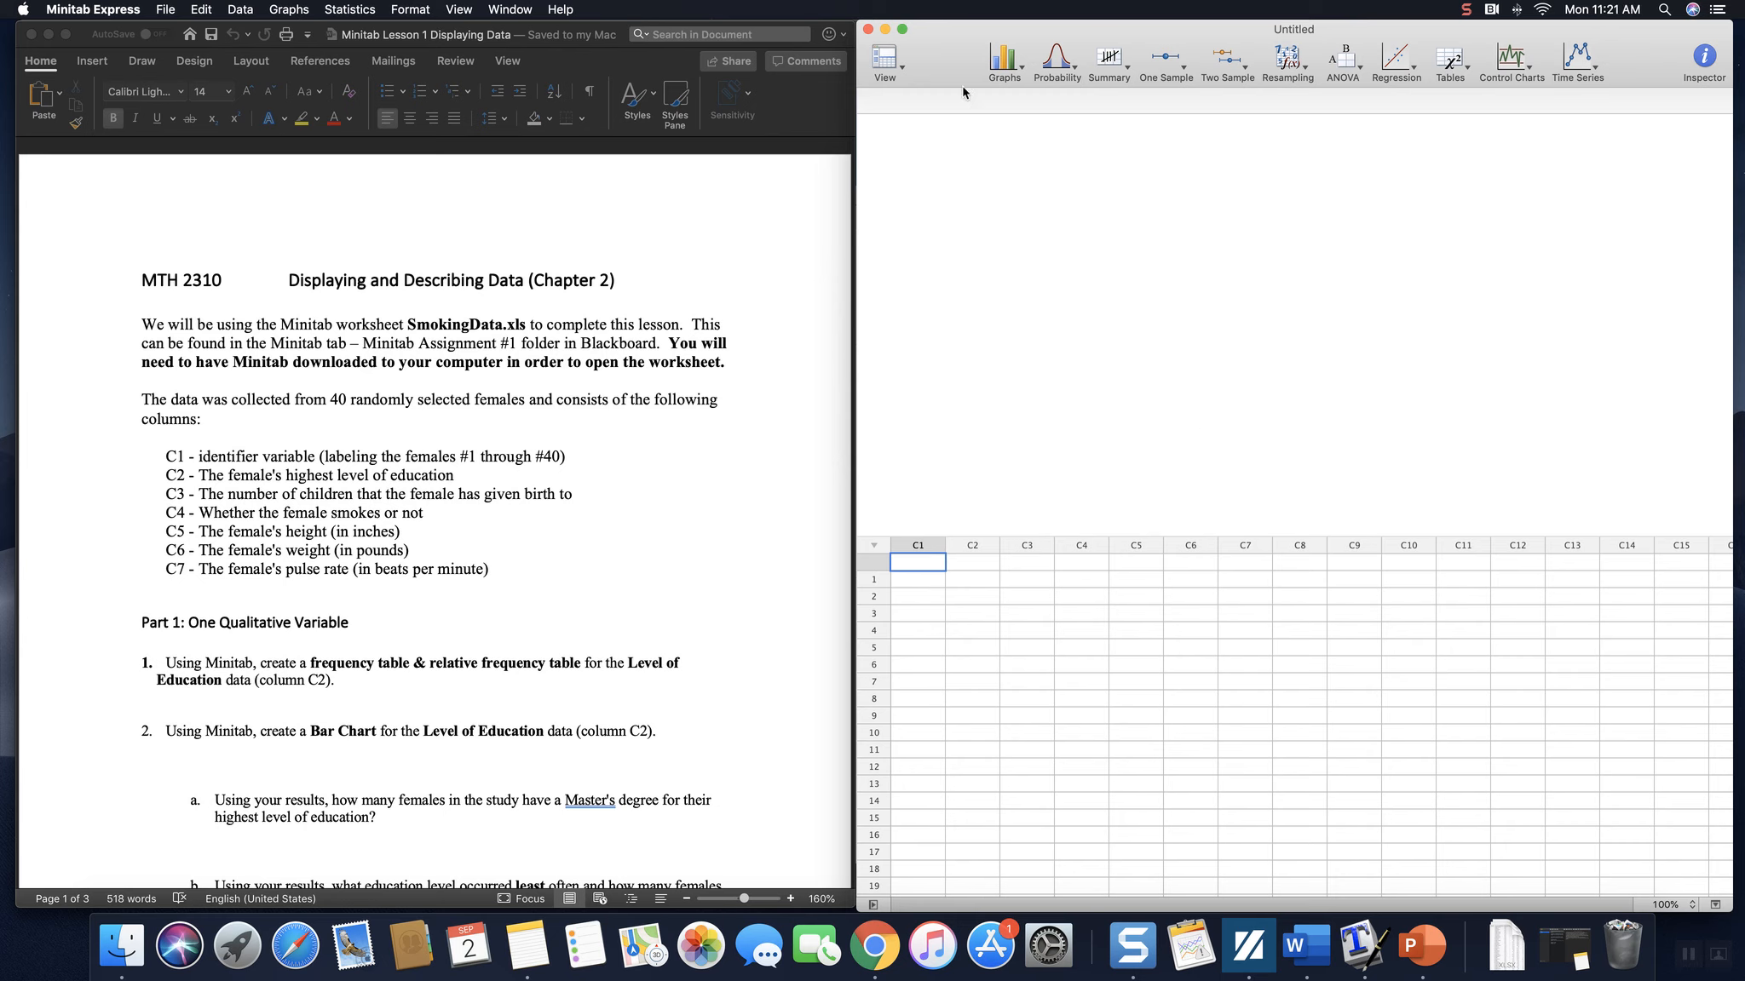
left_click(879, 64)
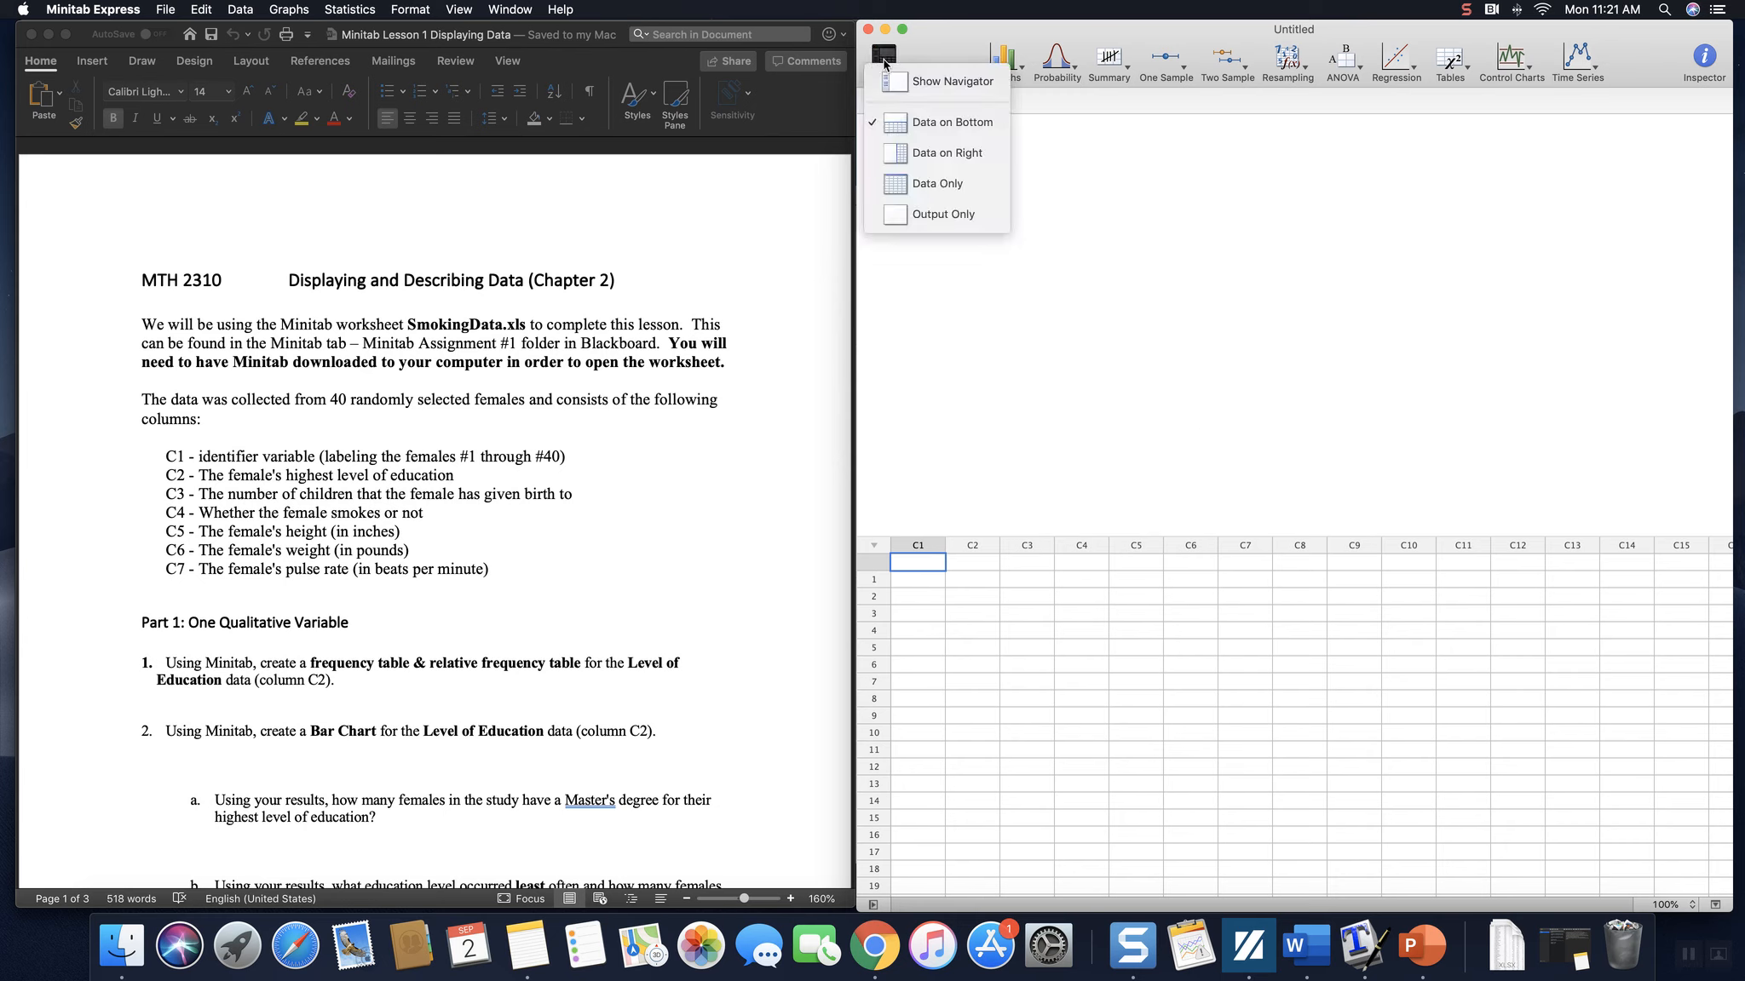
left_click(900, 77)
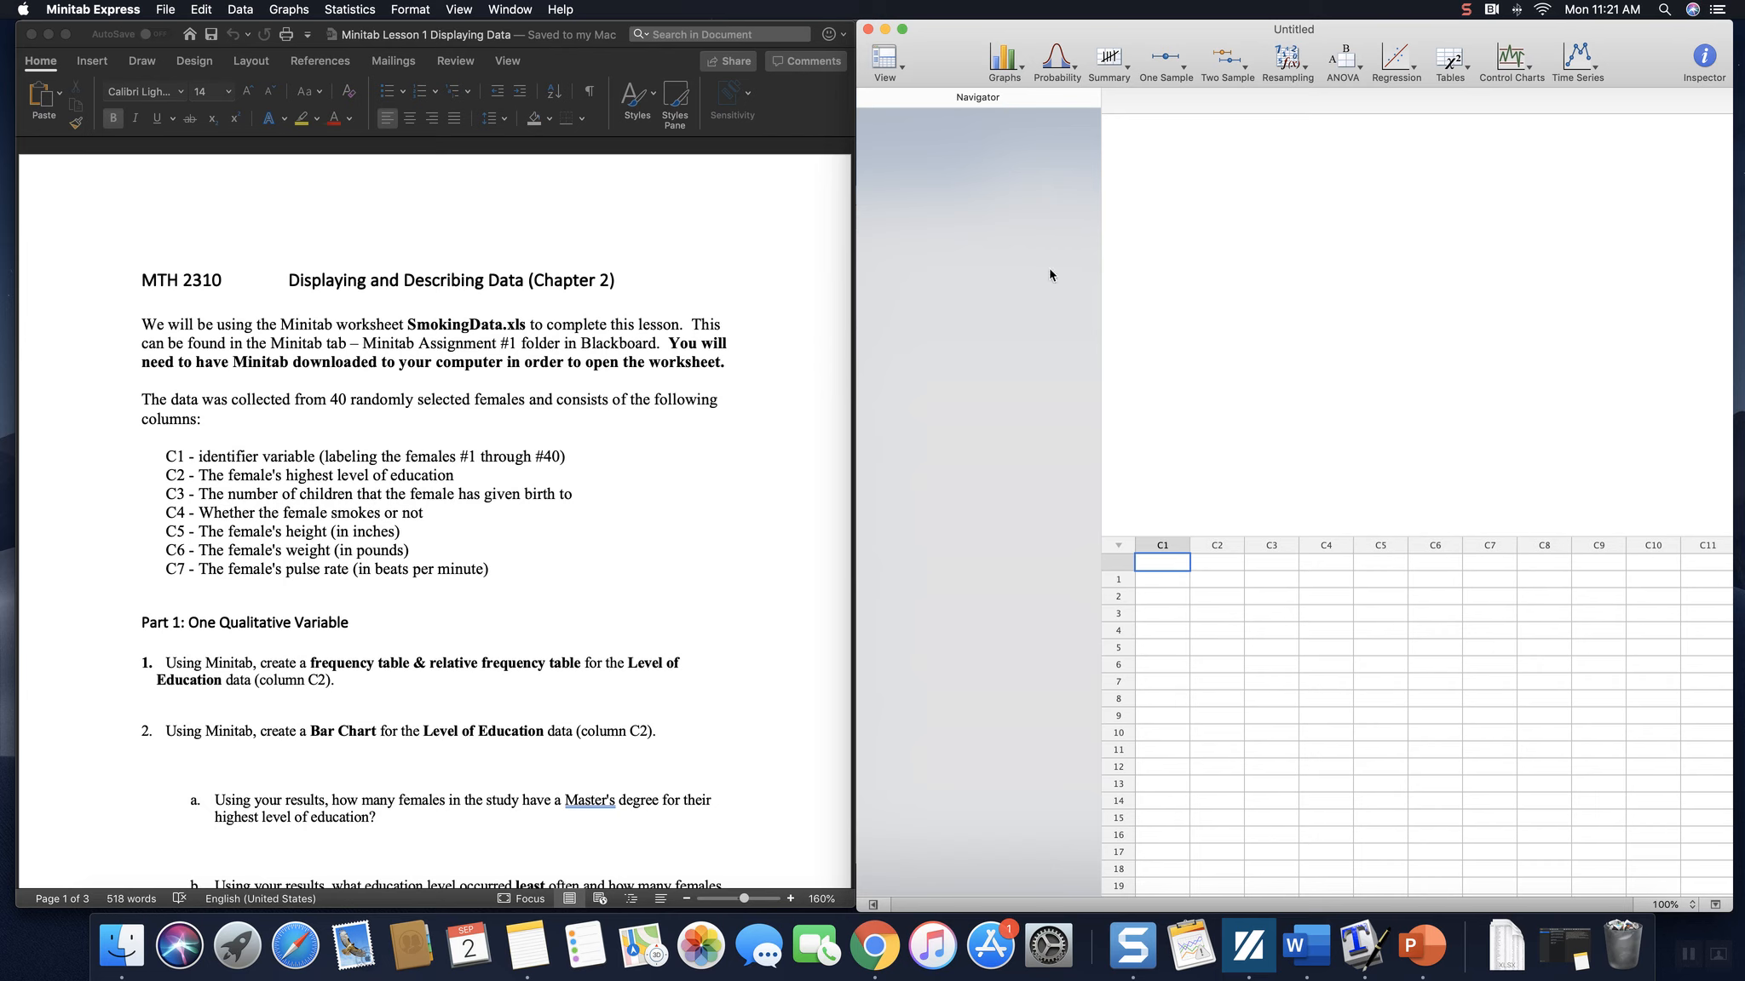
left_click(899, 72)
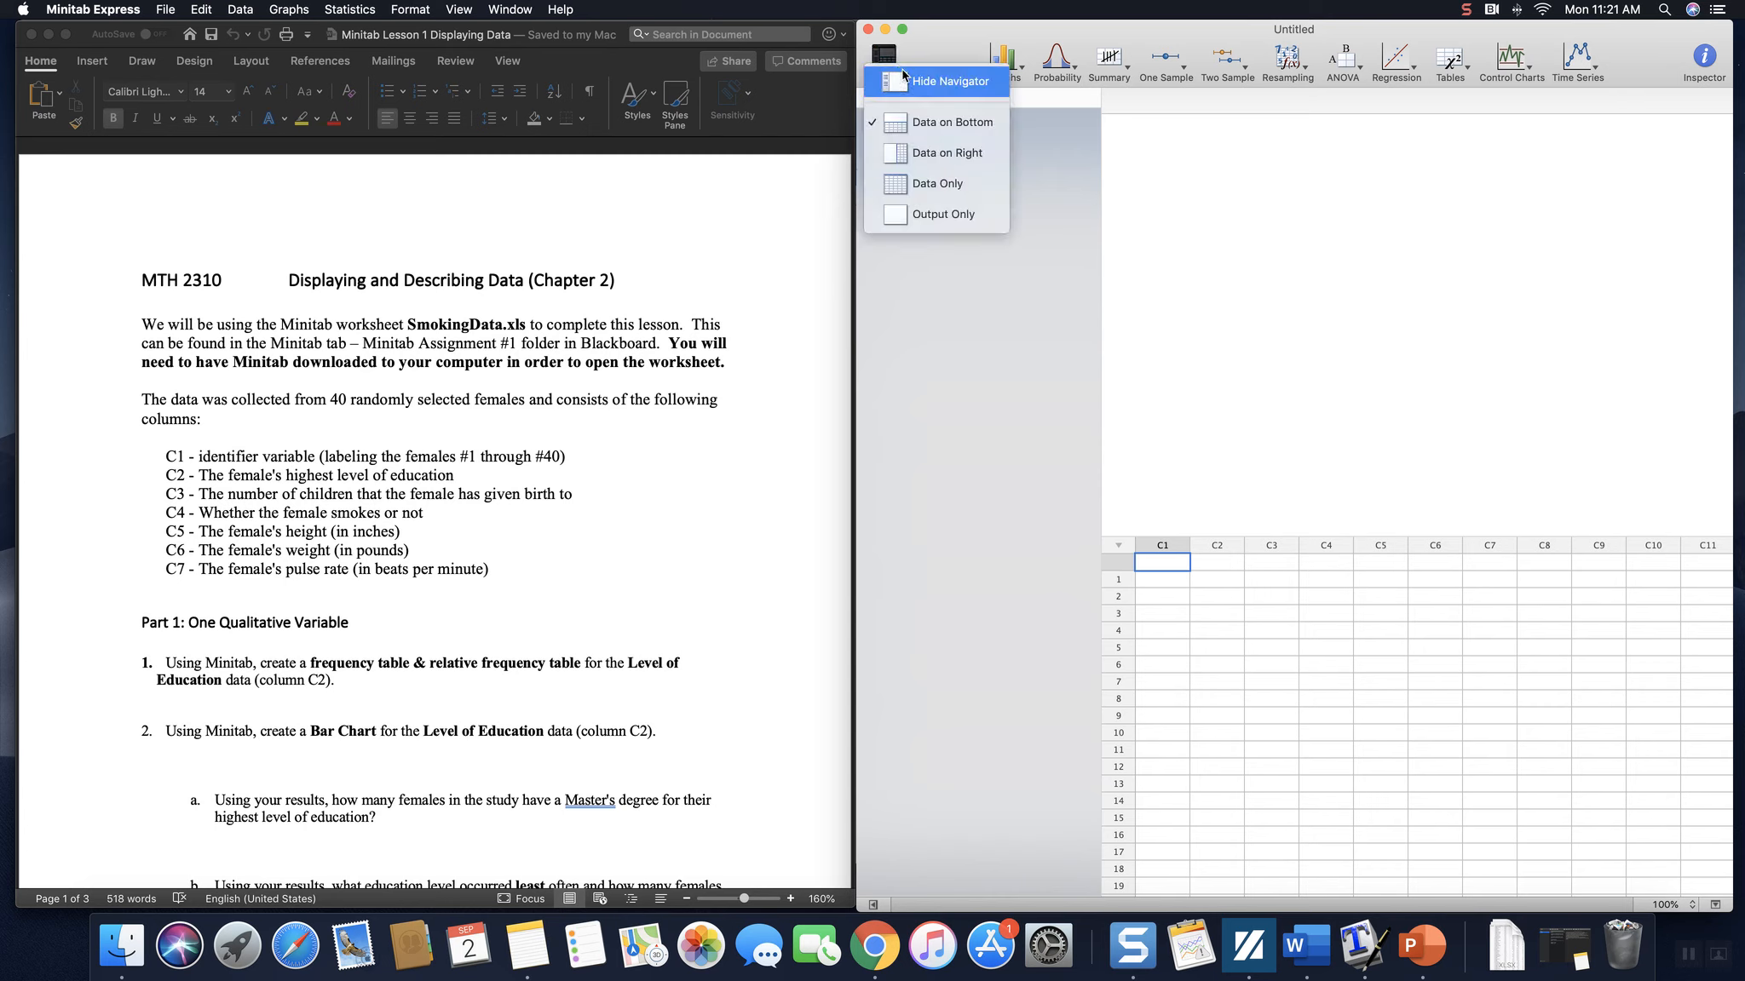
left_click(927, 83)
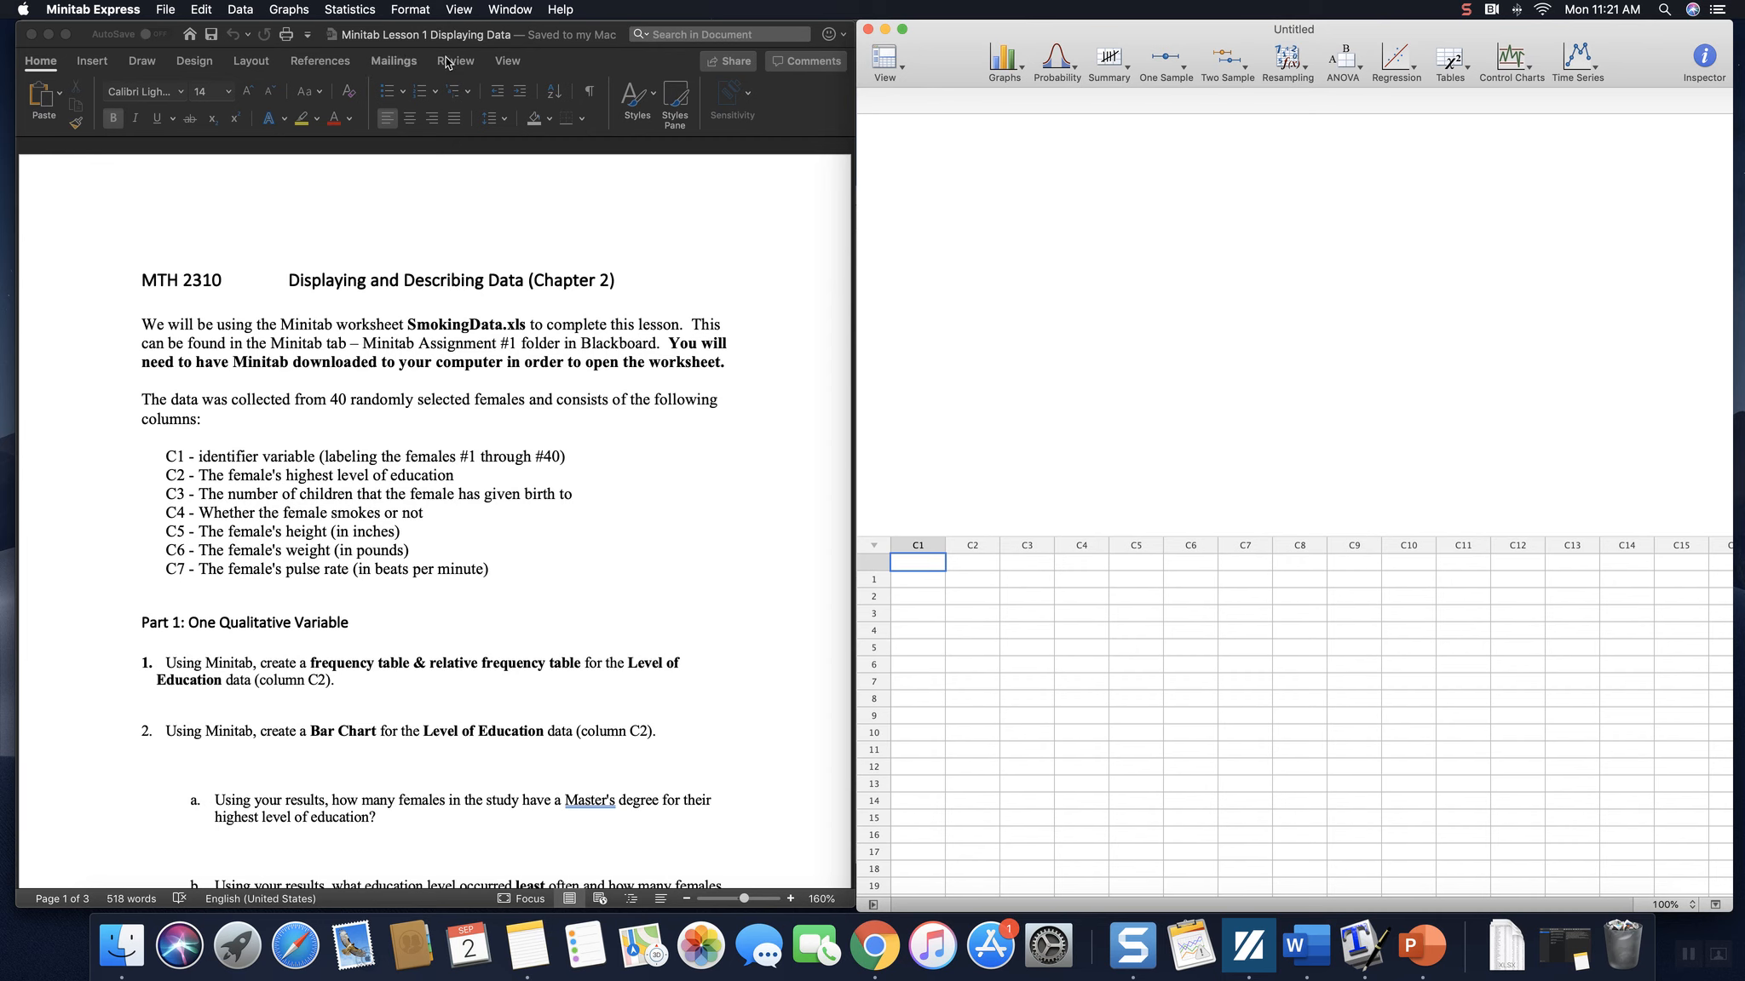
Look at the lesson files attached on the course page behind the Word document and at the recently downloaded files.
left_click_drag(538, 41, 556, 489)
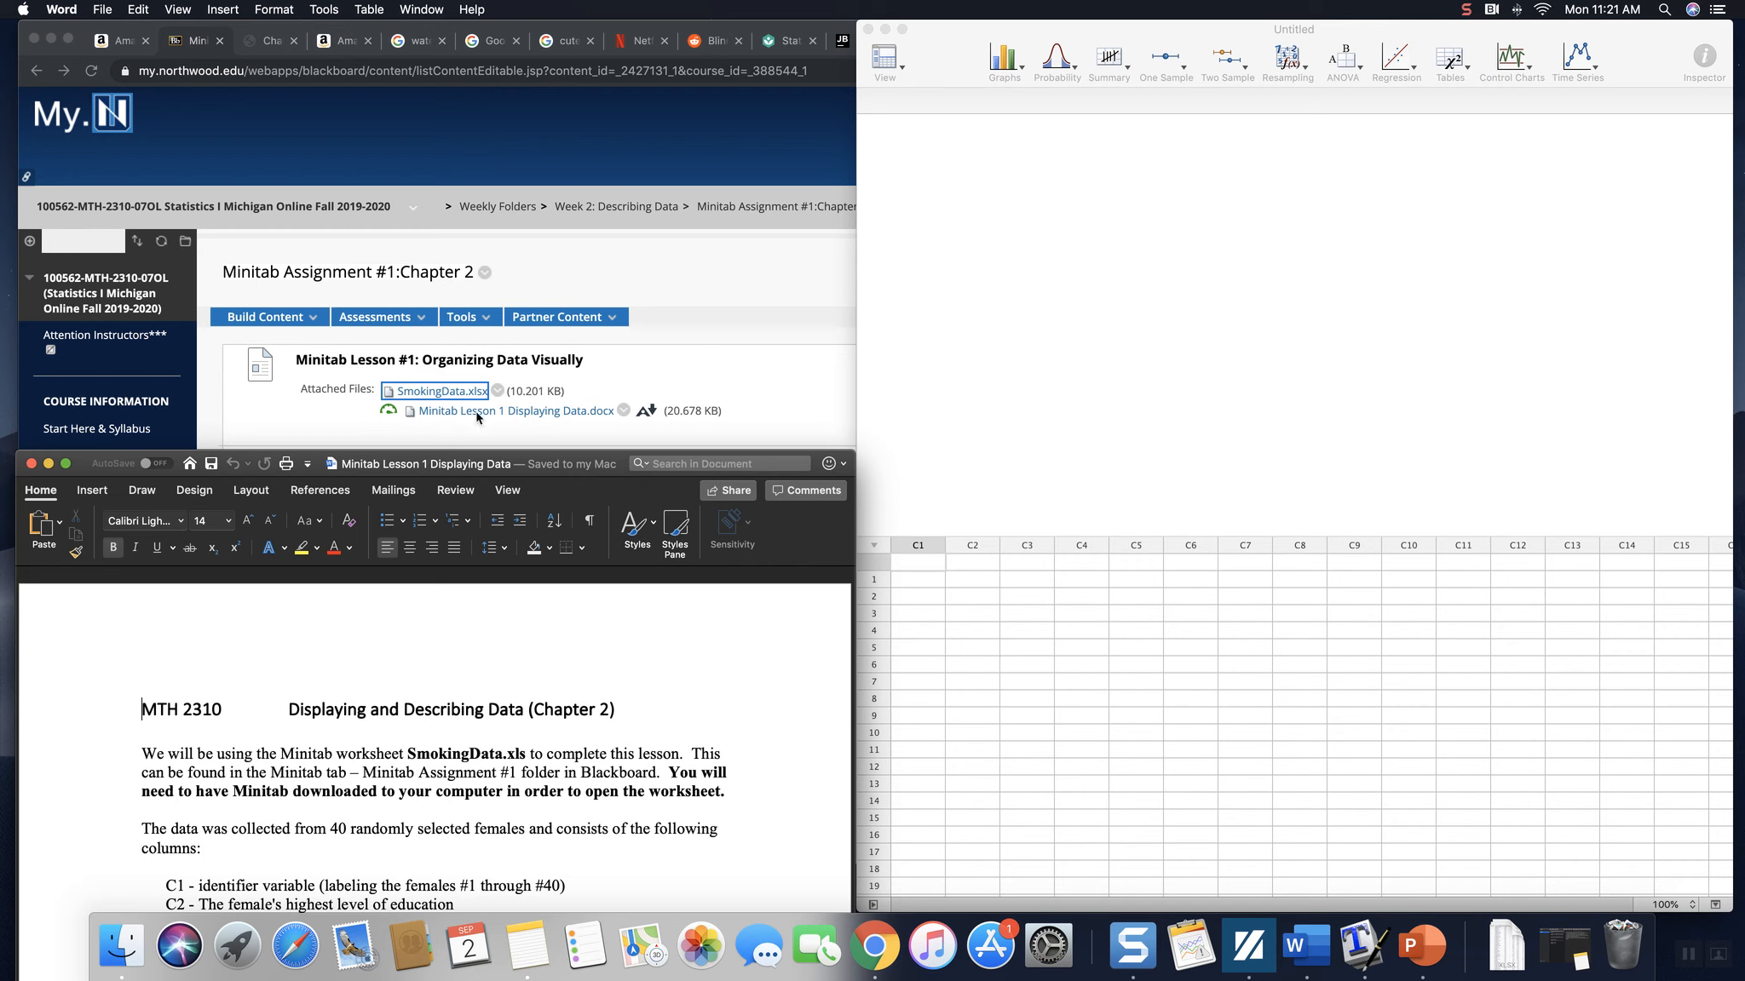
left_click_drag(578, 466, 589, 40)
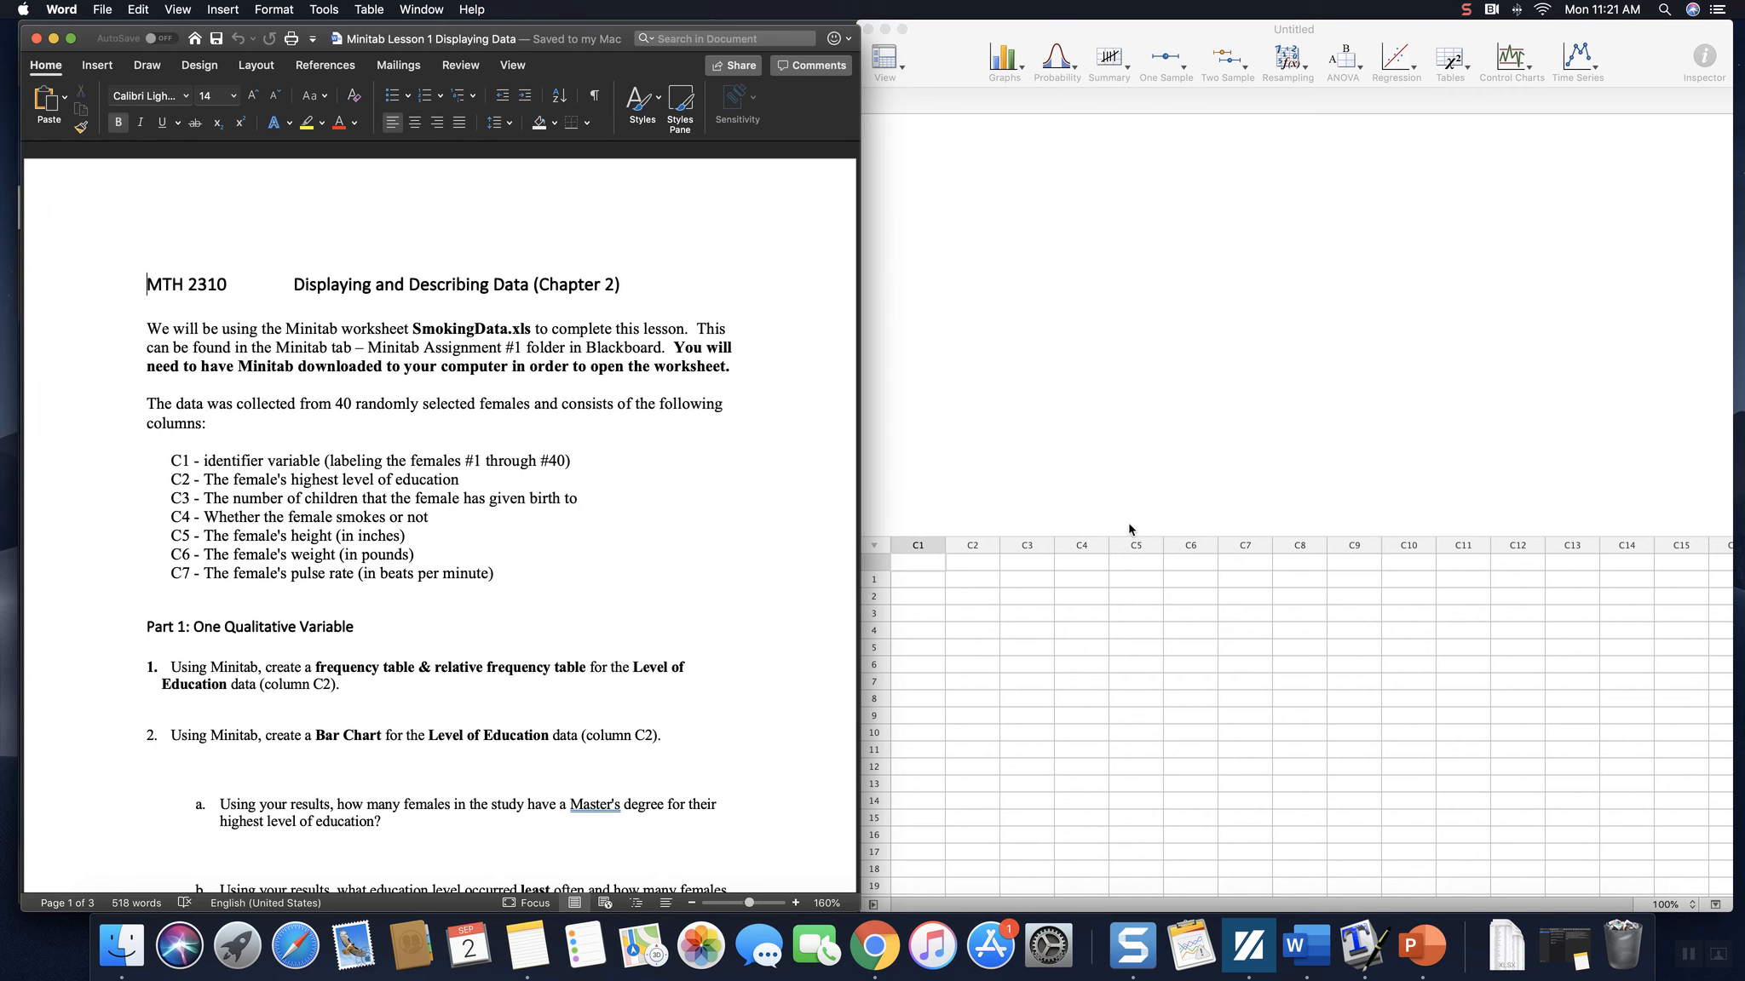
left_click(1507, 952)
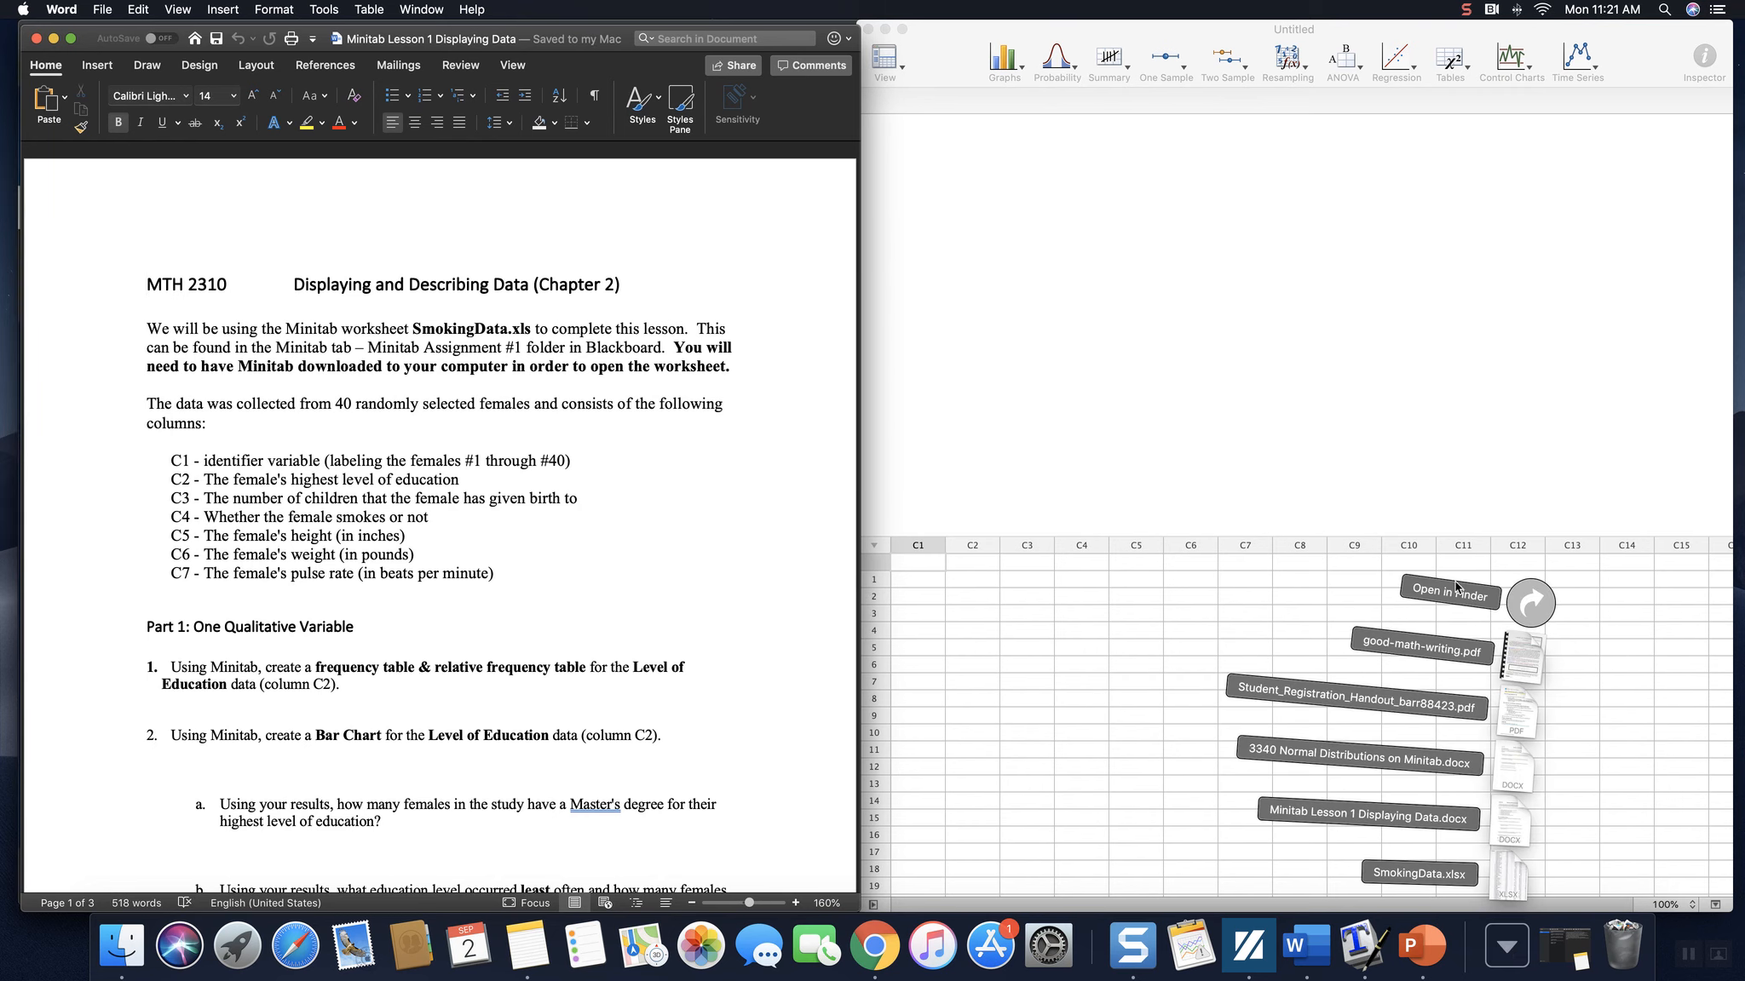
left_click(1018, 391)
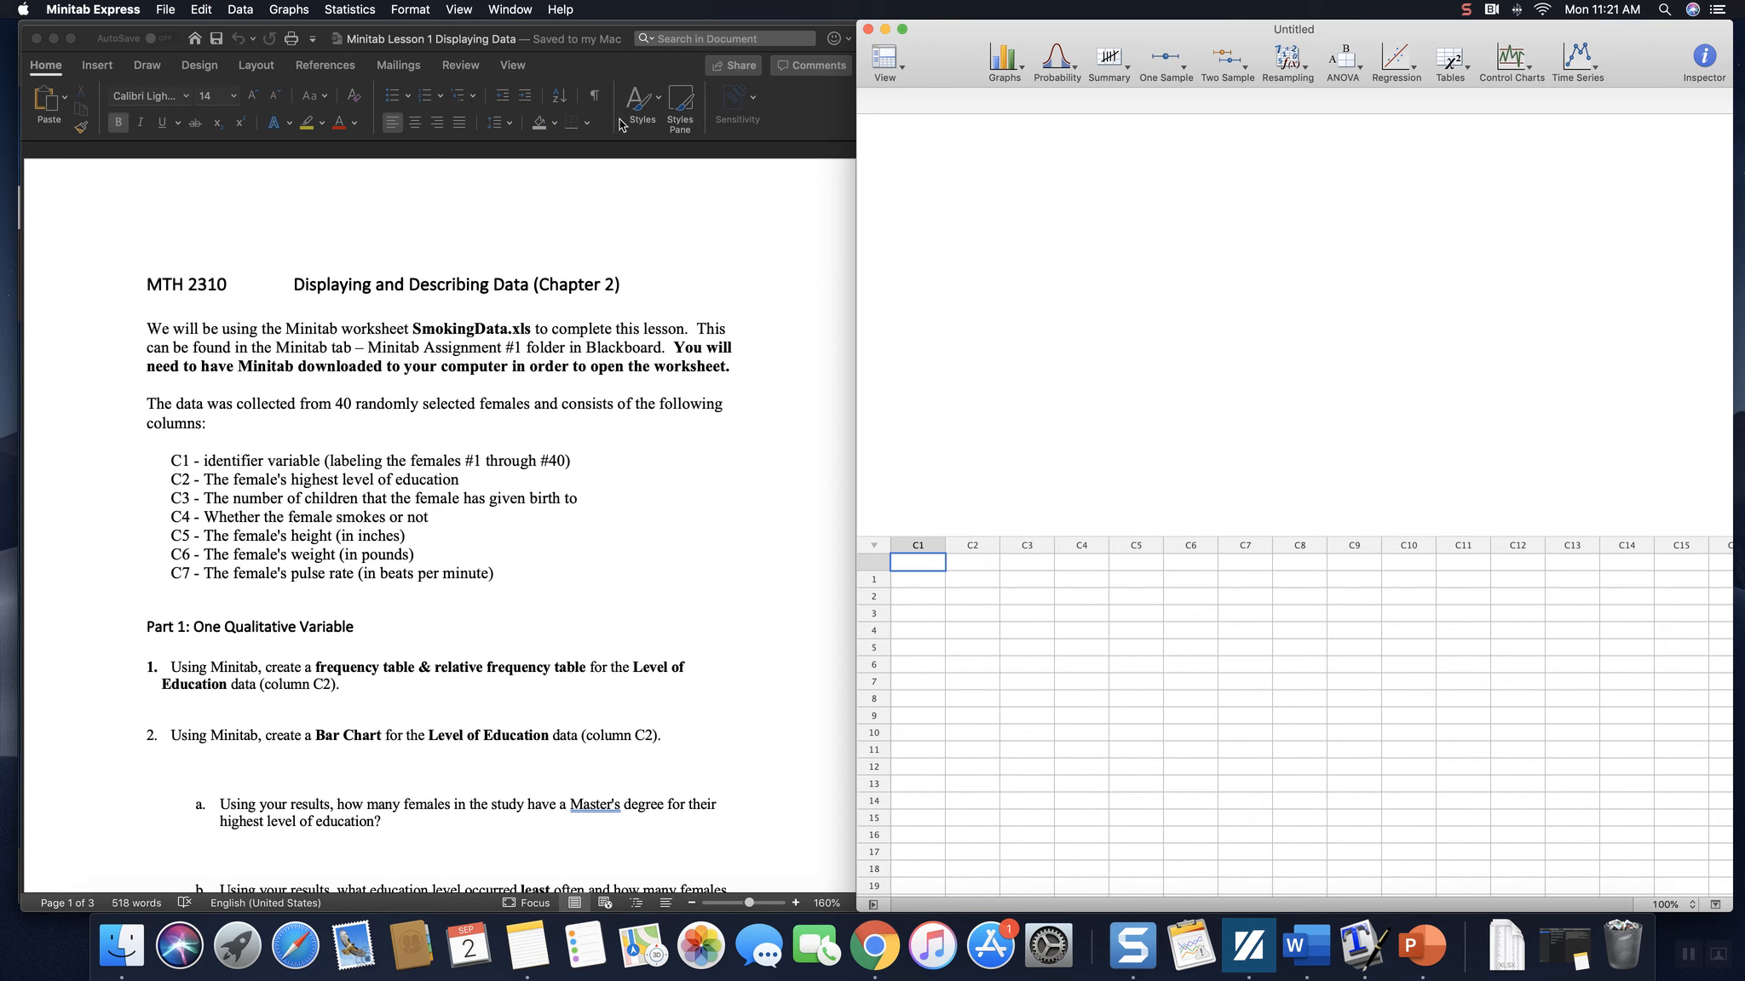
left_click(591, 36)
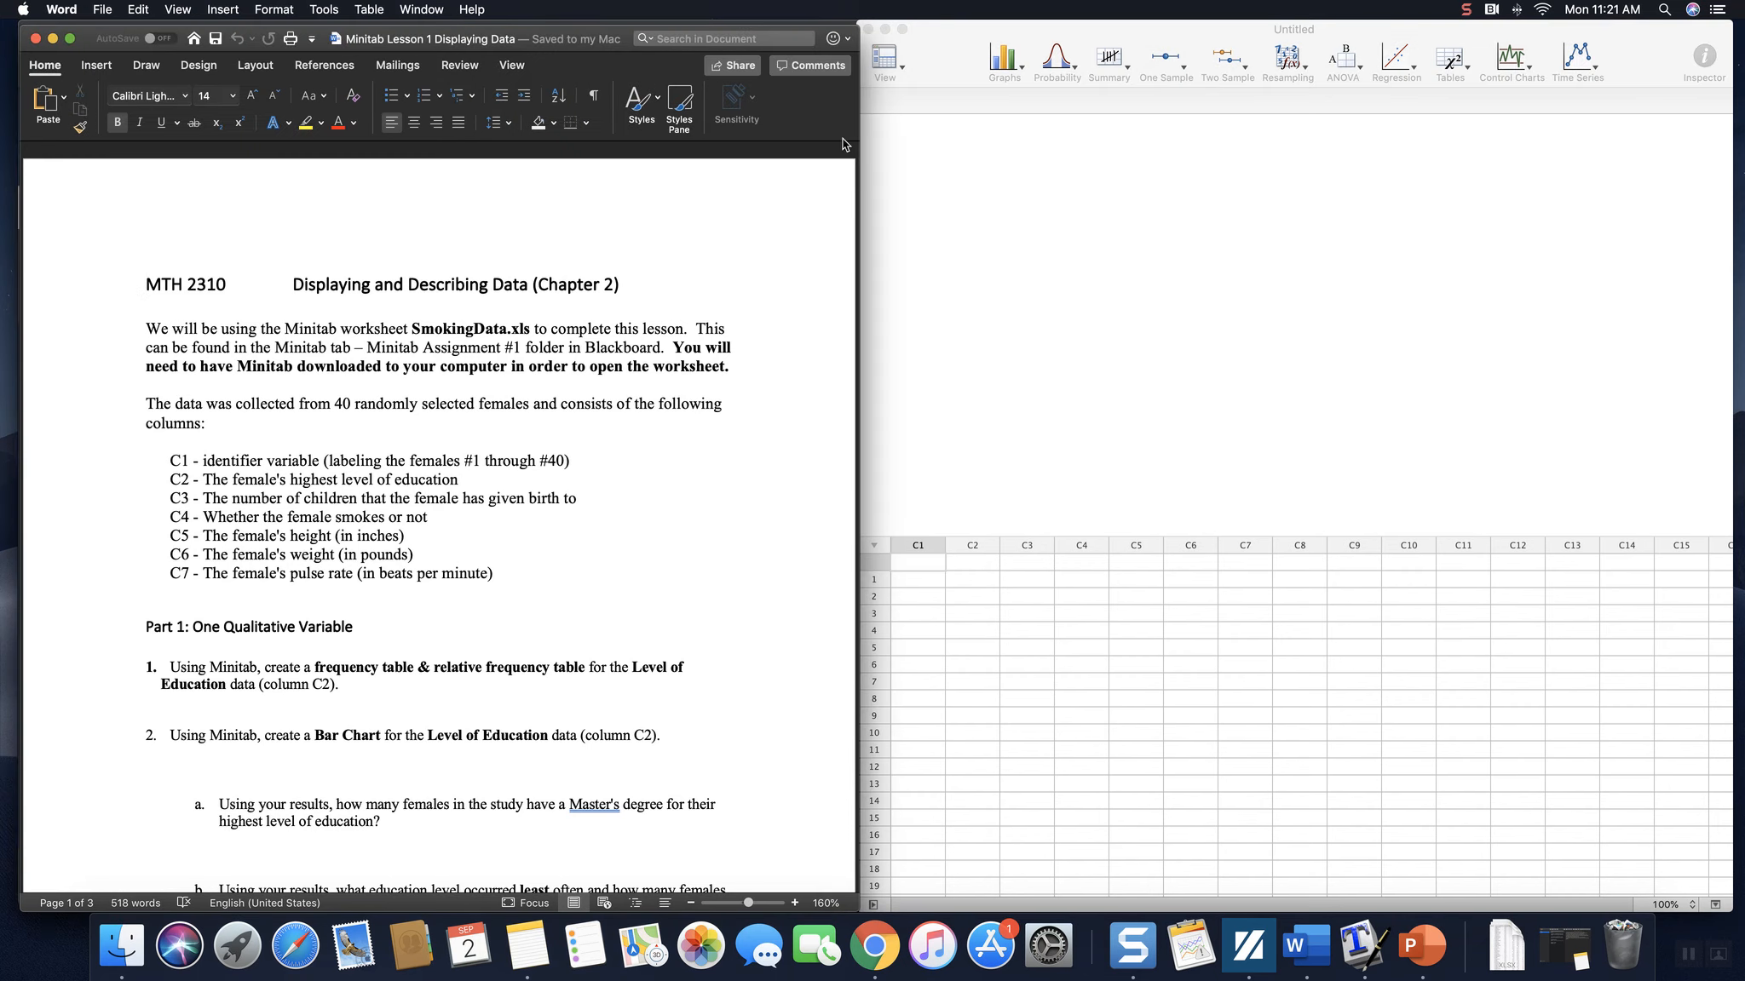
left_click(941, 203)
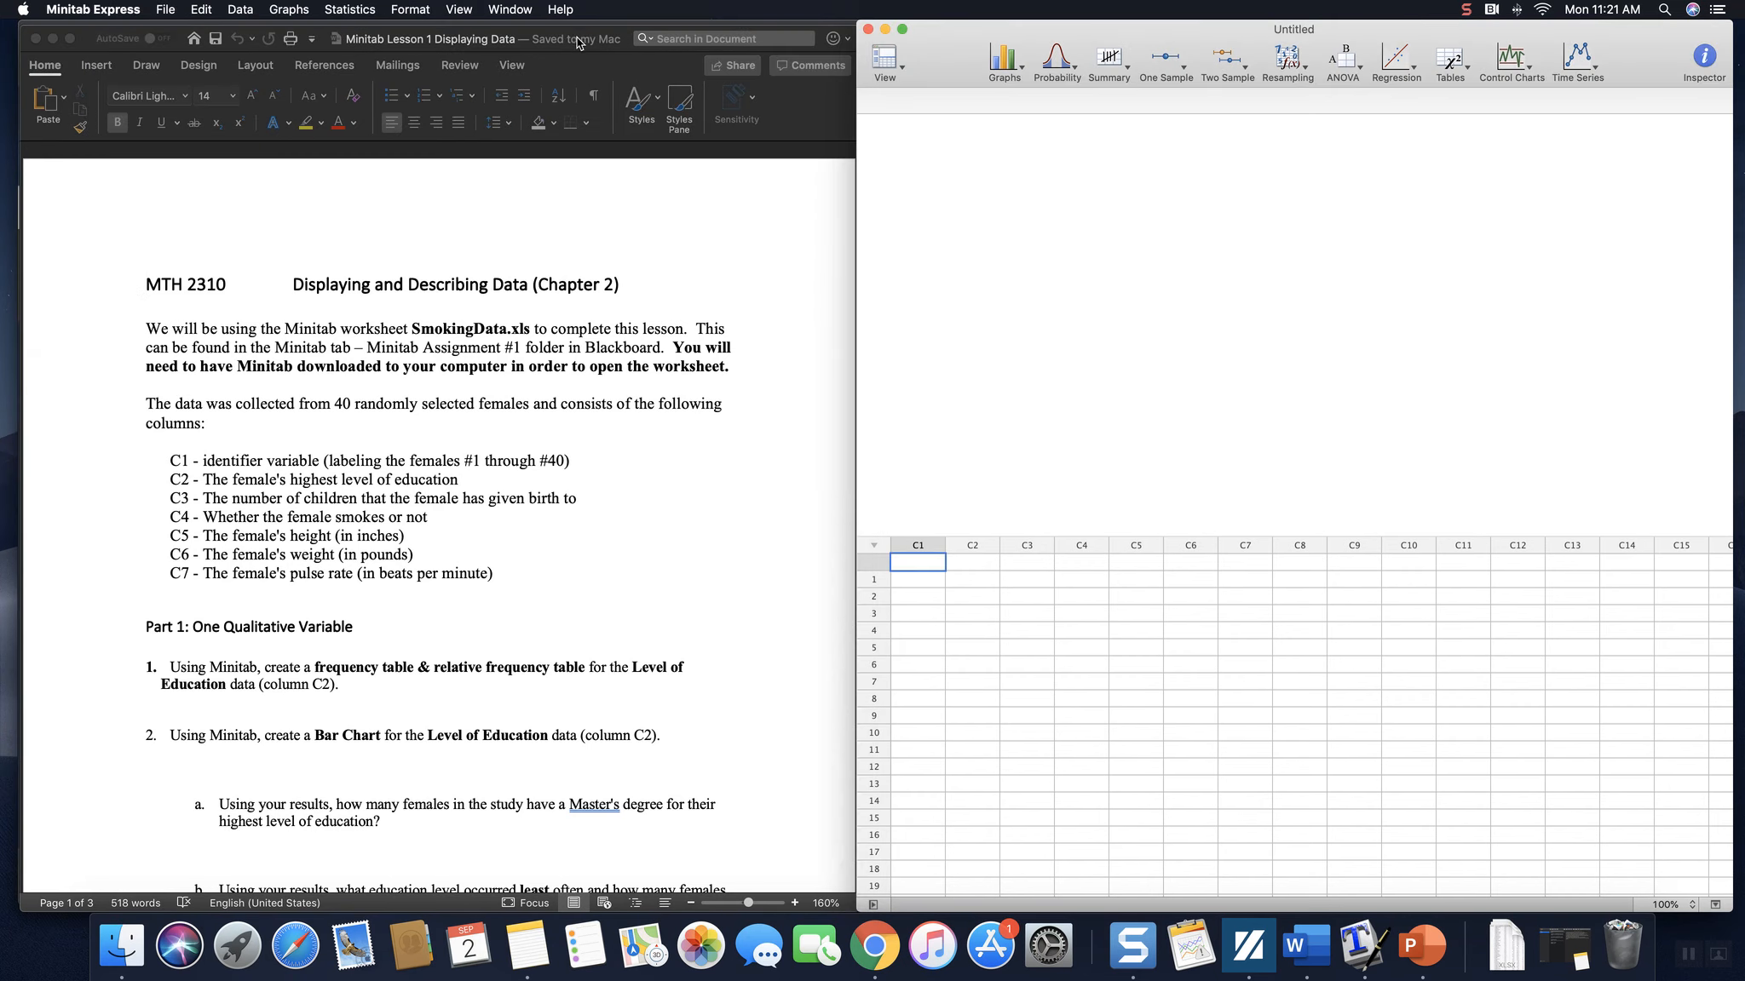
left_click(578, 39)
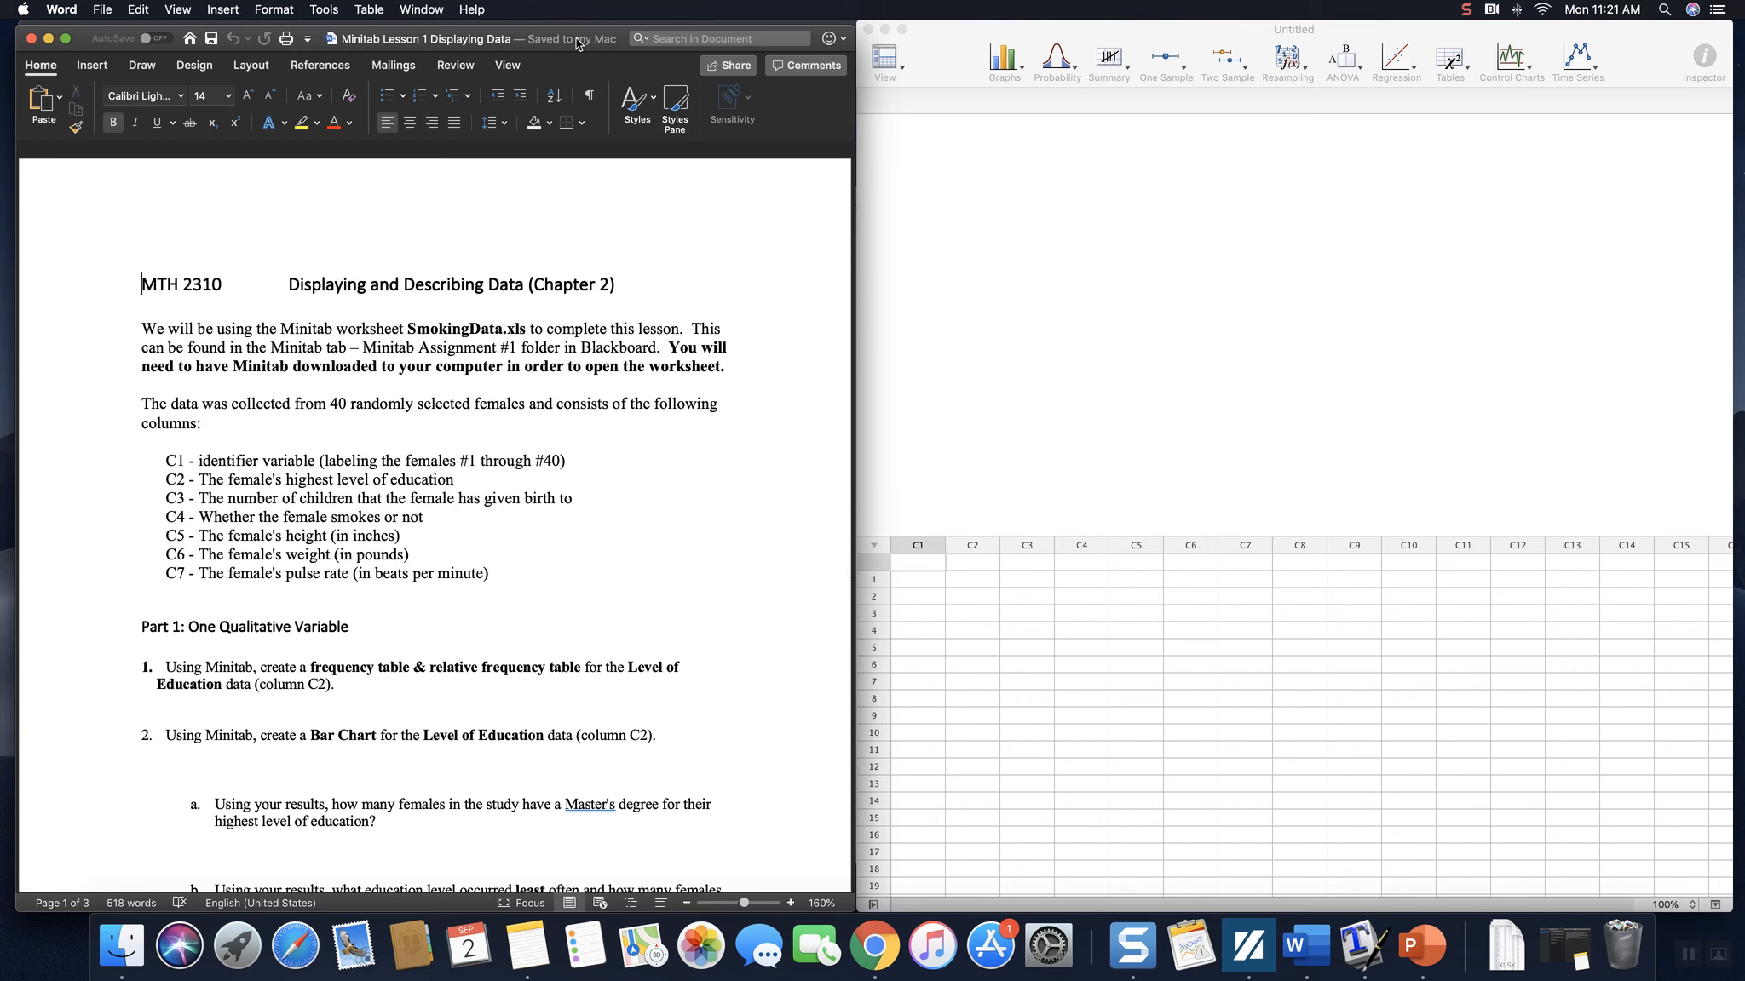
Open the worksheet SmokingData.xlsx from the Downloads folder in Minitab Express.
left_click(930, 184)
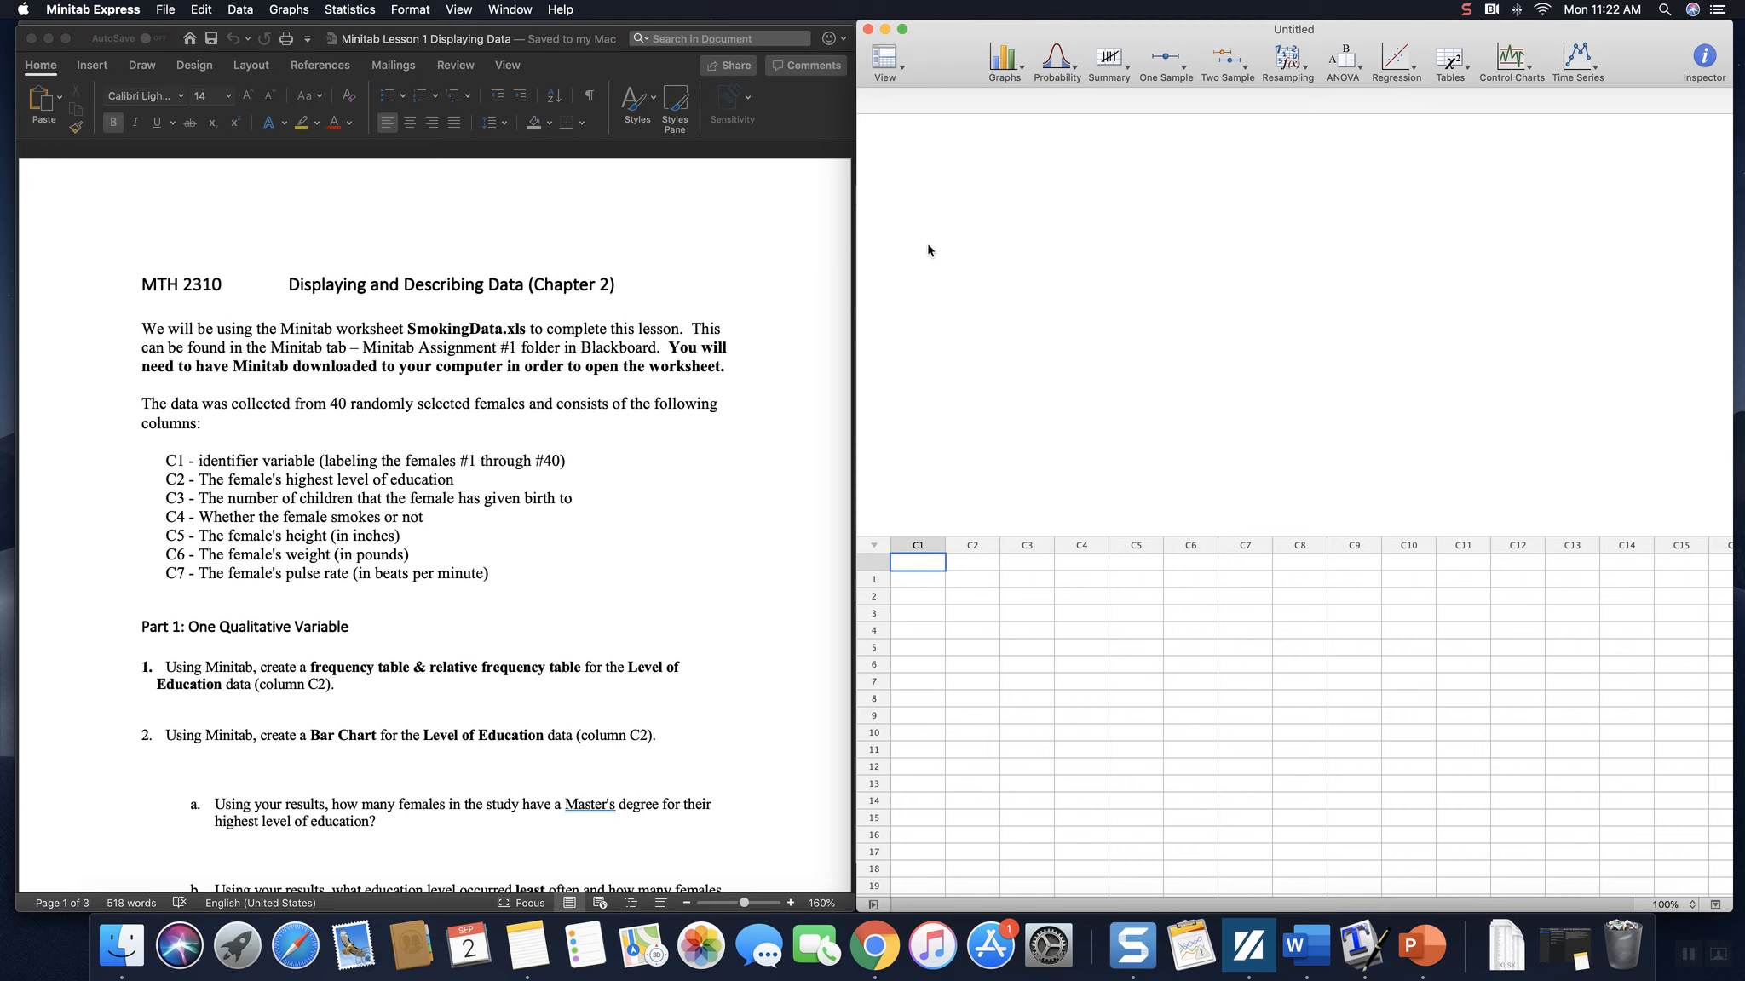
left_click(164, 10)
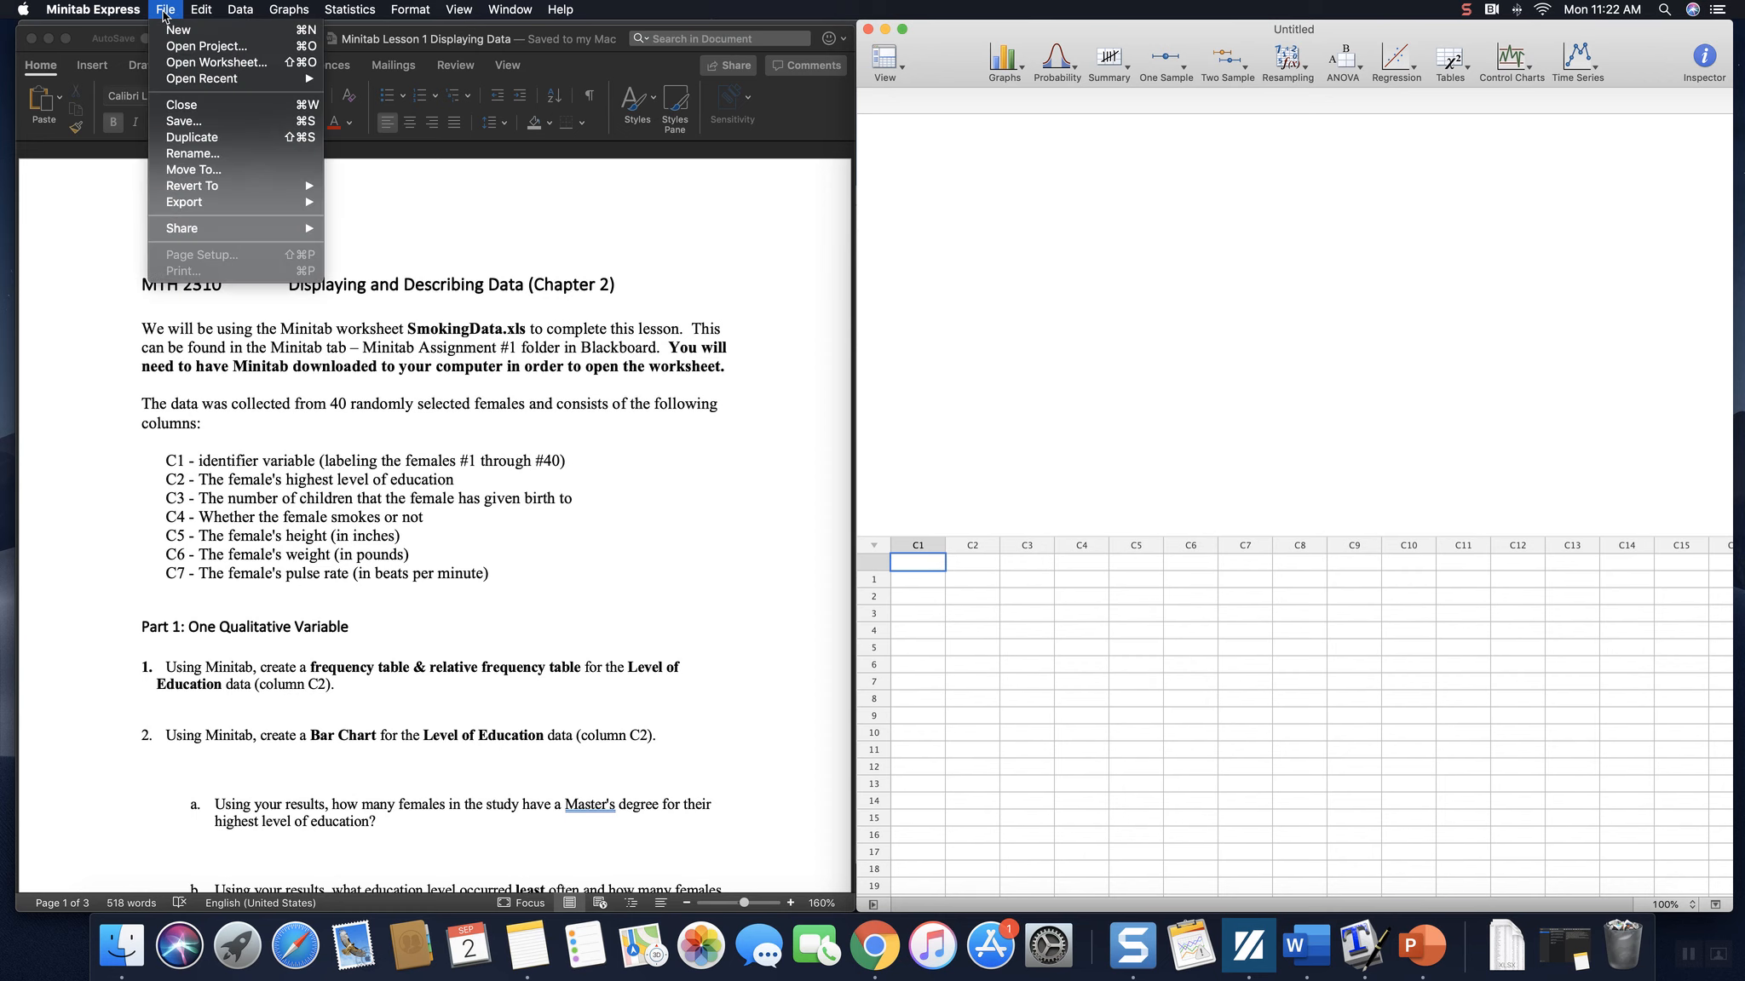
left_click(225, 65)
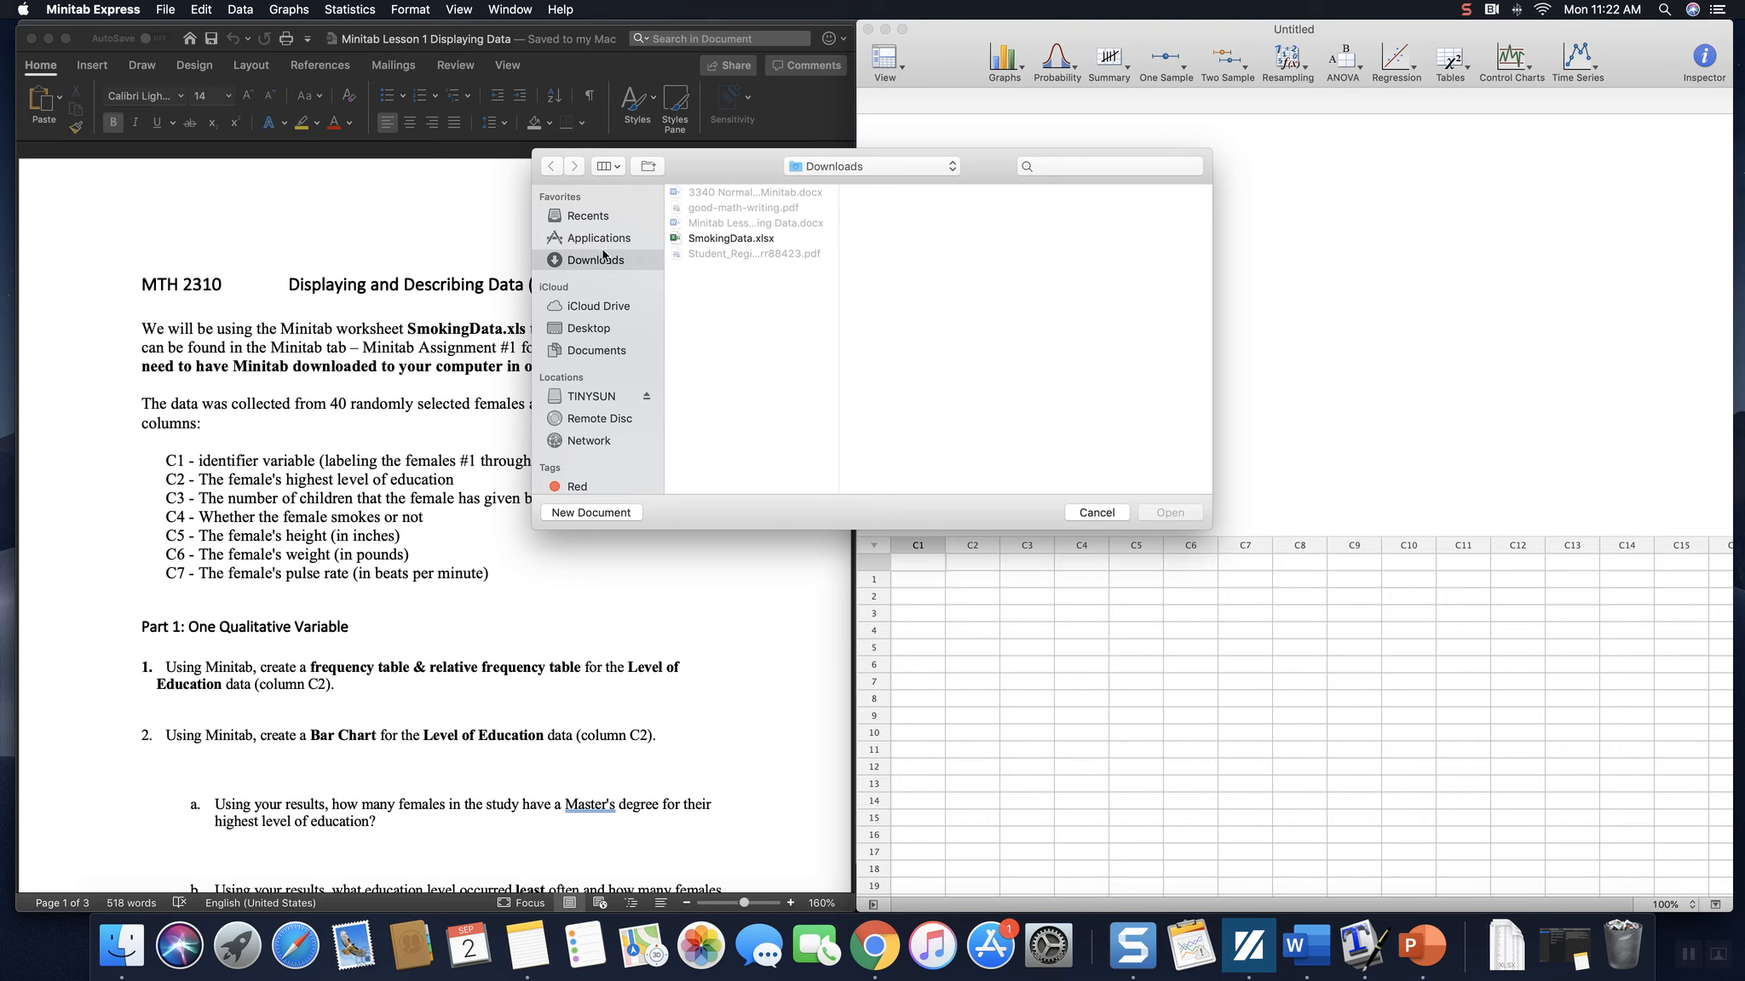
left_click(758, 239)
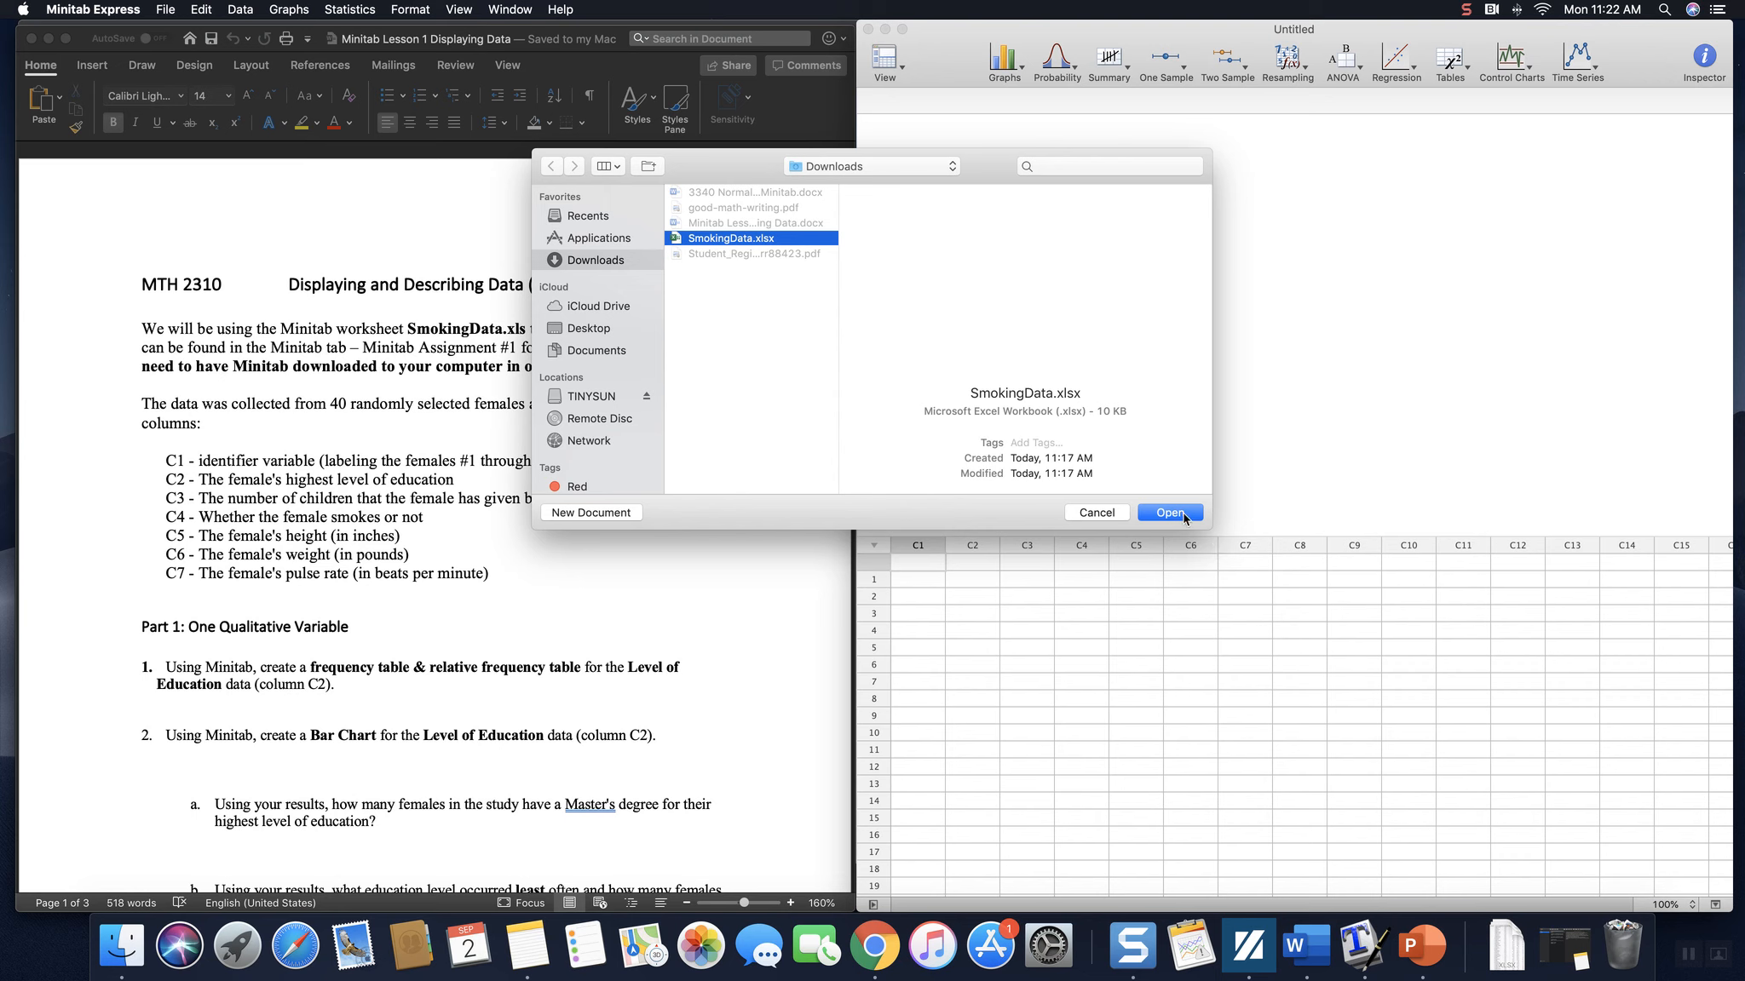
left_click(1183, 515)
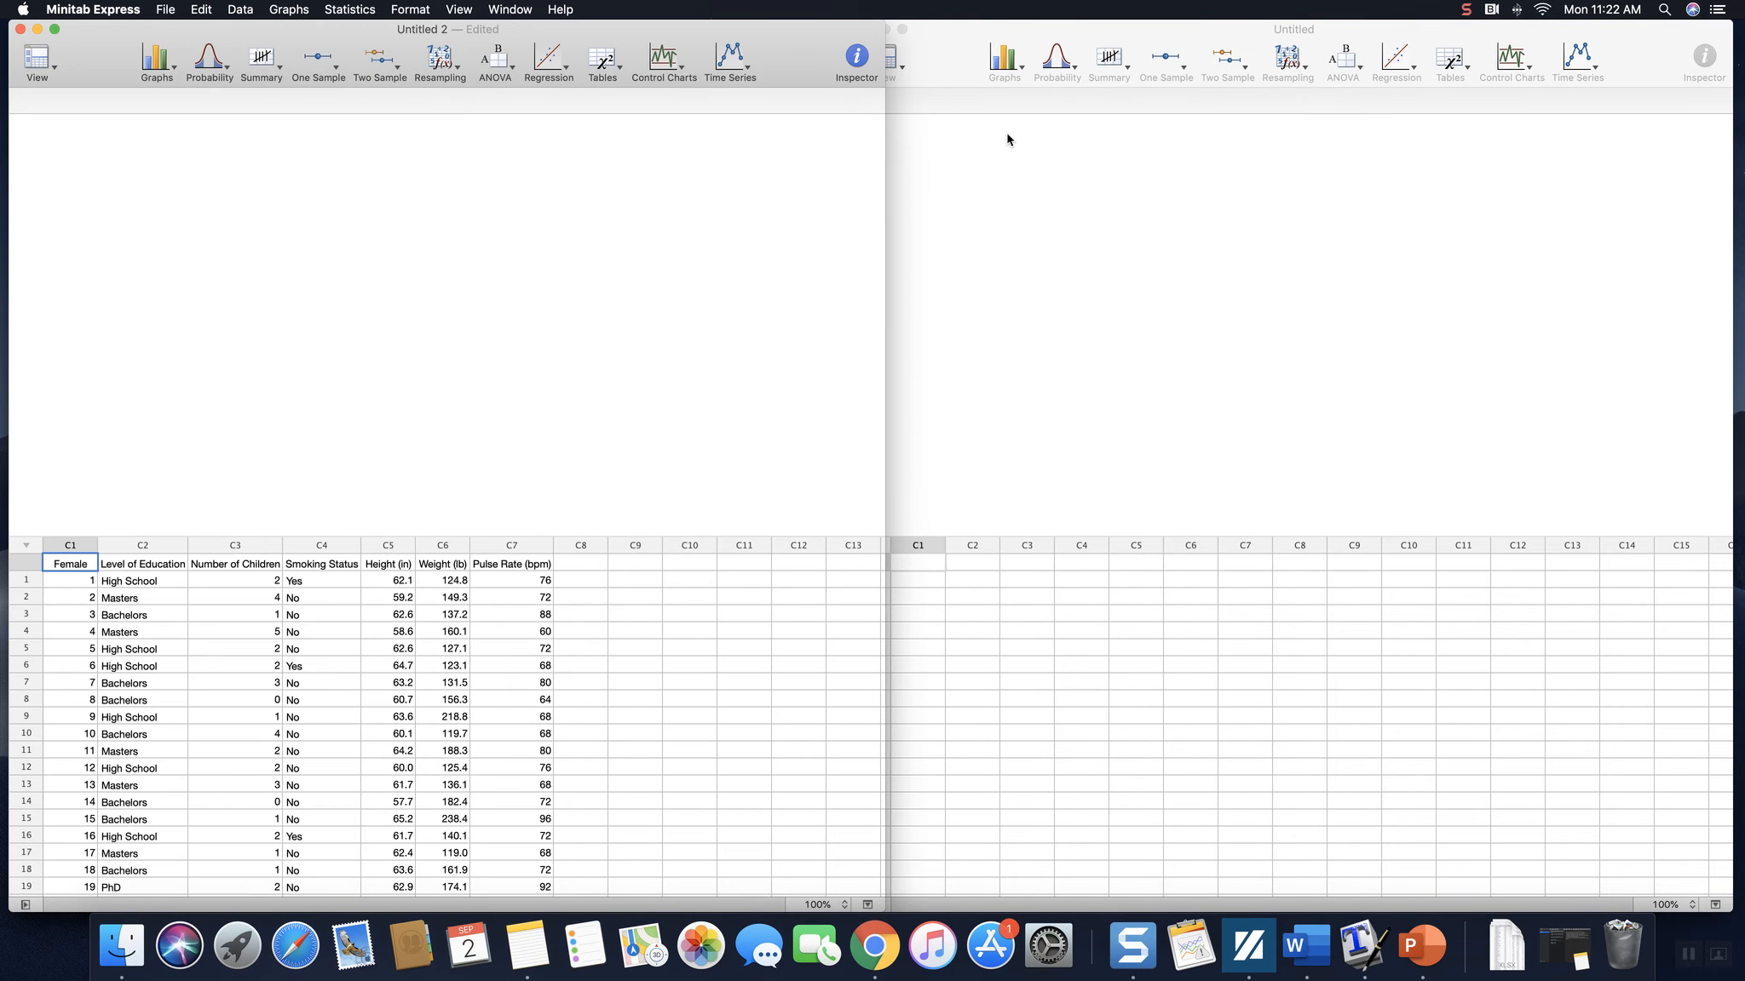
Close the empty Untitled project and place the smoking data project window beside the Word document.
left_click(925, 46)
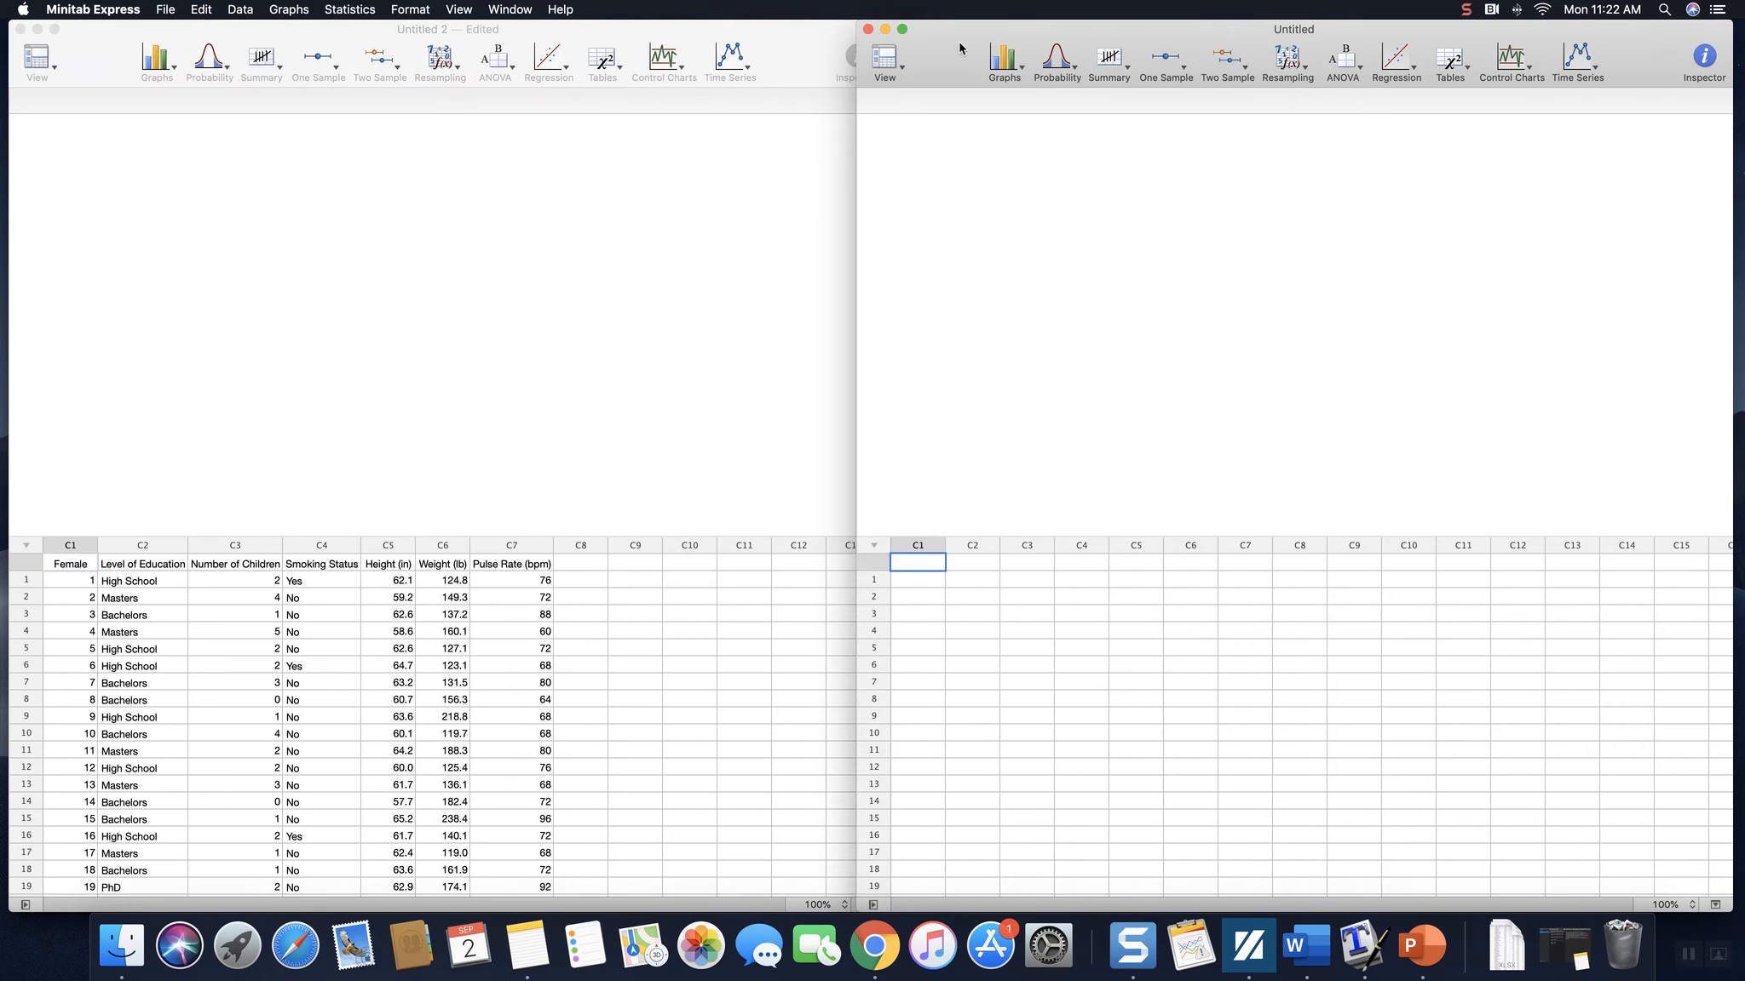
left_click(869, 31)
left_click_drag(709, 35, 1487, 25)
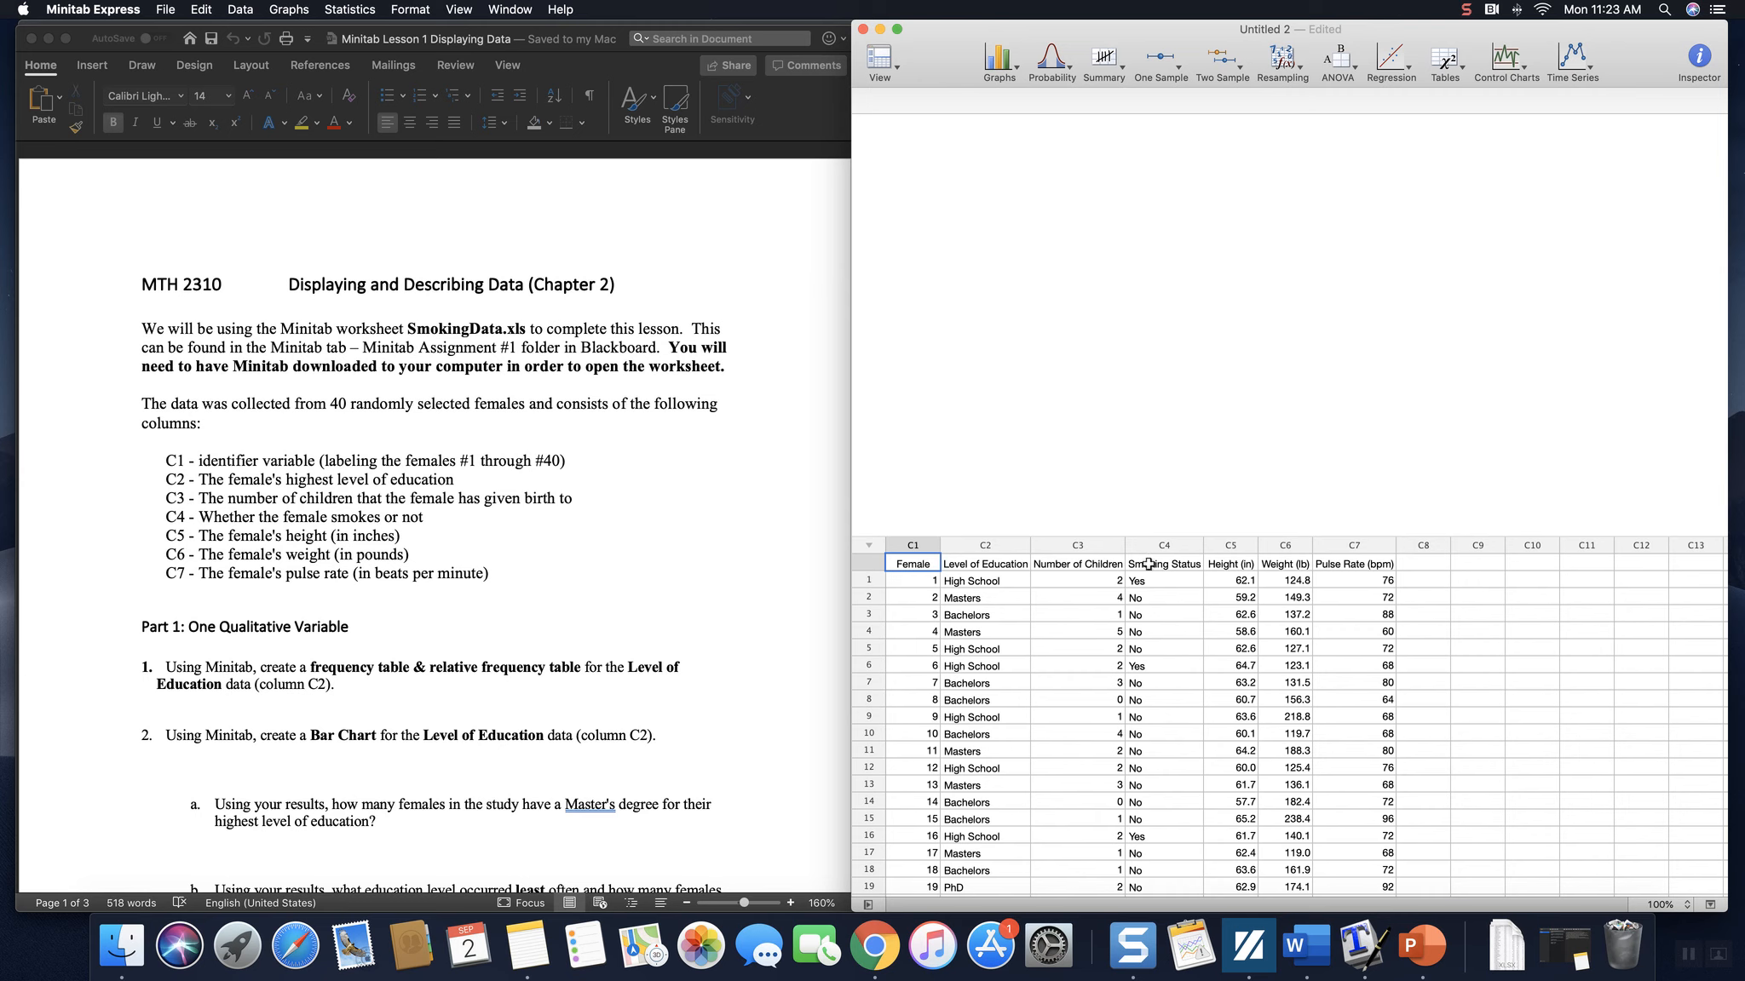
Review the Part 1 questions in the Word lesson alongside the worksheet columns, and place the cursor below question 1.
left_click(675, 524)
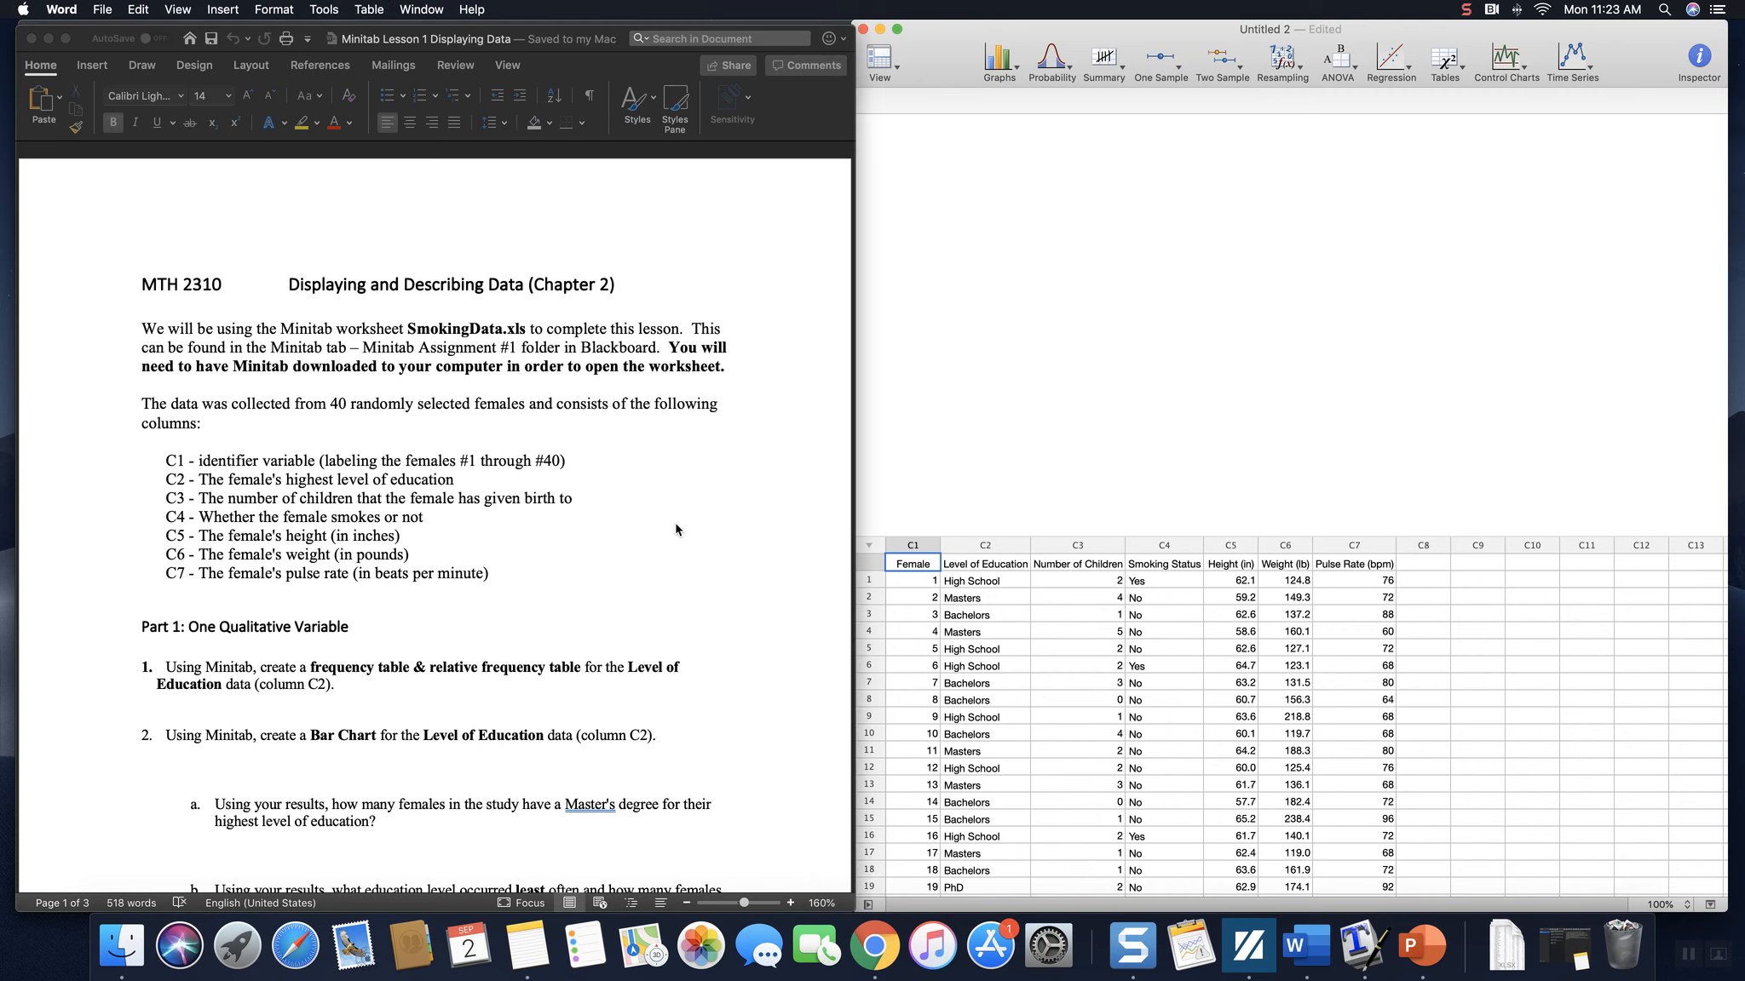
scroll(676, 524, "down", 3)
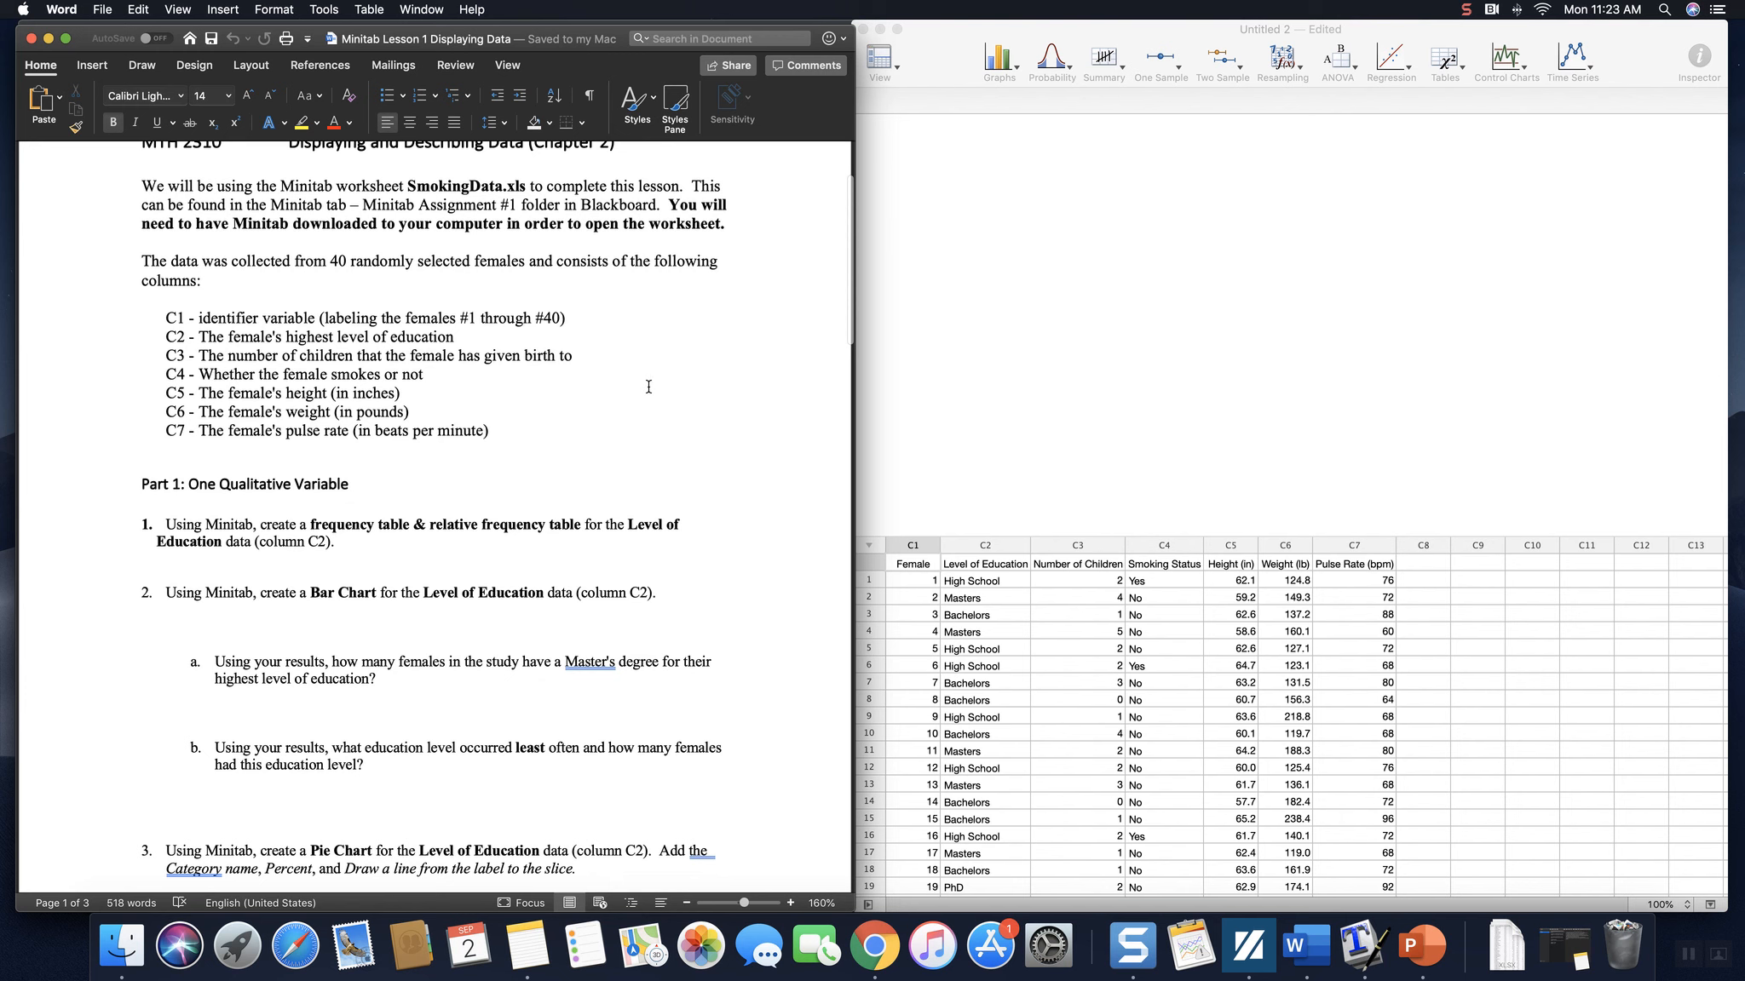
scroll(648, 387, "down", 2)
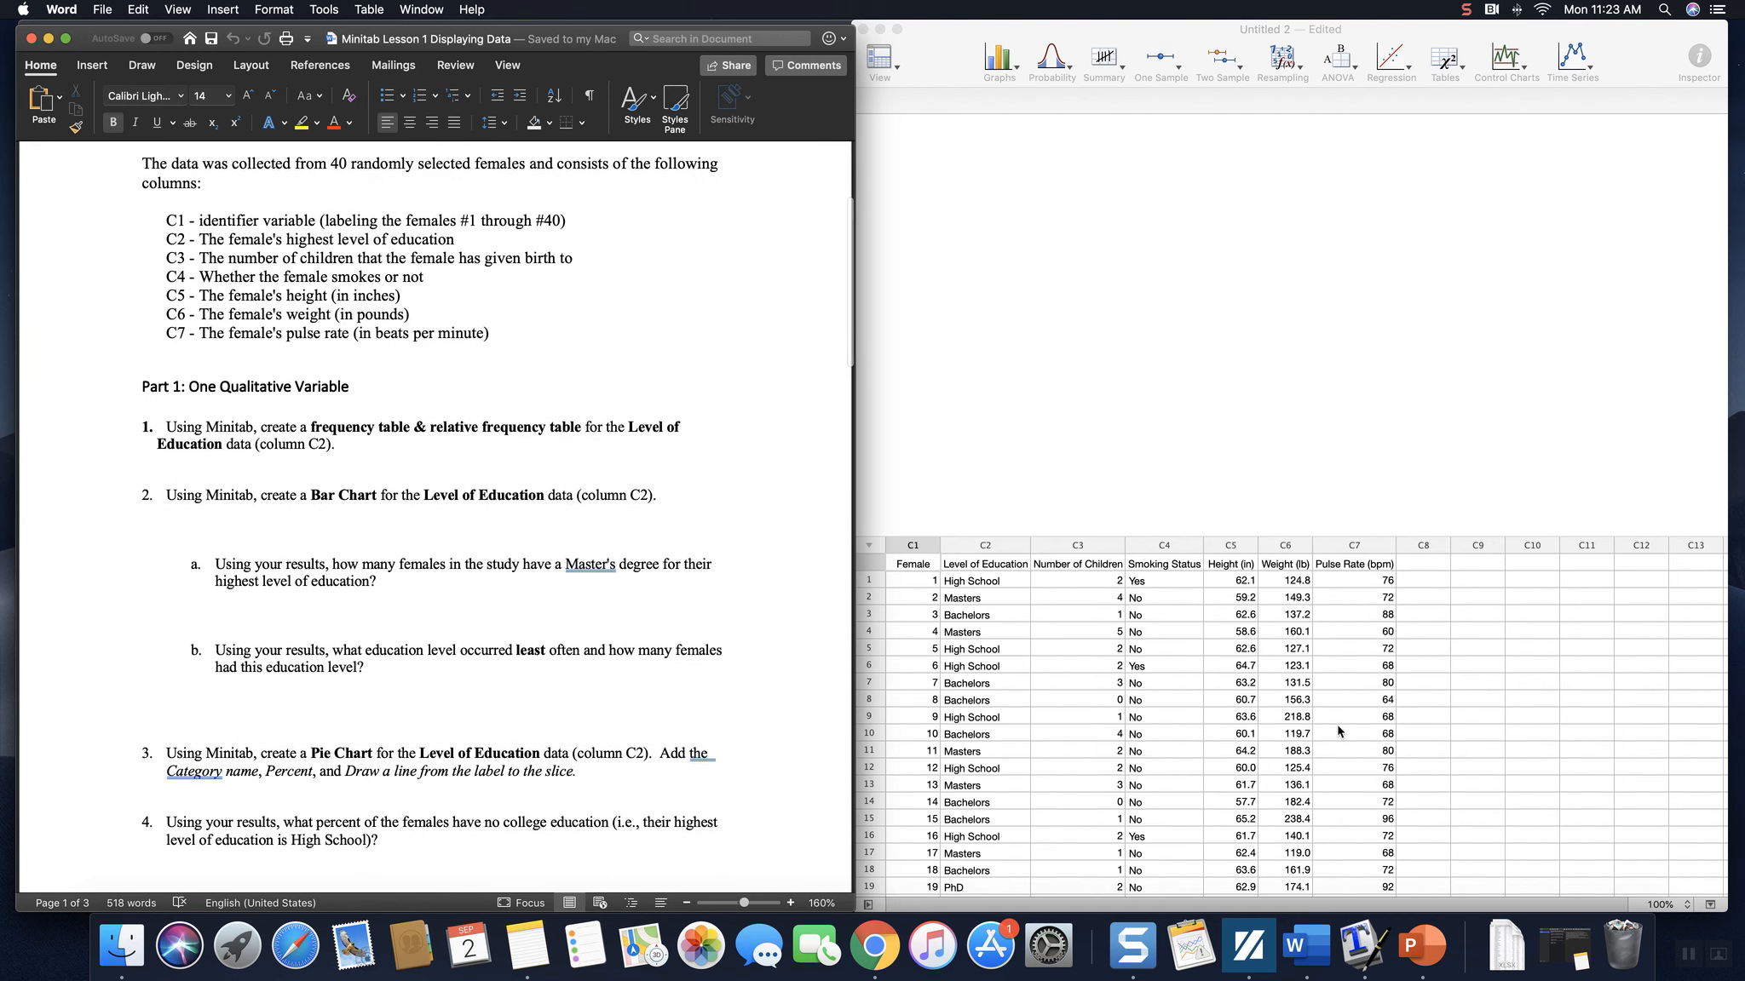
left_click(924, 567)
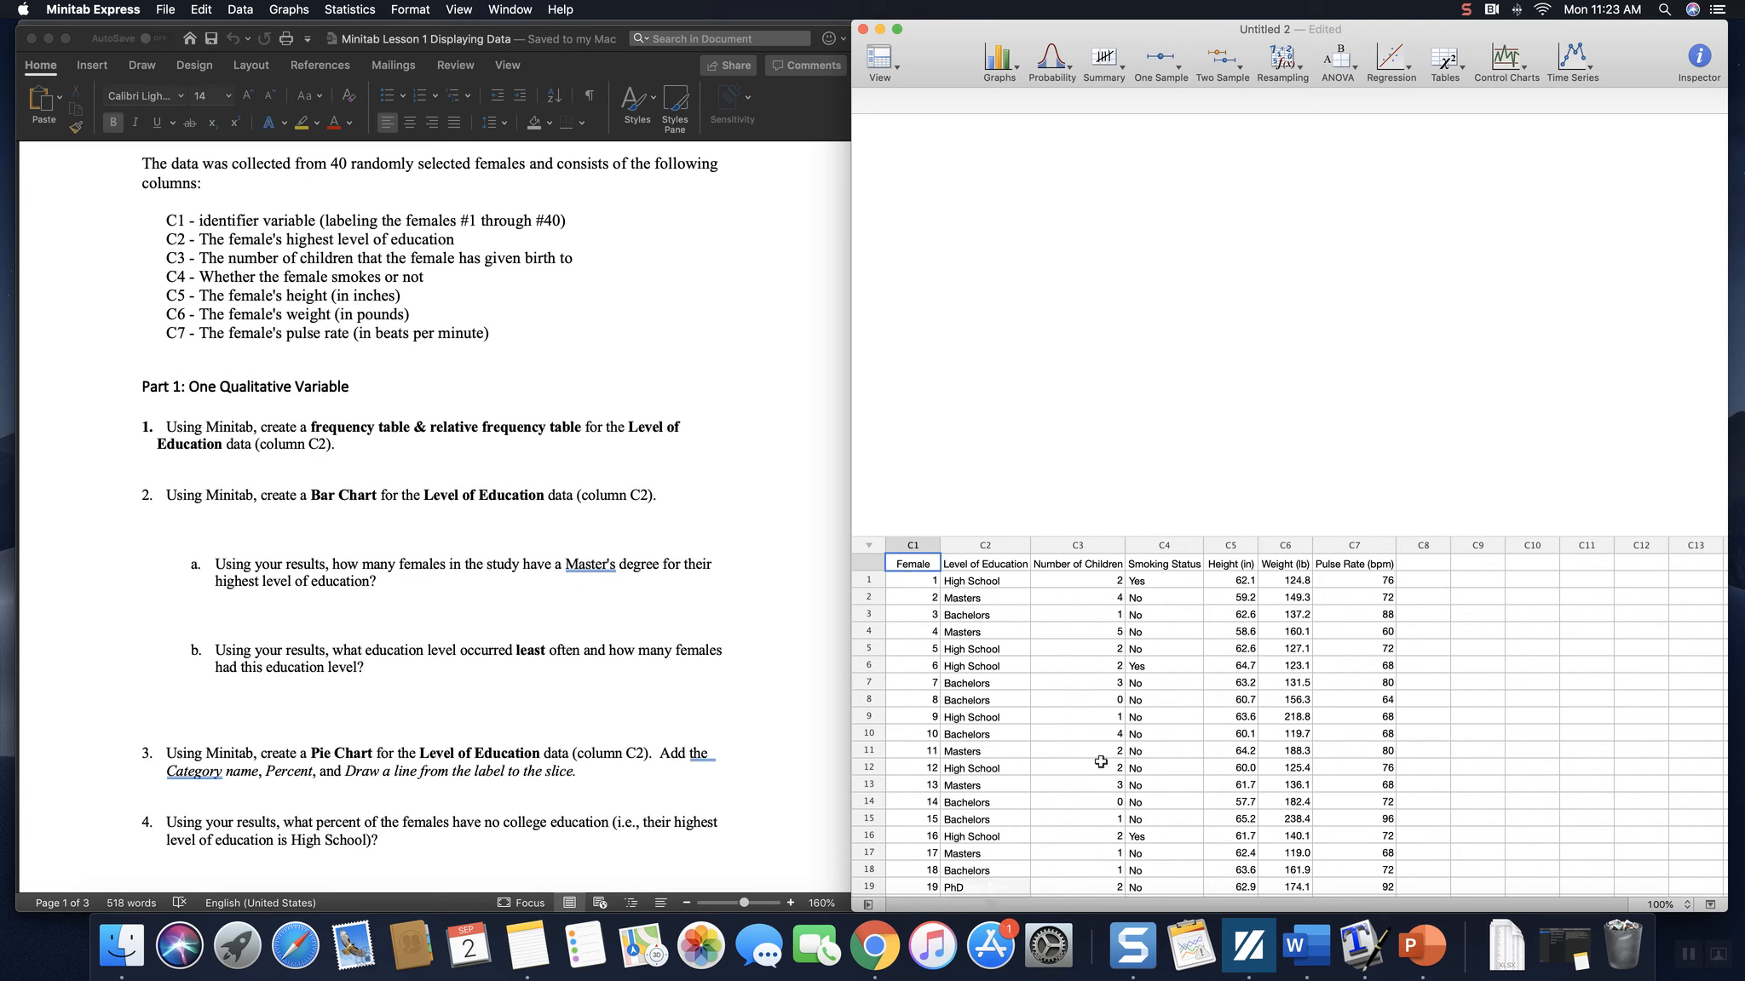
left_click(936, 615)
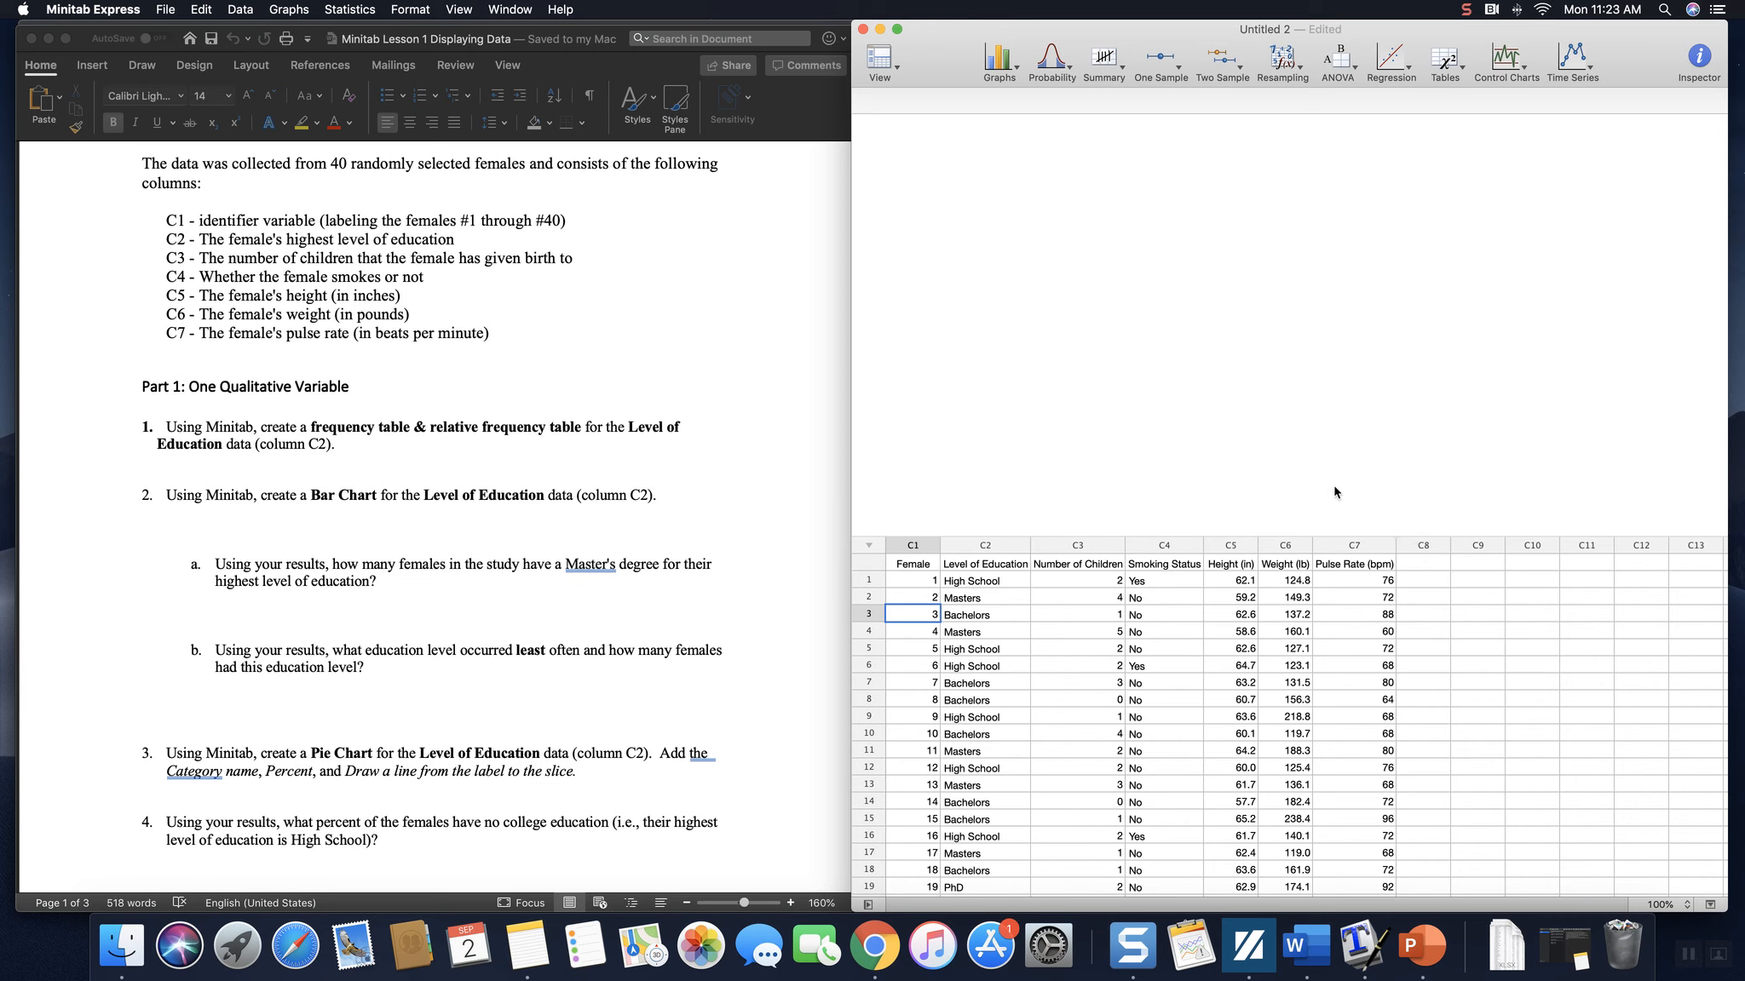
left_click(310, 475)
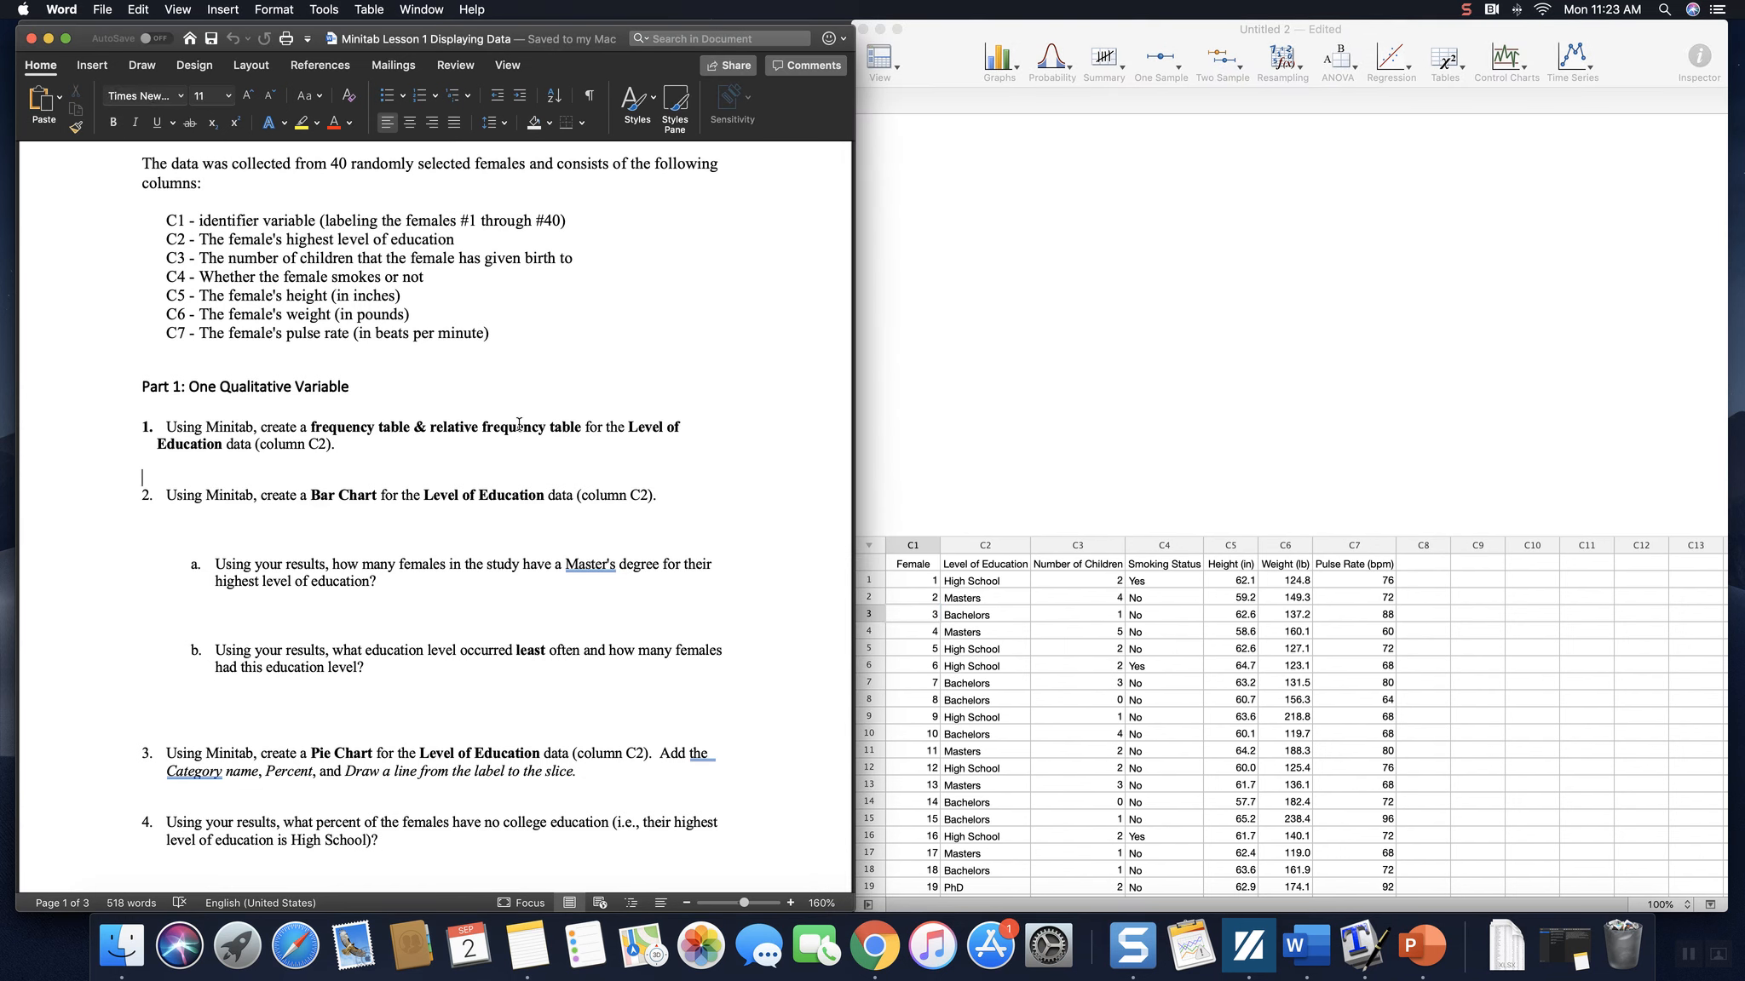
Create a Tally of the Level of Education column (C2) in Minitab Express with the Counts statistic.
left_click(1151, 375)
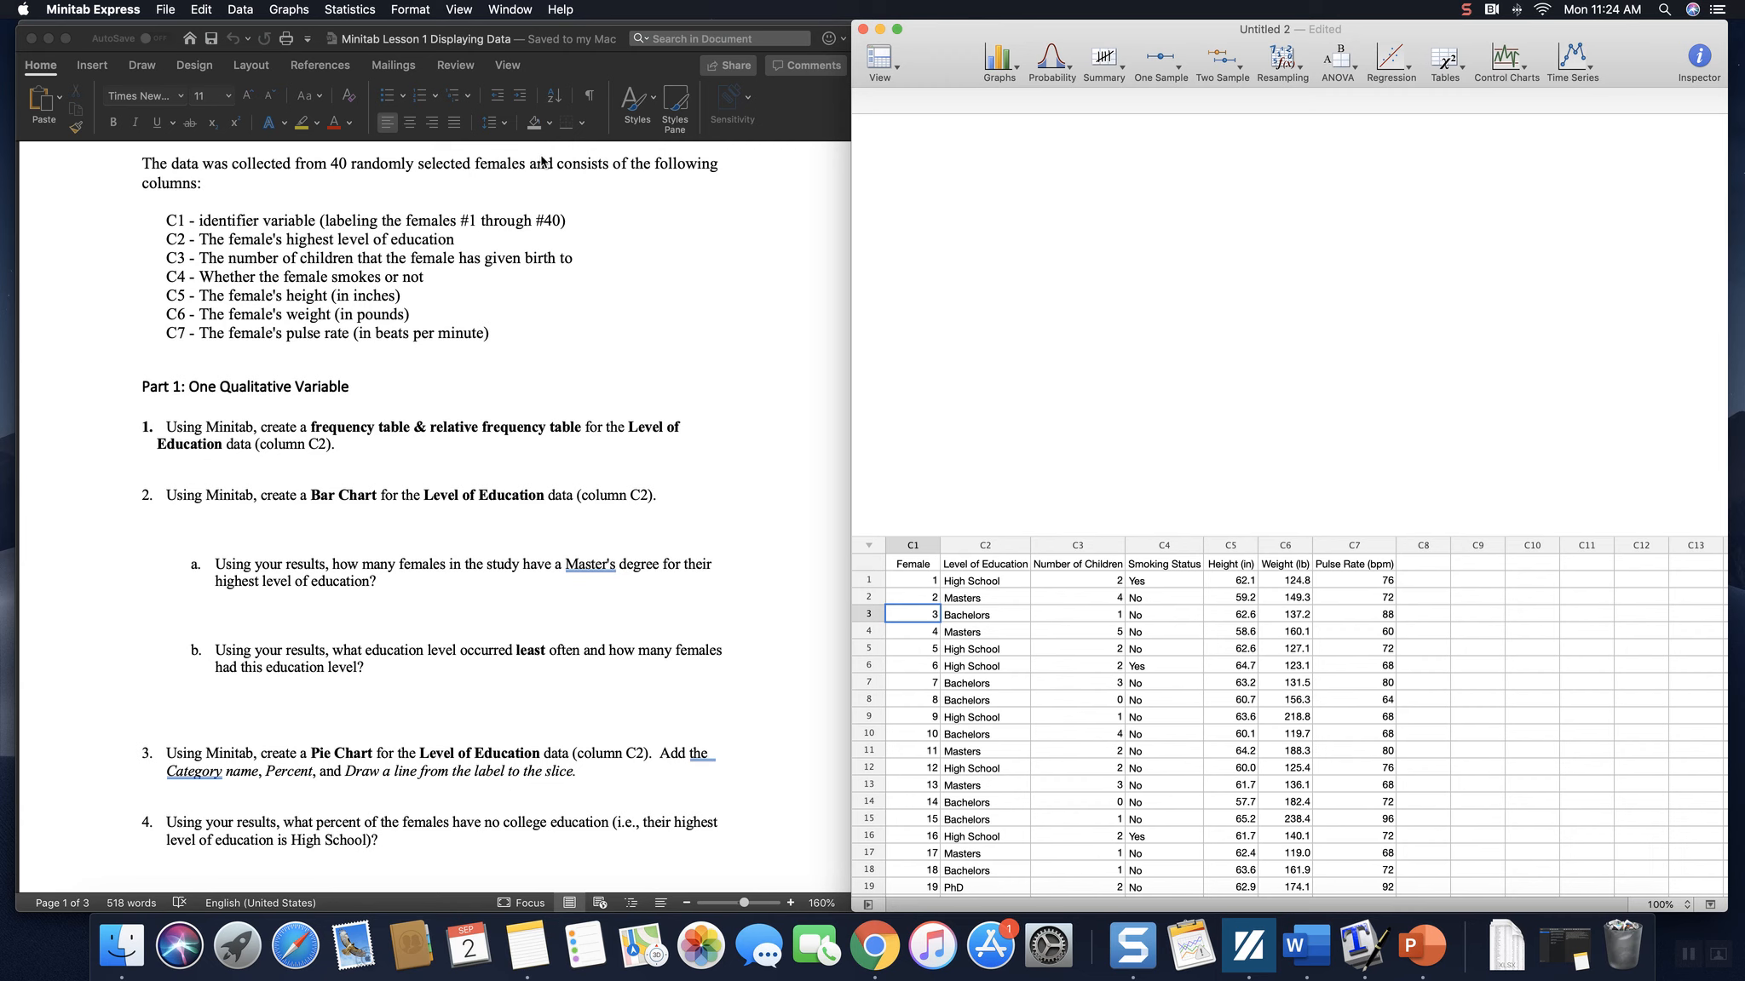
left_click(1122, 73)
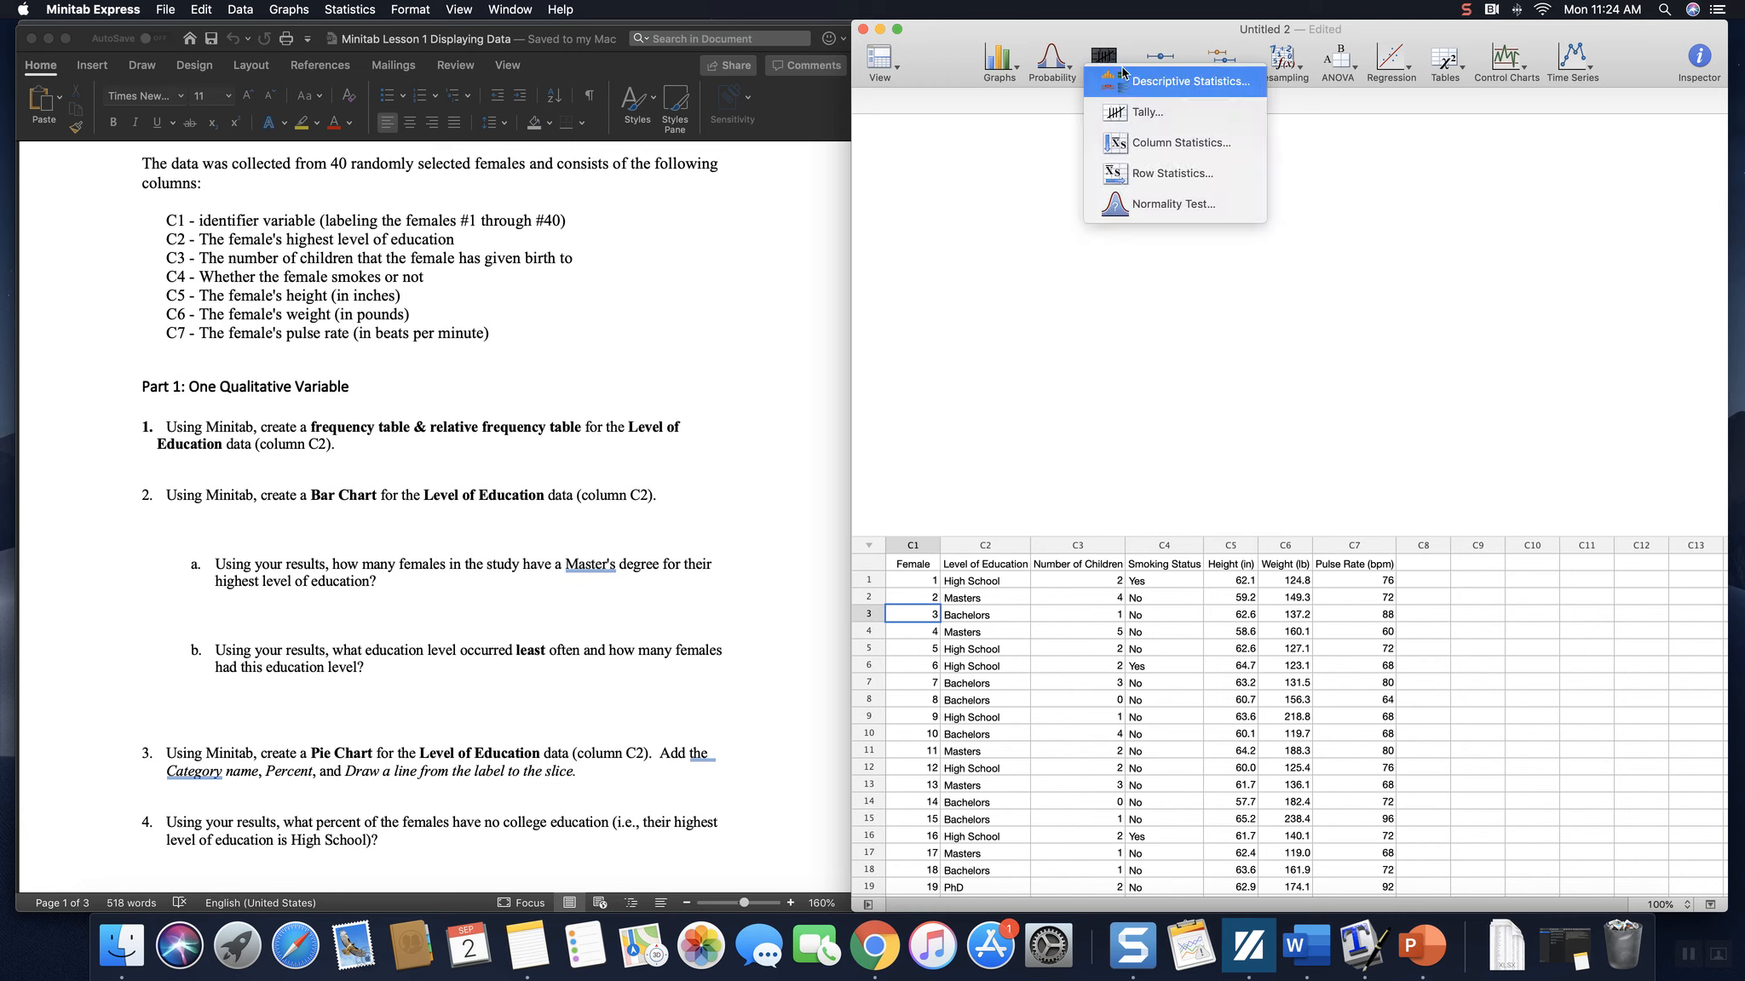
left_click(1184, 116)
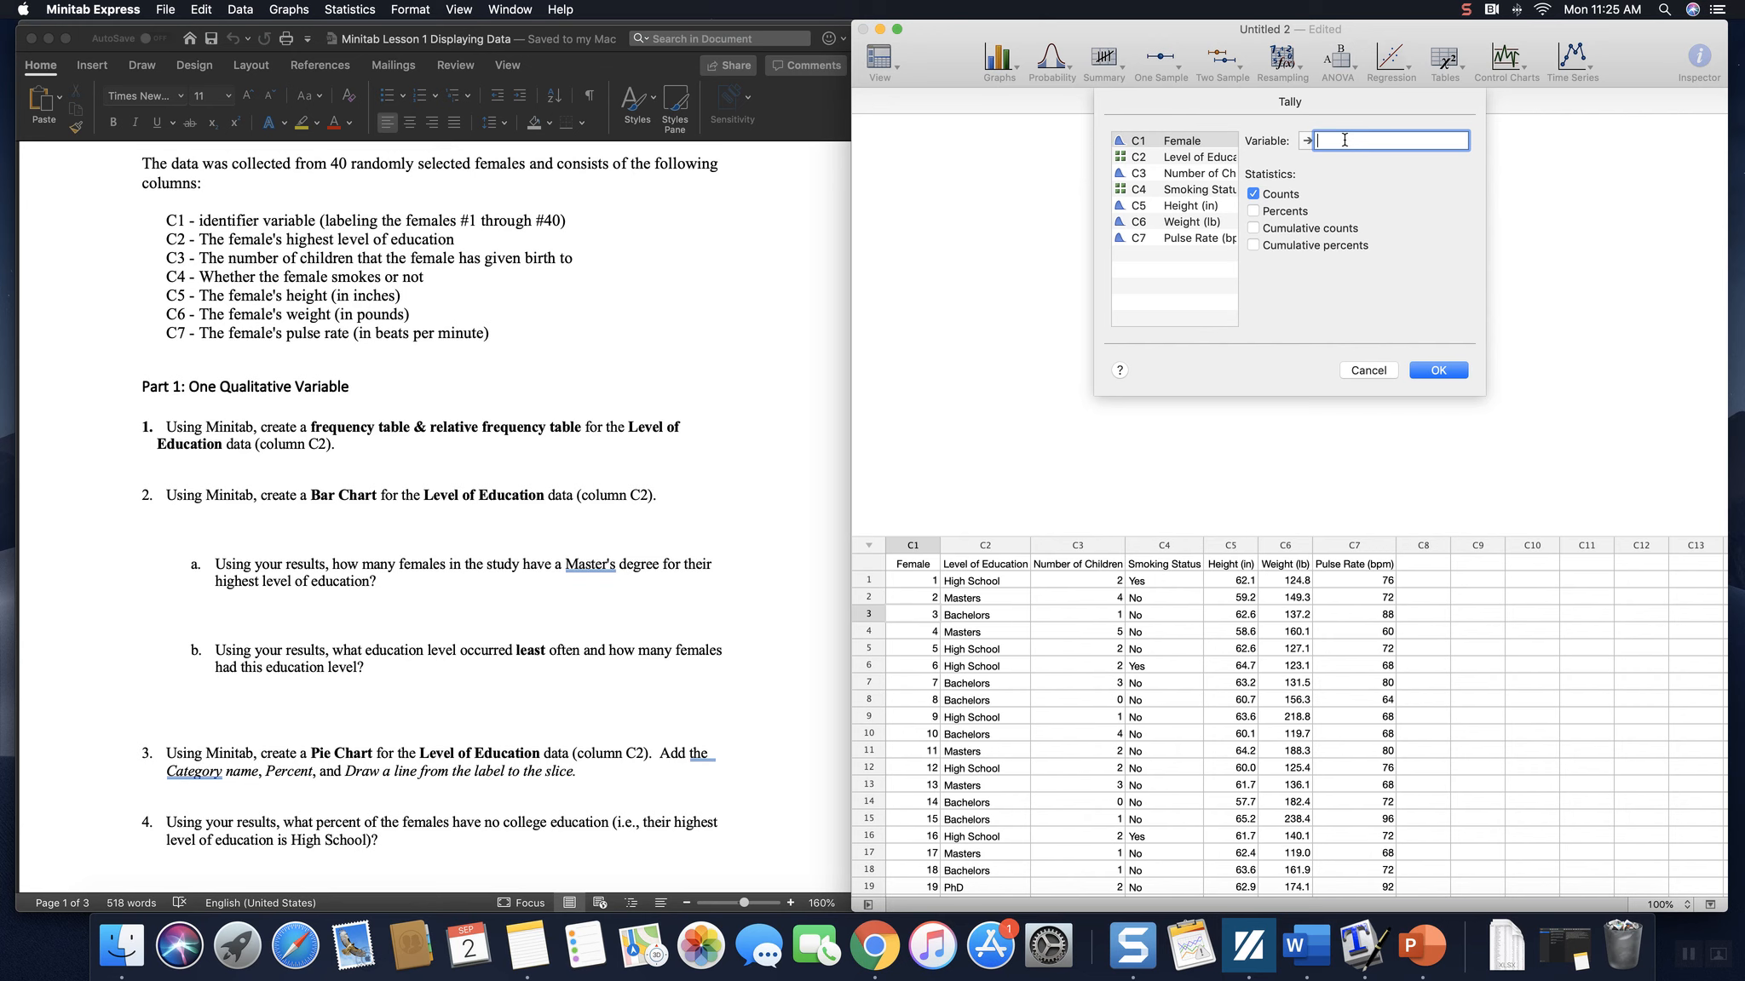
left_click(1204, 160)
double_click(1203, 160)
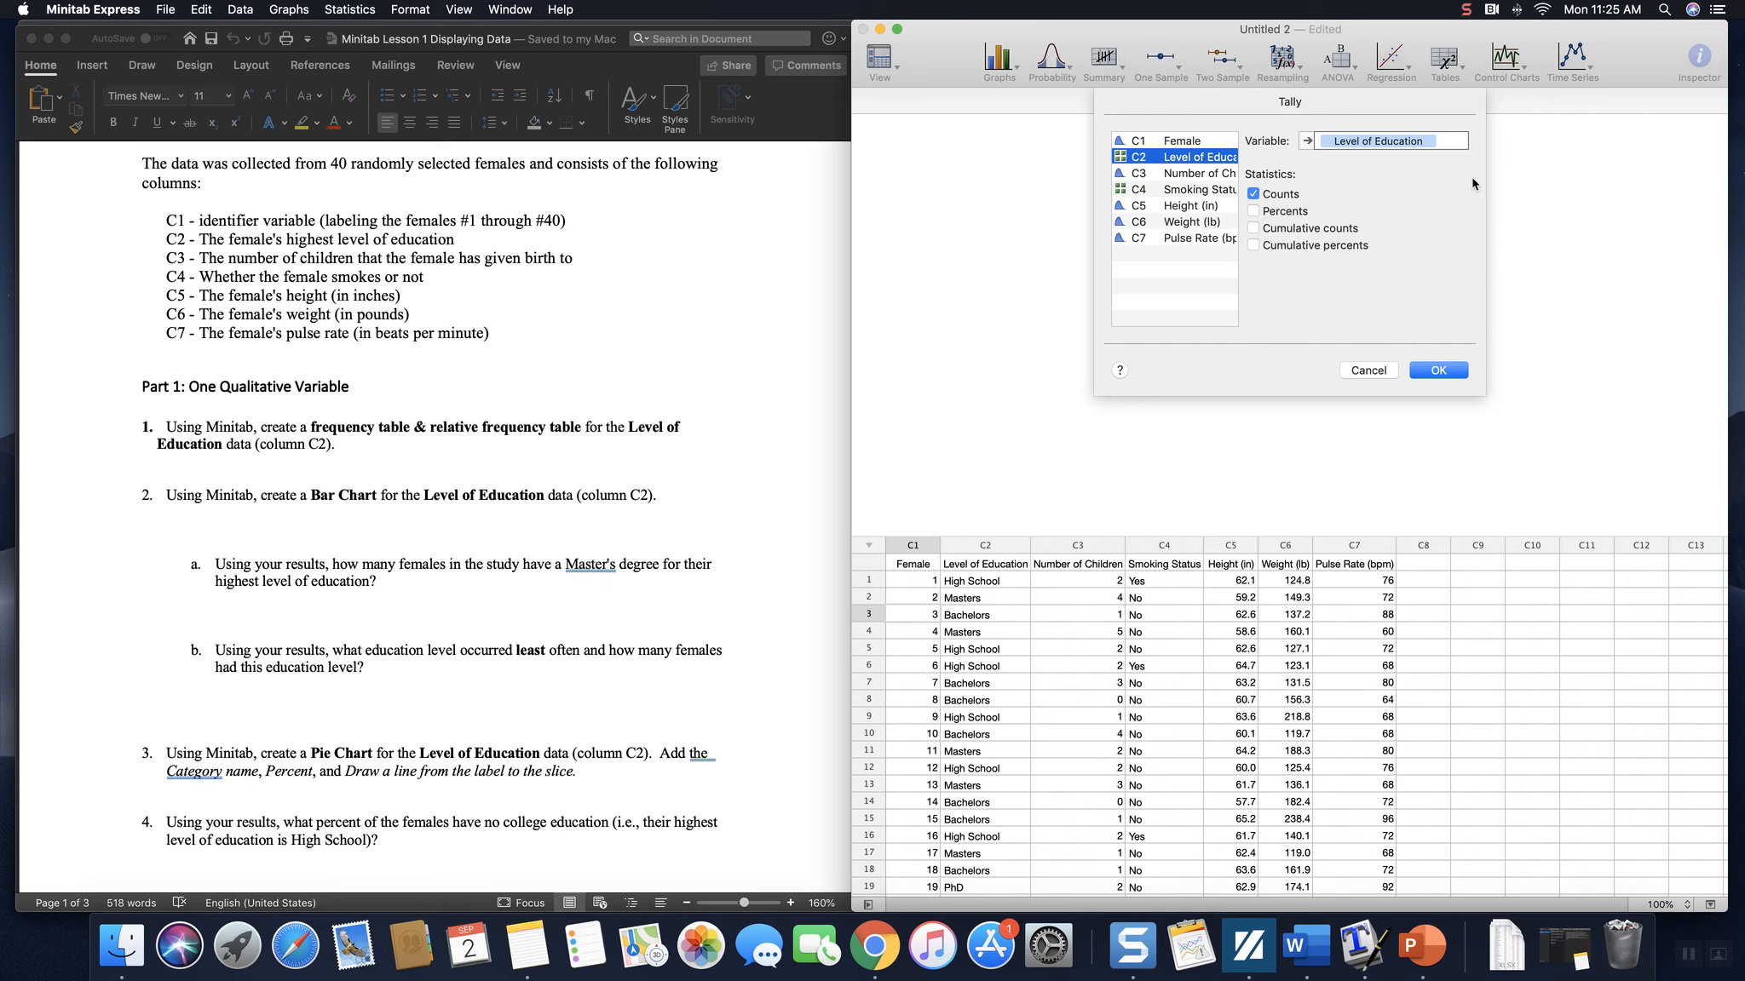
left_click(1444, 142)
key("BackSpace")
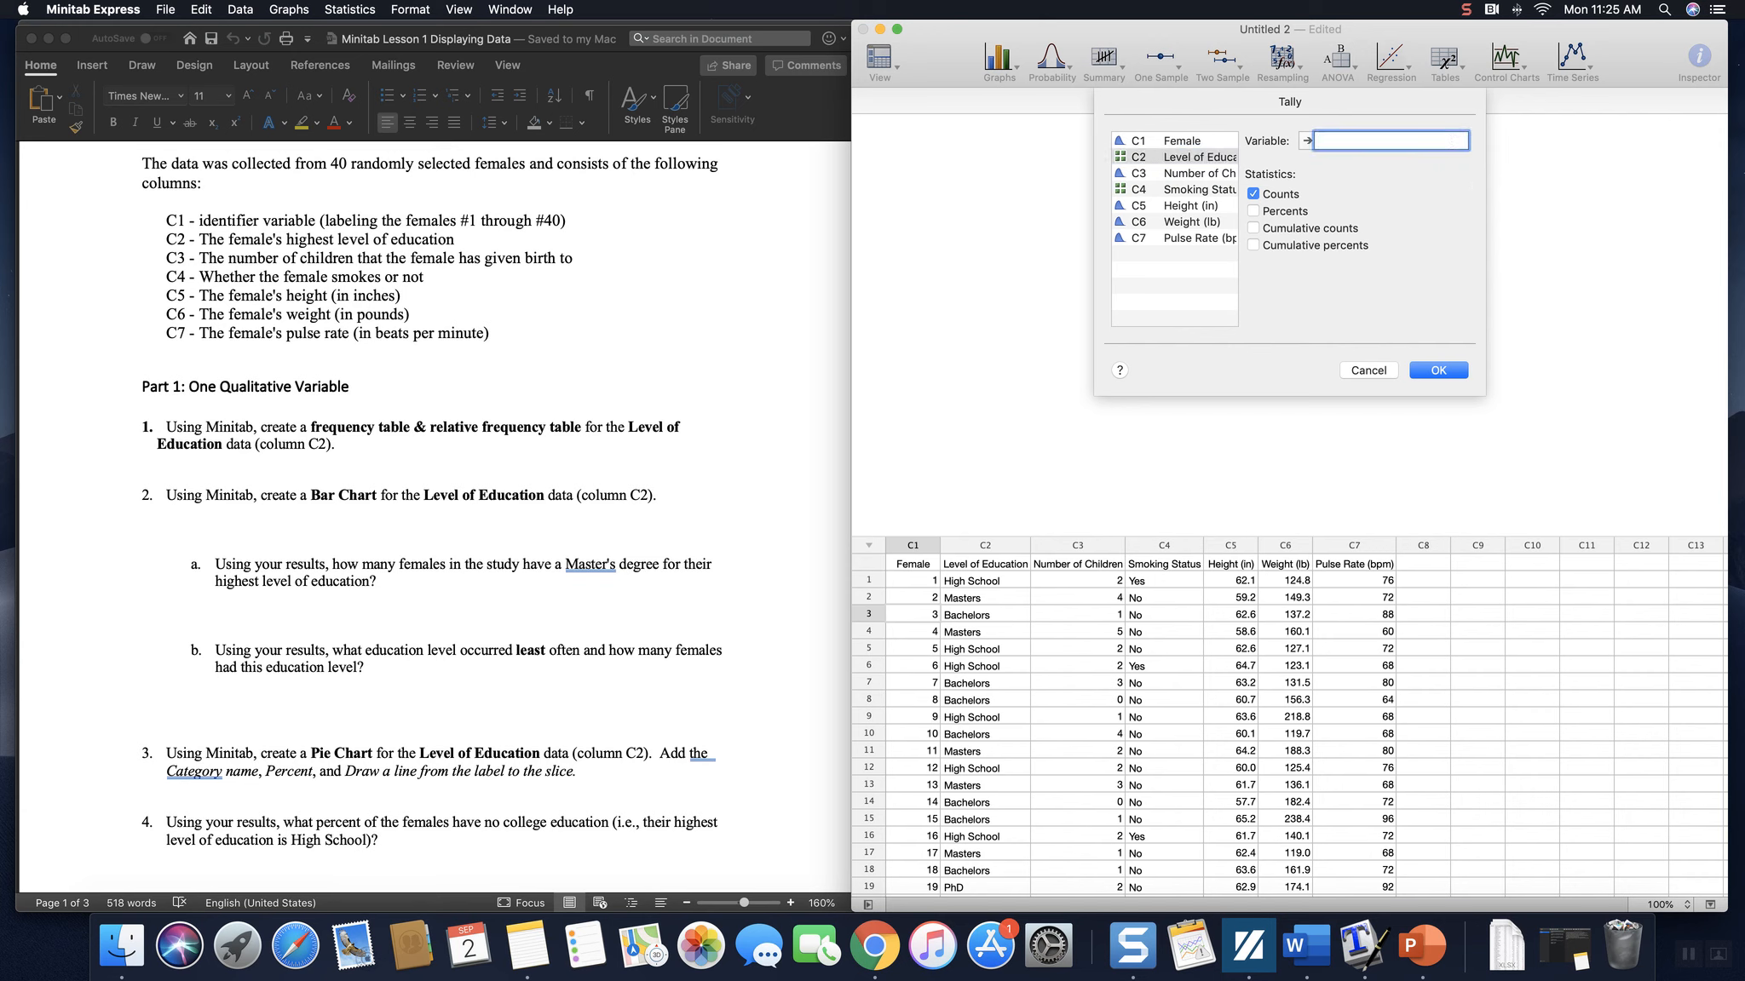
left_click(1190, 162)
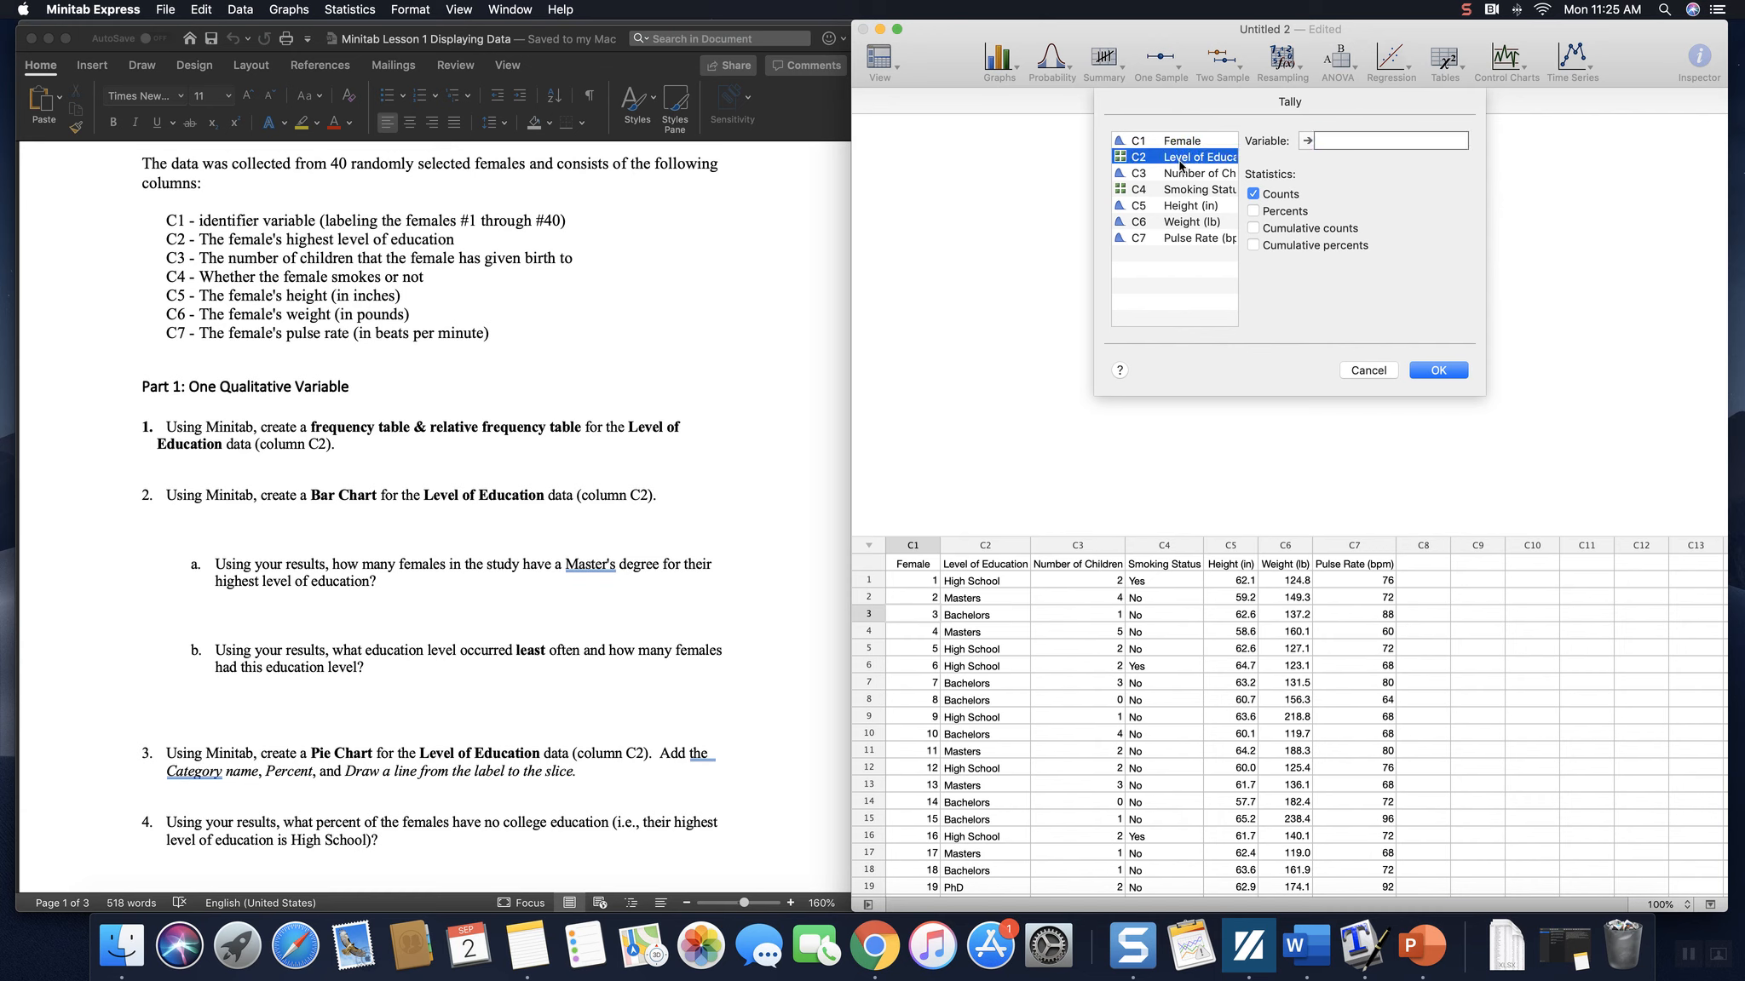
left_click(1307, 142)
left_click(1438, 371)
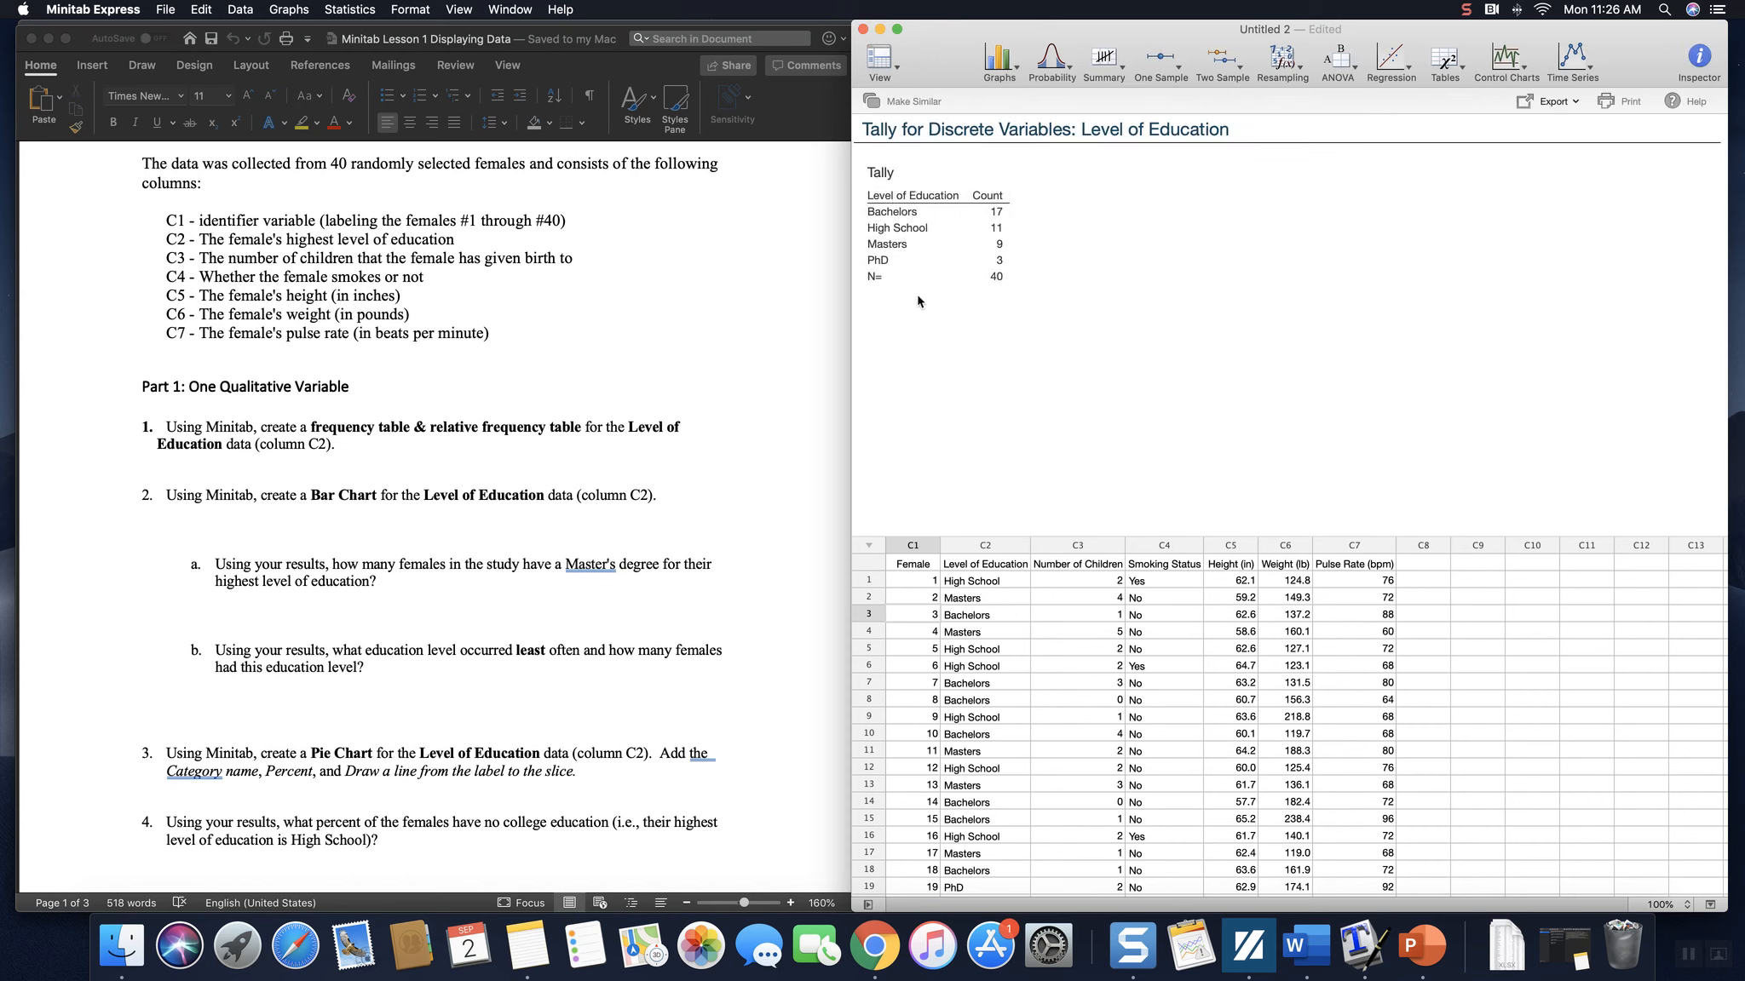
Copy the Tally count table for Level of Education from the Minitab Express output.
right_click(918, 179)
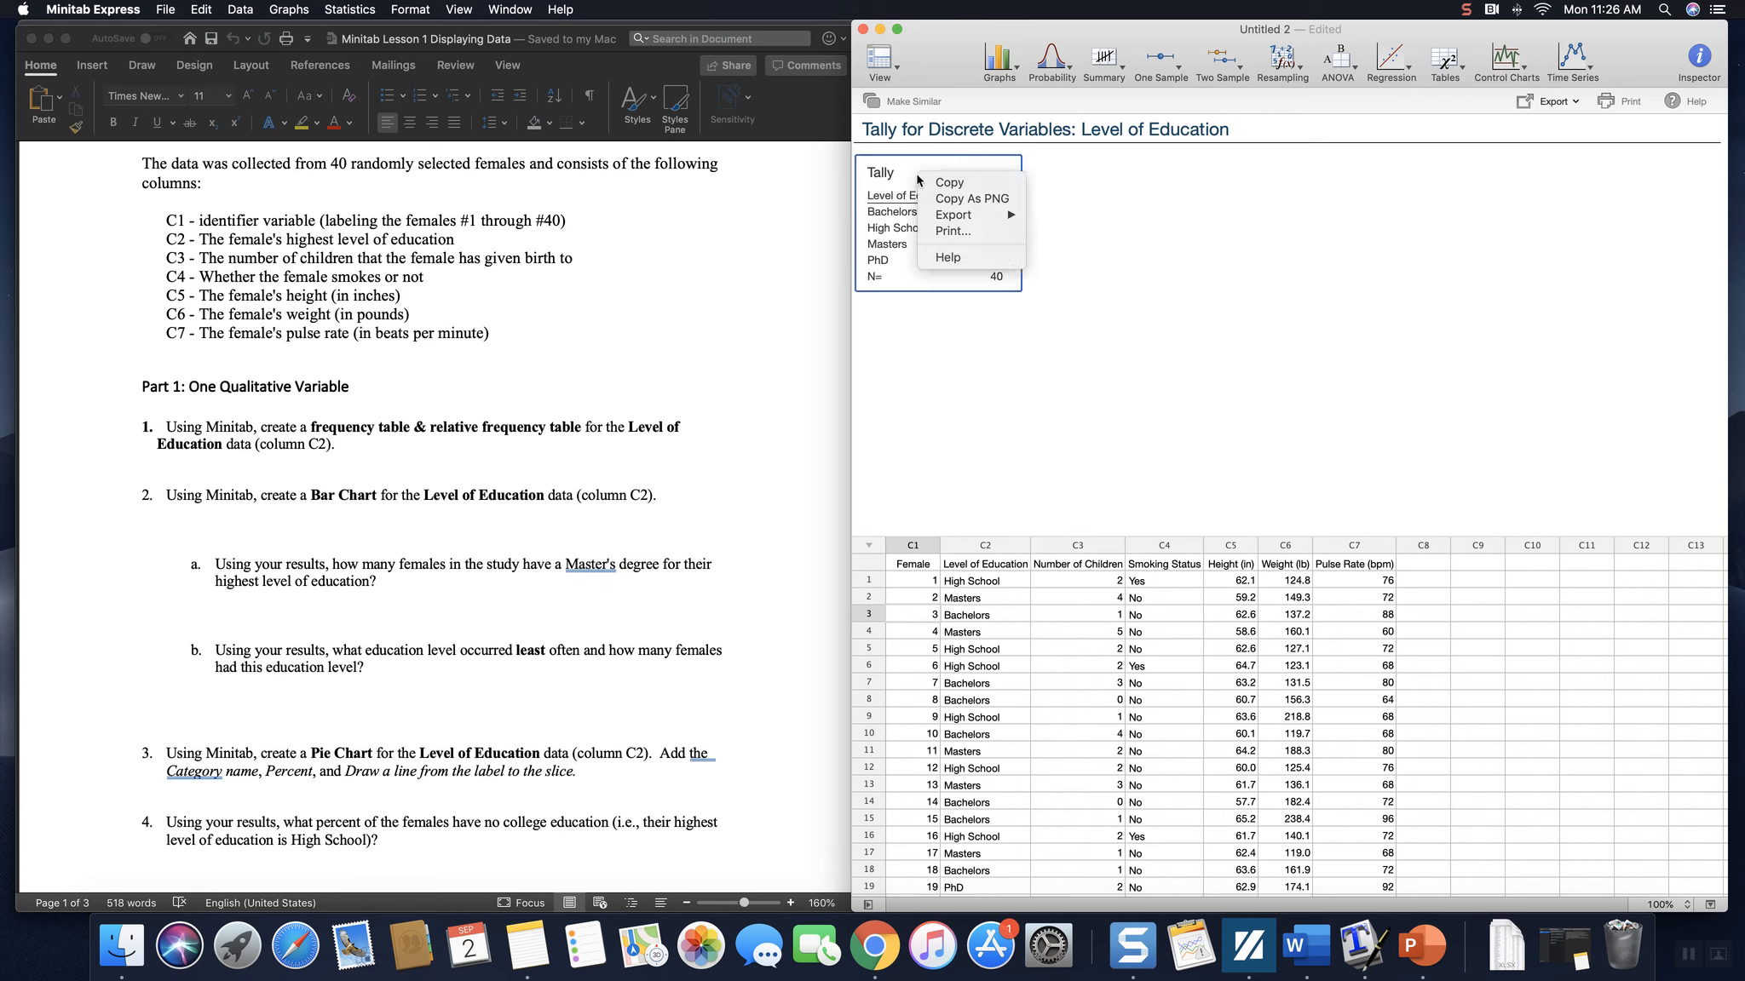
left_click(932, 182)
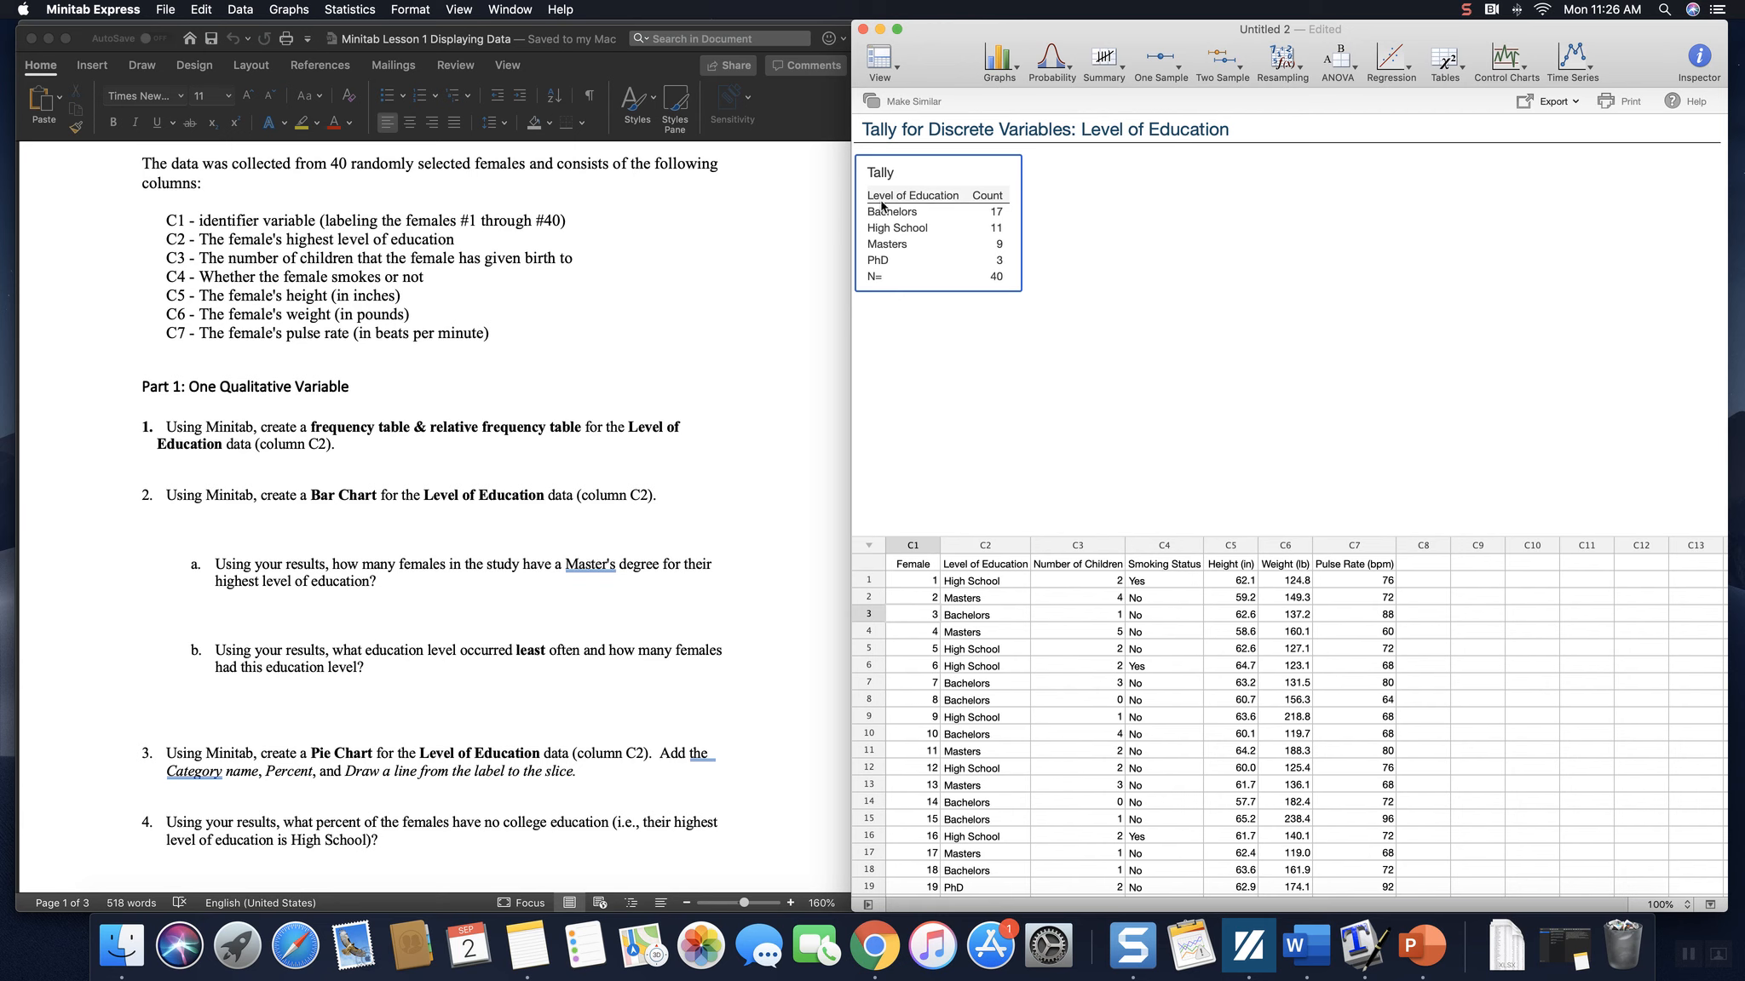
right_click(930, 178)
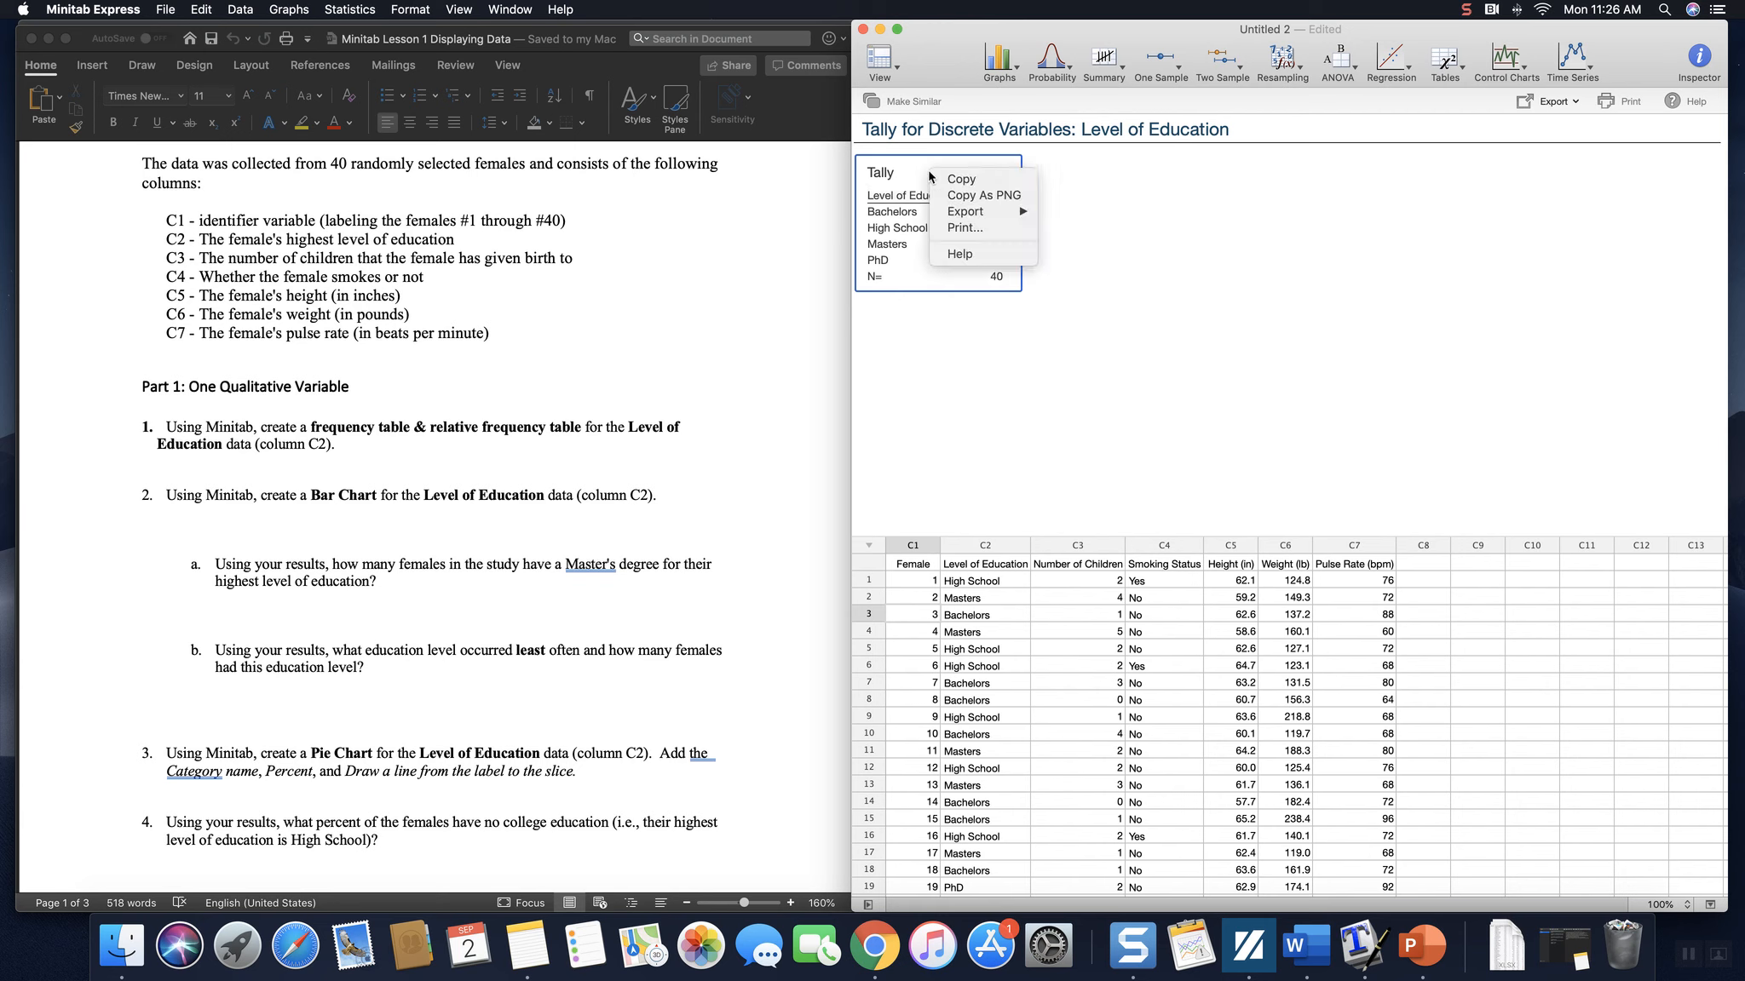
left_click(997, 182)
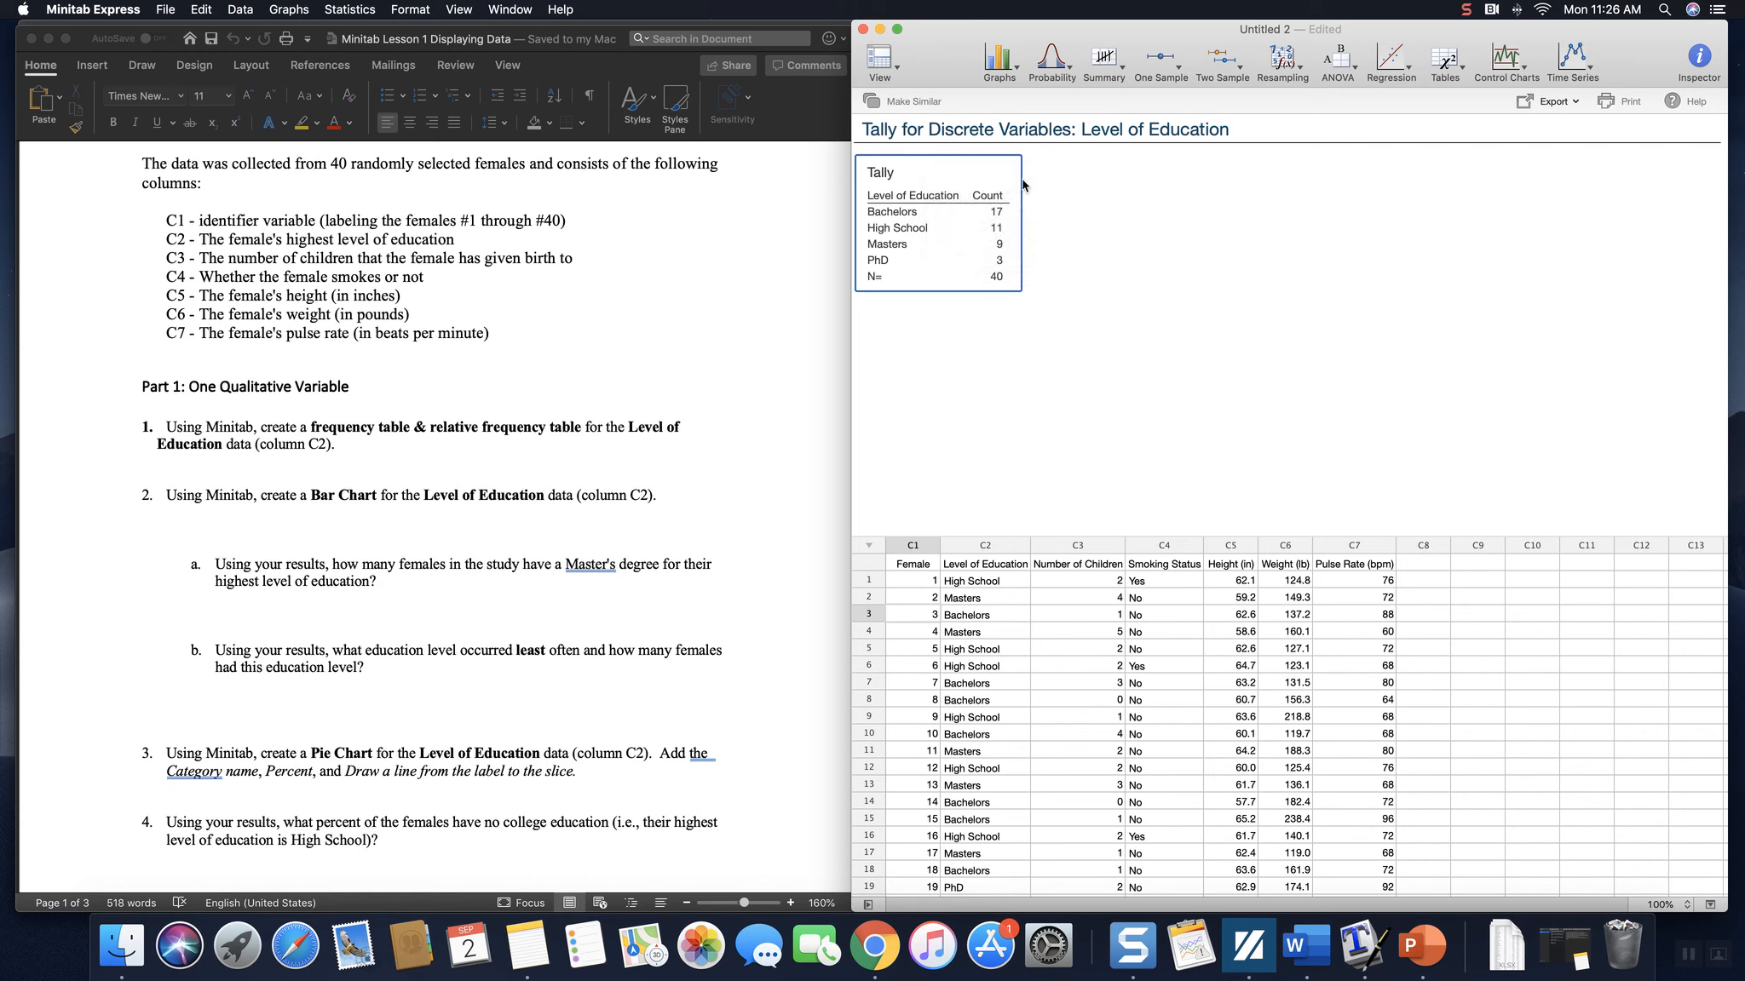
left_click(979, 174)
left_click(910, 173)
right_click(930, 178)
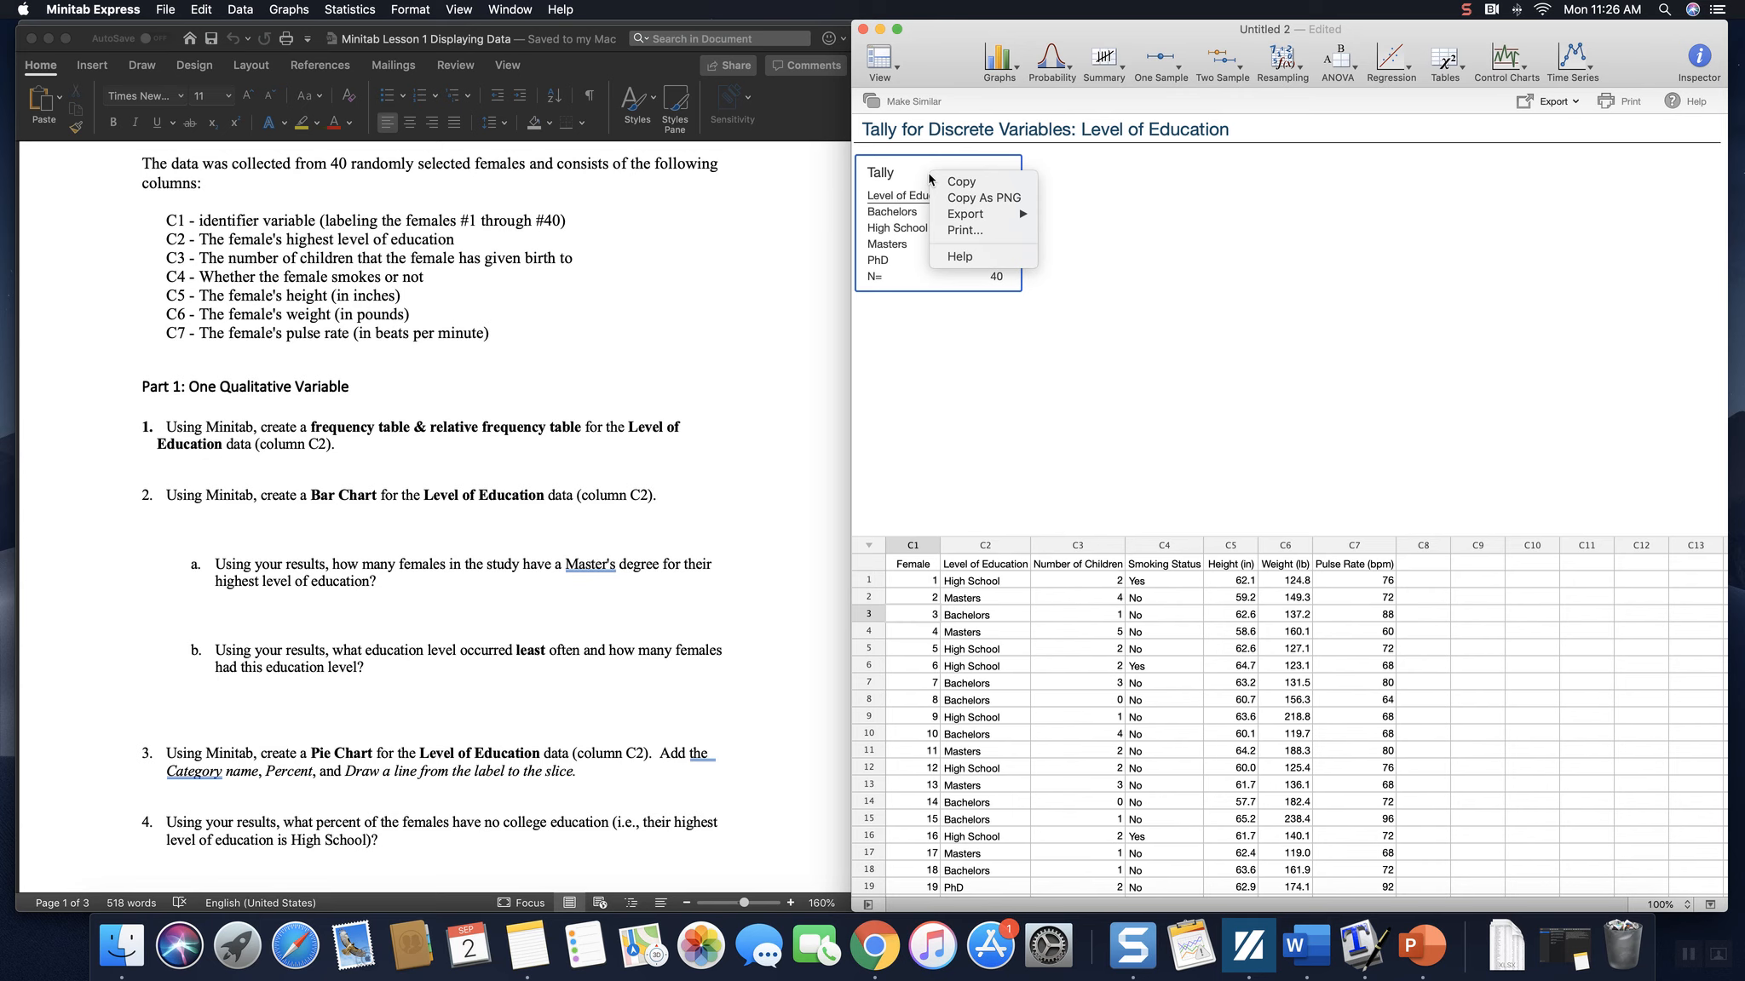
left_click(961, 181)
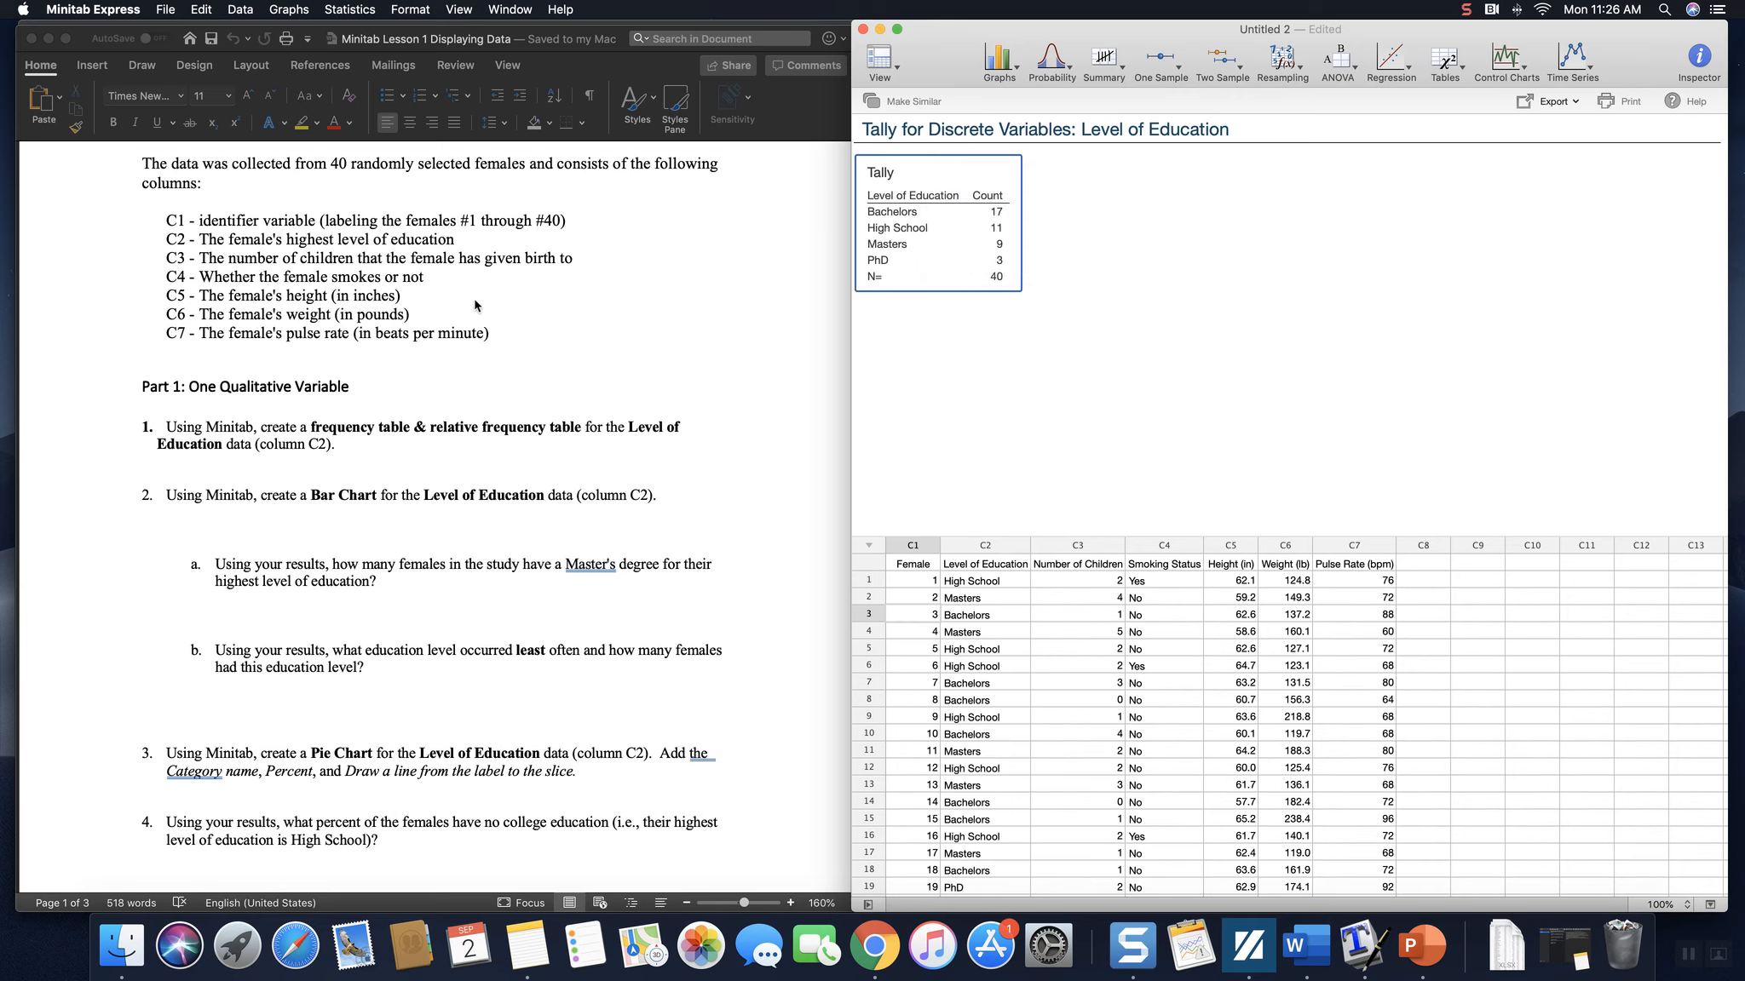
Paste the copied Tally count table on the blank line below question 1 in the Word document.
scroll(224, 398, "up", 2)
left_click(255, 533)
scroll(253, 524, "up", 1)
scroll(252, 523, "down", 2)
left_click(218, 460)
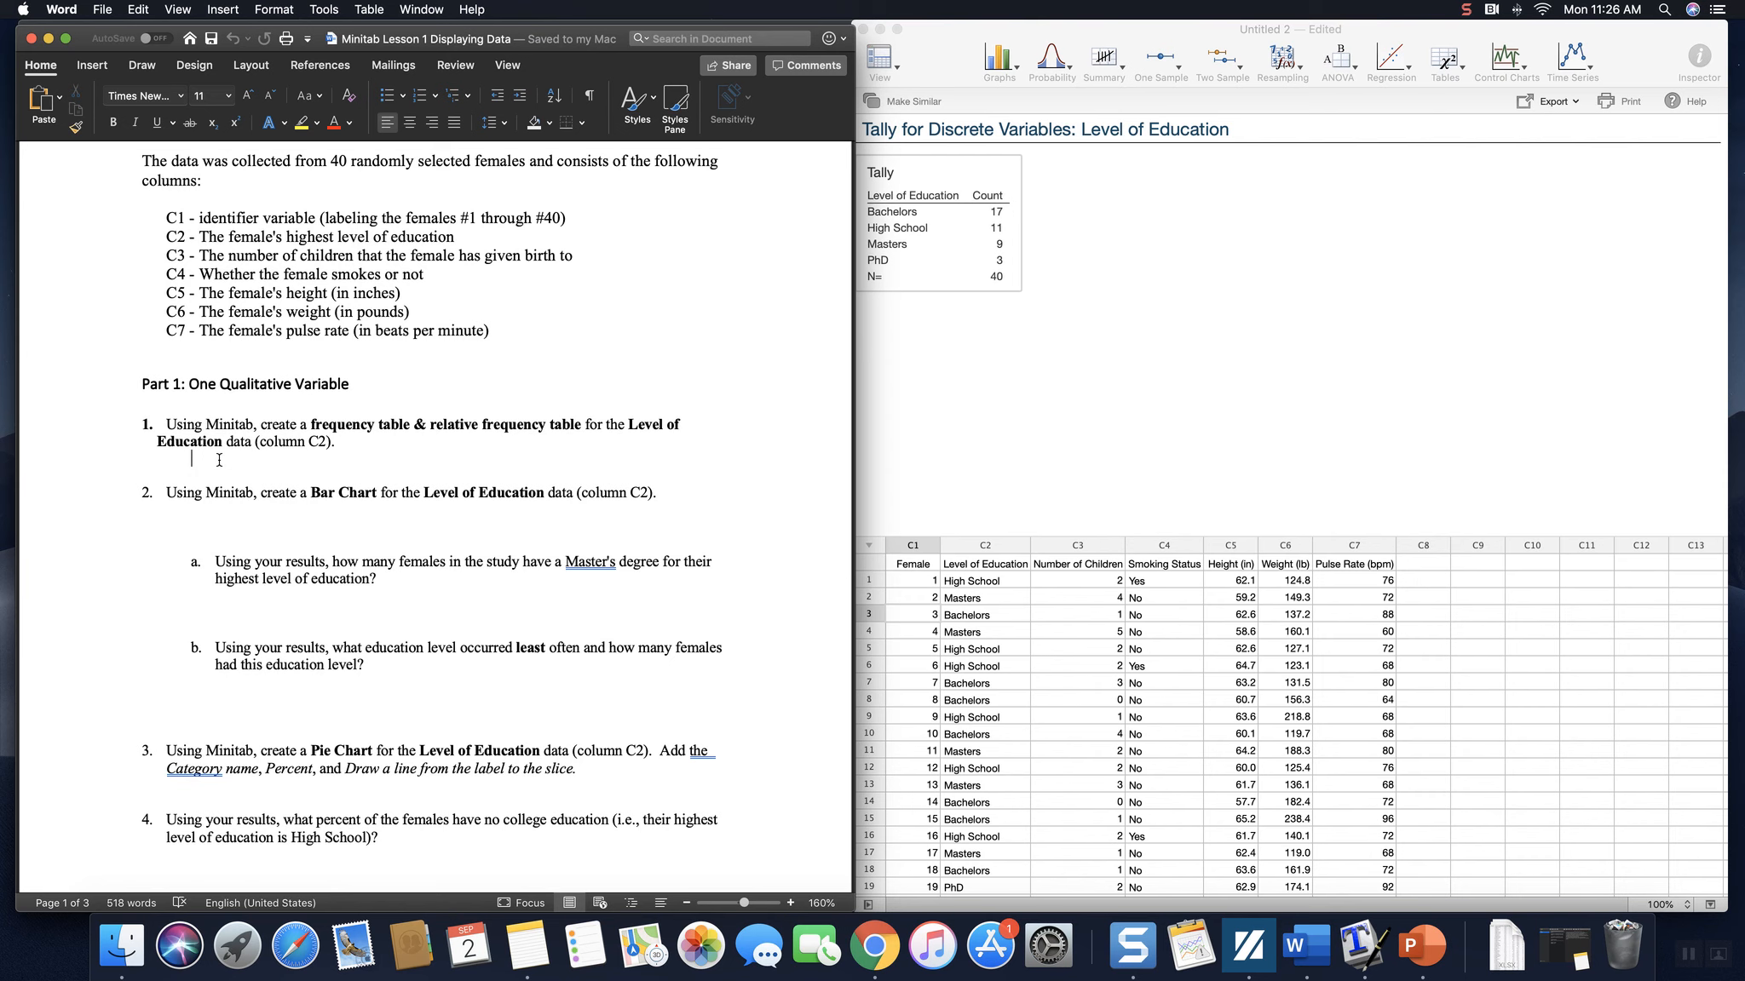
right_click(219, 463)
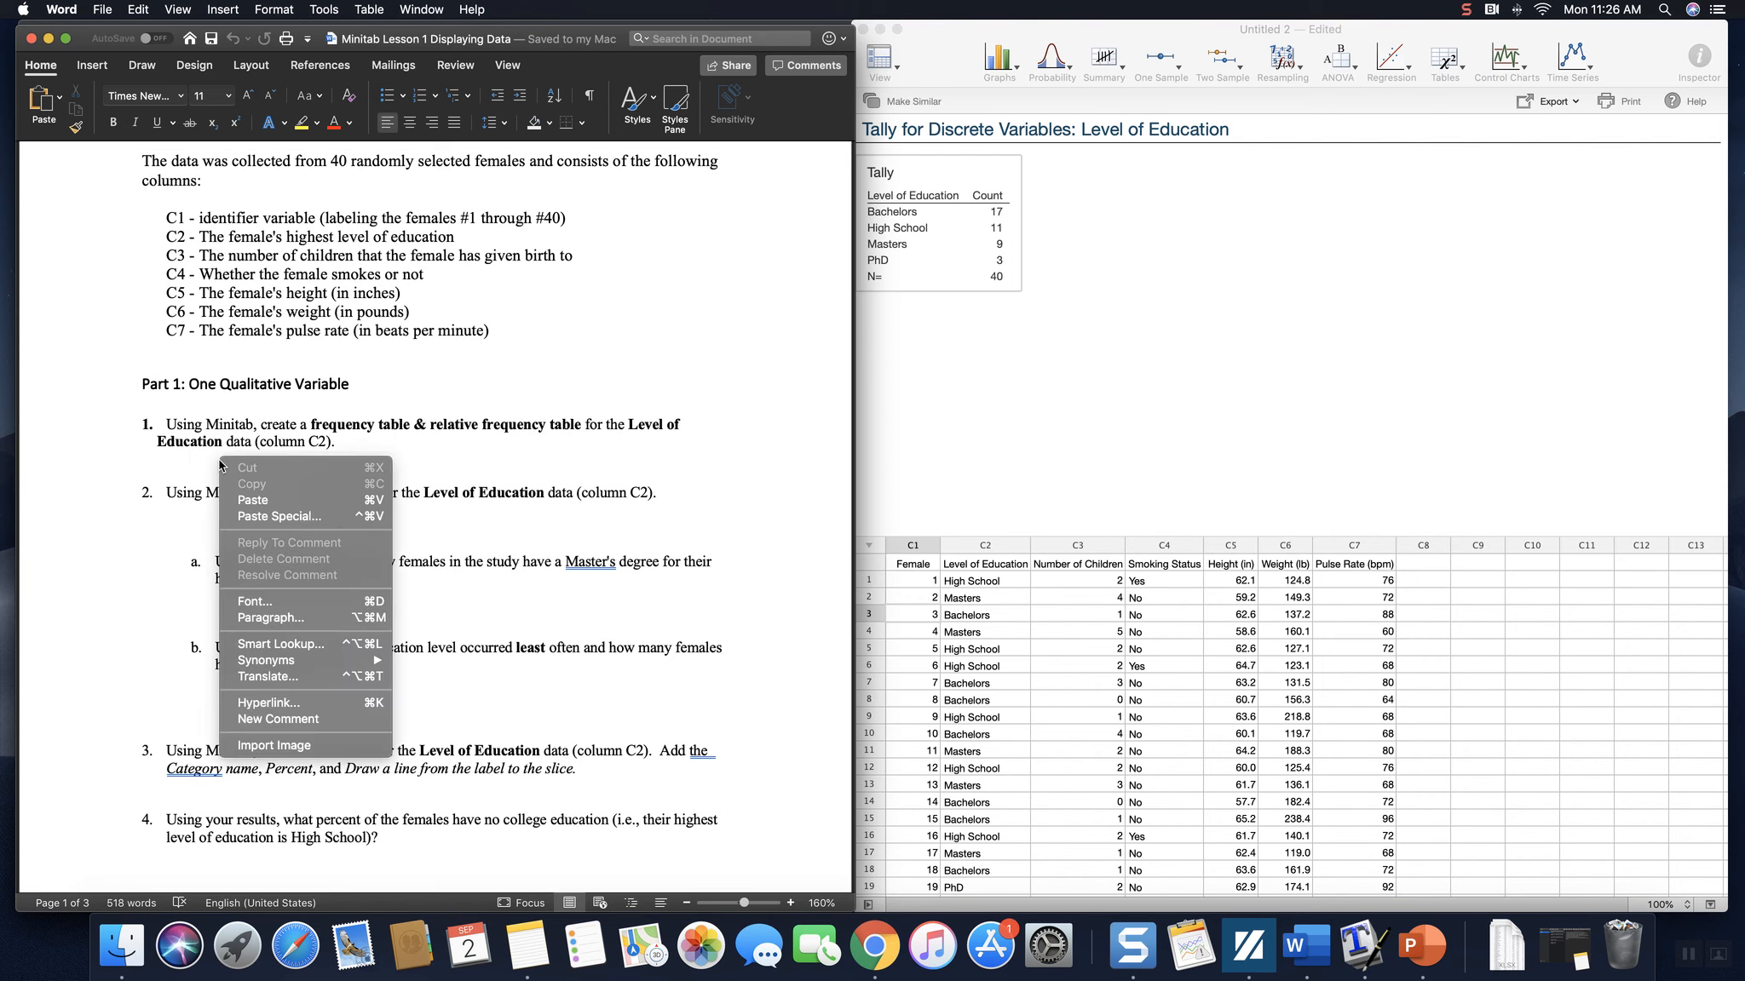
left_click(258, 502)
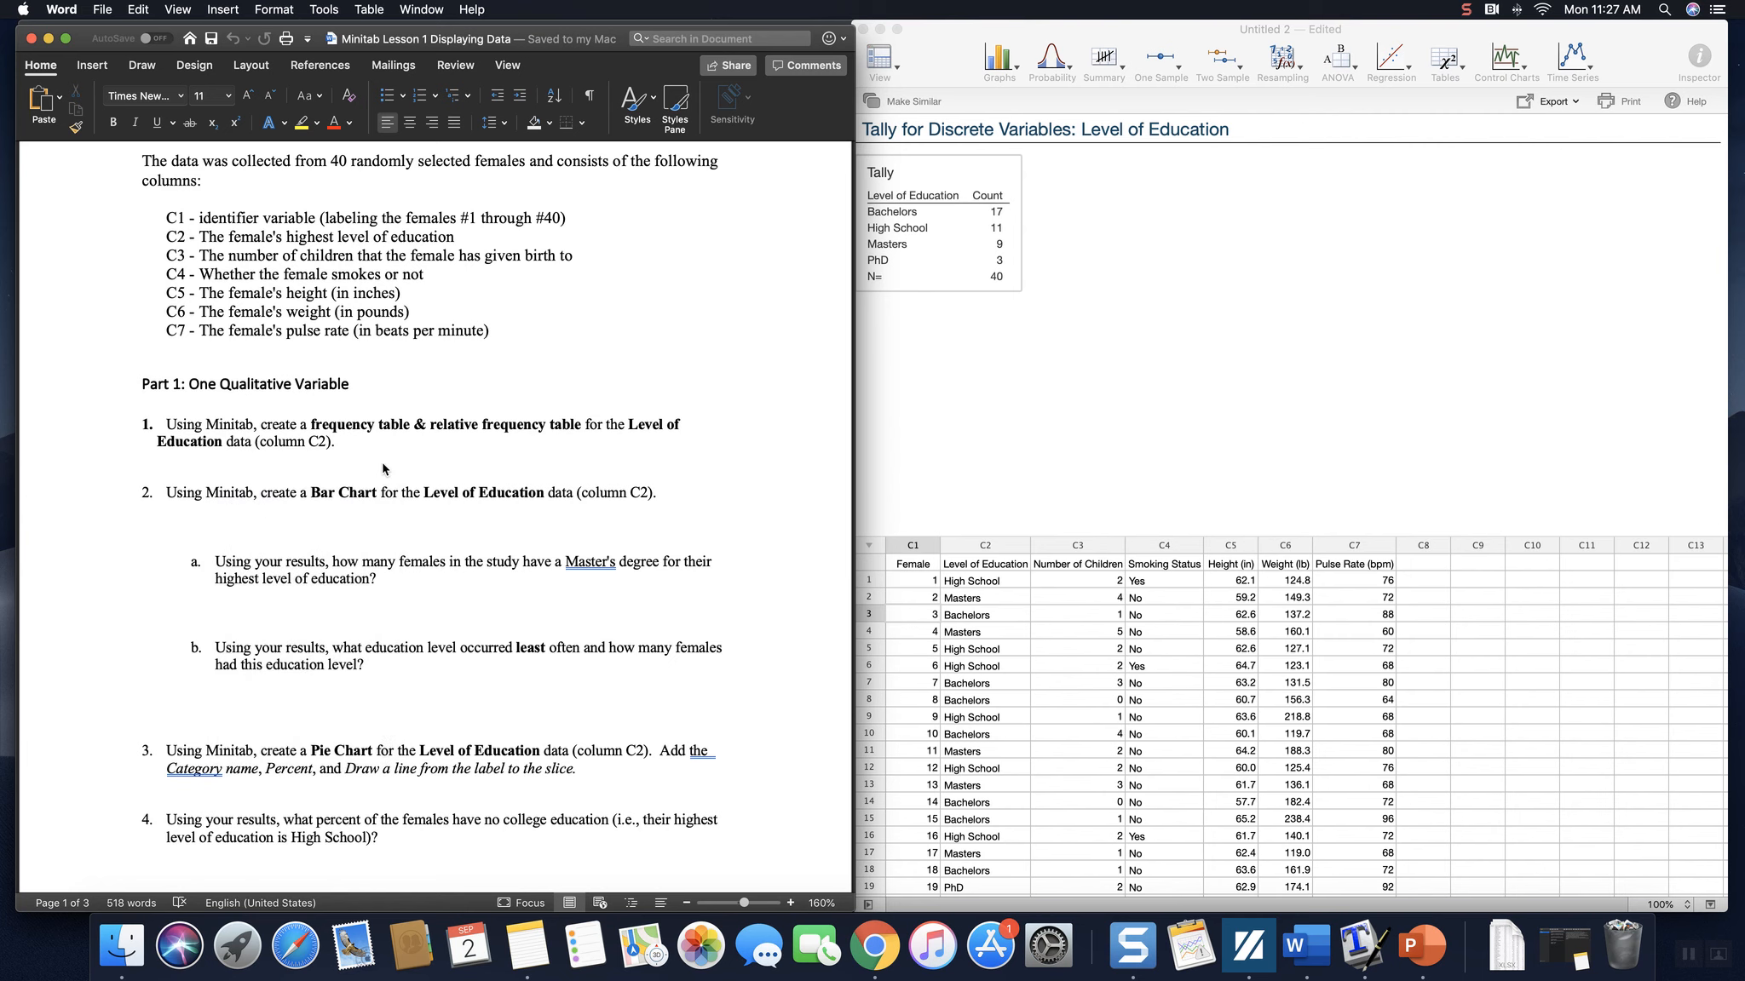
Delete the "Tally" heading above the pasted count table.
scroll(463, 527, "down", 3)
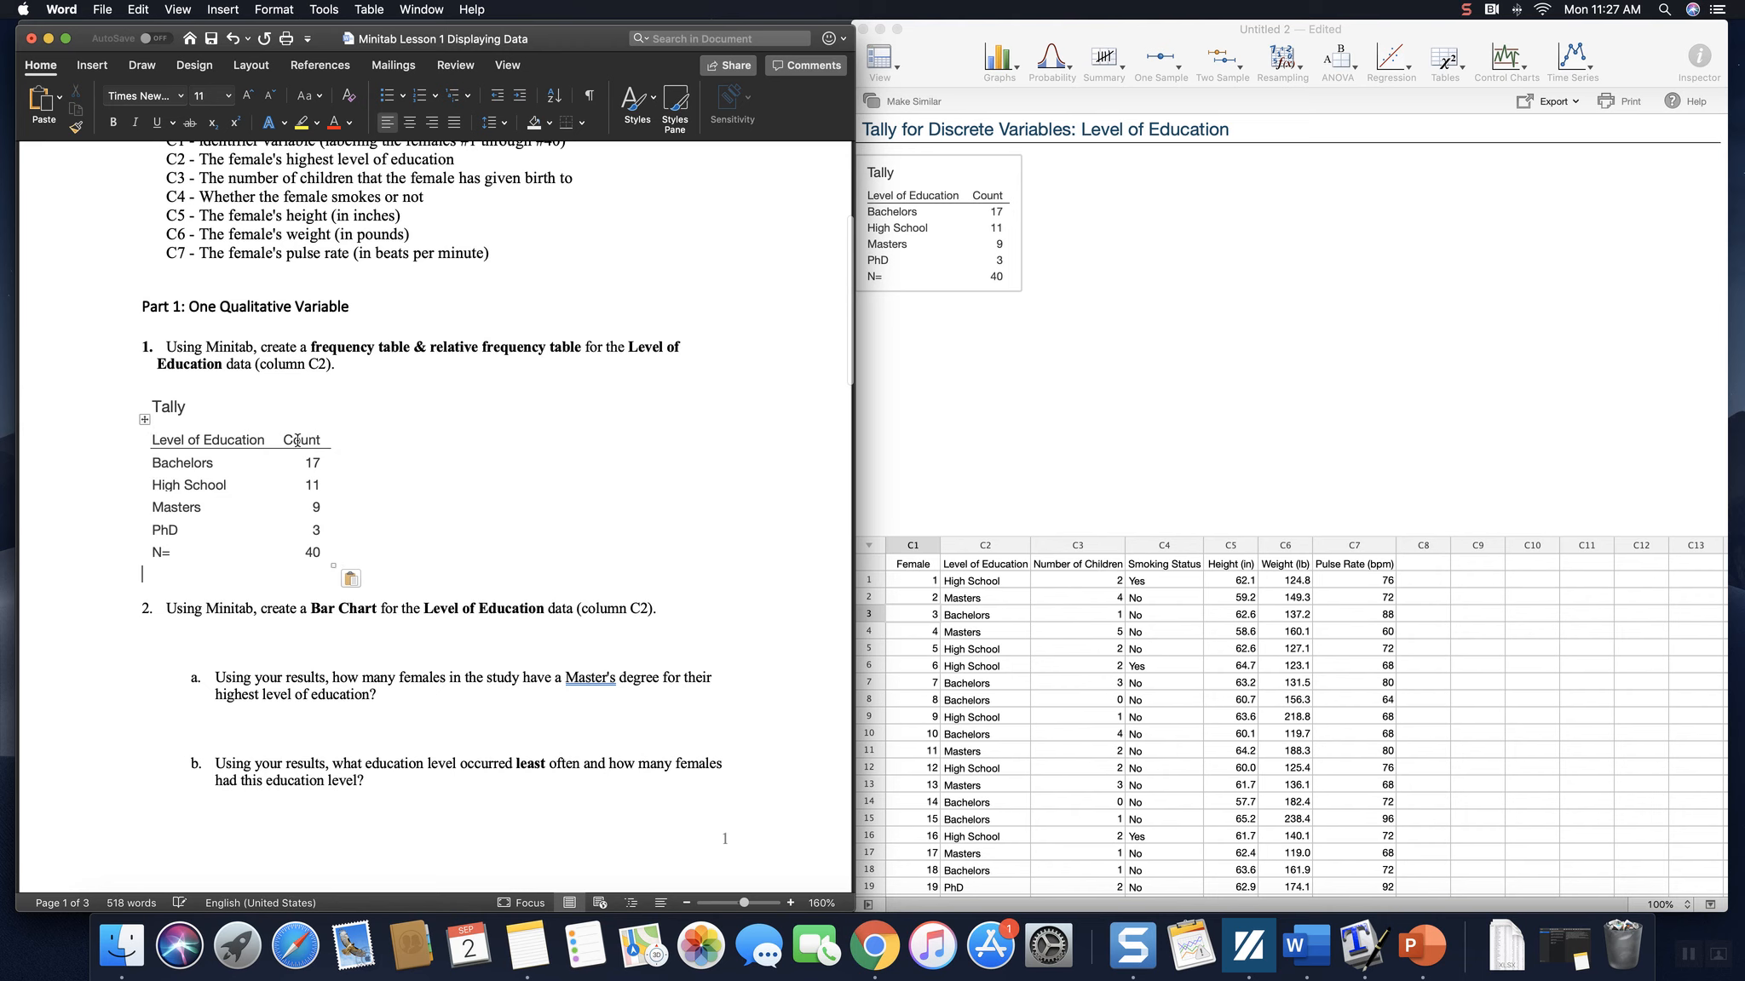
left_click(198, 409)
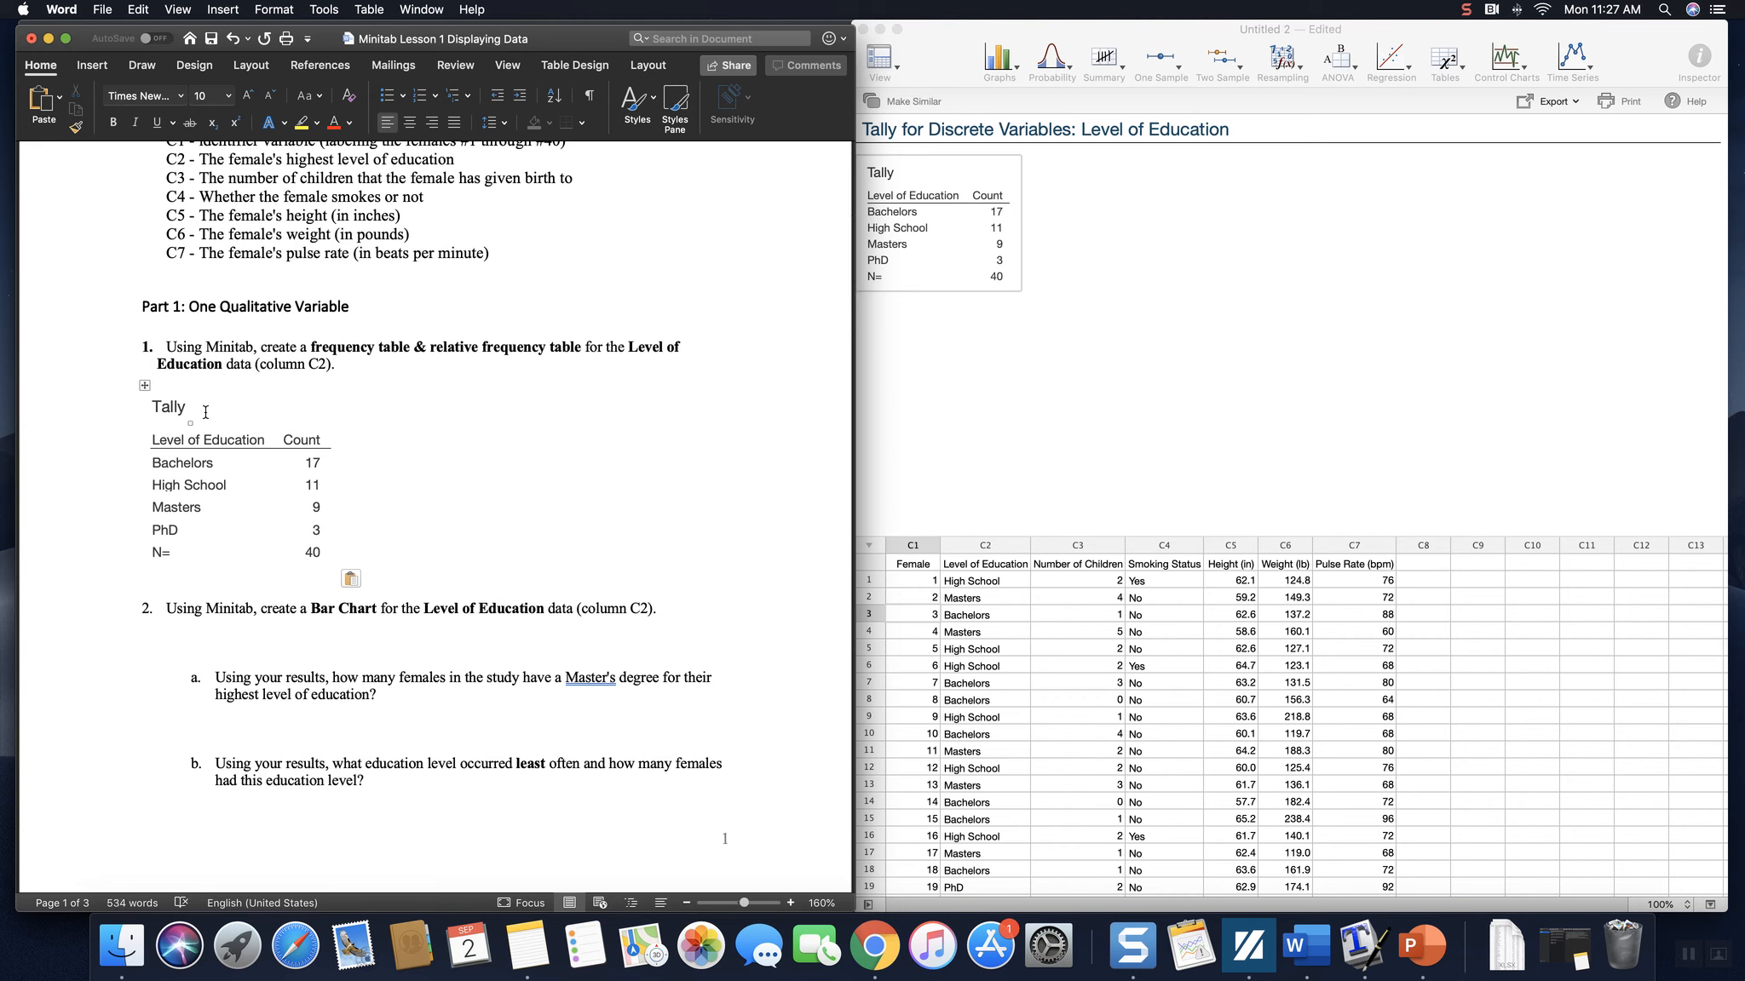
key("BackSpace")
key("BackSpace")
key("BackSpace")
key("BackSpace")
key("BackSpace")
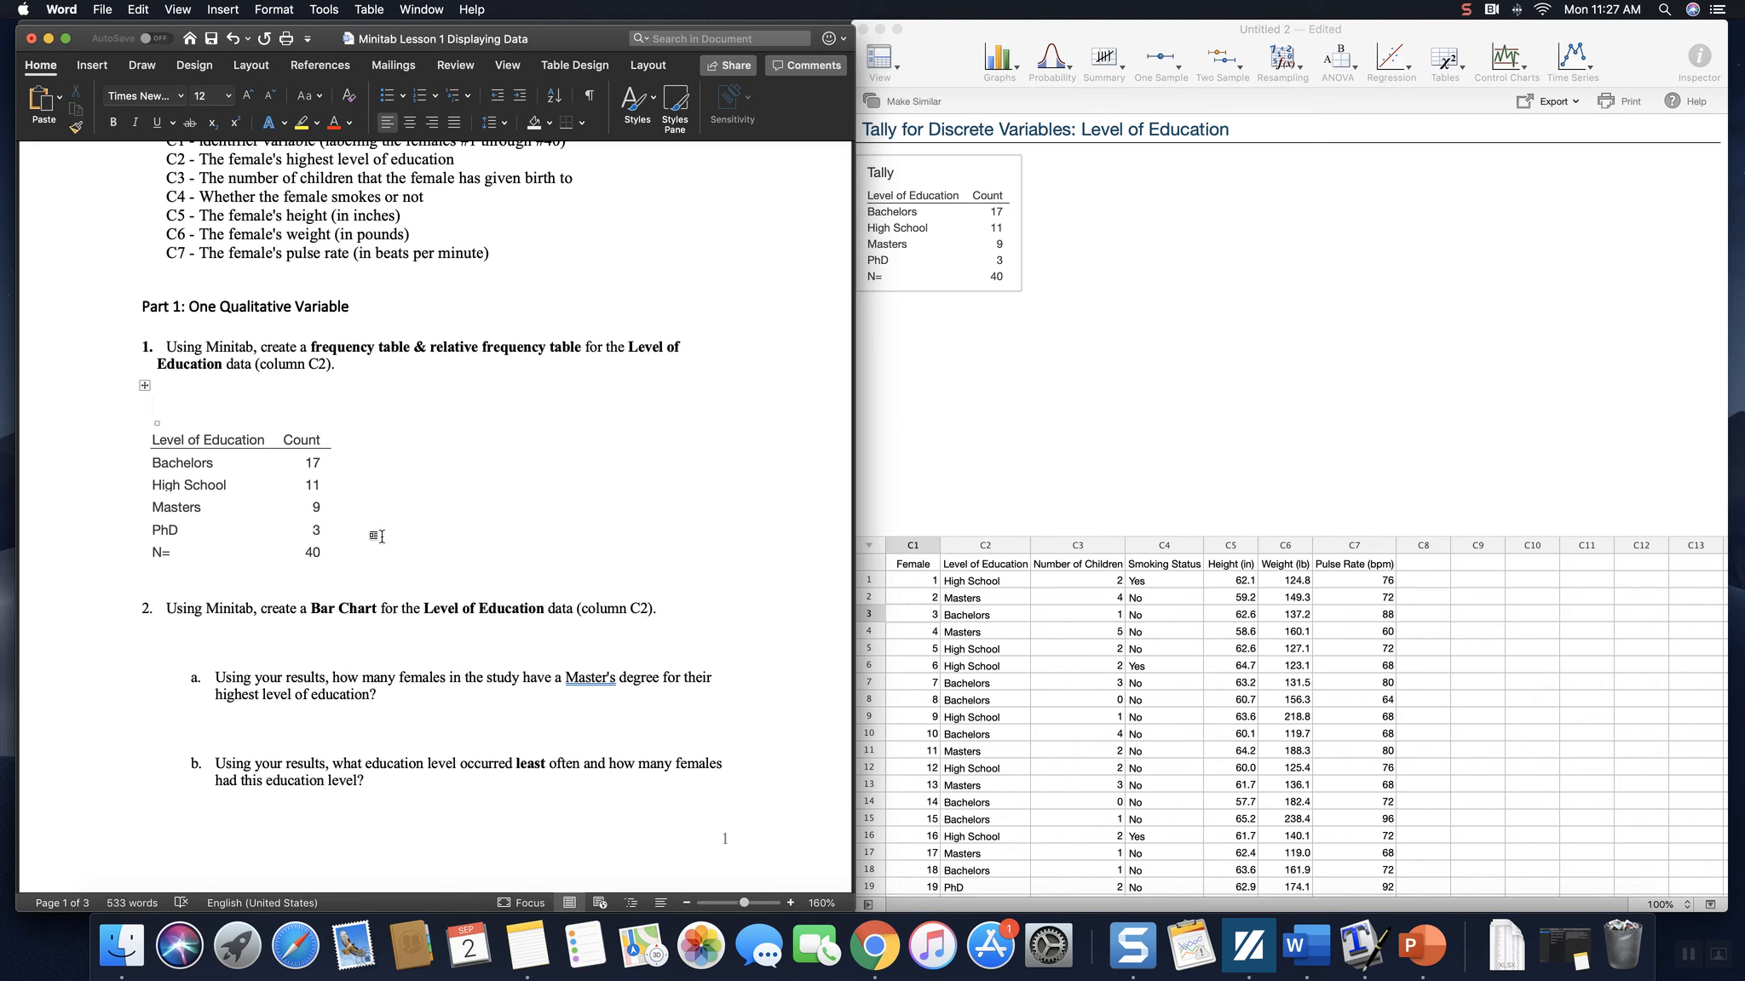
Replace the "N=" row label in the pasted count table with "Total".
left_click(176, 553)
key("BackSpace")
key("BackSpace")
type("Total")
Switch to Minitab Express and make a similar Tally of Level of Education with only the Percents statistic.
left_click(1237, 367)
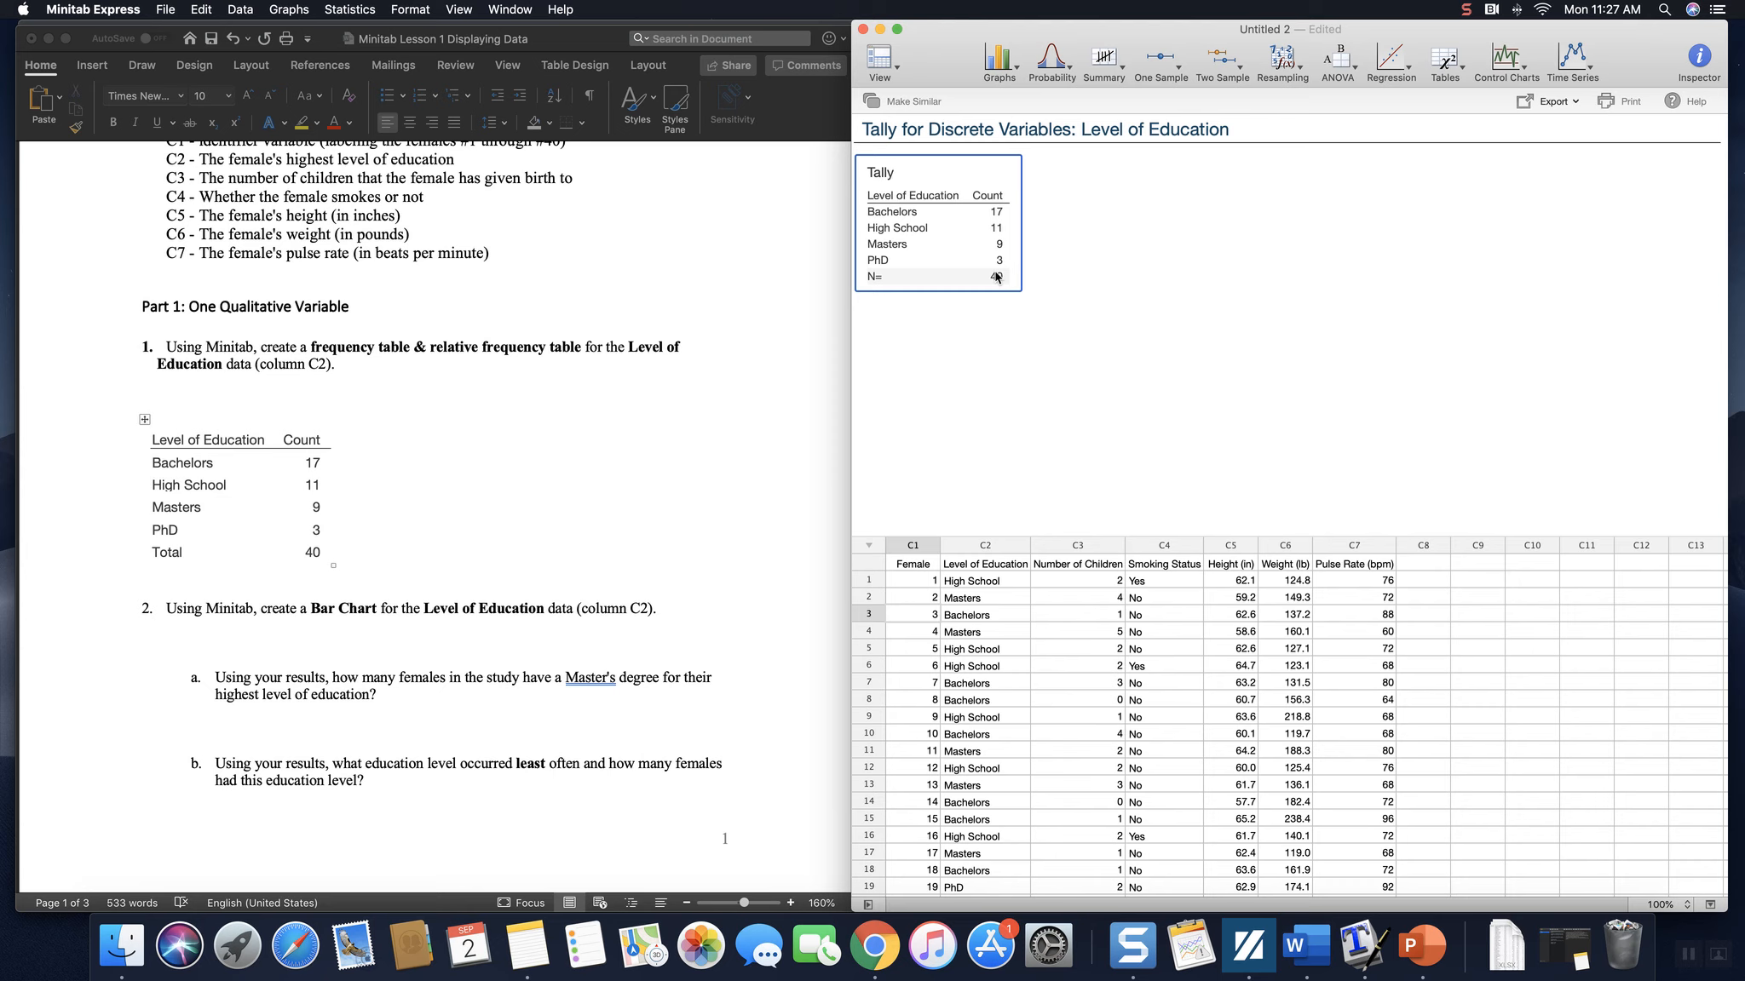
left_click(474, 576)
left_click(1029, 362)
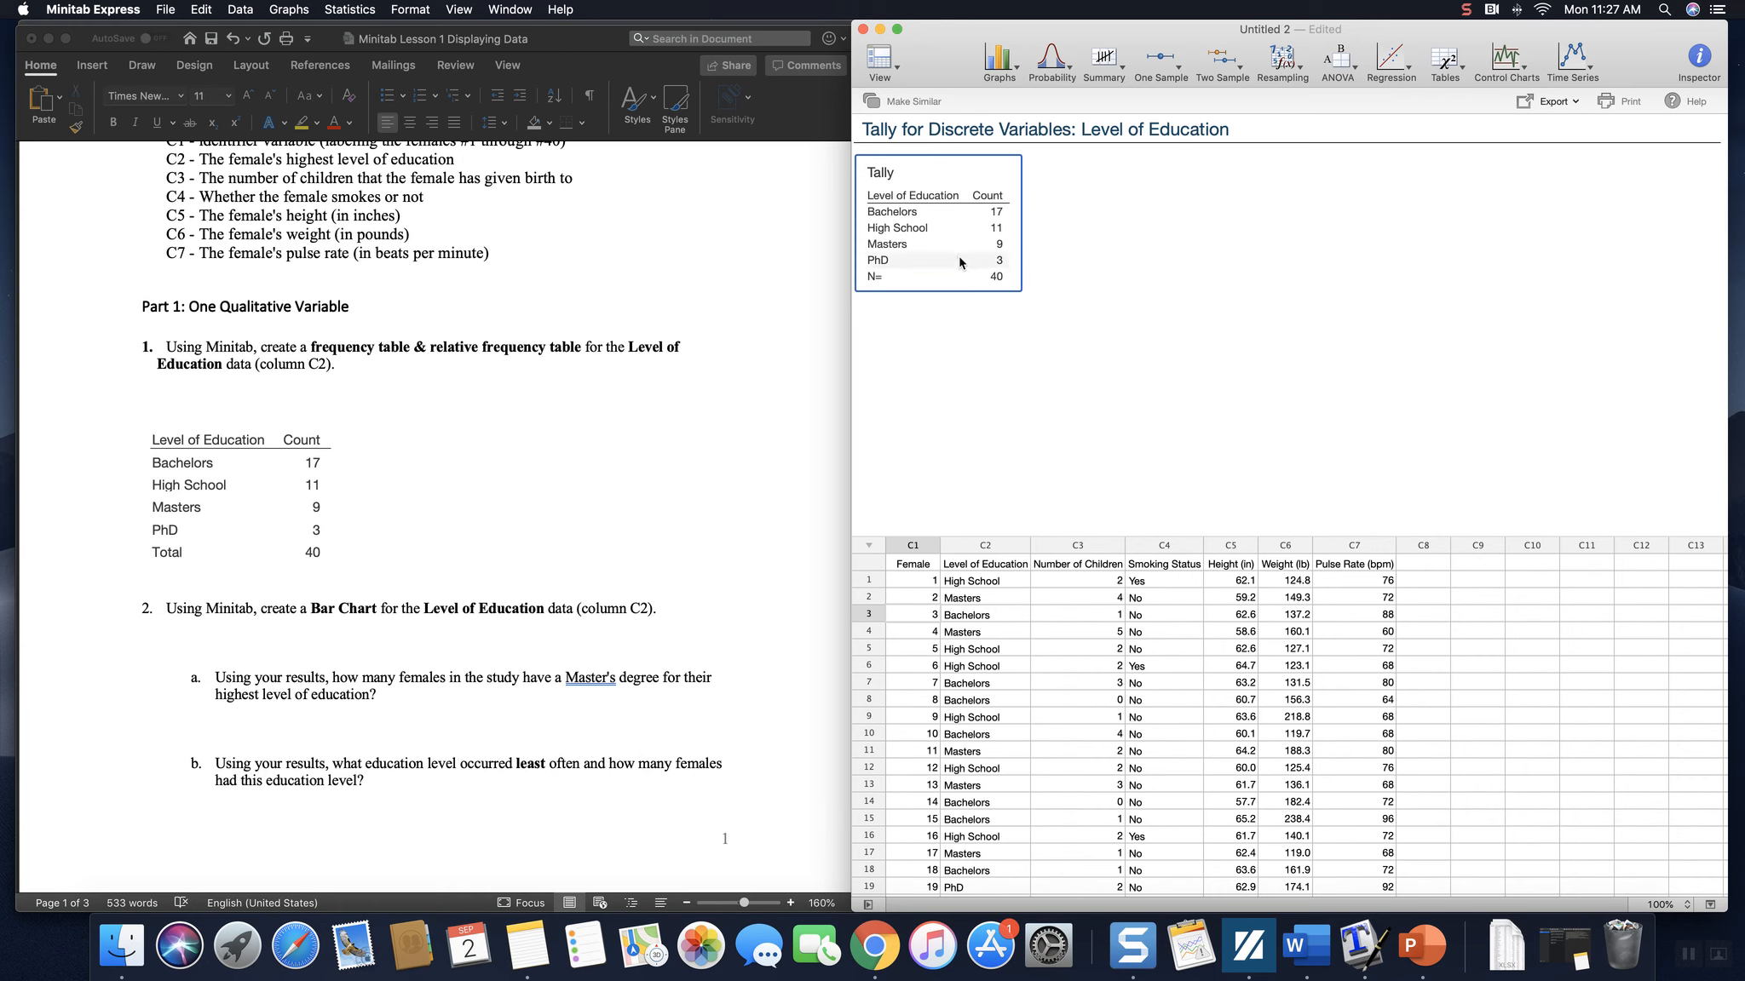
left_click(871, 103)
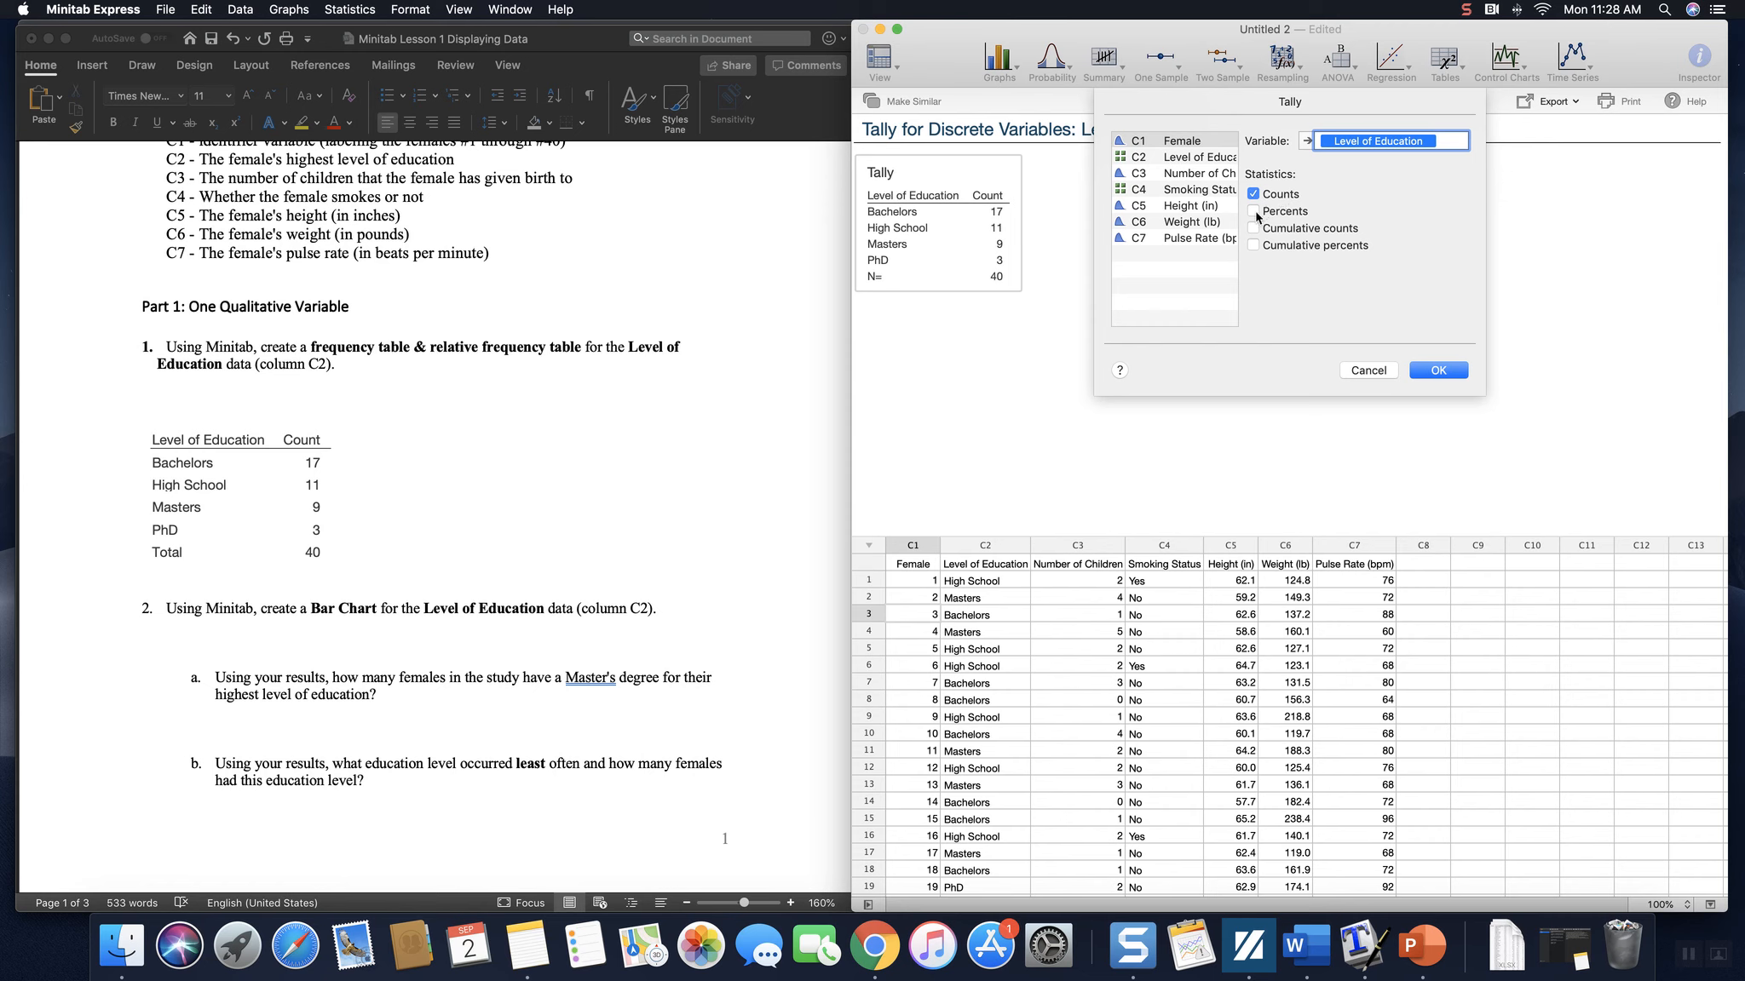
left_click(1253, 211)
left_click(1253, 194)
left_click(1437, 370)
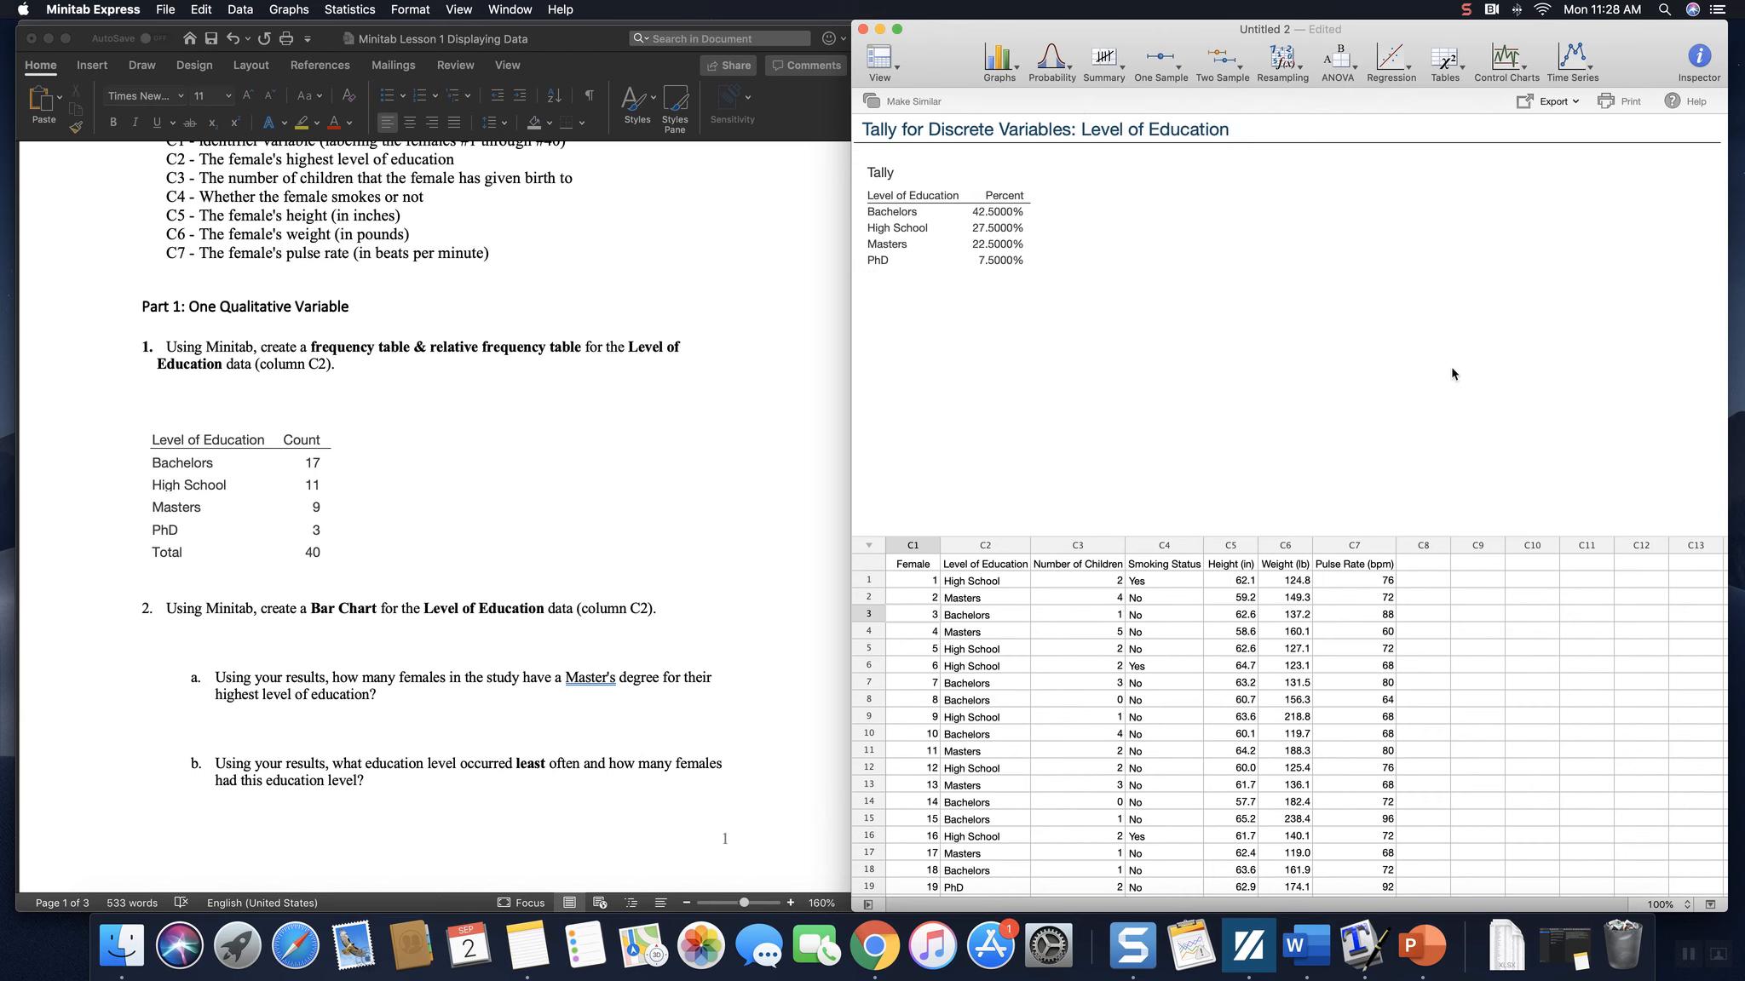
Copy the Tally percent table and paste it below the count table in the Word document.
right_click(1003, 217)
left_click(996, 258)
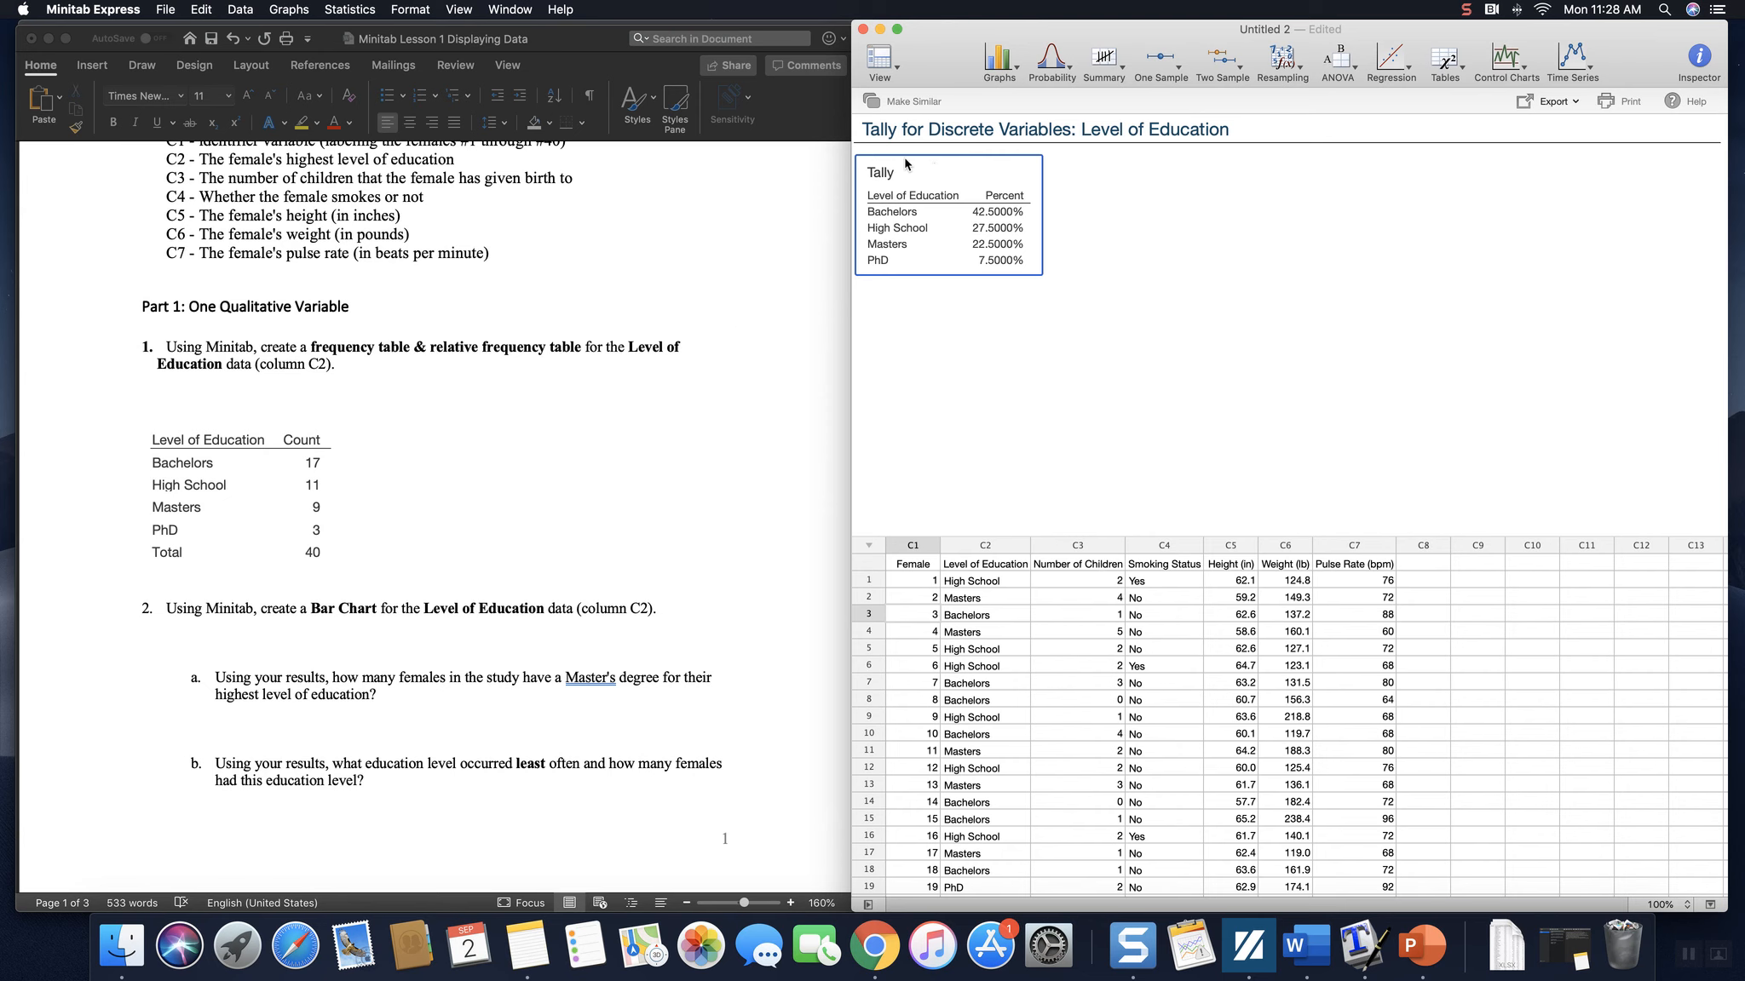
right_click(936, 179)
left_click(969, 182)
left_click(454, 567)
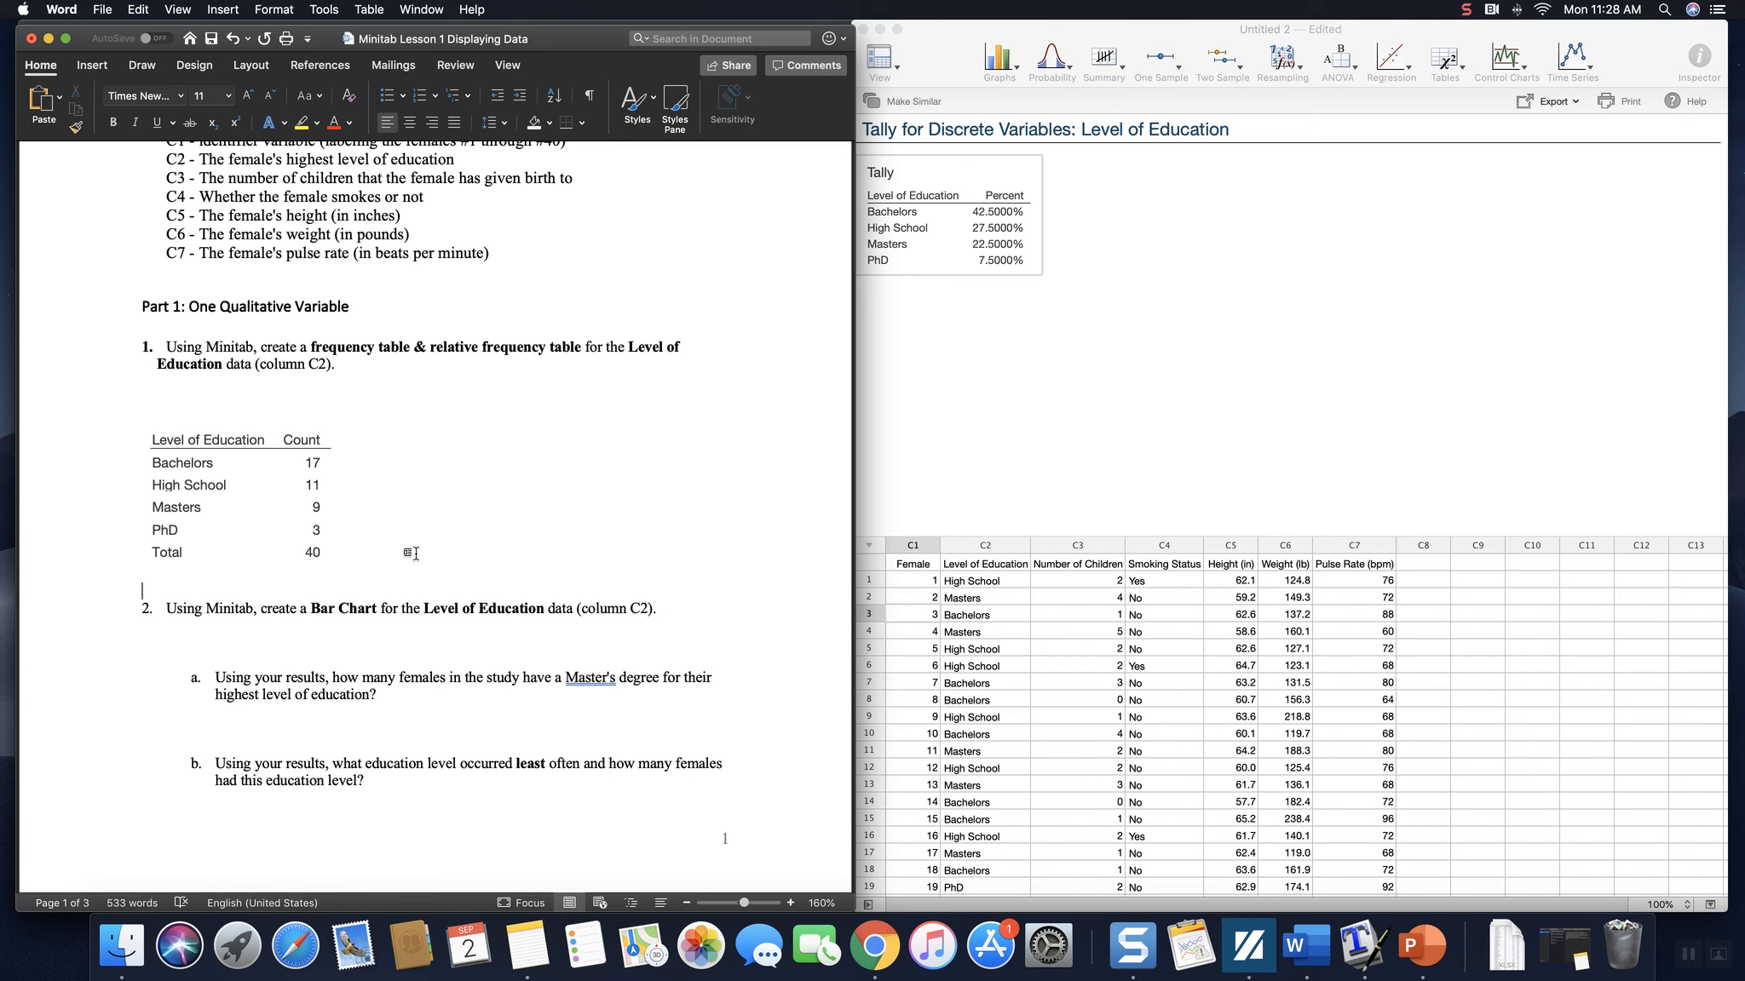
key("super+v")
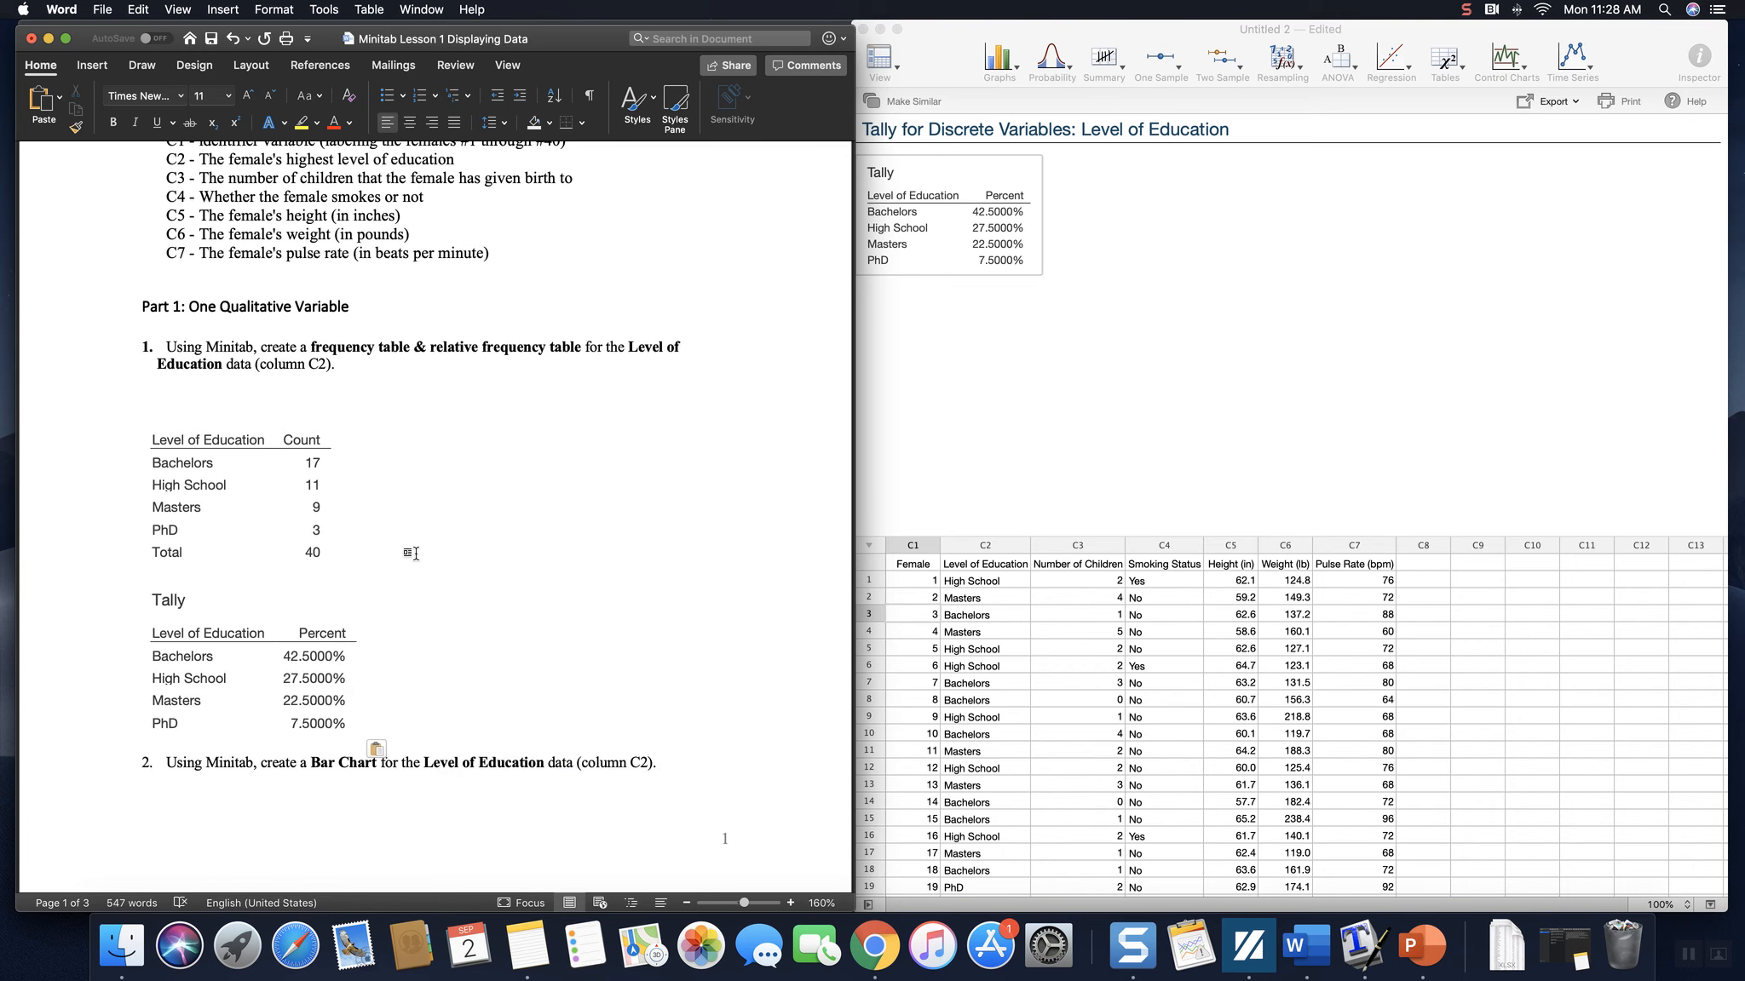
Add blank lines after the percent table, insert a page break before question 2, and place the cursor below that question.
left_click(564, 626)
scroll(568, 625, "down", 3)
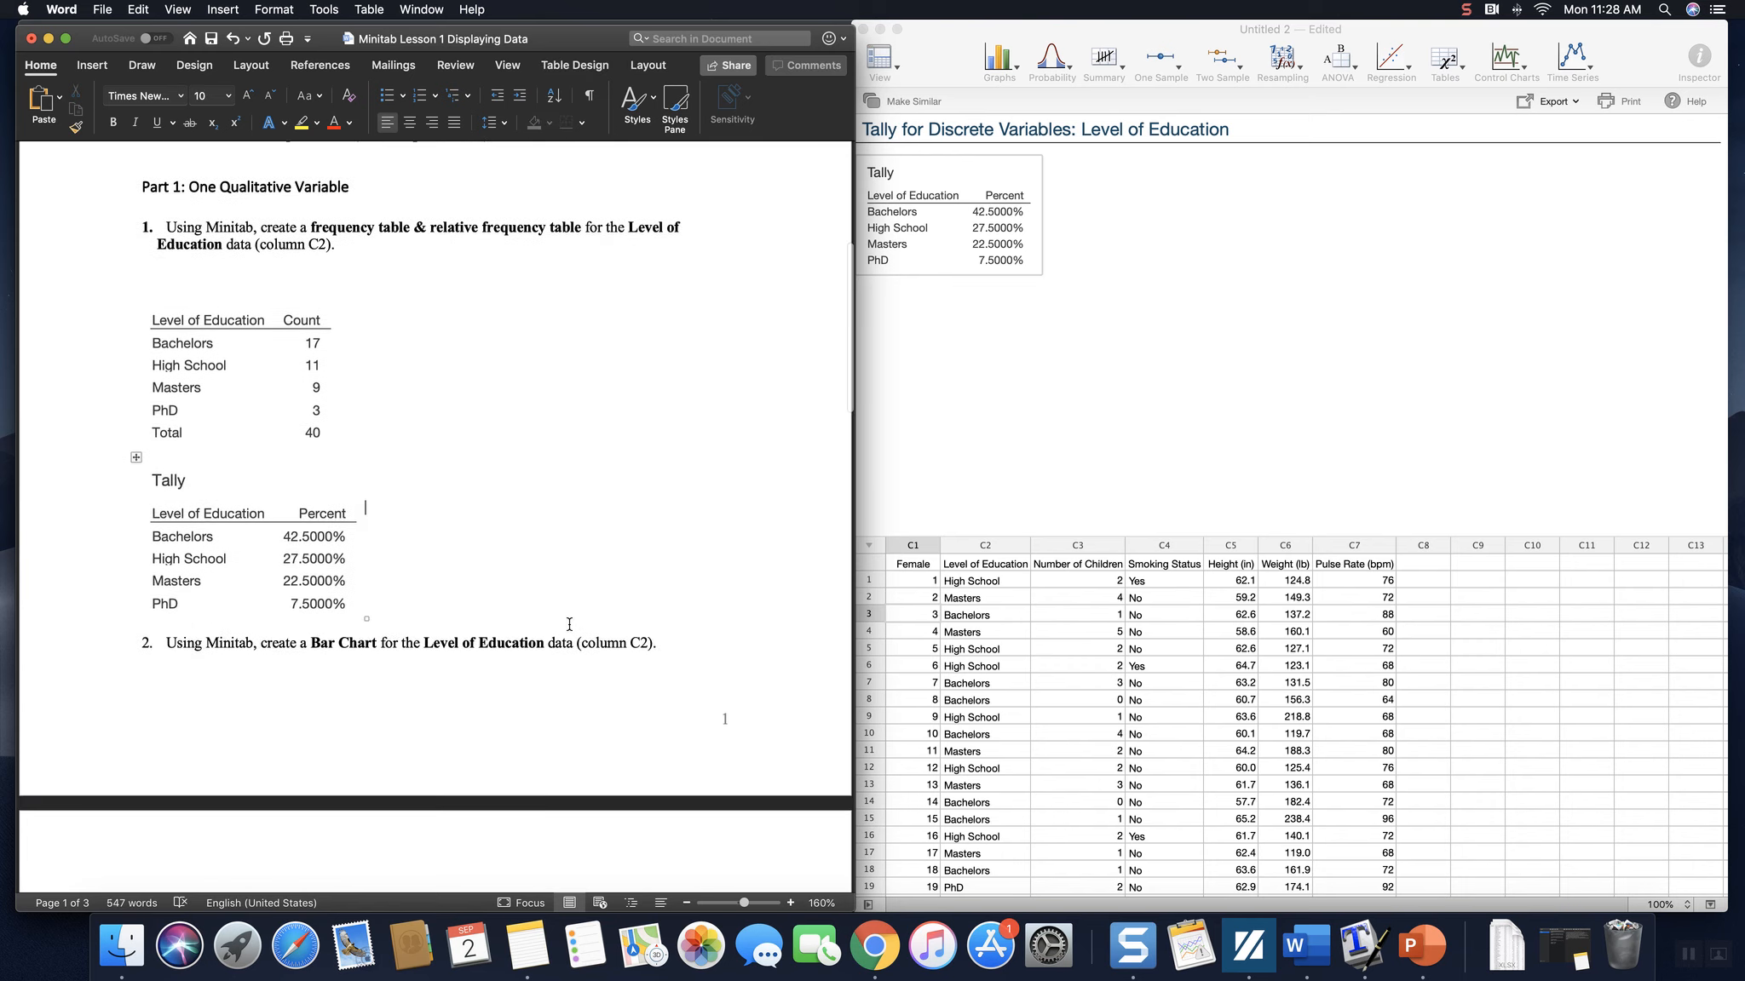
scroll(563, 625, "down", 2)
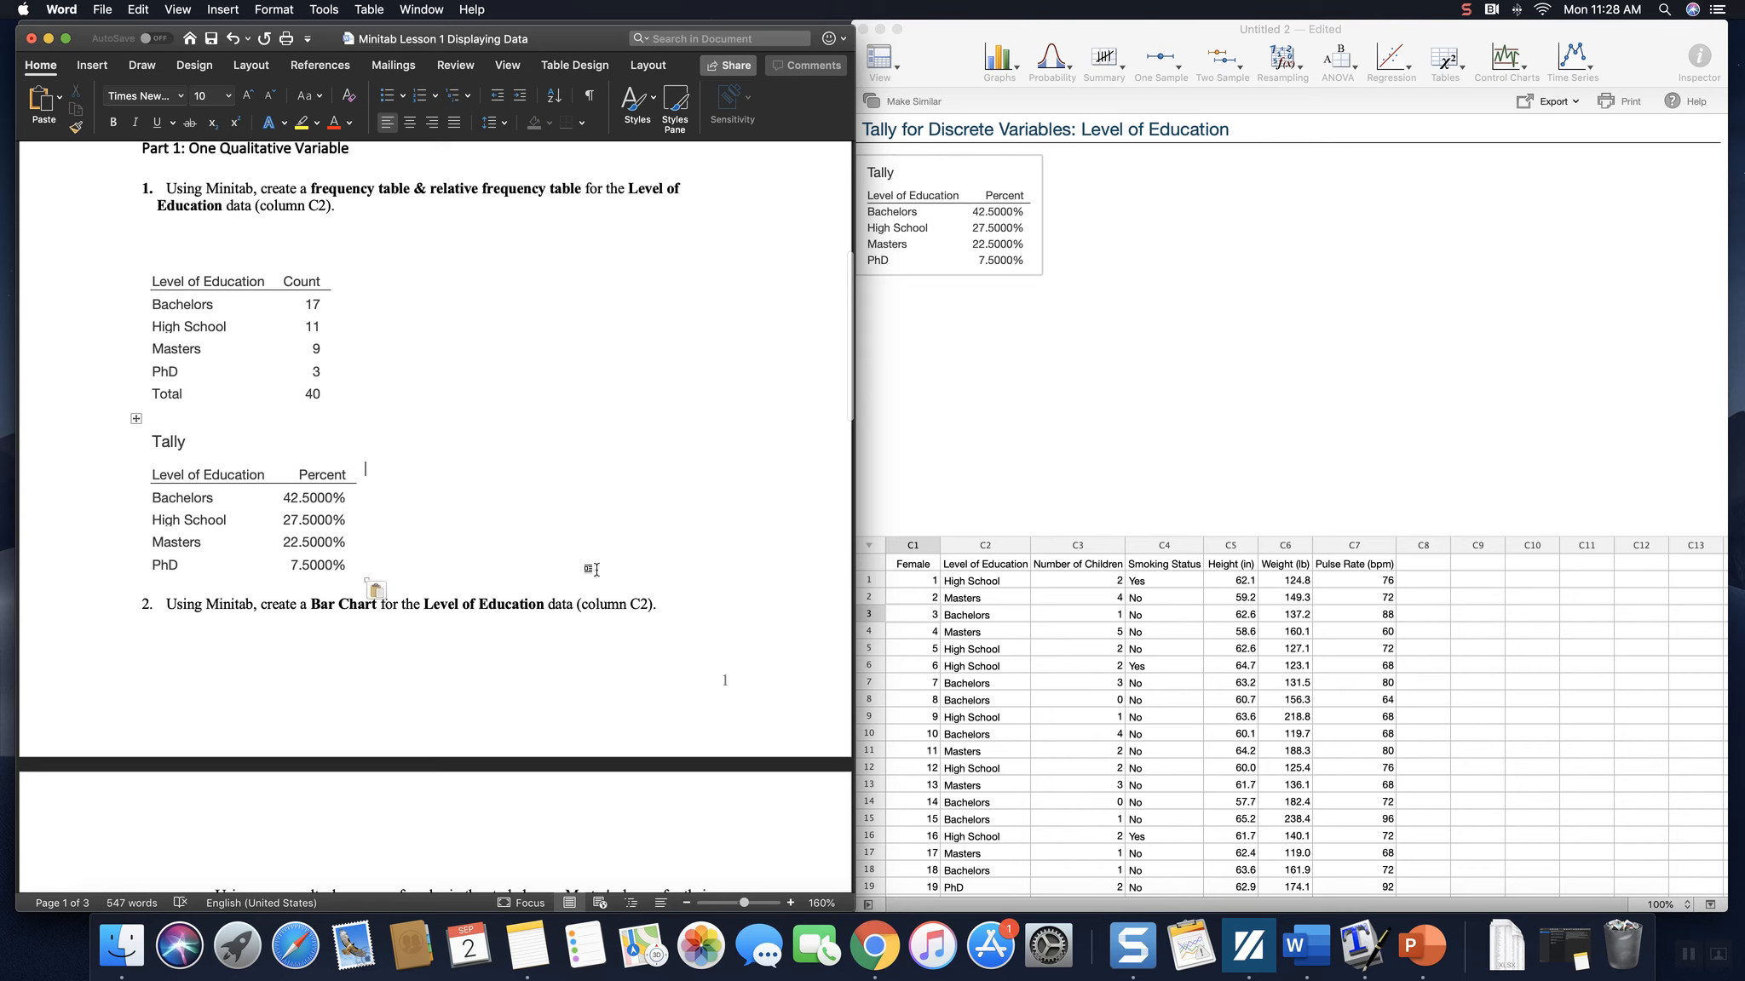
left_click(592, 569)
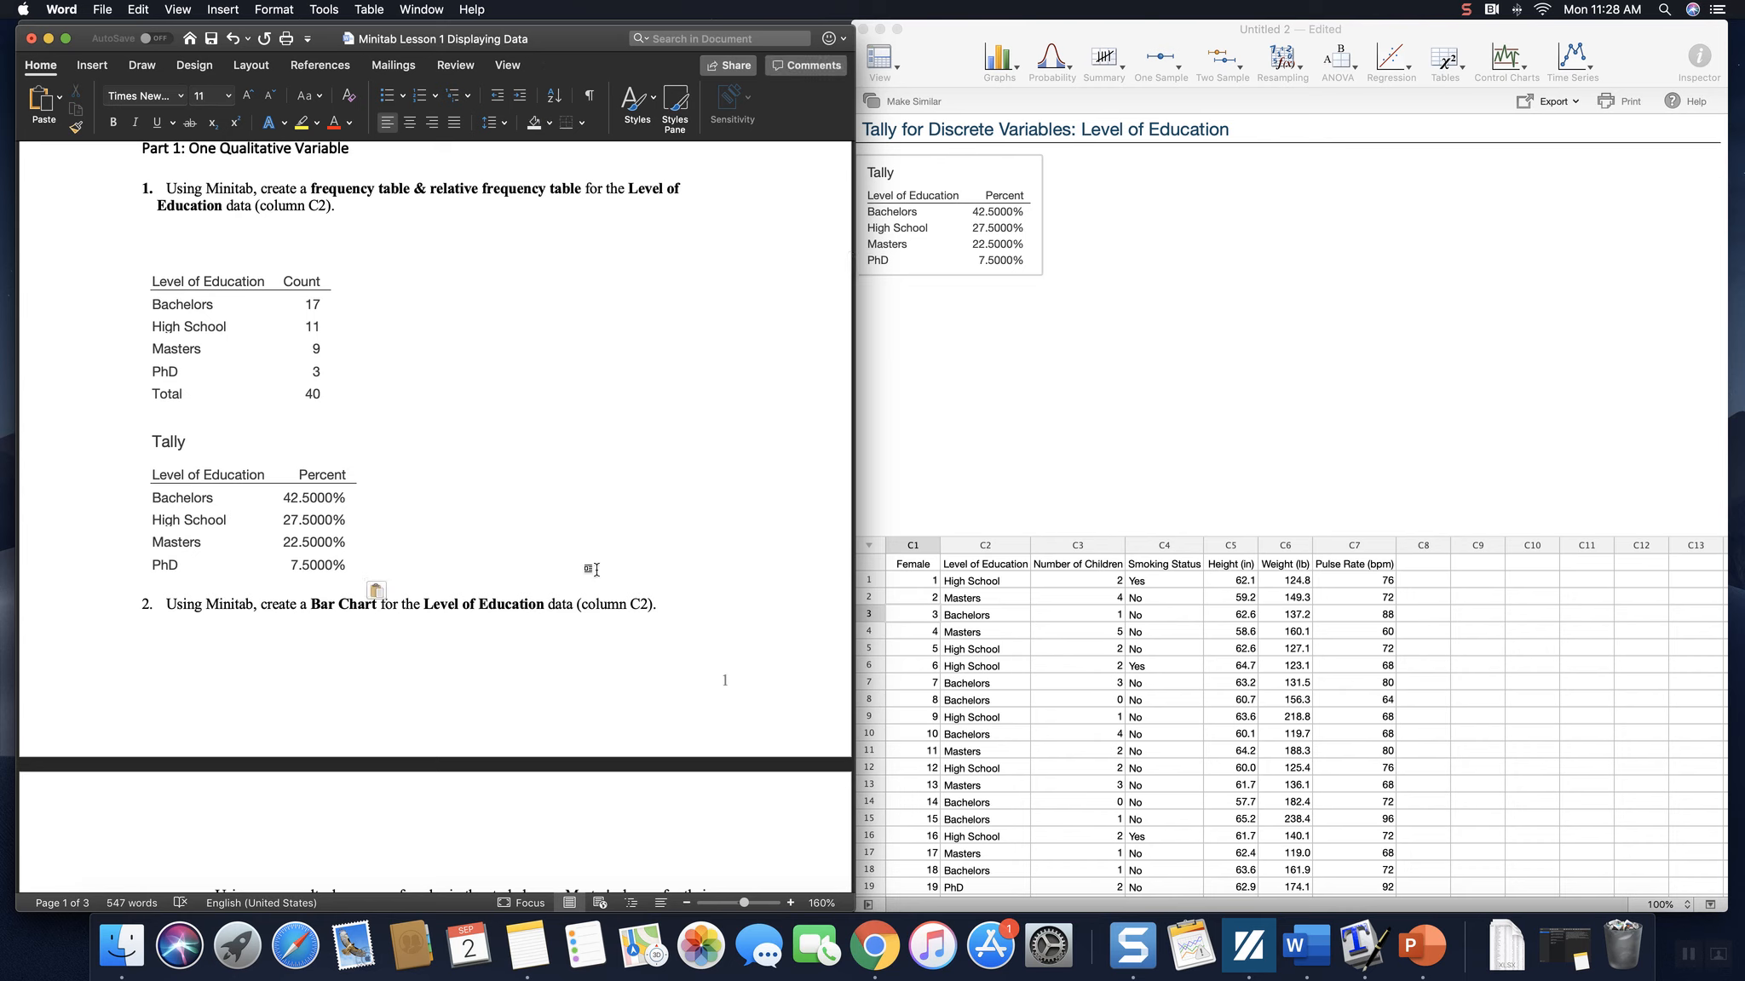
key("Return")
key("Return")
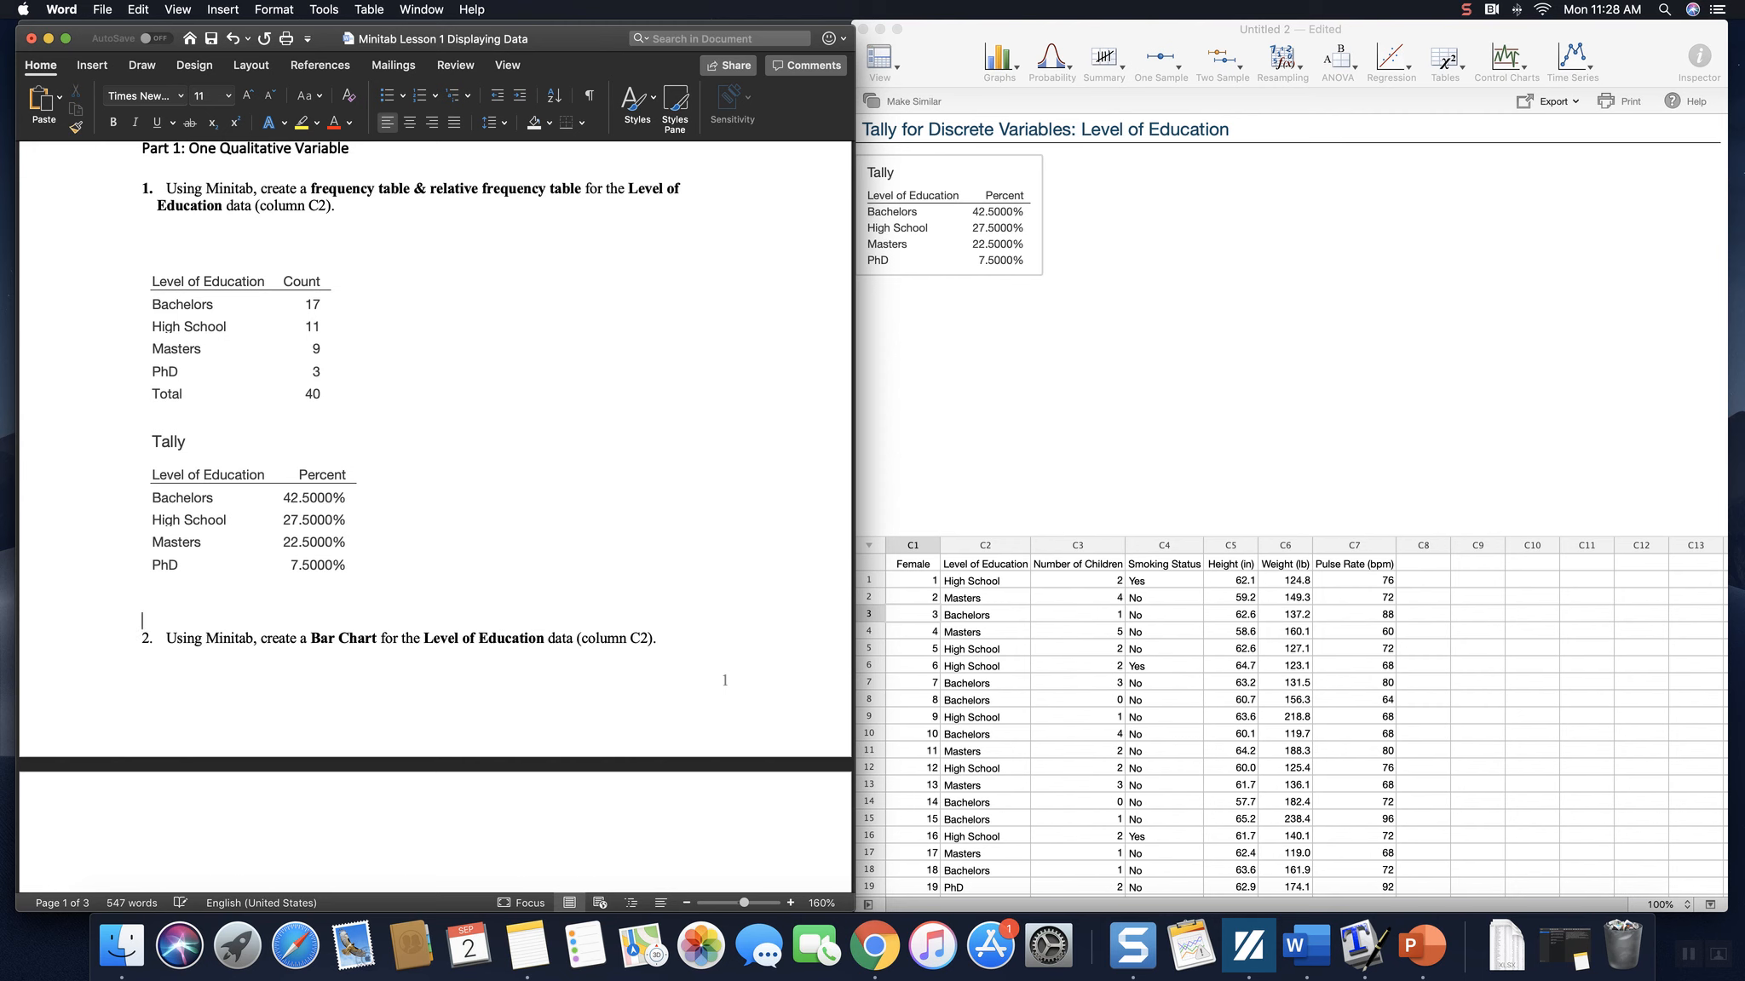
key("super+Return")
scroll(260, 447, "down", 10)
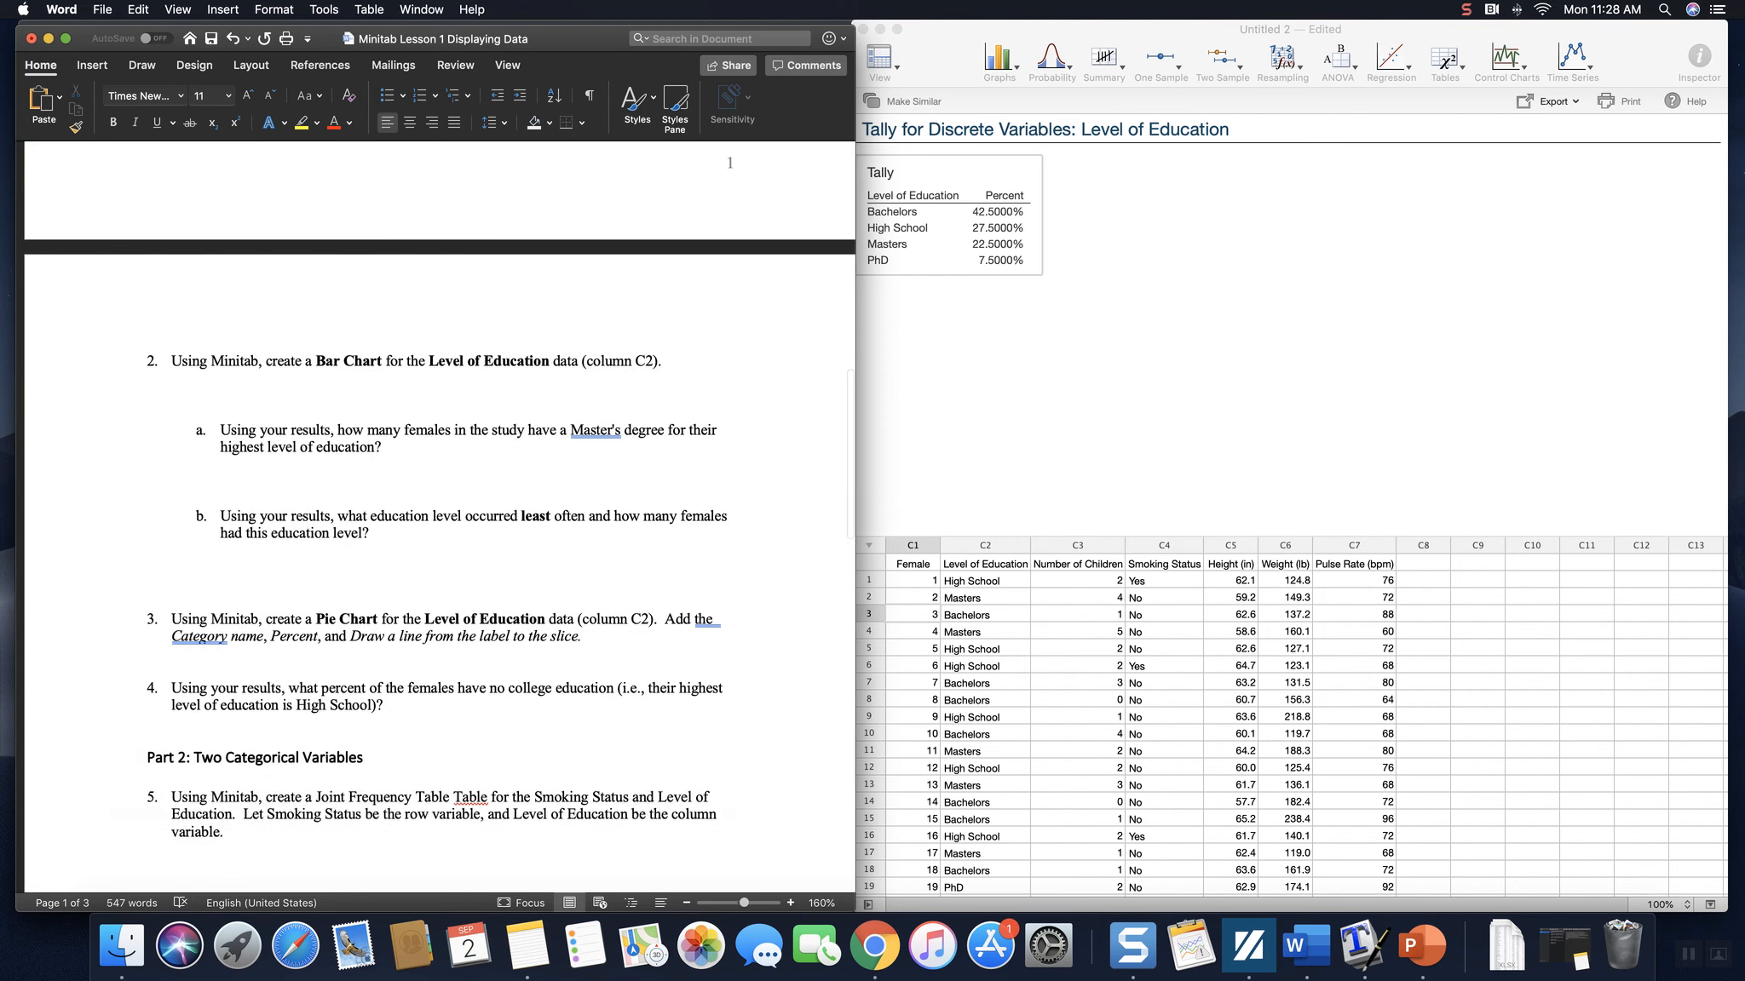
left_click(236, 407)
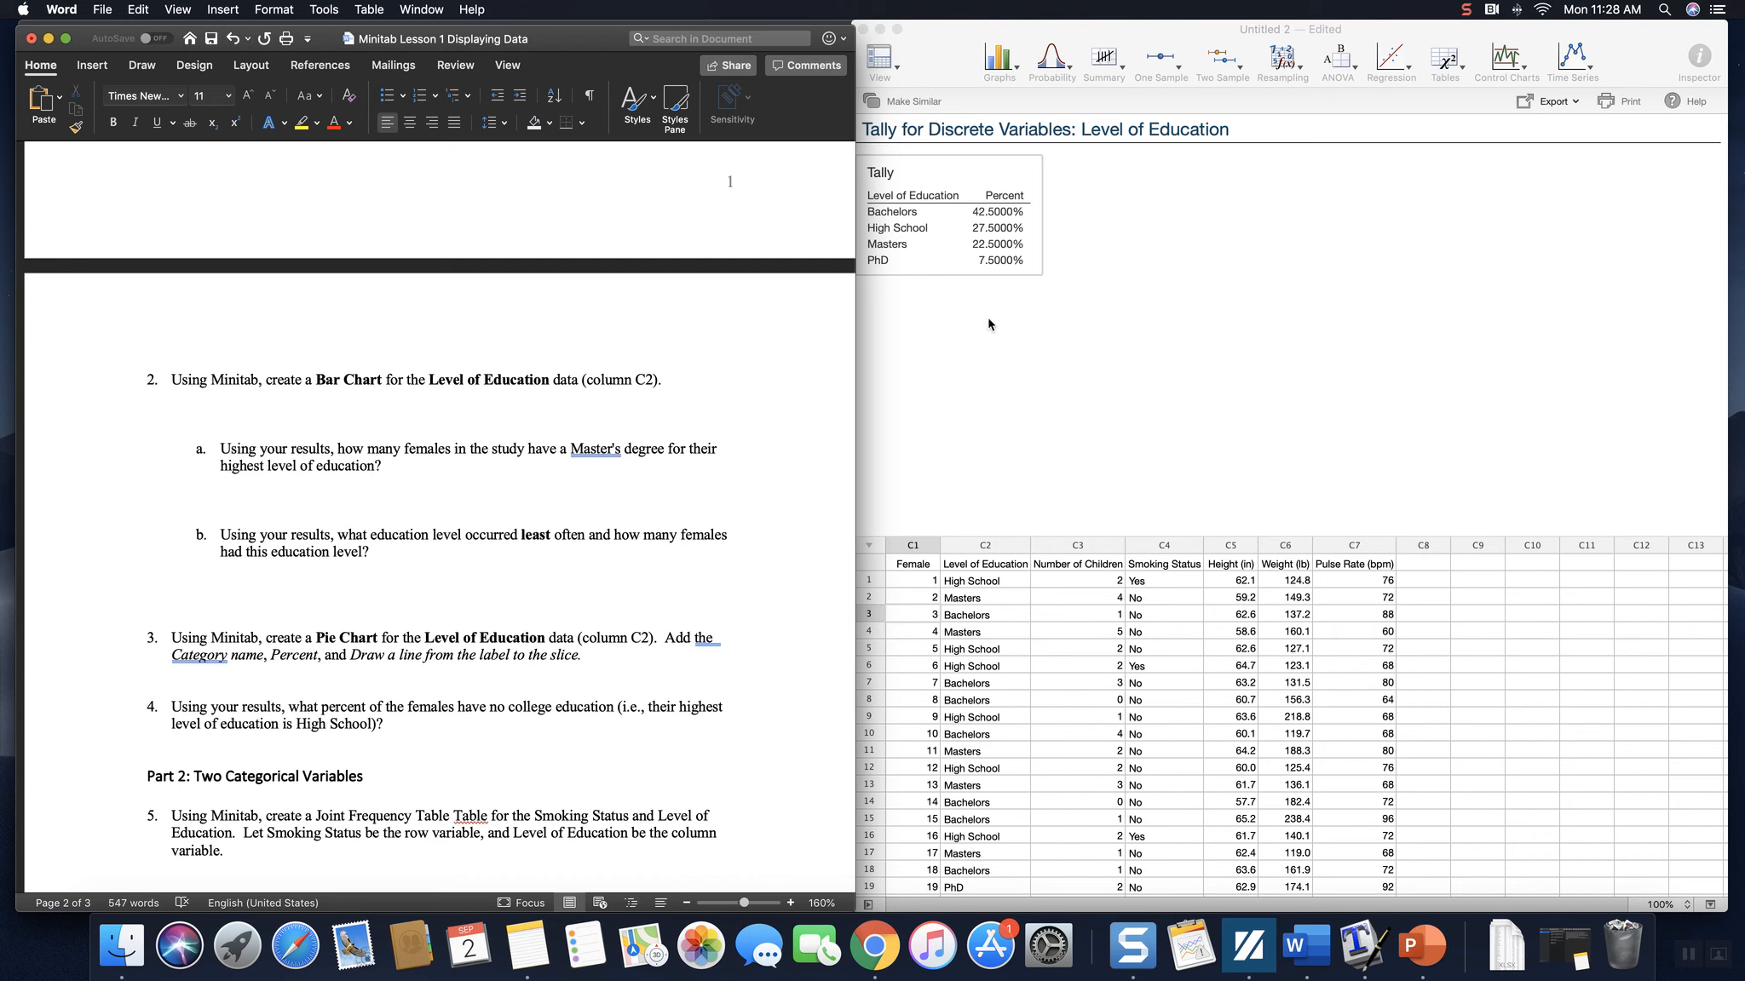
Create a simple Bar Chart in Minitab Express showing counts of unique values for Level of Education (C2).
left_click(1058, 351)
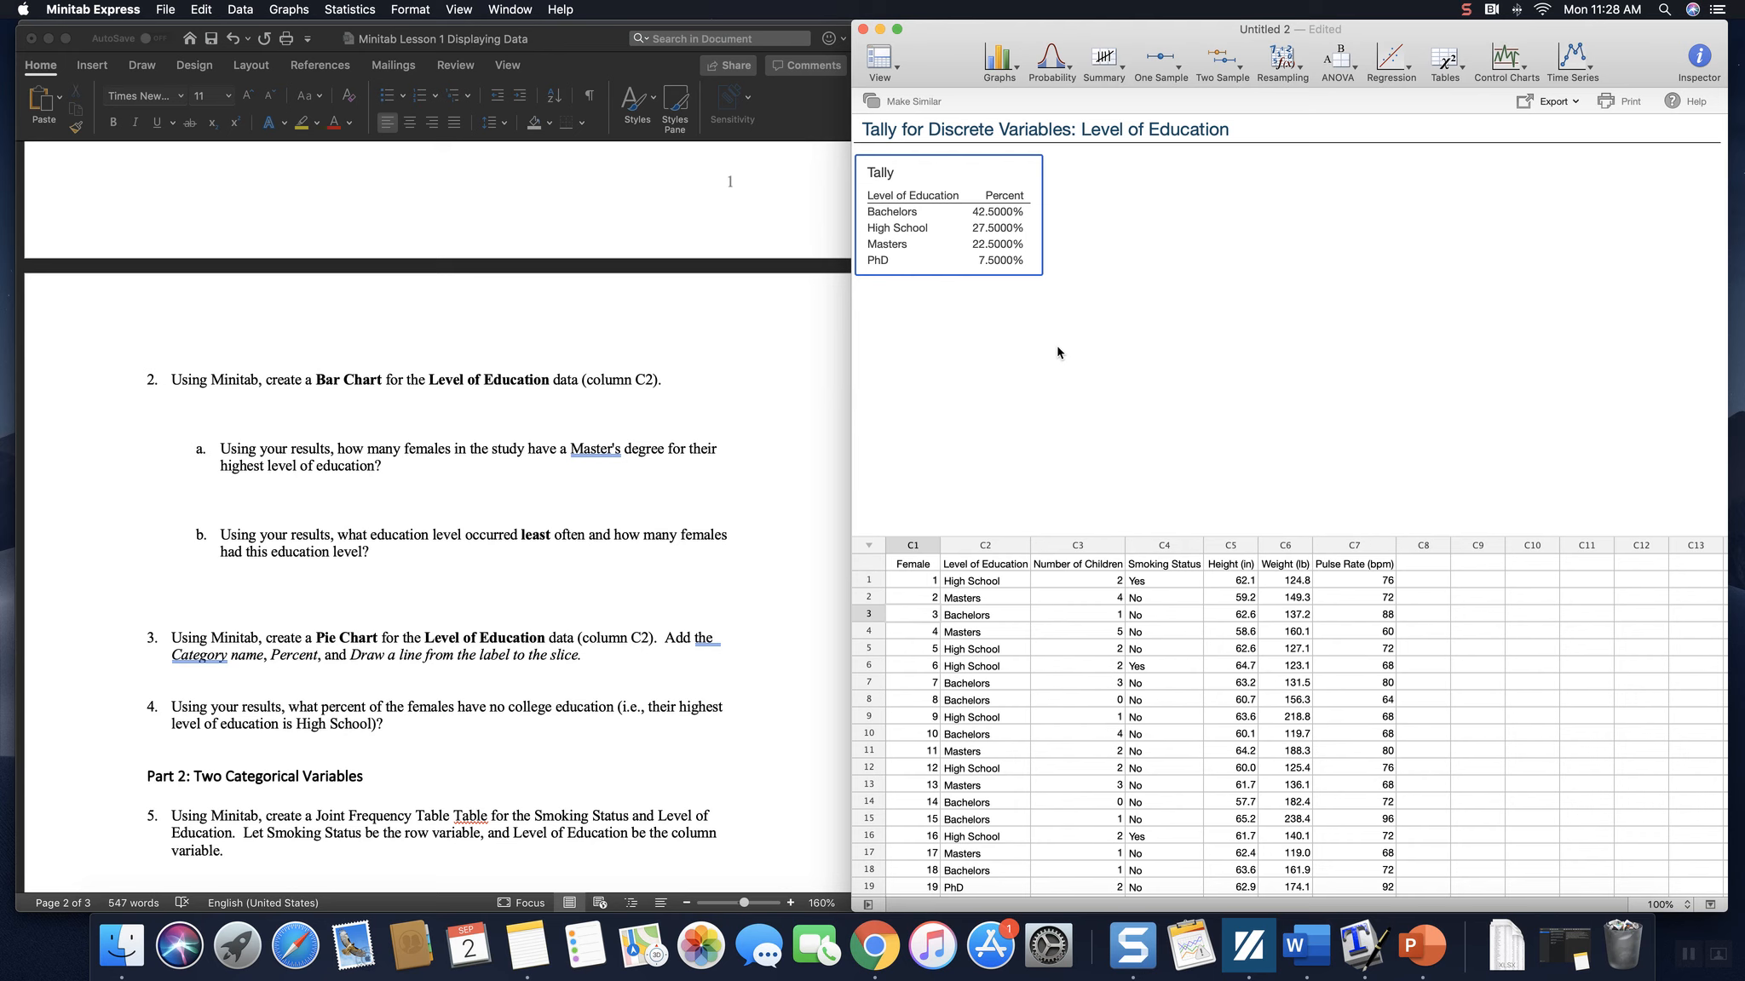
left_click(1017, 68)
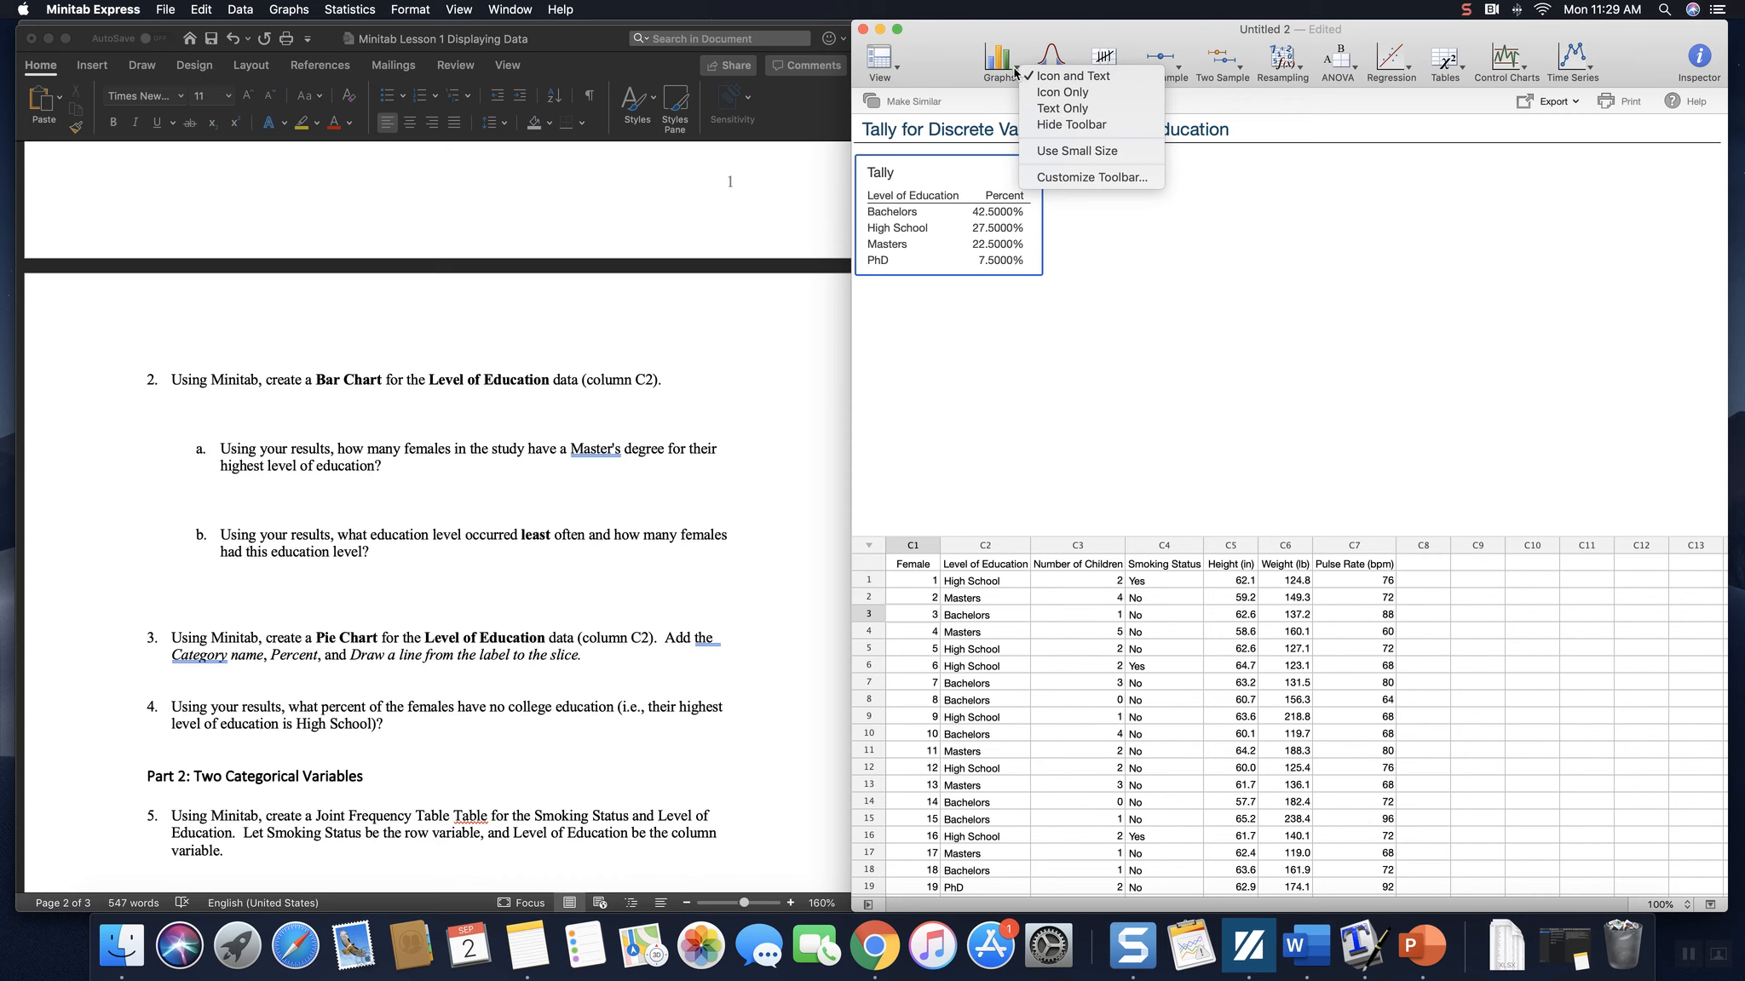
left_click(1004, 70)
left_click(1004, 69)
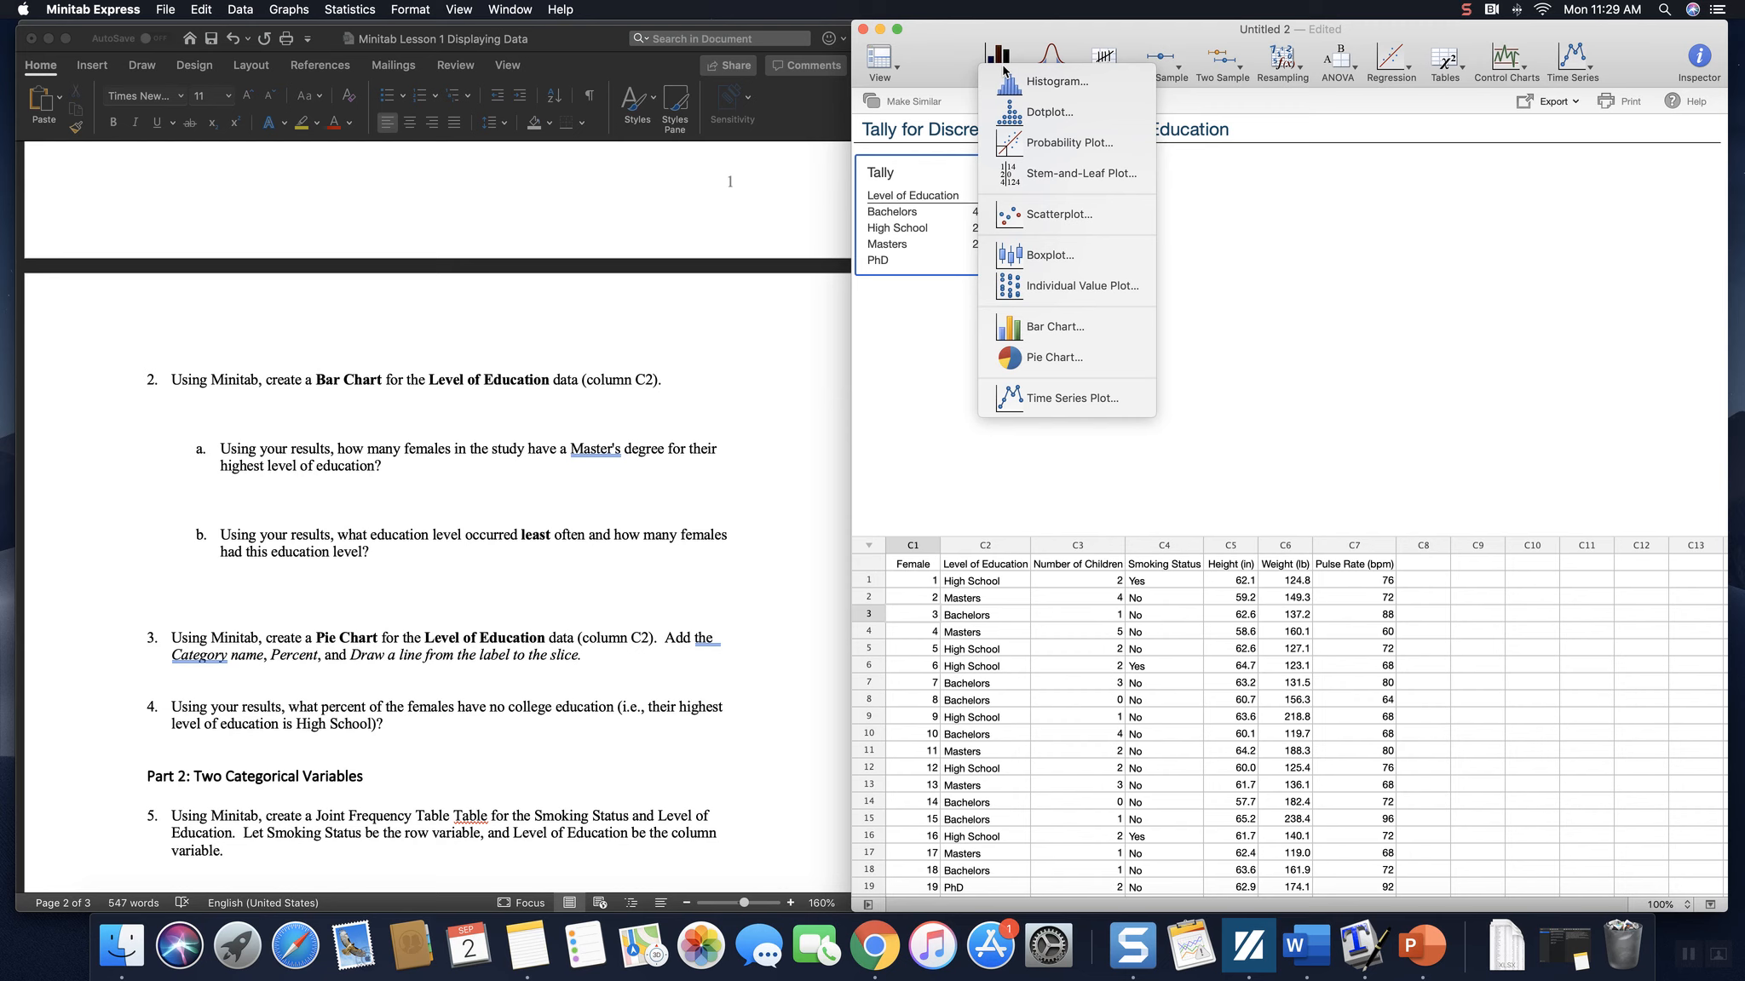
left_click(1083, 333)
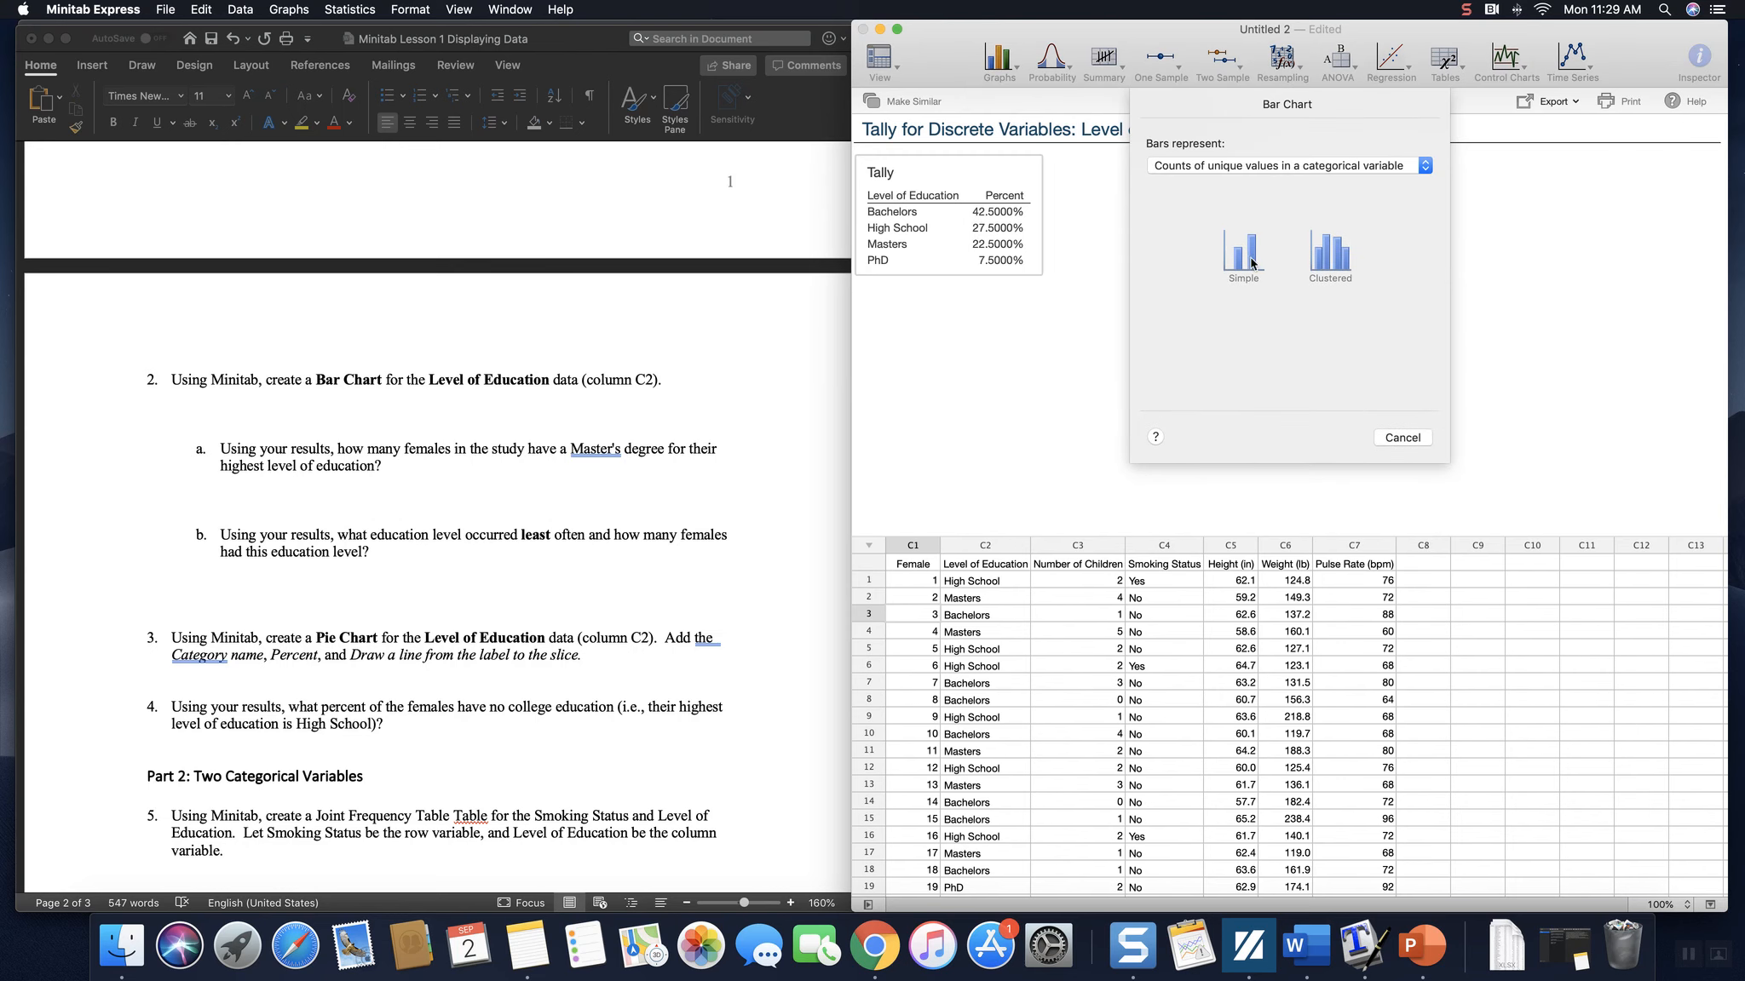
left_click(1241, 255)
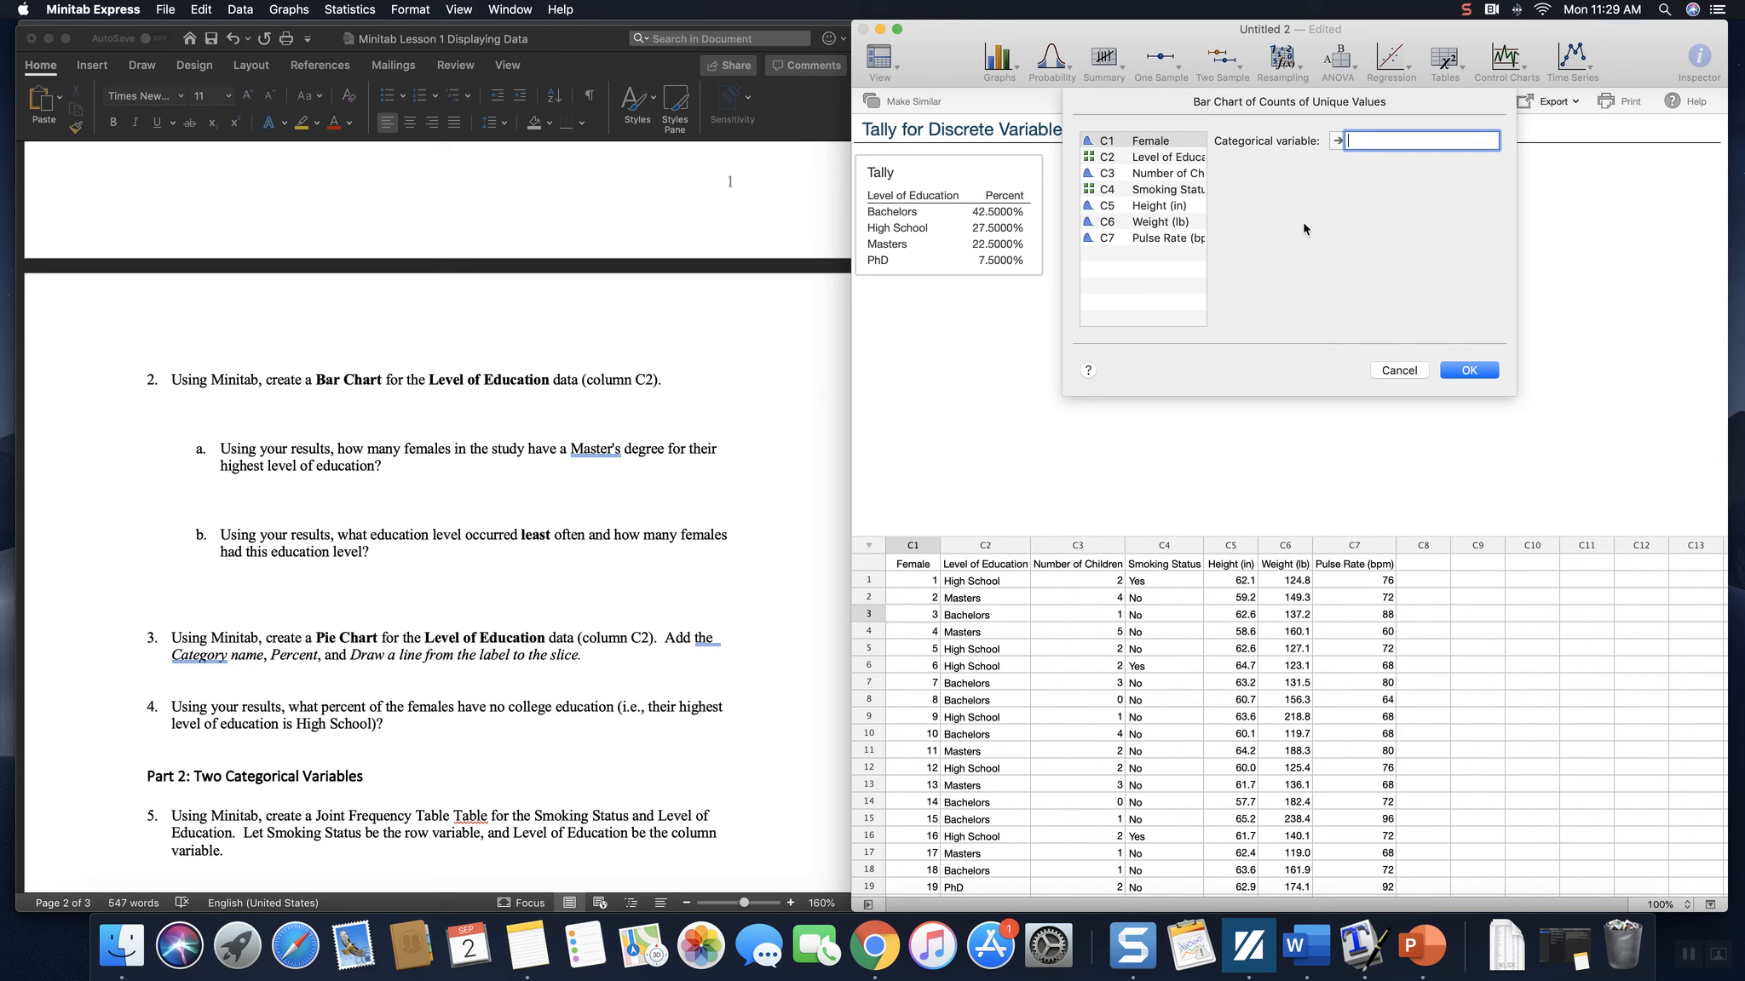
left_click(1154, 159)
double_click(1154, 158)
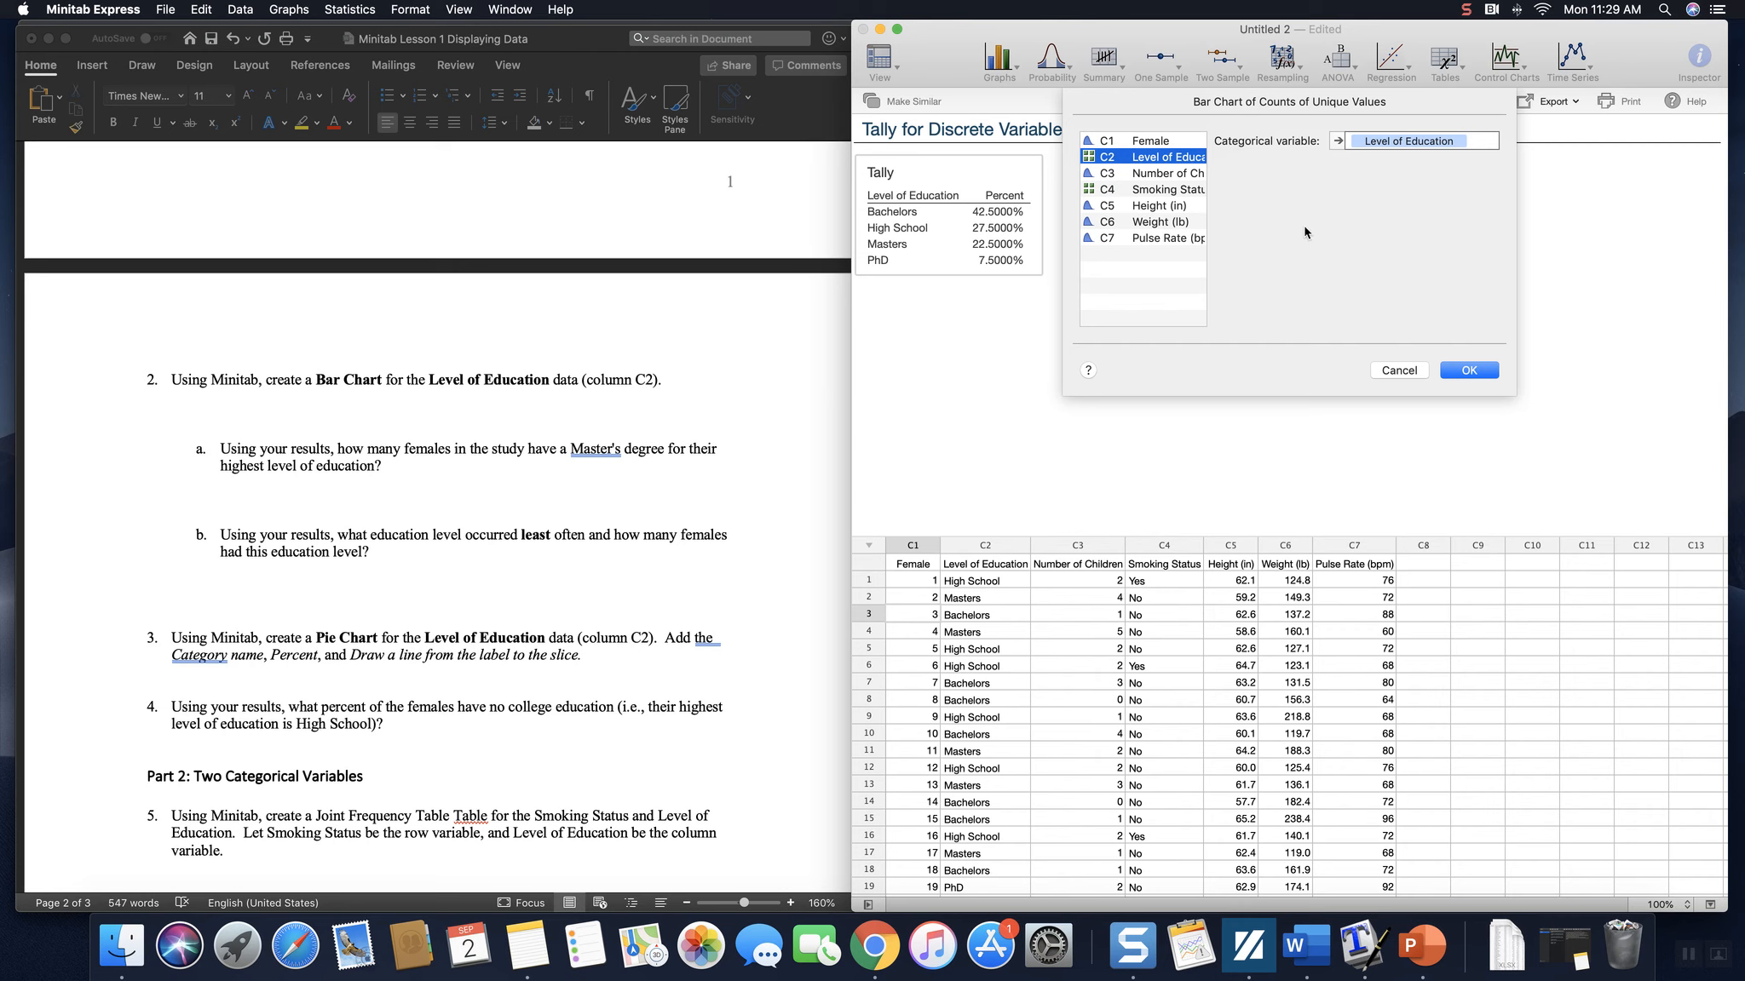
left_click(1466, 371)
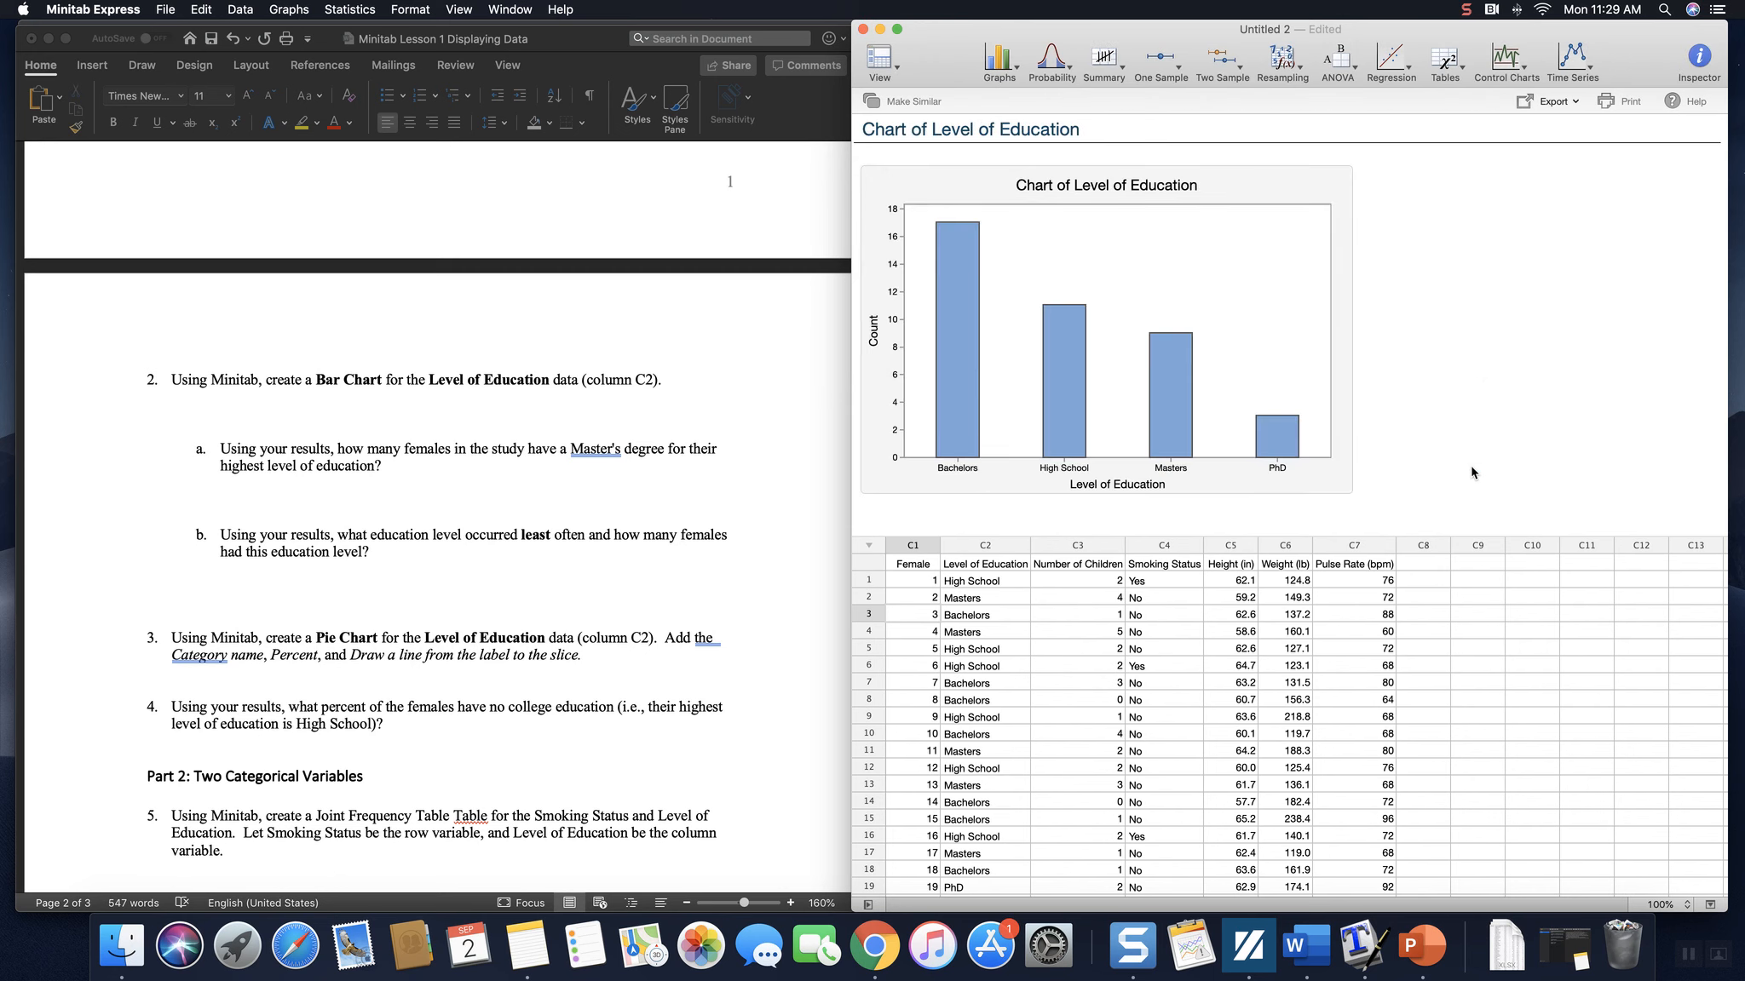
Add data labels to the bars of the Level of Education chart.
left_click(1300, 206)
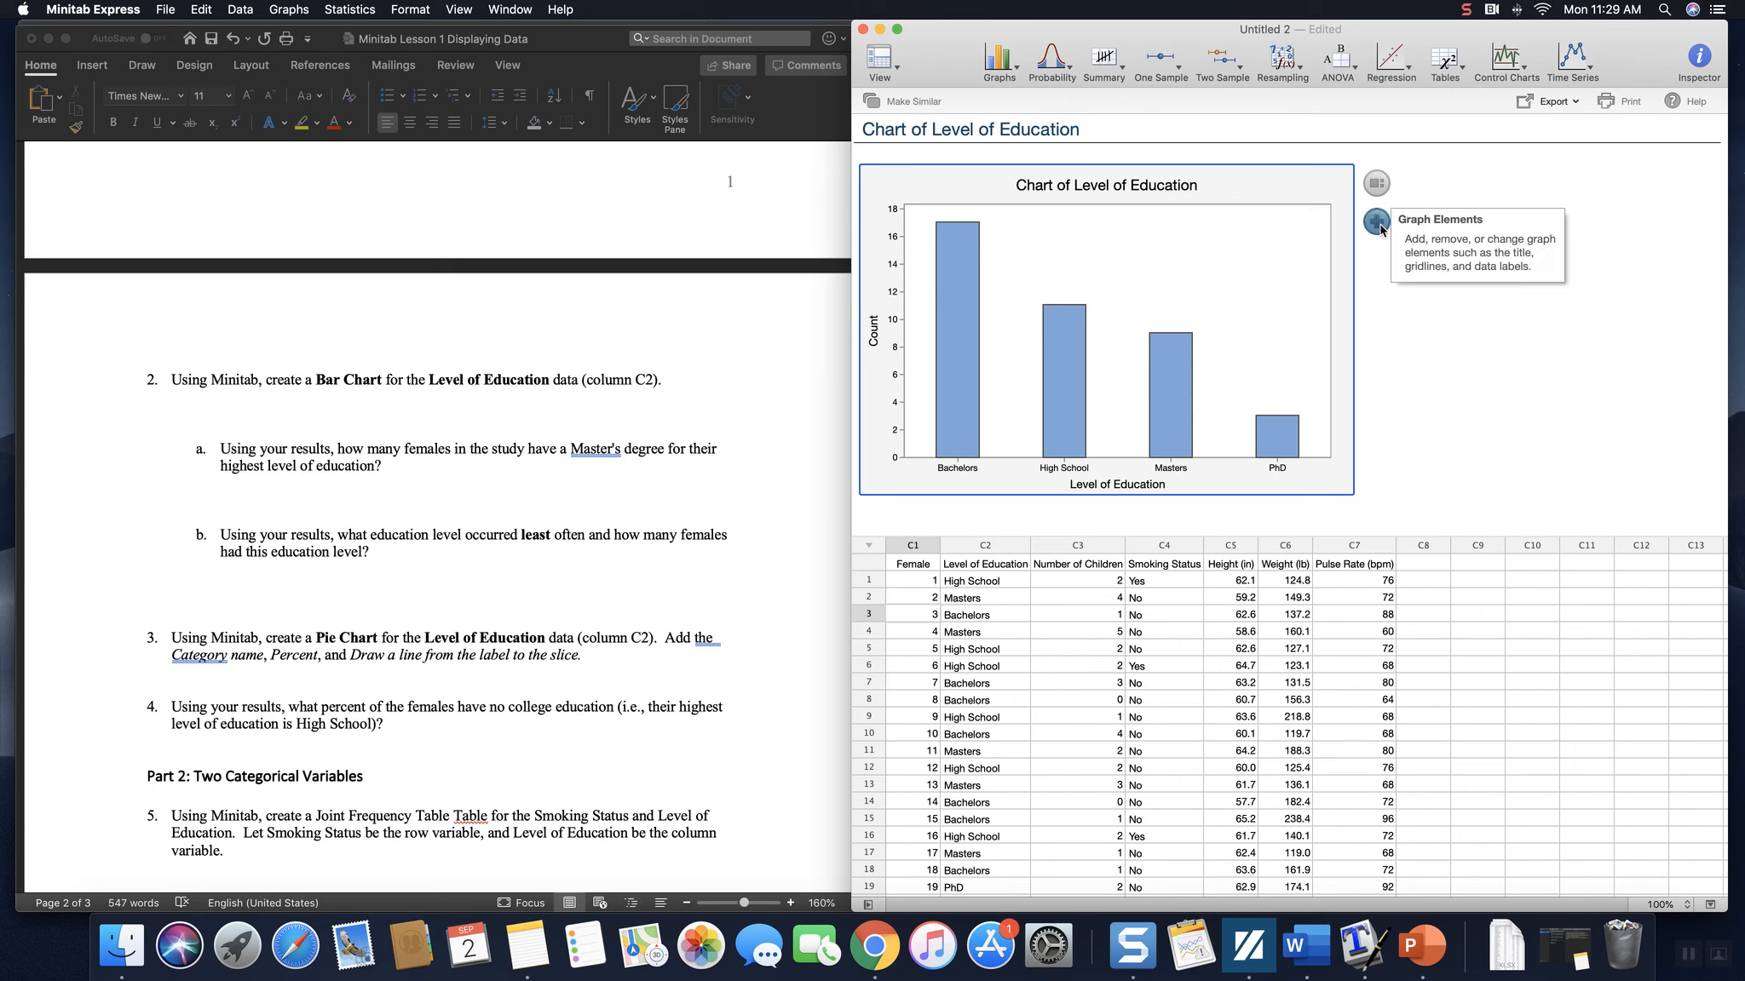
left_click(1376, 223)
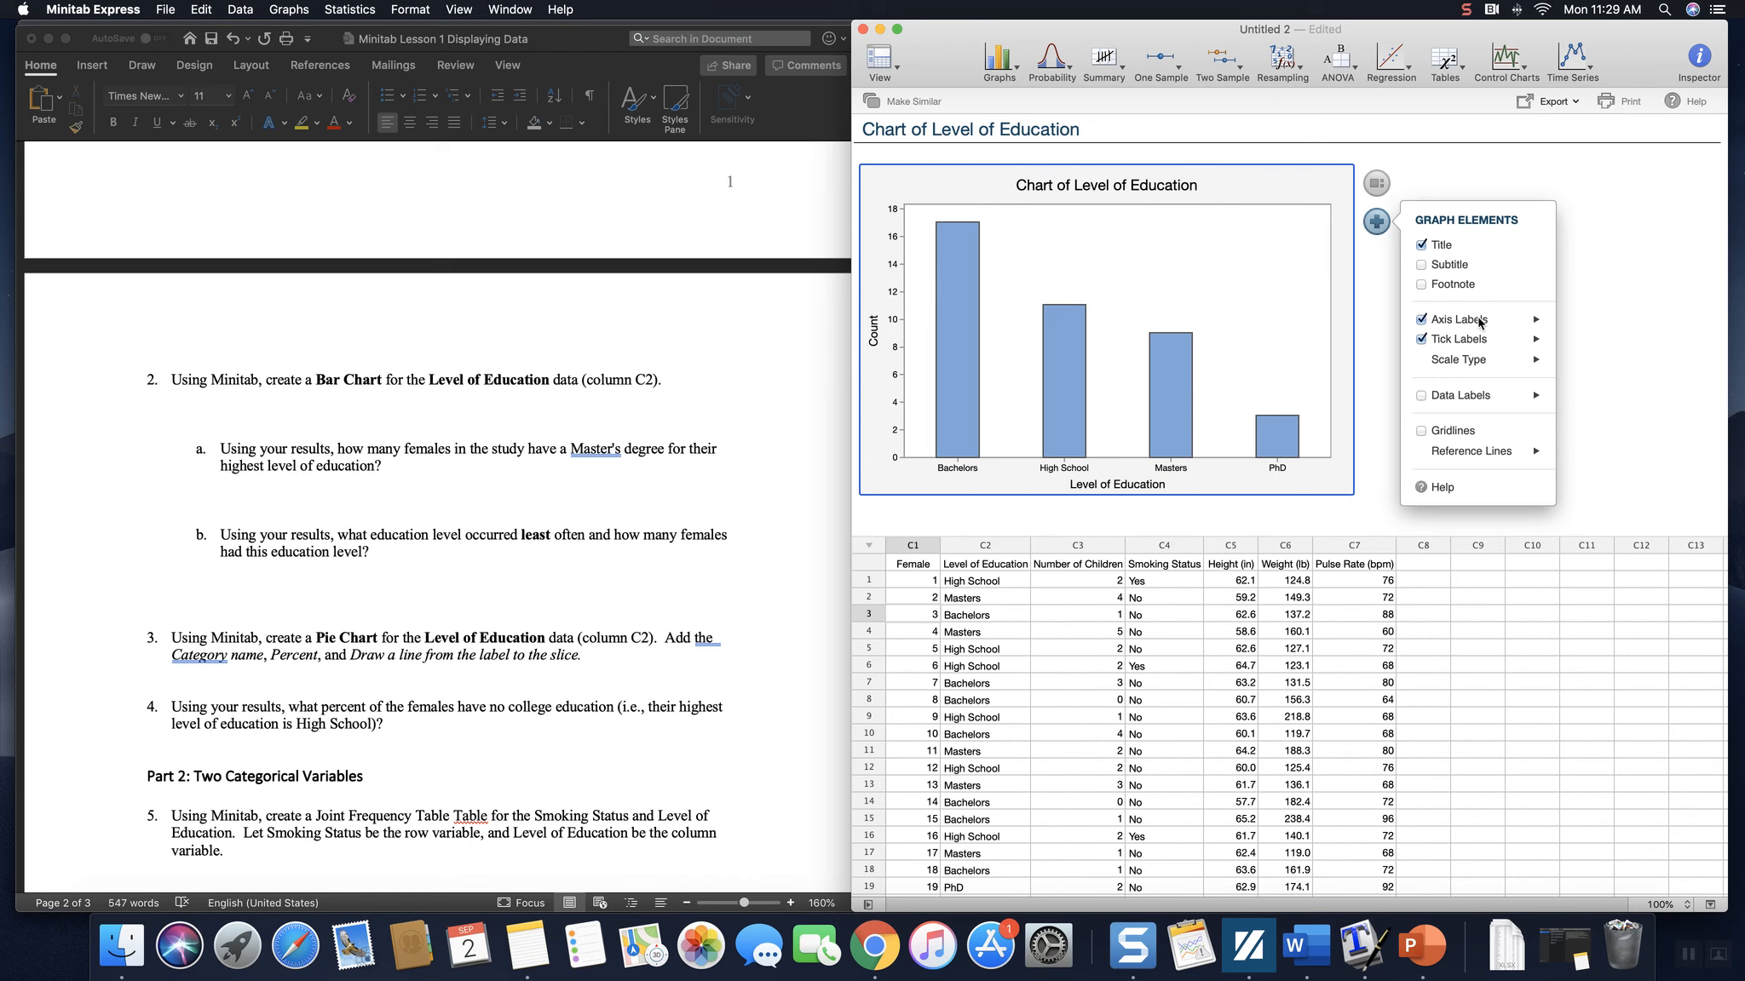
left_click(1421, 396)
mouse_move(1278, 421)
mouse_move(969, 421)
mouse_move(1051, 371)
mouse_move(969, 361)
Try the horizontal orientation and another sort order for the Level of Education bar chart, and restore the vertical default layout.
left_click(1377, 184)
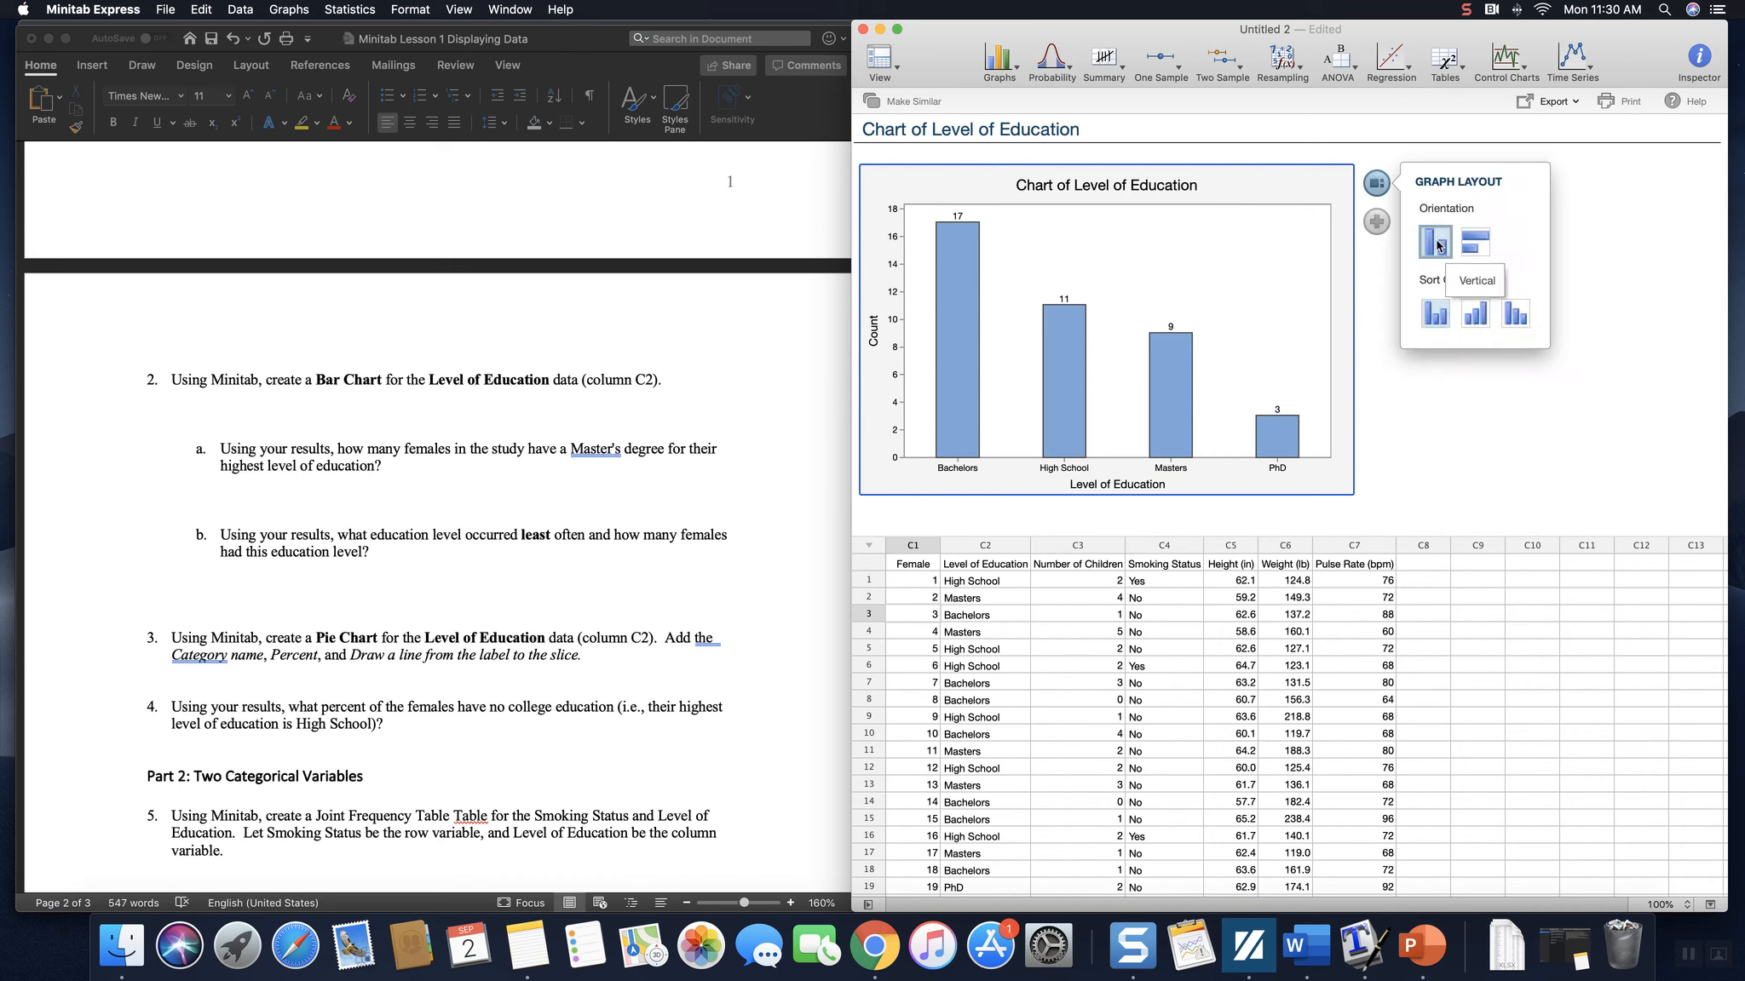
left_click(1475, 242)
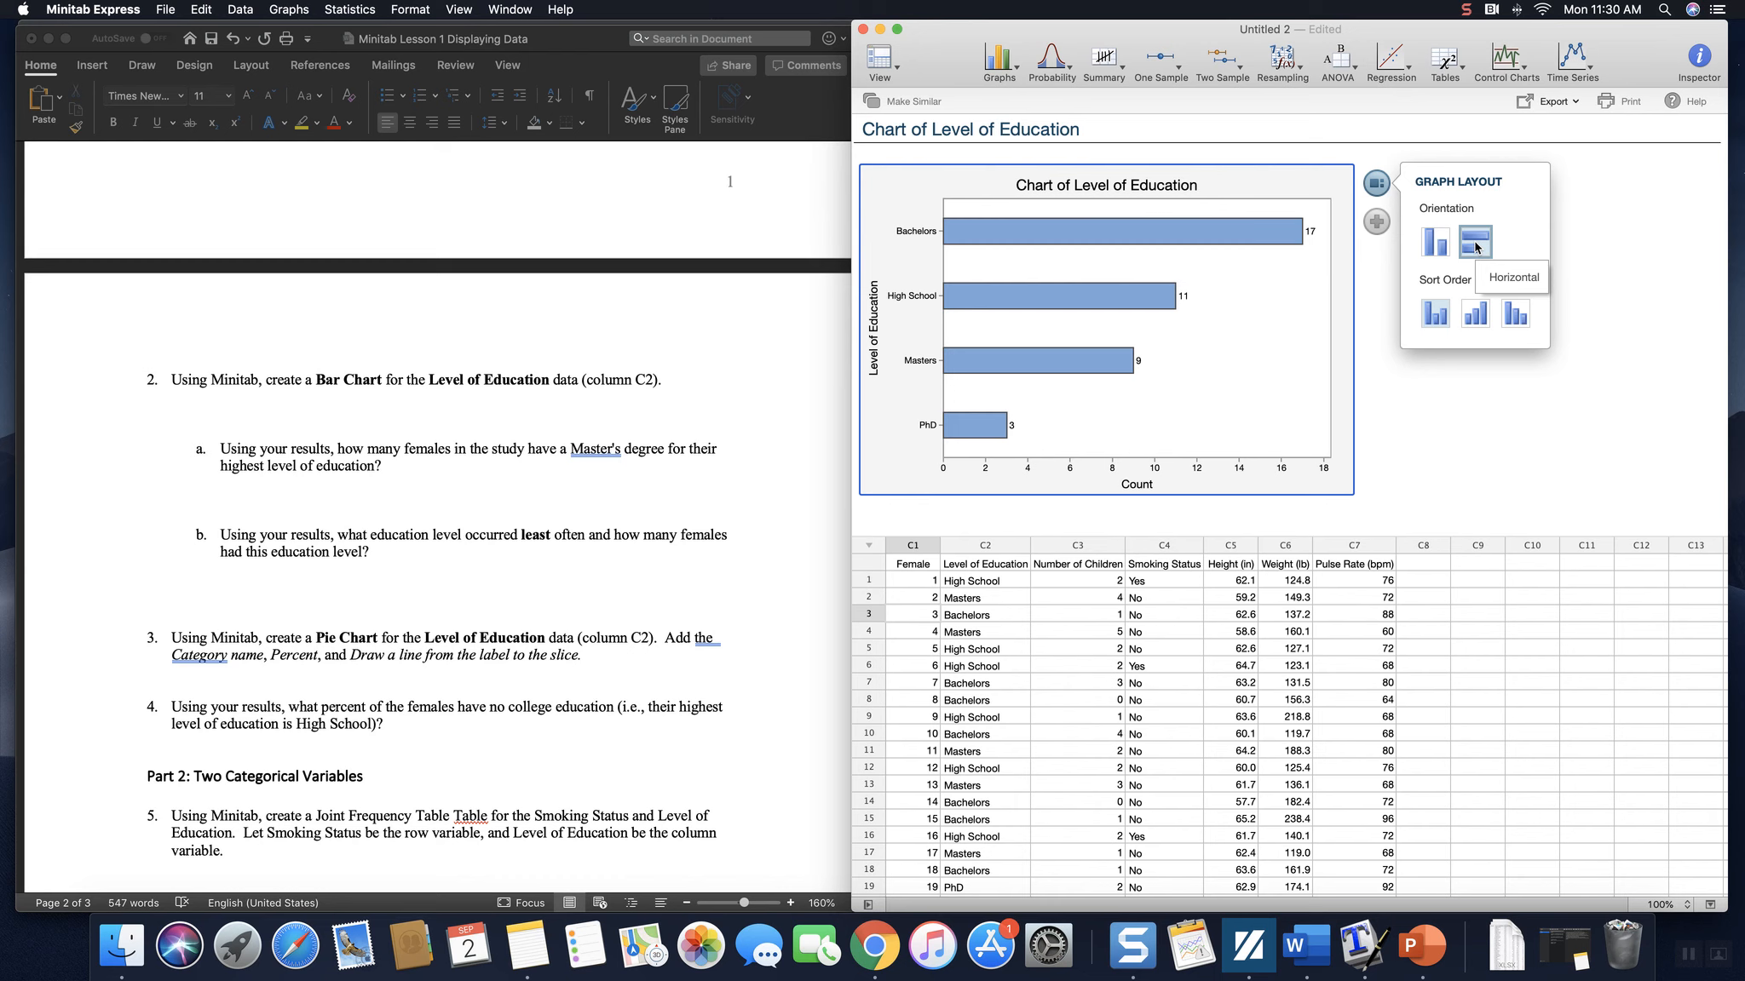
left_click(1477, 322)
left_click(1436, 315)
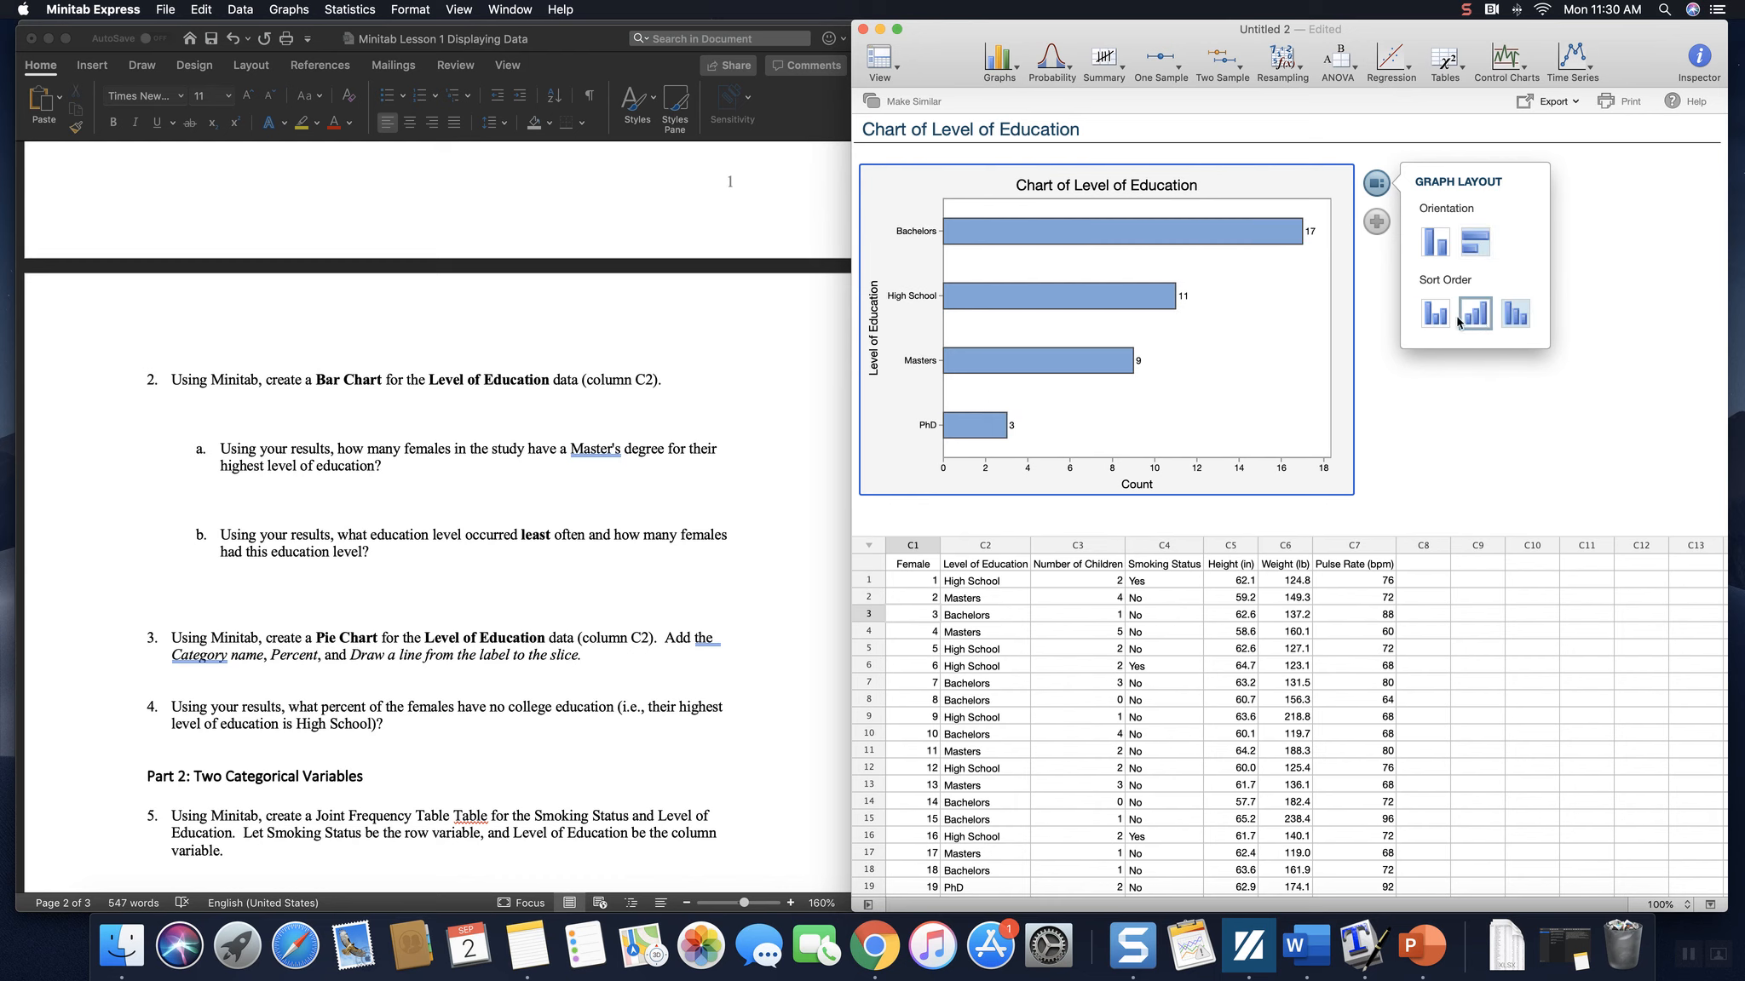
left_click(1444, 247)
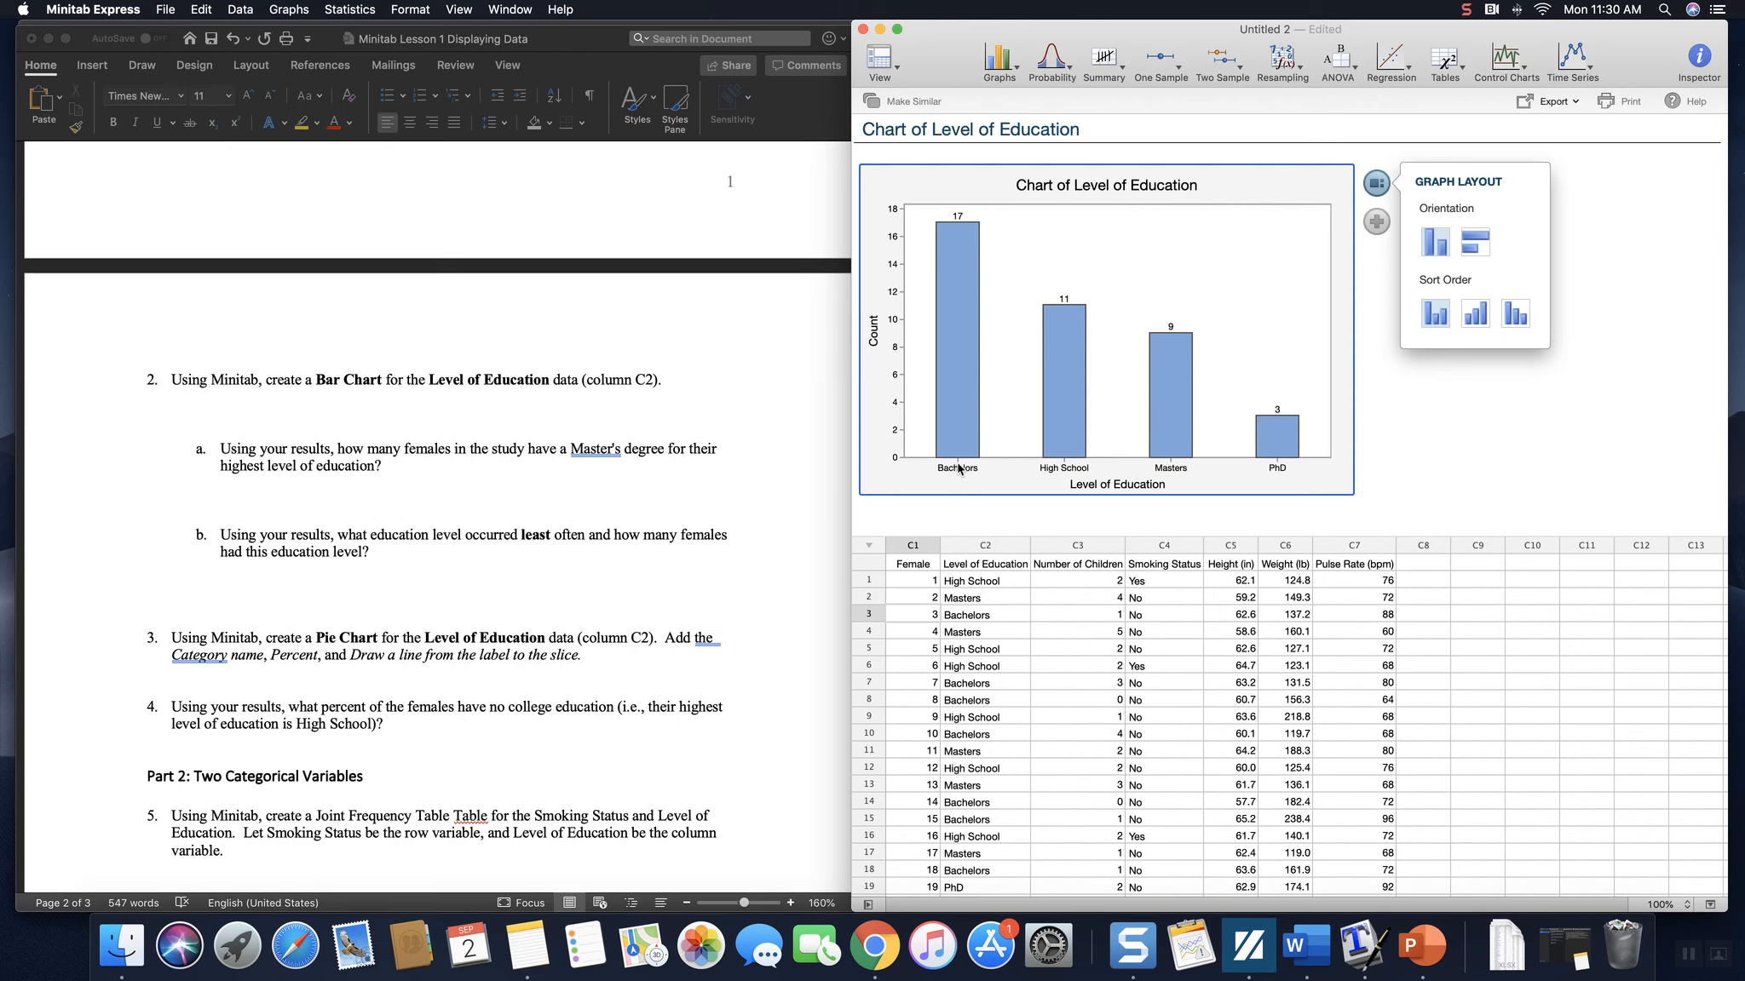
Copy the Level of Education bar chart and paste it below question 2 in the Word document.
right_click(1264, 190)
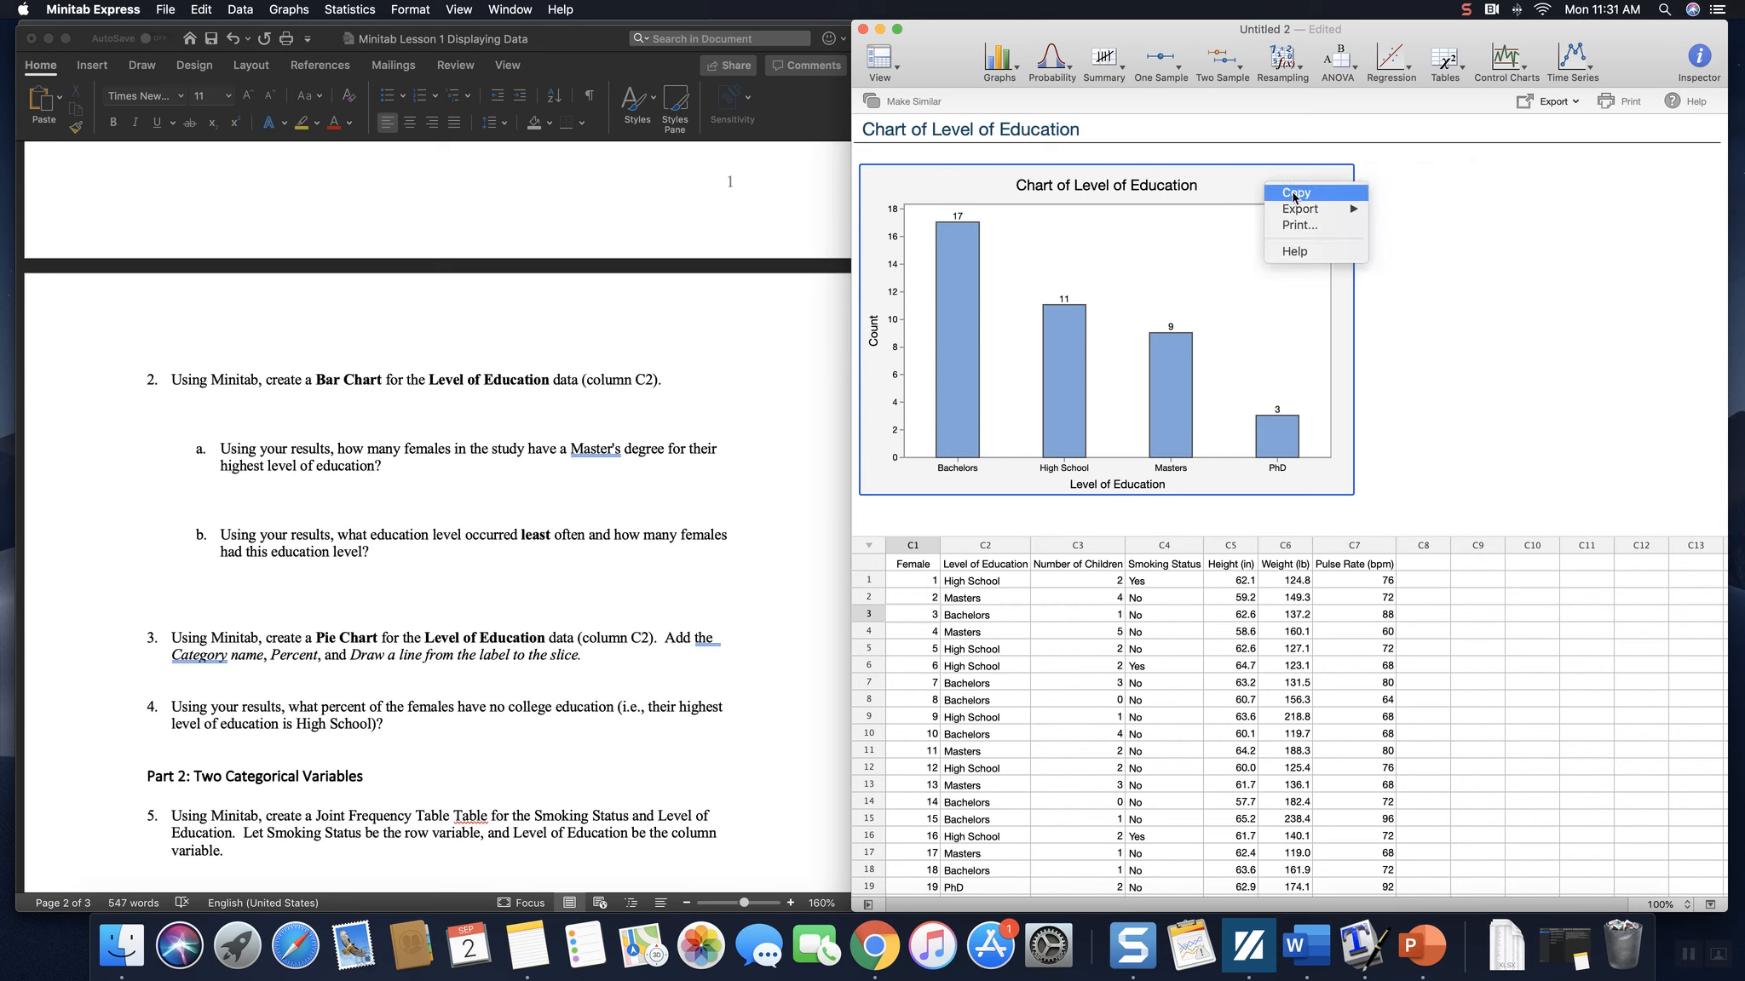
left_click(1294, 194)
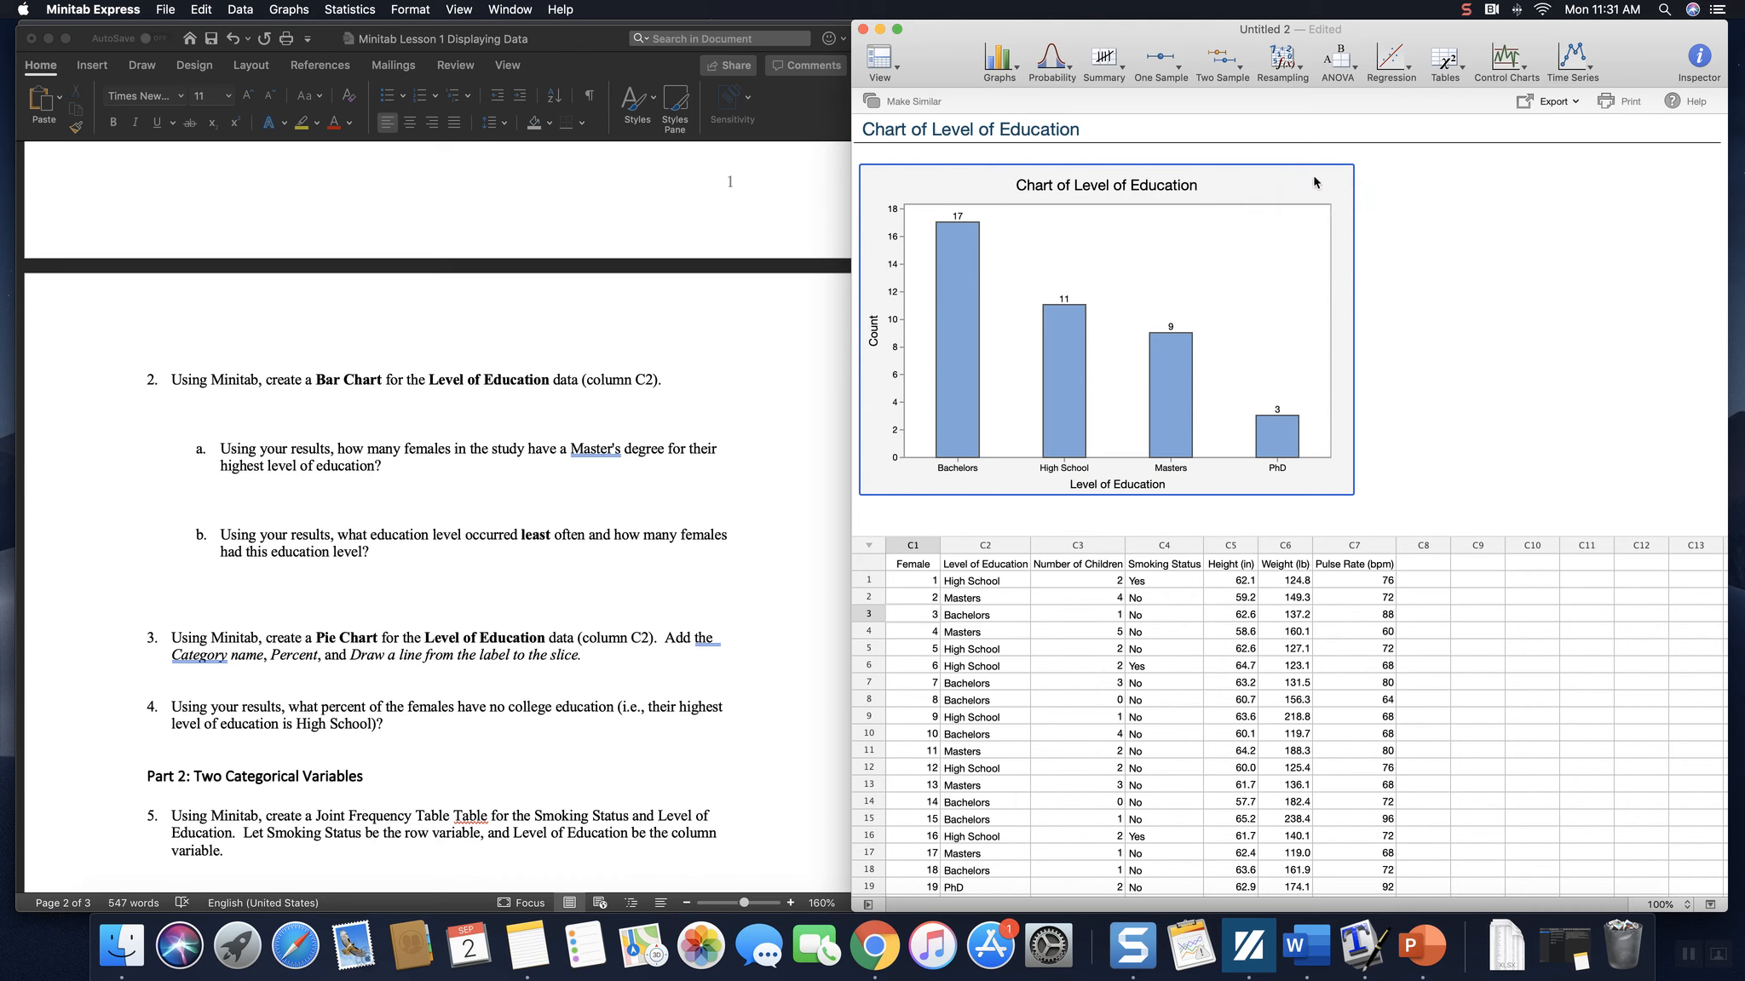
left_click(238, 423)
left_click(239, 409)
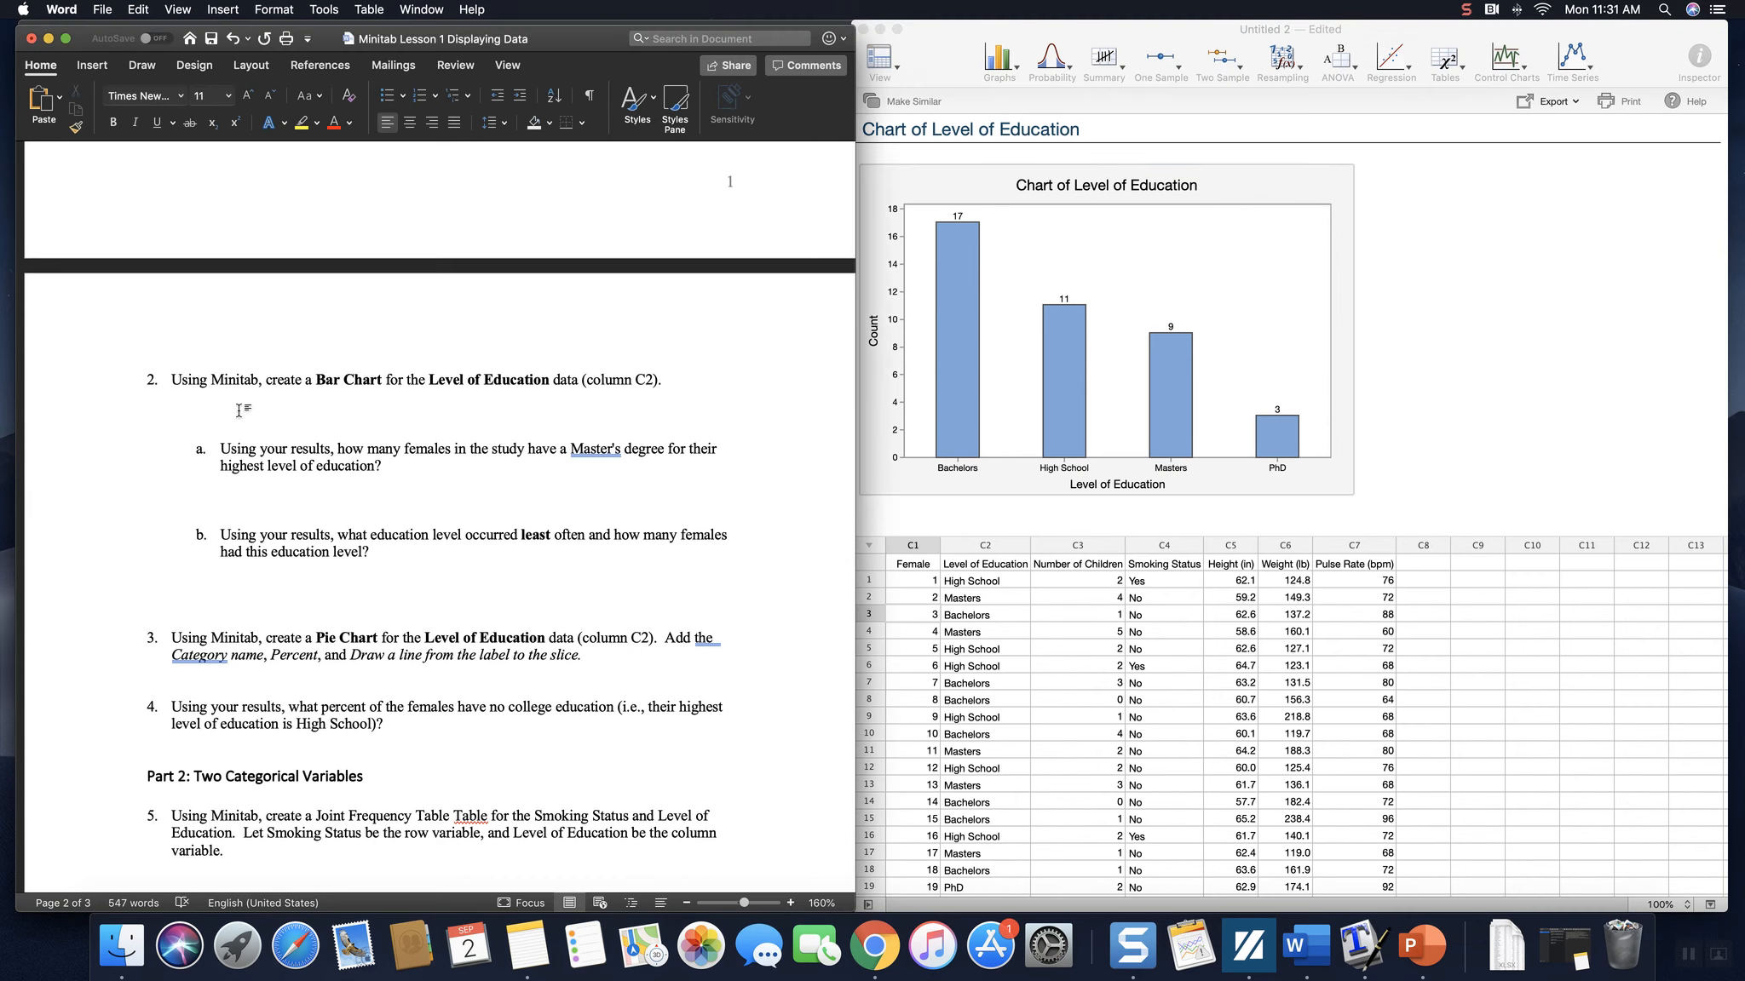
key("super+v")
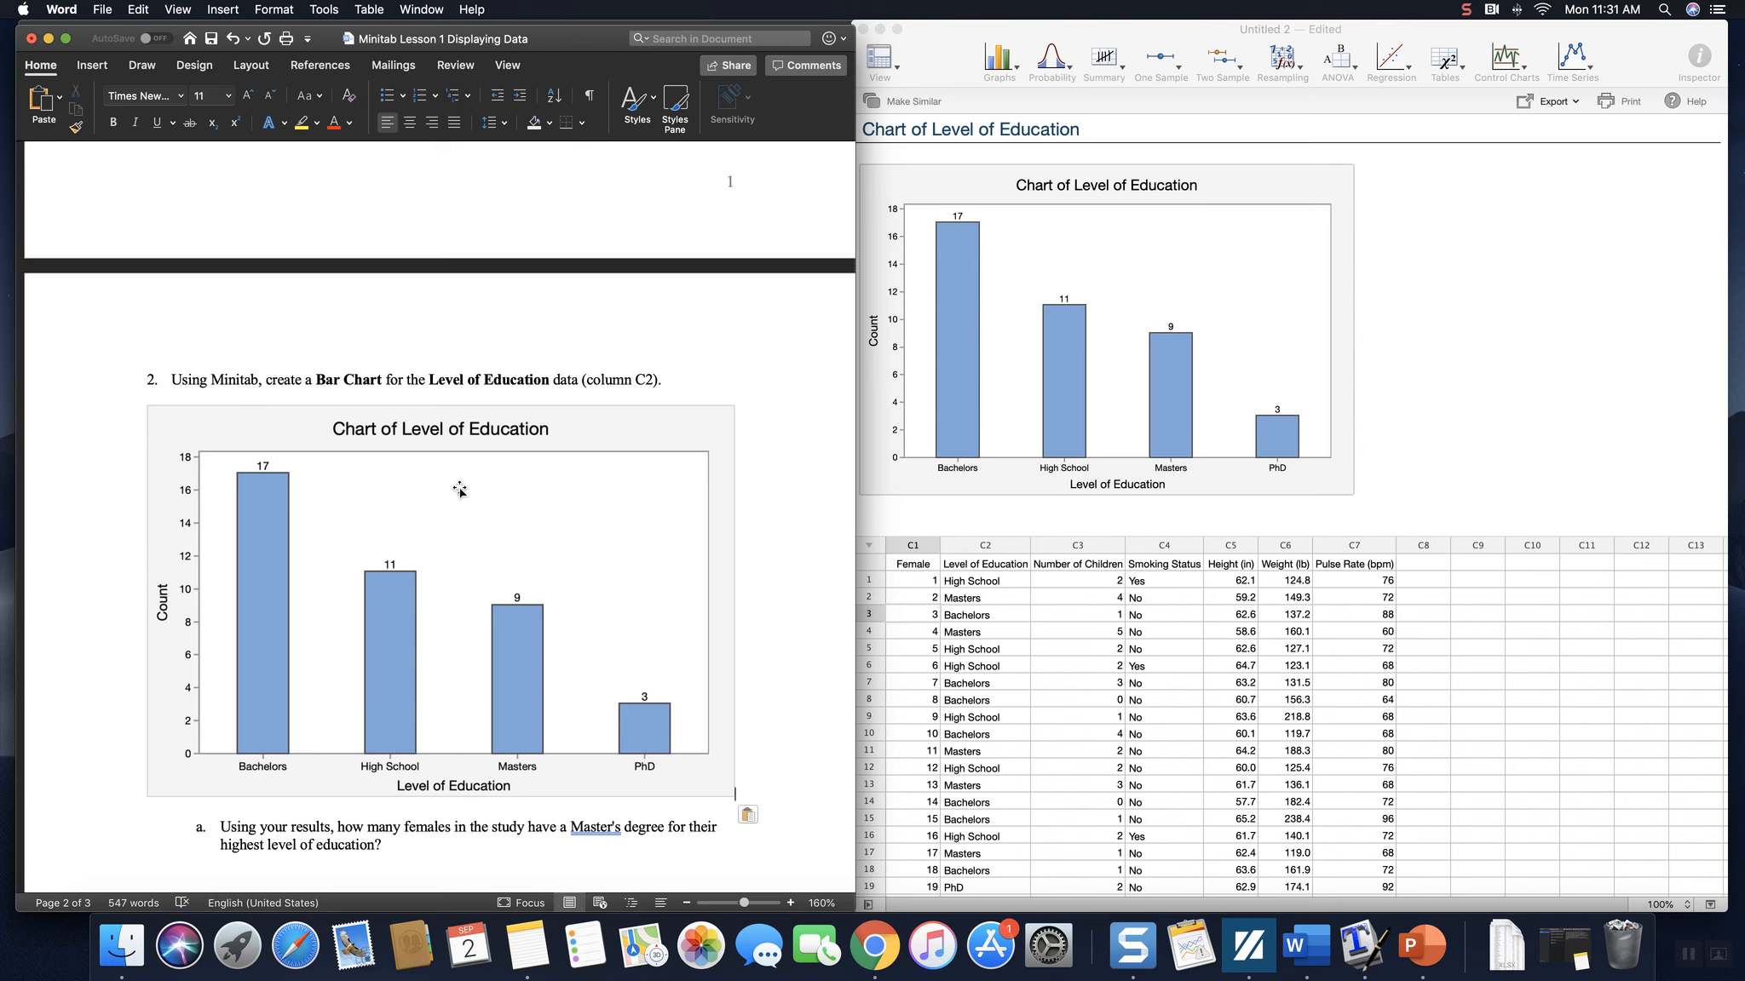
Enter 9 as the indented answer to question 2a about females with a Master's degree.
scroll(460, 490, "down", 2)
scroll(459, 490, "down", 2)
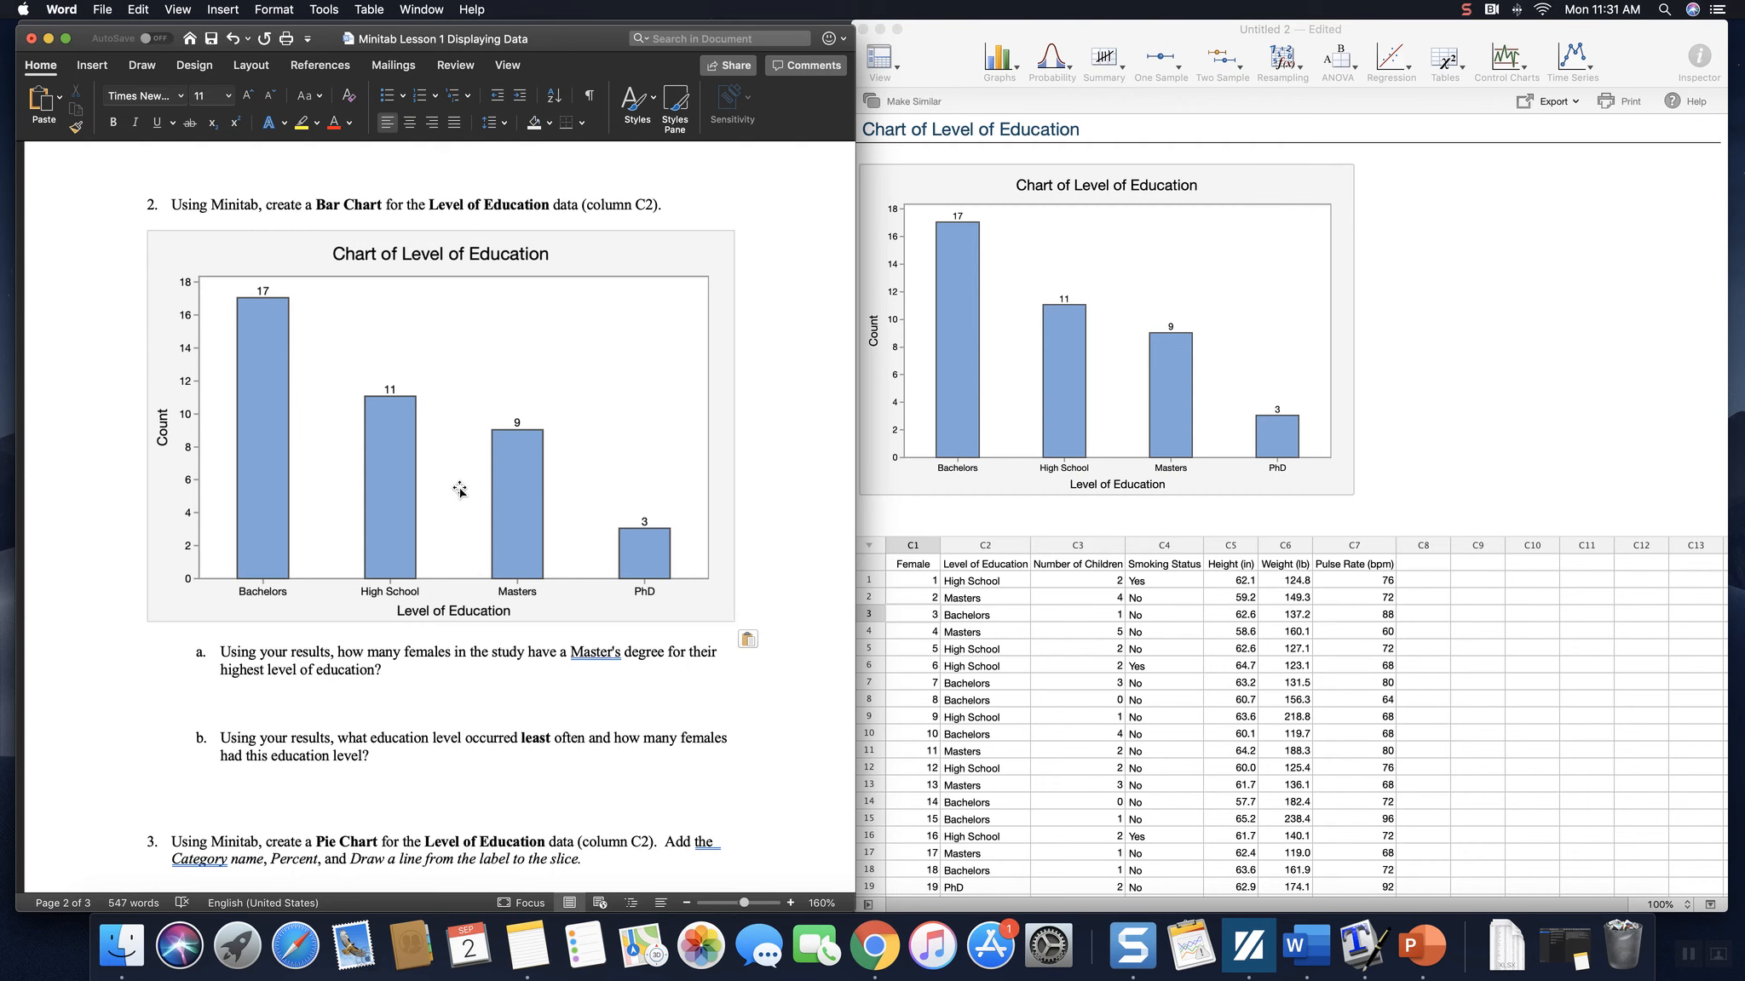
scroll(459, 490, "down", 2)
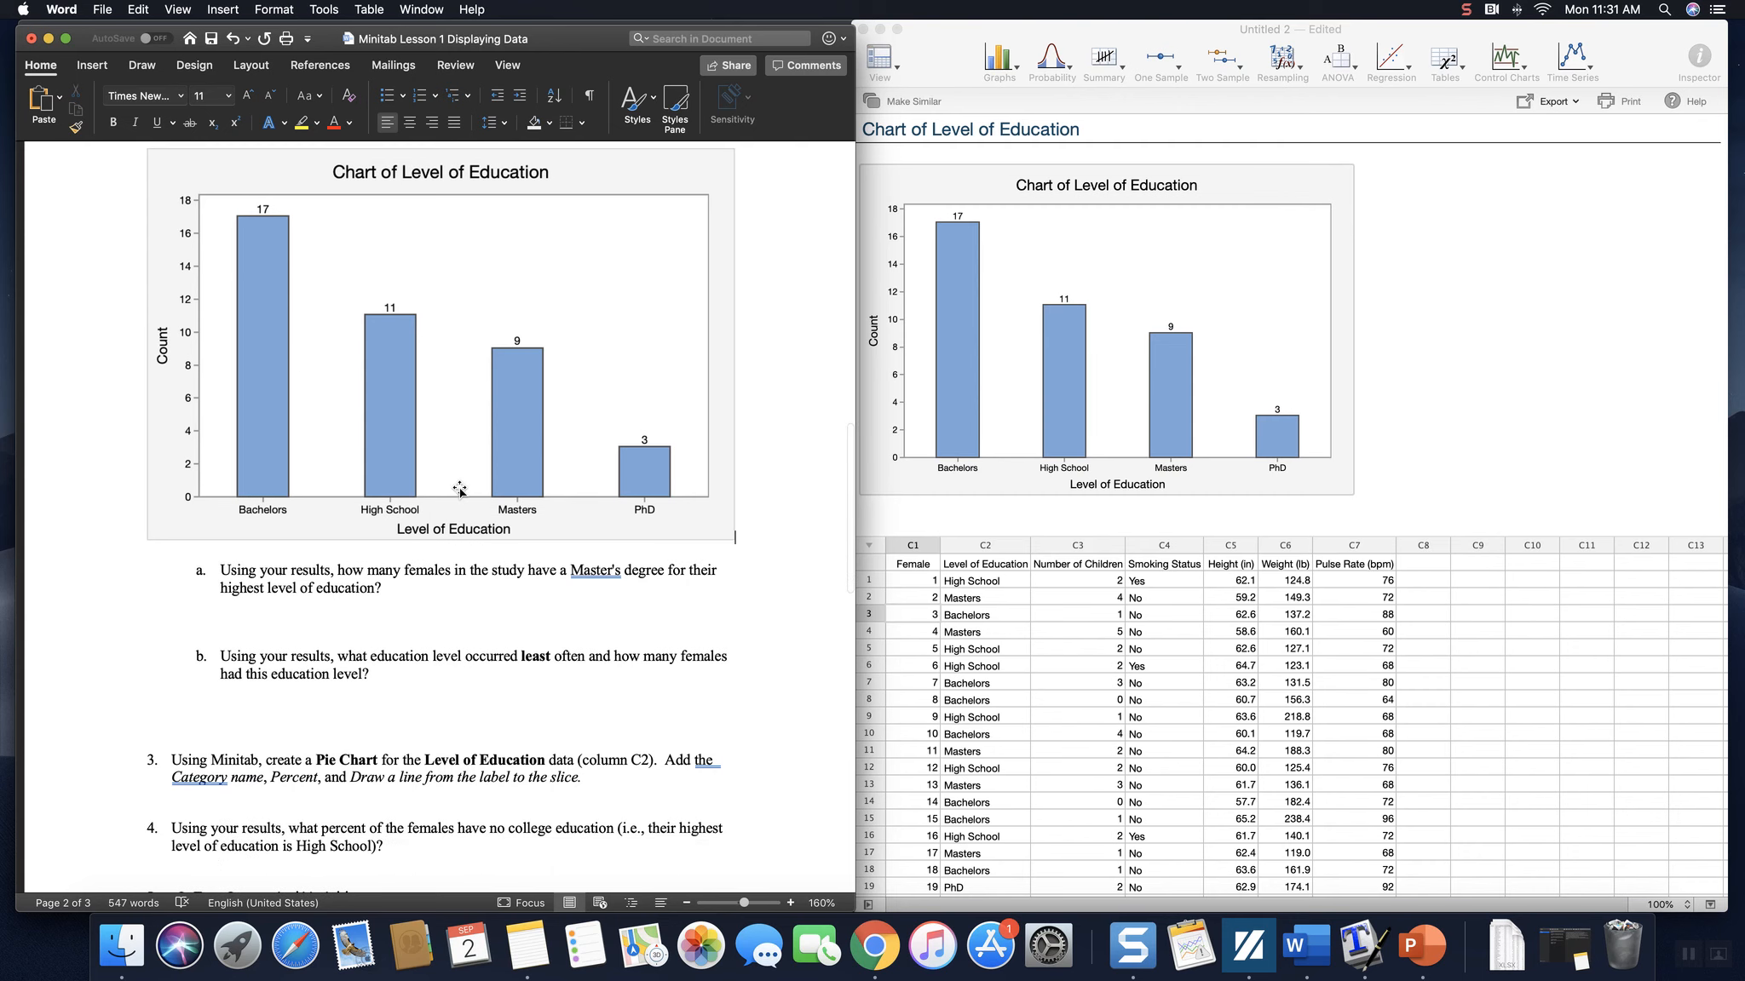
left_click(375, 617)
key("Tab")
key("Tab")
key("Tab")
key("Tab")
type("9")
Enter Ph.D. as the indented answer to question 2b about the least frequent education level.
left_click(248, 701)
key("Tab")
key("Tab")
key("Tab")
key("Tab")
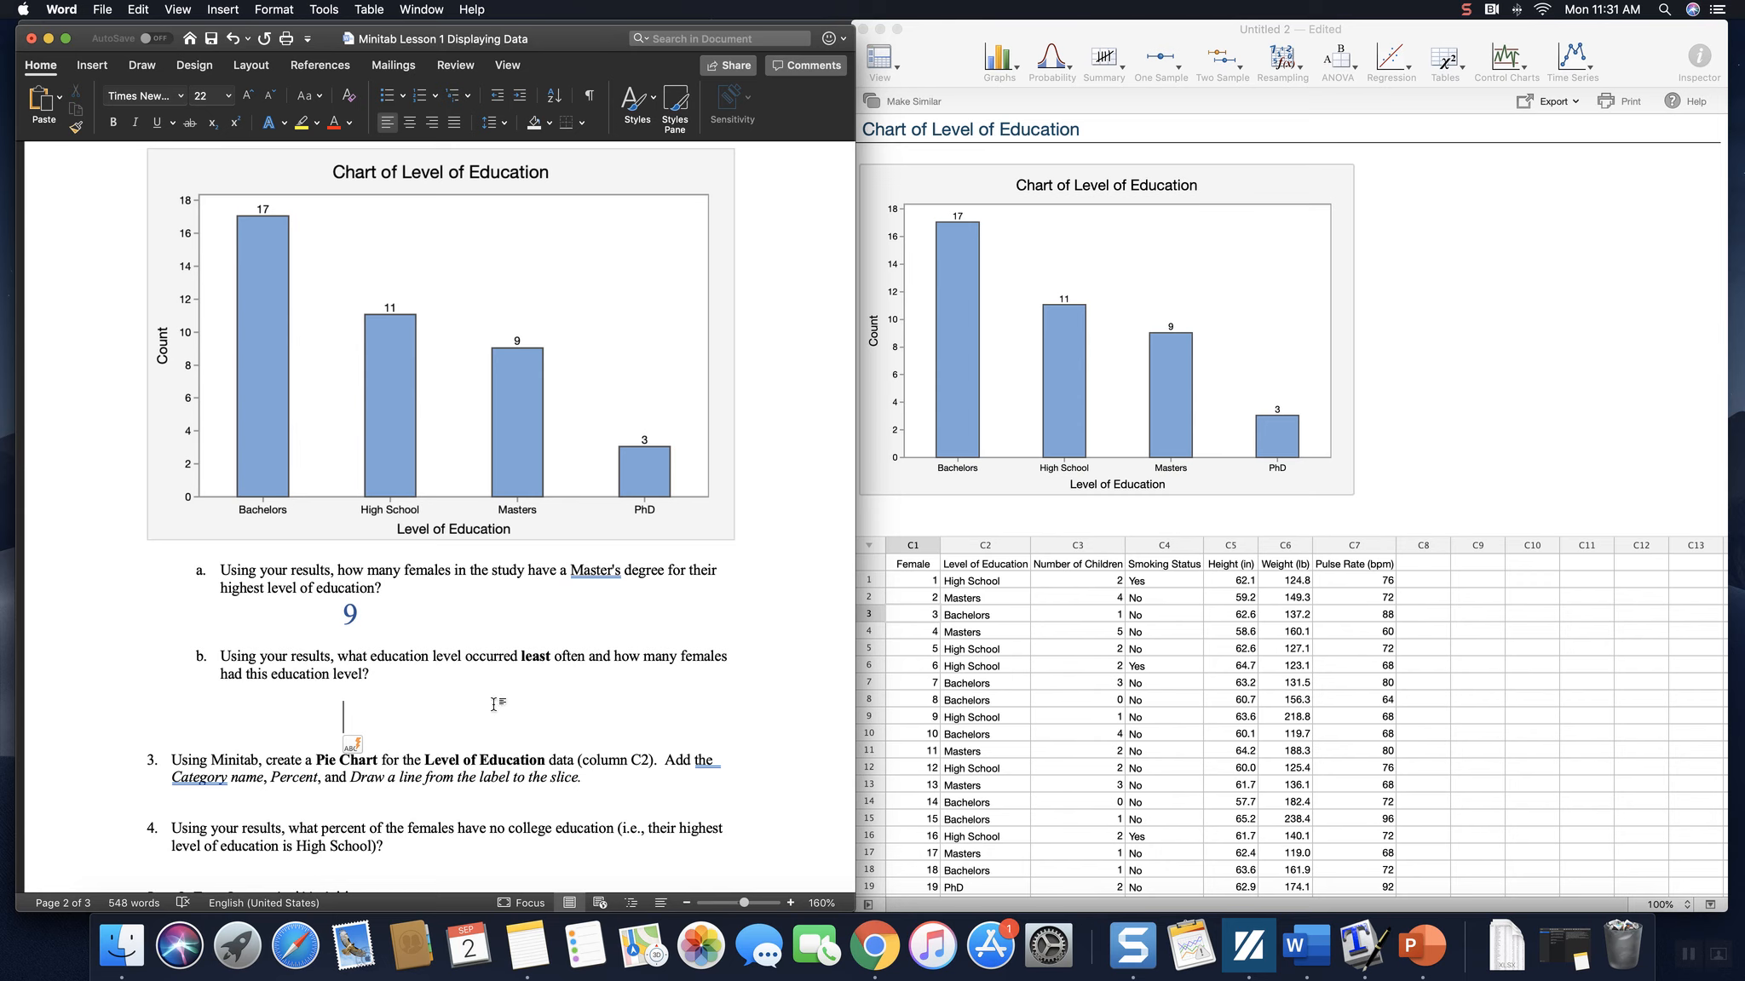
type("Ph.D.")
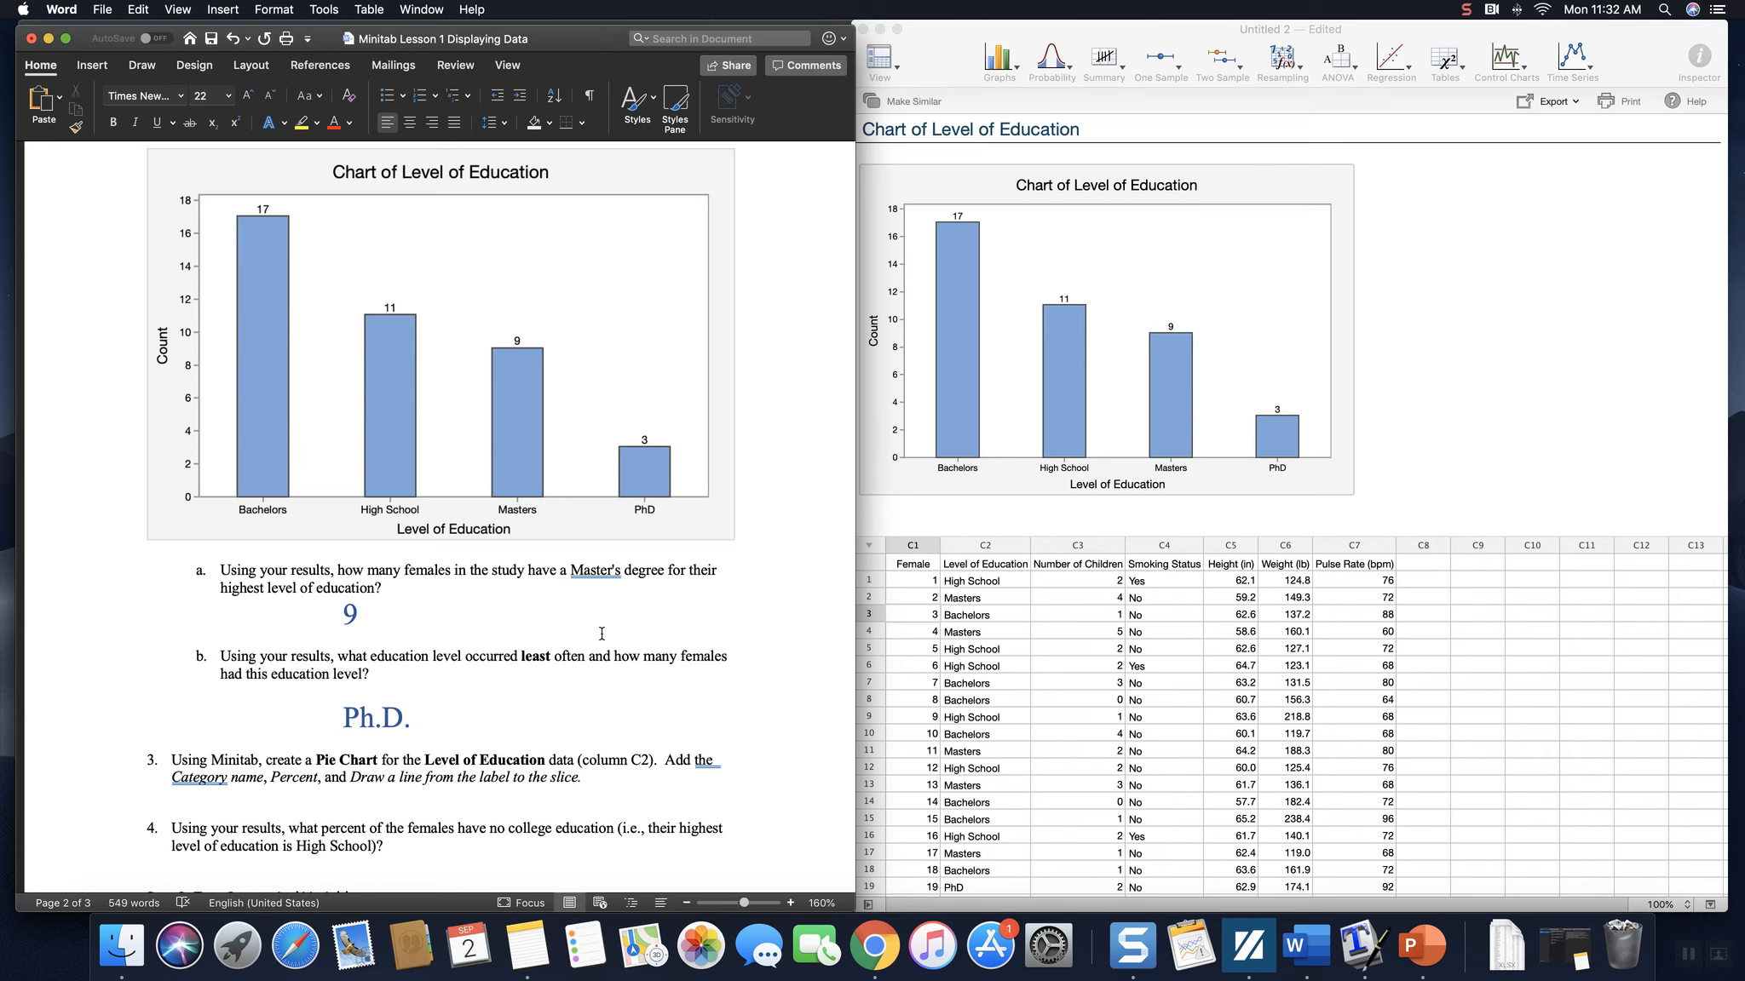
Insert blank lines below question 3 until question 4 moves to the next page, and return the cursor to just below question 3.
scroll(601, 634, "down", 2)
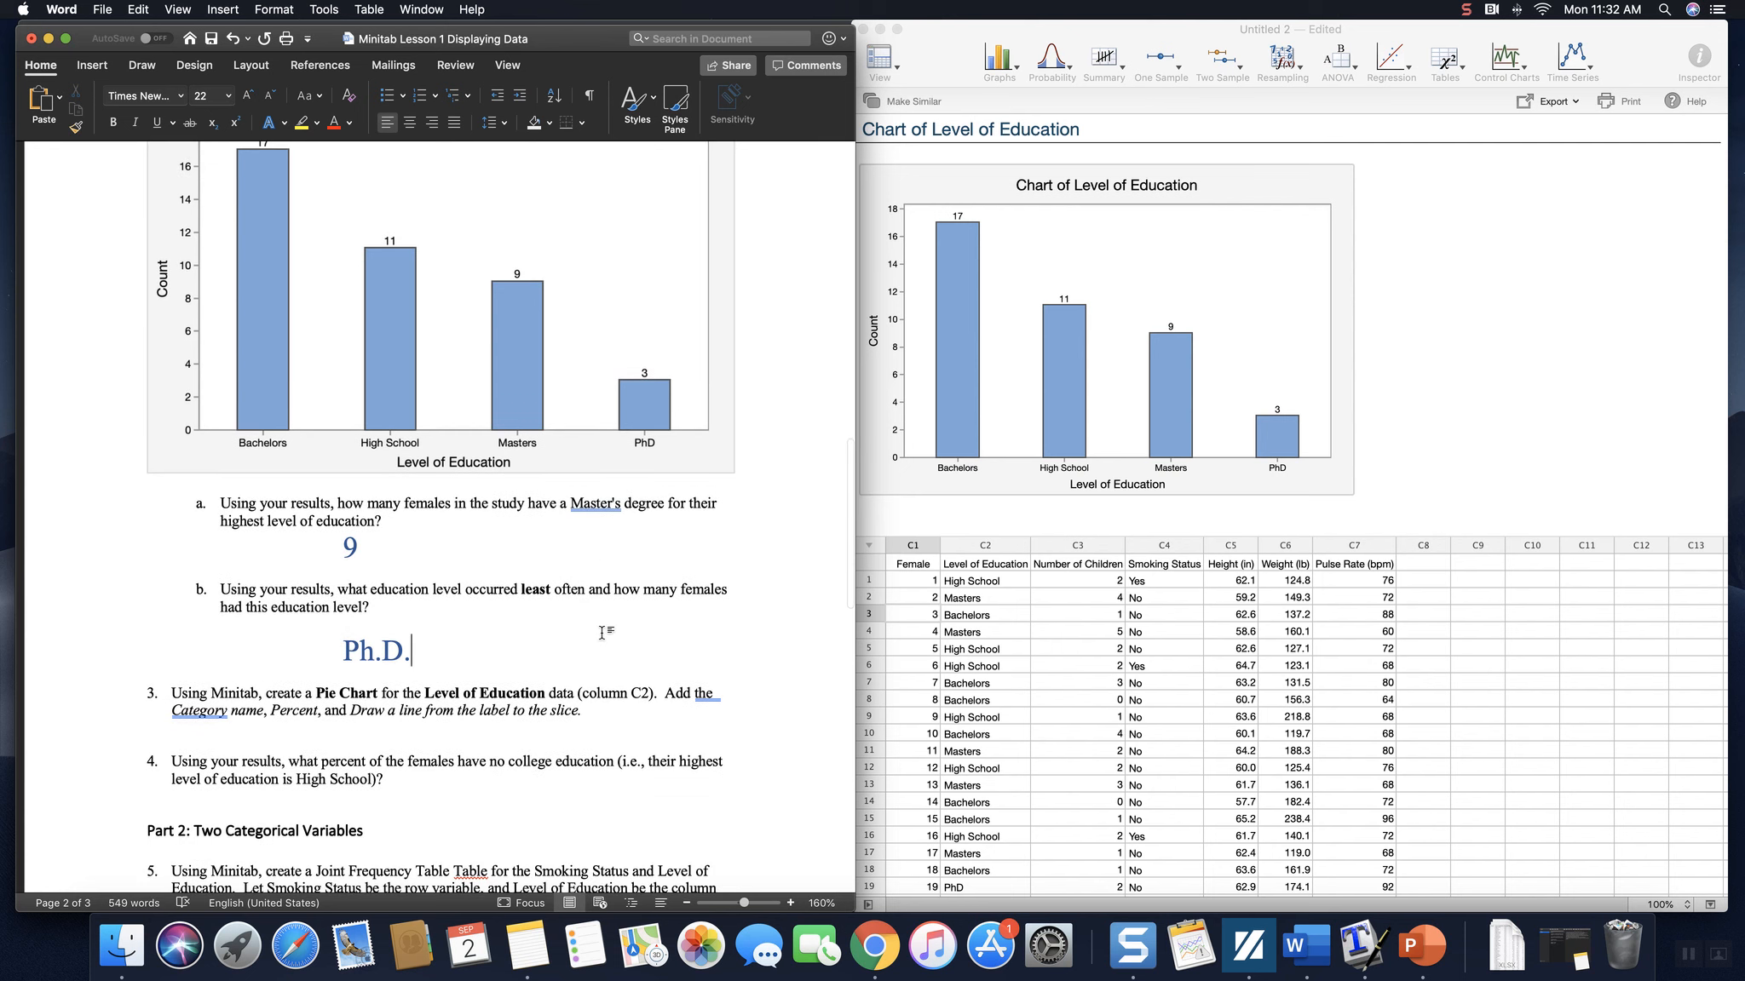
scroll(601, 634, "down", 7)
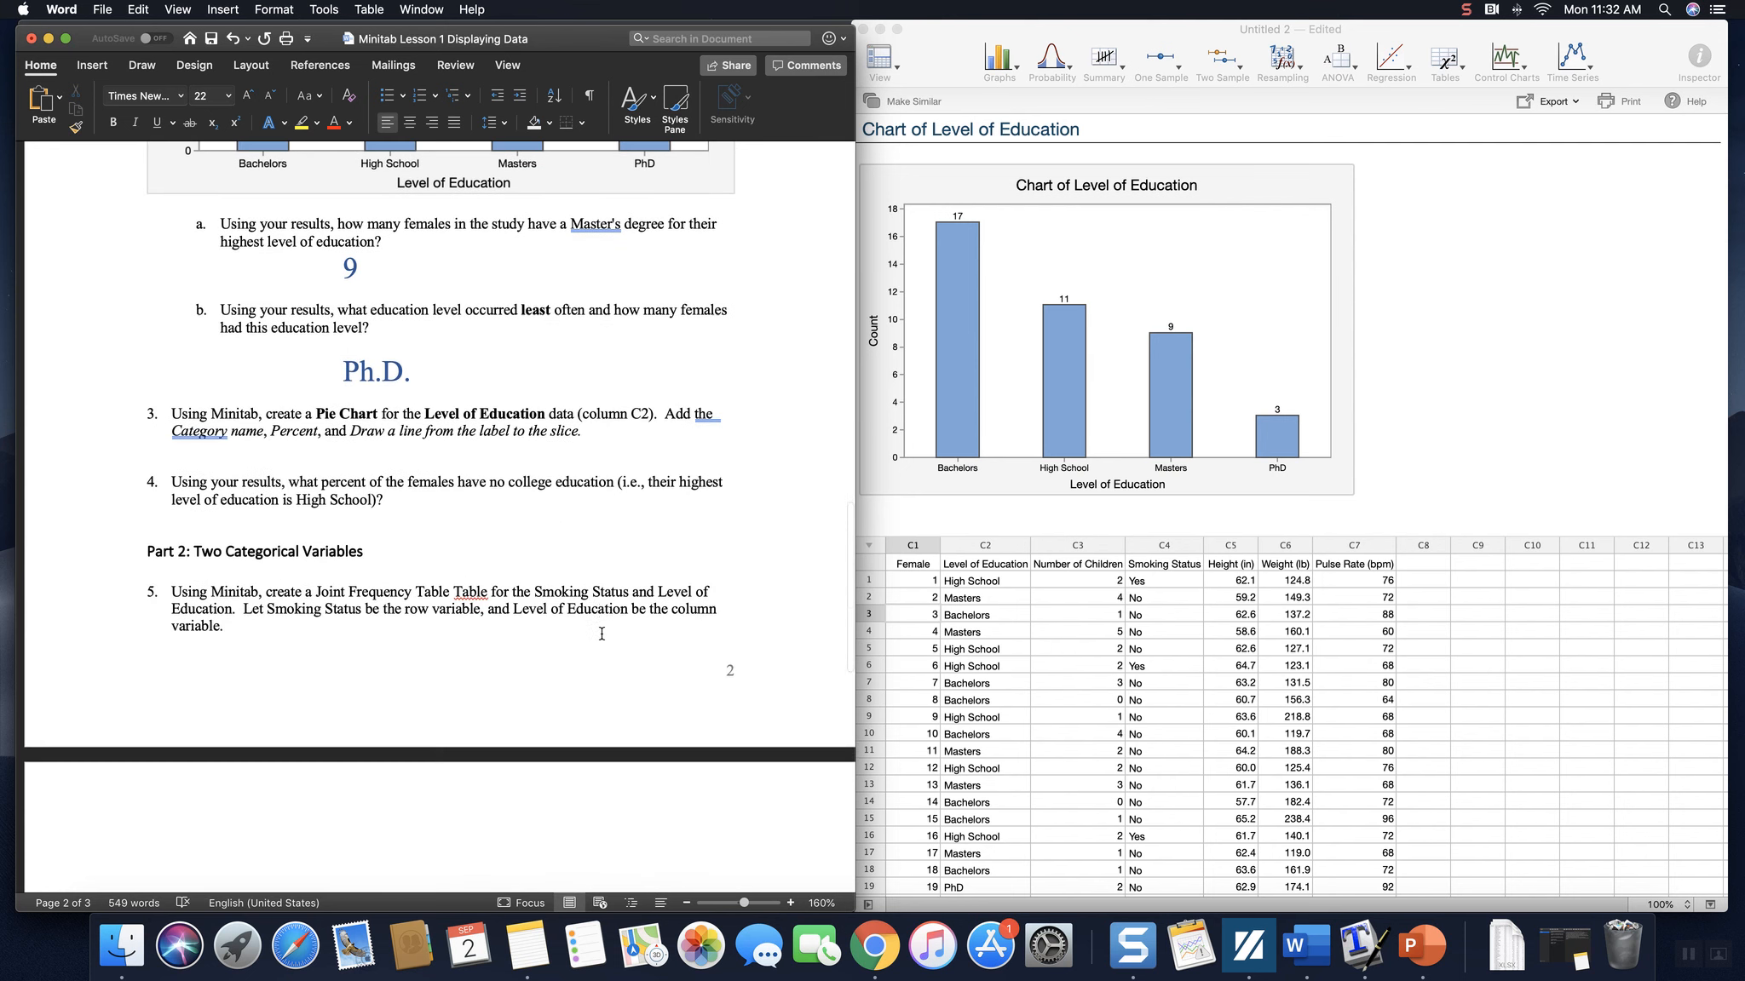
left_click(259, 467)
key("Return")
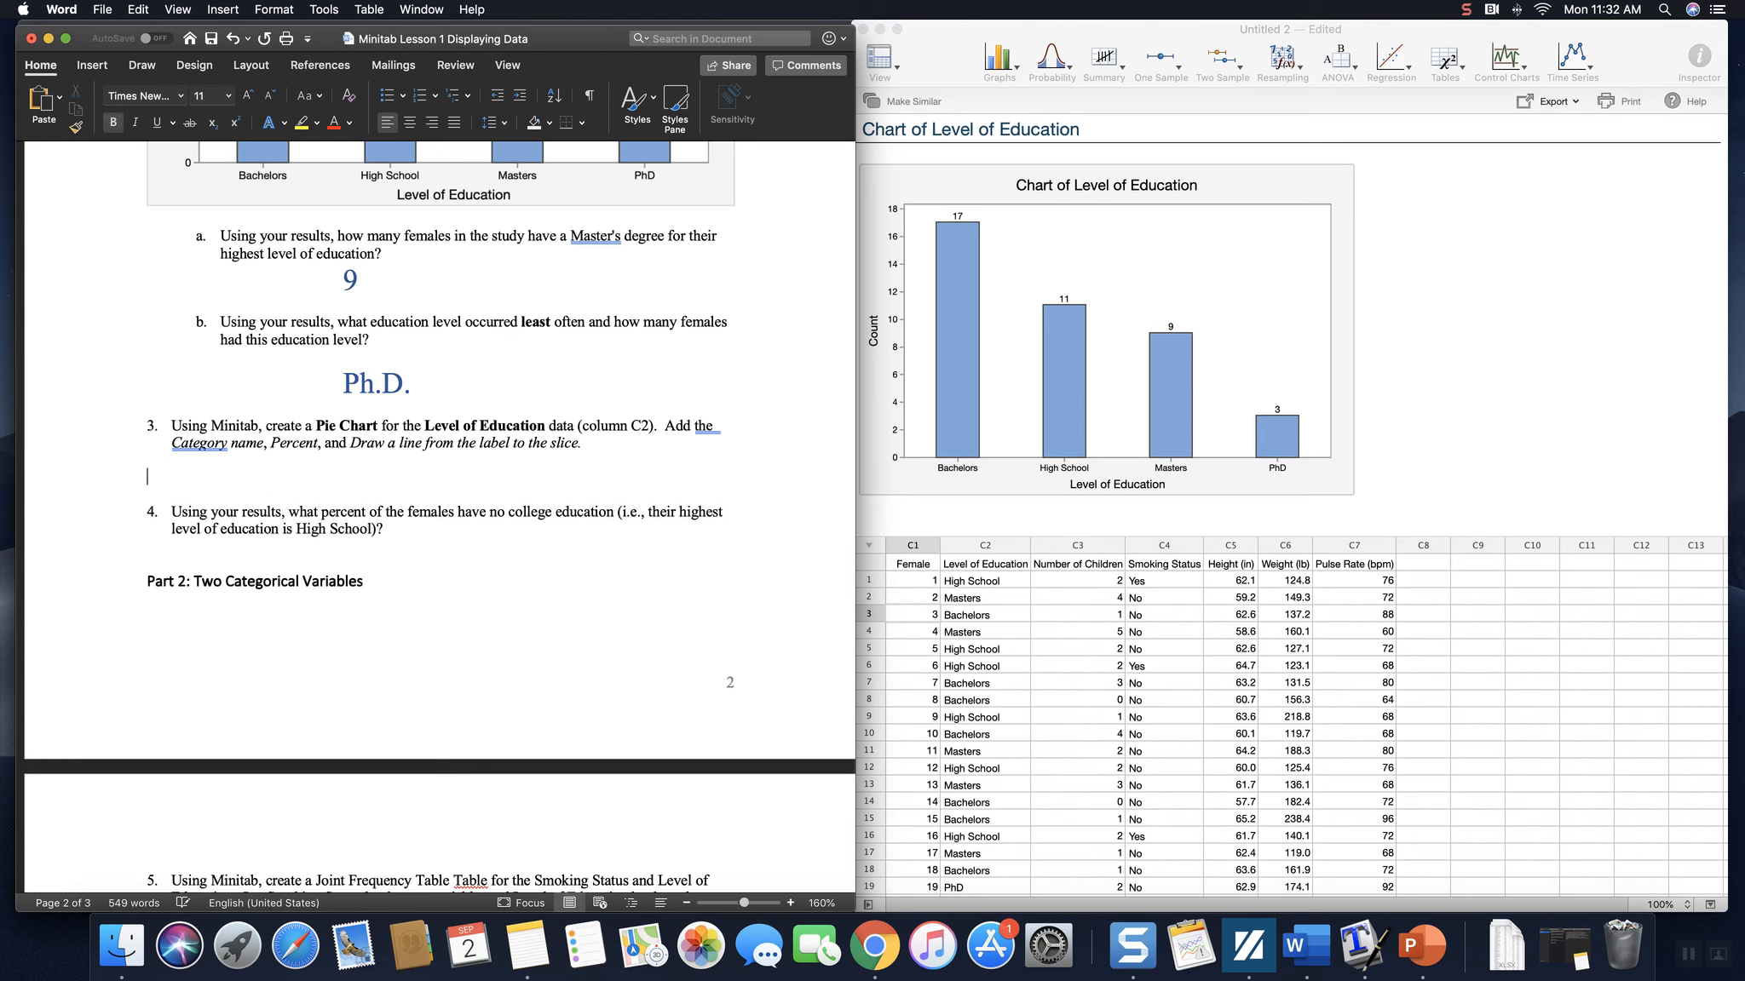
key("Return")
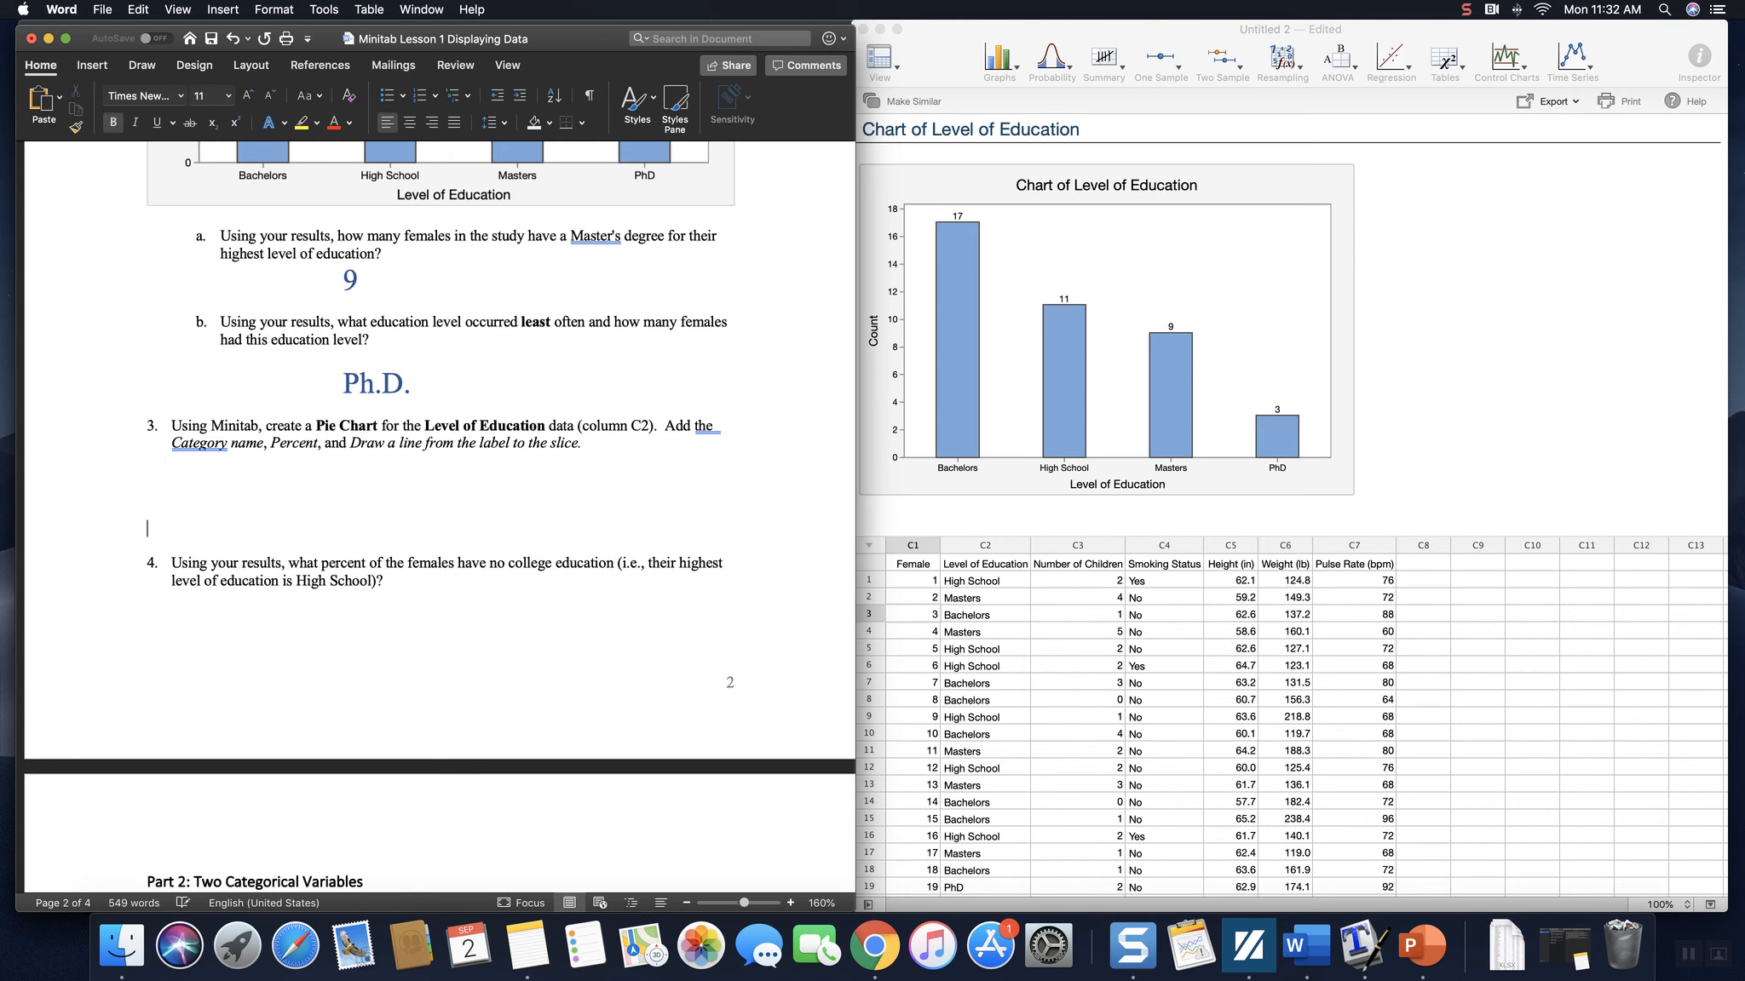
key("Return")
key("Return")
key("Return")
key("Return")
key("Return")
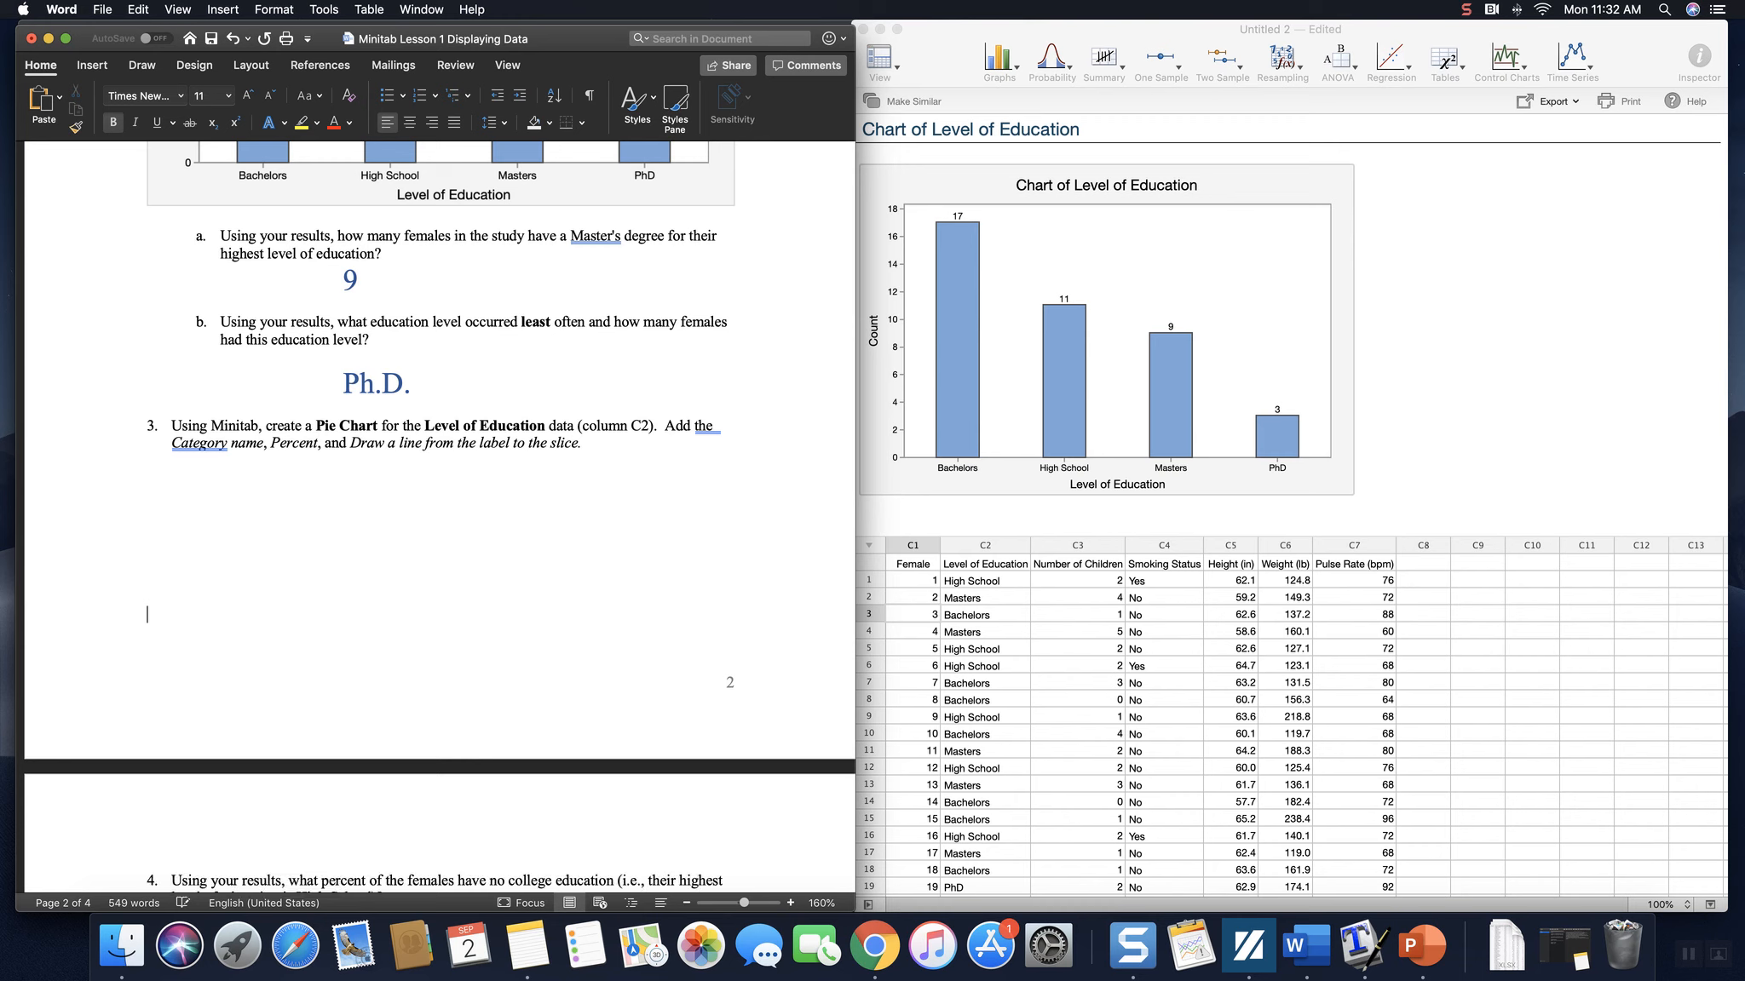
key("Up")
key("Up")
key("Up")
key("Up")
key("Up")
key("Up")
Create a Pie Chart of counts of unique values in Minitab Express with Level of Education (C2) as the categorical variable.
left_click(1512, 415)
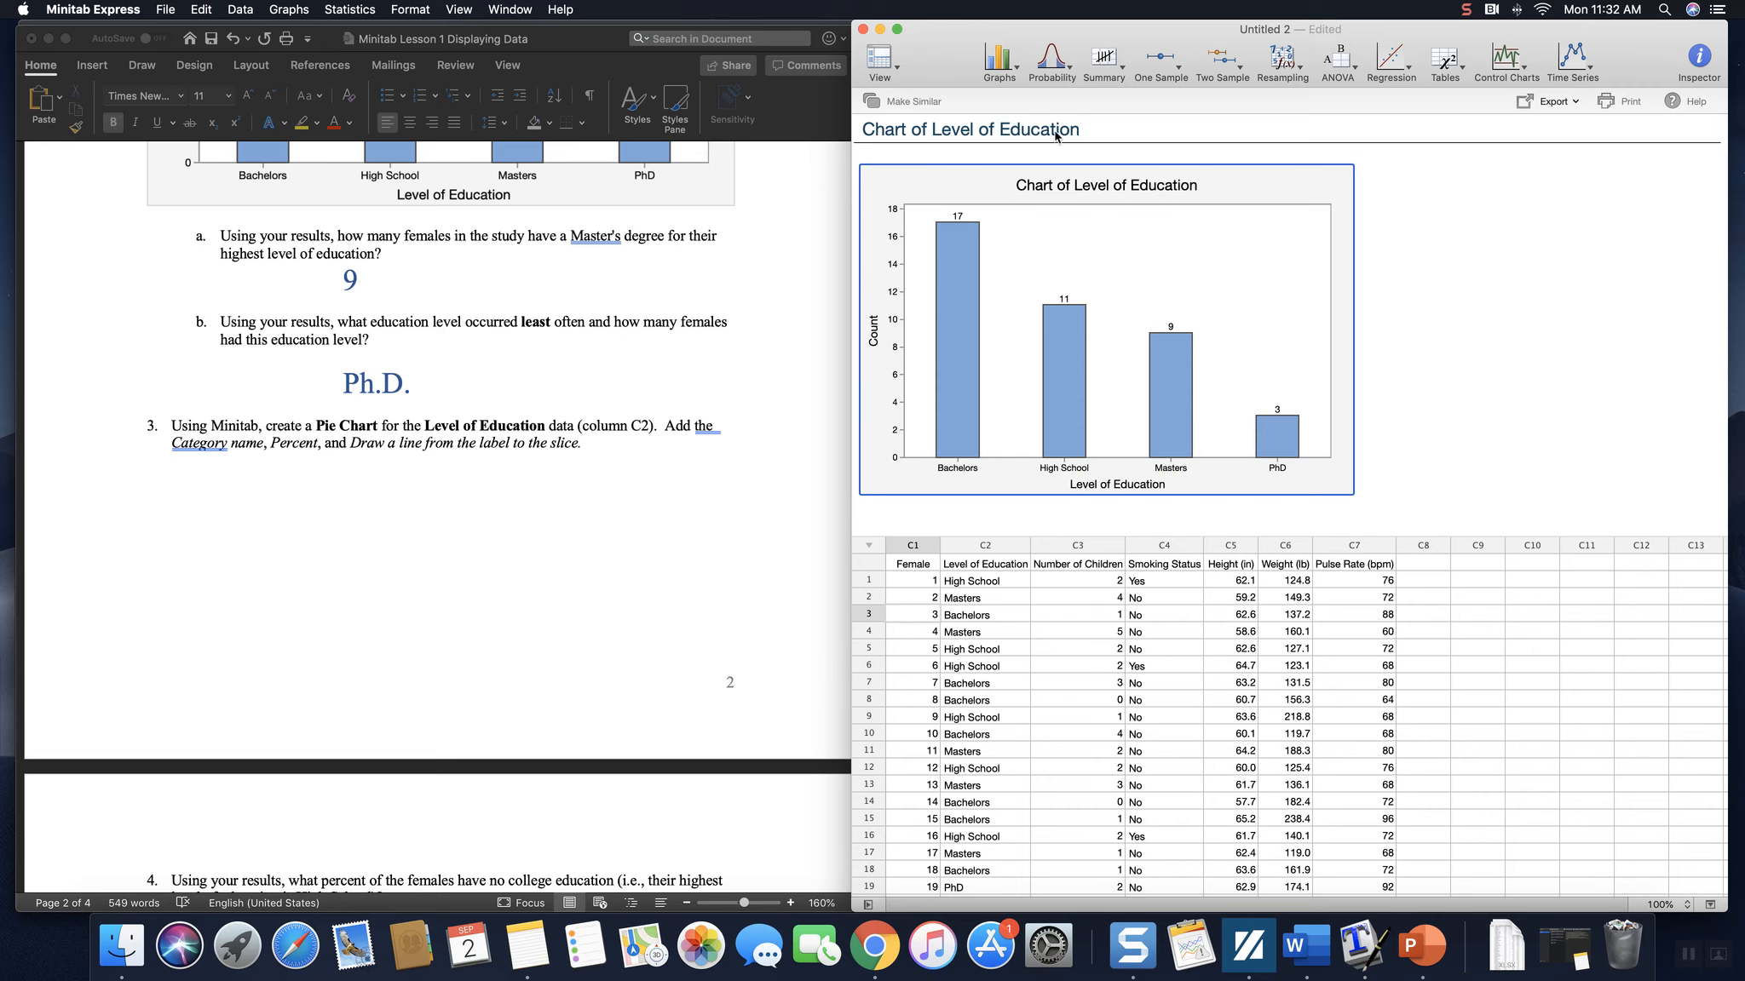
left_click(1017, 74)
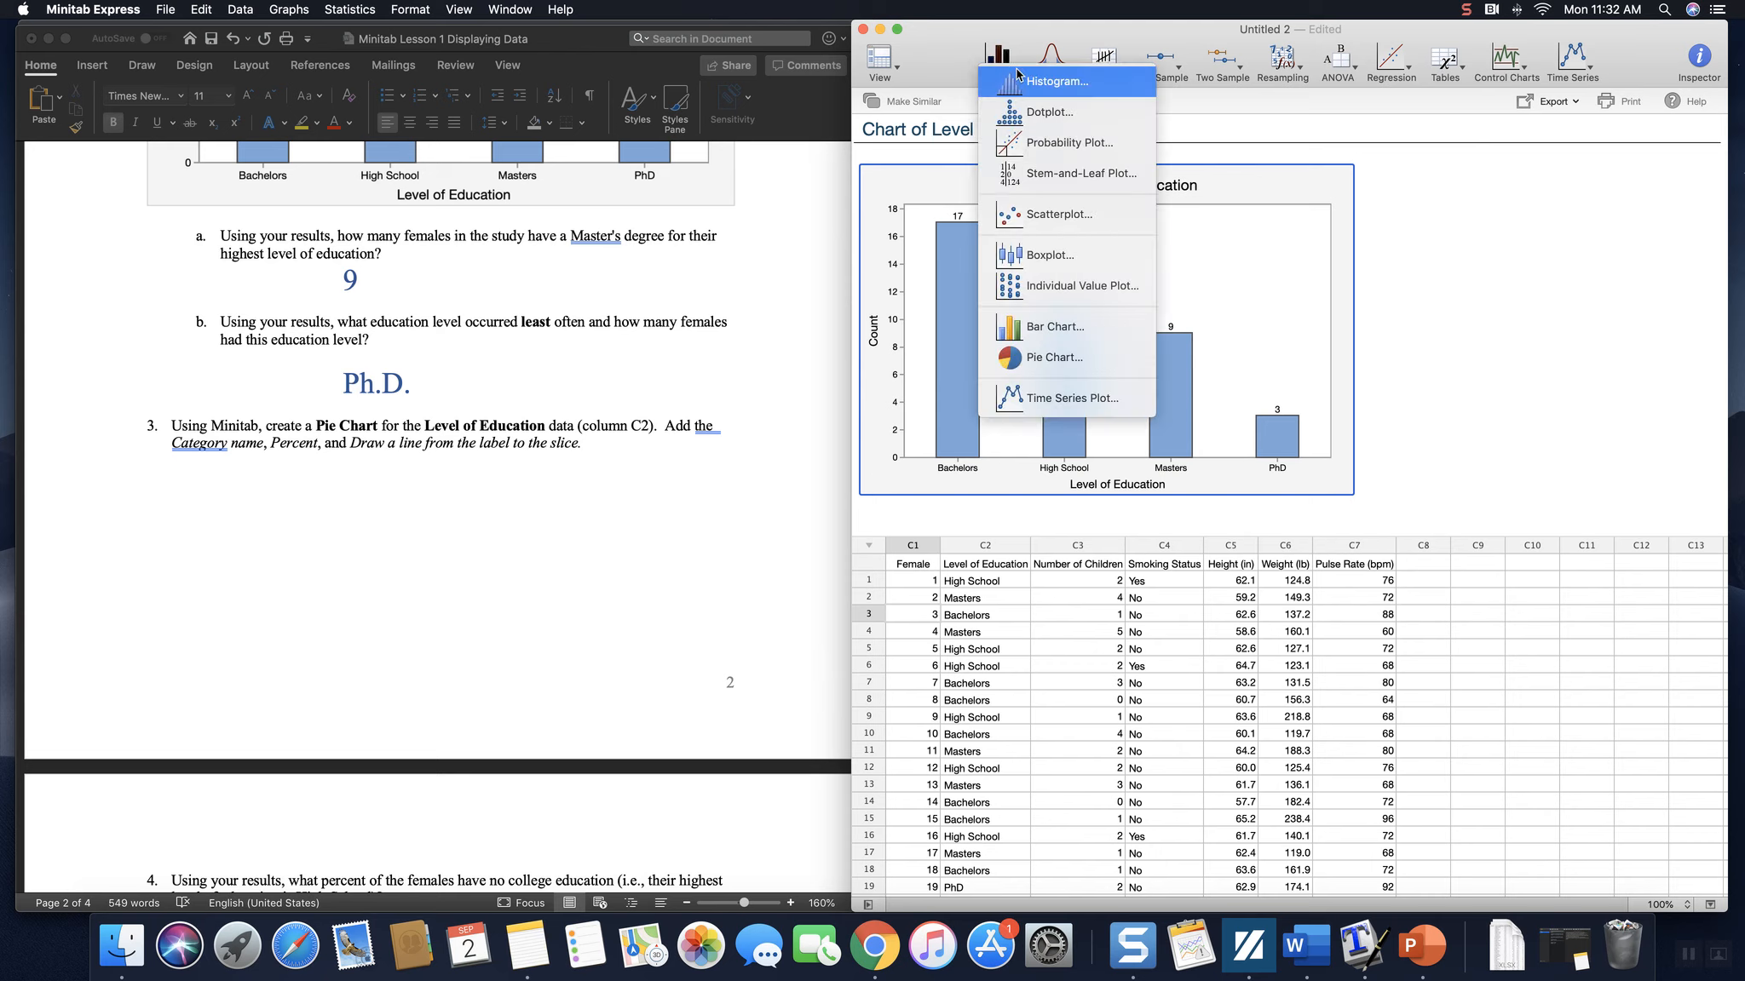
left_click(1108, 355)
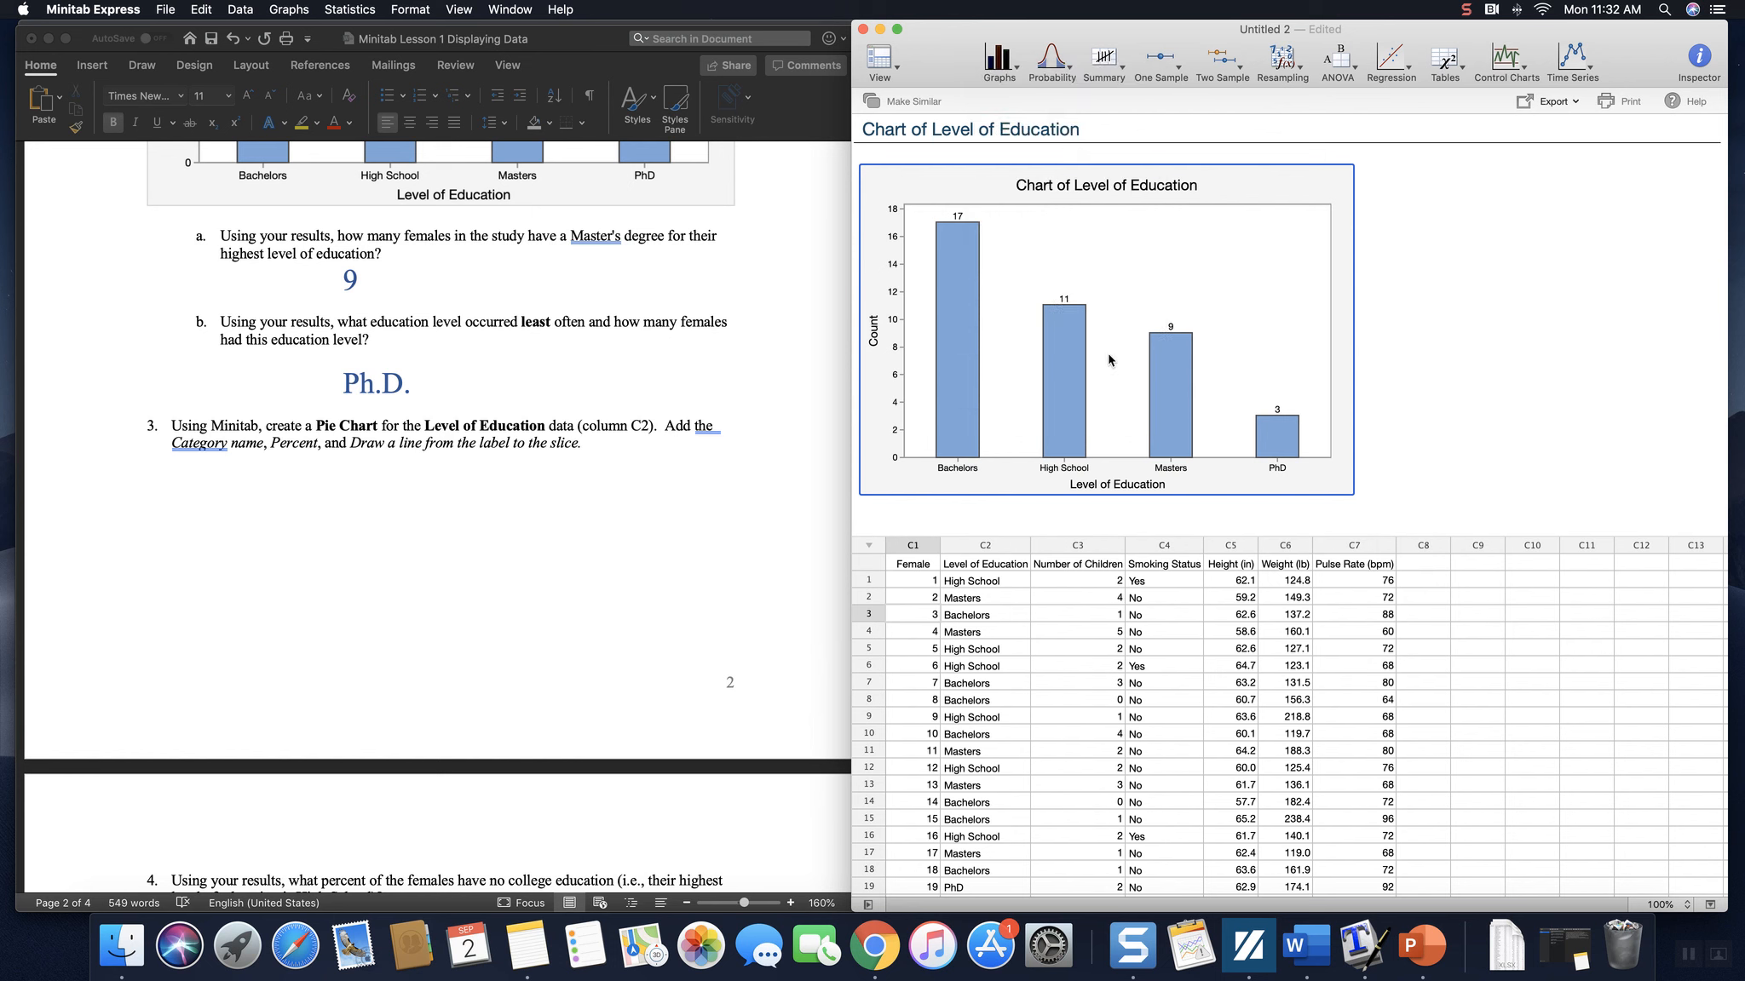
left_click(1240, 162)
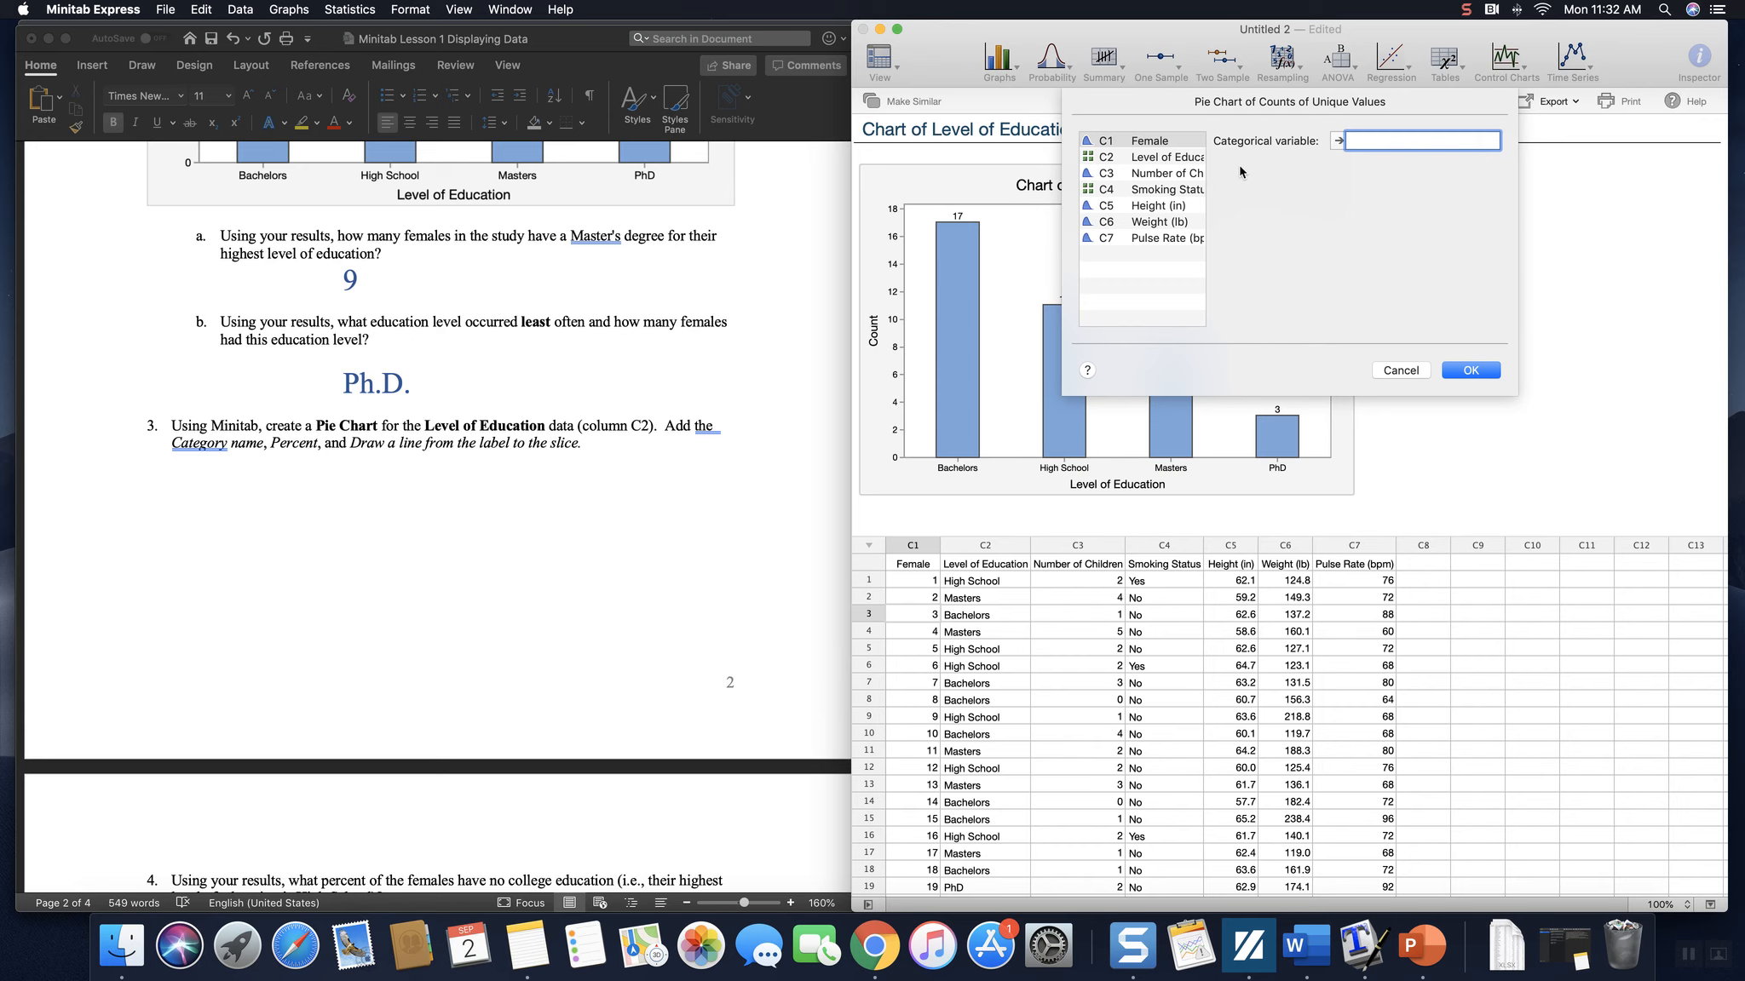
double_click(1179, 160)
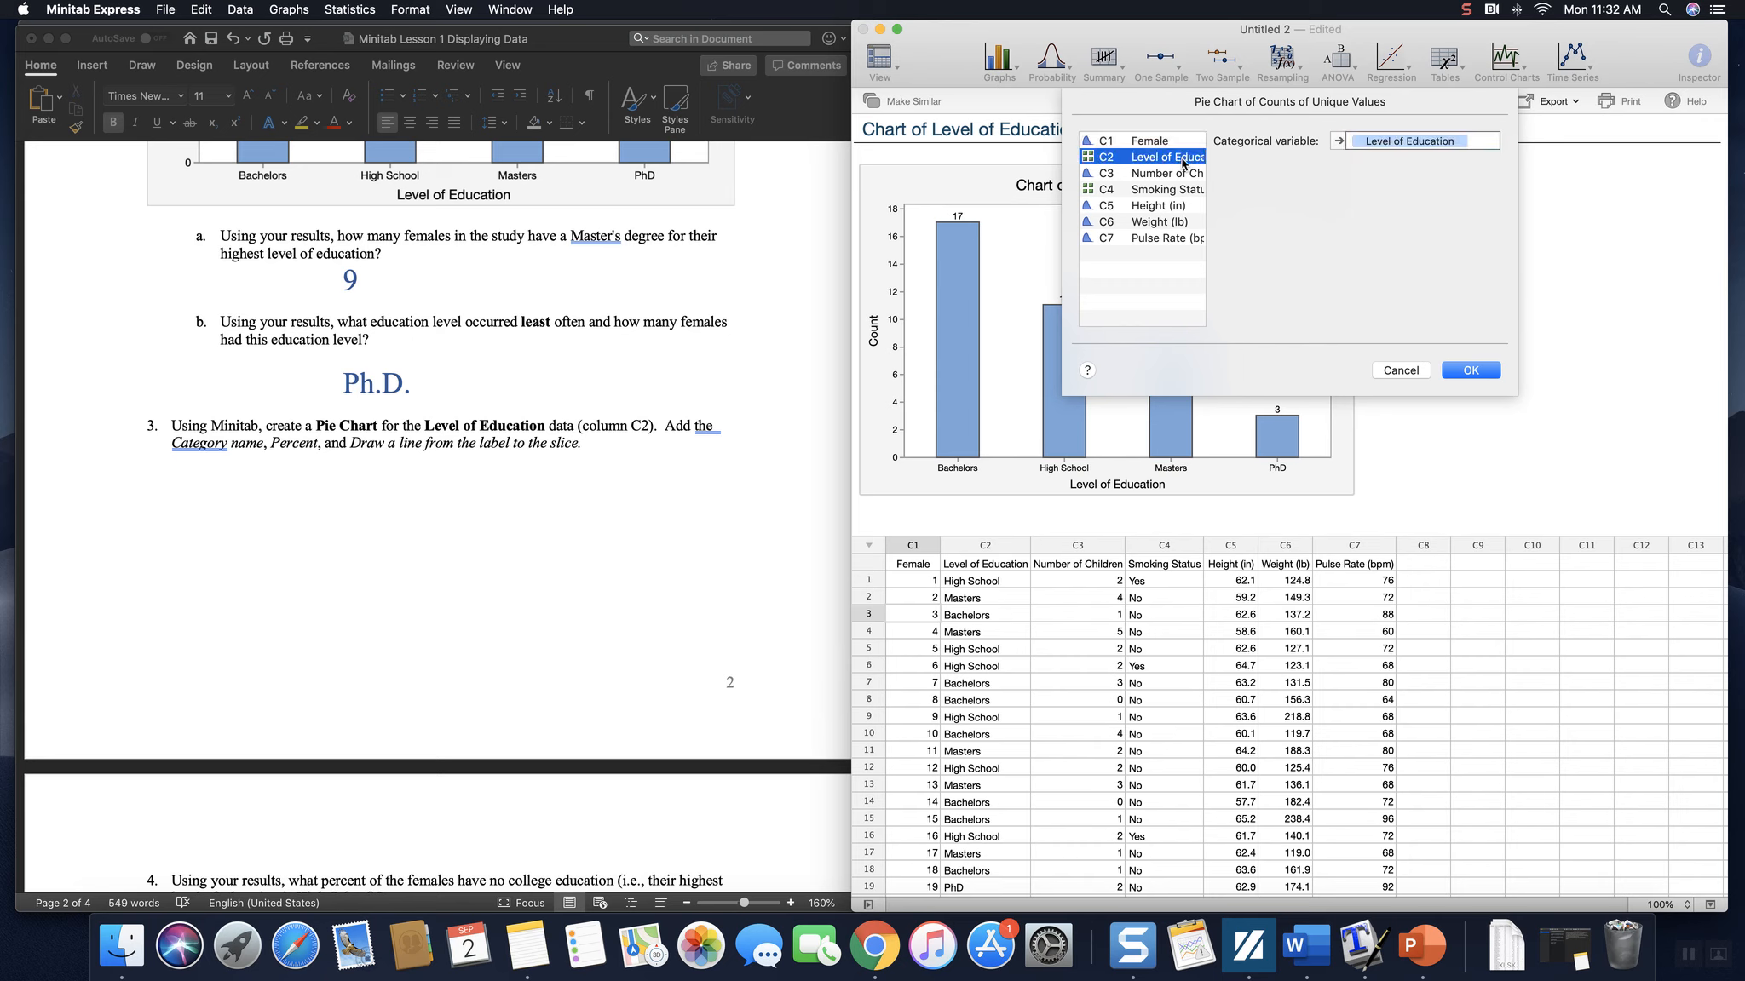
left_click(1483, 373)
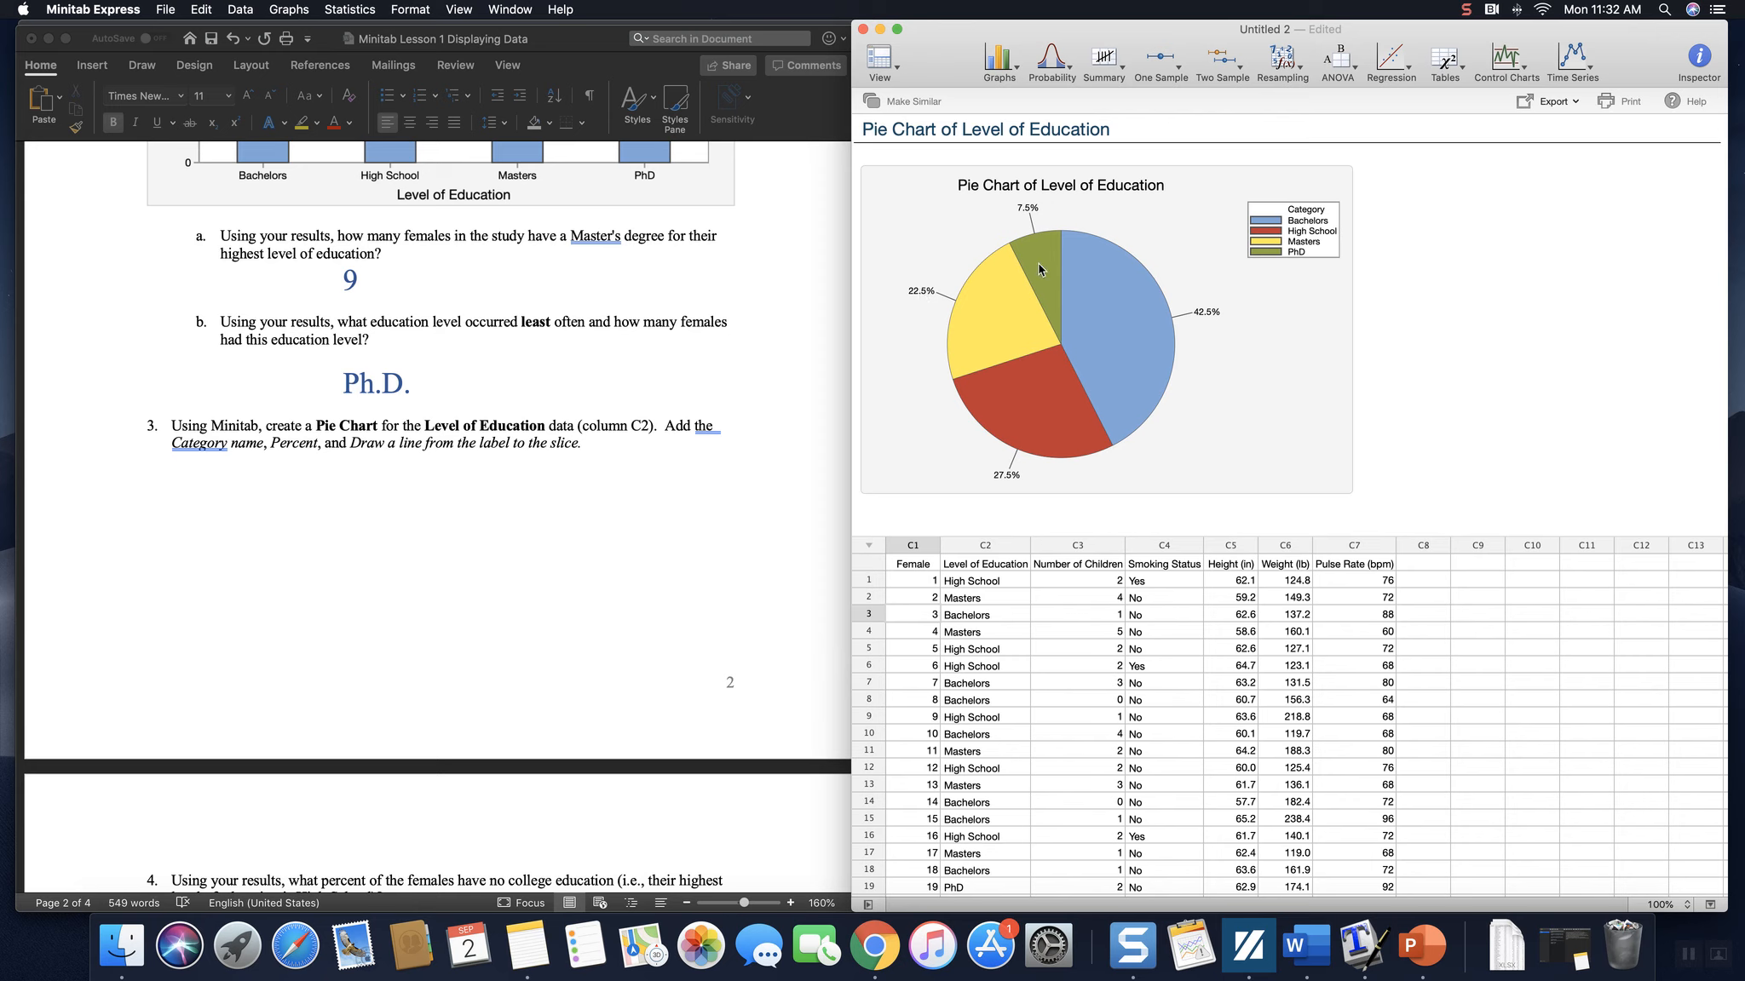
Add Category Name and Frequency to the slice labels of the Level of Education pie chart, keeping Percent and Leader Line on.
mouse_move(1035, 393)
scroll(1210, 323, "down", 1)
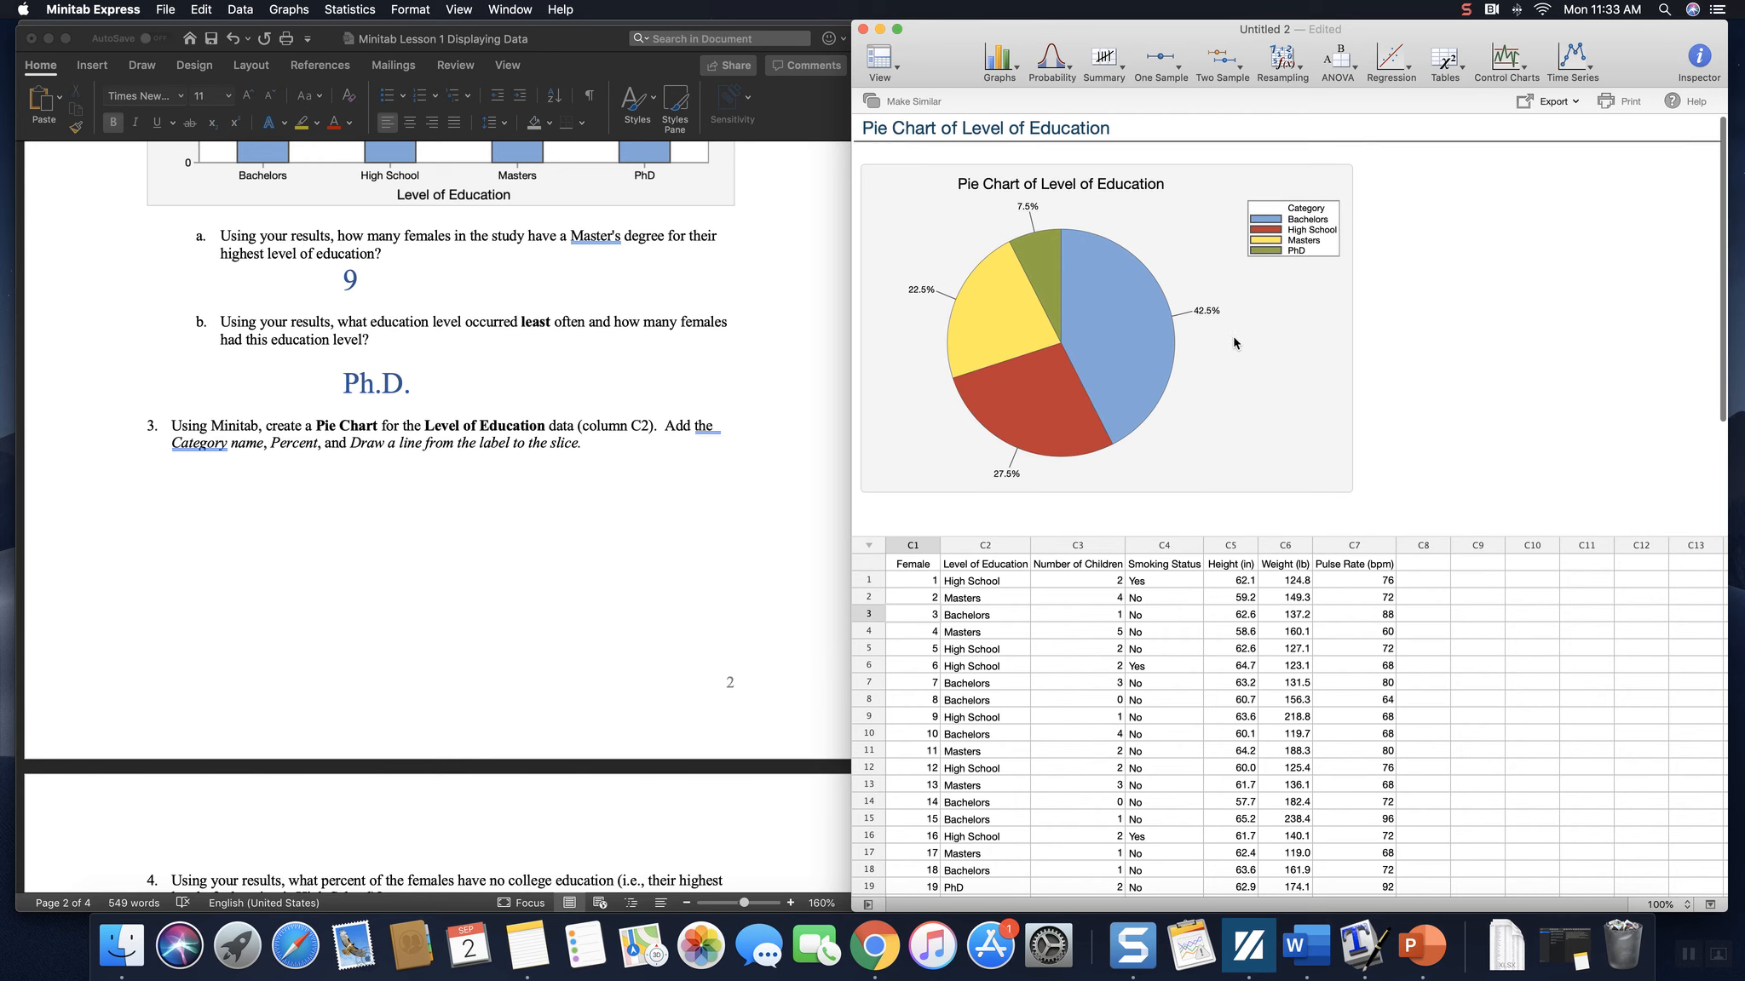
scroll(1124, 353, "down", 1)
mouse_move(1001, 337)
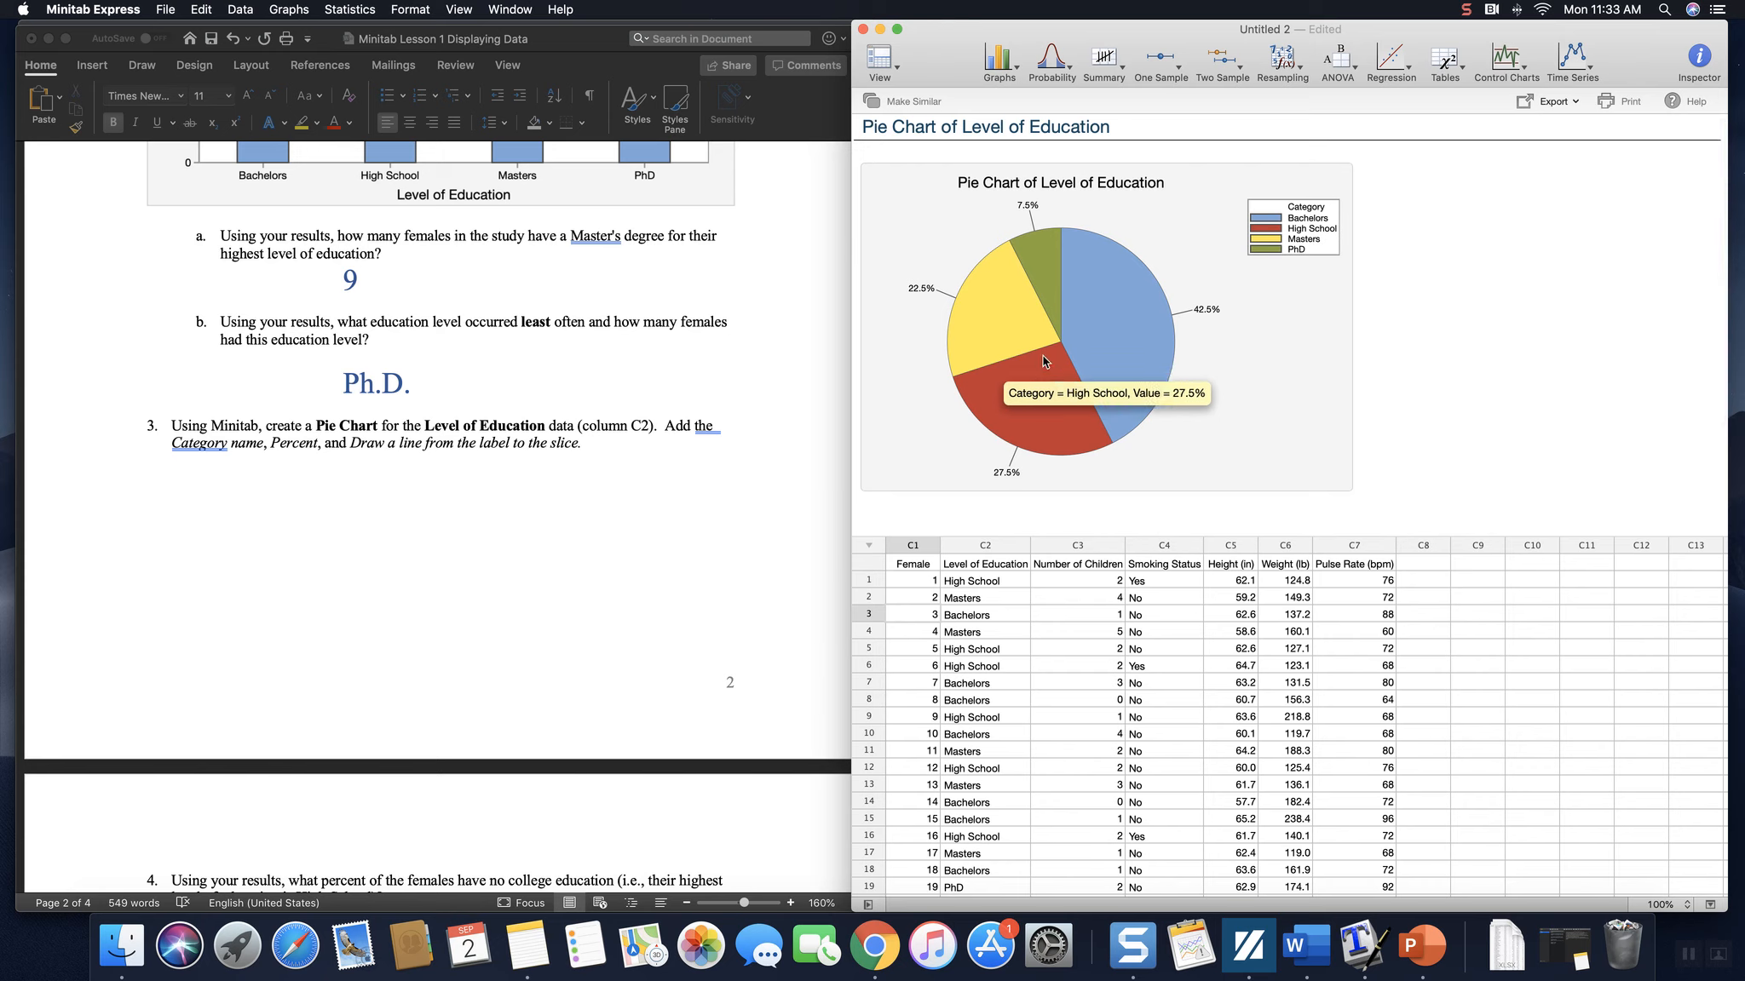
mouse_move(1139, 300)
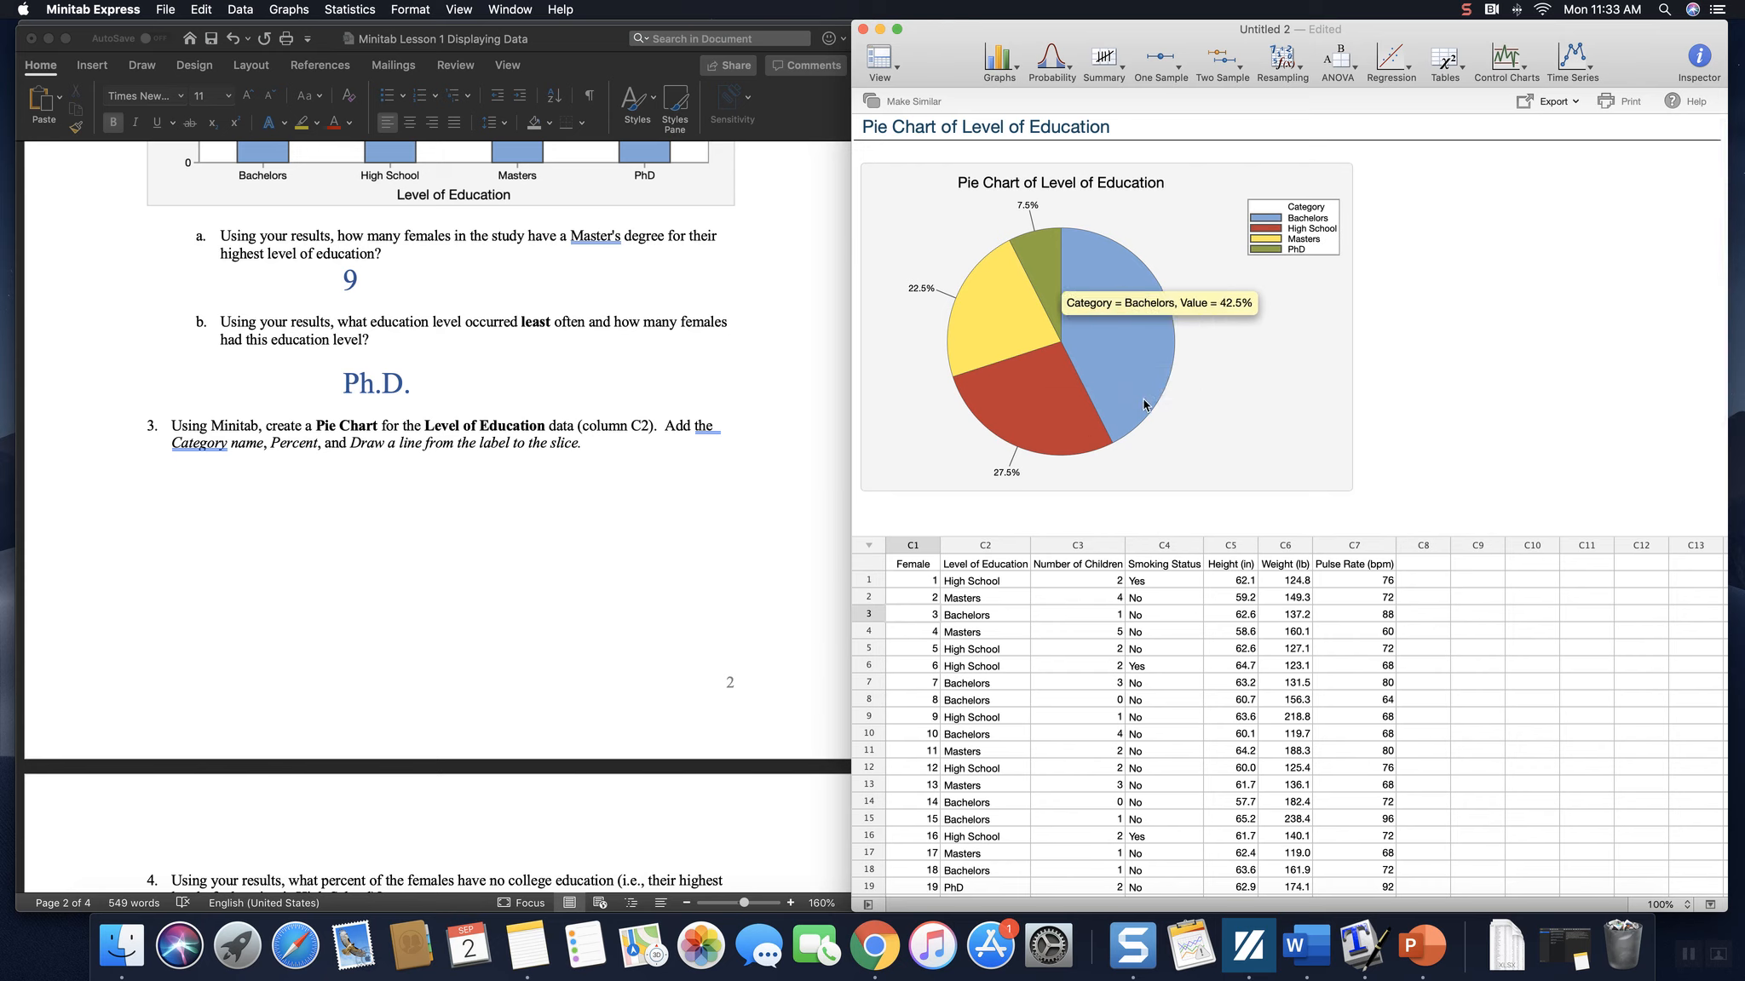
left_click(1262, 408)
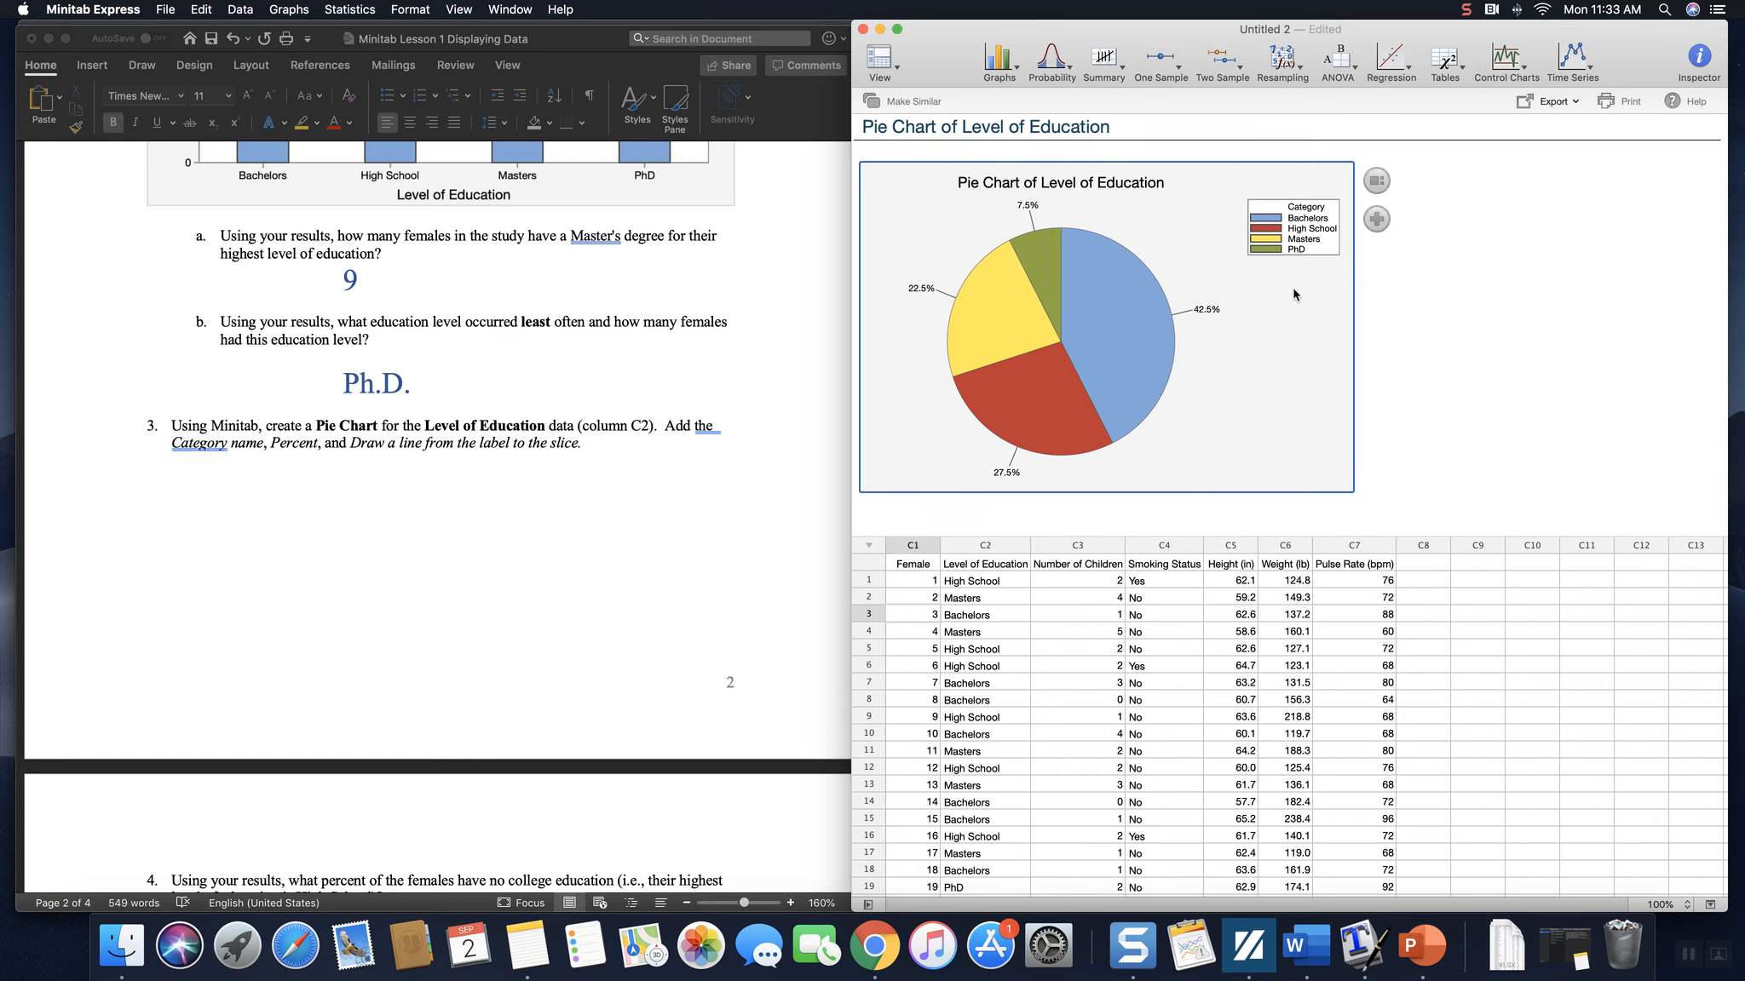
left_click(1377, 219)
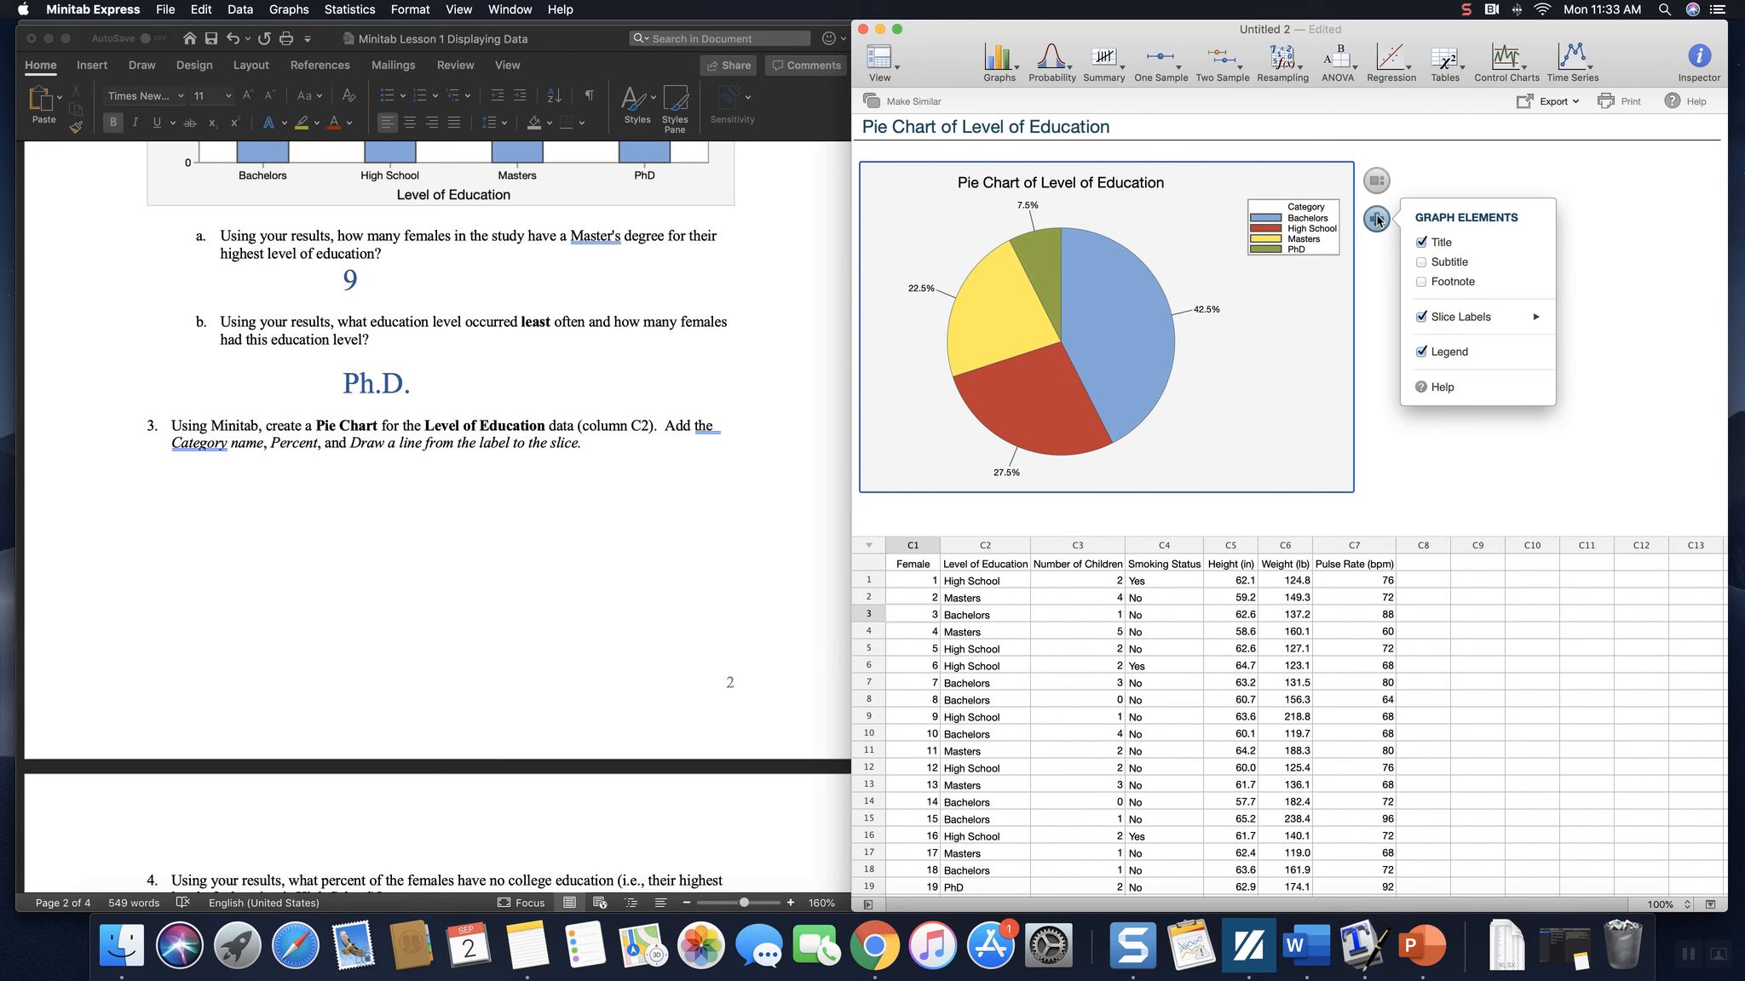
left_click(1538, 319)
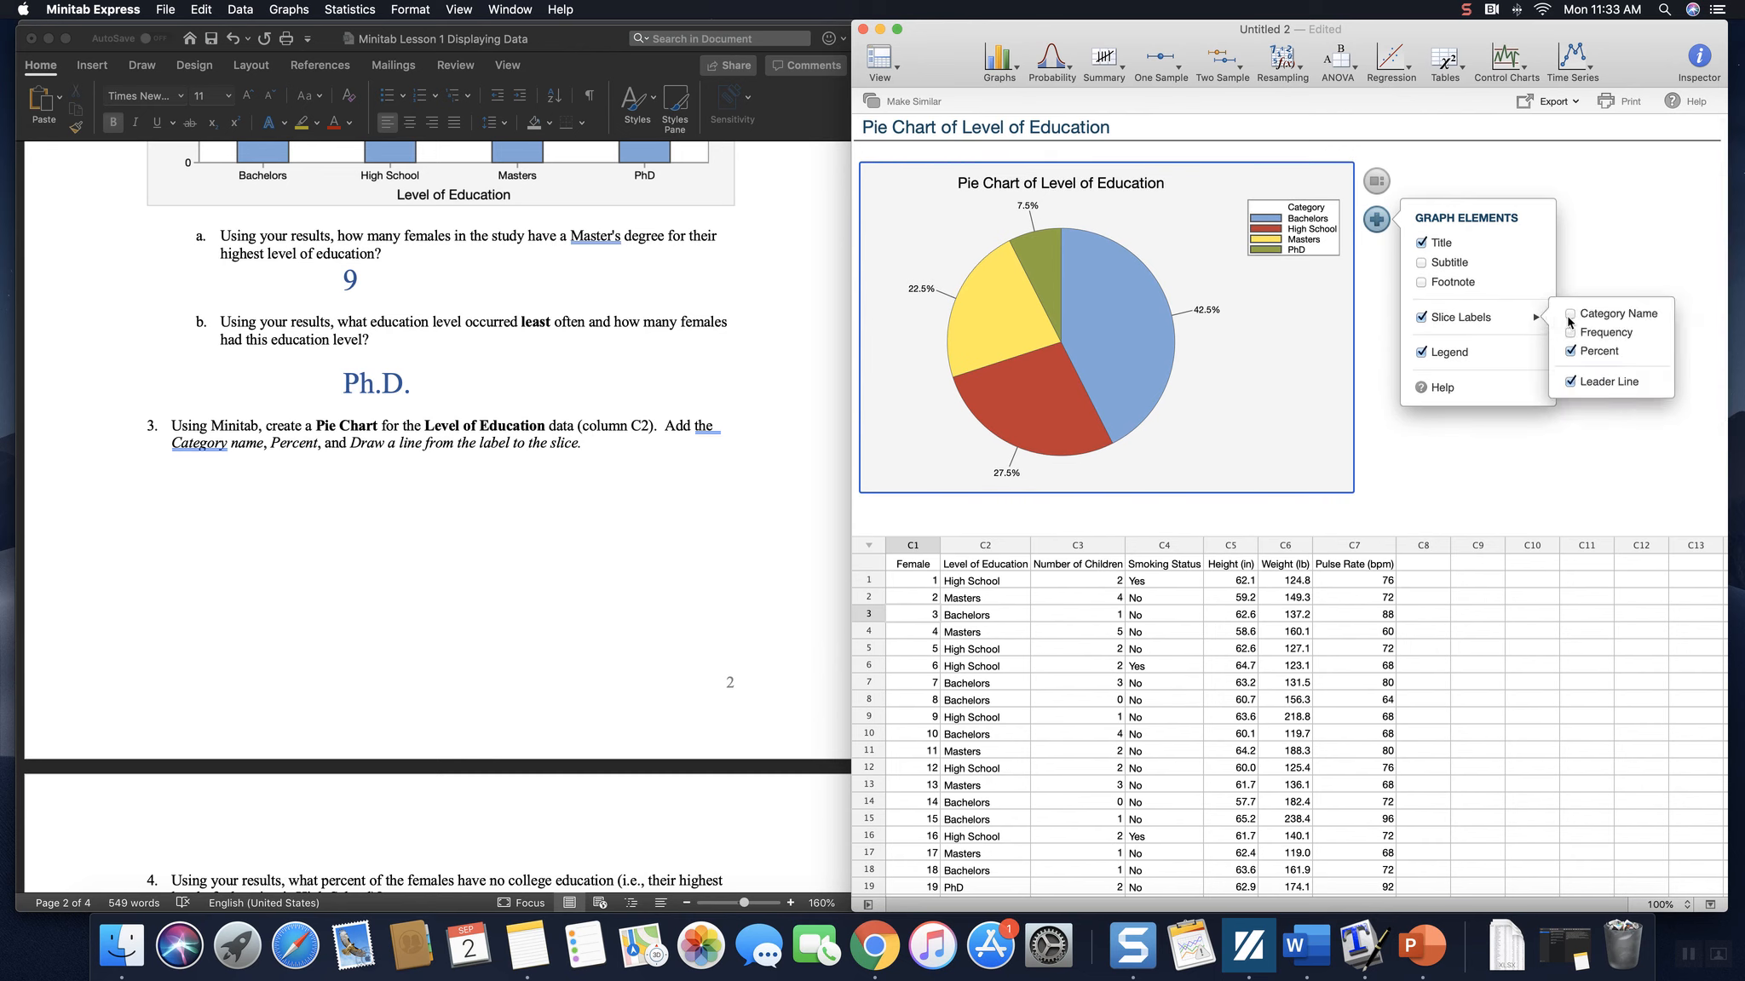
left_click(1570, 314)
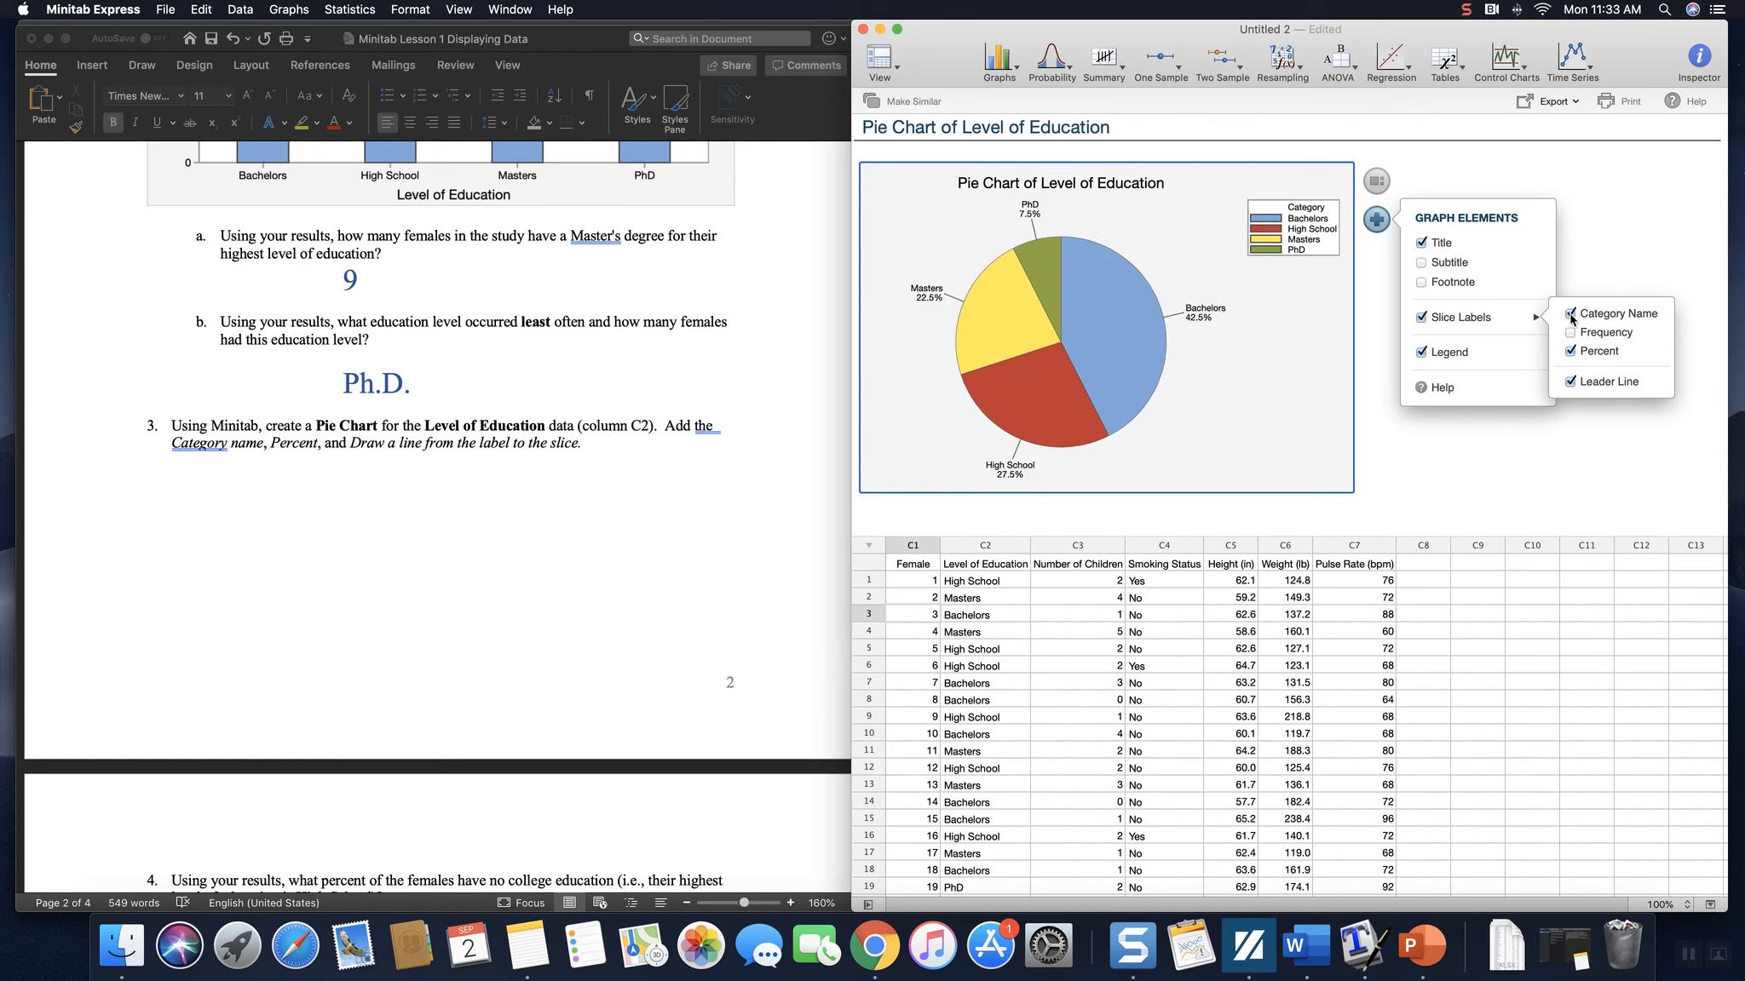
left_click(1572, 334)
left_click(1267, 387)
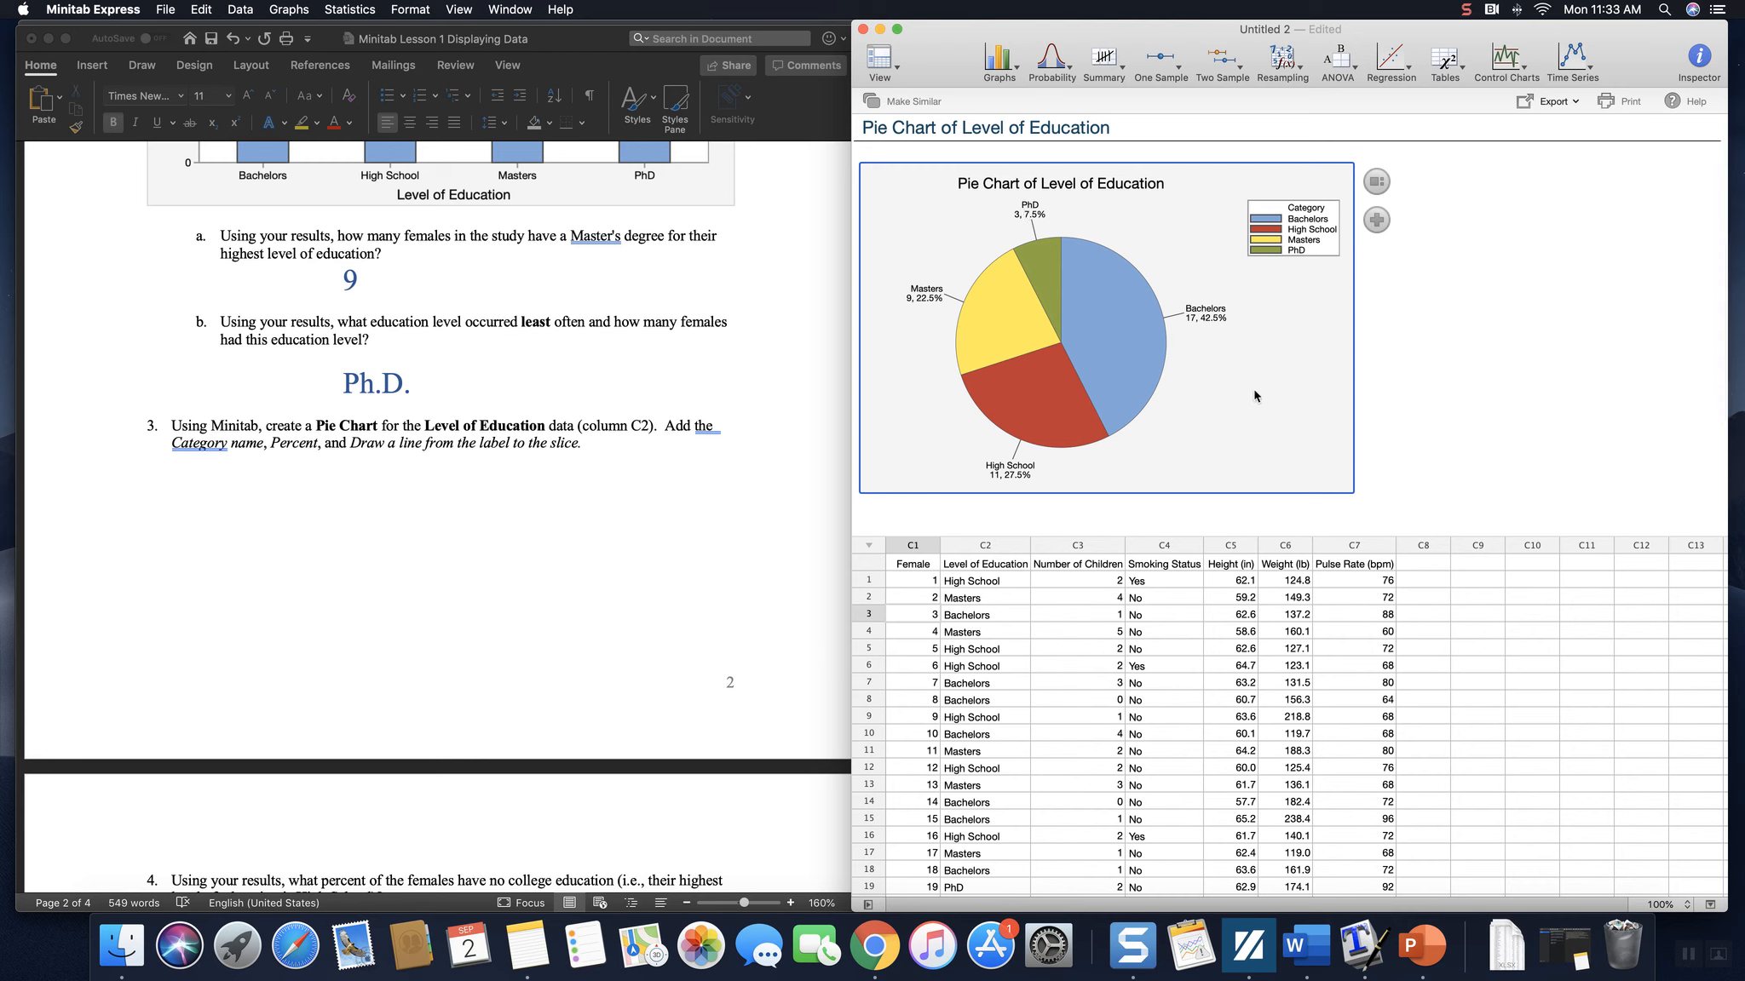
scroll(1133, 341, "up", 1)
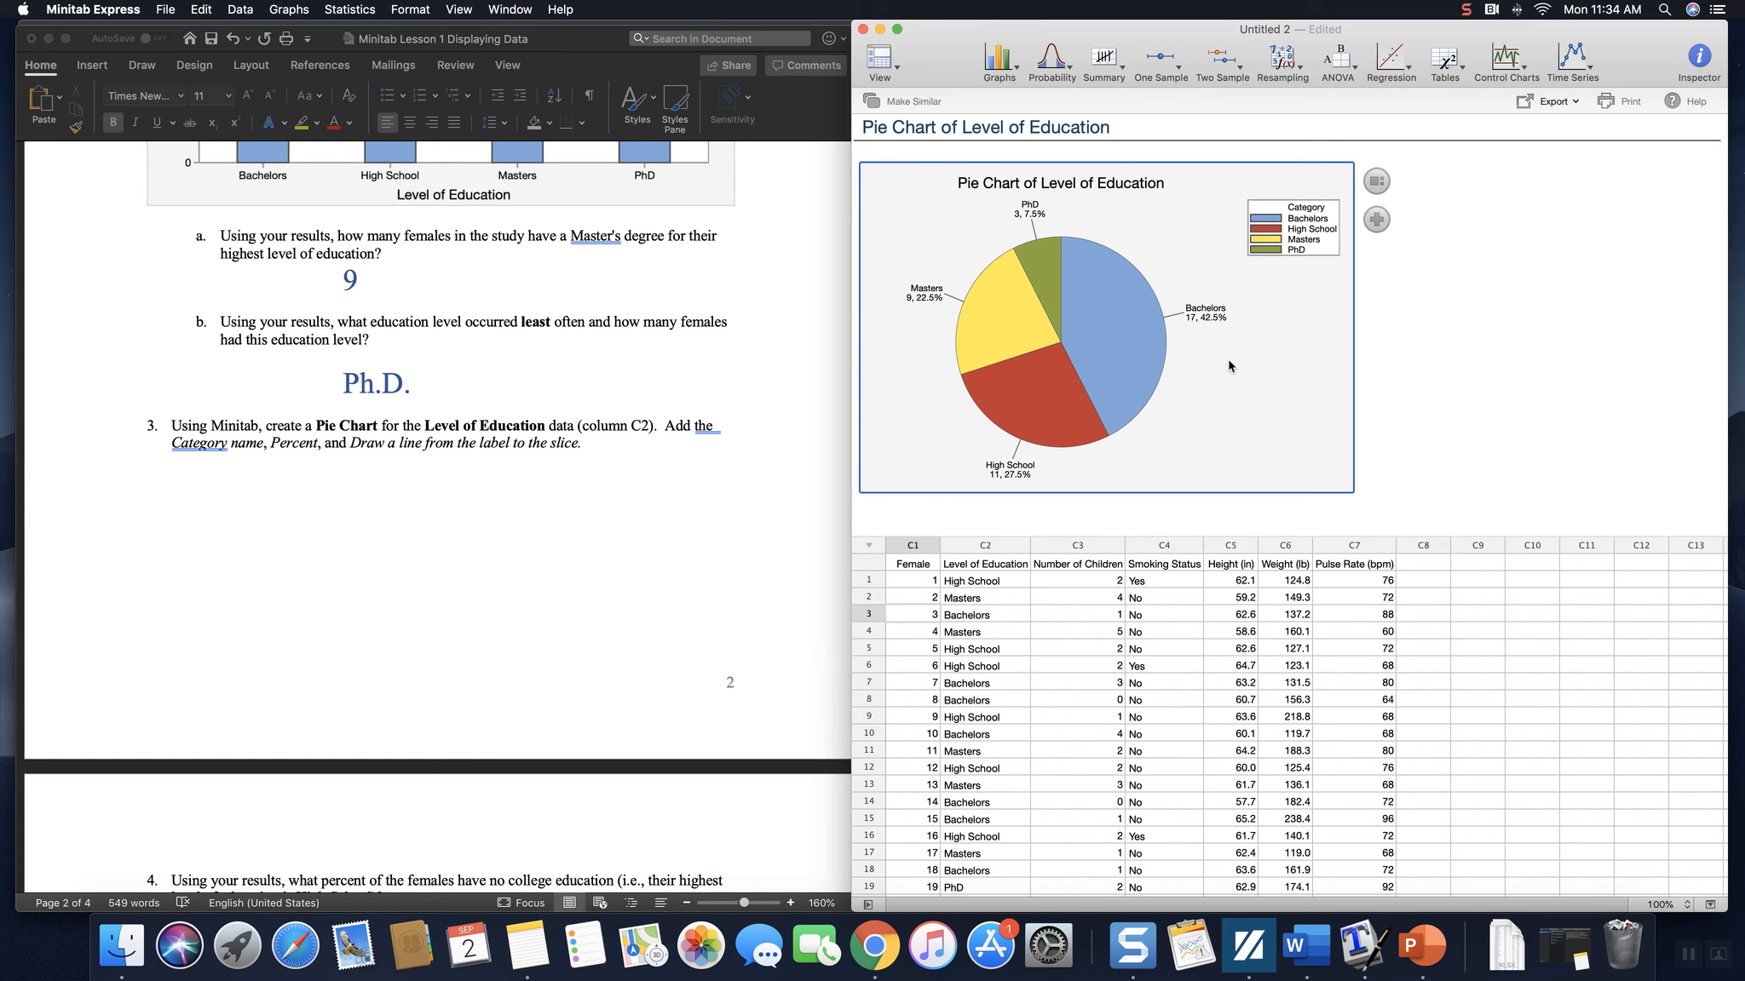
scroll(1214, 357, "up", 1)
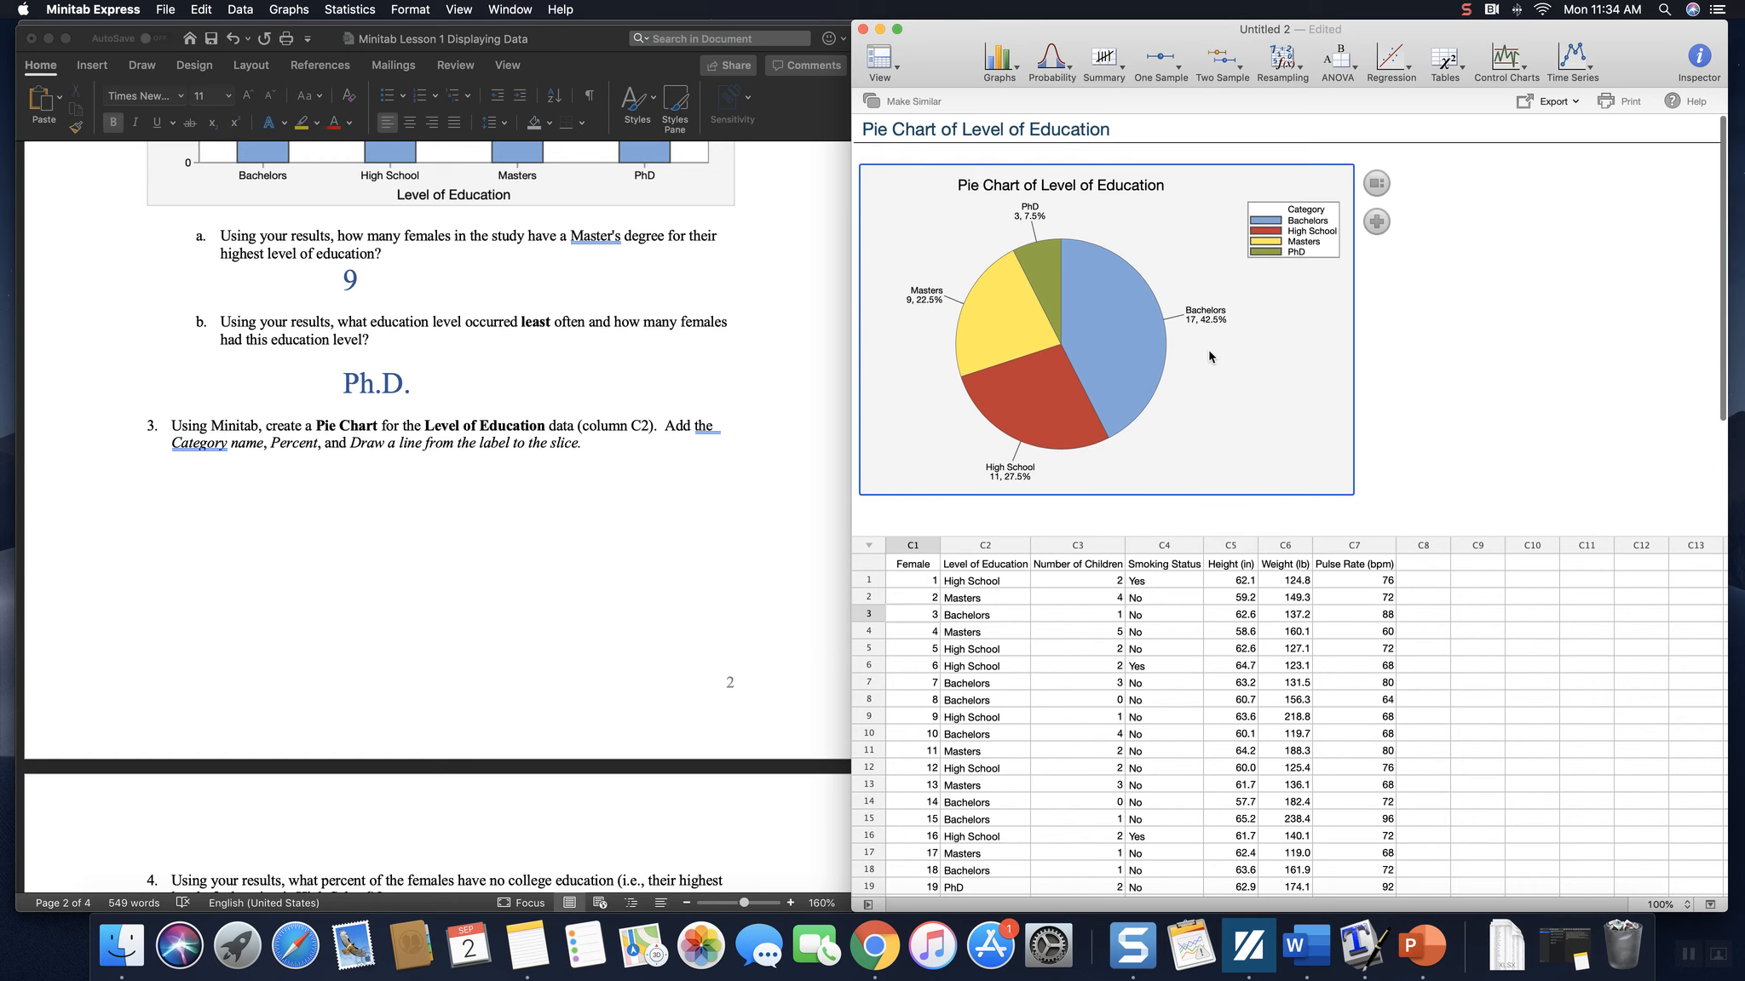
scroll(1235, 373, "down", 1)
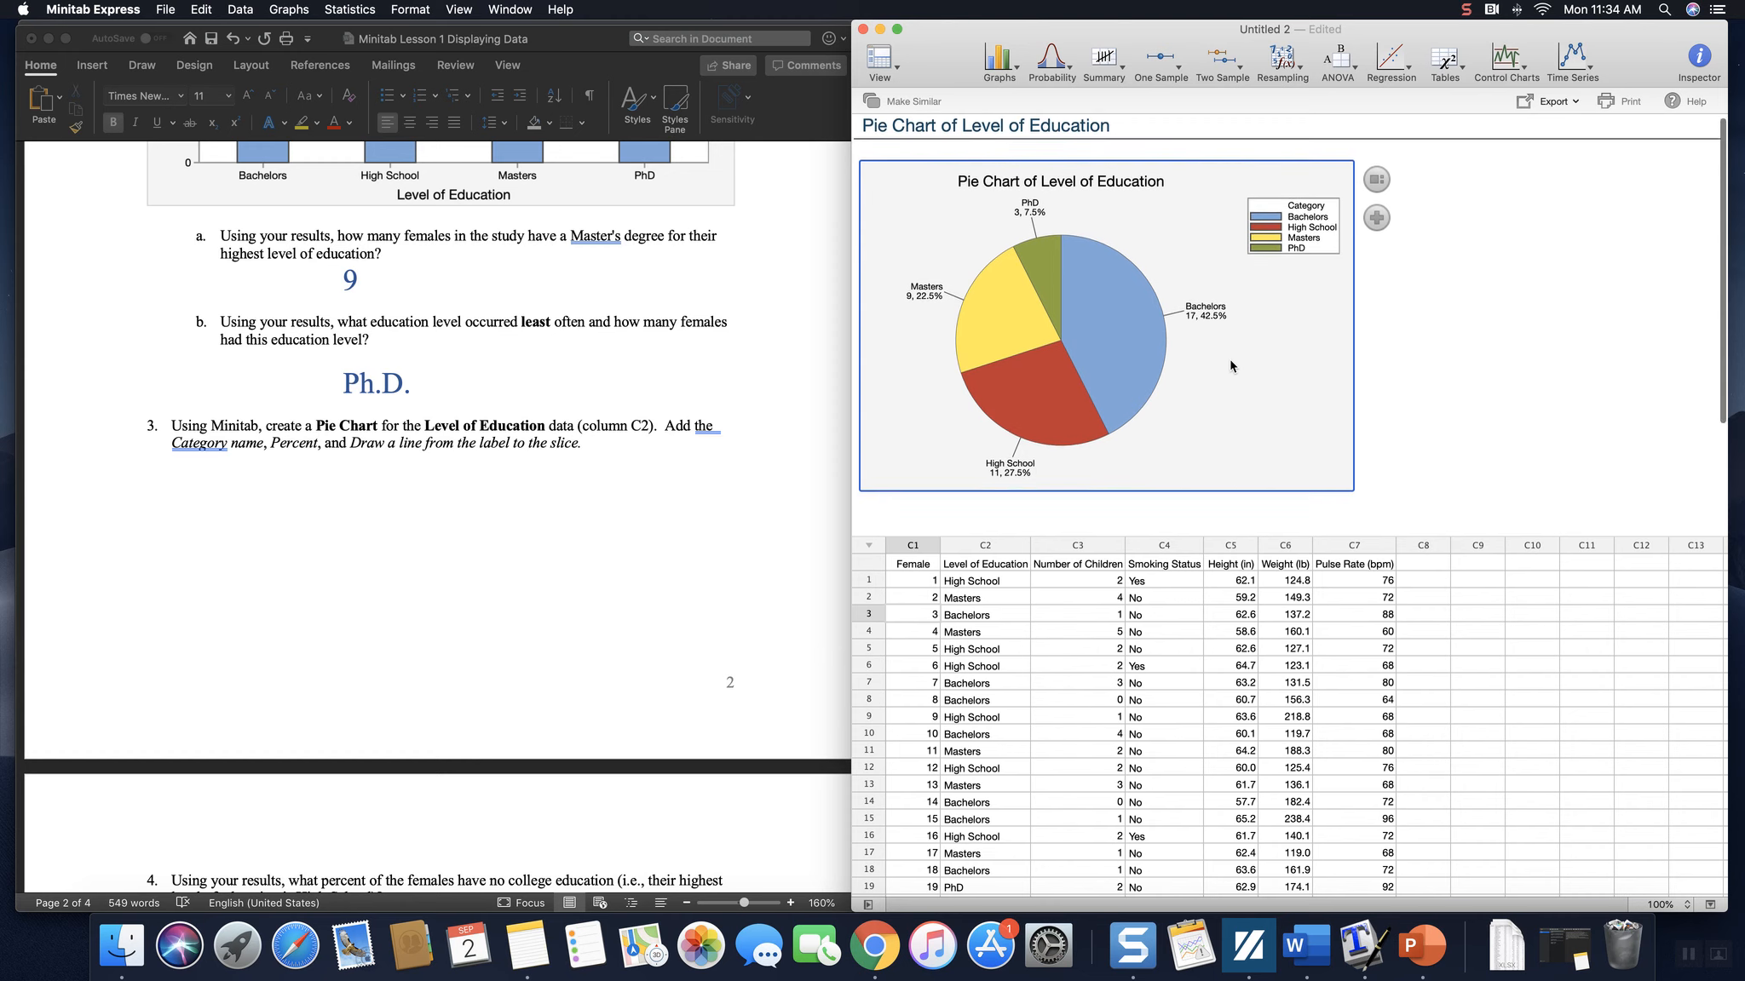
scroll(1230, 367, "down", 1)
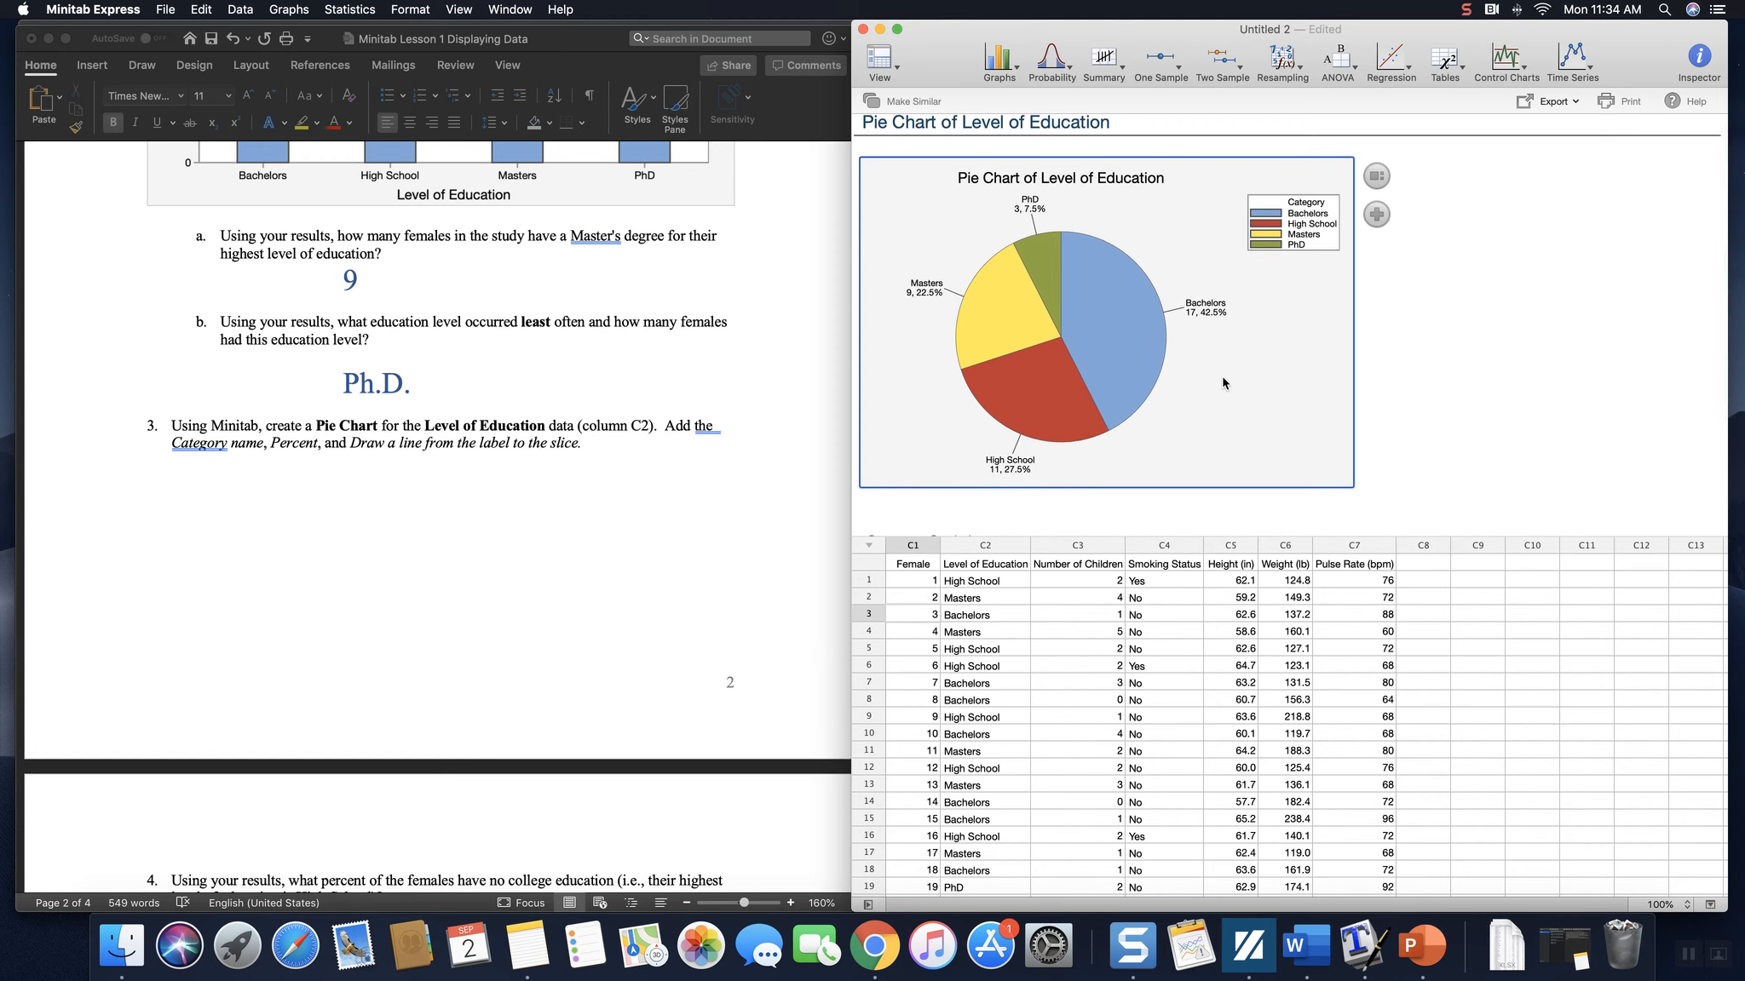
Copy the Level of Education pie chart from Minitab Express and paste it below question 3 in the Word document.
right_click(1218, 374)
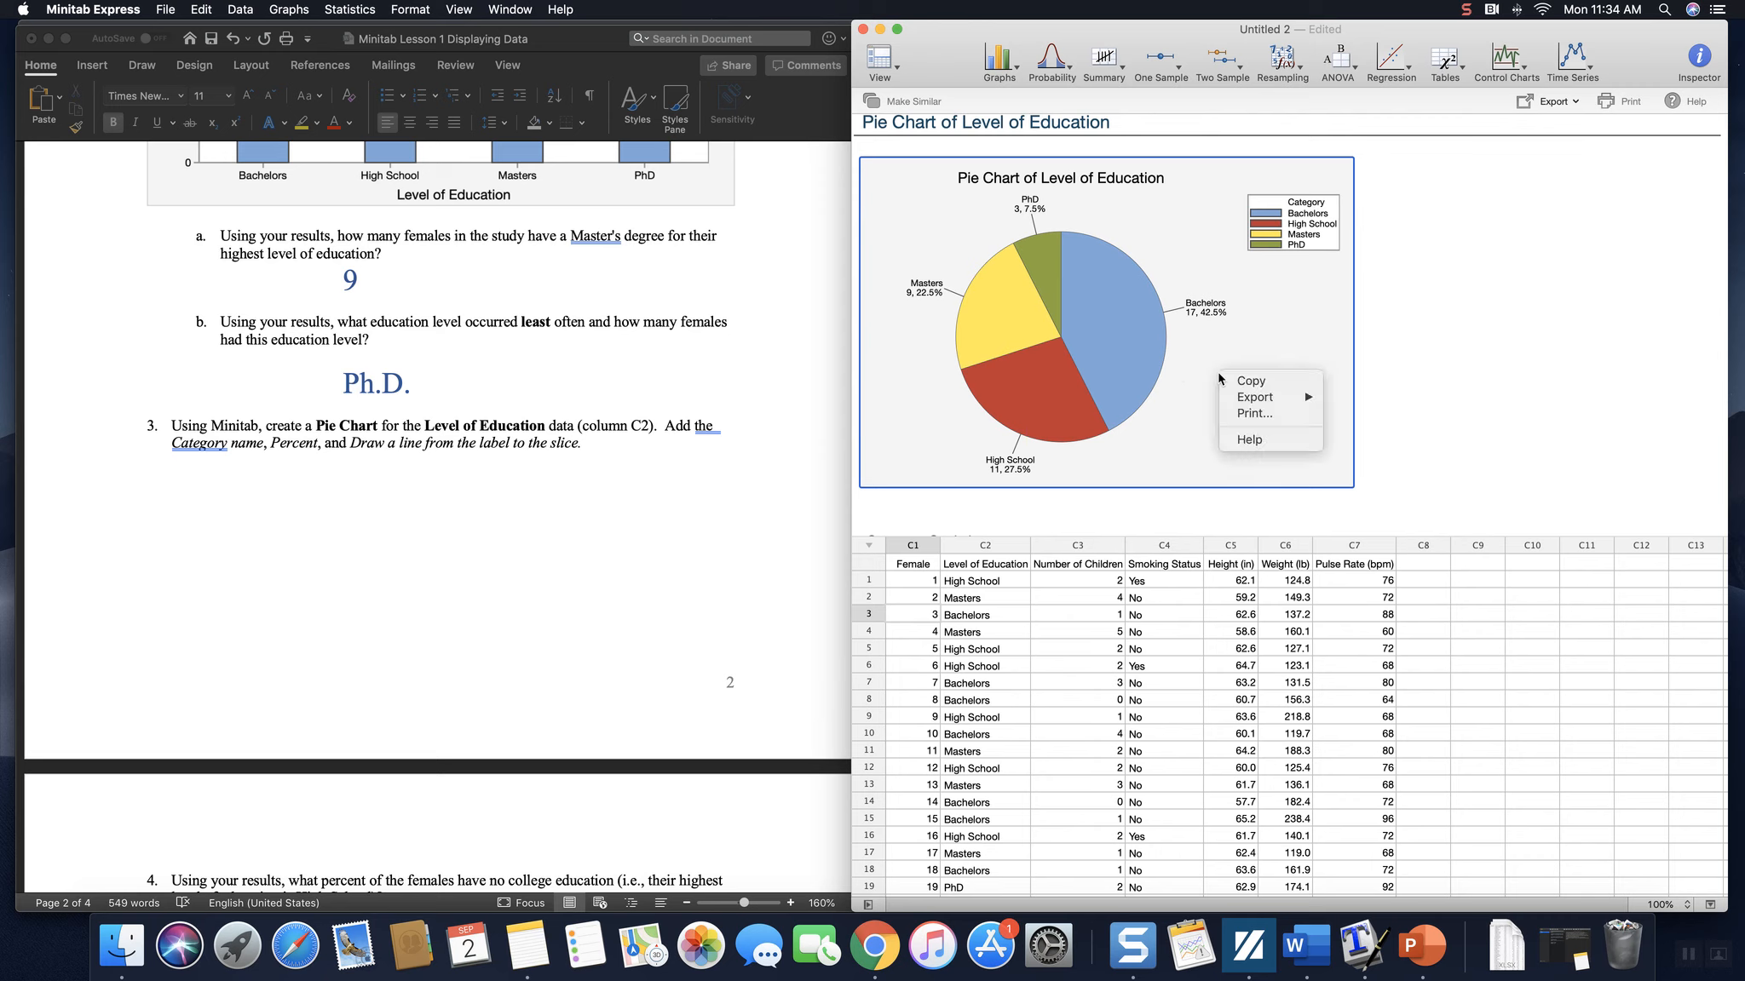
left_click(1256, 384)
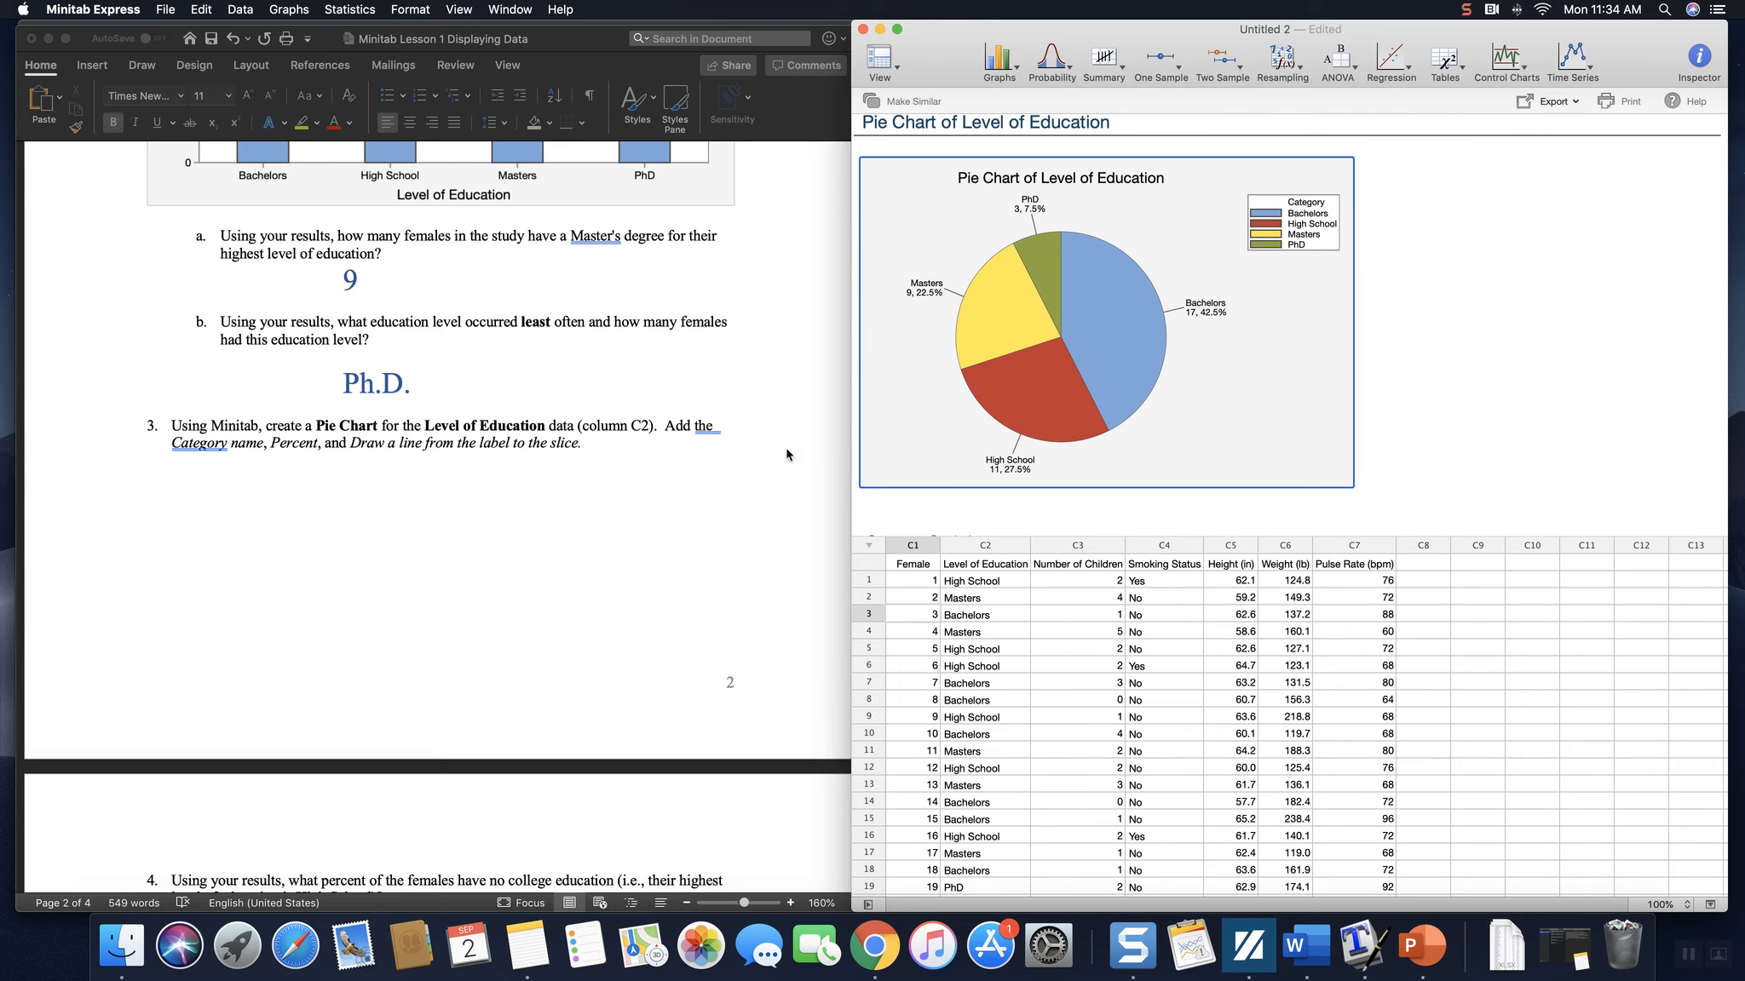
left_click(466, 488)
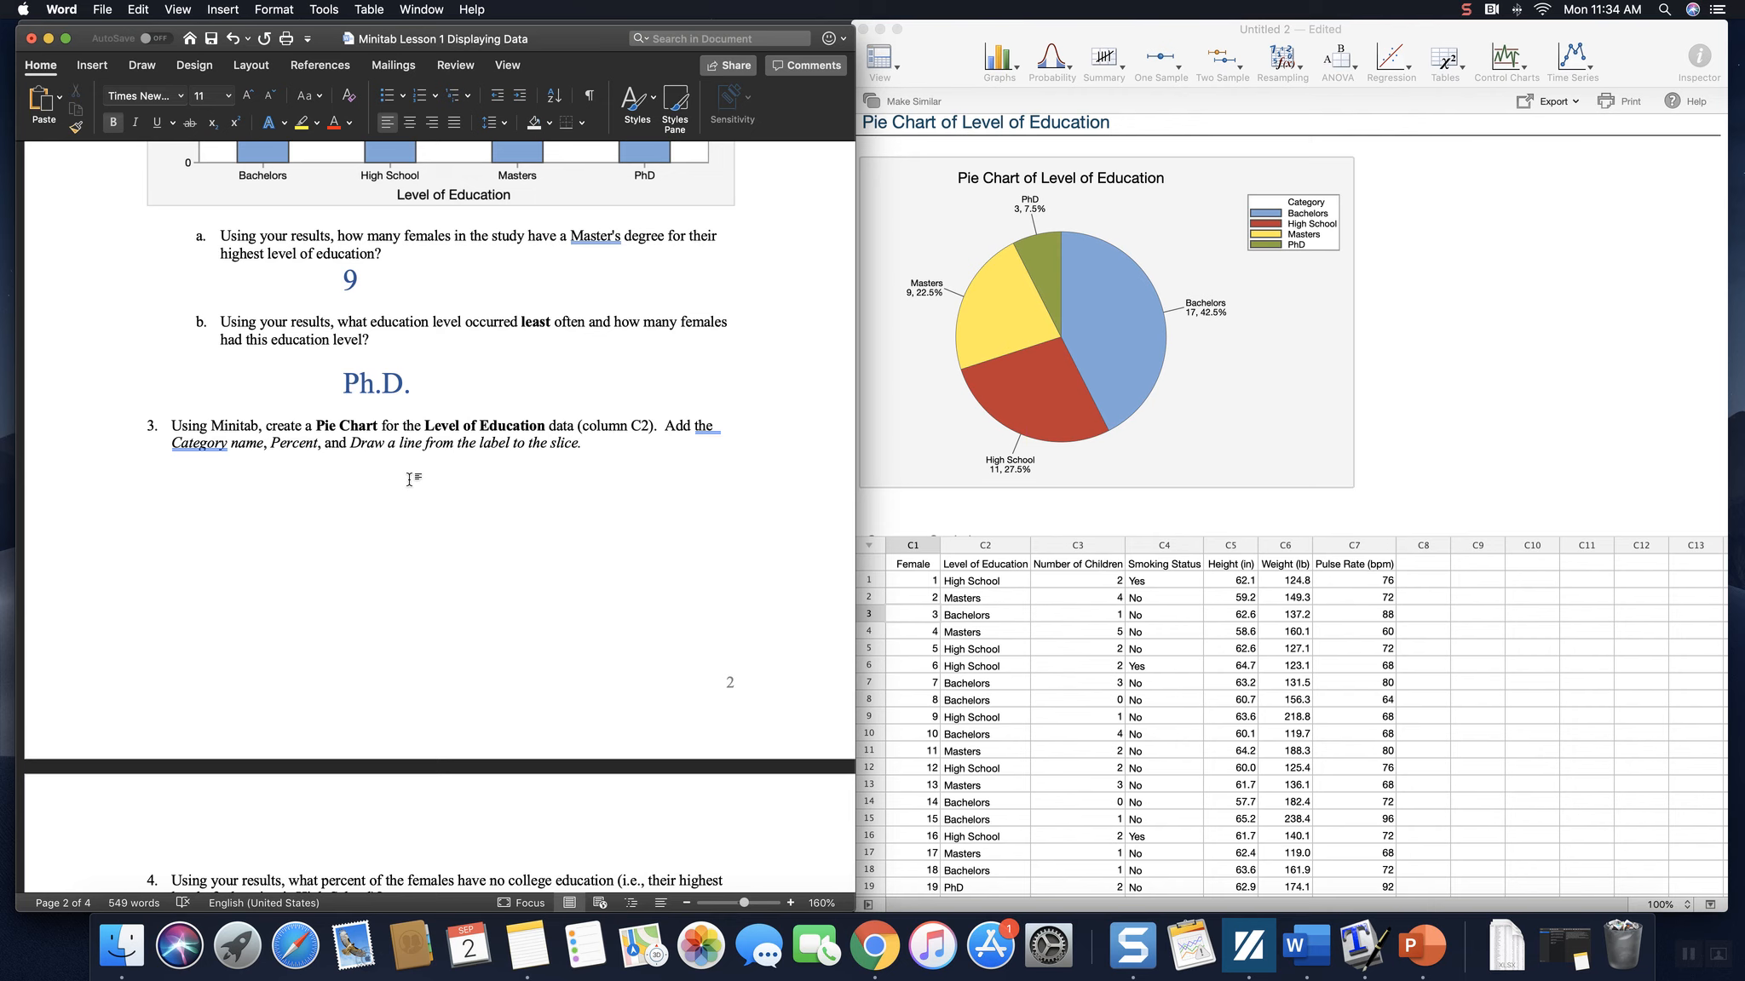
key("super+v")
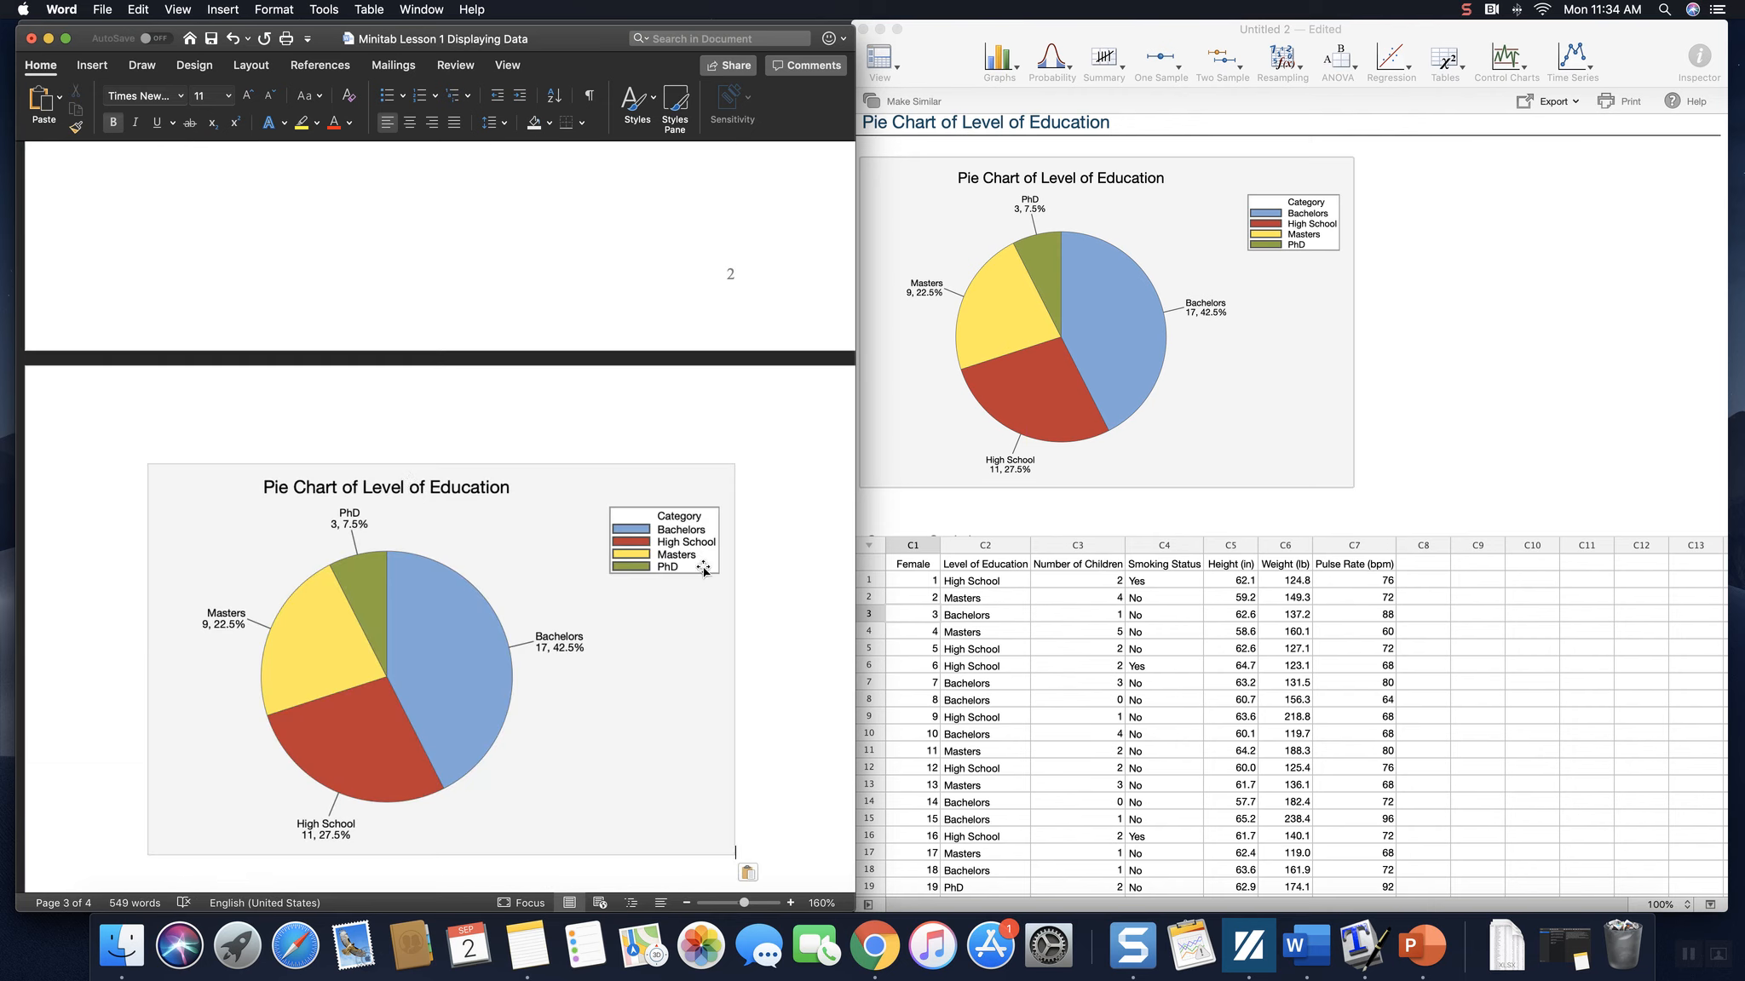
Delete the extra blank lines between the pasted pie chart and question 4.
scroll(742, 567, "down", 3)
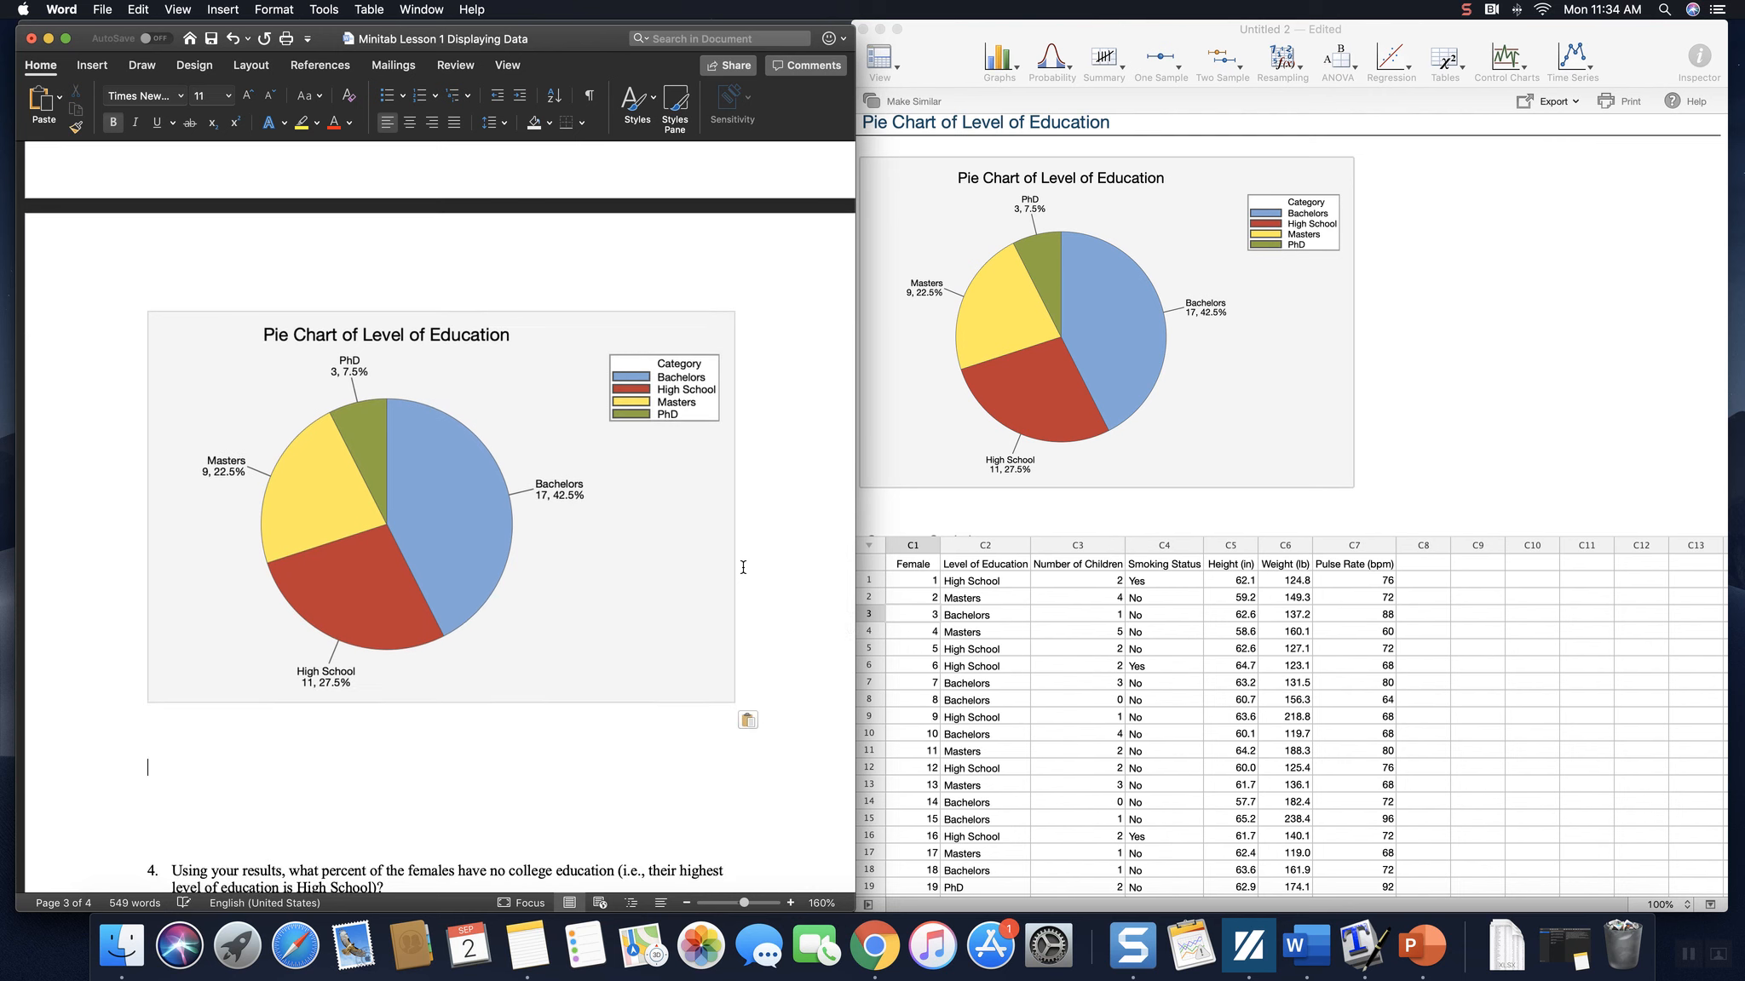
key("Down")
key("BackSpace")
key("BackSpace")
key("BackSpace")
key("BackSpace")
key("BackSpace")
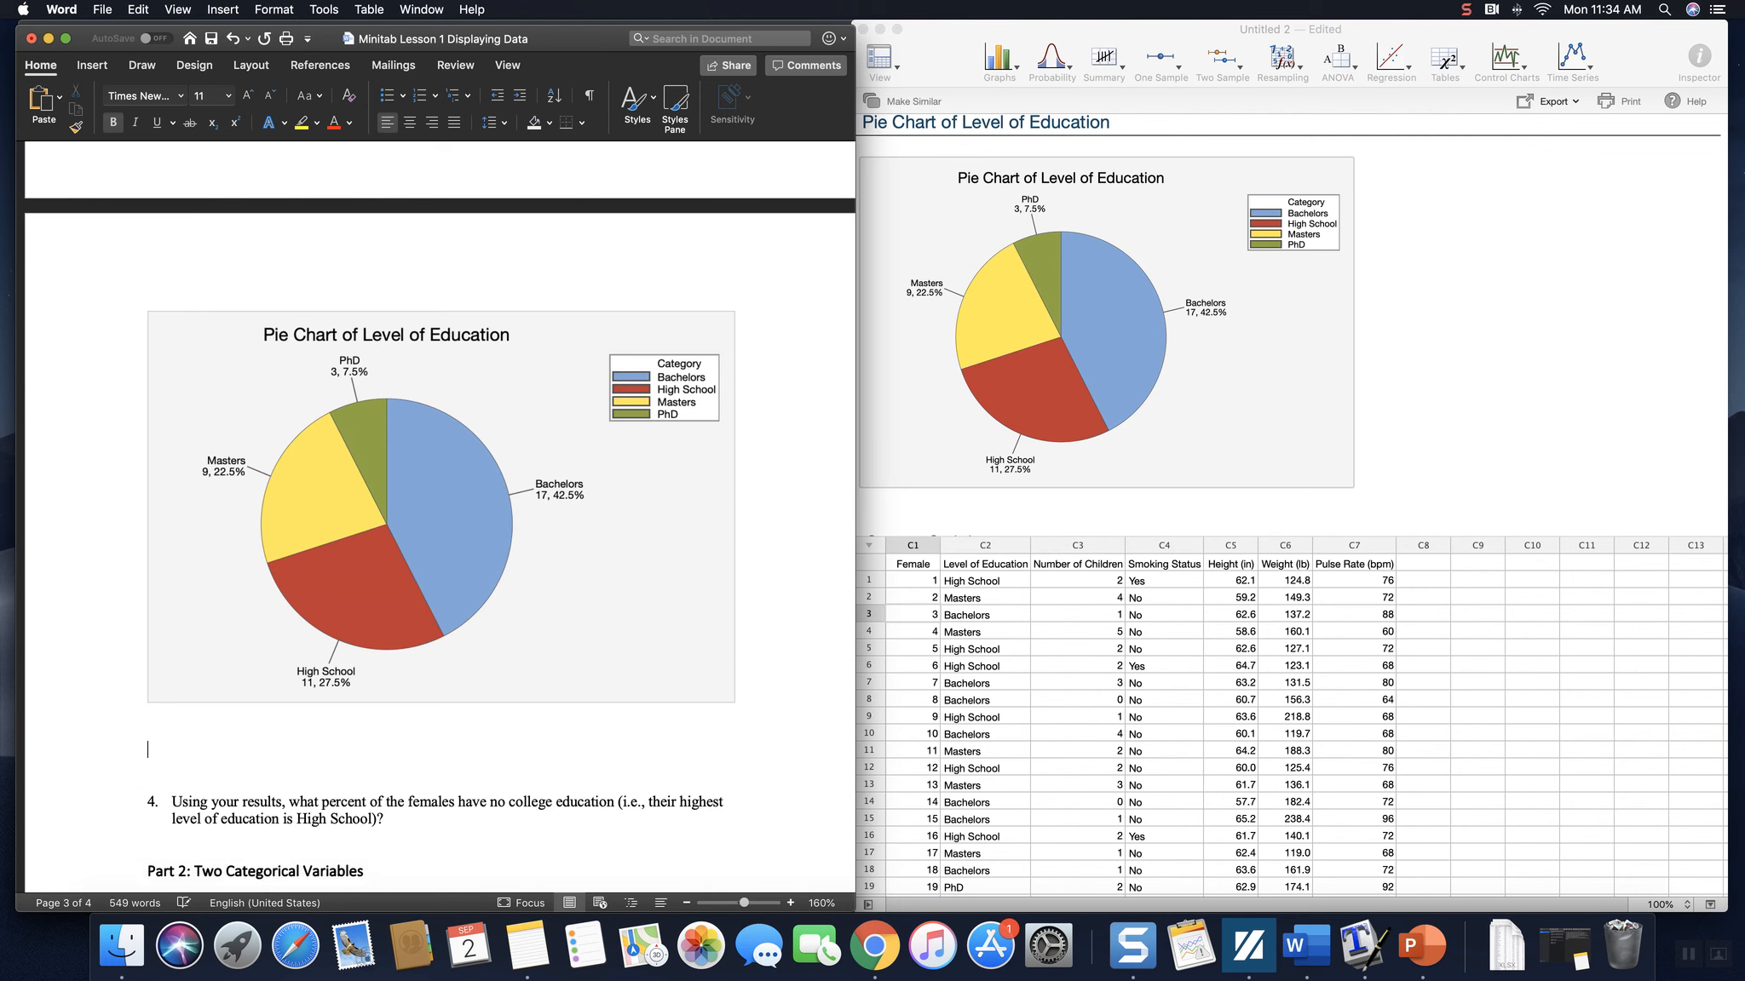
key("BackSpace")
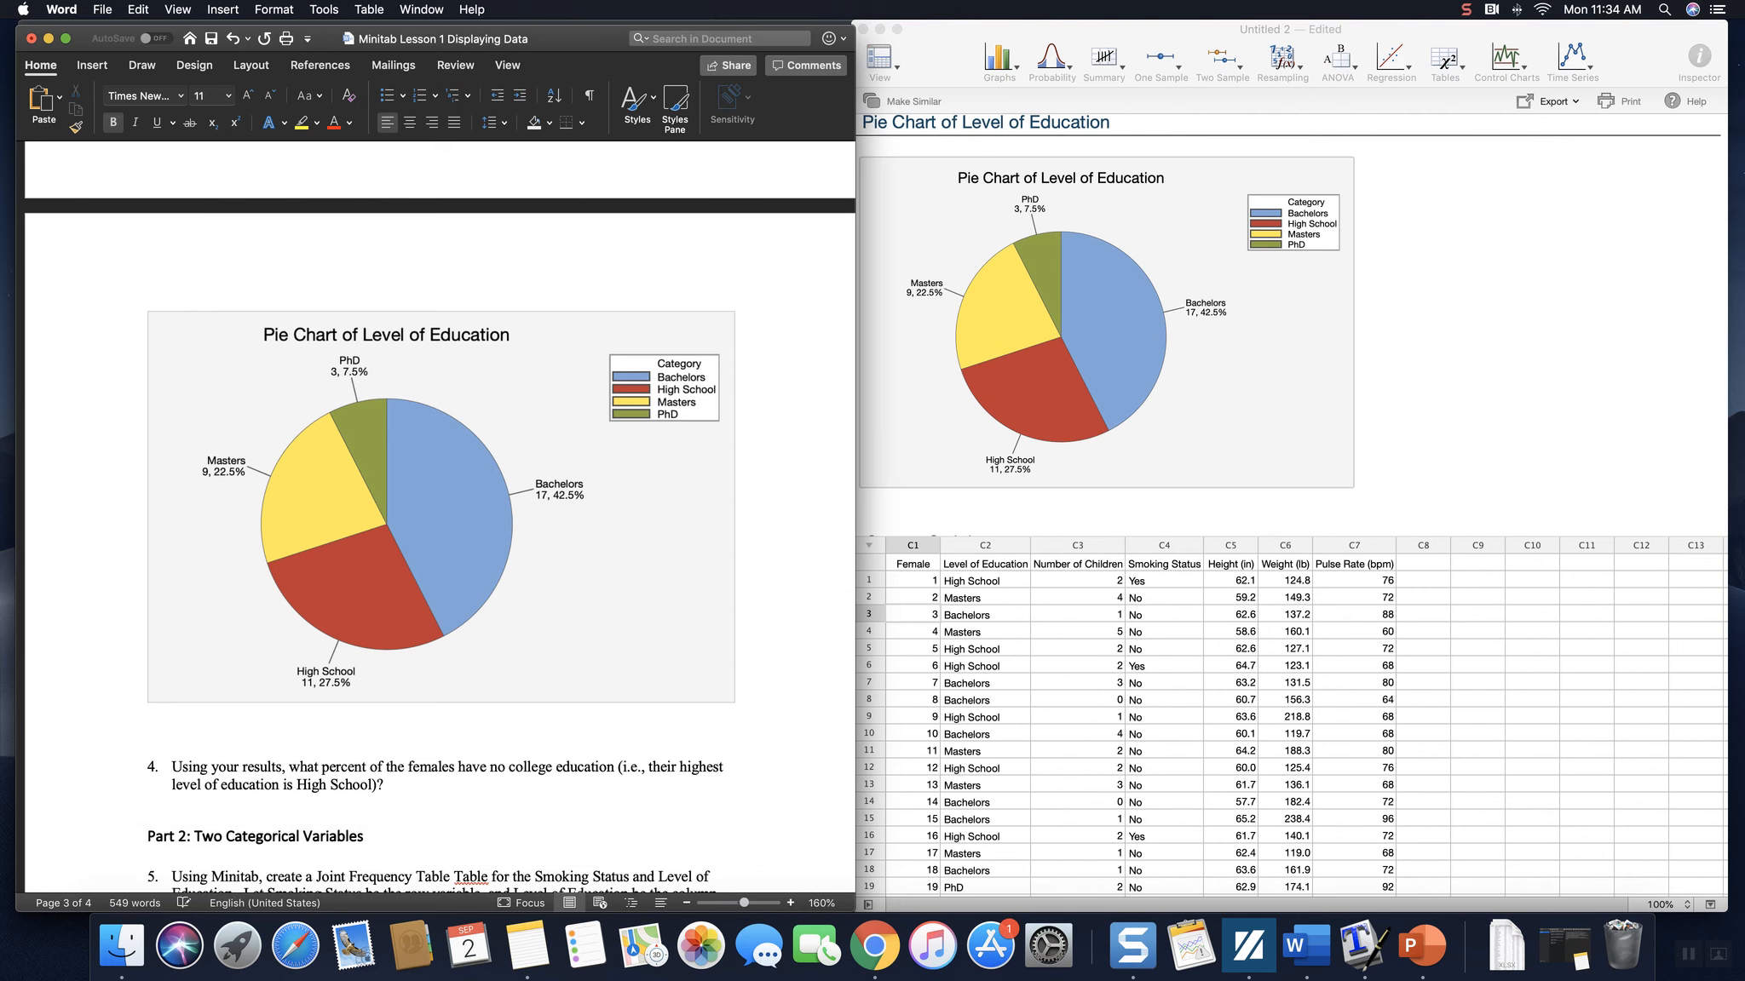
Enter 27.5% as the indented answer below question 4 about females with no college education.
scroll(312, 636, "down", 4)
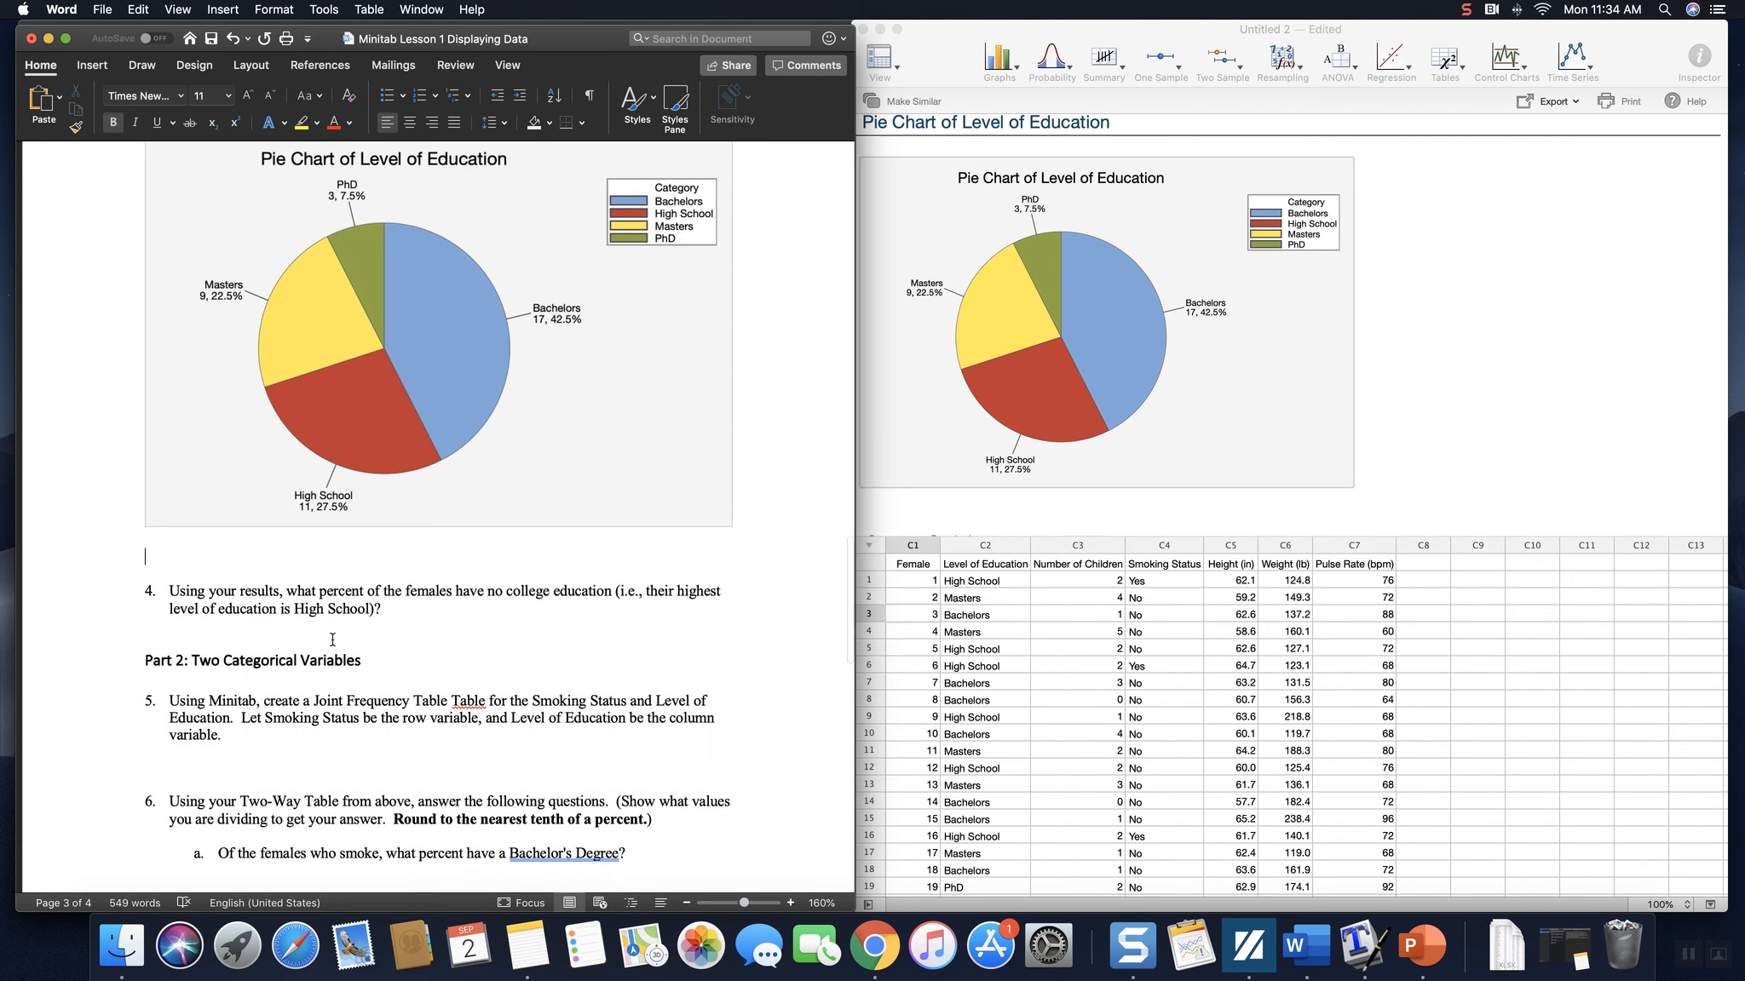
left_click(400, 623)
key("Tab")
key("Tab")
key("Tab")
key("Tab")
key("Tab")
key("Tab")
type("27.5%")
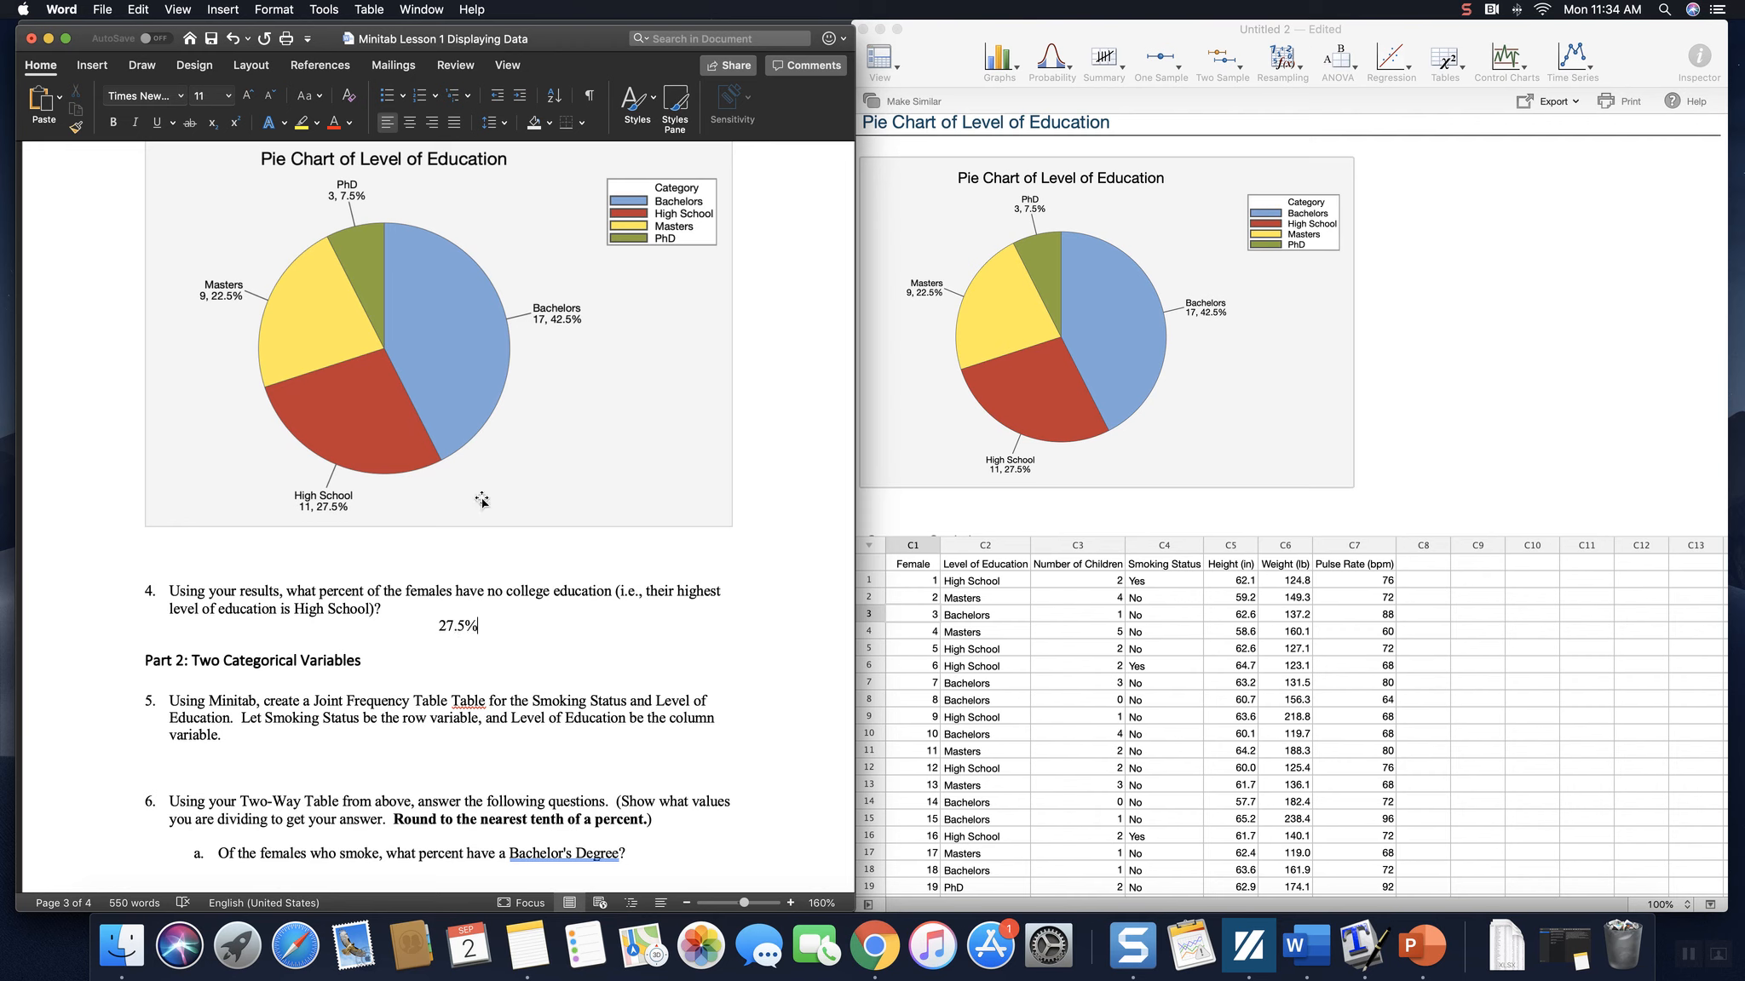
Delete the duplicated word "Table" from the text of question 5.
scroll(582, 634, "down", 1)
scroll(582, 635, "down", 4)
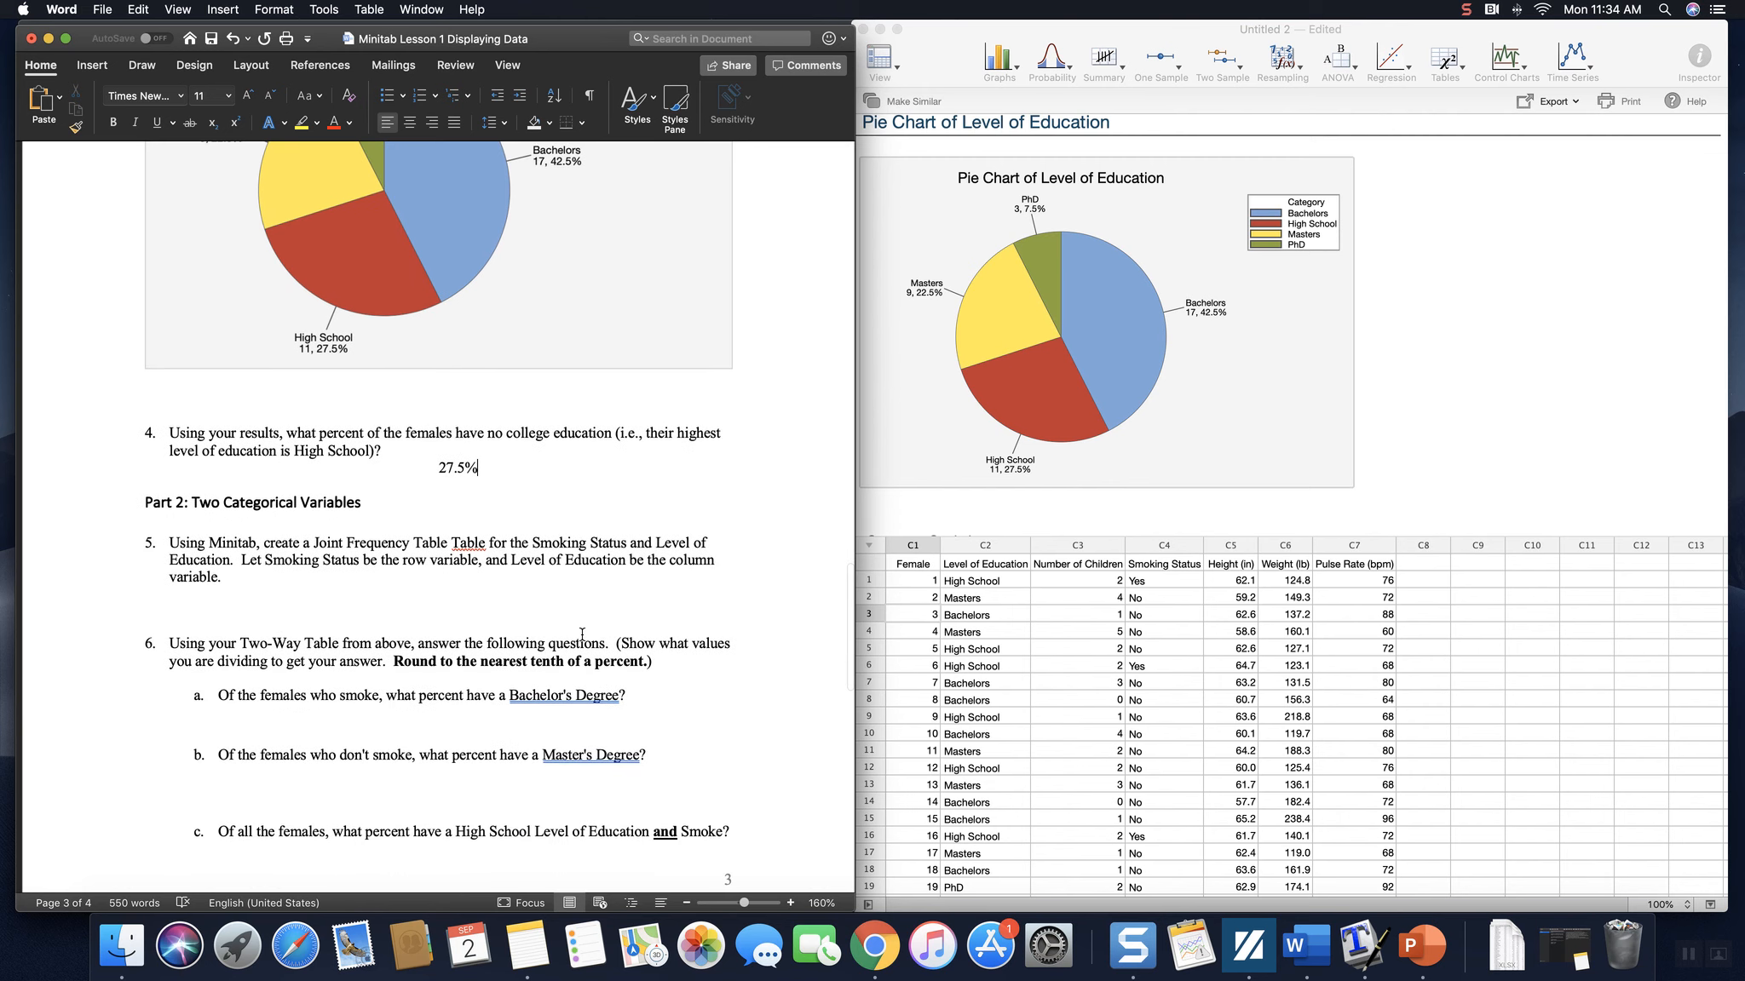
scroll(468, 546, "up", 1)
double_click(463, 547)
key("BackSpace")
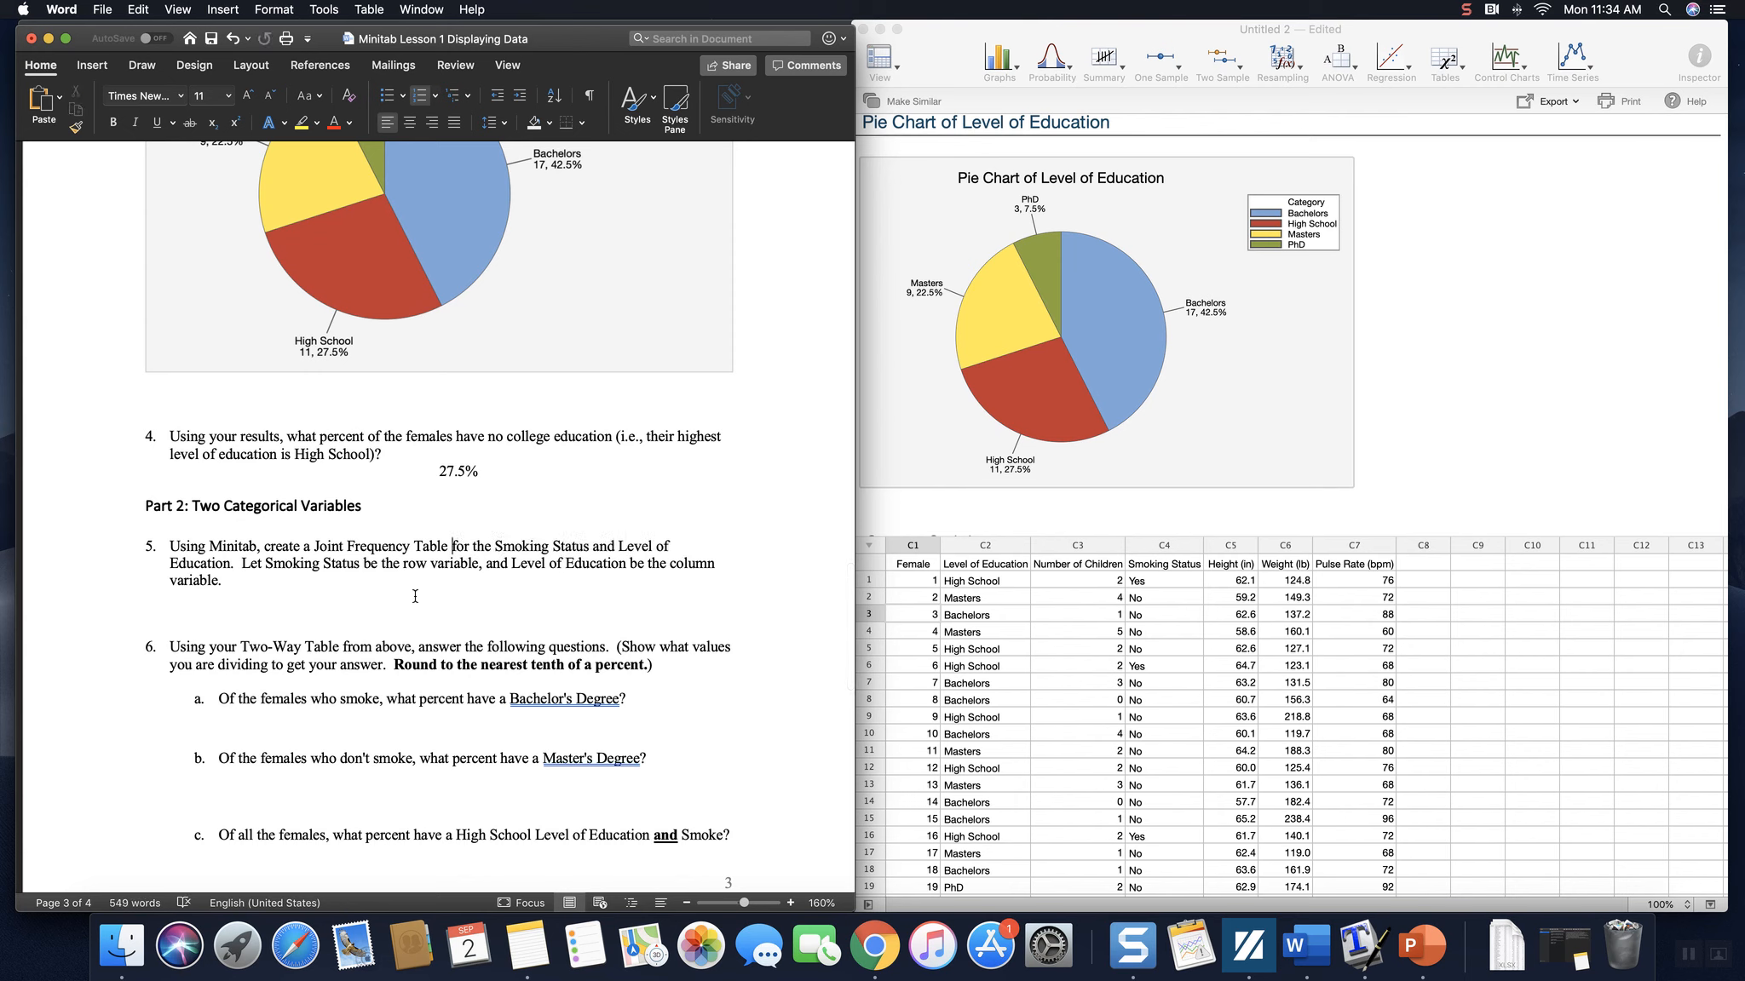
Create a Cross Tabulation of raw data in Minitab Express with Smoking Status as rows and Level of Education as columns, showing counts only.
scroll(415, 597, "down", 5)
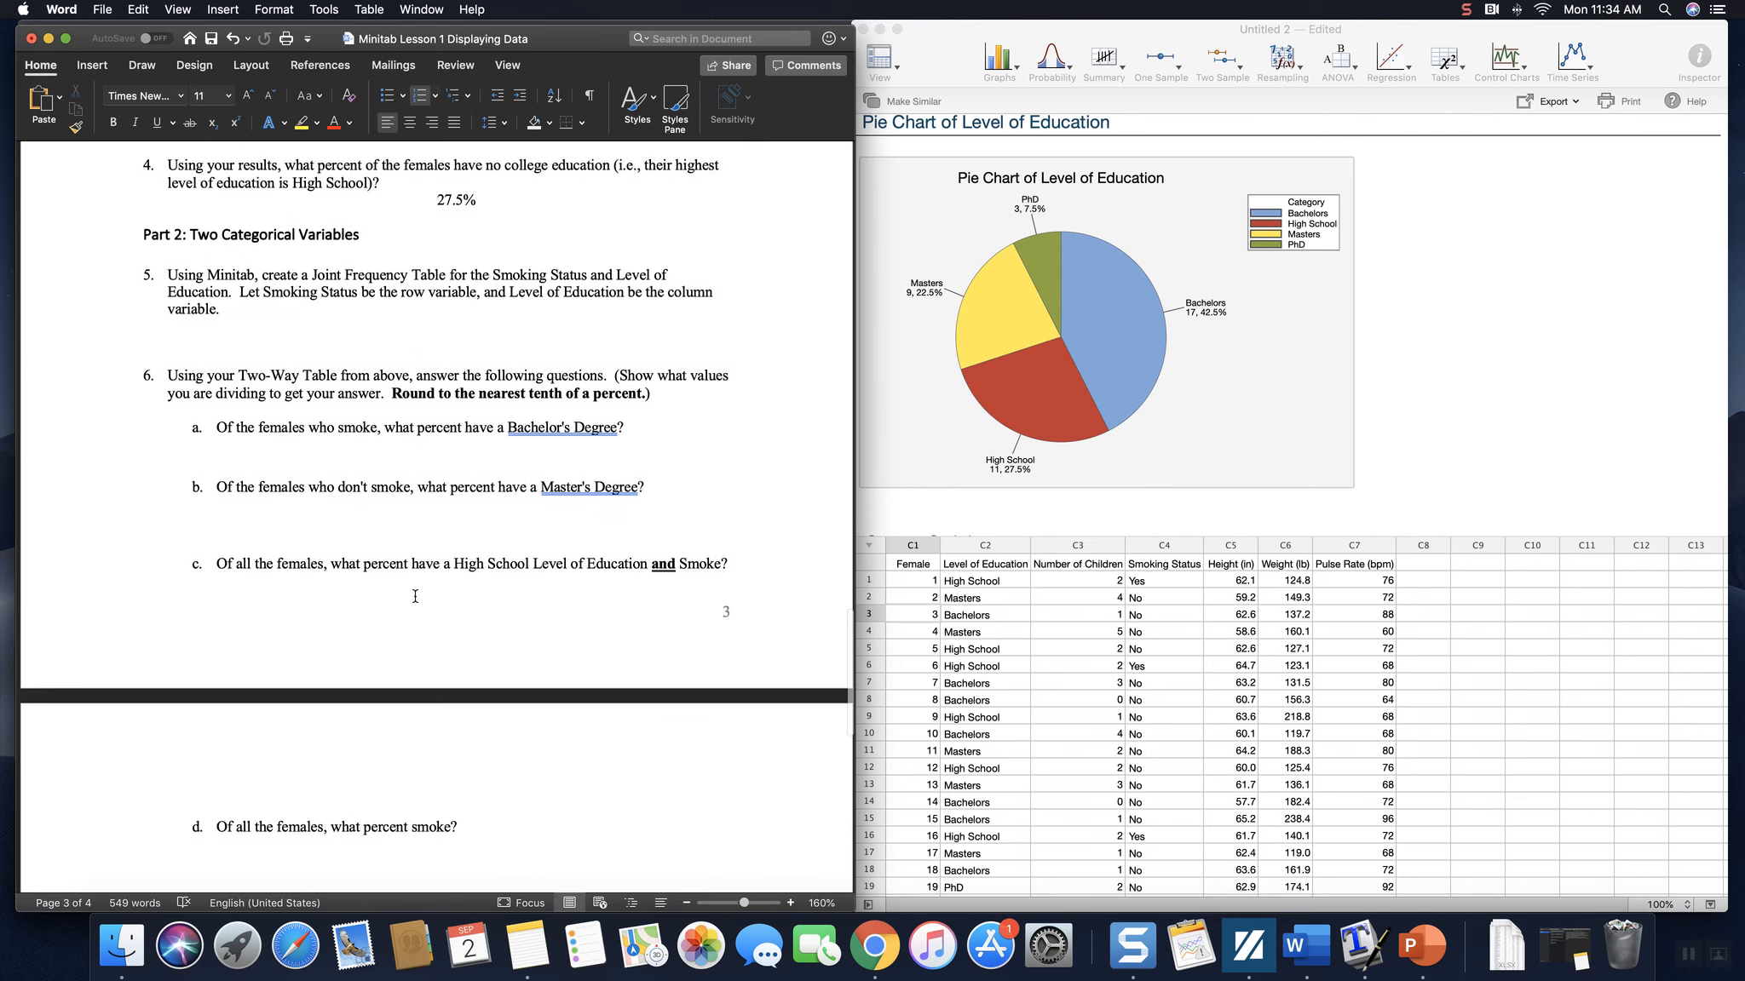
scroll(415, 600, "down", 1)
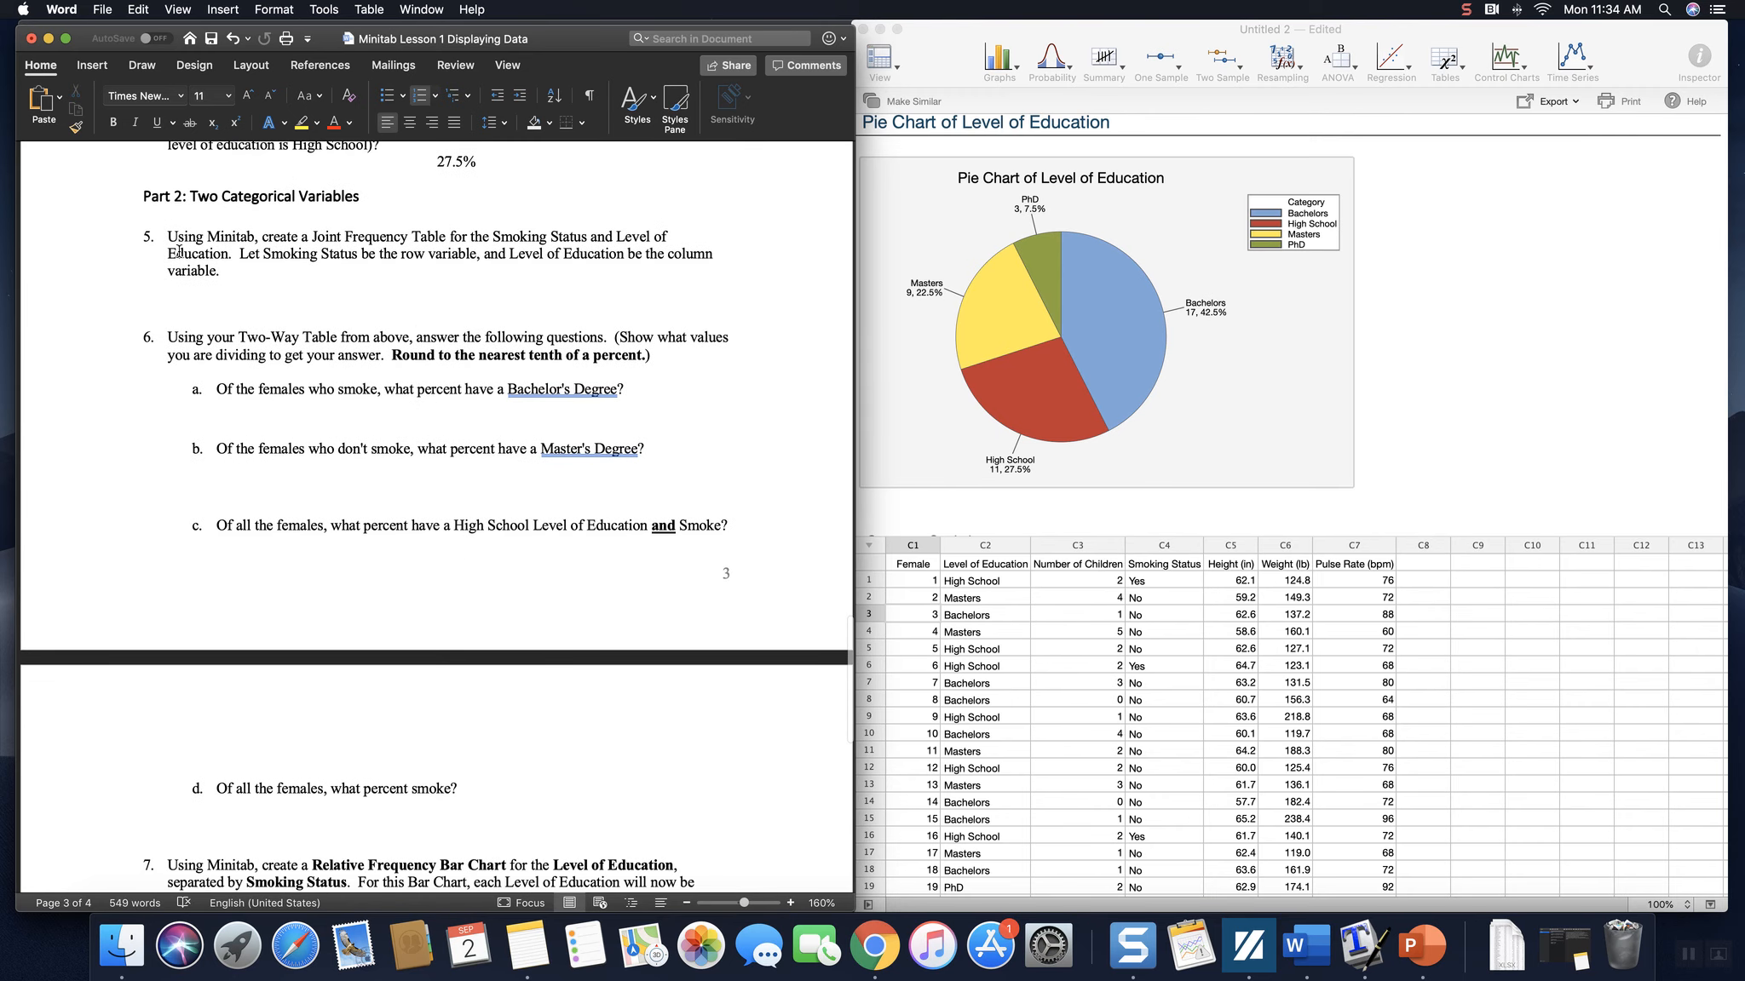
left_click(216, 304)
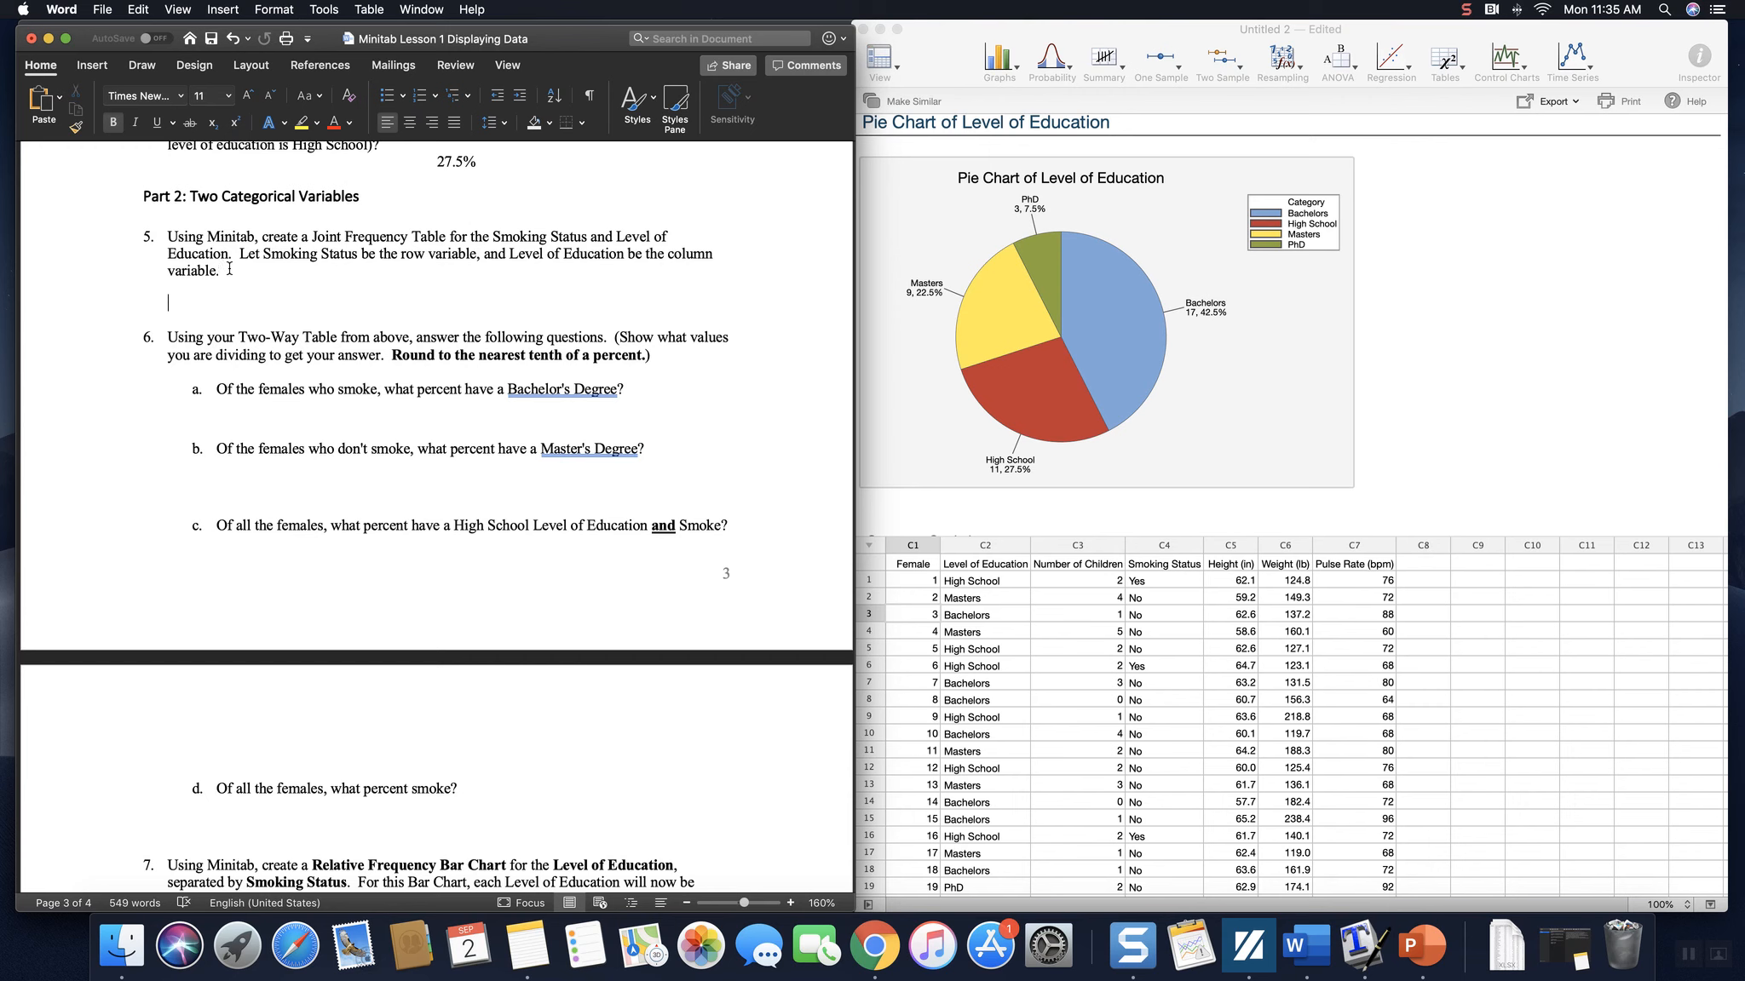
left_click(1540, 357)
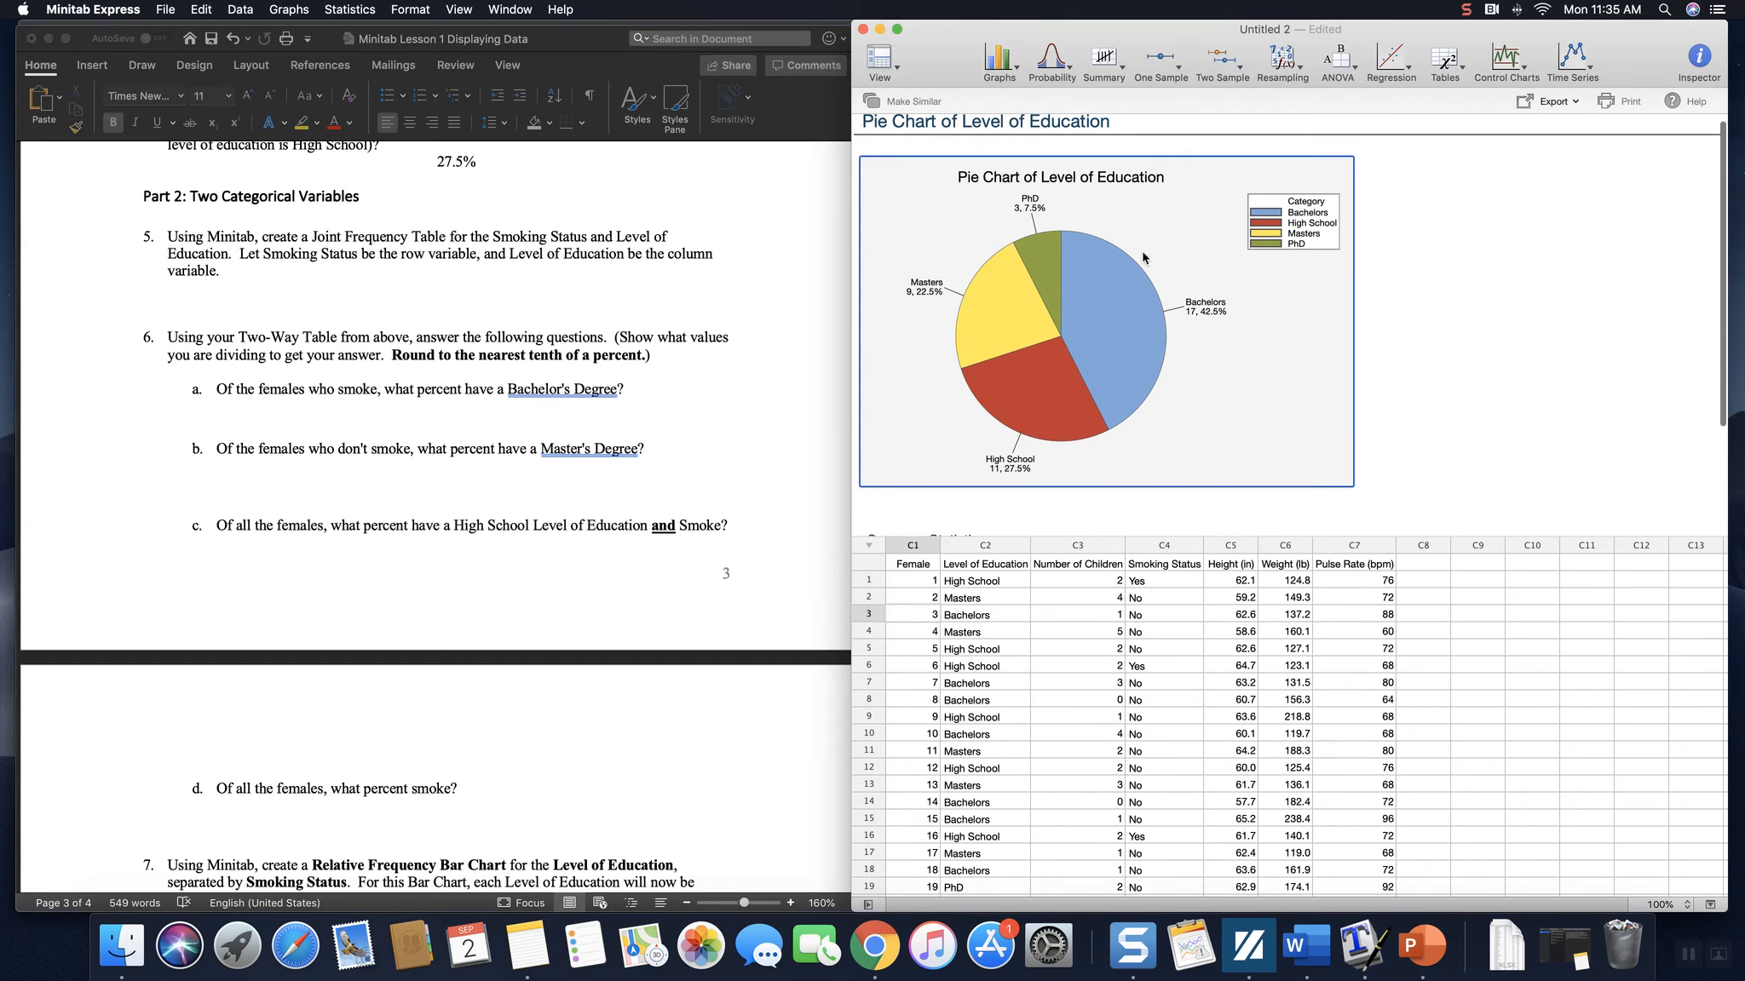
left_click(1462, 72)
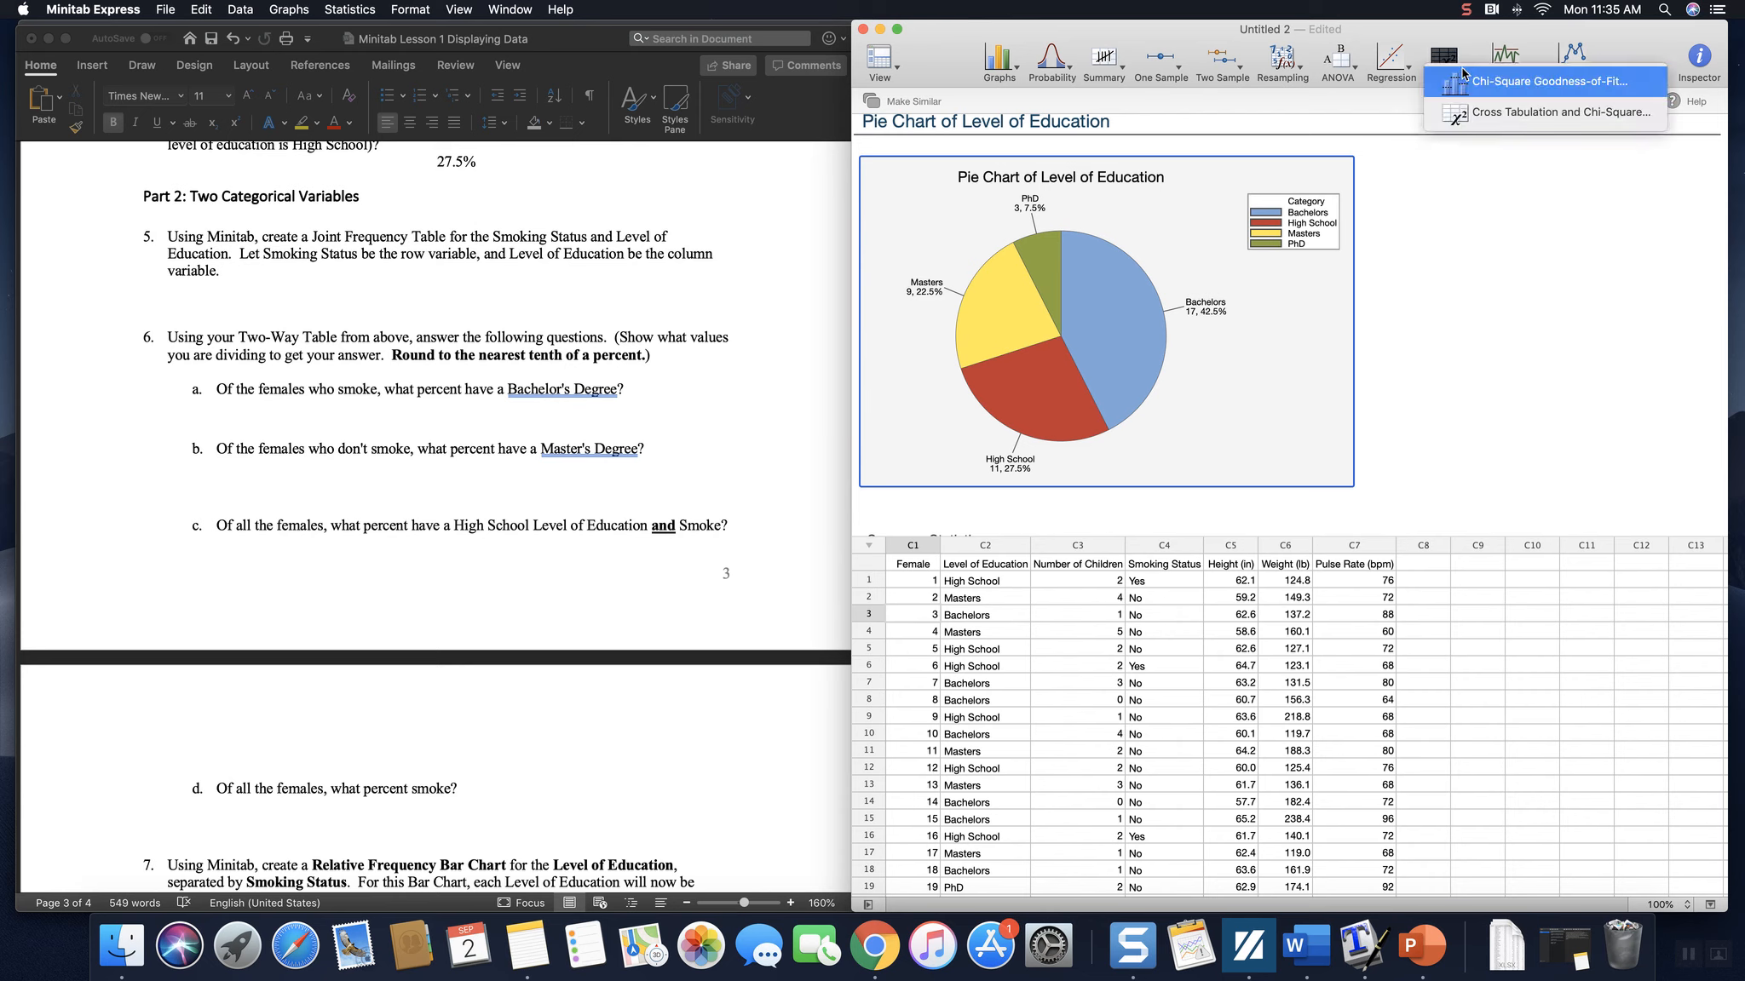
left_click(1512, 115)
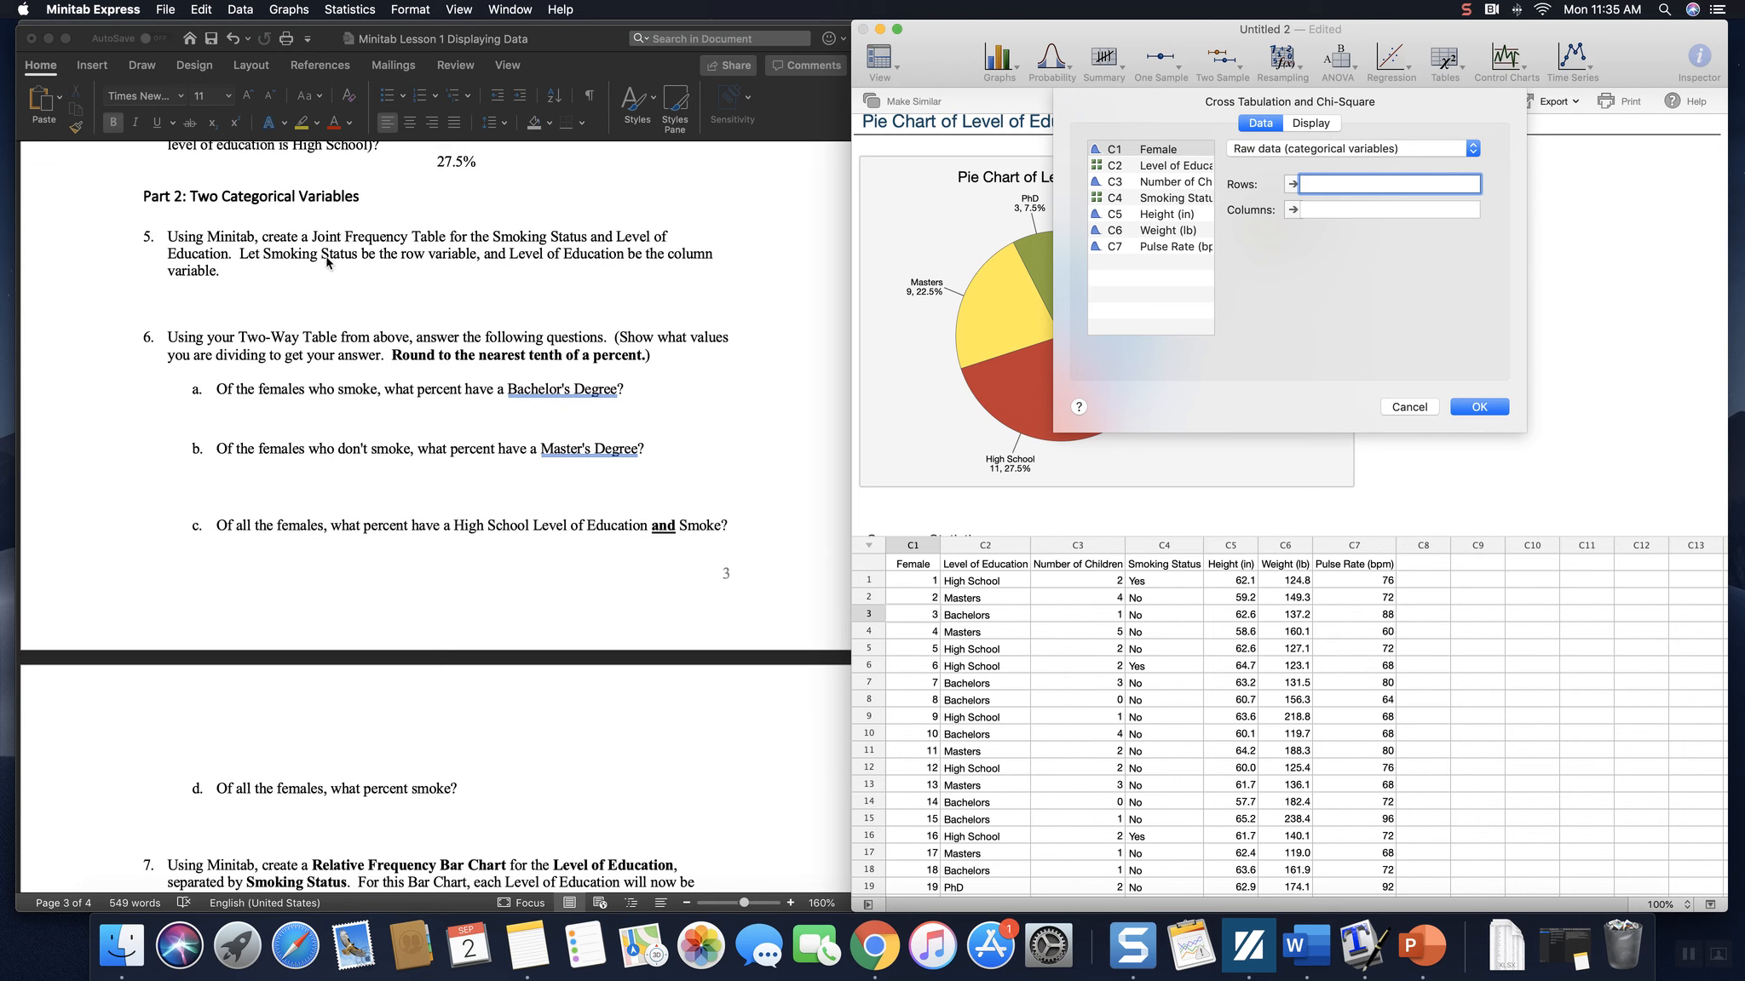
double_click(1172, 201)
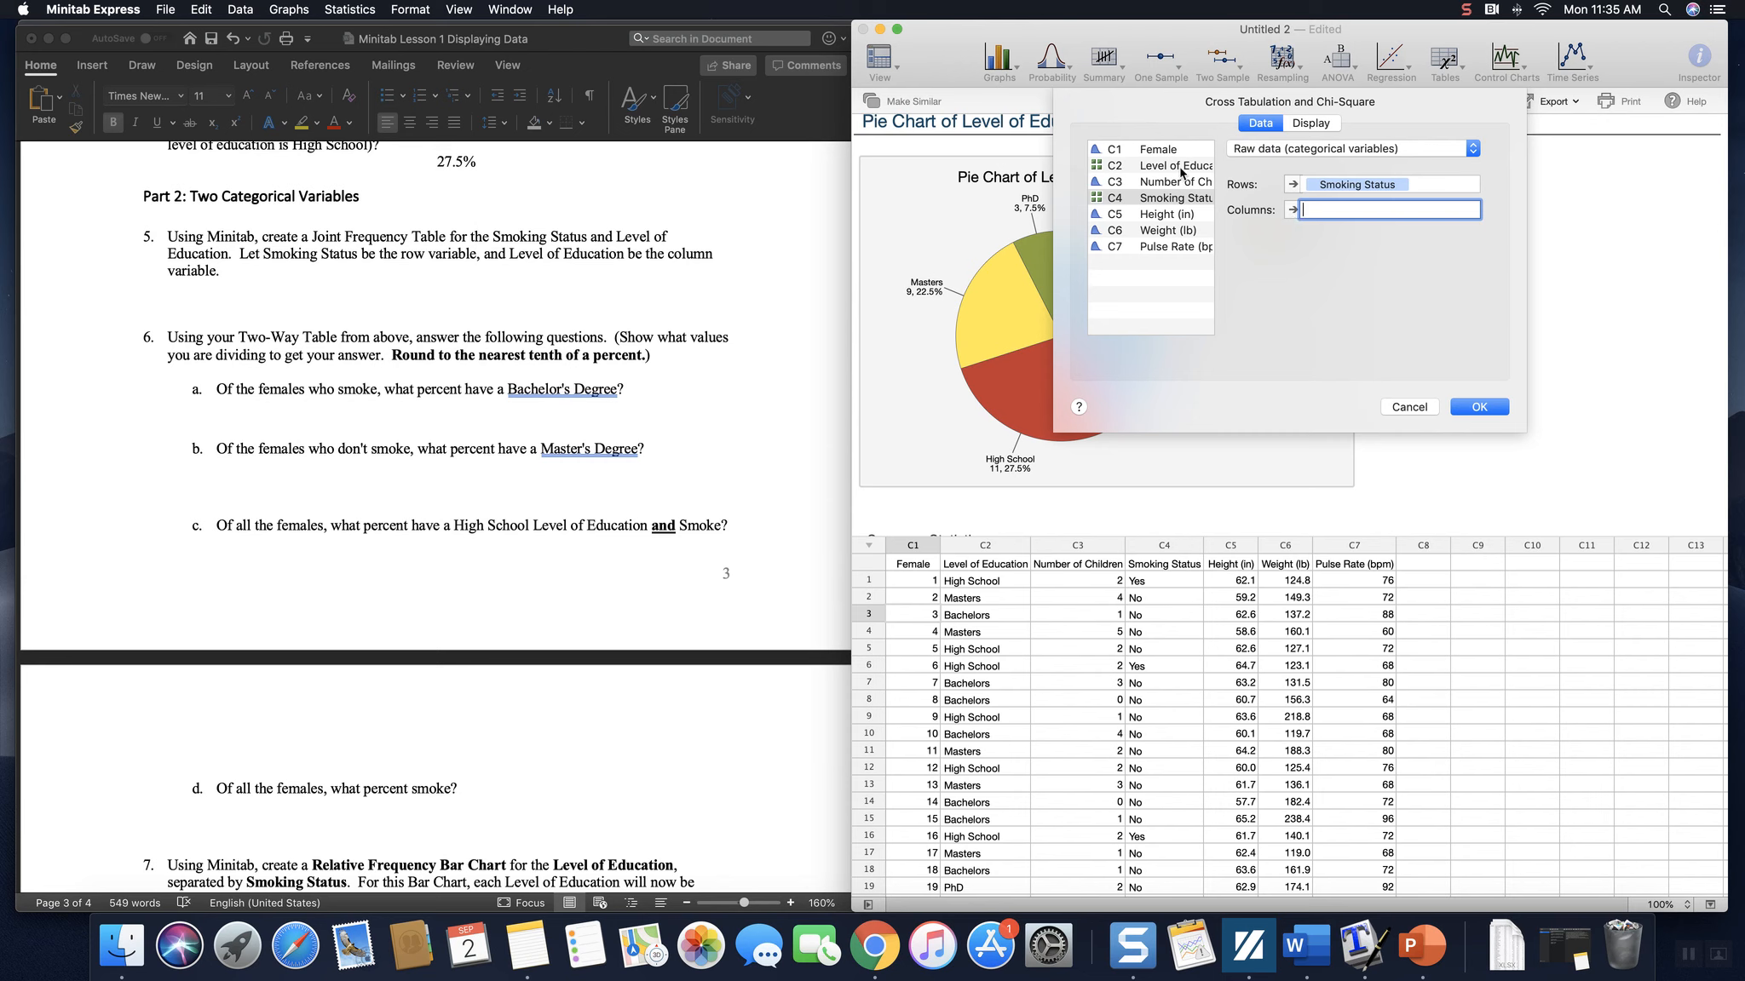
double_click(1183, 169)
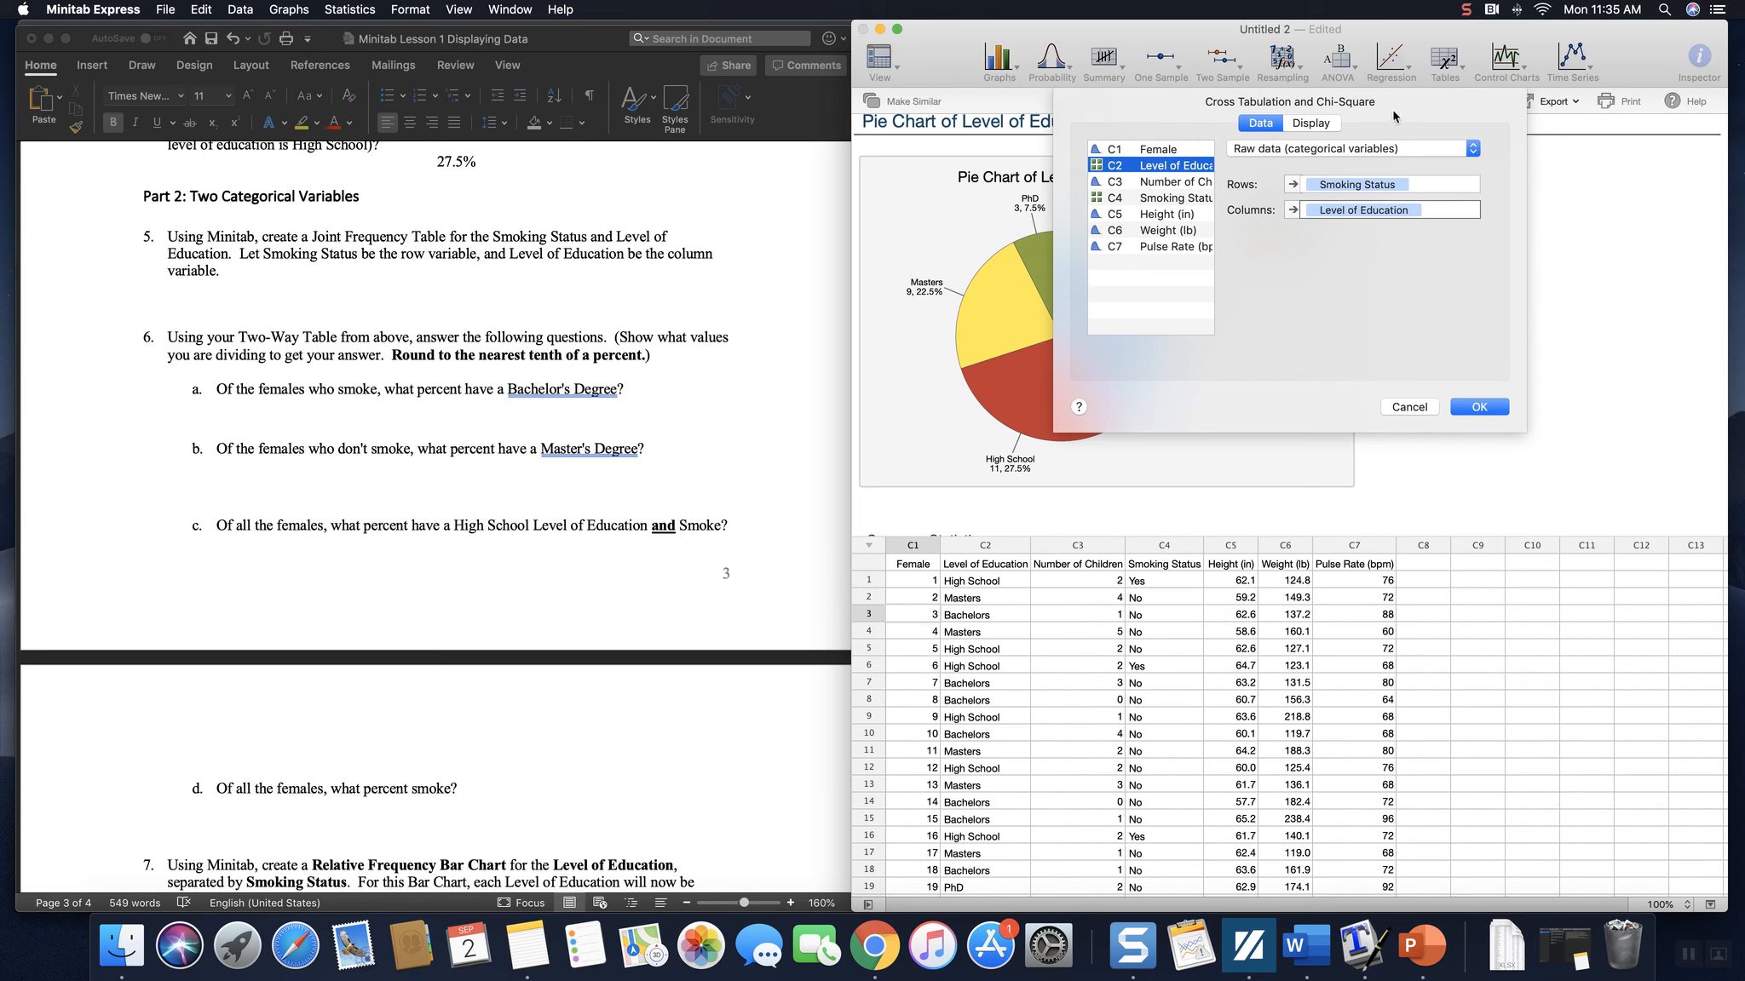
left_click(1305, 125)
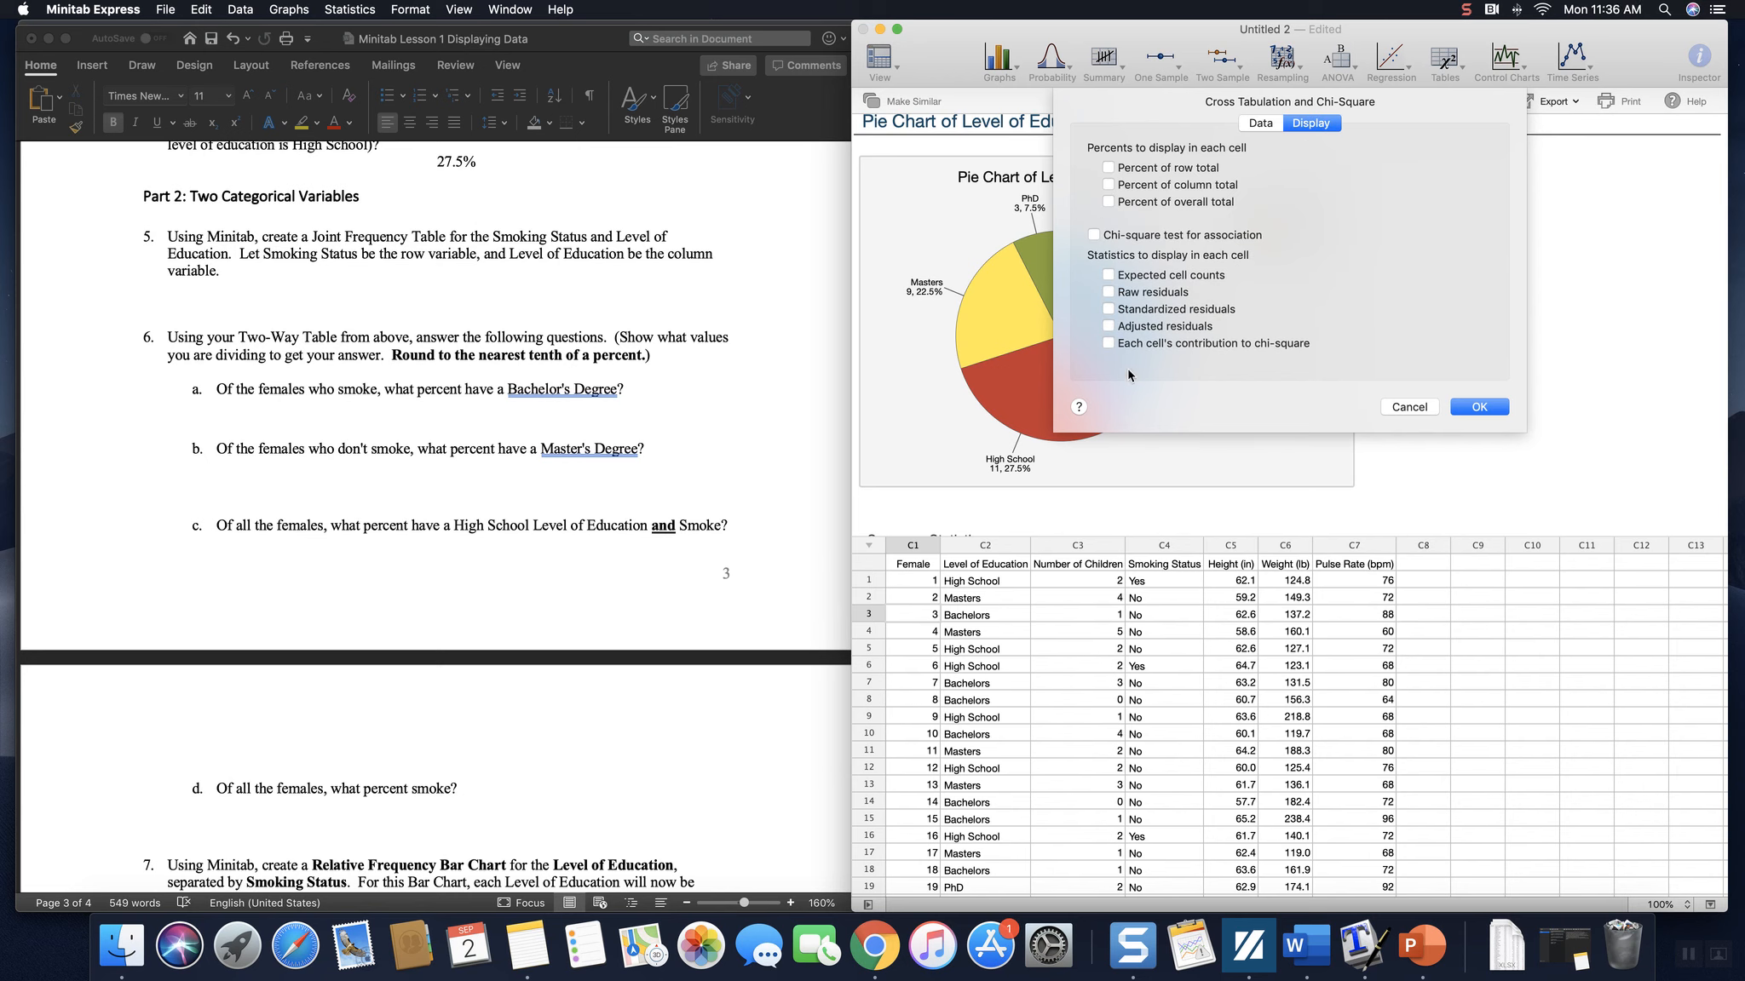
left_click(1263, 126)
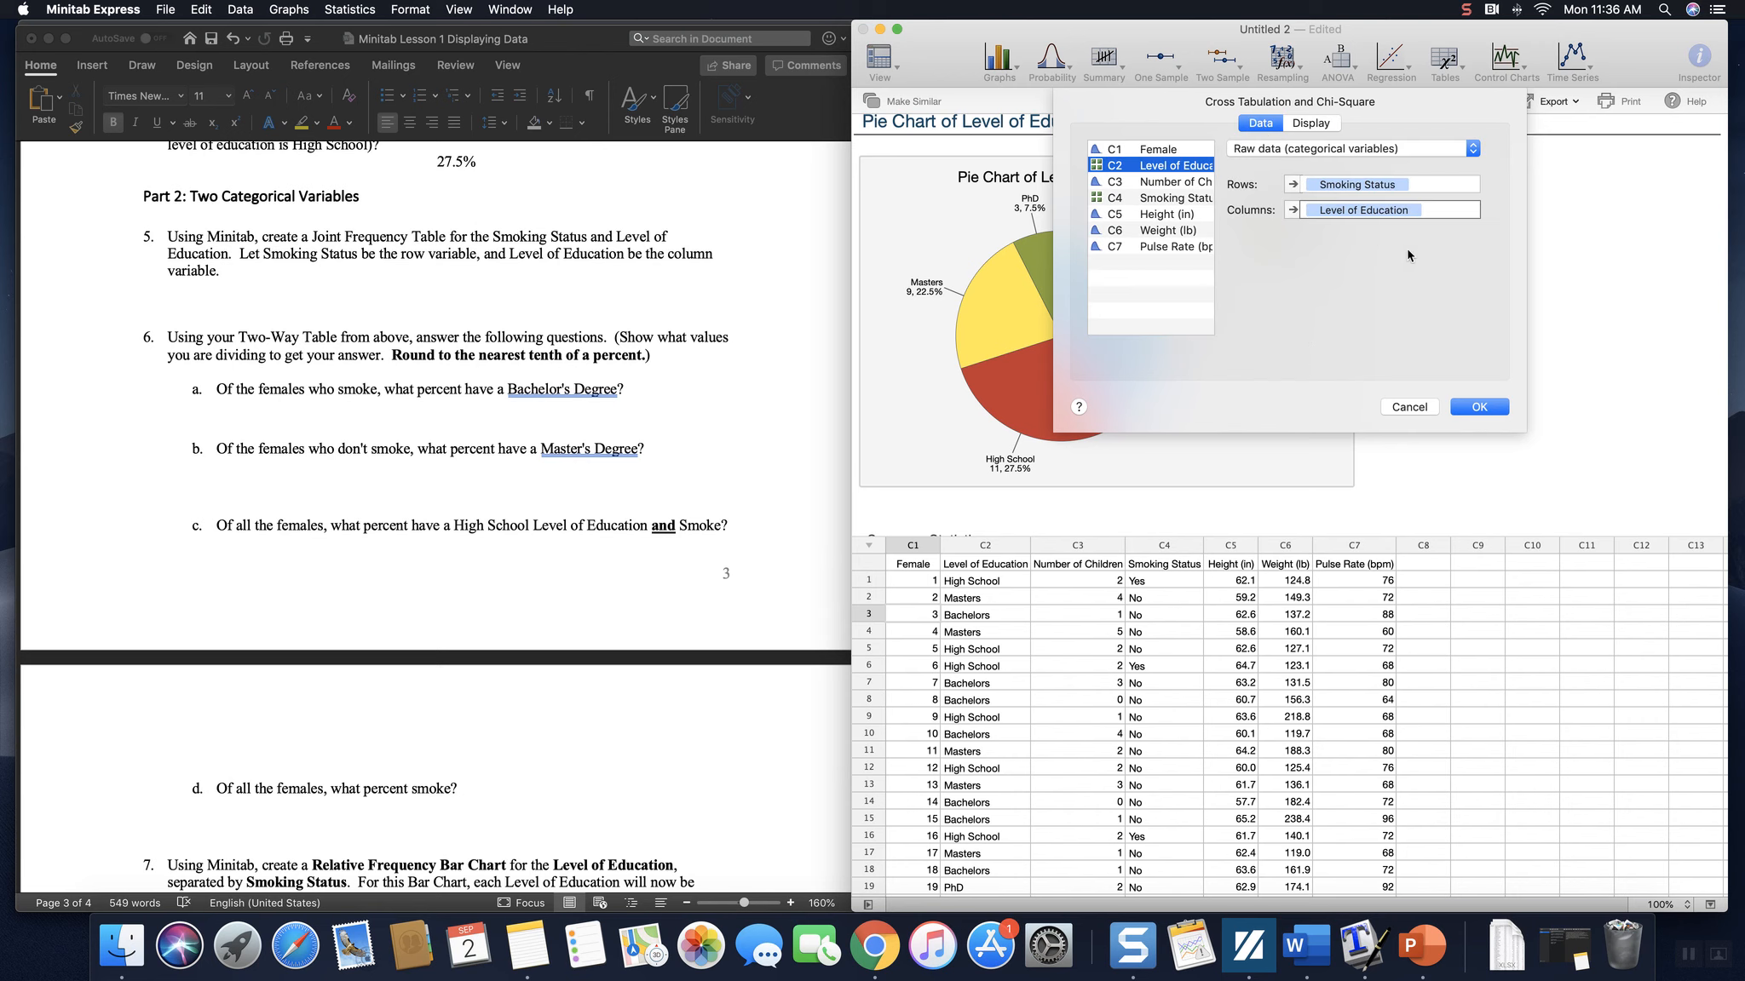
left_click(1479, 407)
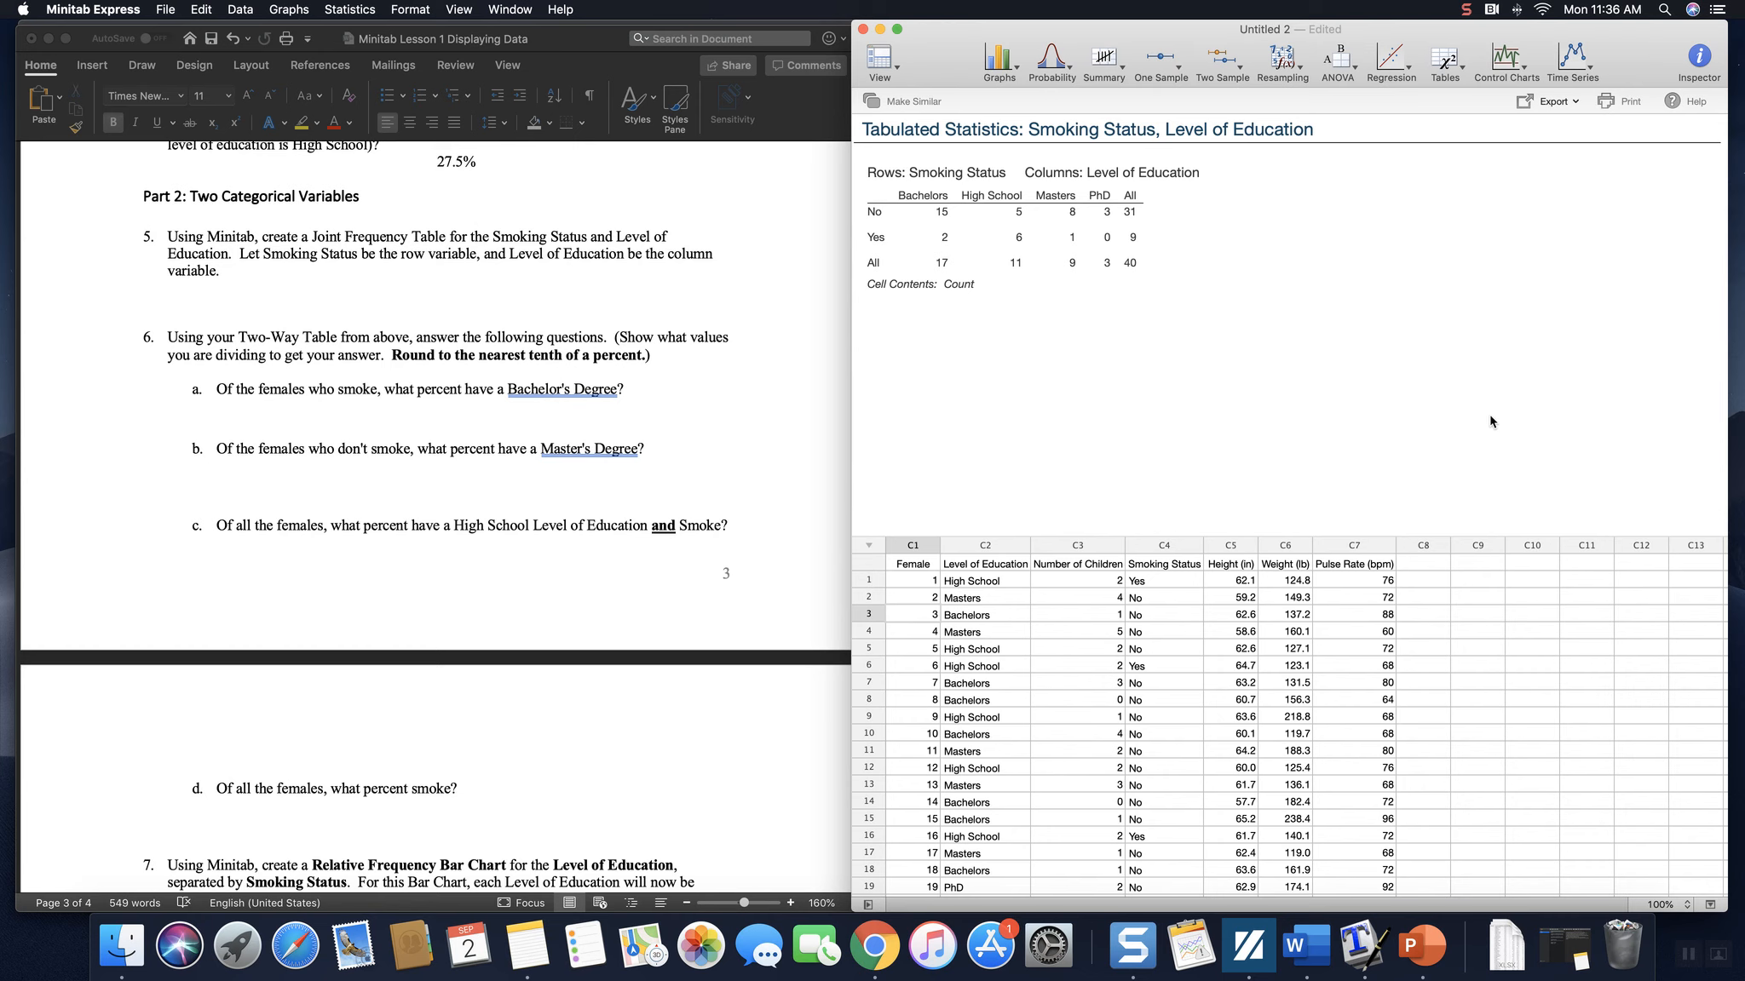
Copy the Smoking Status by Level of Education table and paste it below question 5 in the Word document.
right_click(879, 160)
left_click(895, 164)
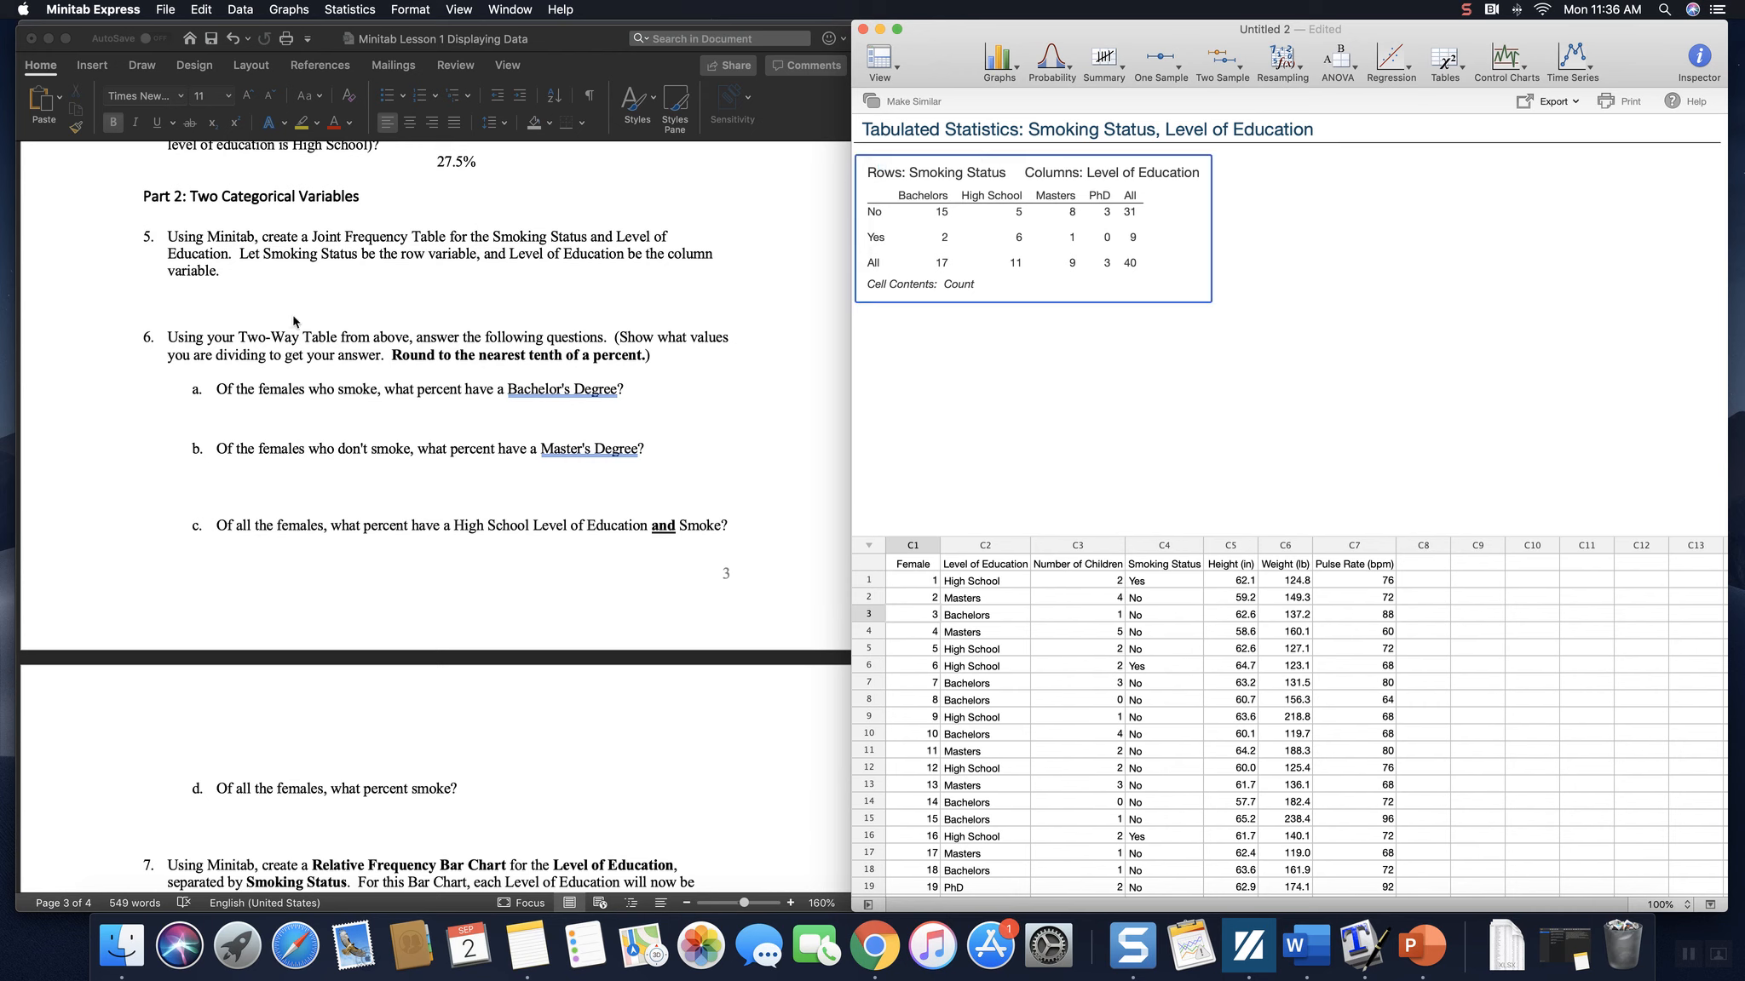
left_click(235, 310)
right_click(228, 299)
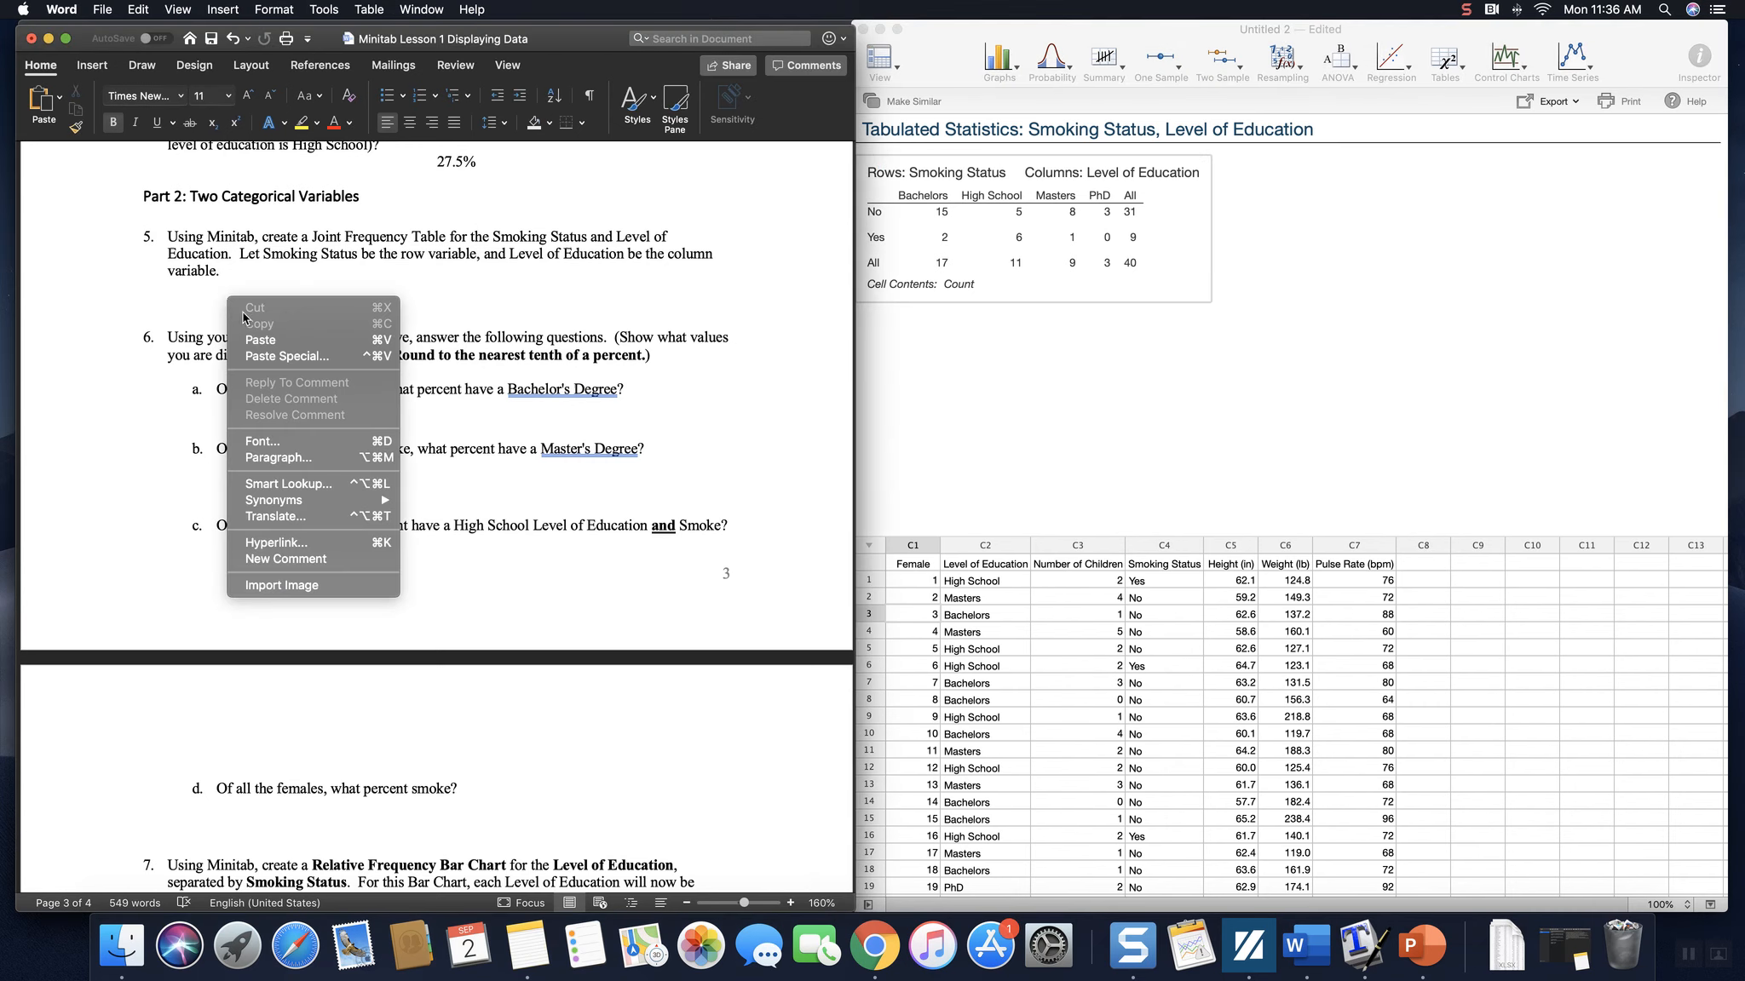
left_click(266, 339)
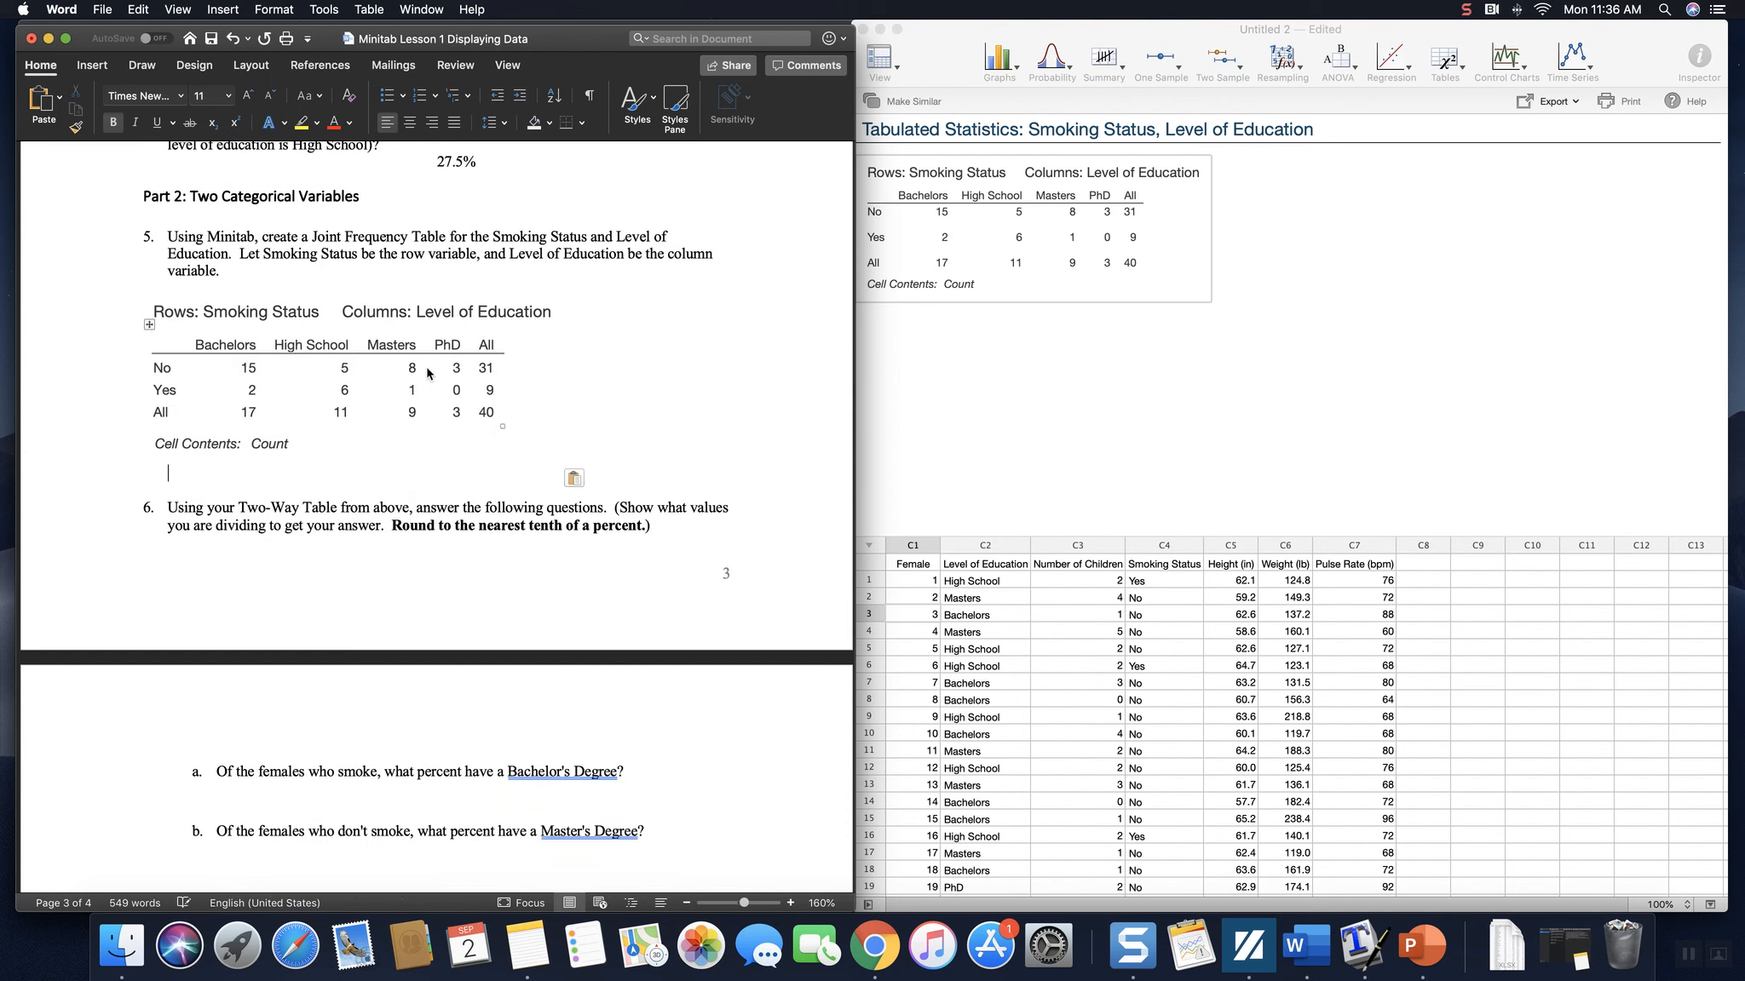
Insert a blank line below the pasted table so that question 6 moves to the next page with its parts.
scroll(435, 457, "down", 2)
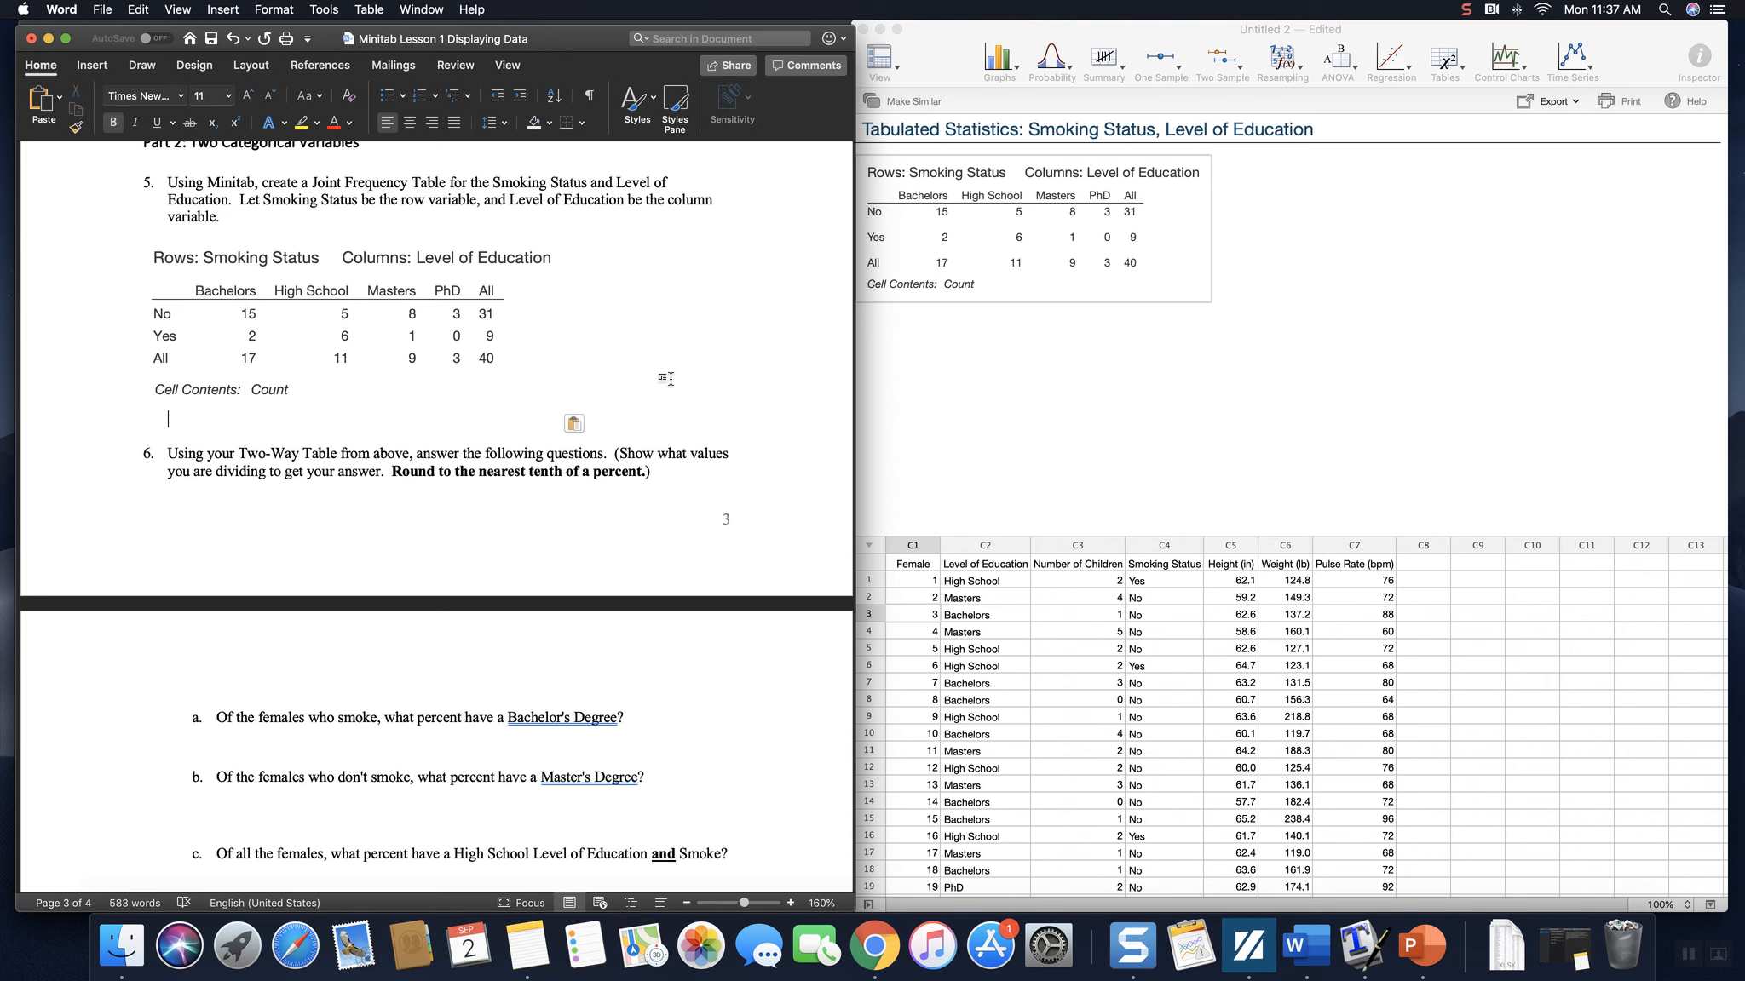
key("Return")
scroll(437, 511, "down", 2)
scroll(436, 511, "up", 10)
scroll(437, 511, "down", 15)
scroll(439, 516, "down", 3)
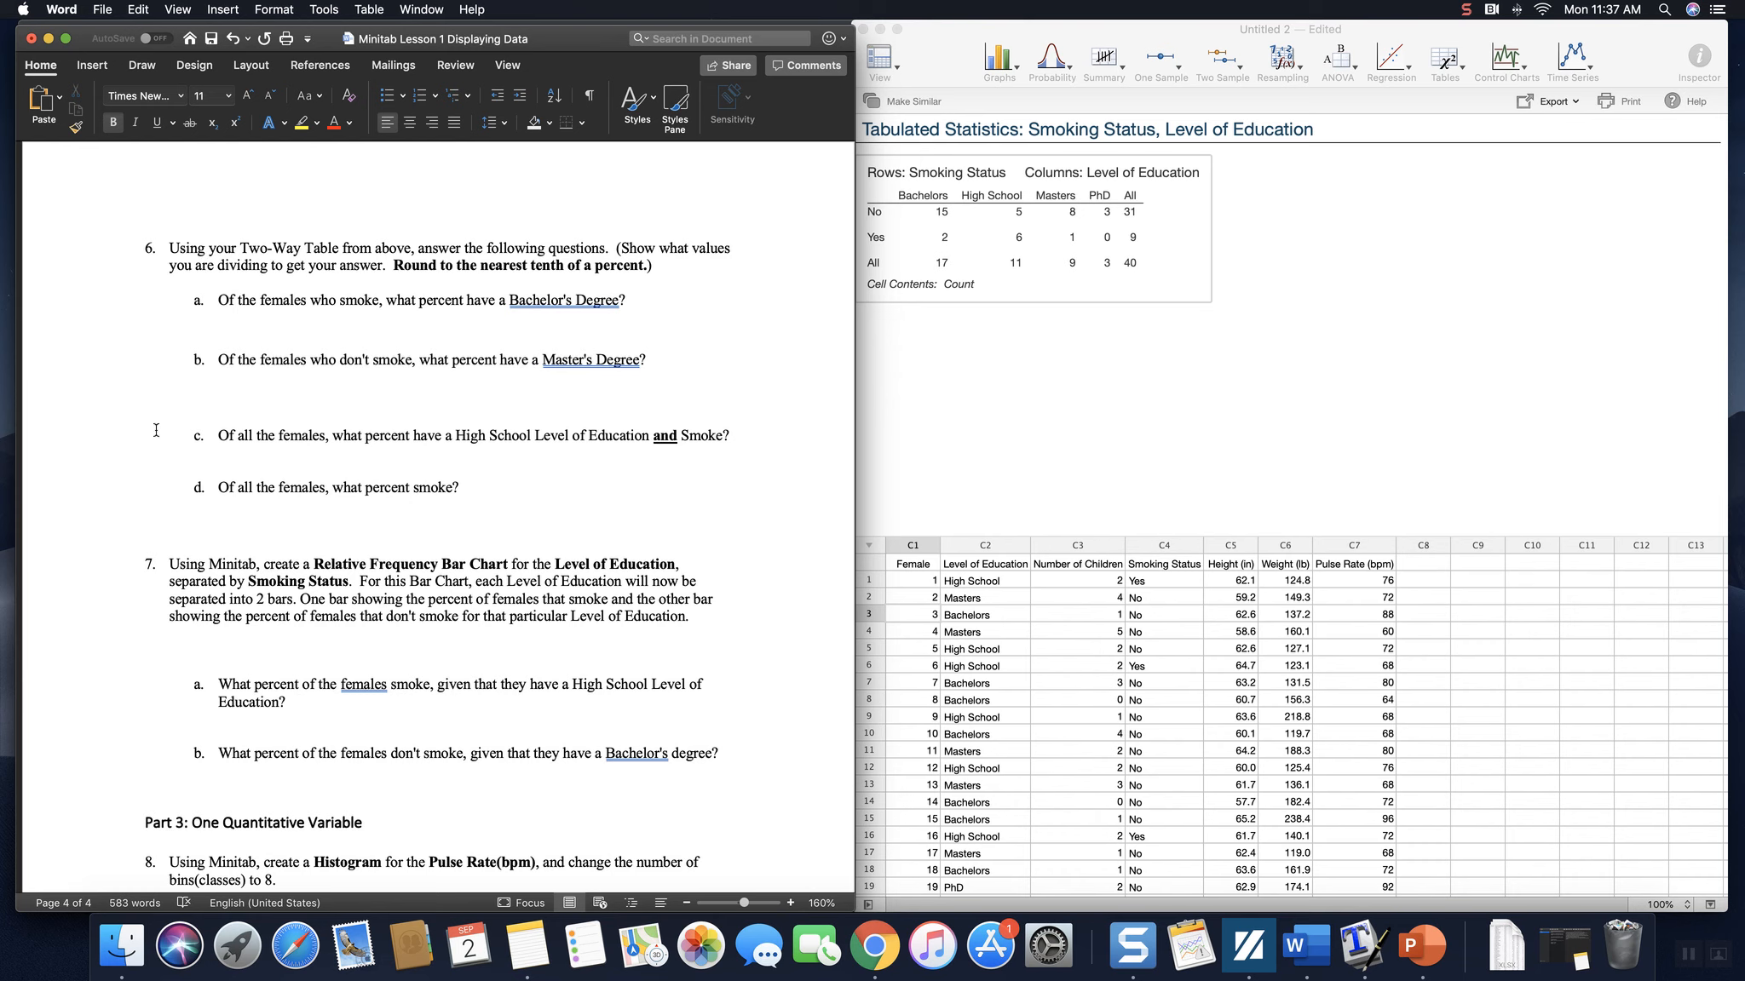
Enter 2/9*100=22.22% as the indented answer to question 6a and 8/31*100=25.81% as the answer to question 6b.
left_click(347, 328)
key("Tab")
key("Tab")
key("Tab")
key("Tab")
type("2/9*100=22.22%")
left_click(379, 393)
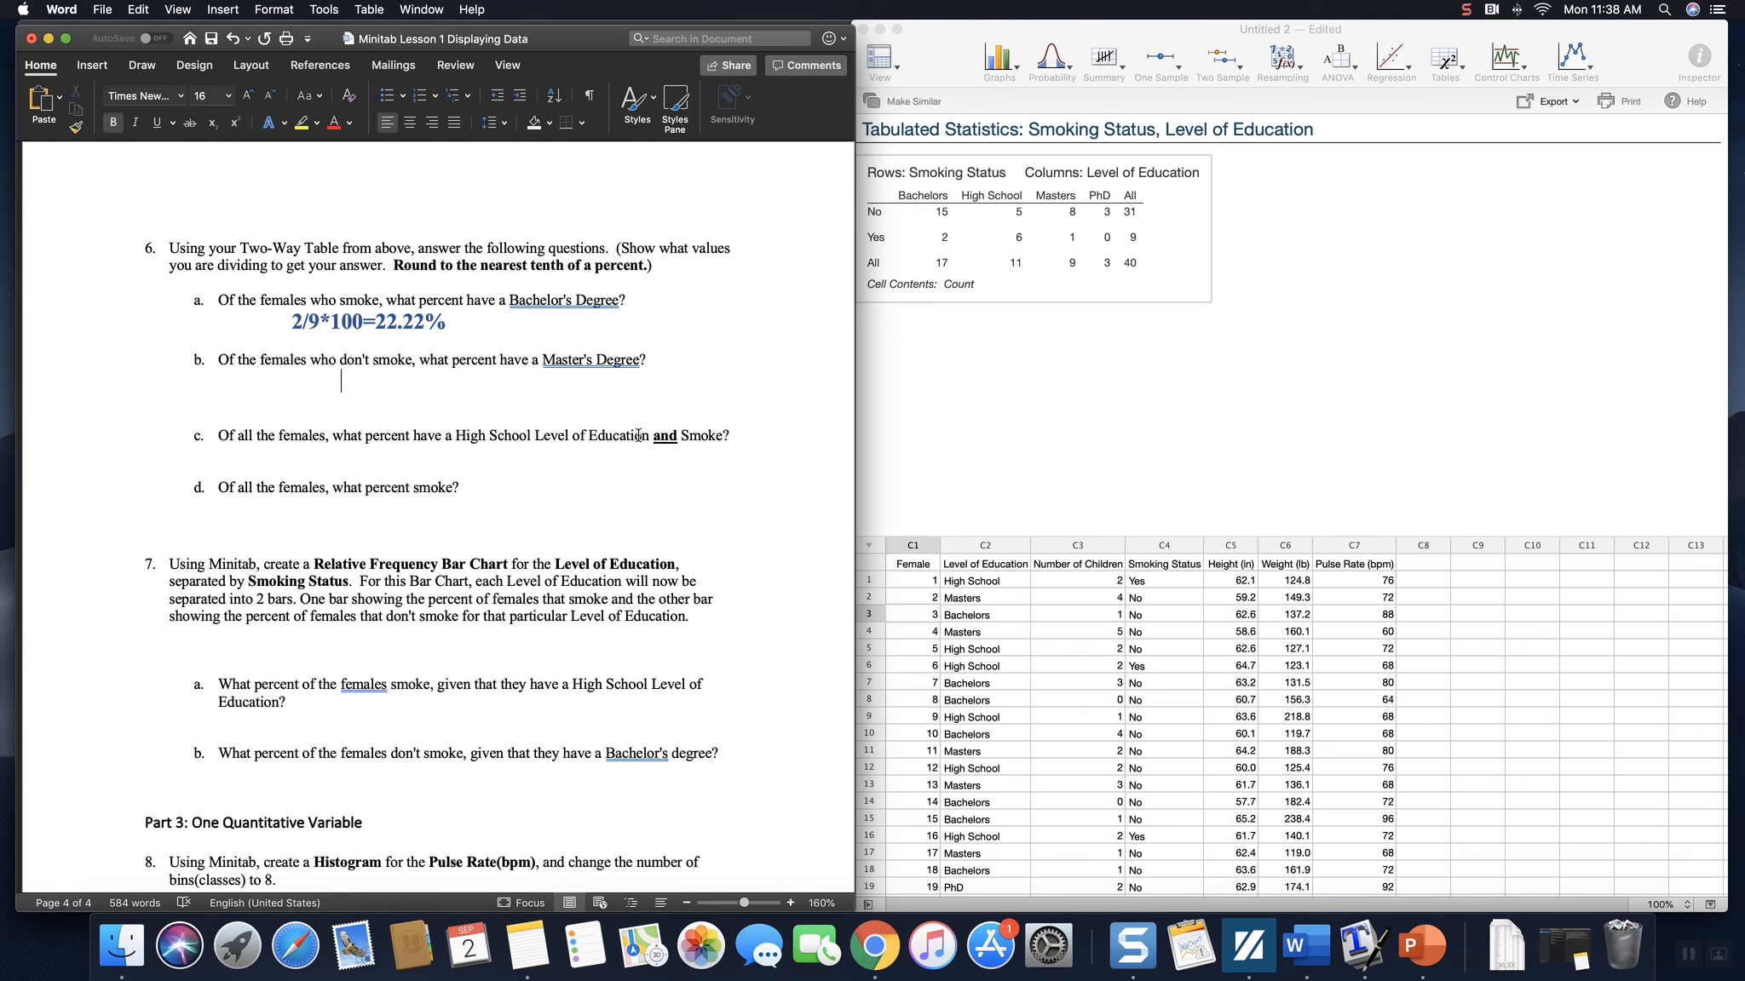
type("8/31*100=25.81%")
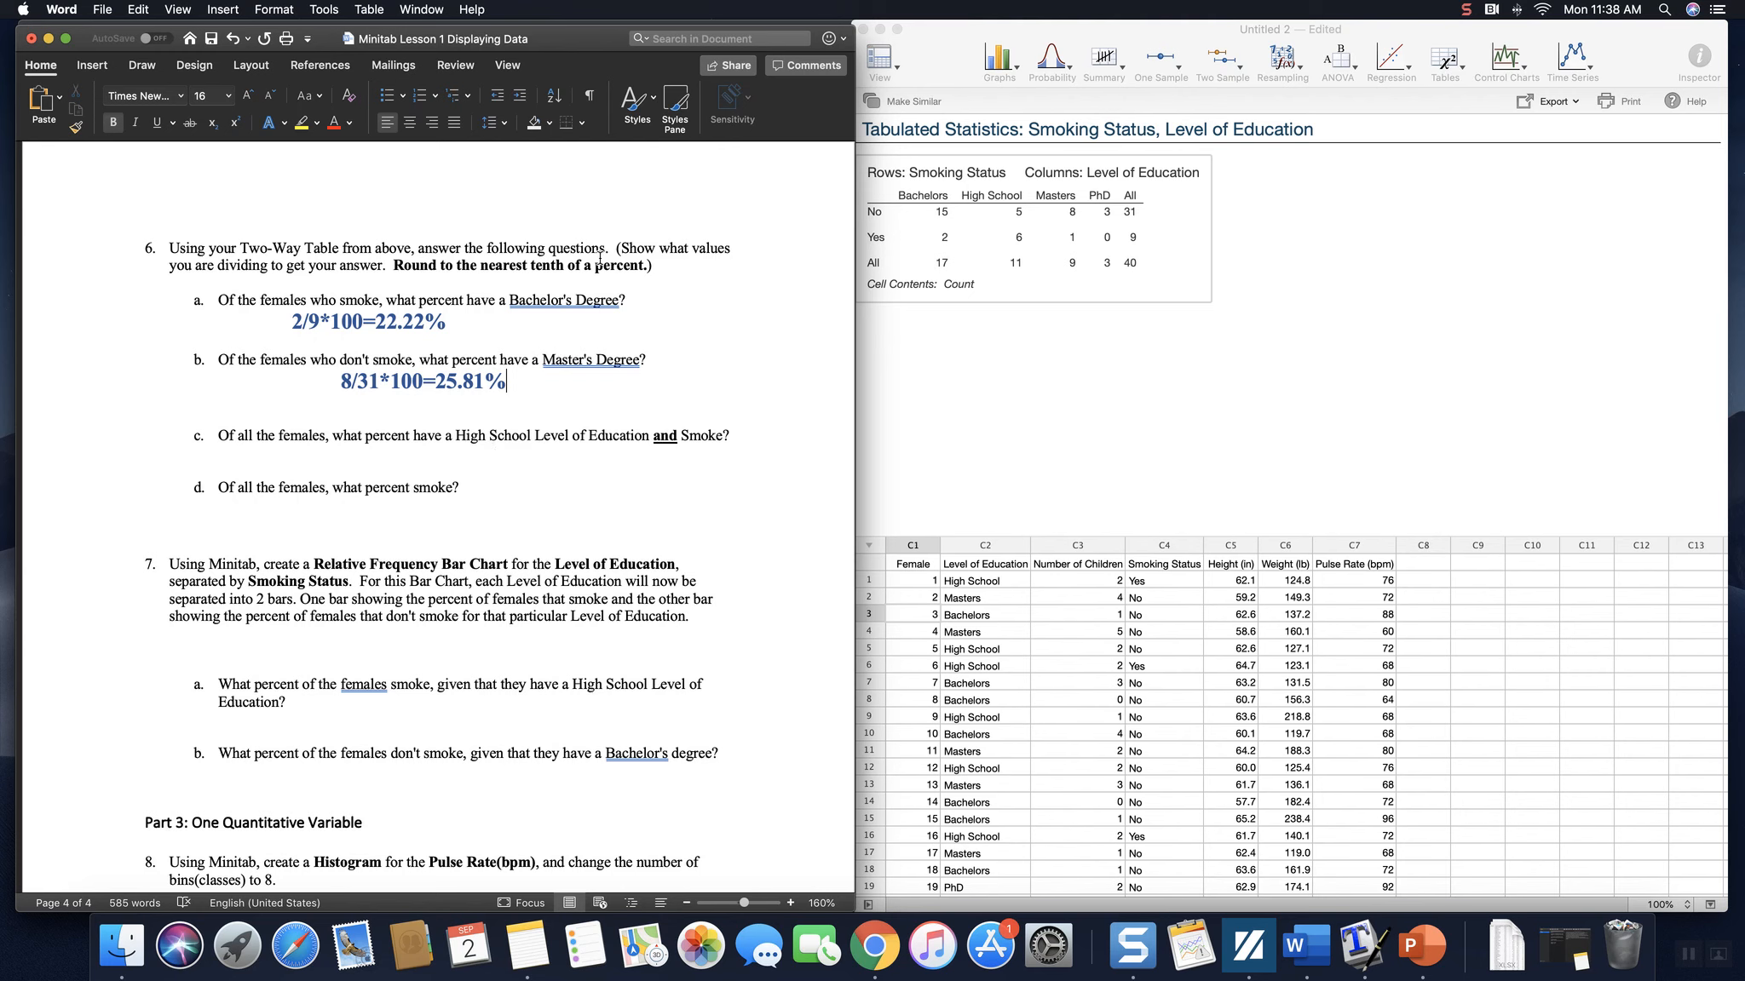
Enter 6/40*100=15% as the indented answer to question 6c, keeping the question at its original list level.
left_click(365, 455)
key("Tab")
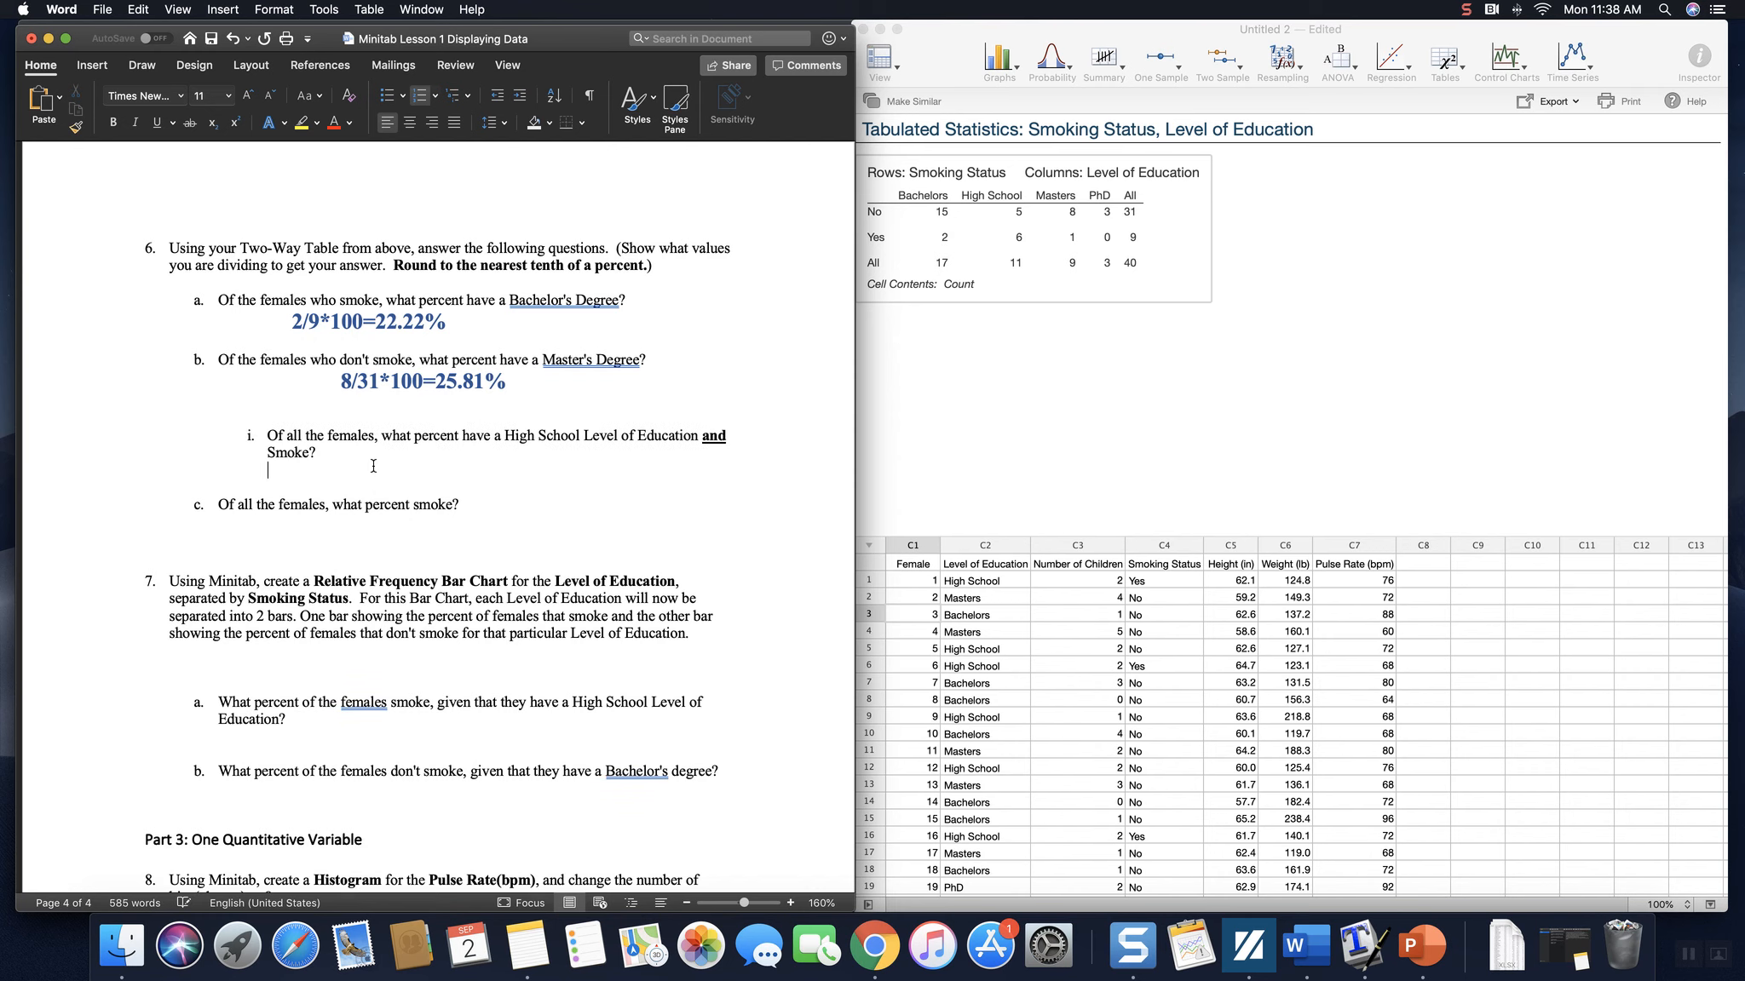
key("shift+Tab")
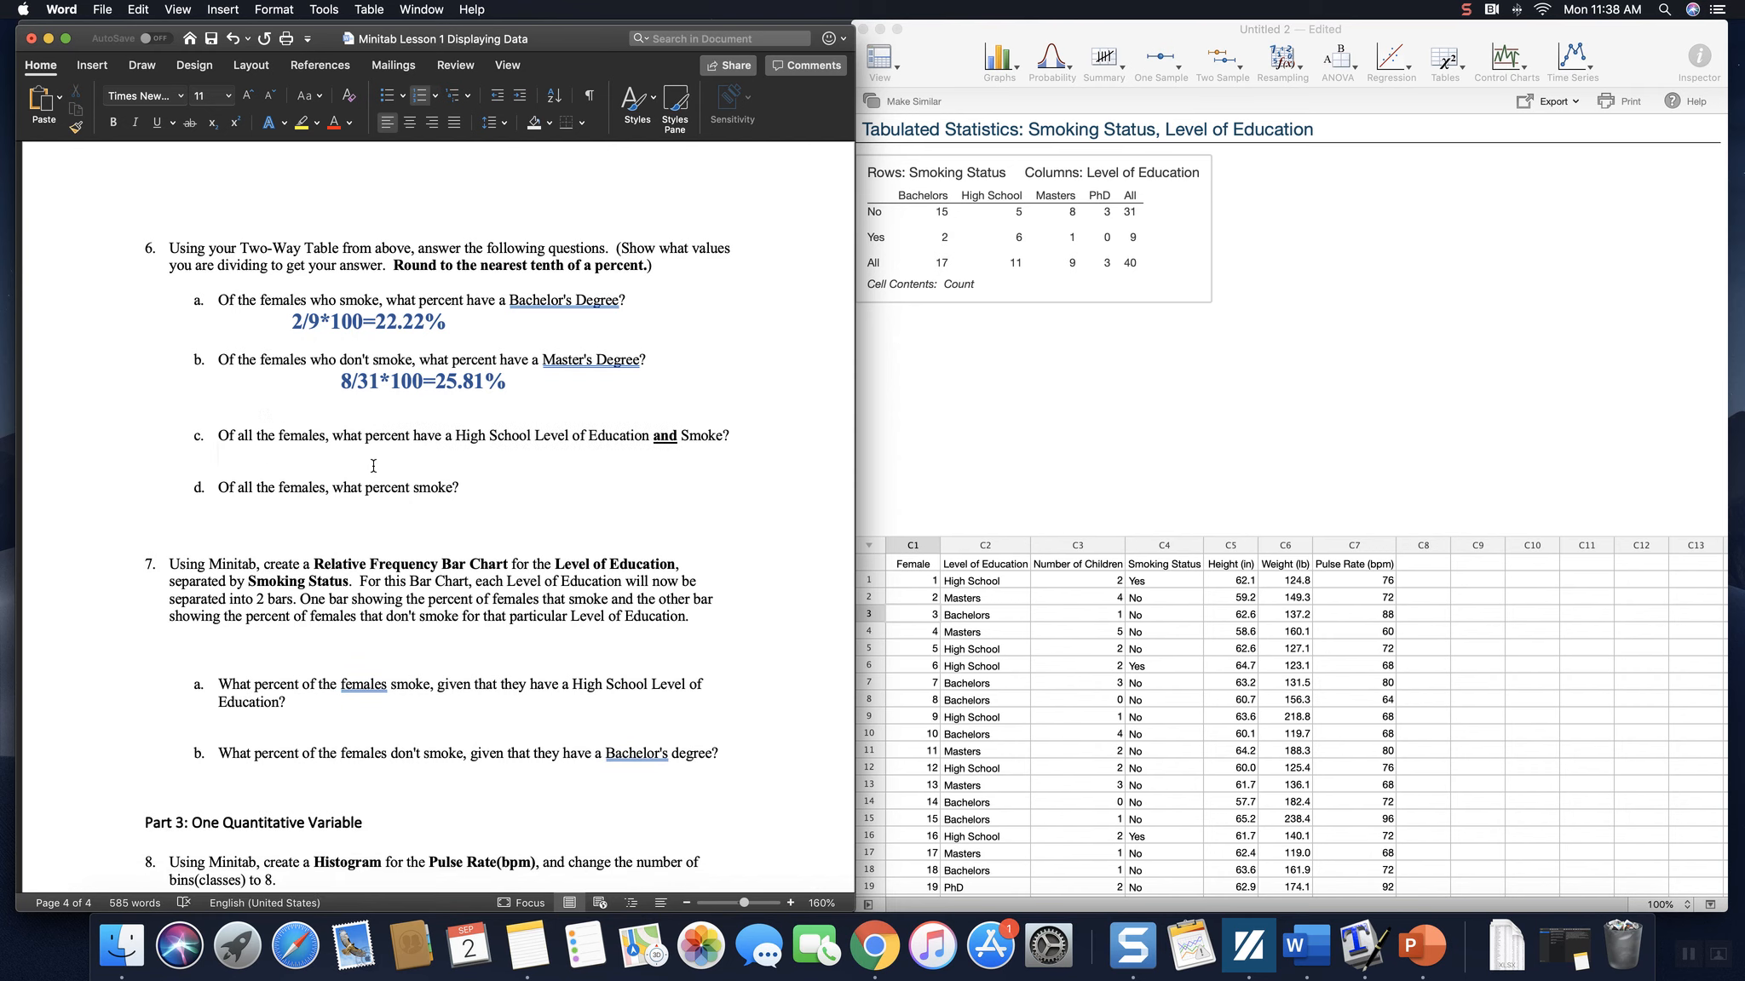
key("BackSpace")
key("Tab")
key("Tab")
key("Tab")
key("Tab")
key("Tab")
key("Tab")
key("Tab")
type("6/40*100=15%")
Copy the formatting of the 6b answer onto the 6c answer with Format Painter.
left_click(438, 381)
left_click(75, 126)
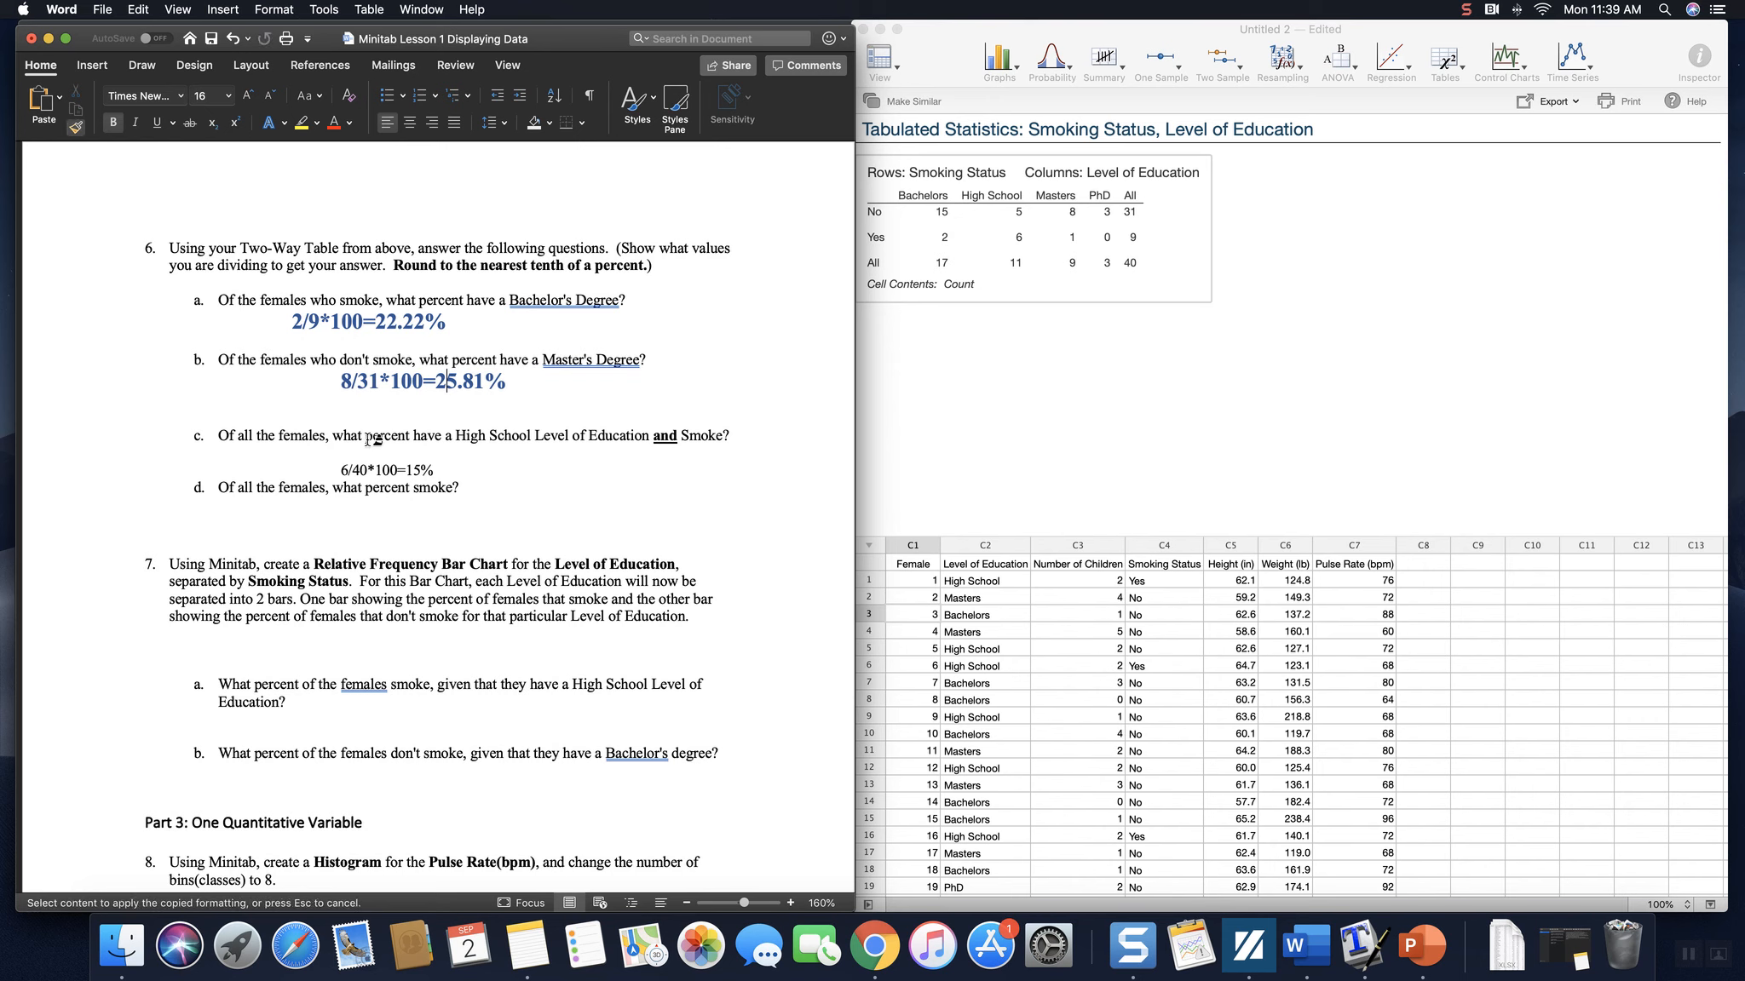
left_click_drag(438, 470, 341, 475)
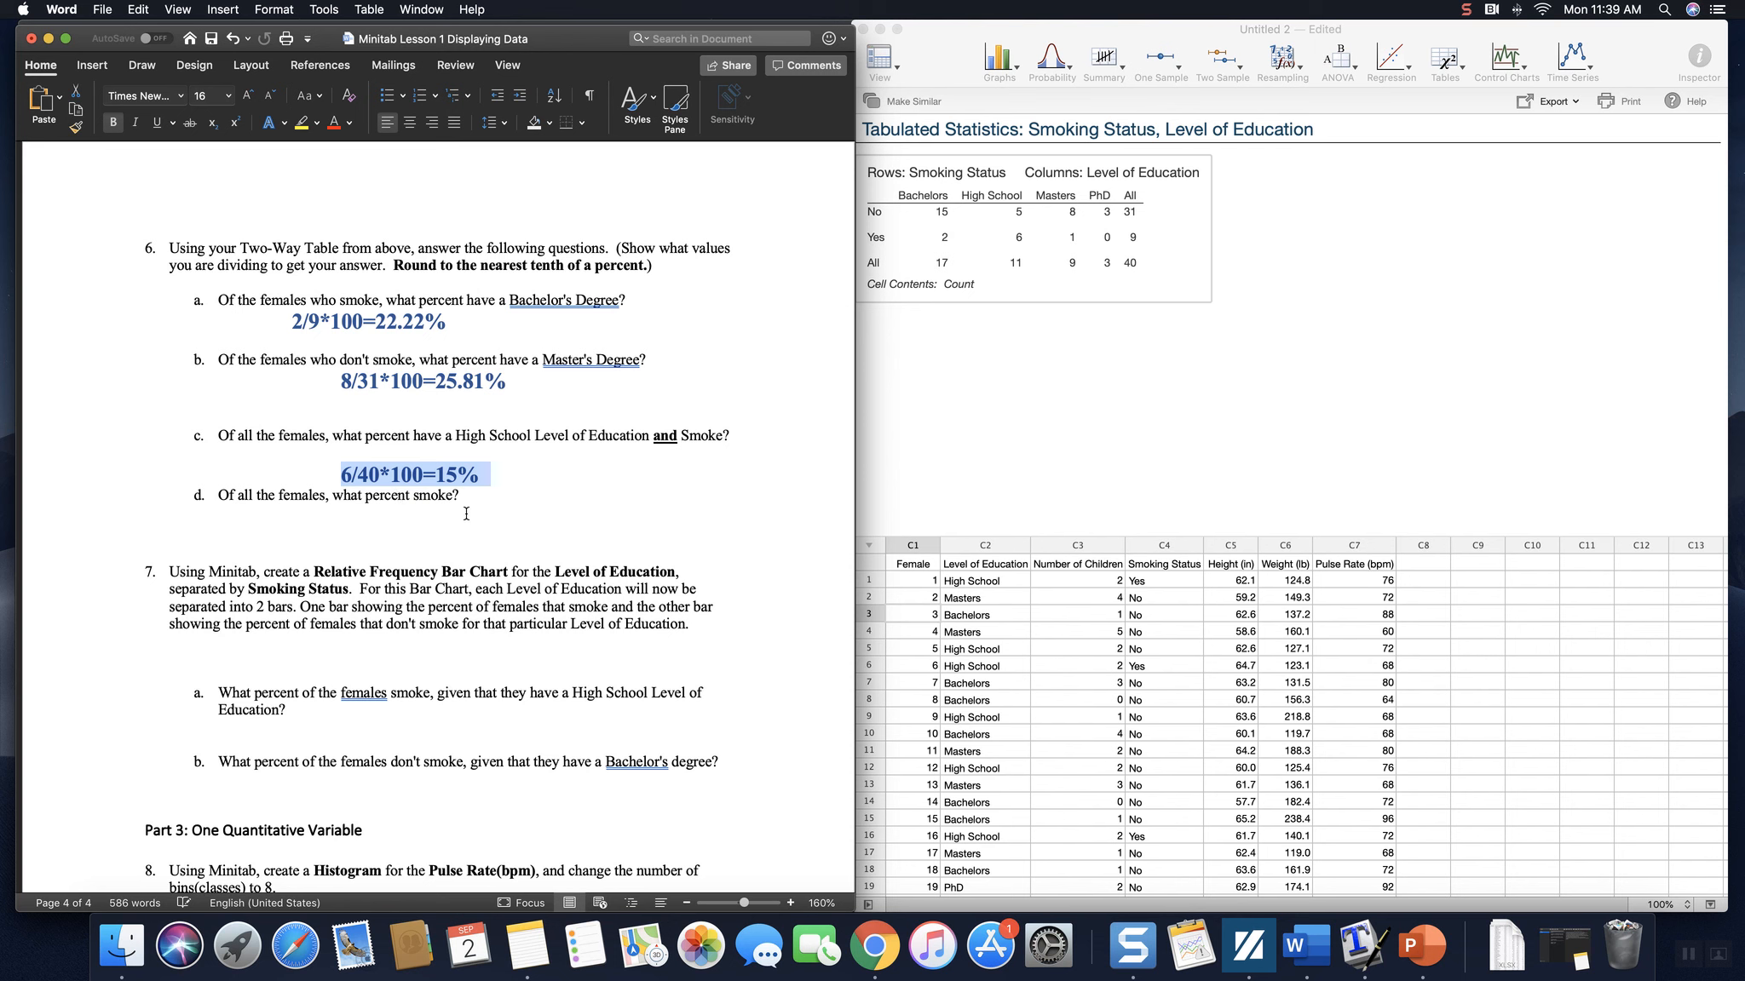
Enter 9/40*100=22.5% as the indented answer to question 6d.
left_click(438, 525)
key("Tab")
key("Tab")
key("Tab")
key("Tab")
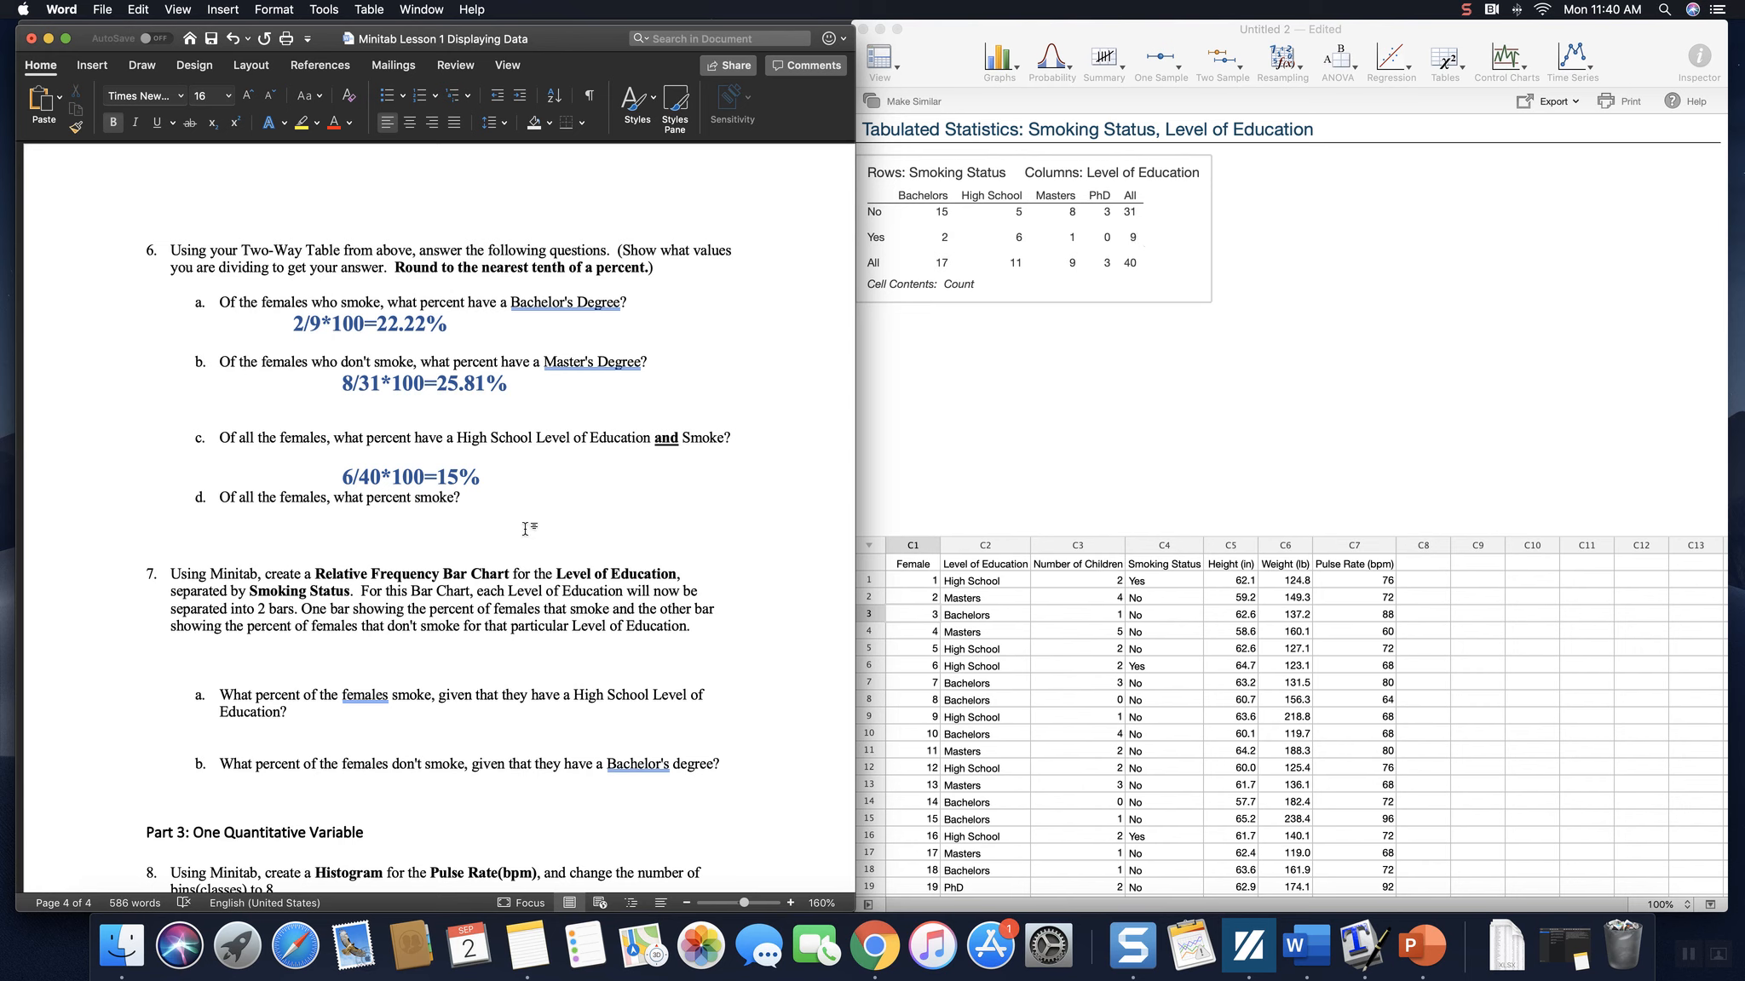
type("9/40*100=")
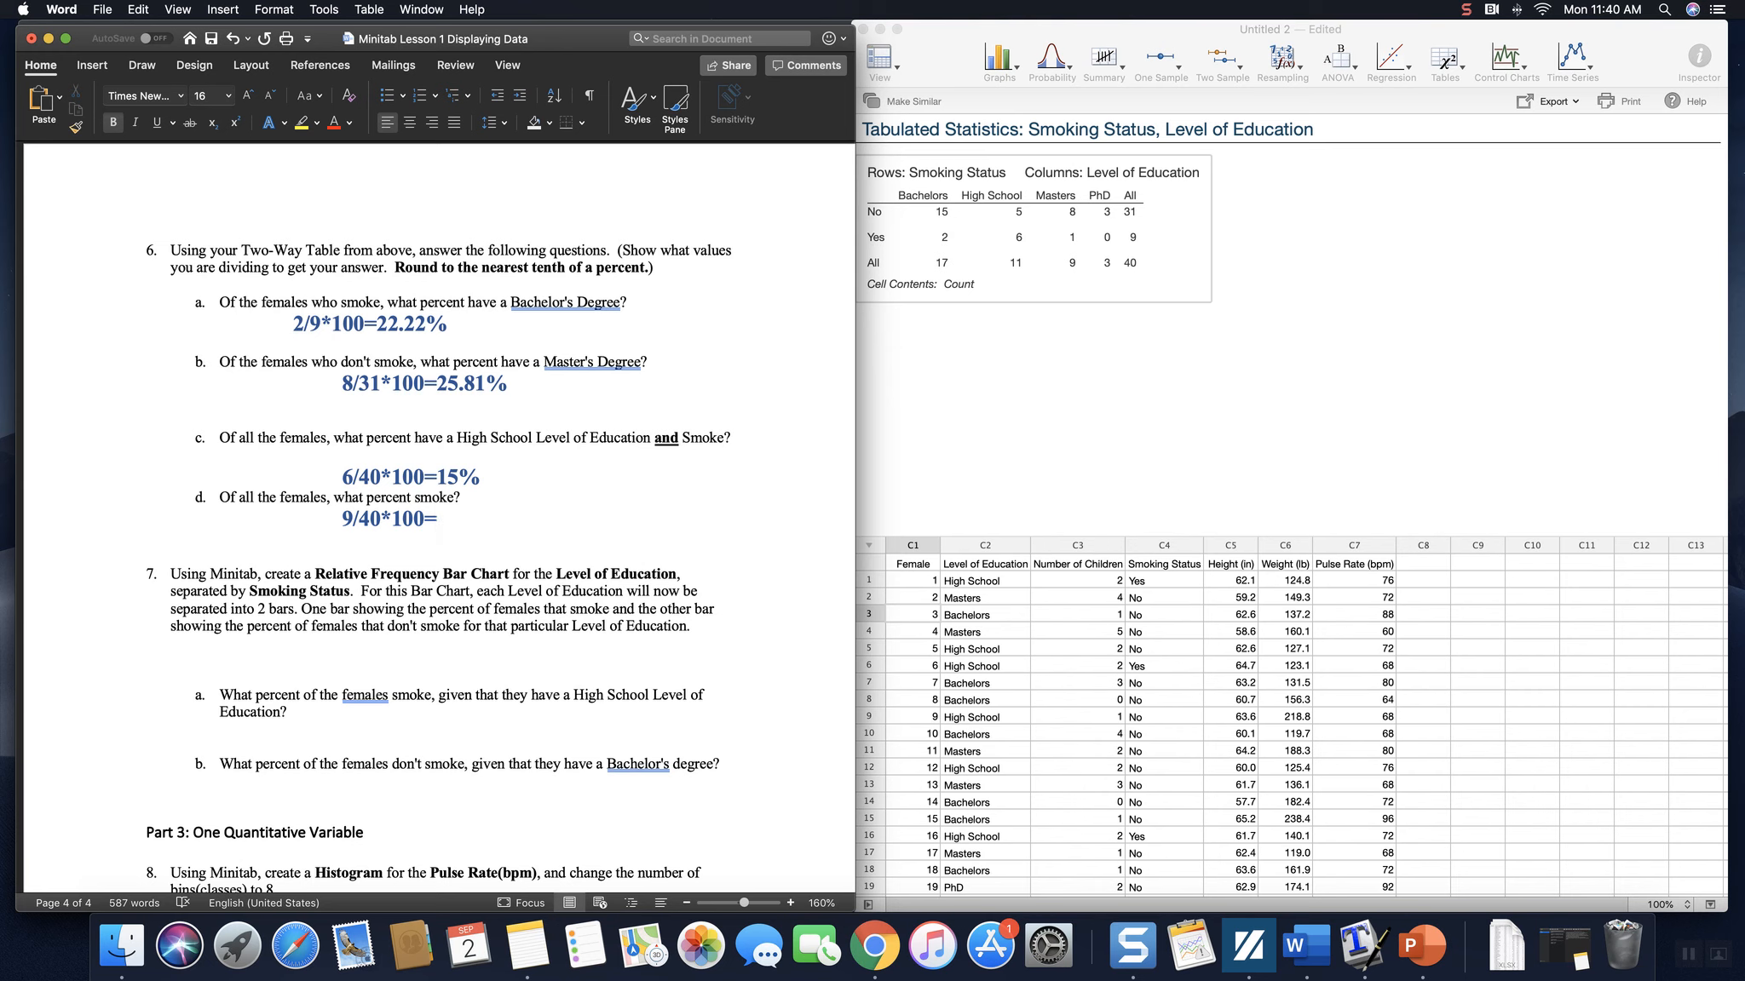
type("22.5%")
Switch to Minitab Express and create a clustered bar chart of counts for Level of Education and Smoking Status, as question 7 asks.
scroll(617, 522, "down", 1)
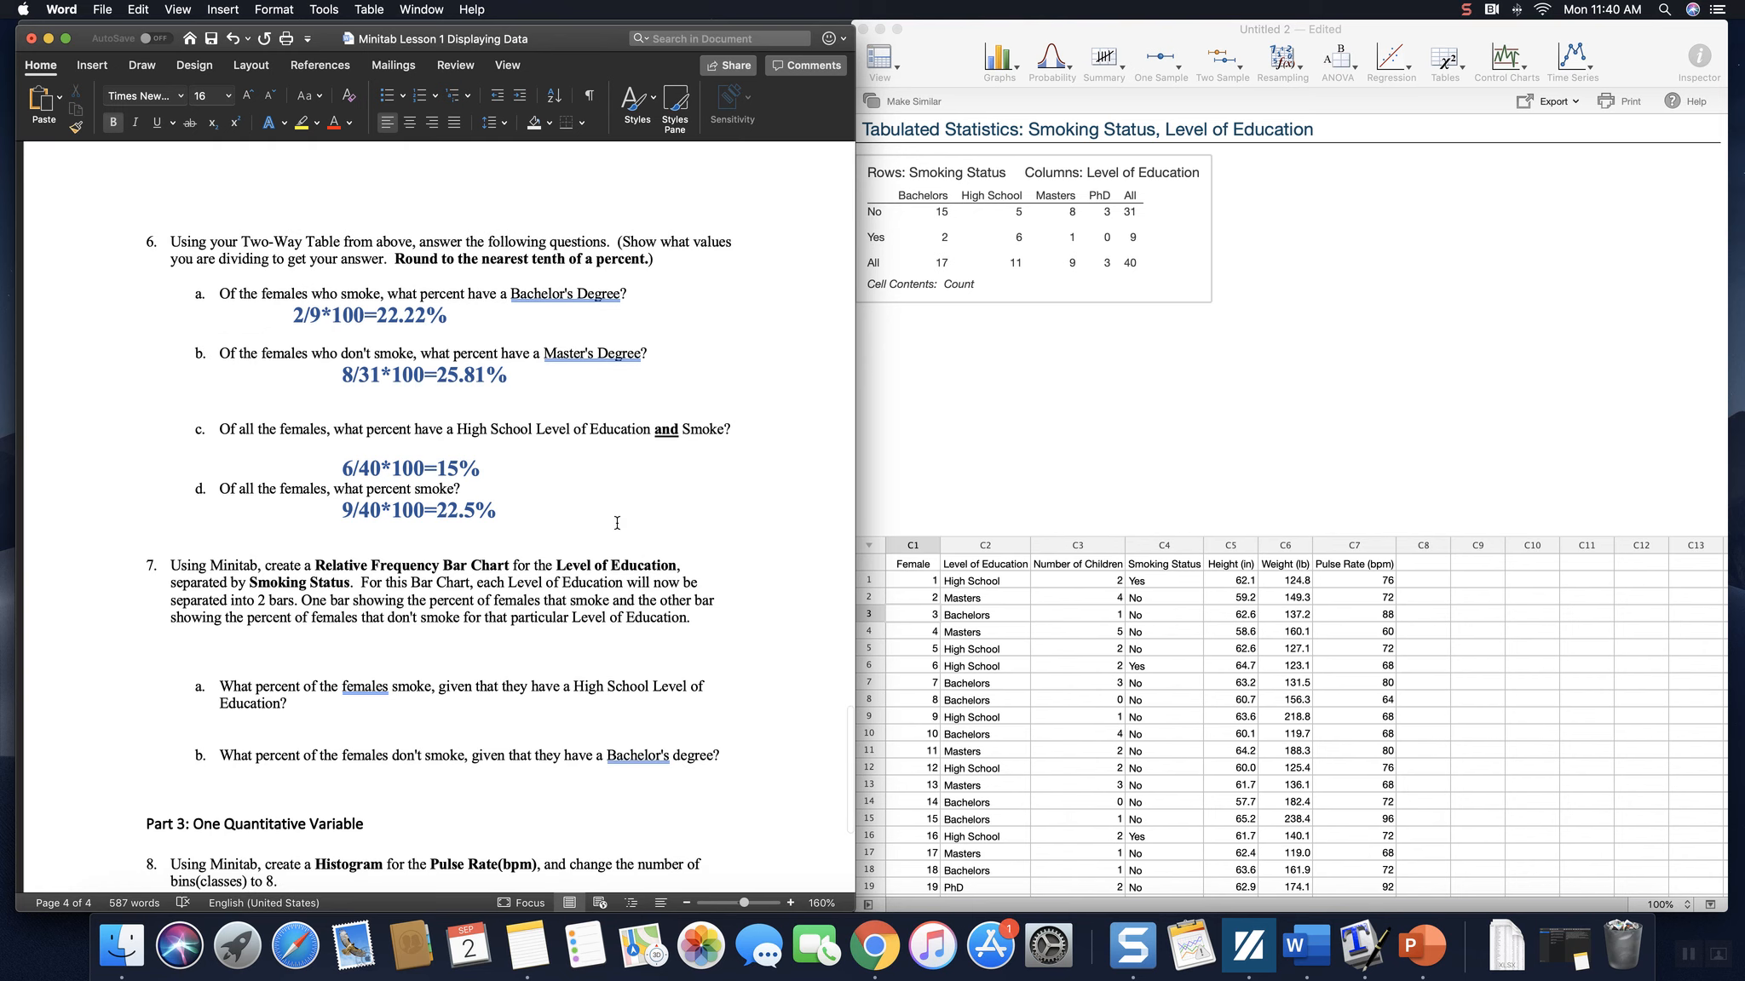
scroll(617, 522, "down", 5)
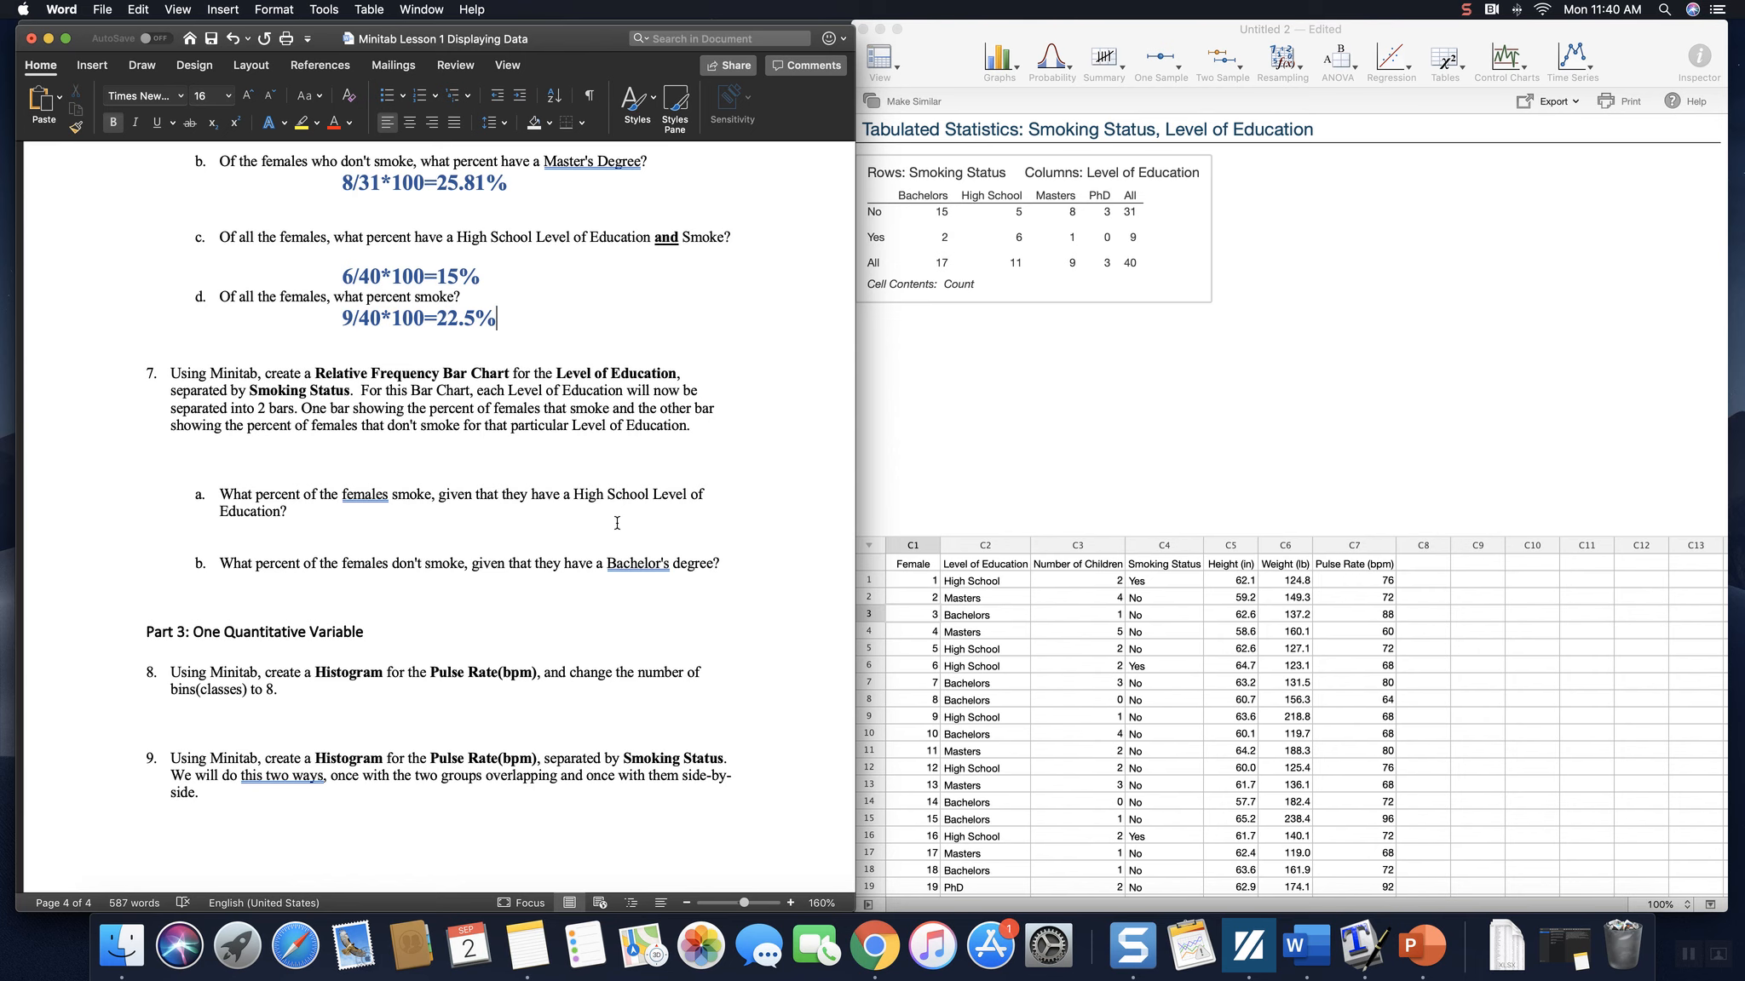
scroll(617, 523, "down", 3)
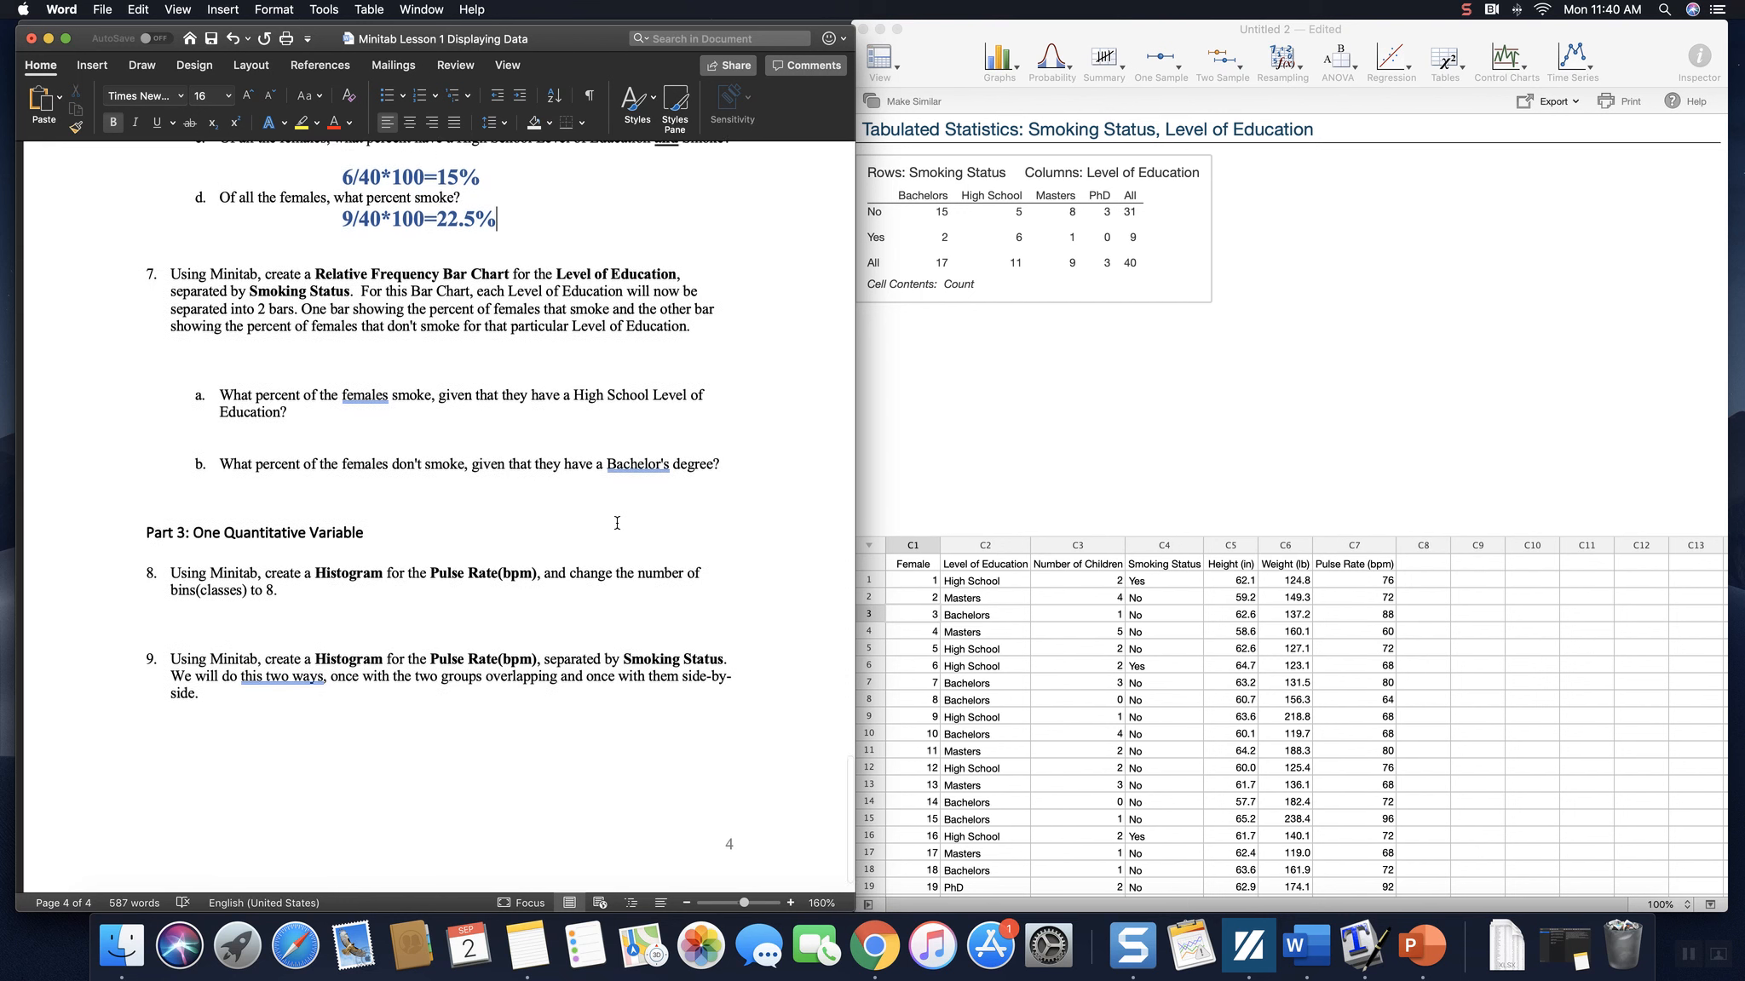
left_click(233, 327)
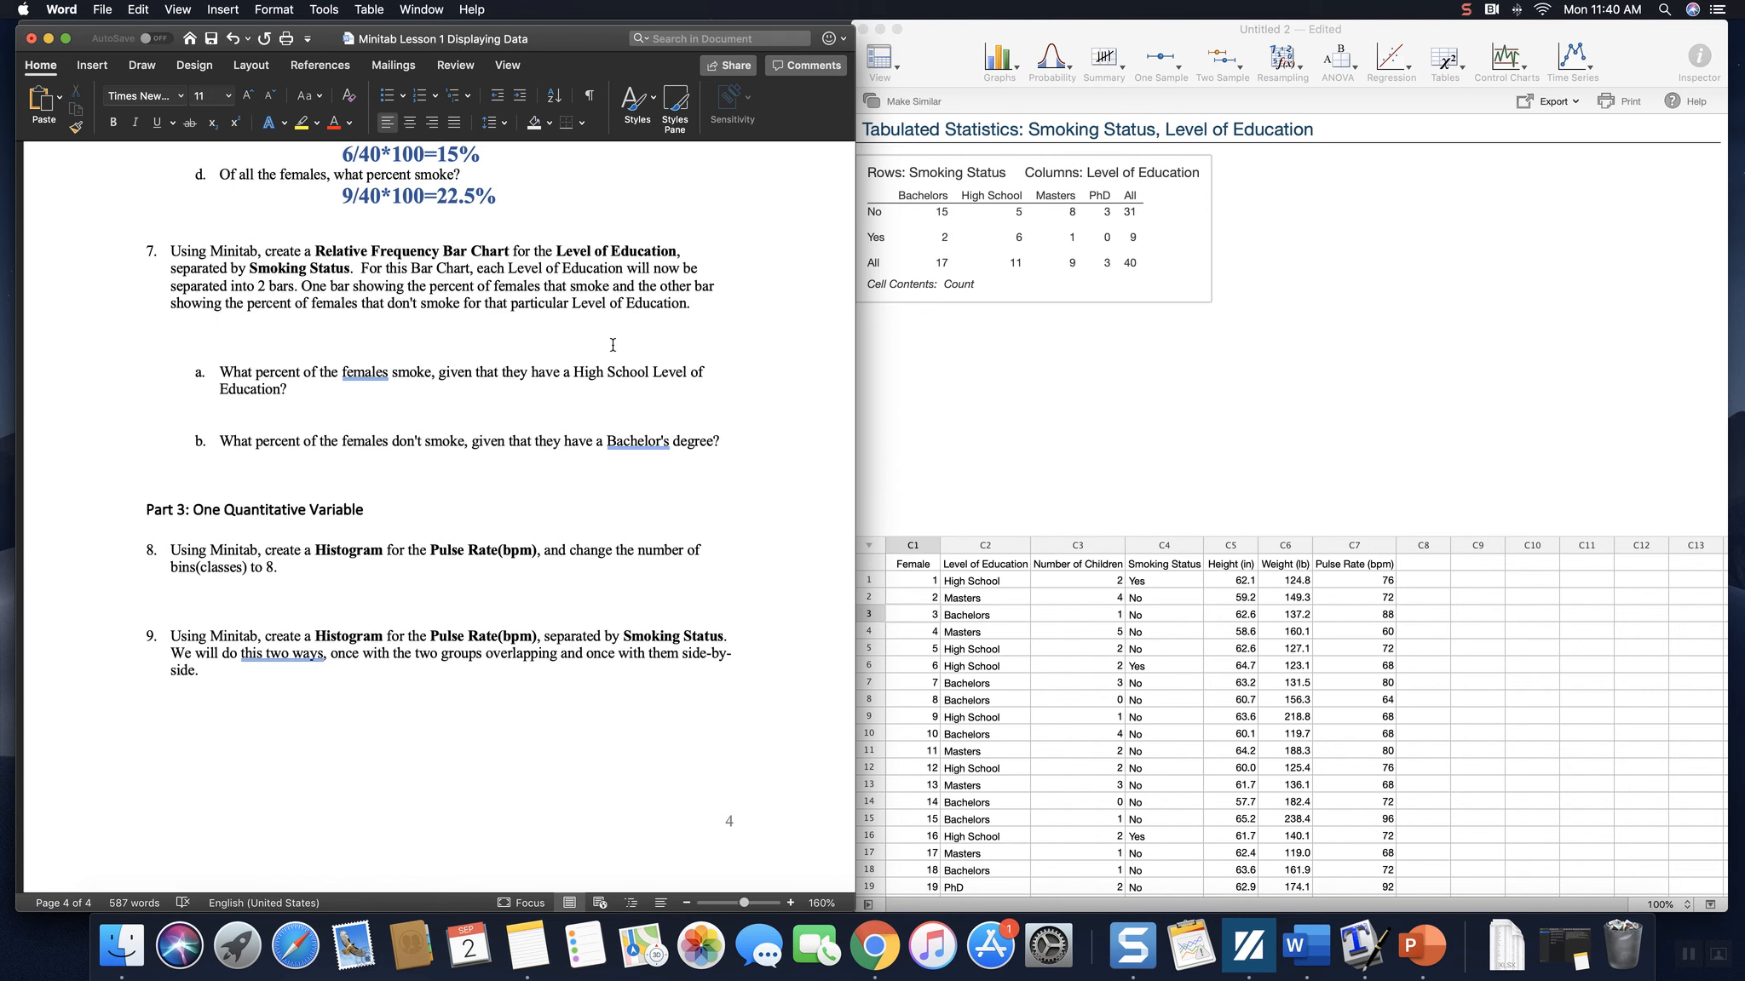
scroll(682, 349, "down", 1)
scroll(682, 349, "up", 3)
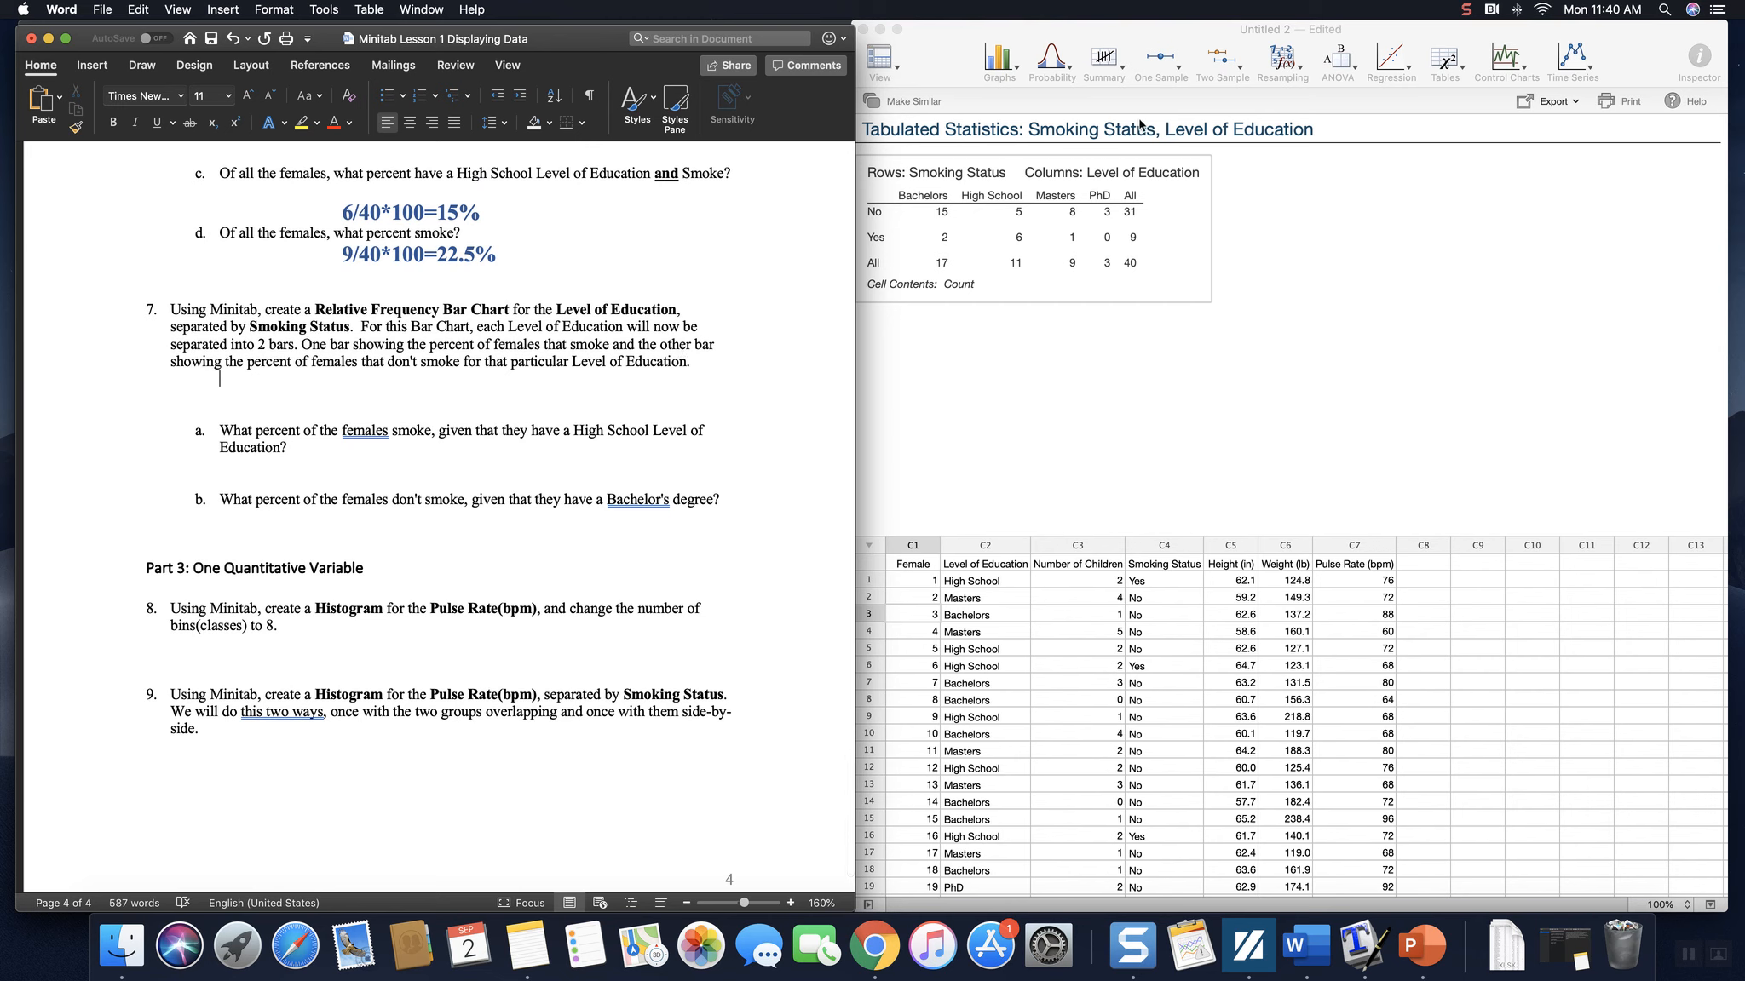
left_click(1018, 73)
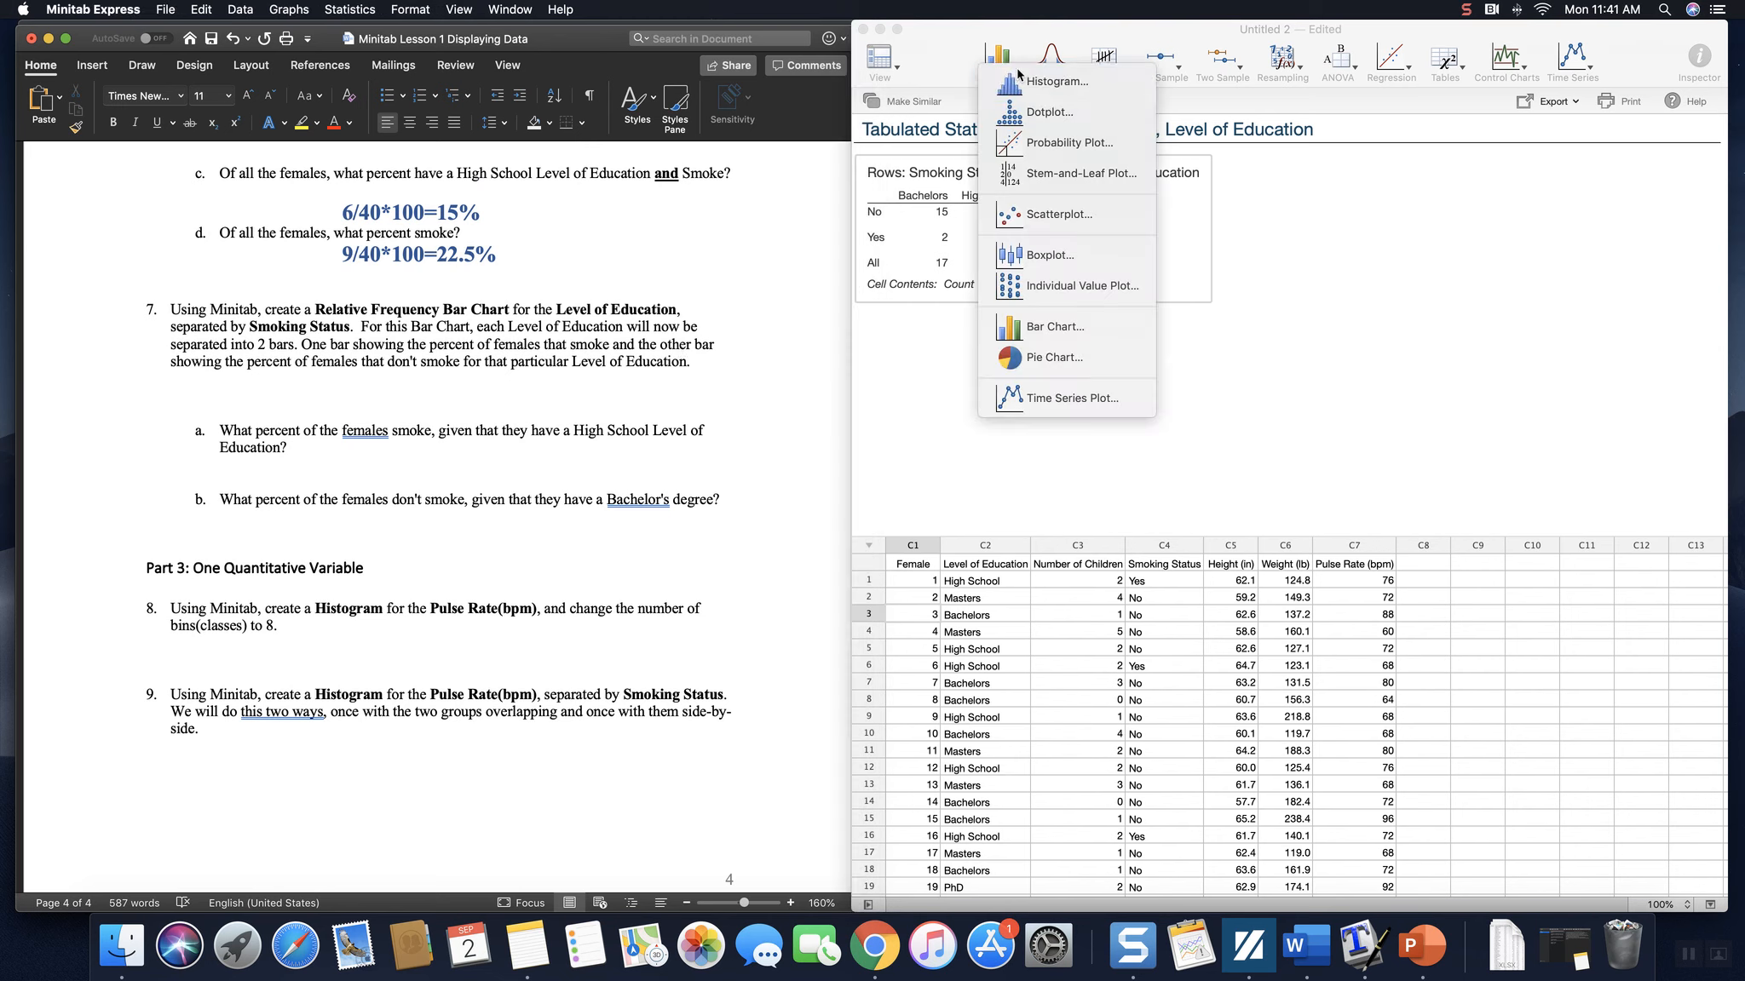
left_click(1054, 326)
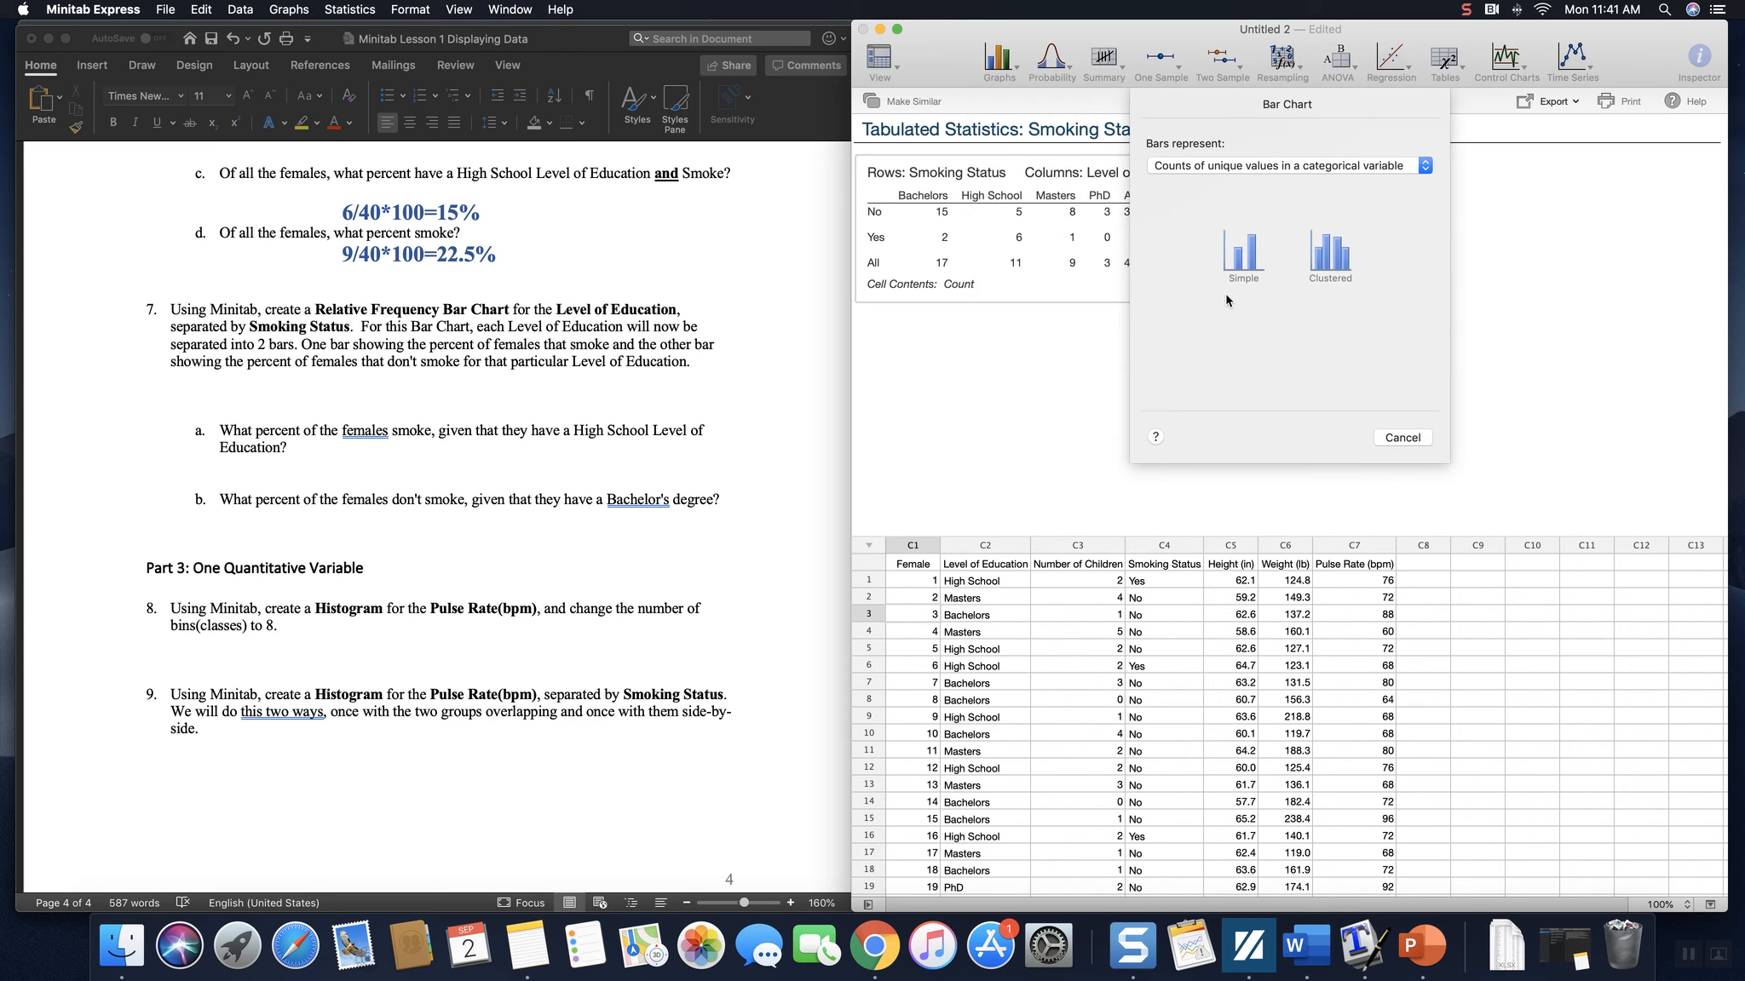
left_click(1335, 267)
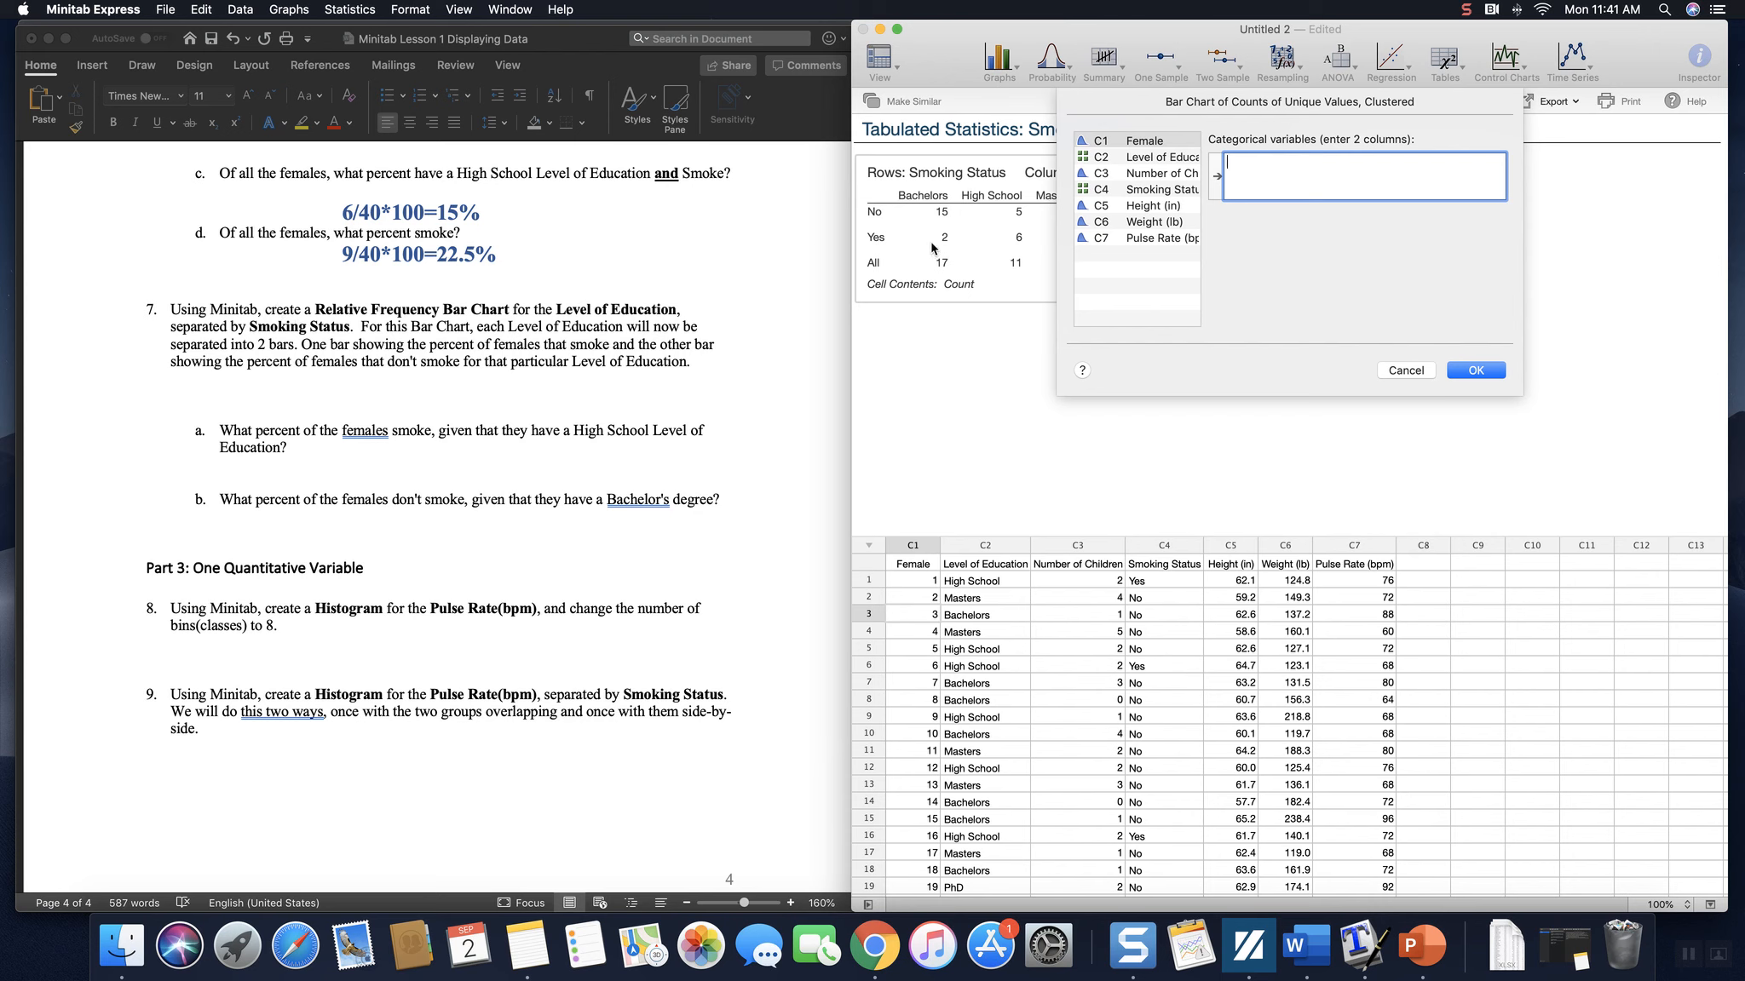
double_click(1144, 158)
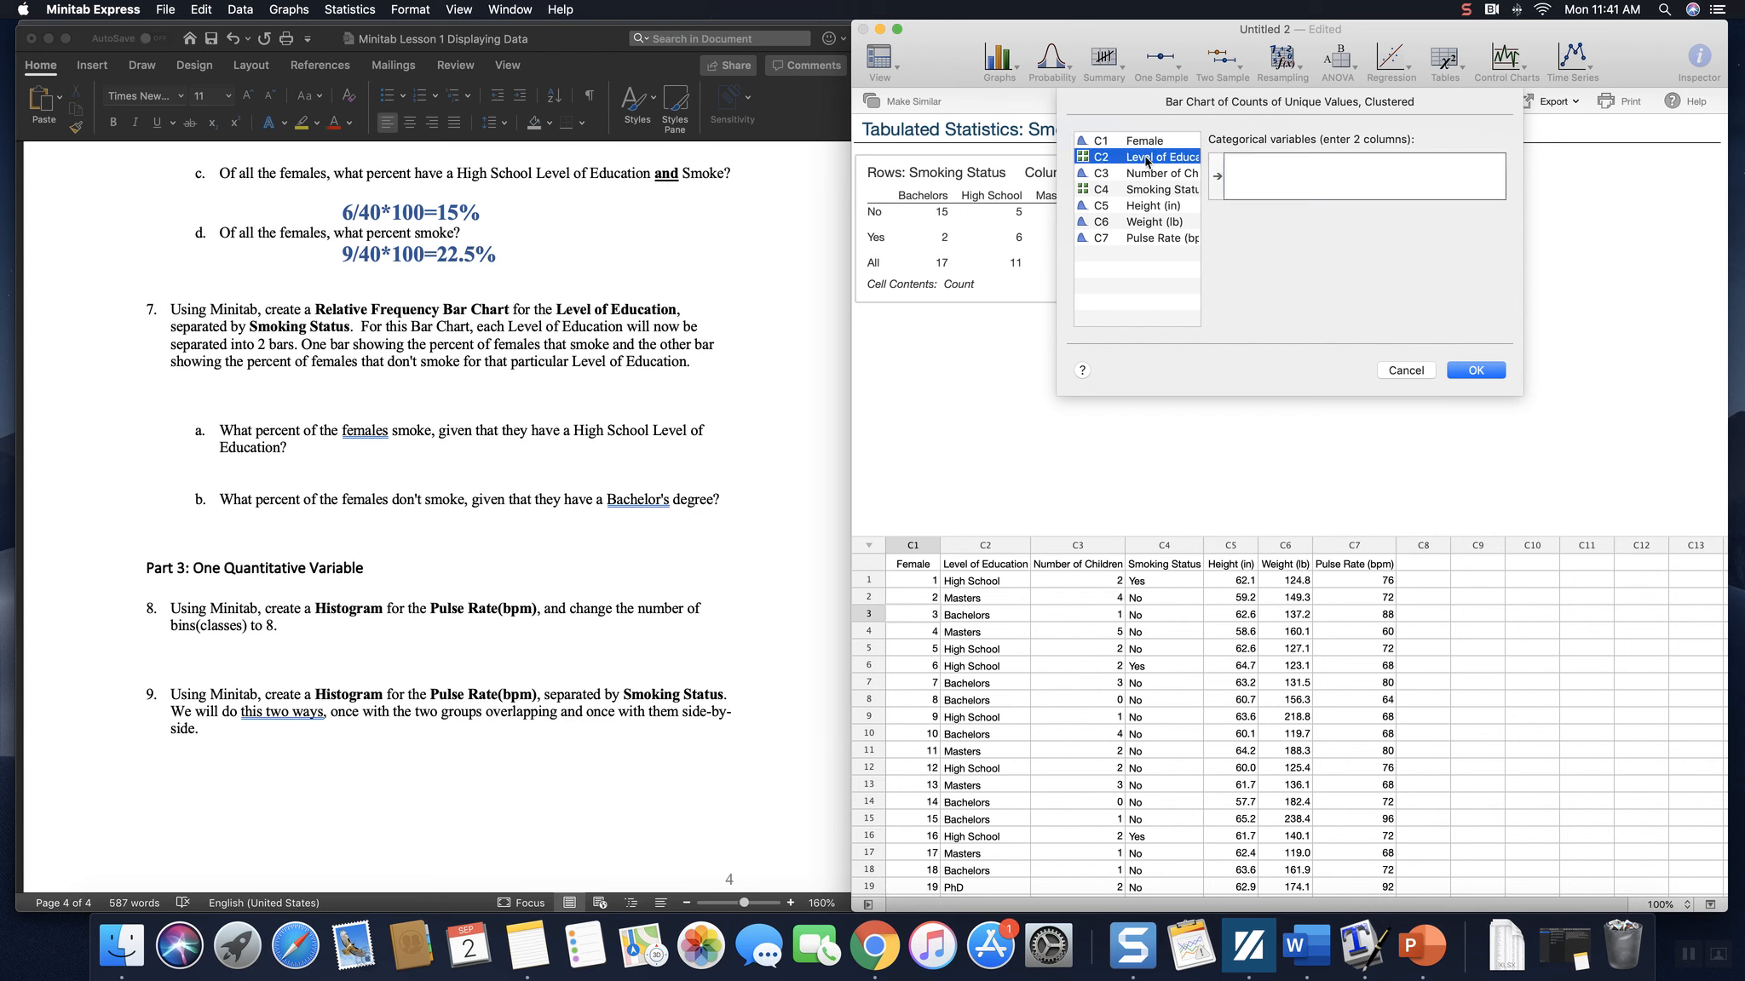
double_click(1148, 189)
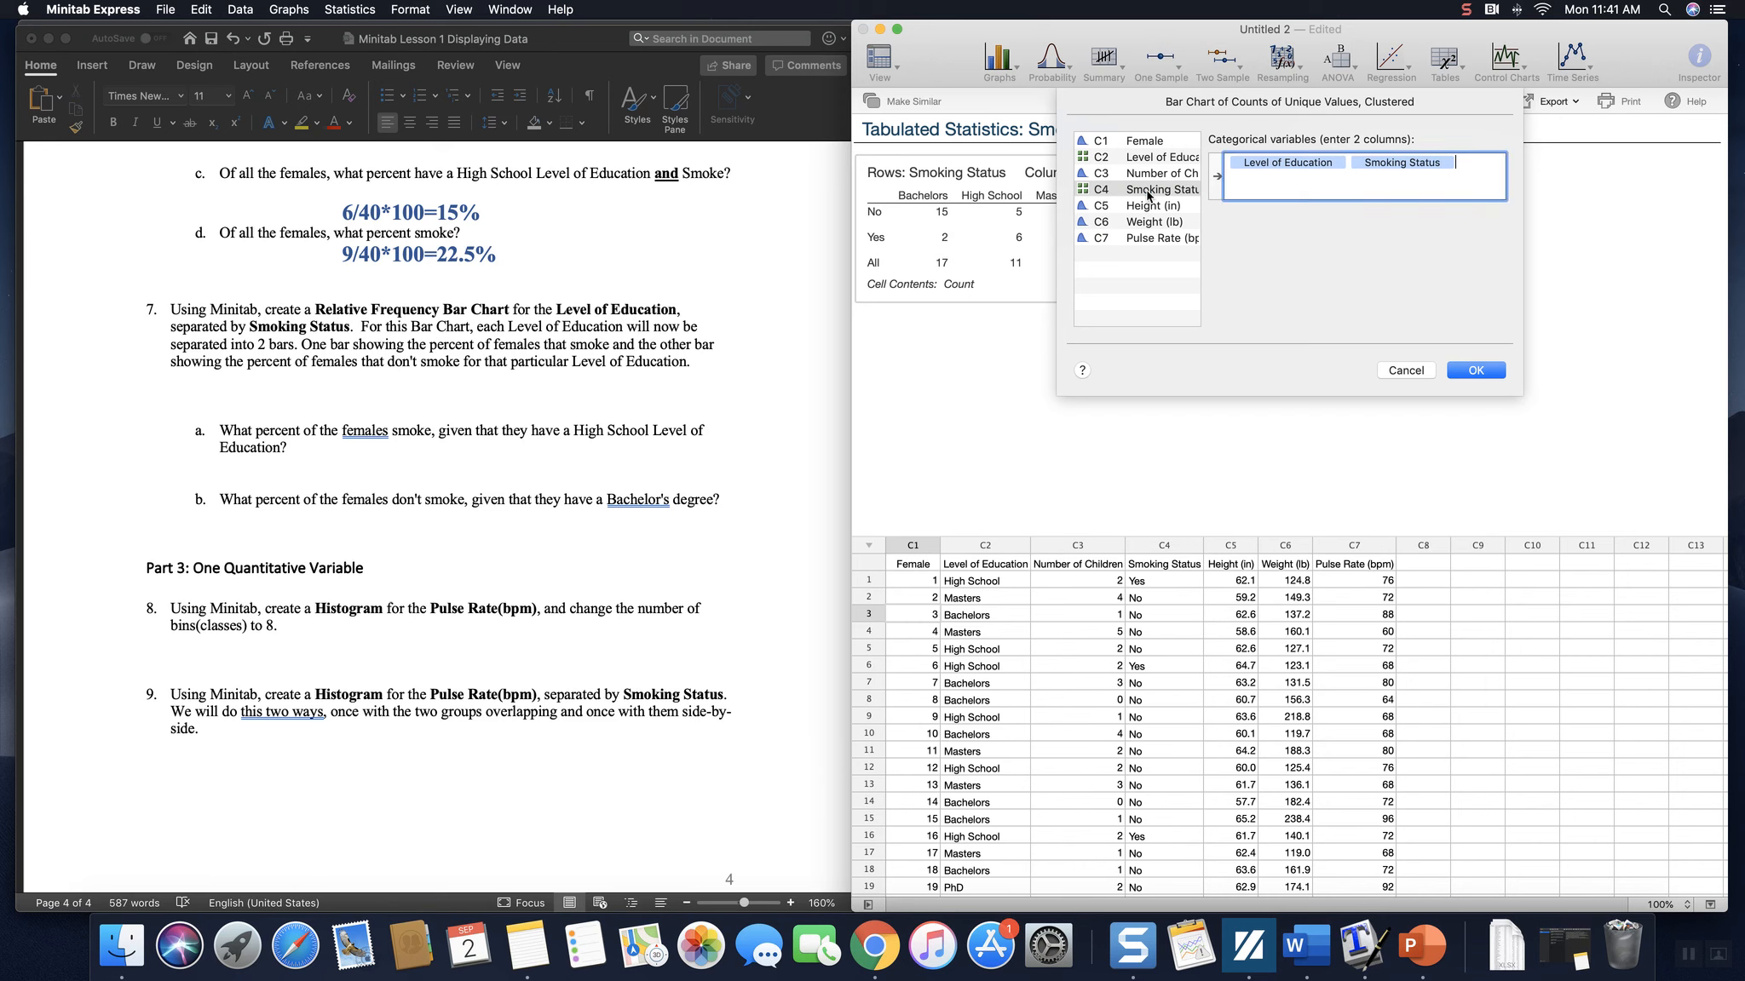
left_click(1487, 373)
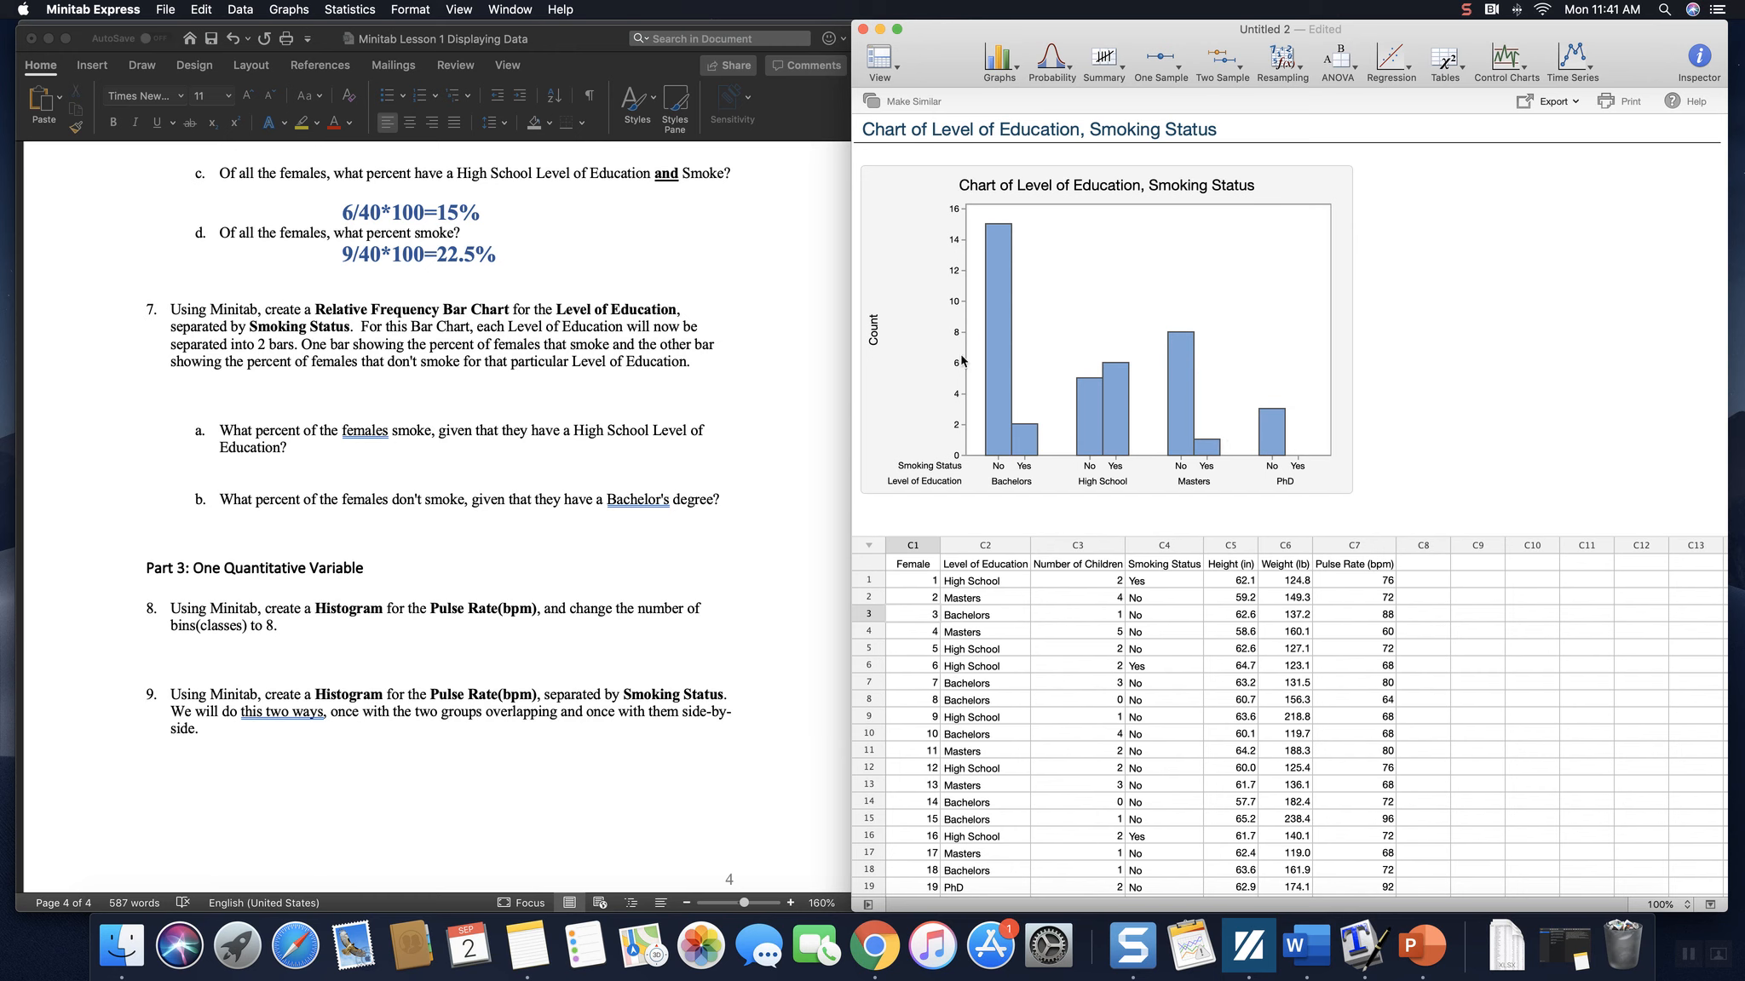
Change the scale type of the clustered bar chart to Percent.
mouse_move(993, 398)
left_click(1312, 189)
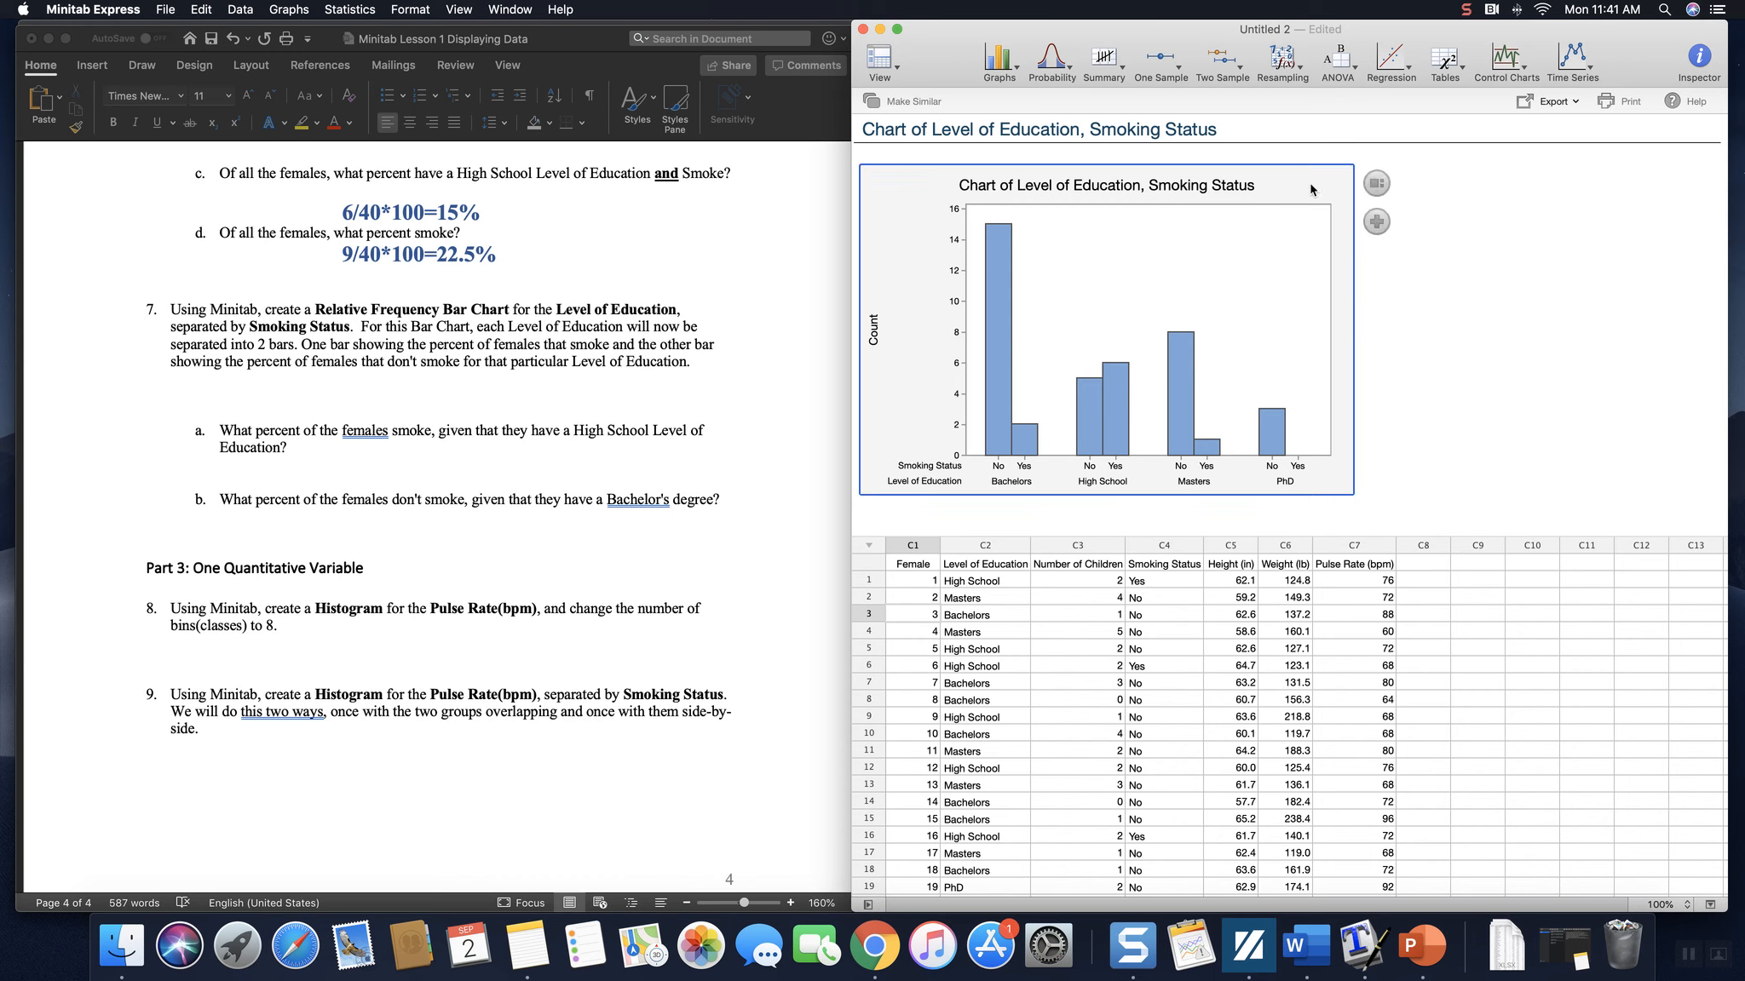
left_click(1377, 221)
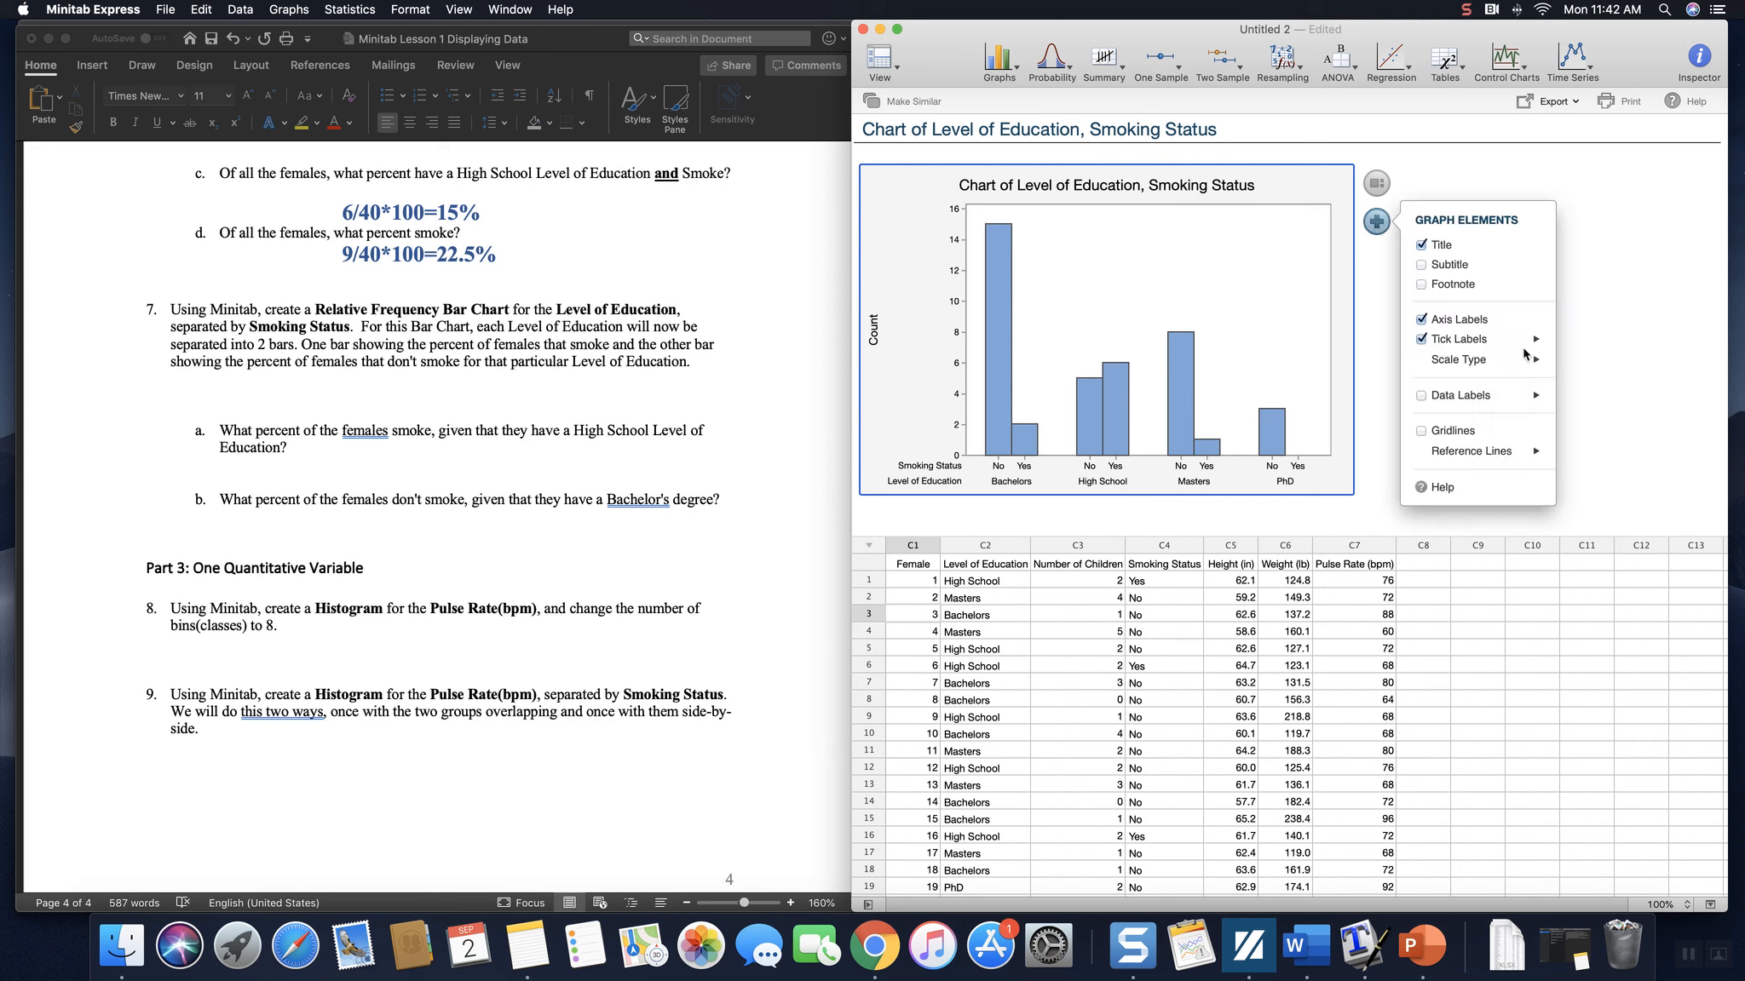
mouse_move(1534, 364)
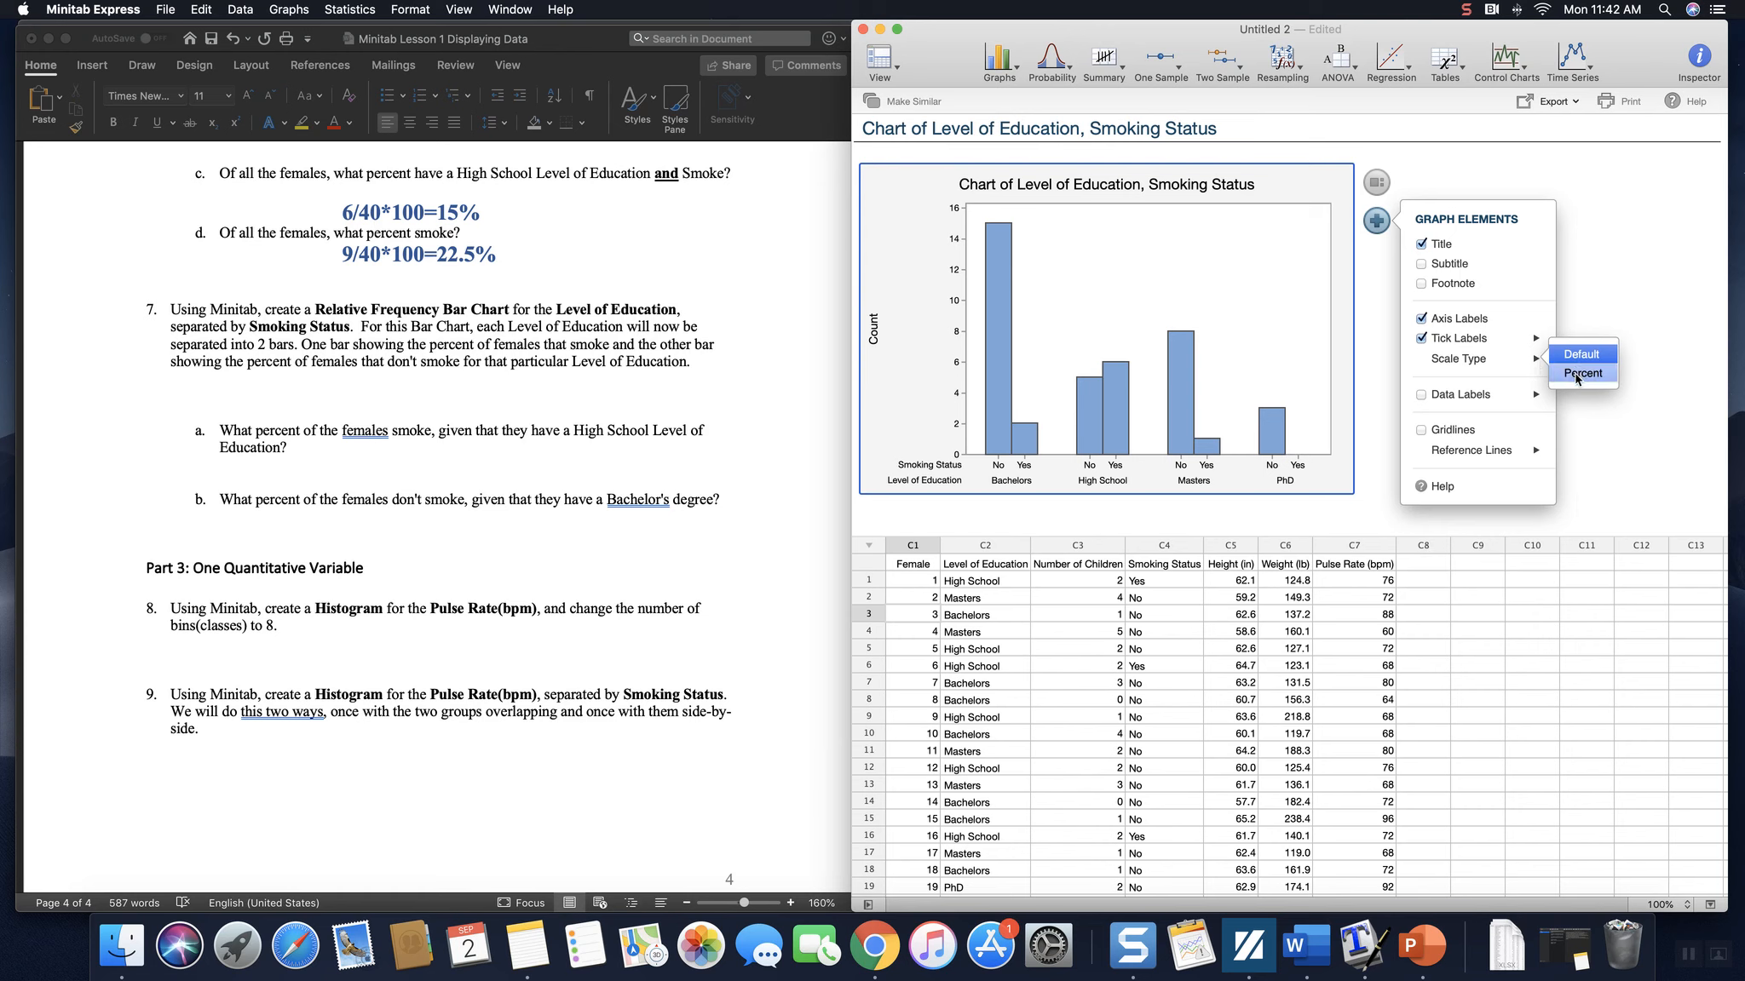
left_click(1577, 375)
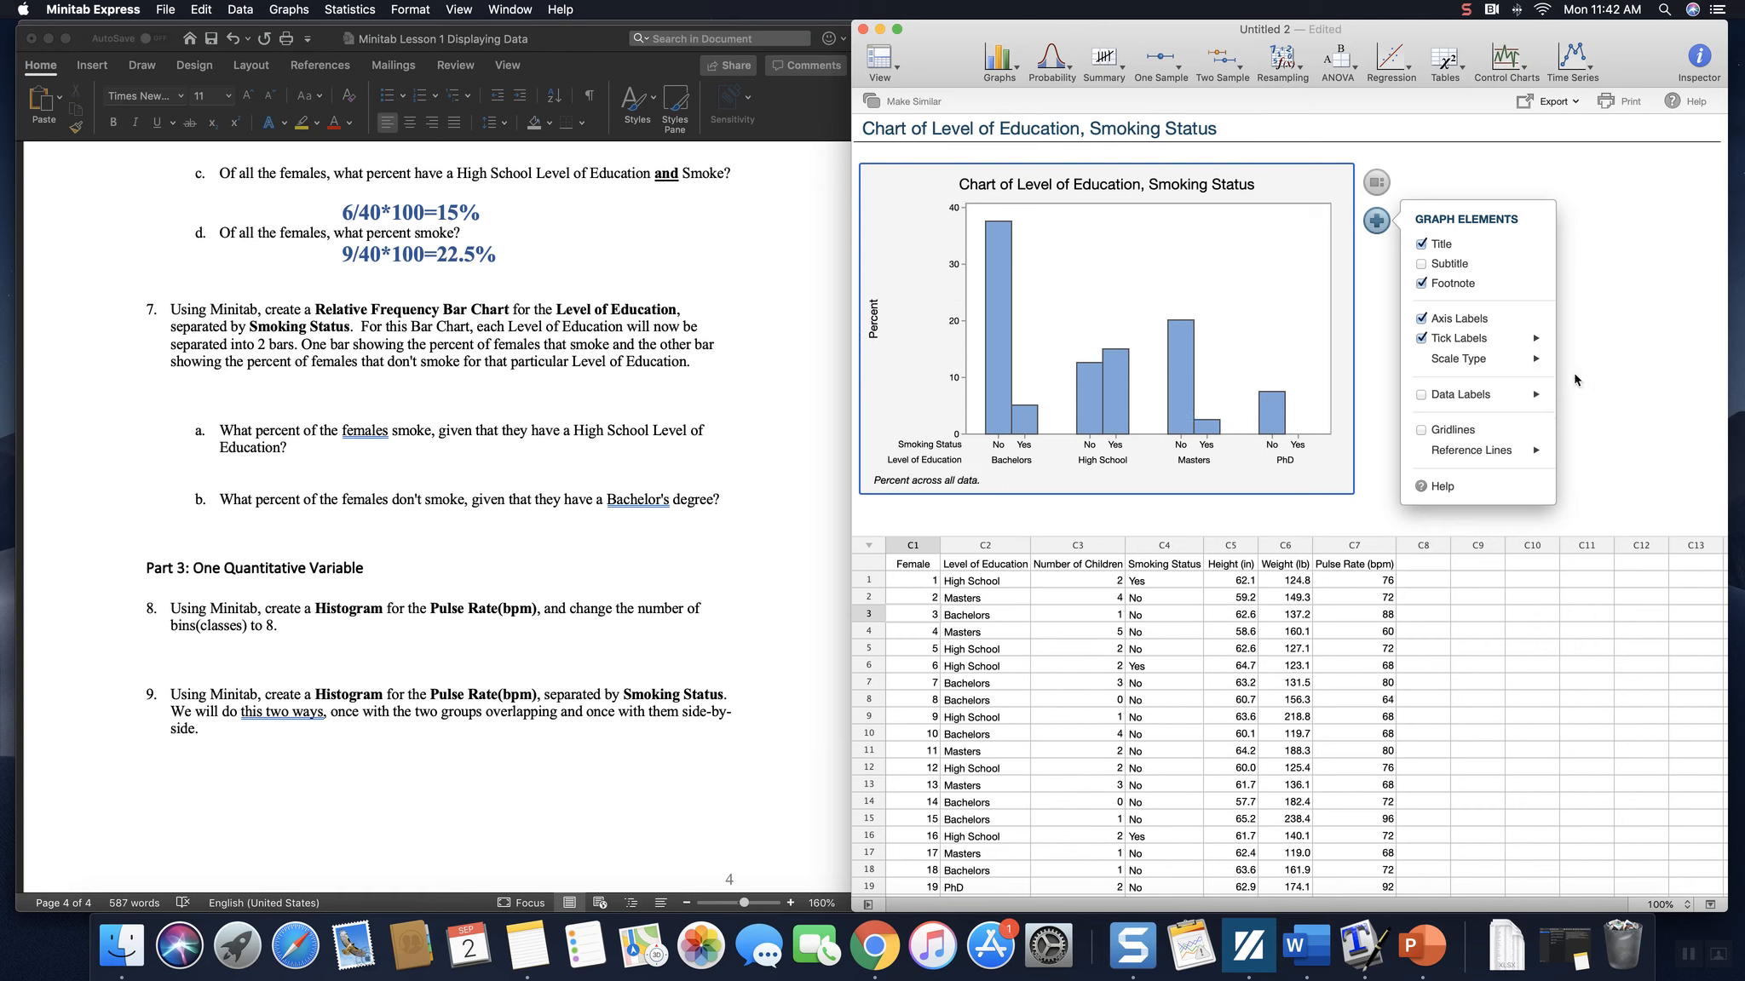
Examine the chart's data label options and the percent values of the smoker bars for High School, Bachelors and Masters.
left_click(1377, 184)
left_click(1376, 186)
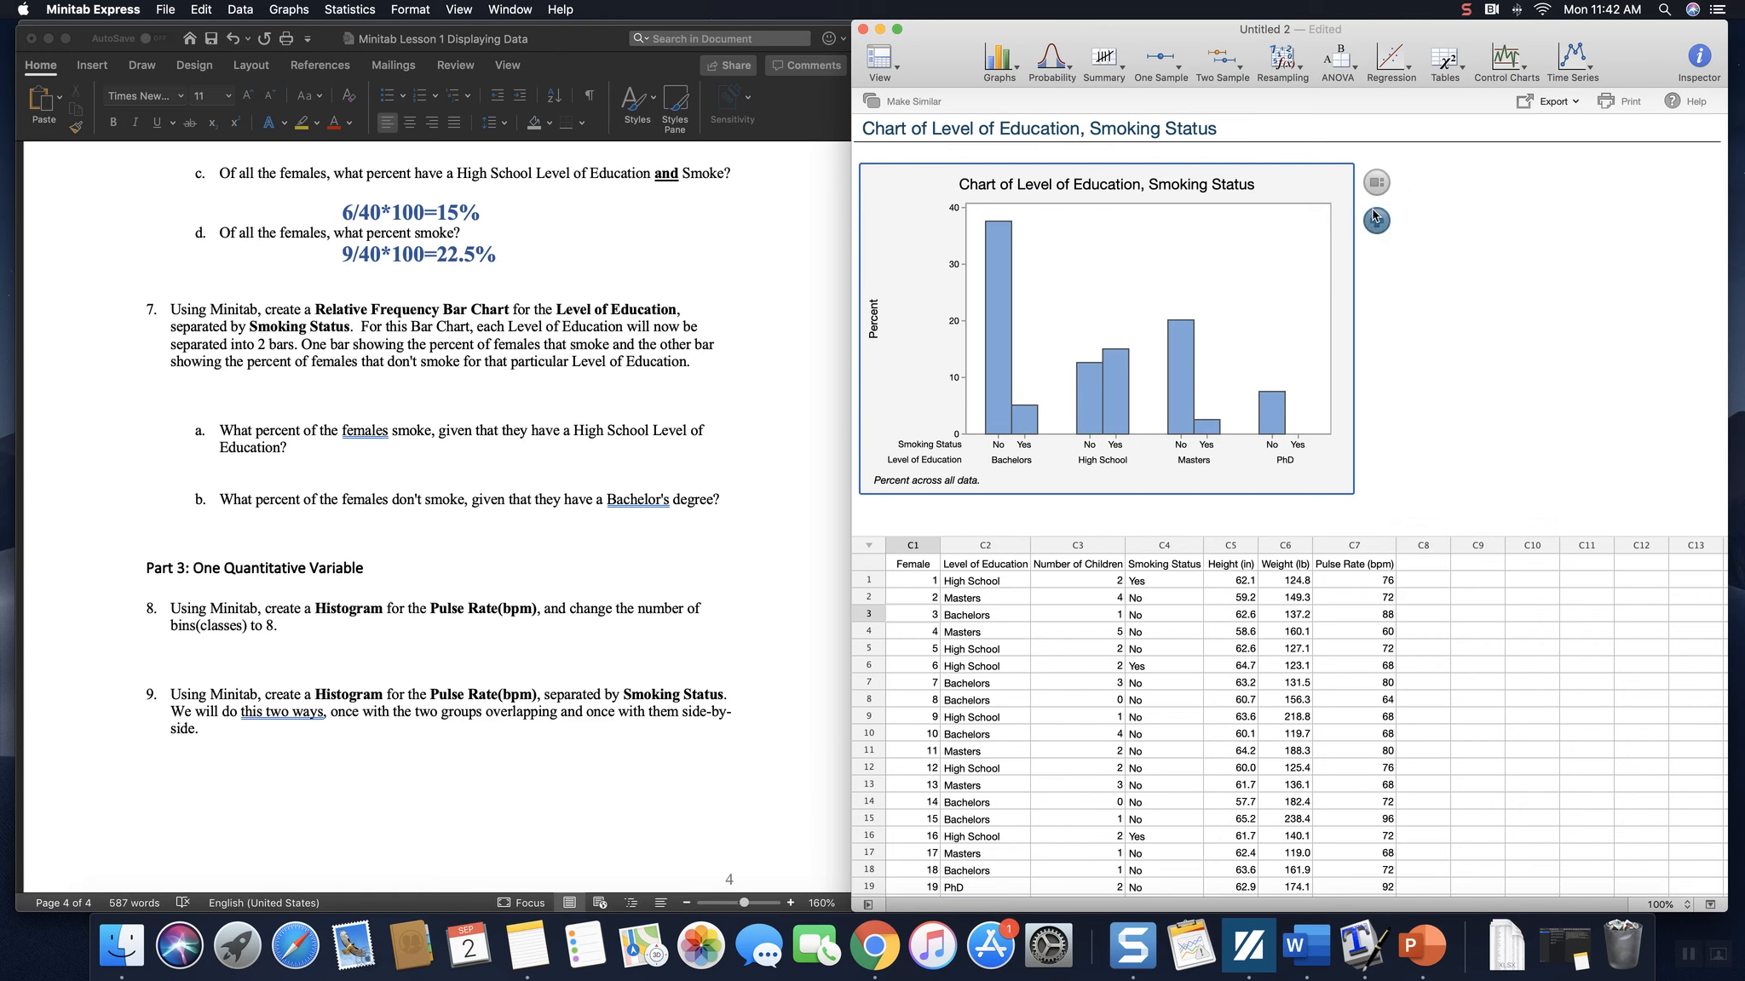
left_click(1374, 215)
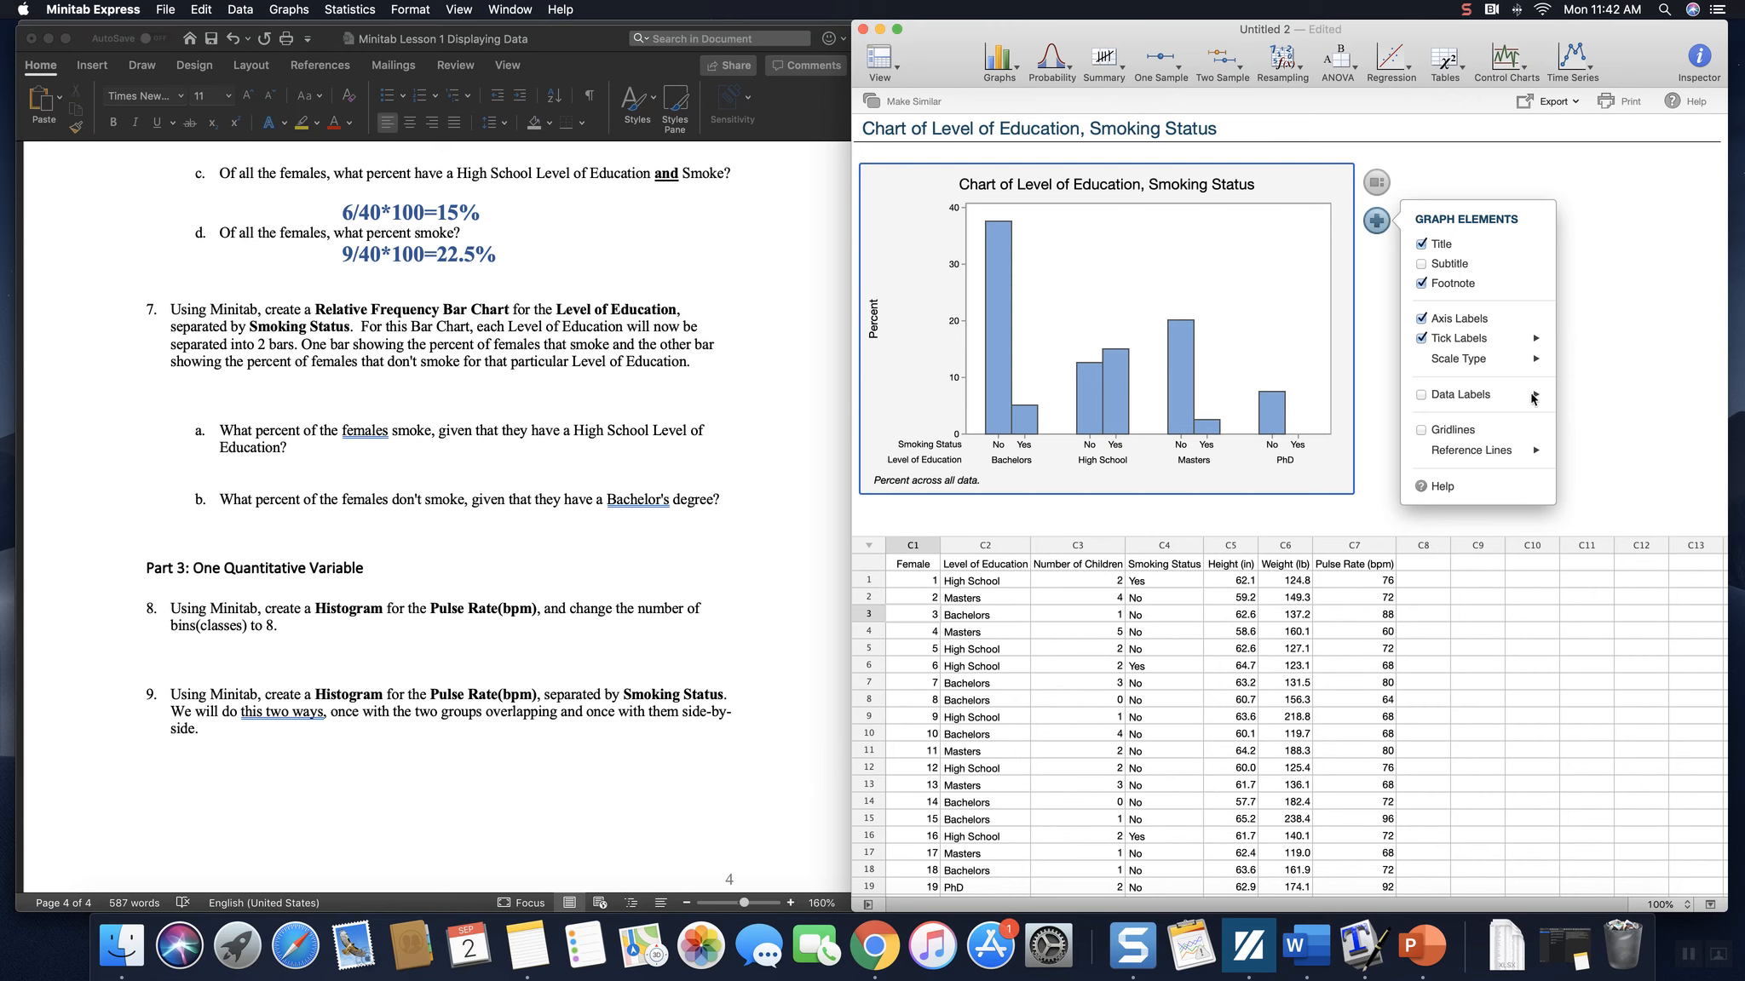
mouse_move(1533, 398)
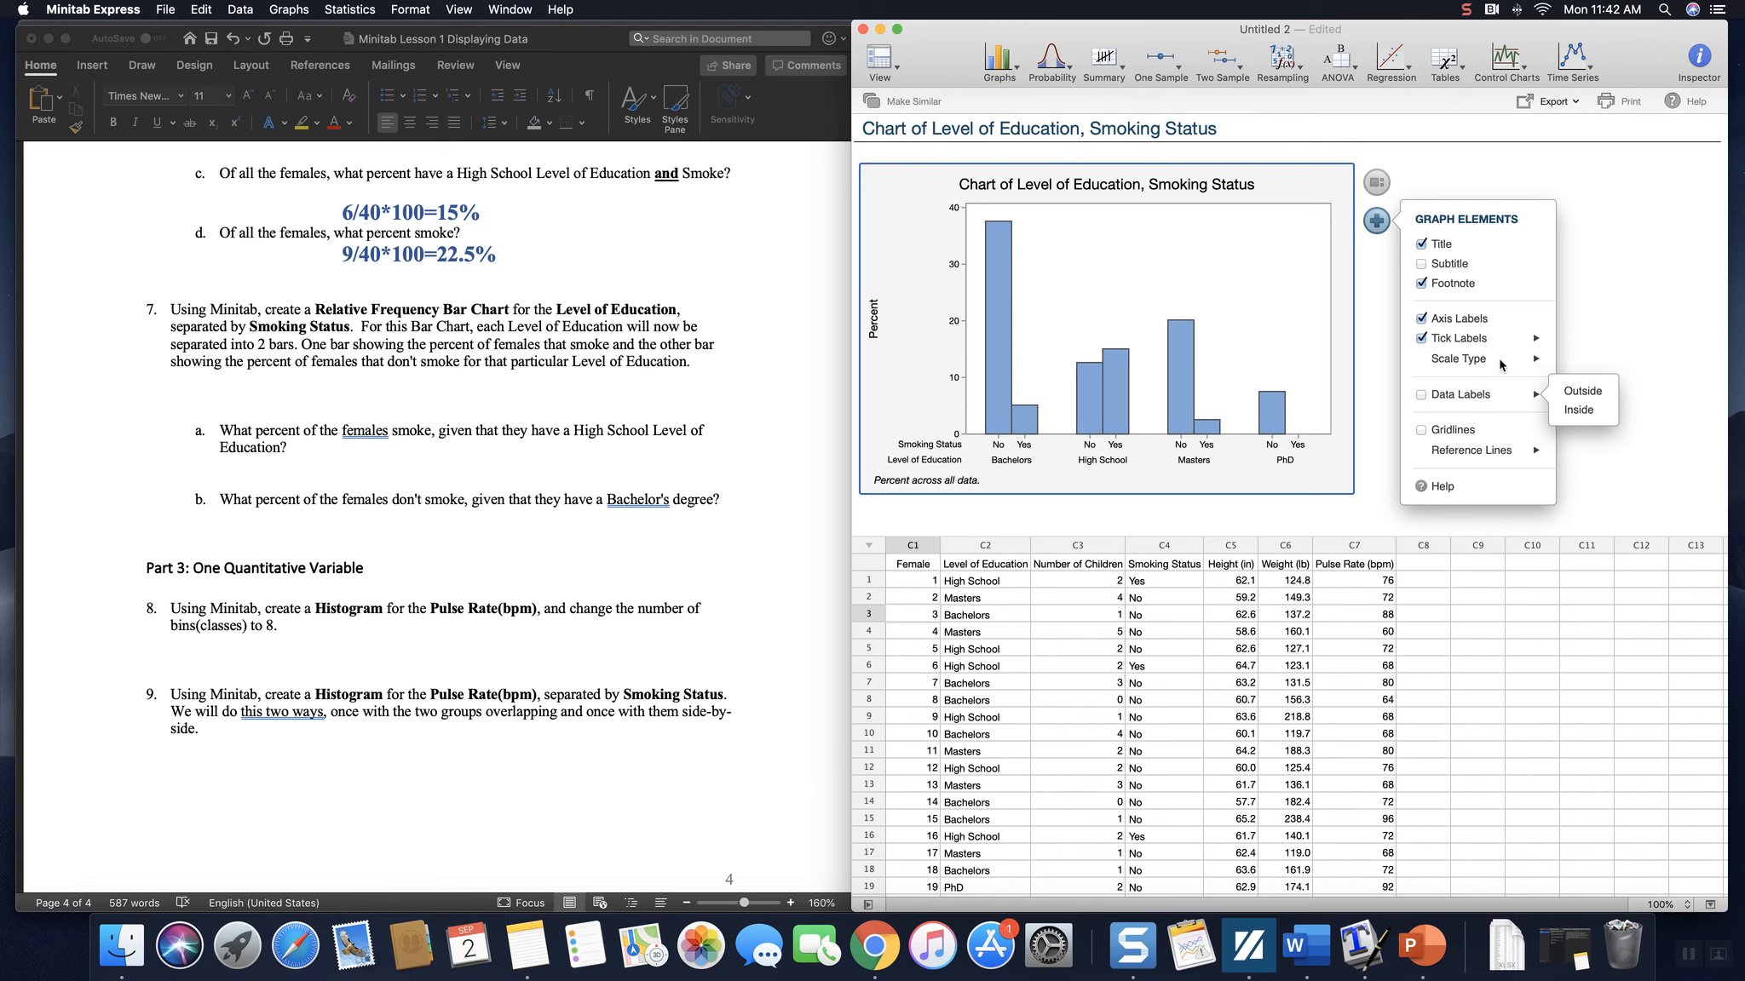
left_click(888, 236)
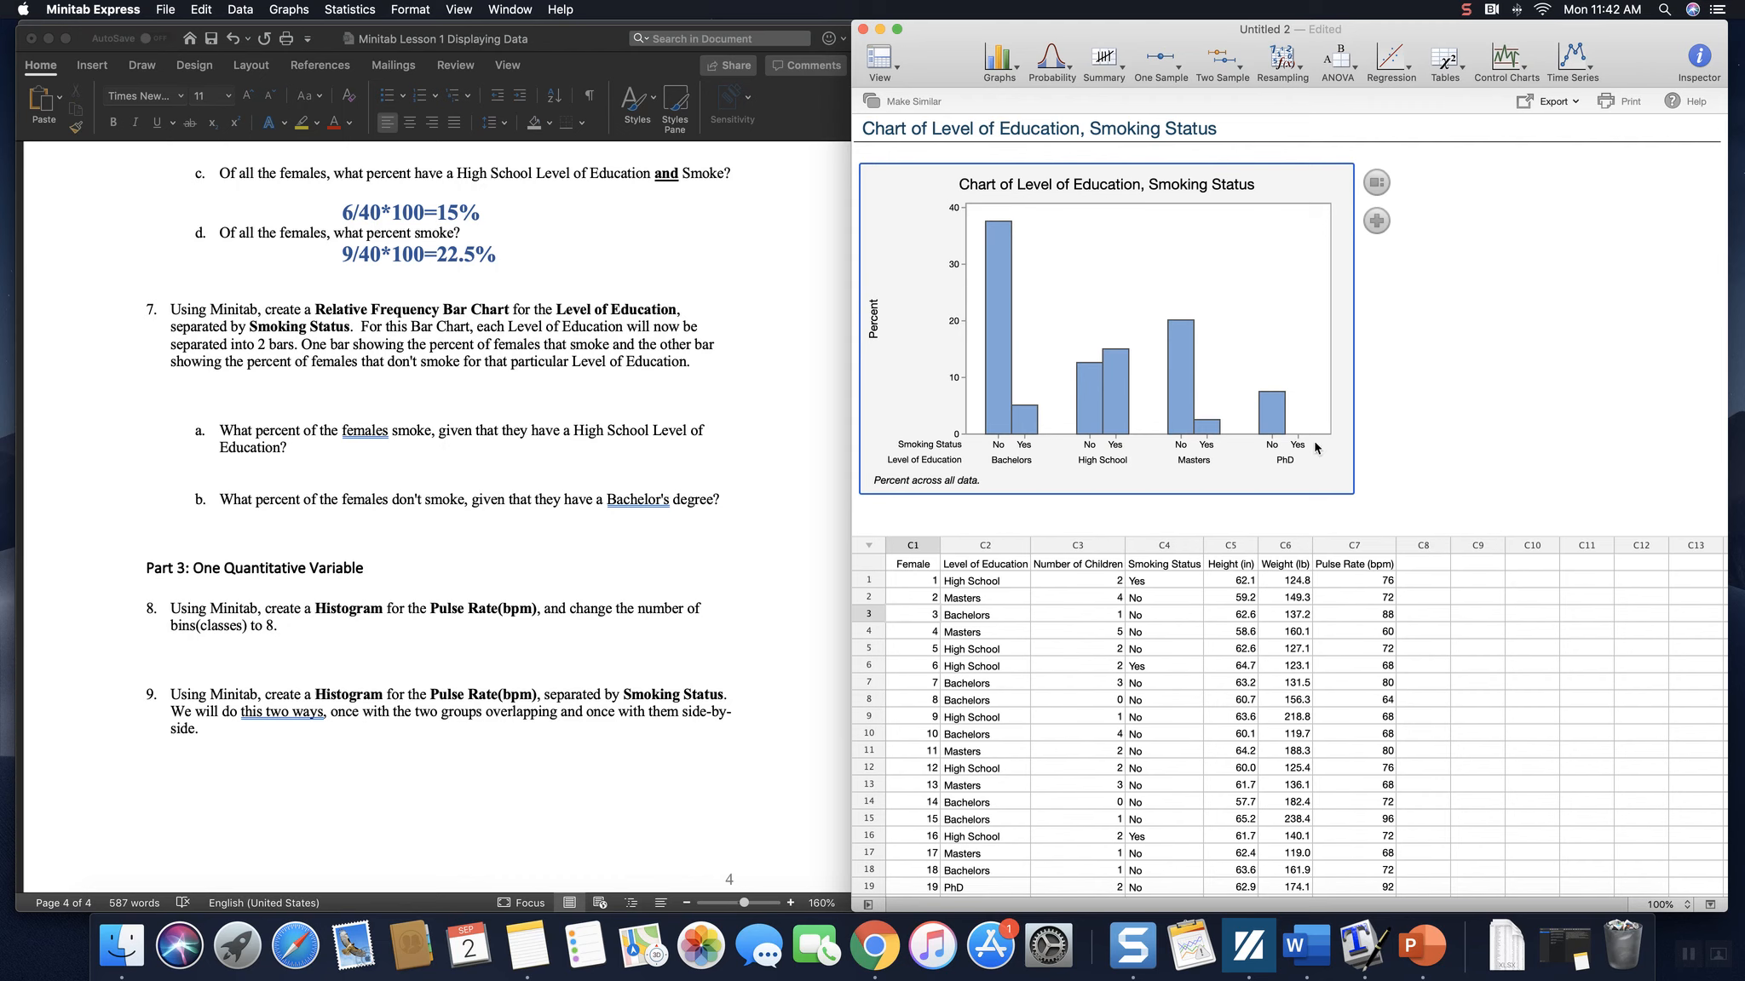
mouse_move(1095, 434)
mouse_move(1112, 356)
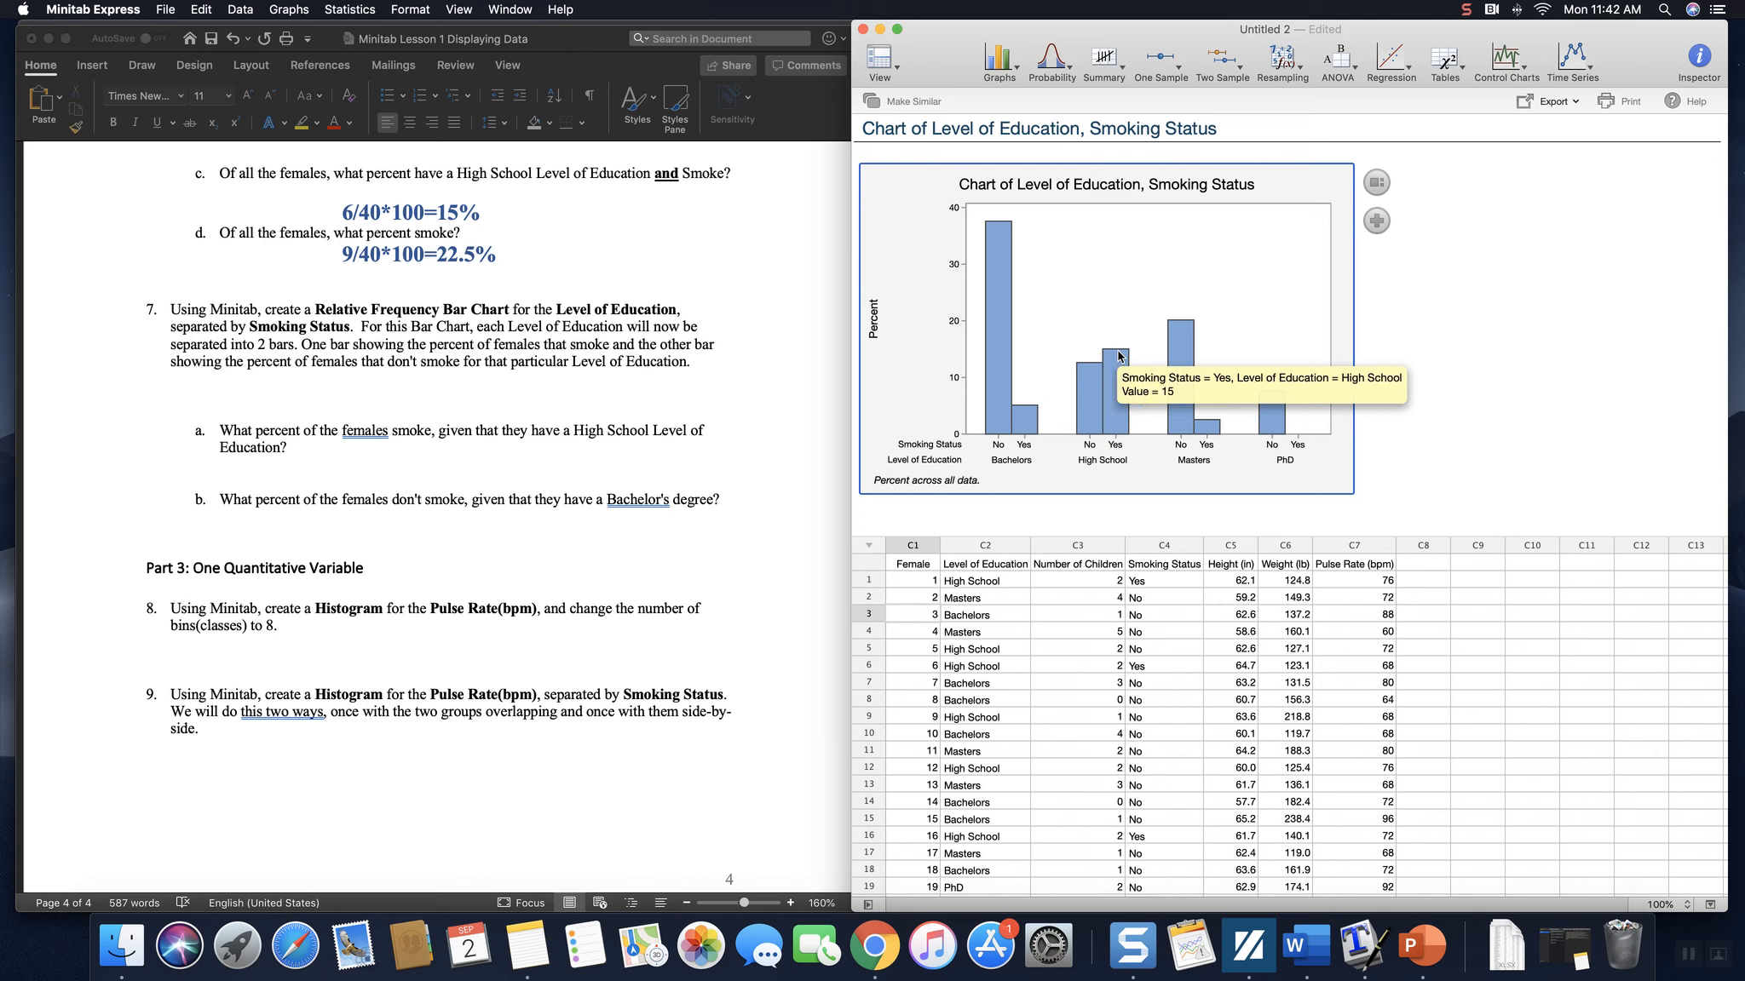
mouse_move(1028, 418)
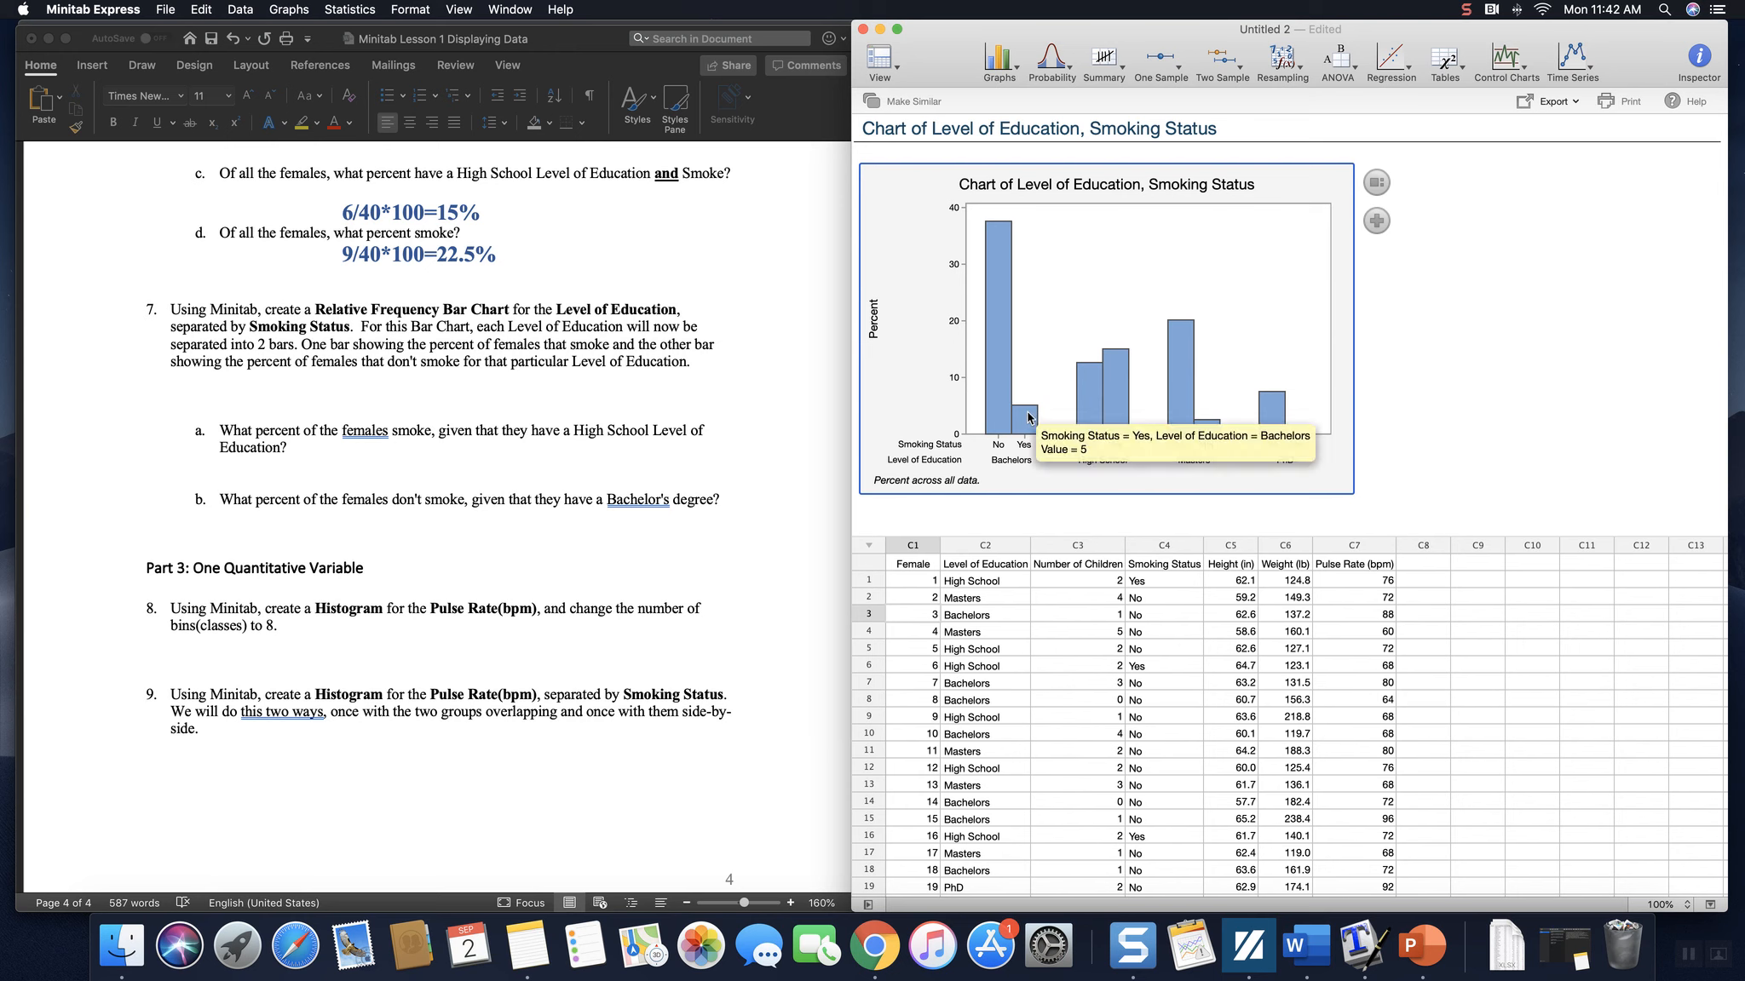
mouse_move(1211, 431)
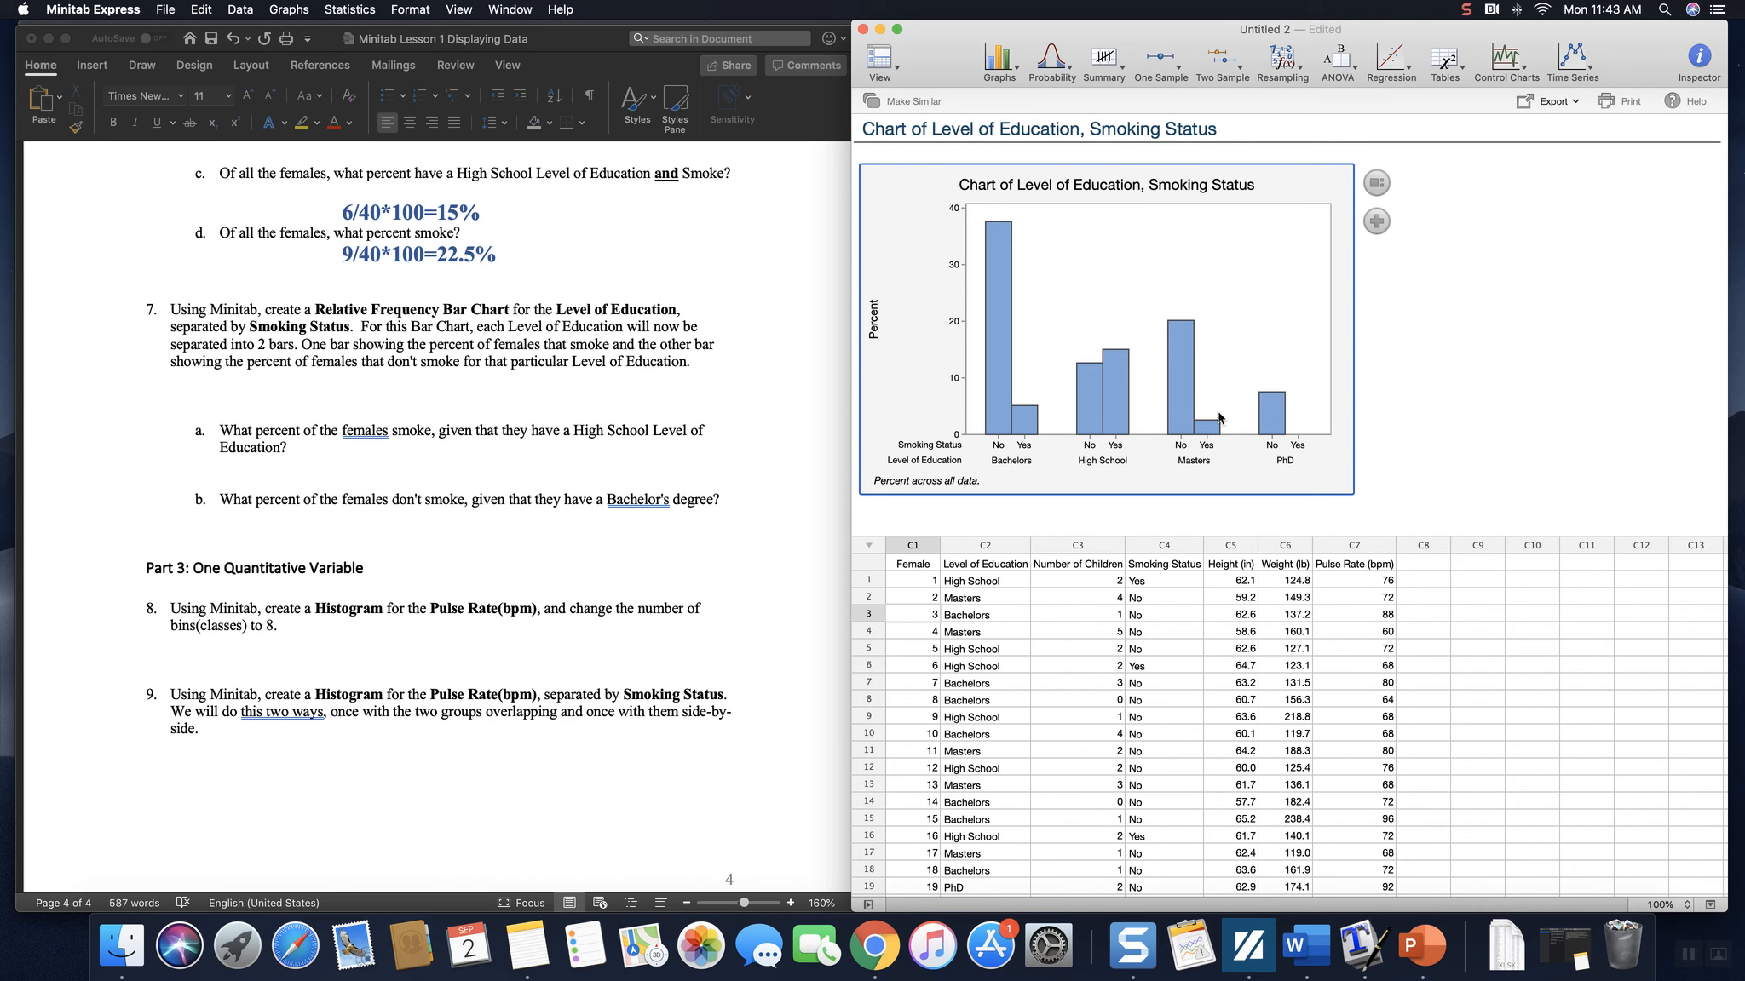
Copy the percent bar chart and paste it into the Word document on the blank line below question 7.
right_click(885, 228)
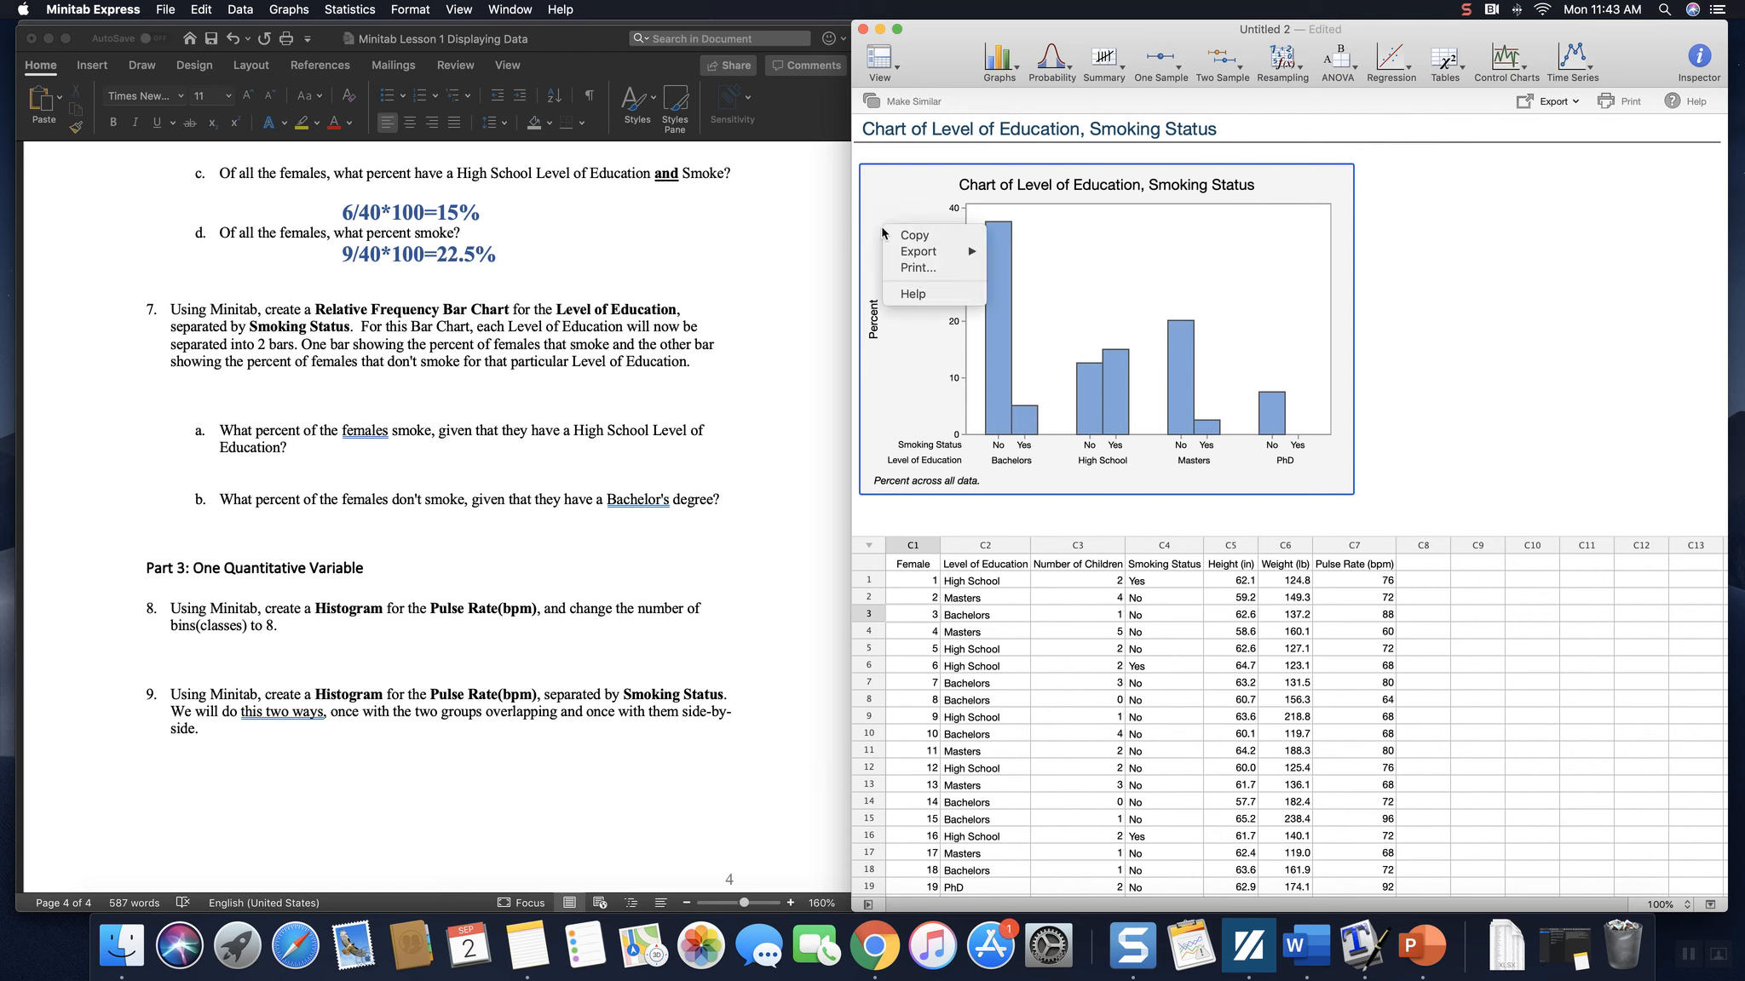
left_click(928, 236)
left_click(237, 392)
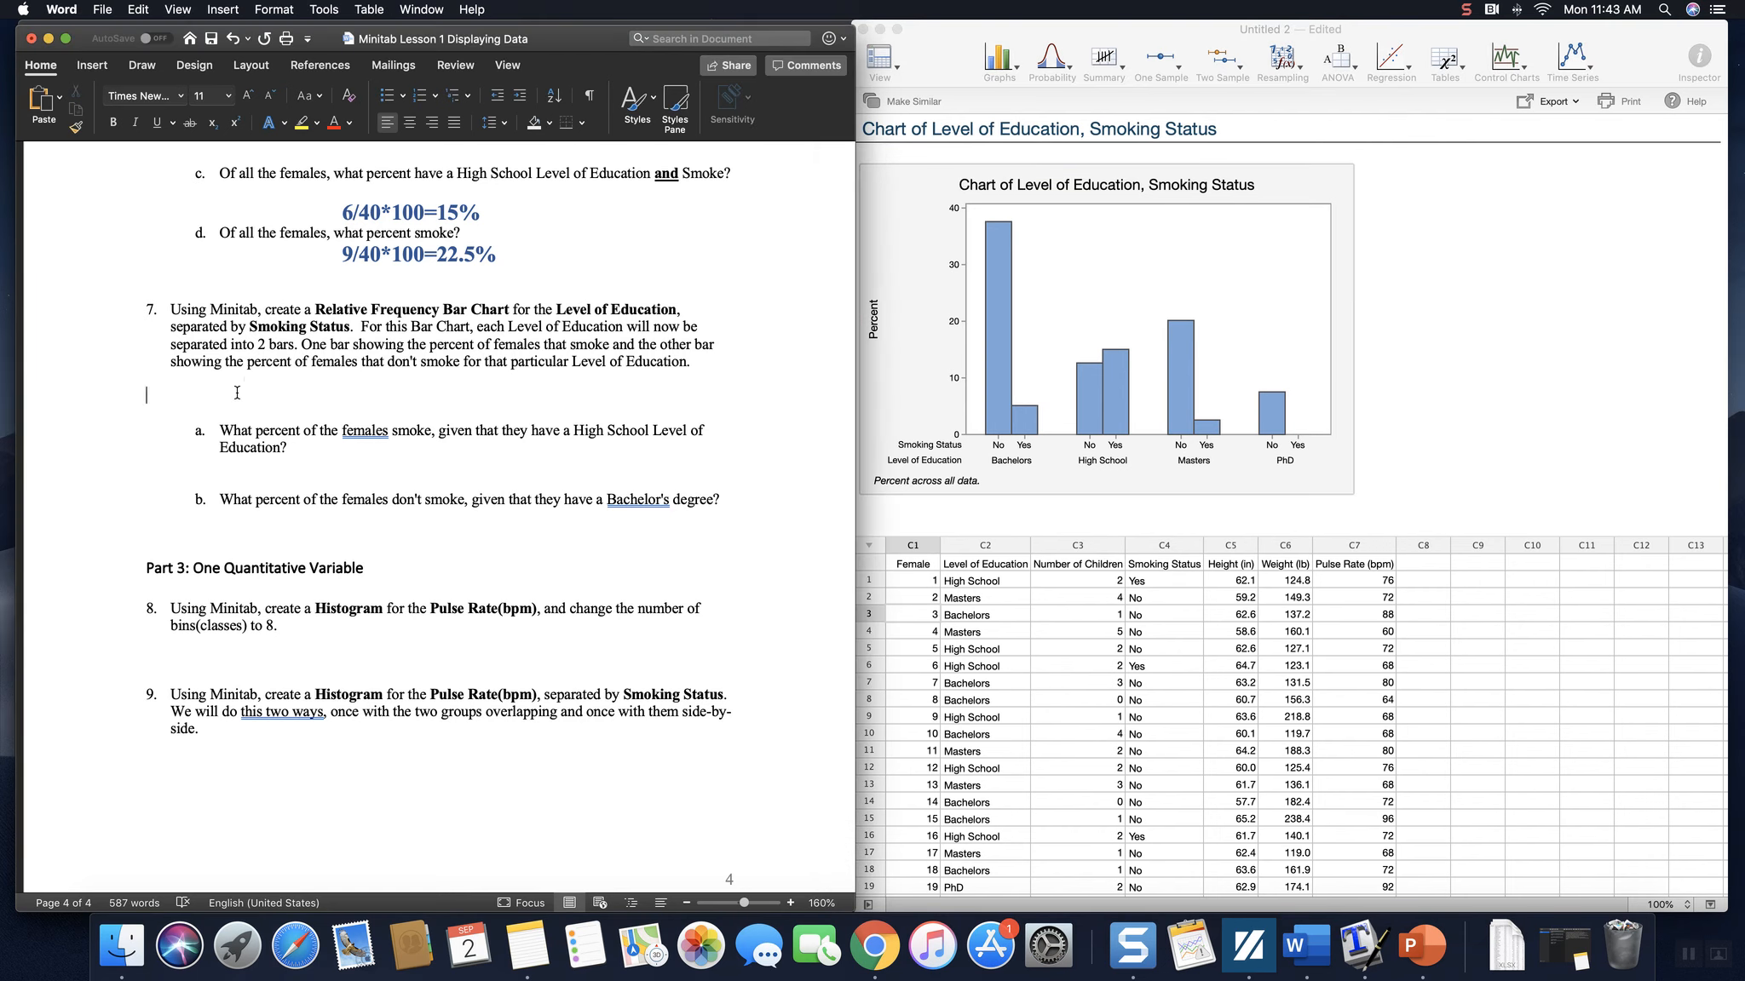
right_click(238, 392)
left_click(292, 430)
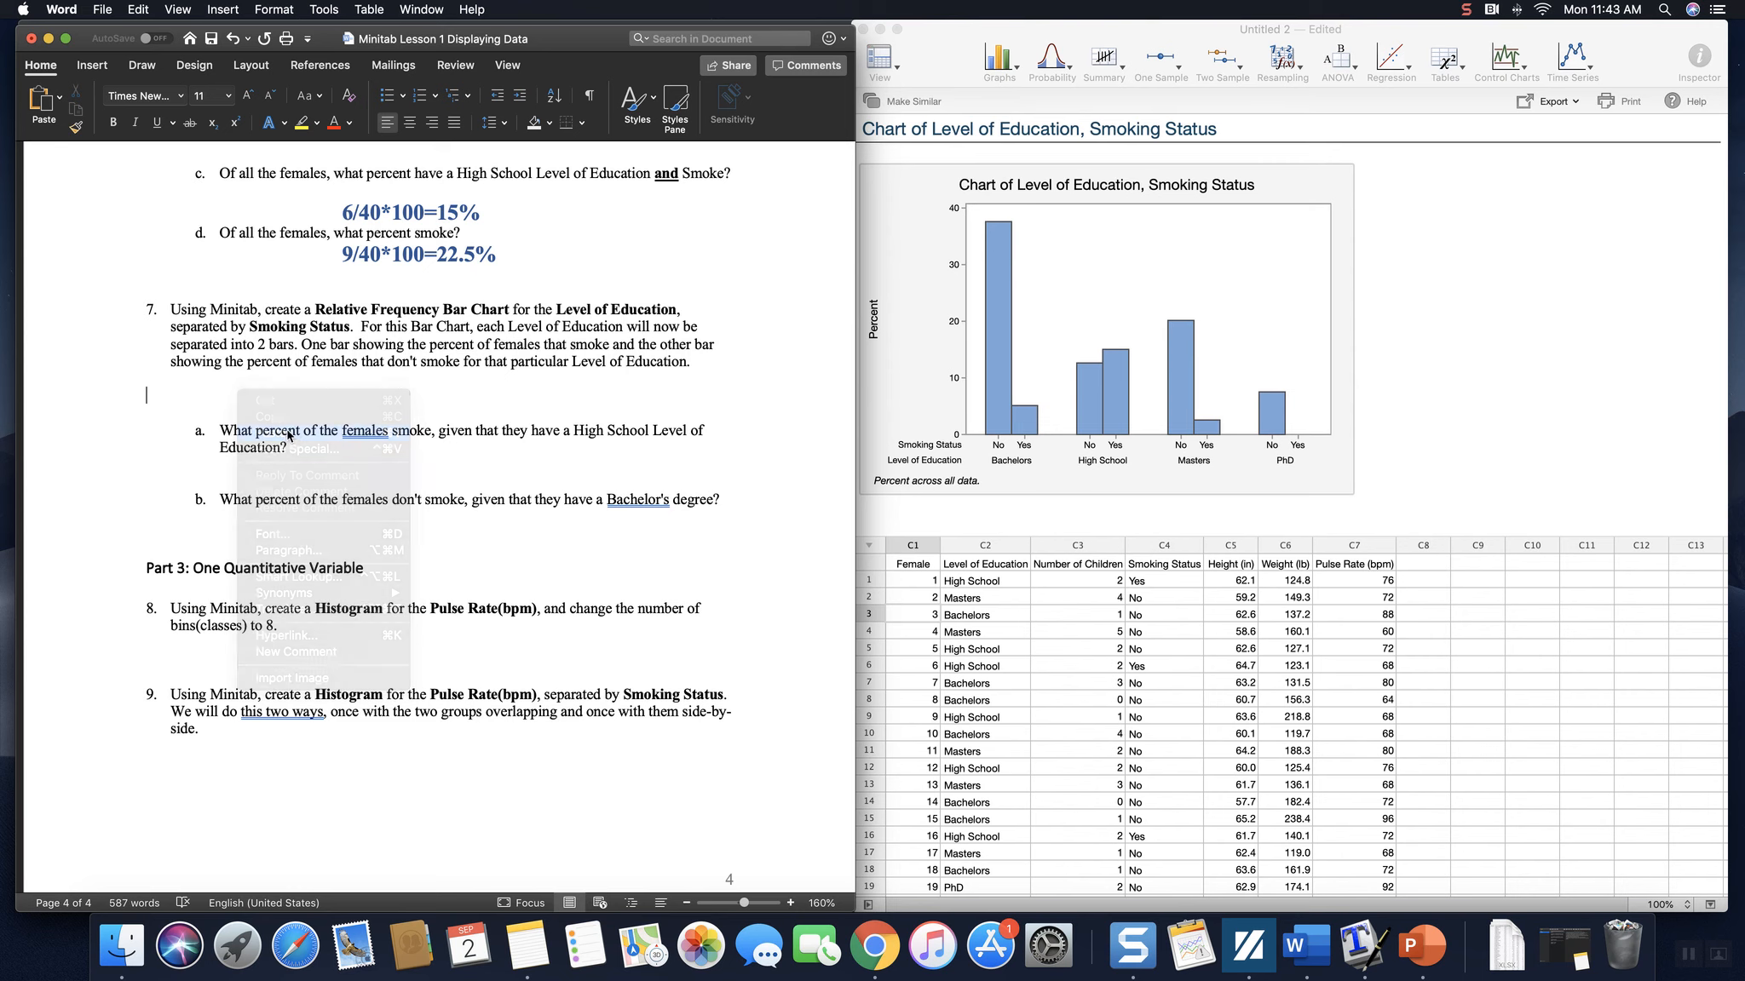
Switch to Minitab Express and create a simple single-variable histogram of Pulse Rate (bpm), as question 8 asks.
scroll(777, 588, "down", 5)
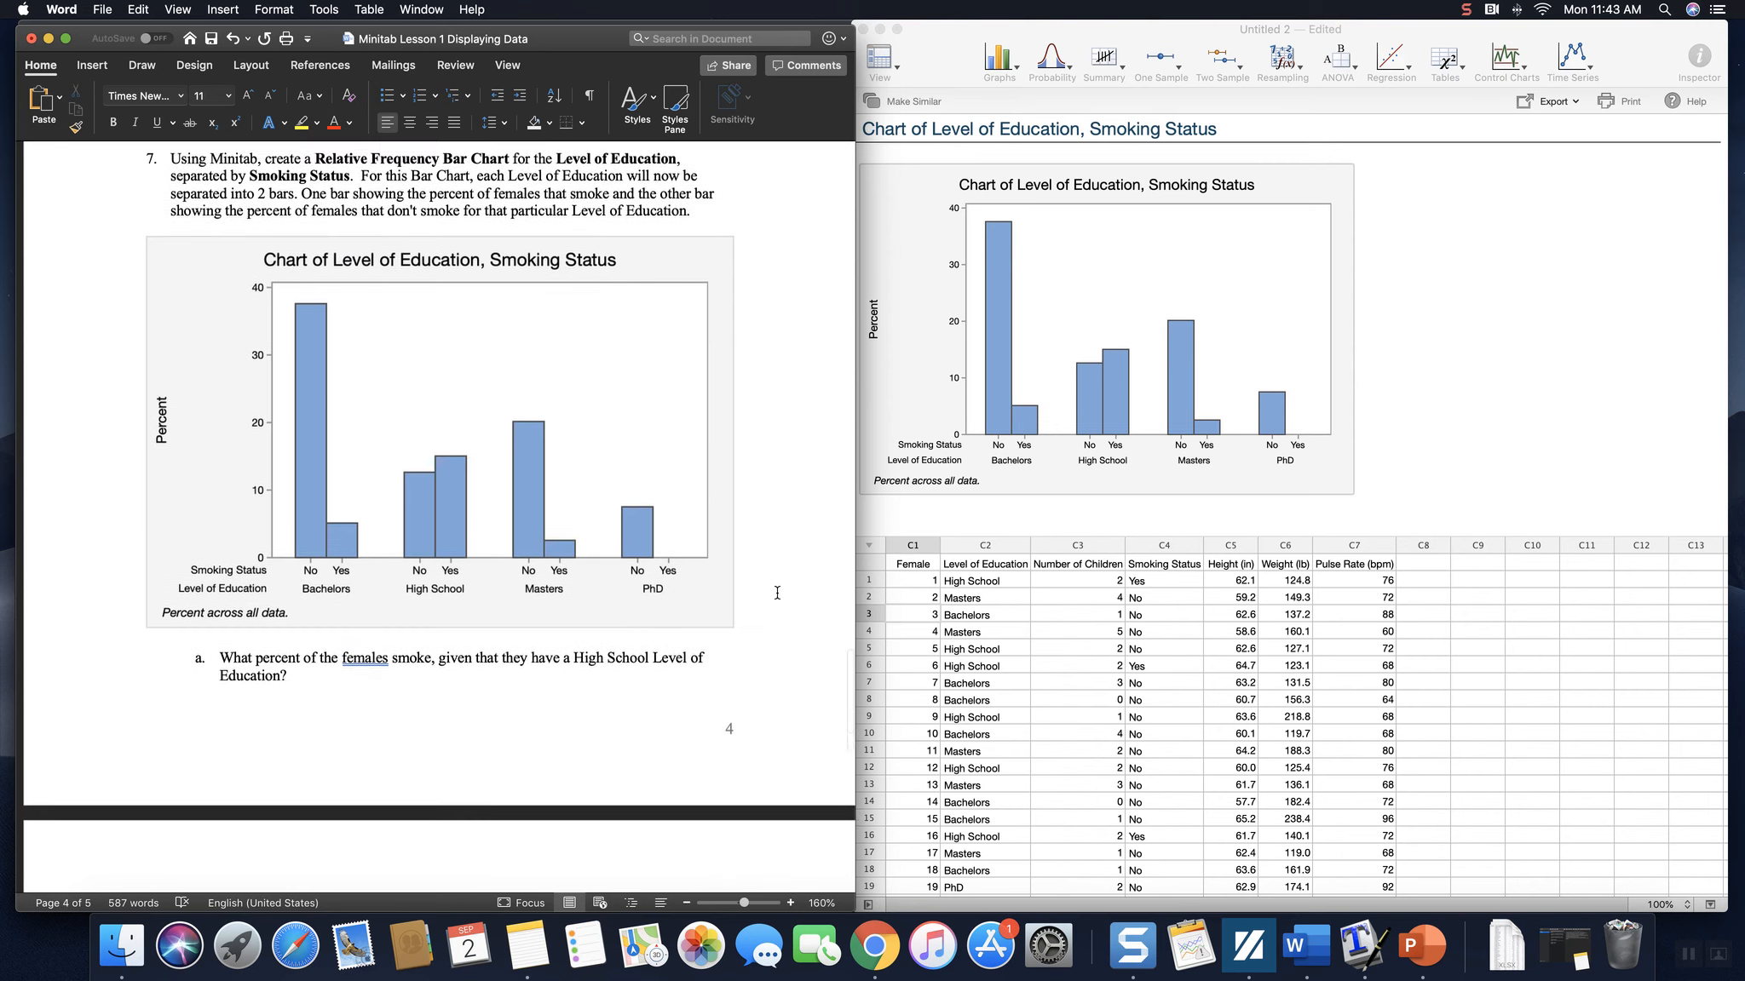
scroll(777, 598, "down", 5)
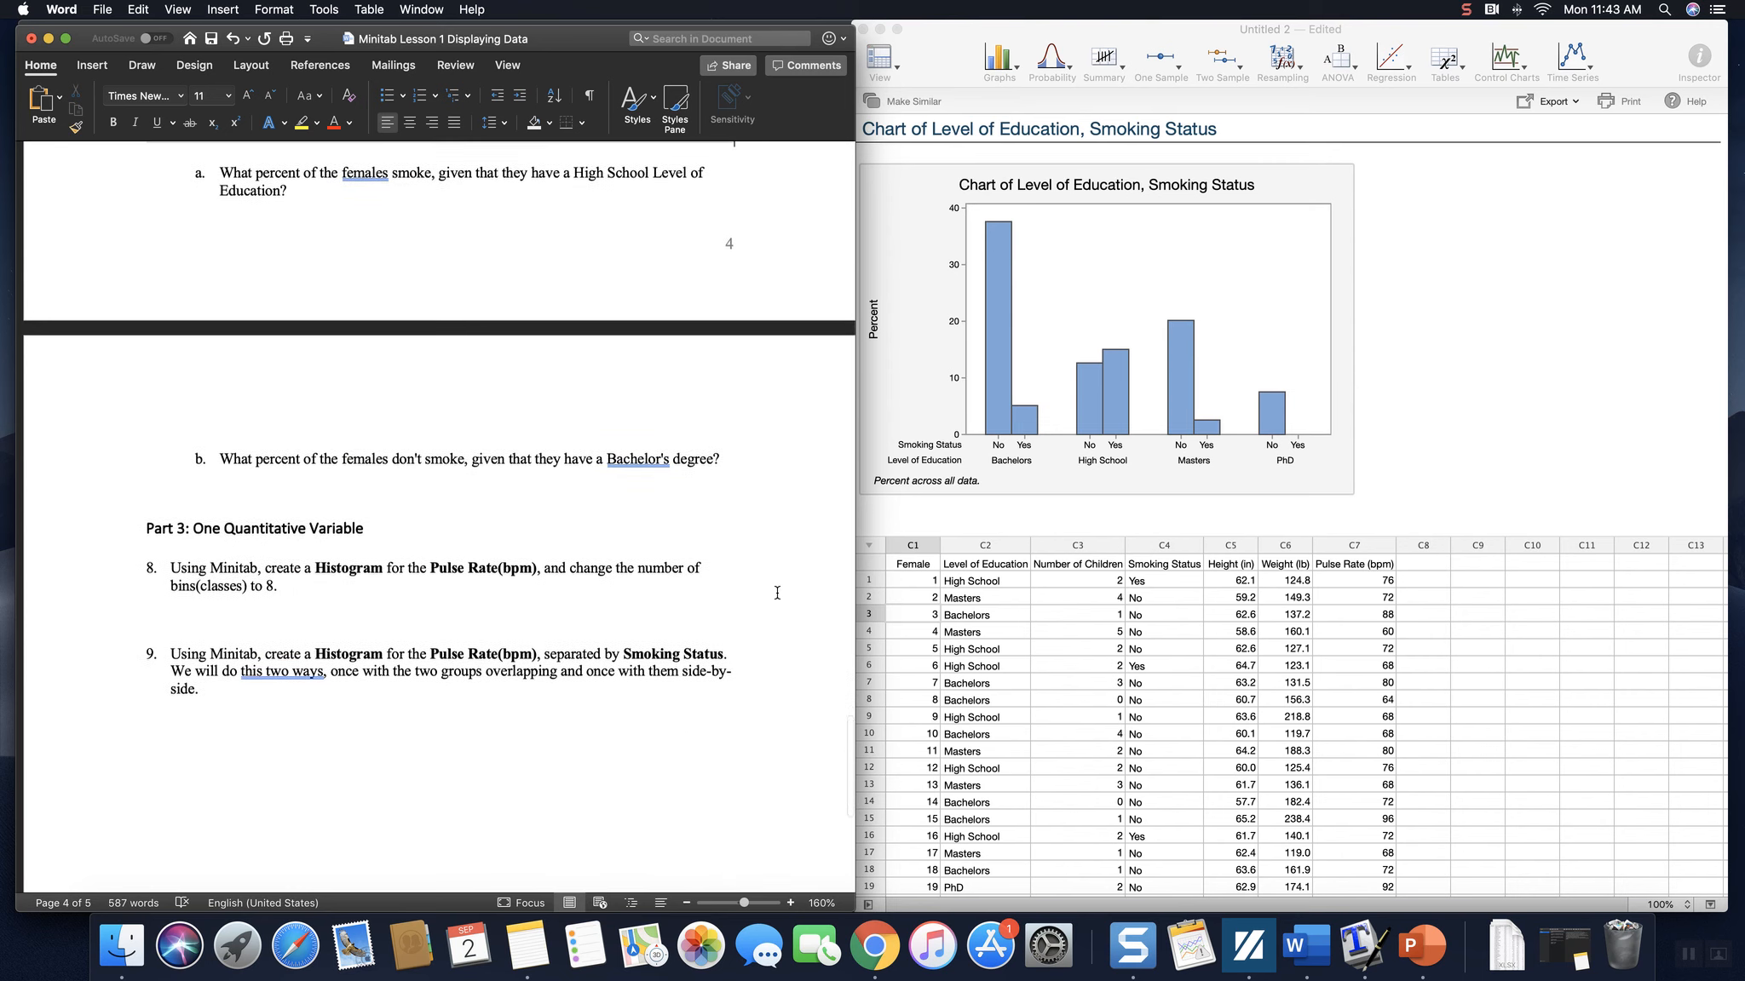
scroll(732, 534, "down", 4)
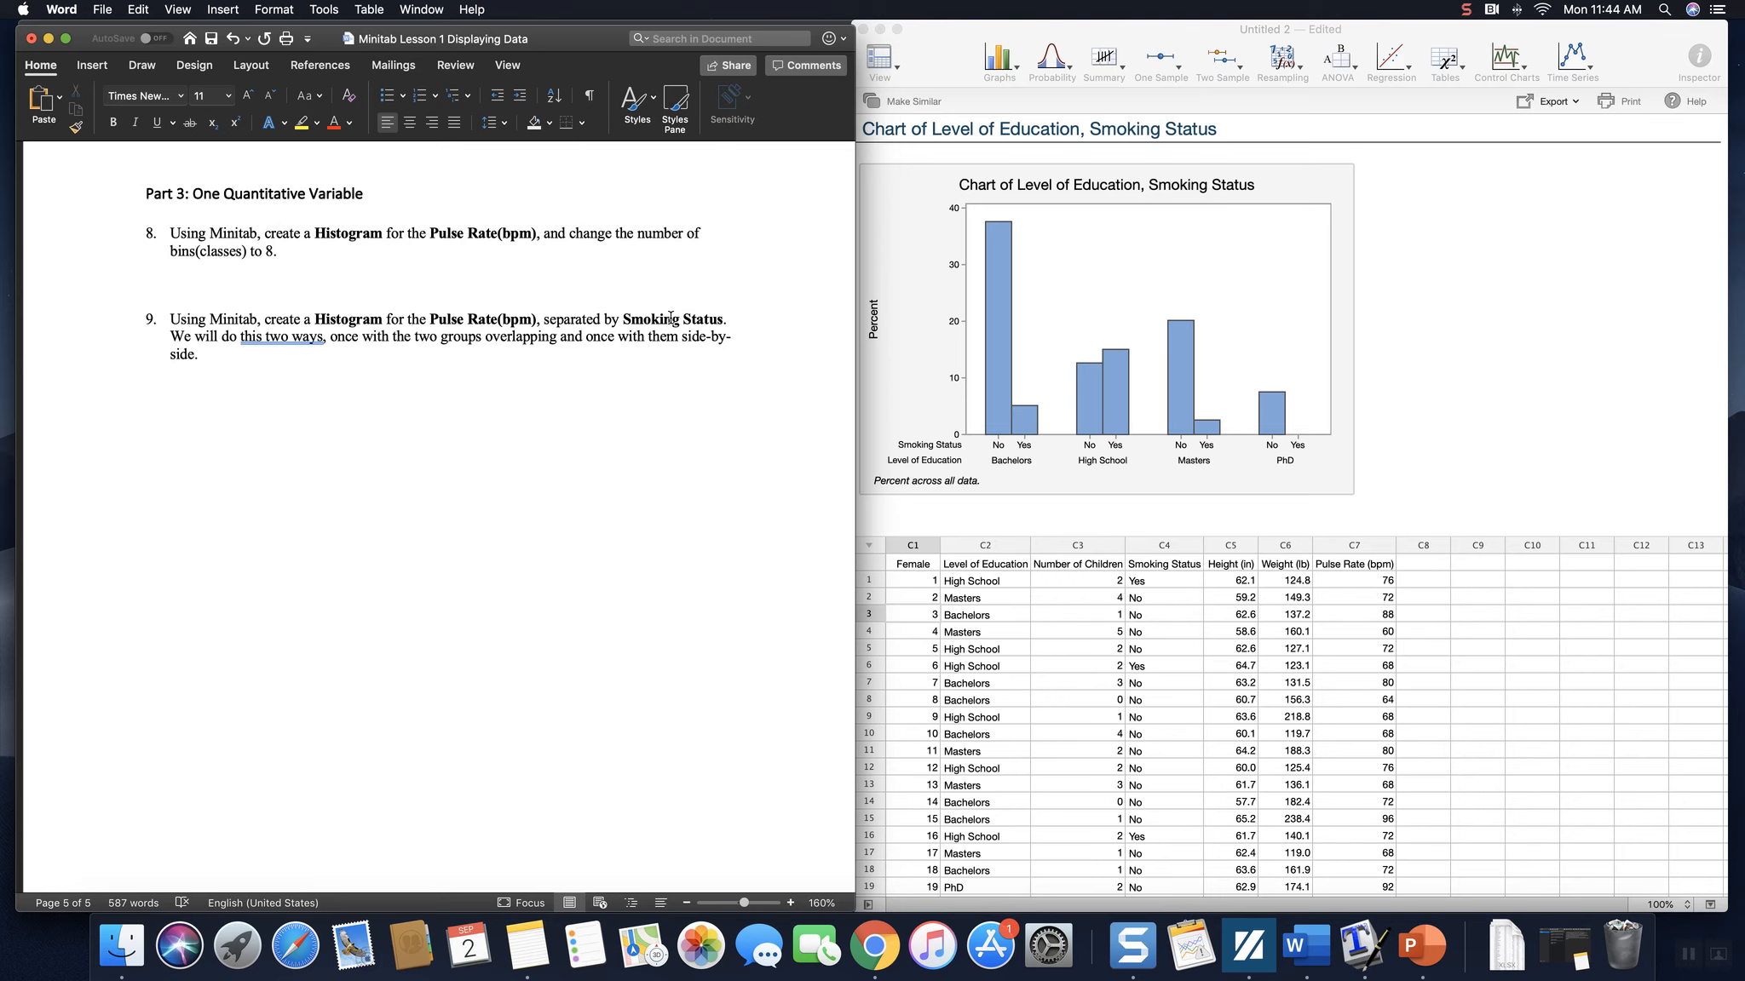
scroll(670, 317, "down", 2)
scroll(670, 317, "up", 2)
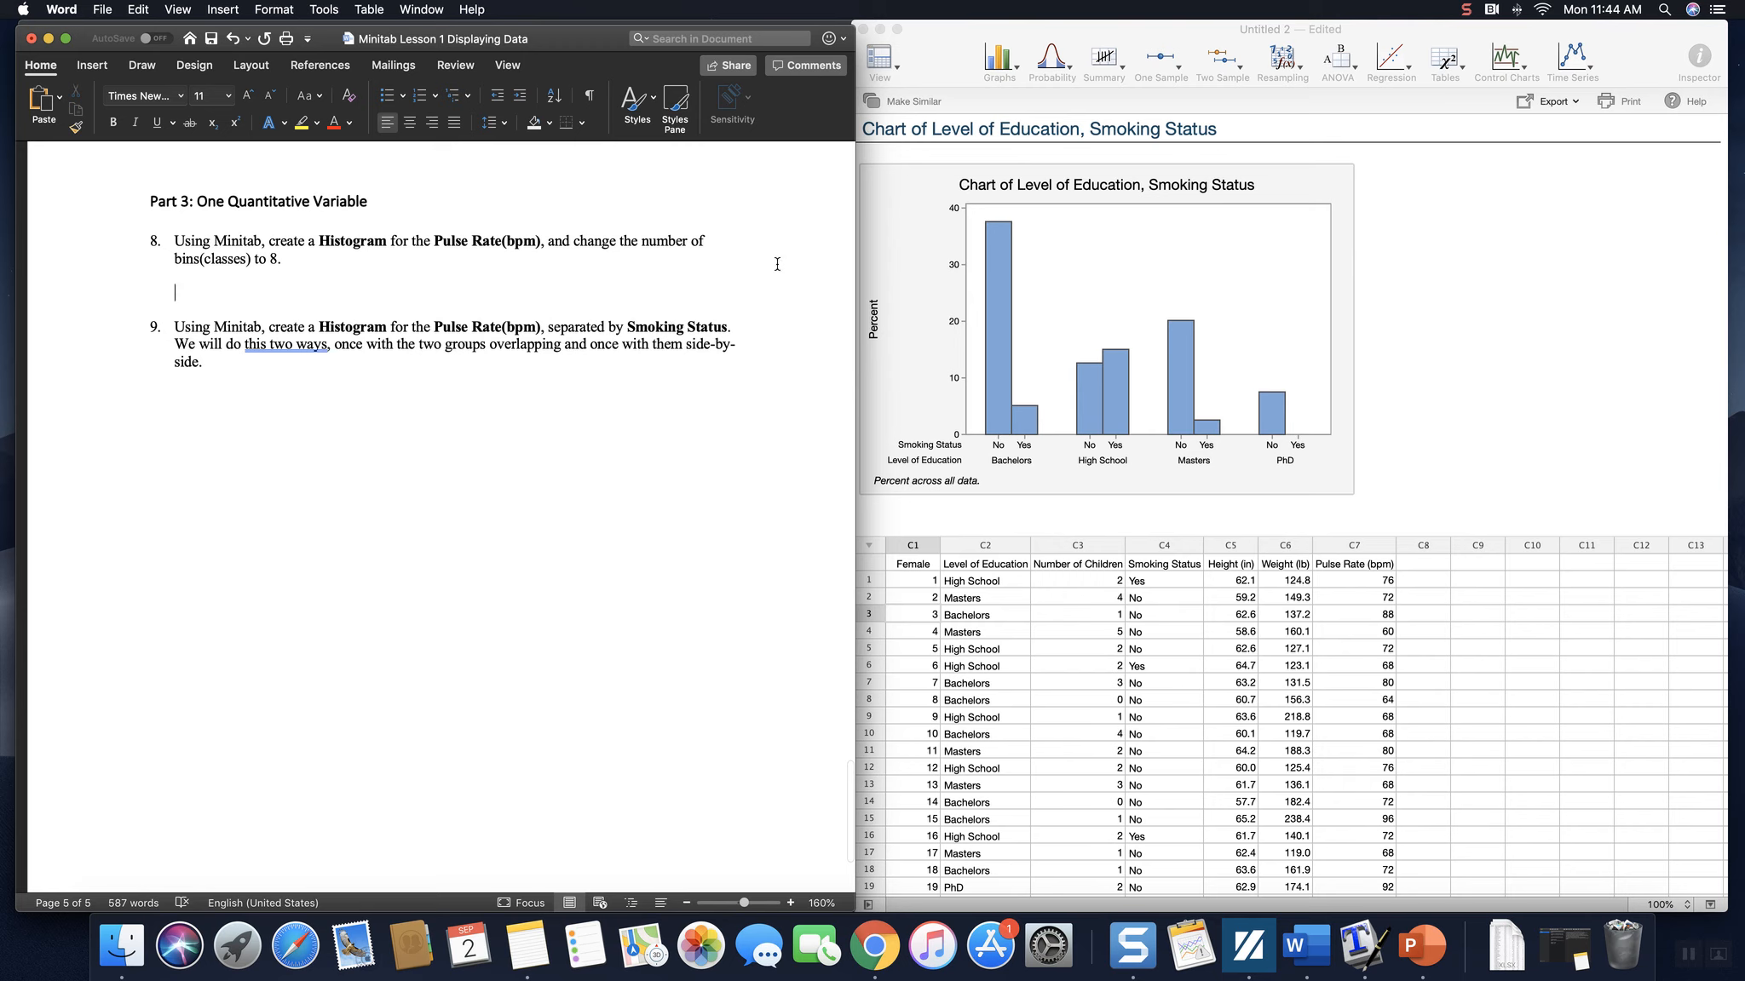
left_click(1015, 72)
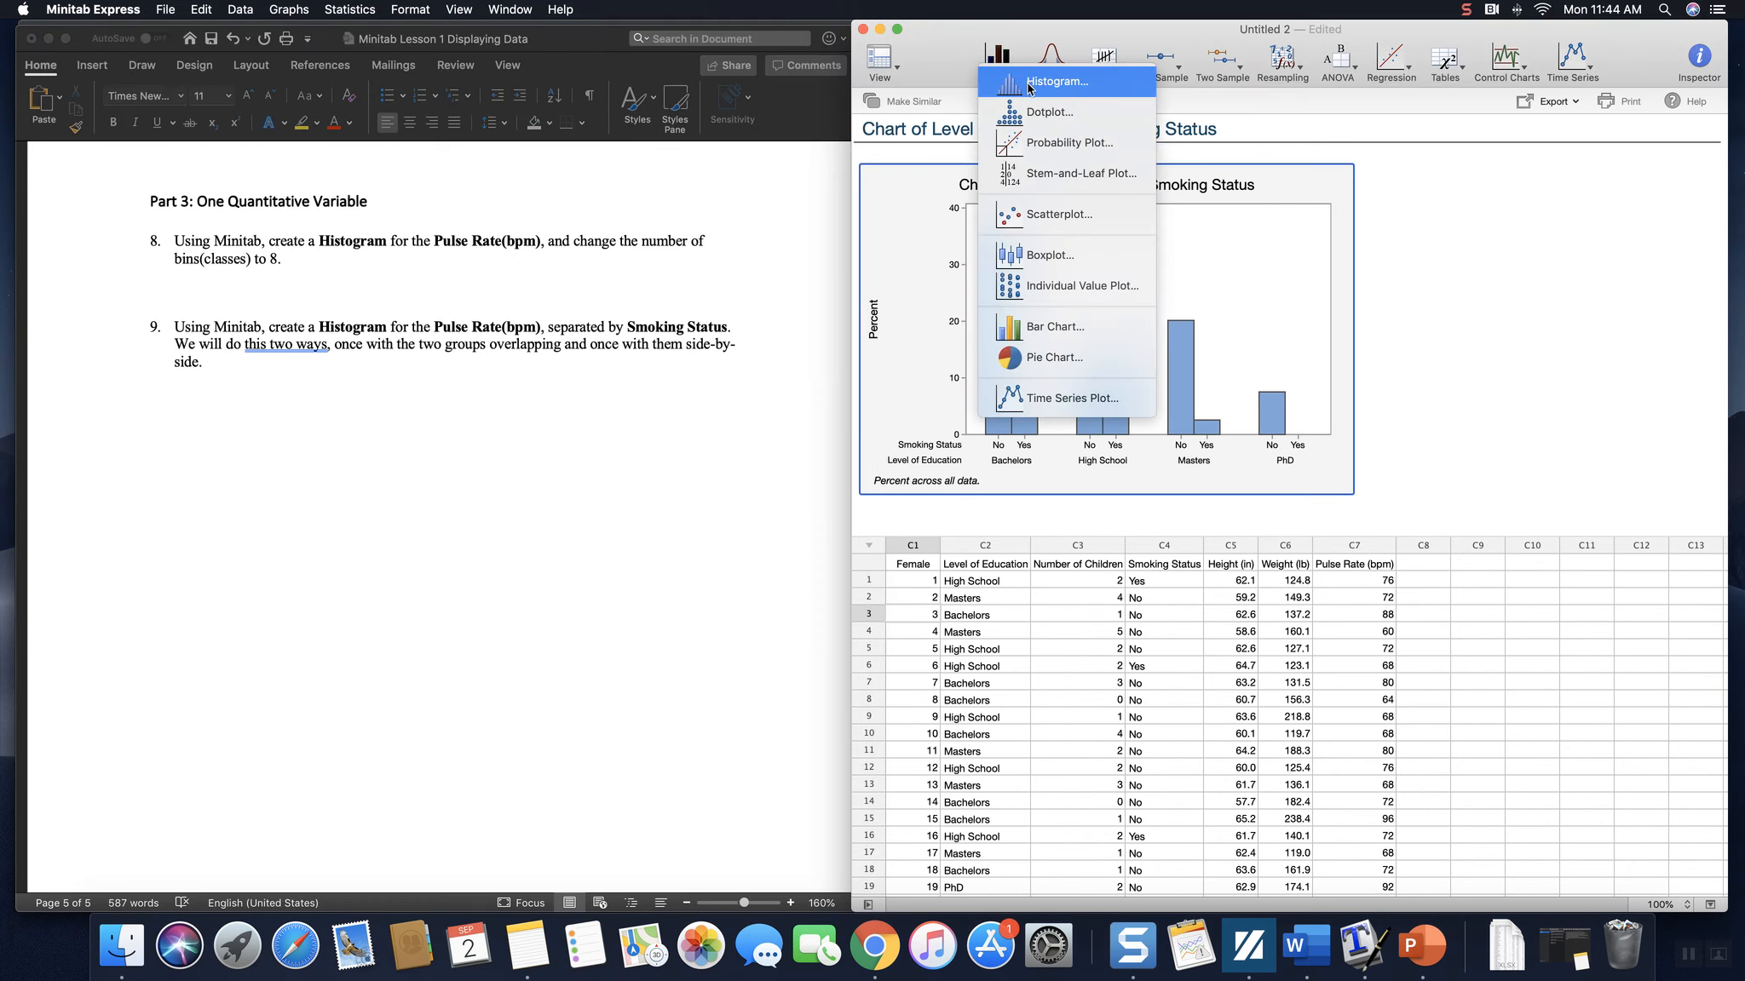
left_click(1029, 86)
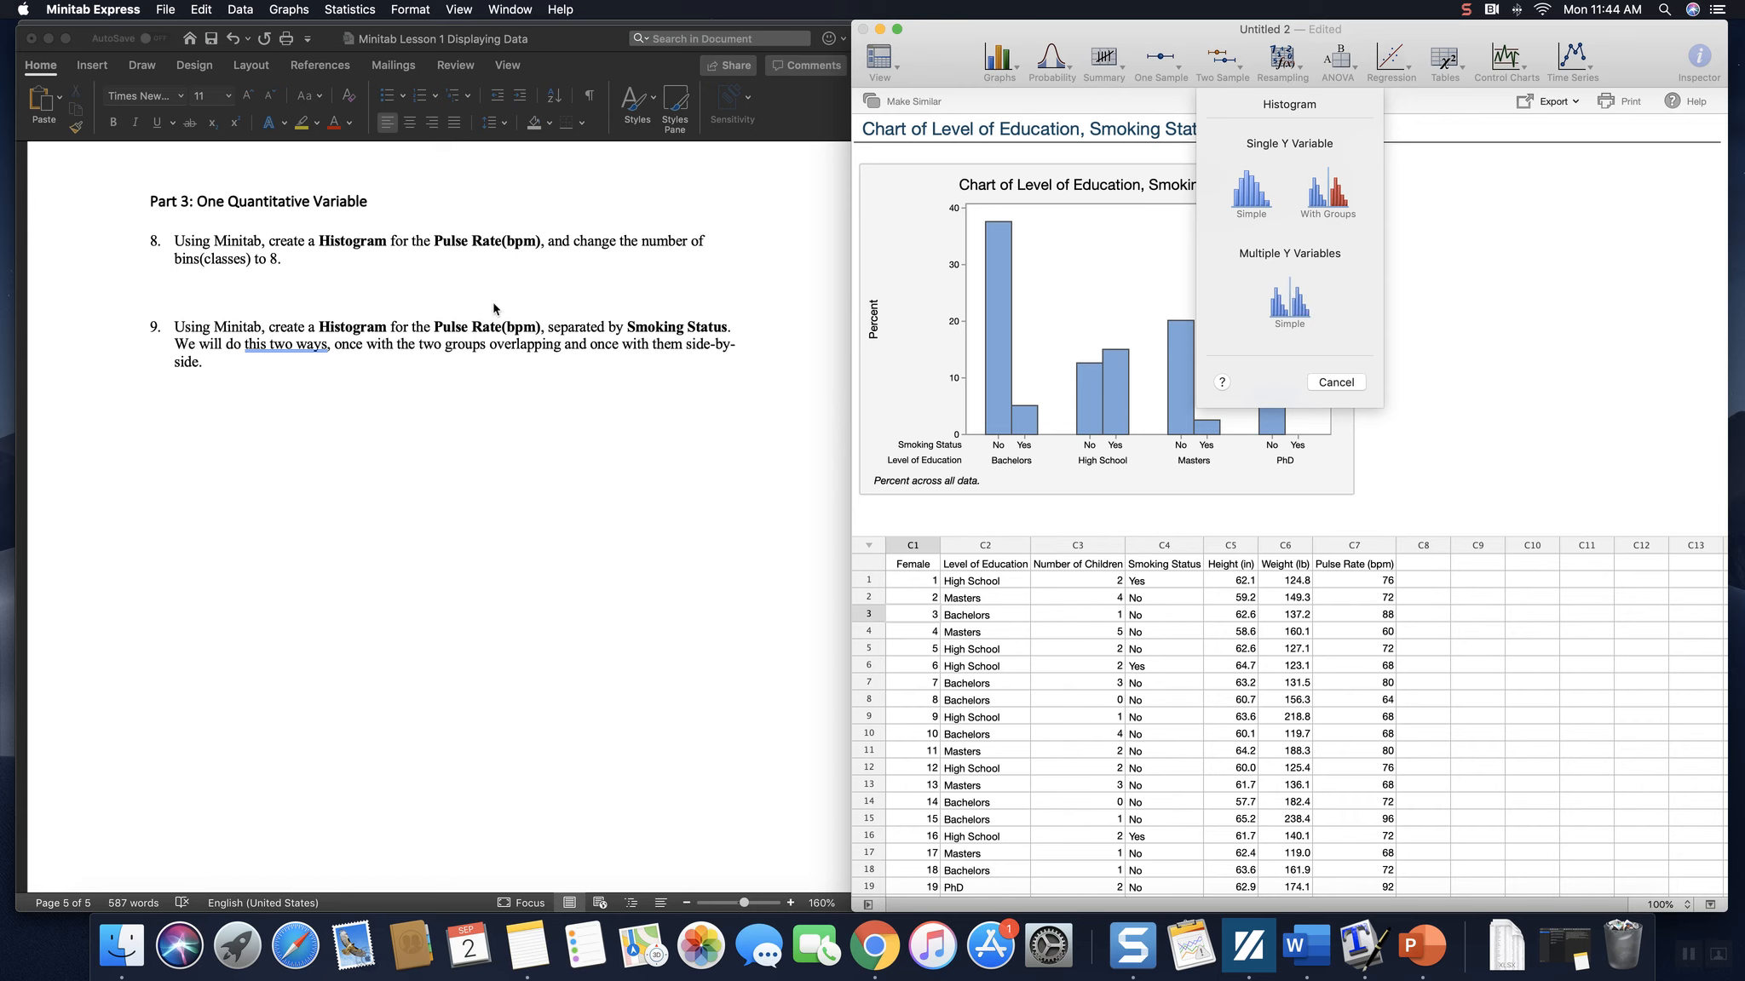
left_click(1247, 191)
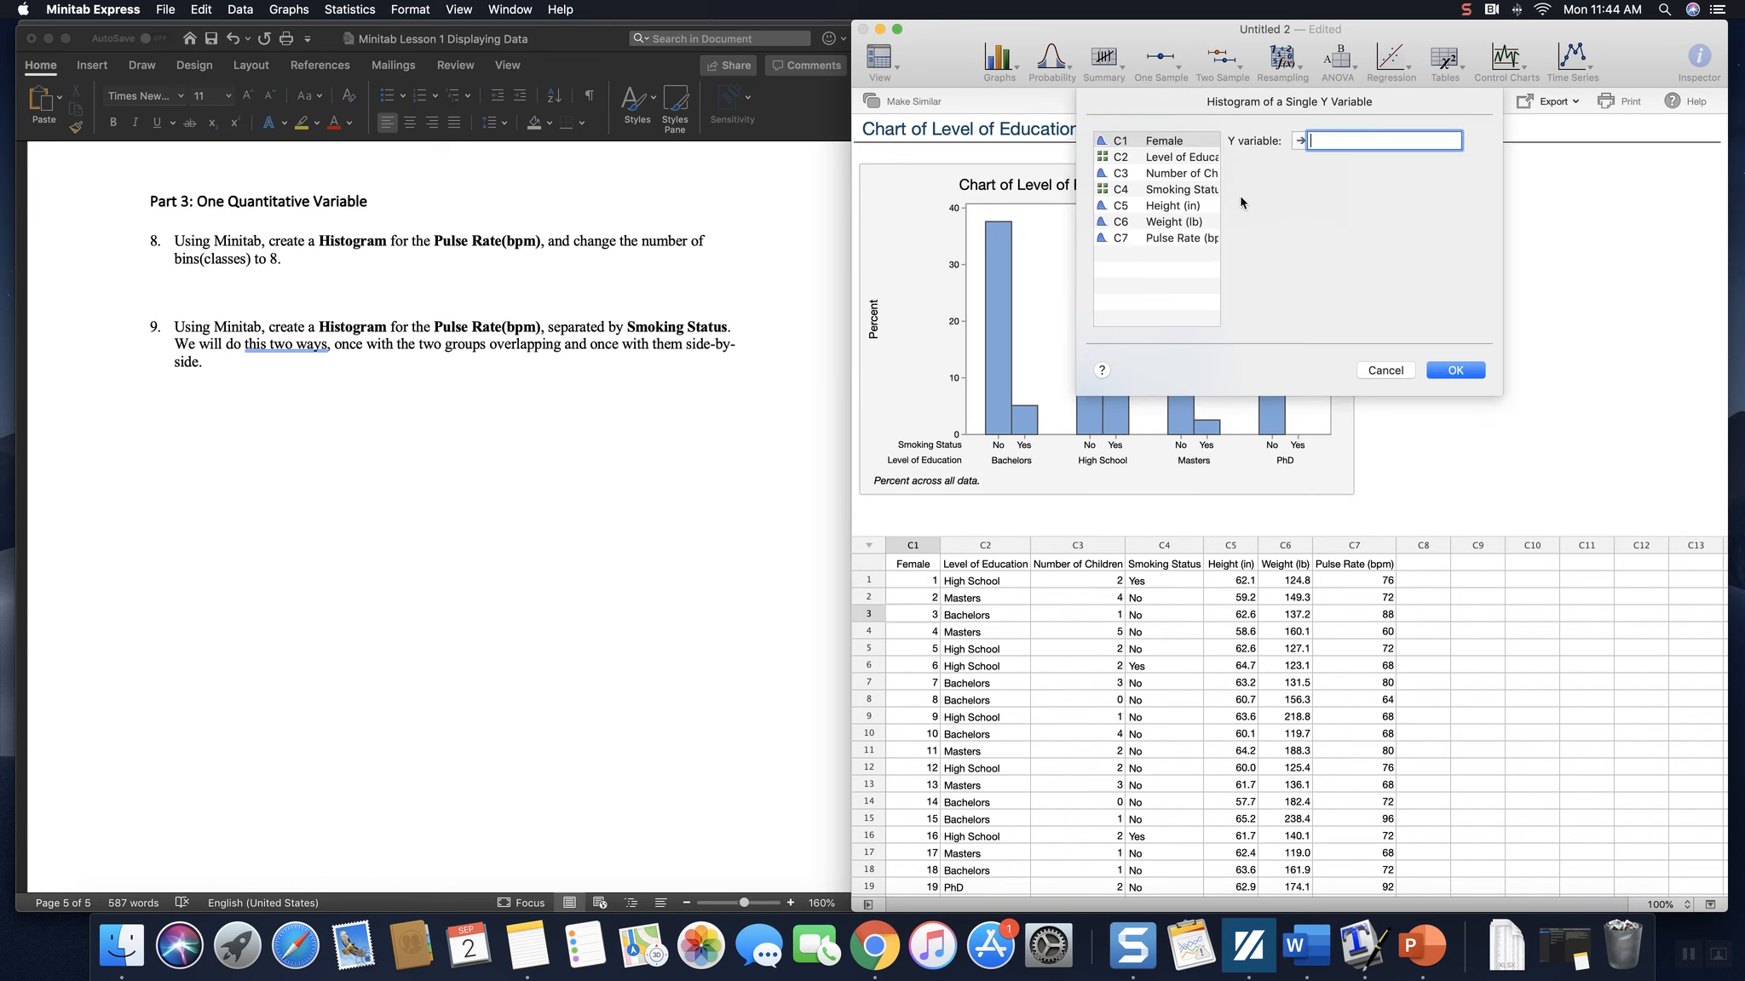
double_click(1191, 238)
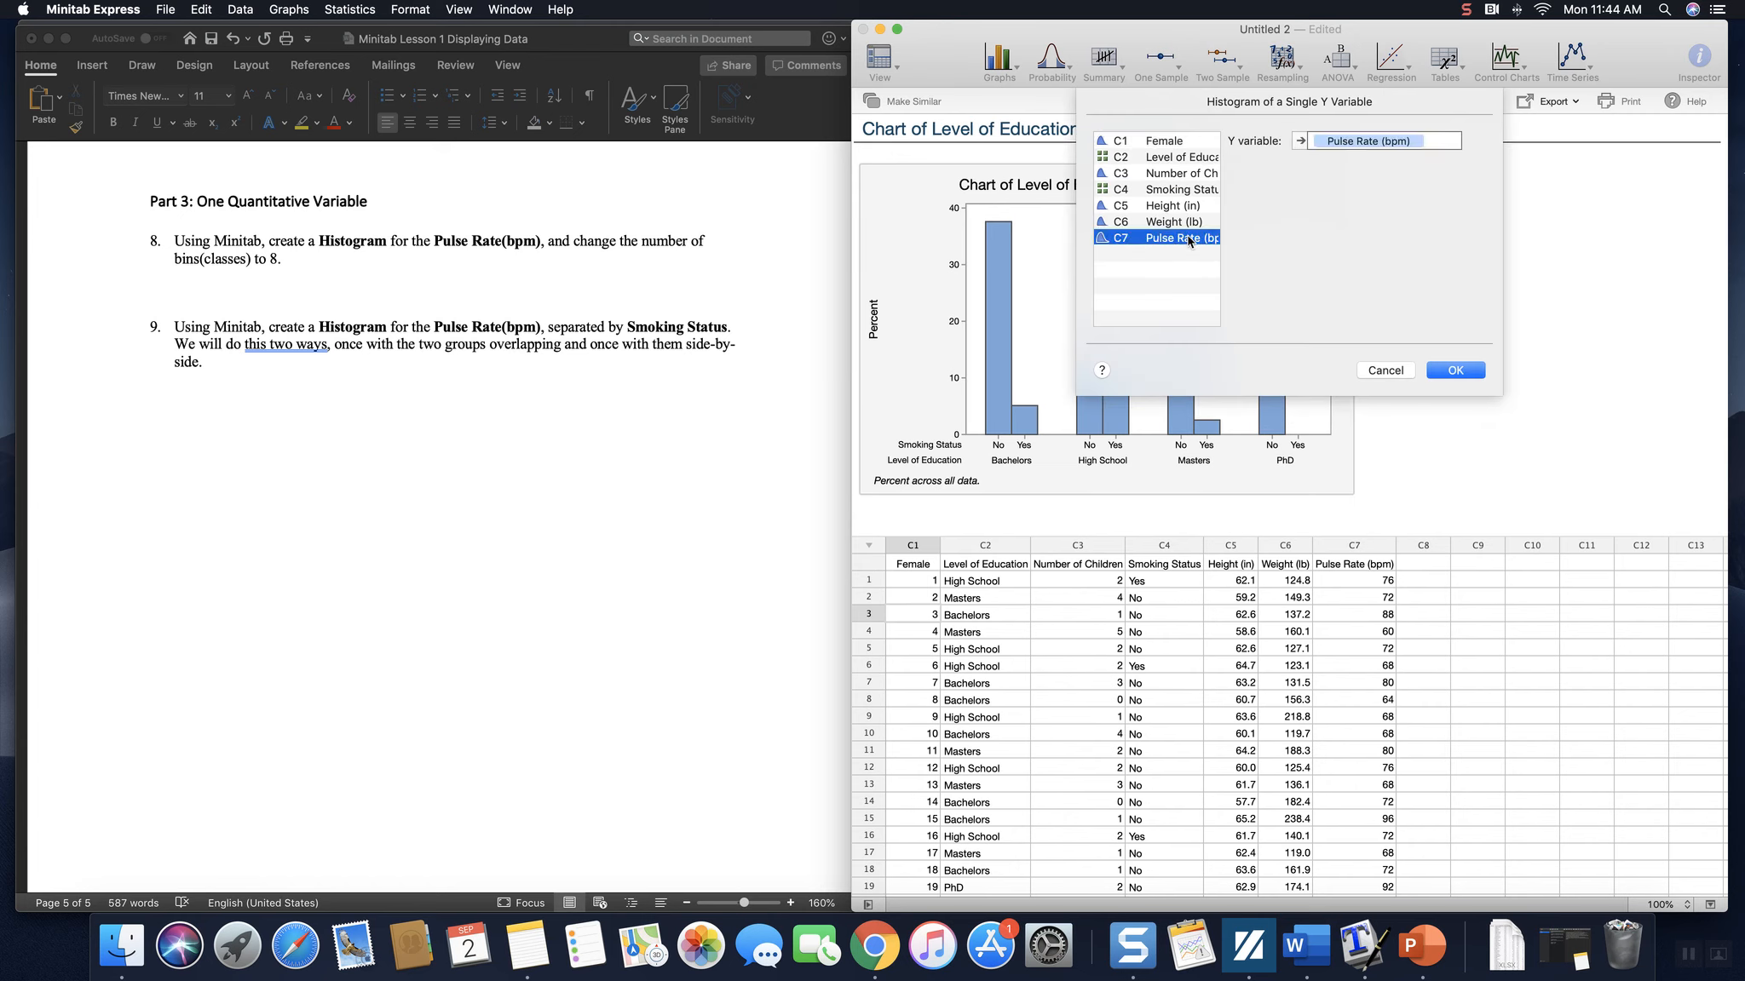
left_click(1458, 373)
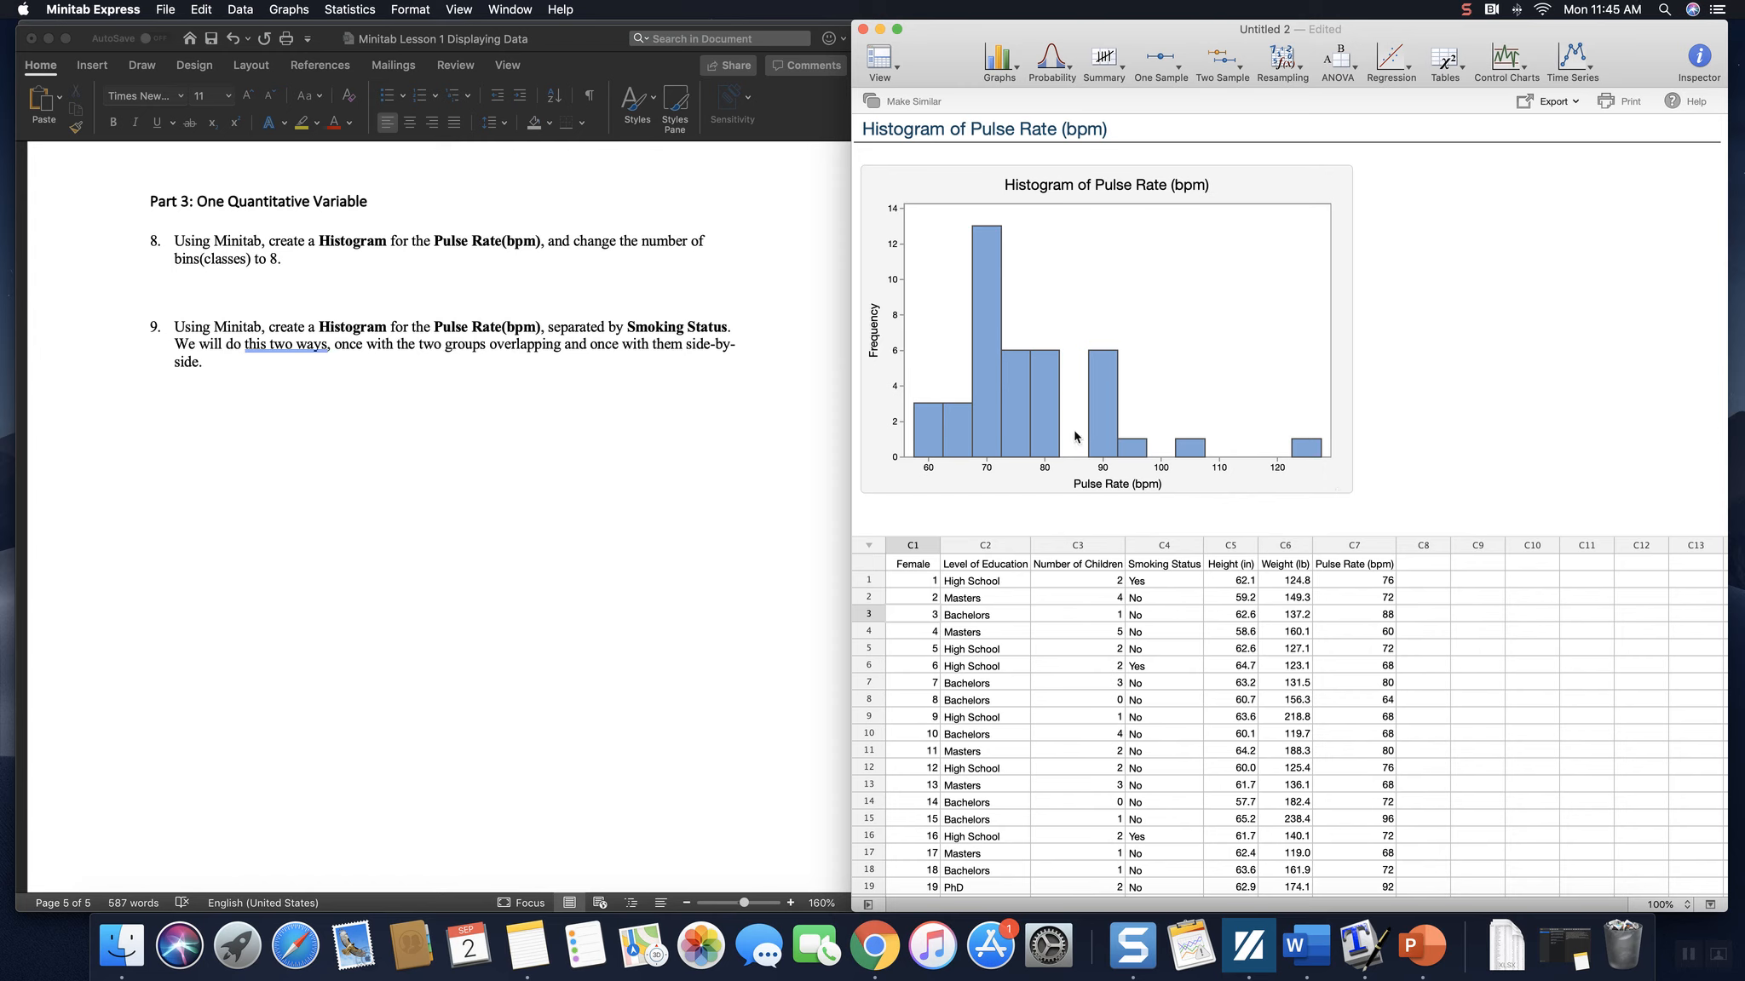
Set the number of bins of the Pulse Rate histogram to 8.
mouse_move(1036, 414)
scroll(1040, 397, "down", 1)
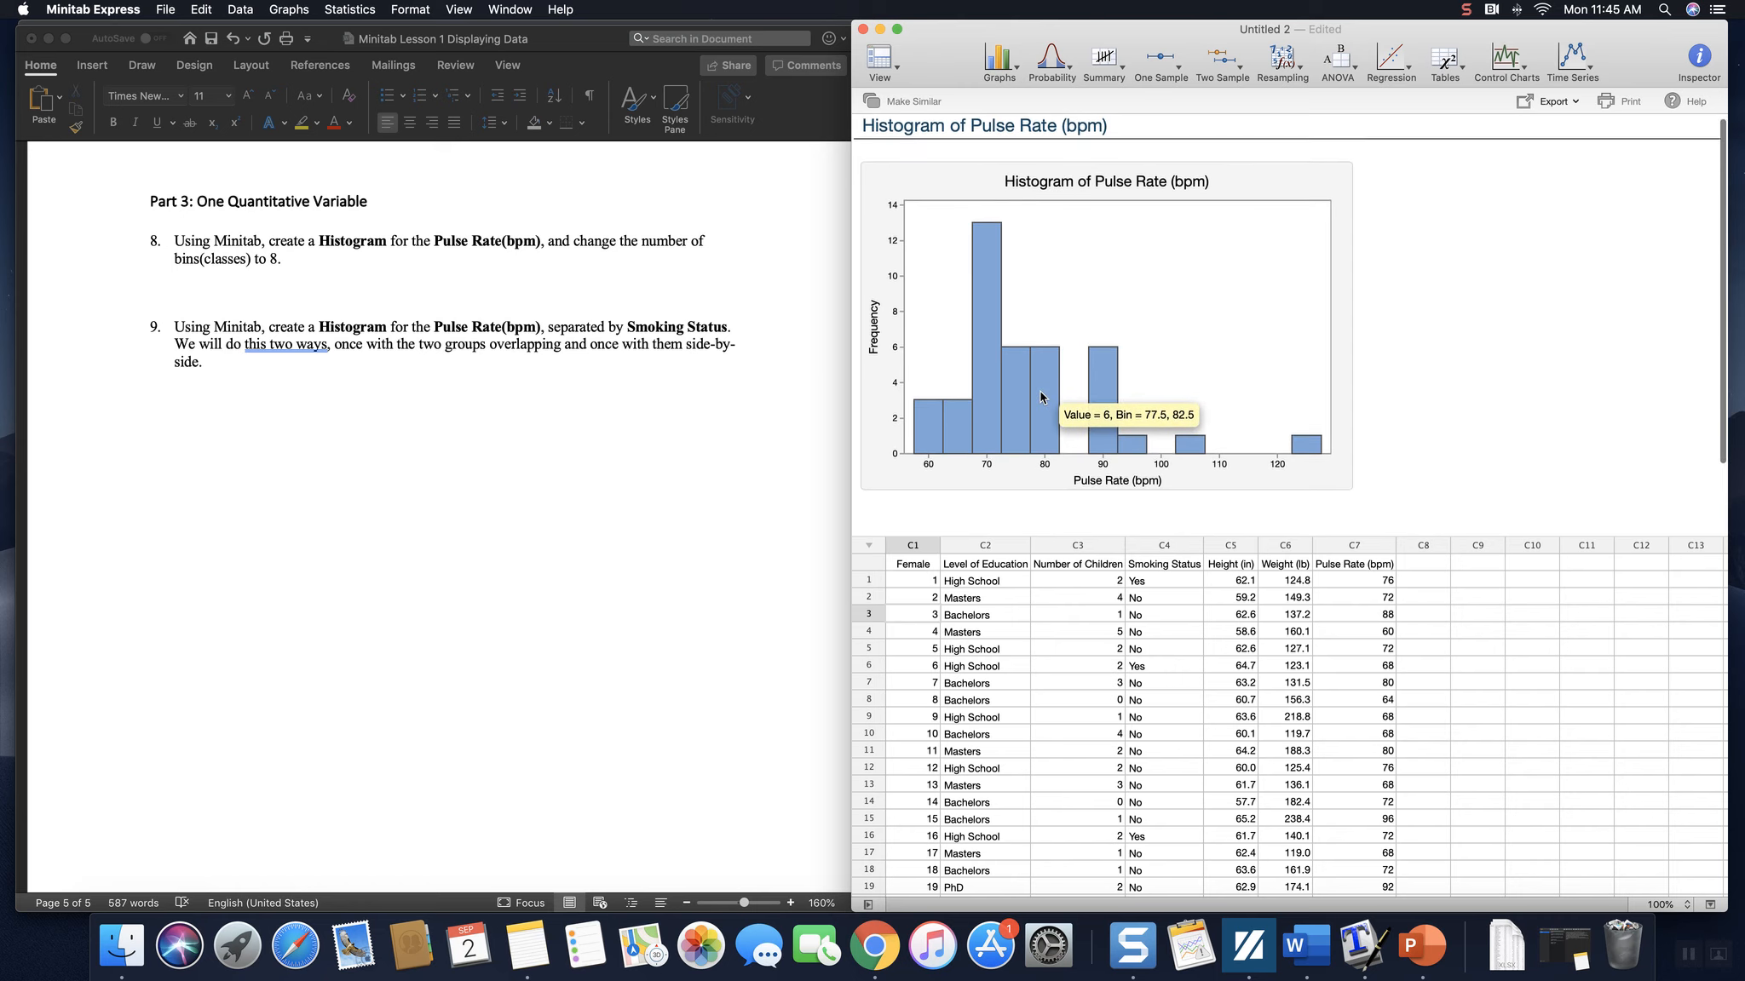
left_click(1040, 397)
scroll(1040, 397, "down", 1)
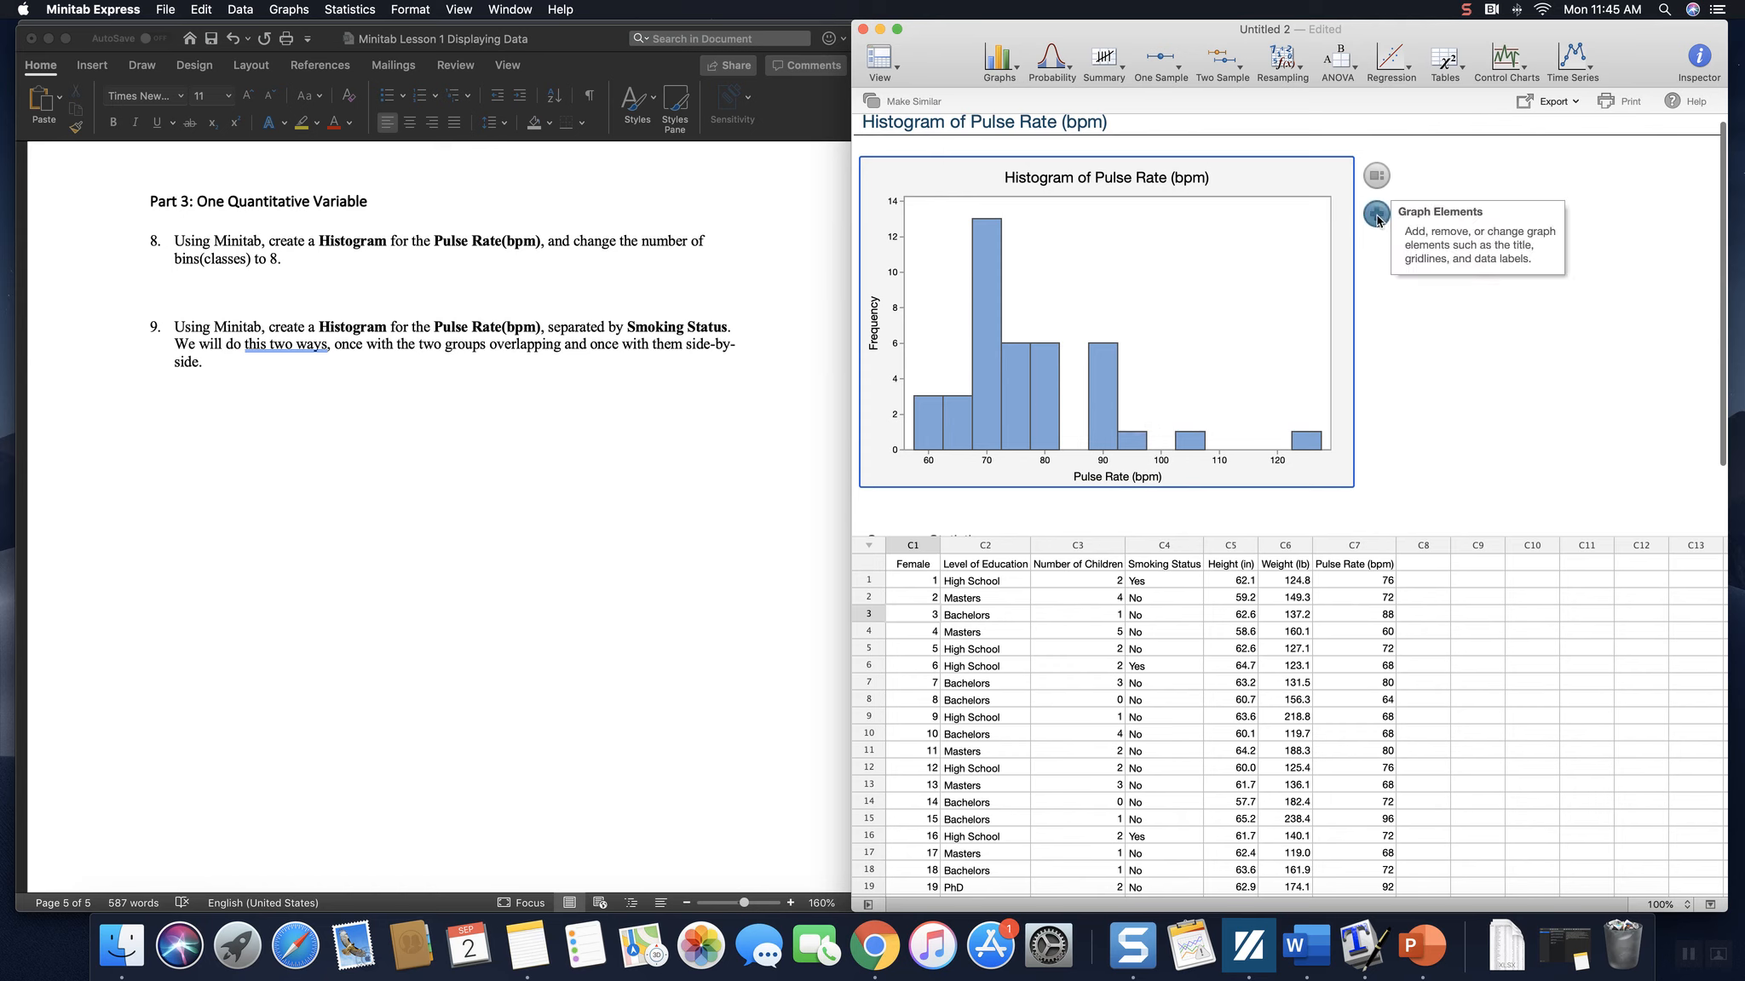
left_click(1374, 218)
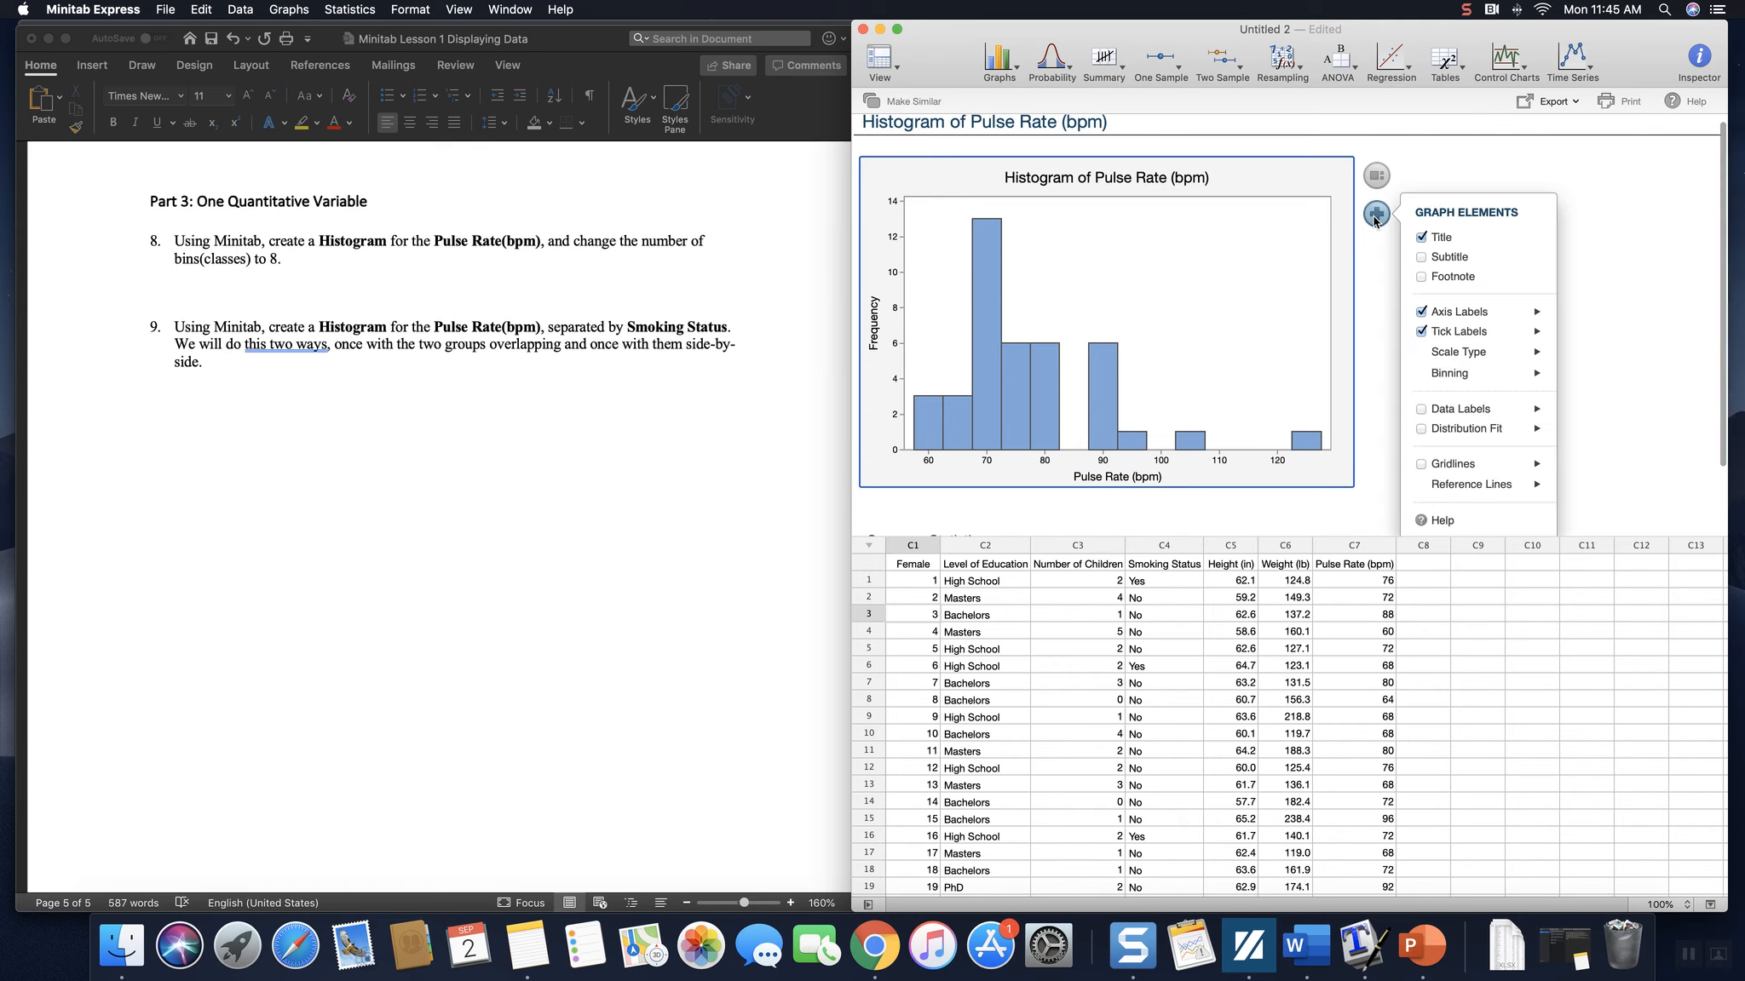
scroll(1516, 358, "up", 1)
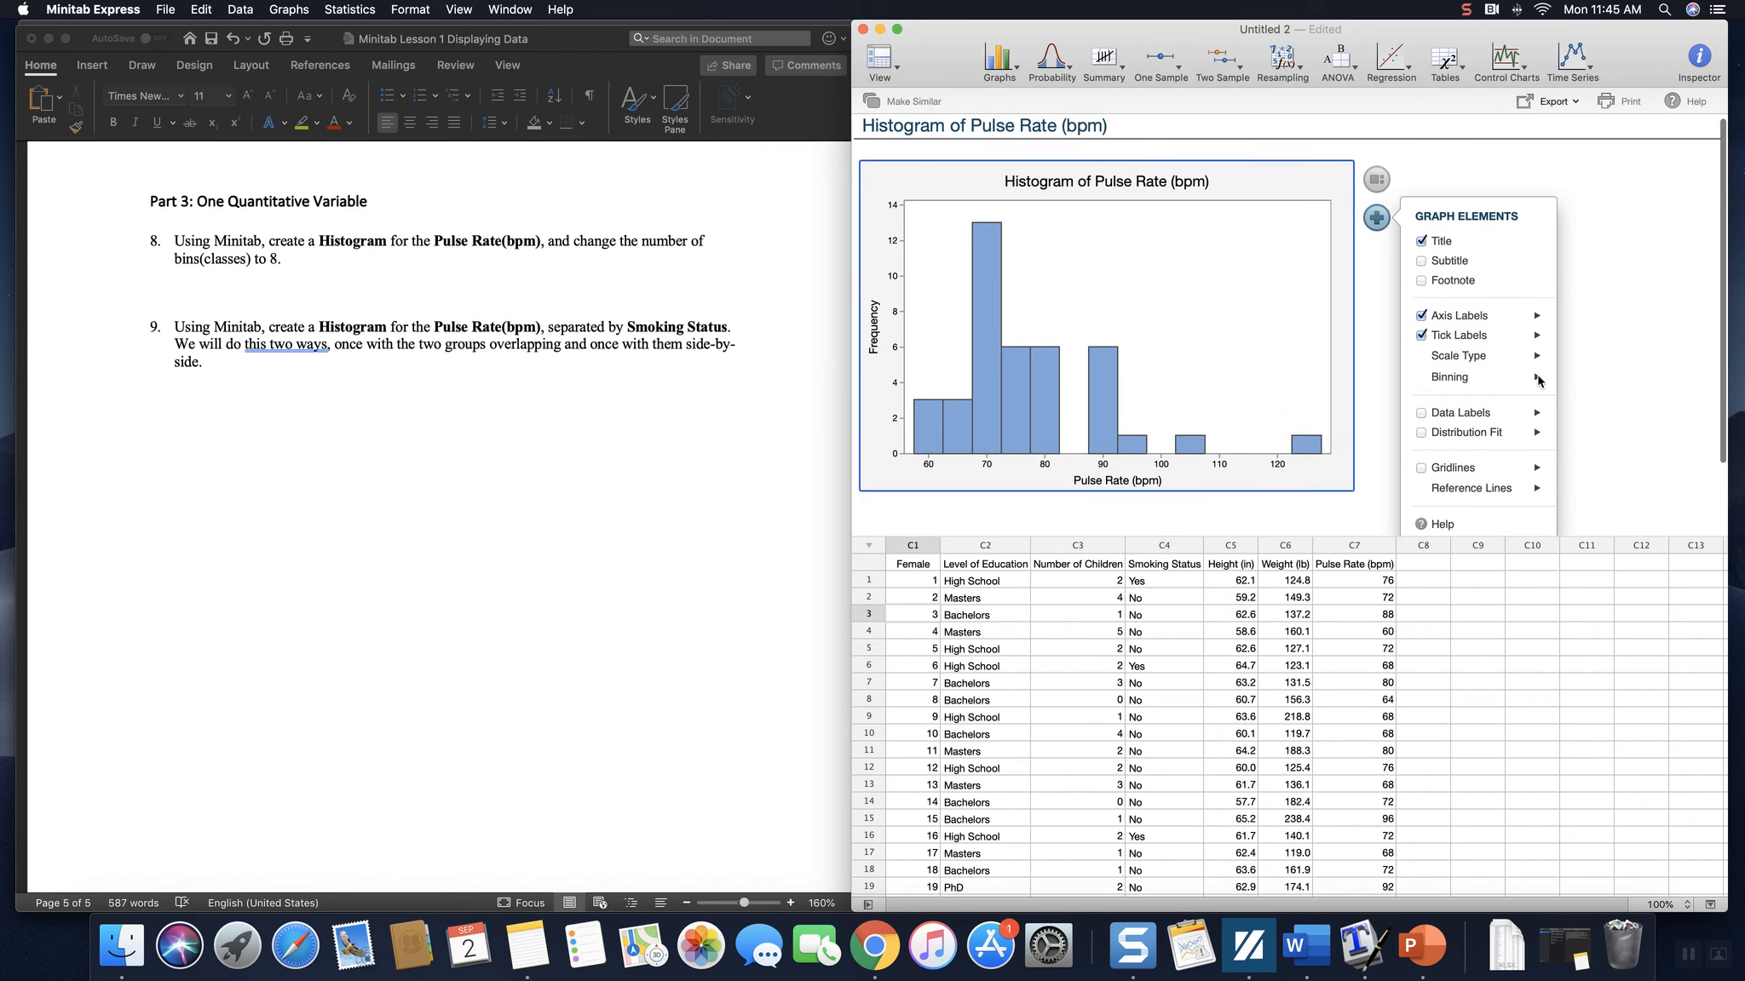
left_click(1536, 374)
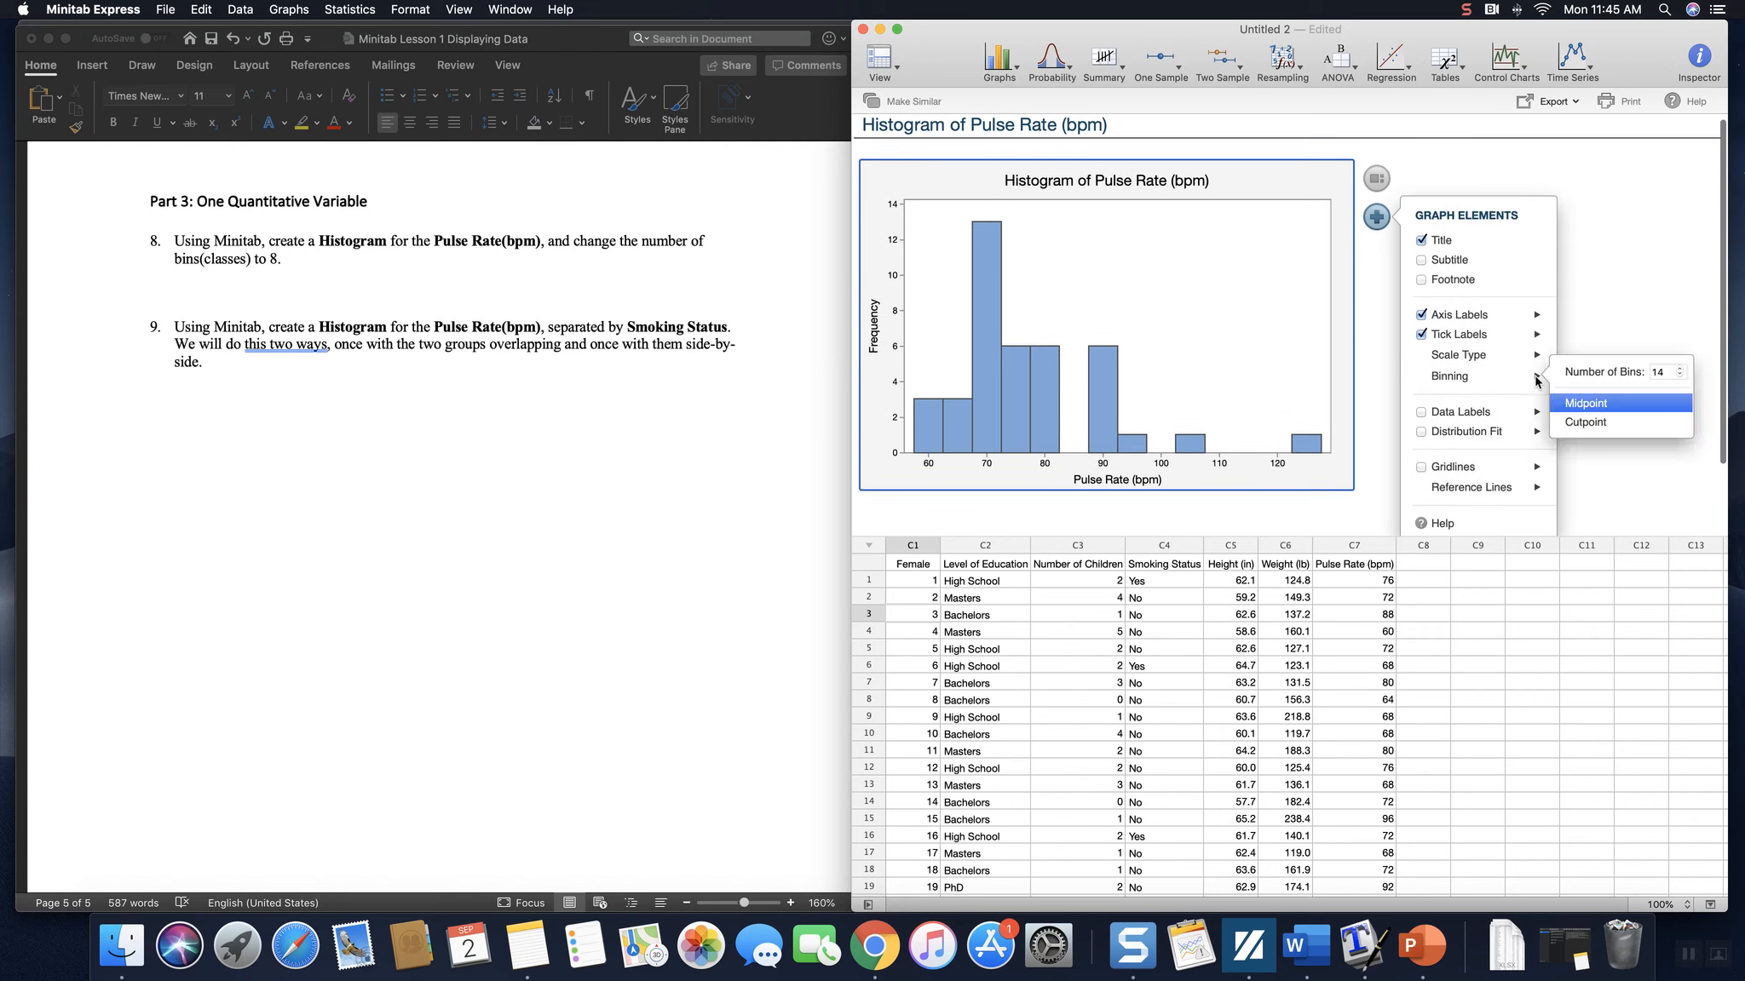
left_click(1680, 376)
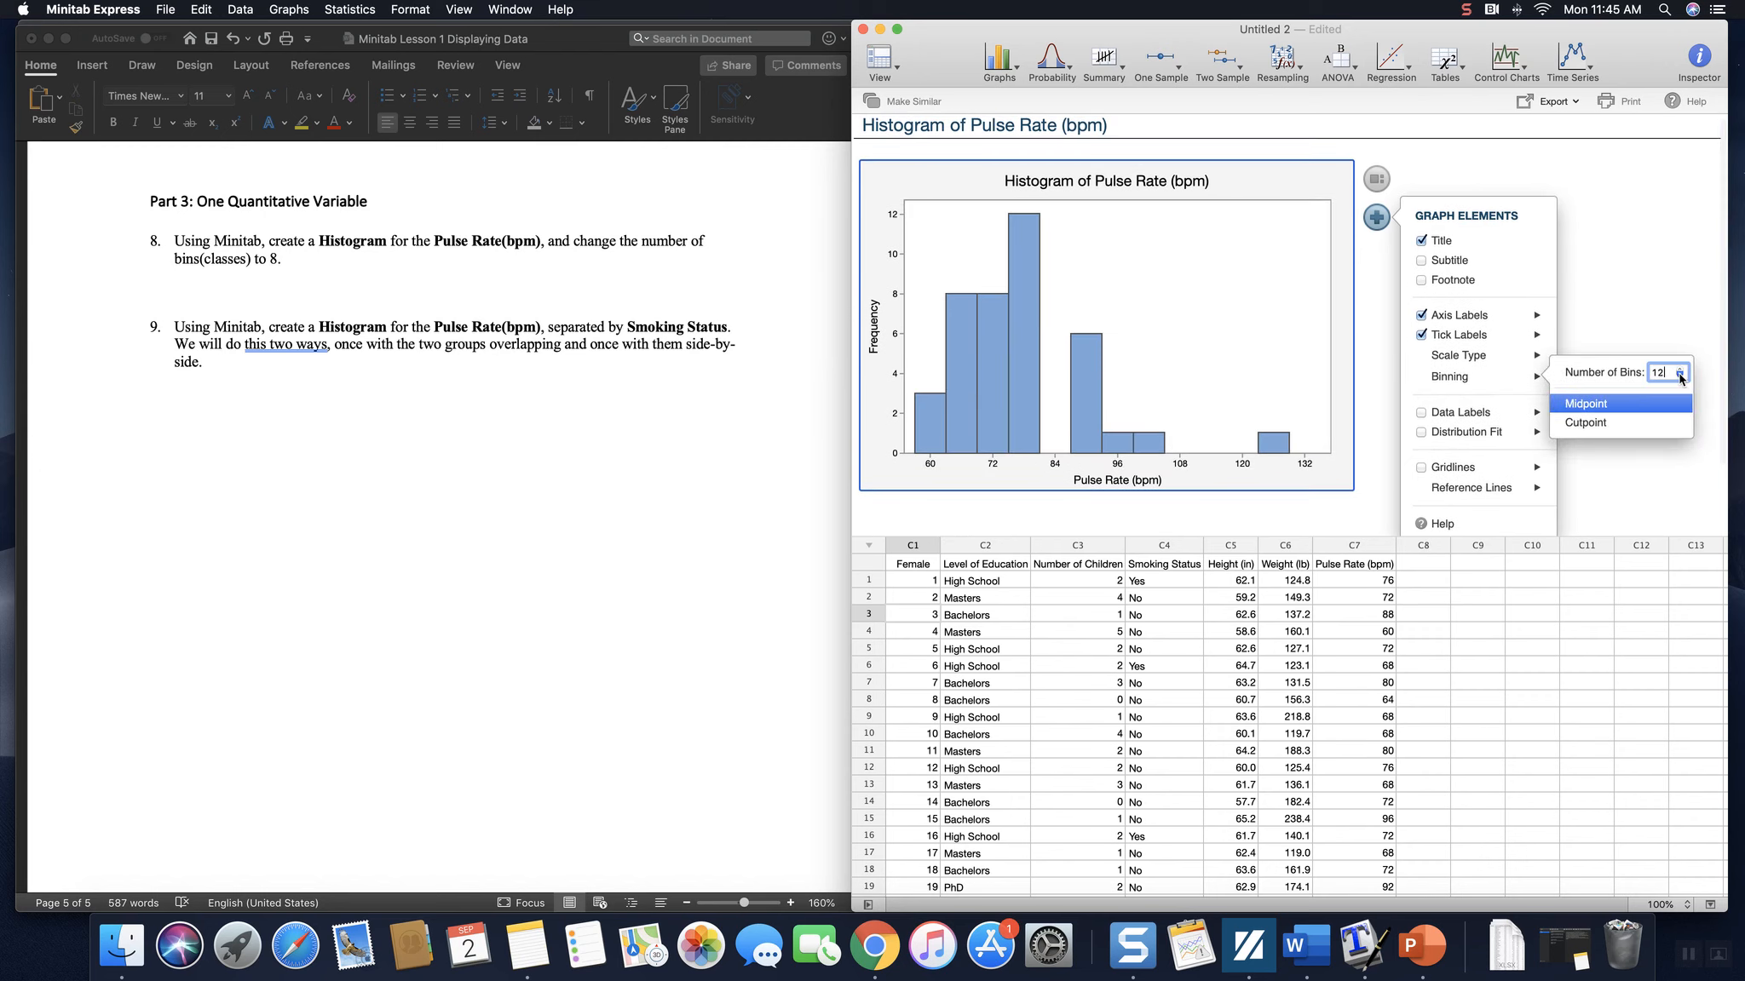
left_click(1680, 377)
left_click(1679, 377)
left_click(1680, 376)
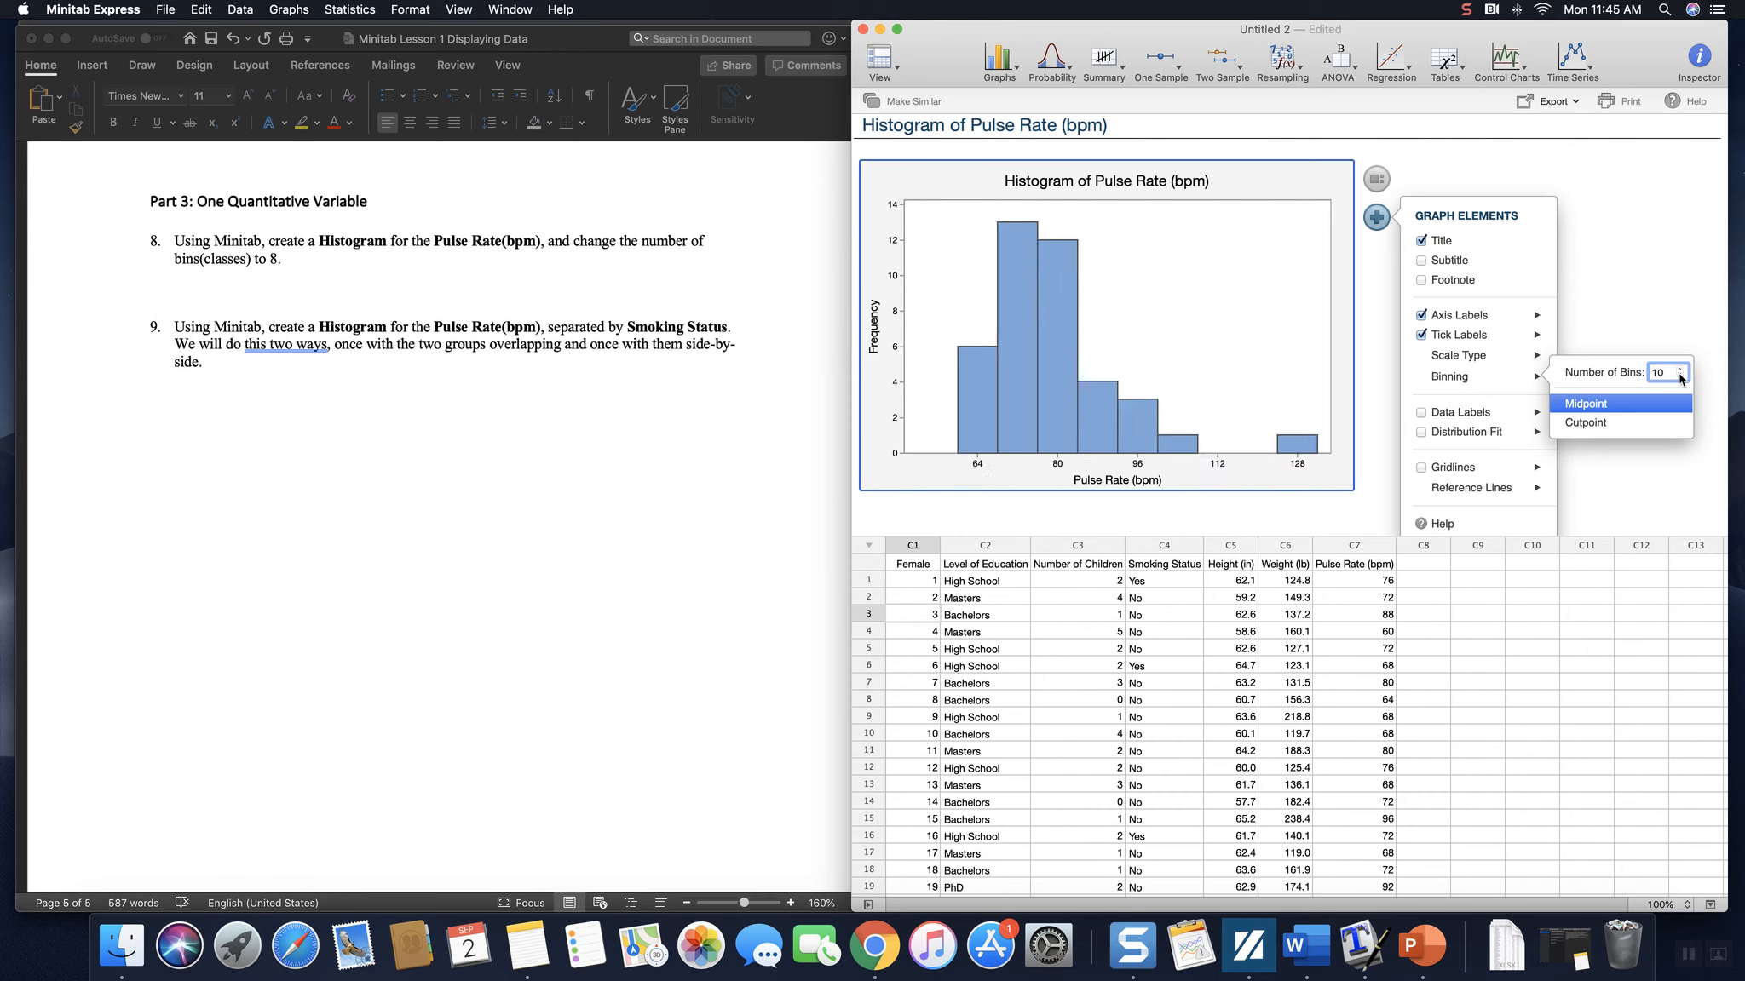
left_click(1680, 377)
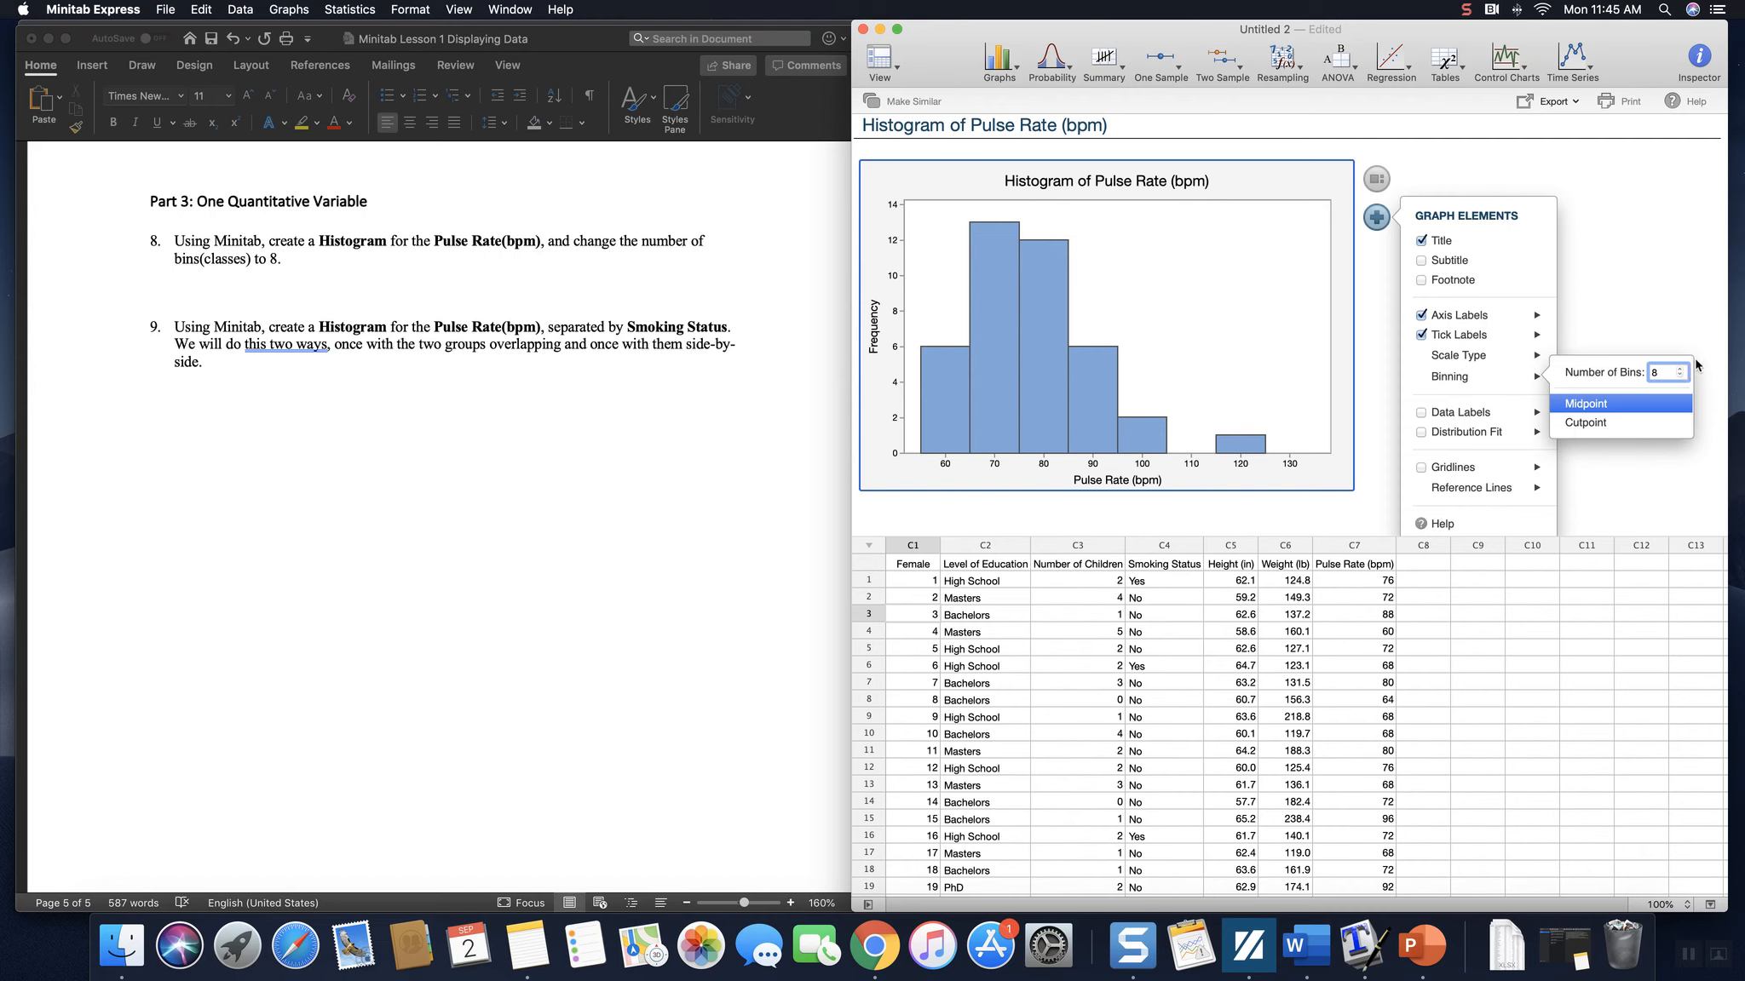
left_click(1680, 370)
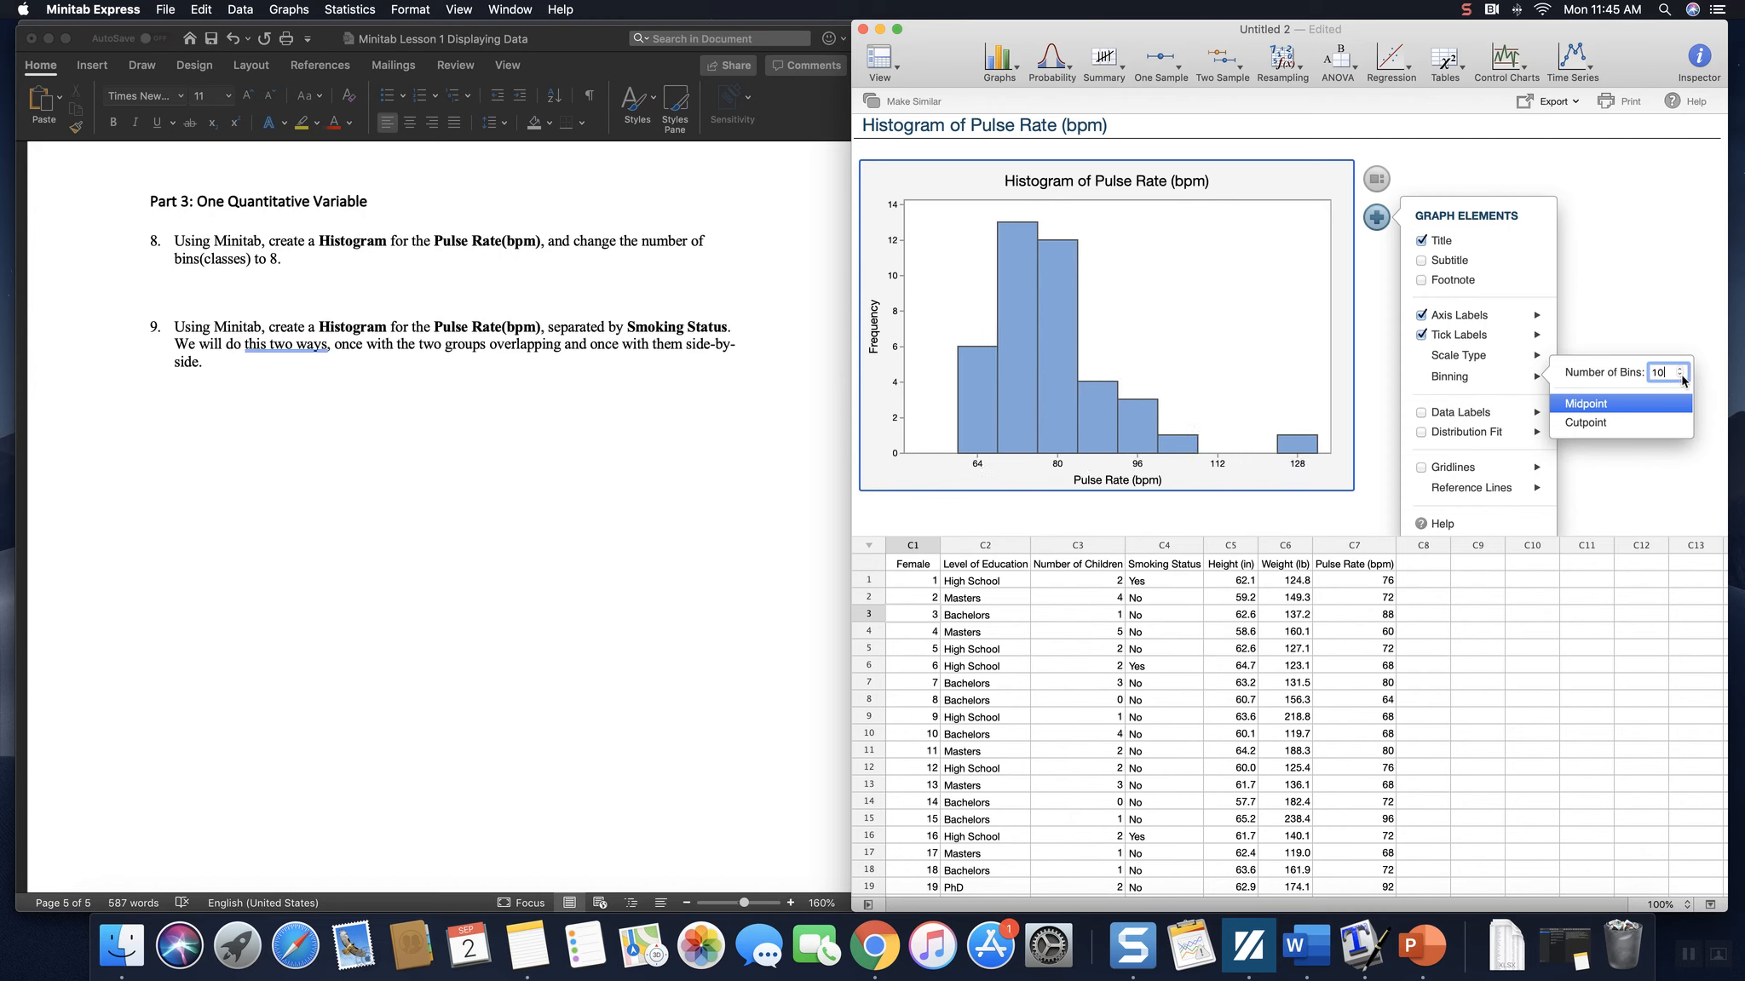
double_click(1679, 377)
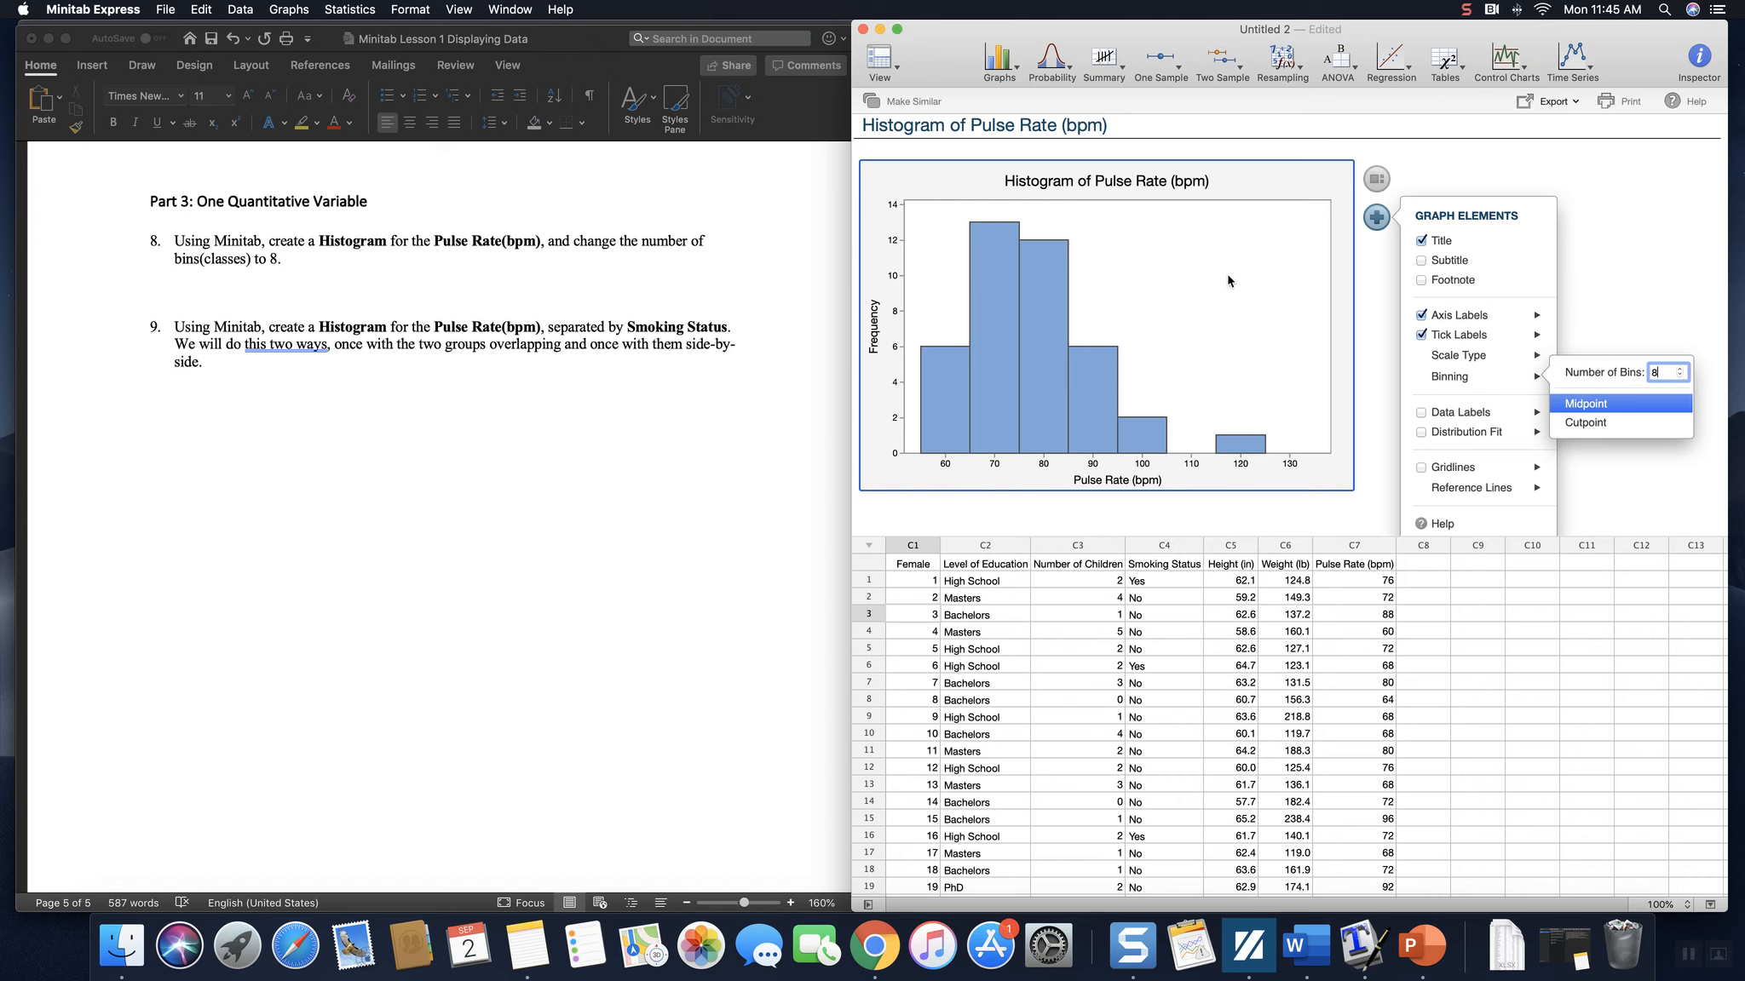
Copy the 8-bin Pulse Rate histogram and paste it into the Word document on the blank line below question 8.
left_click(935, 187)
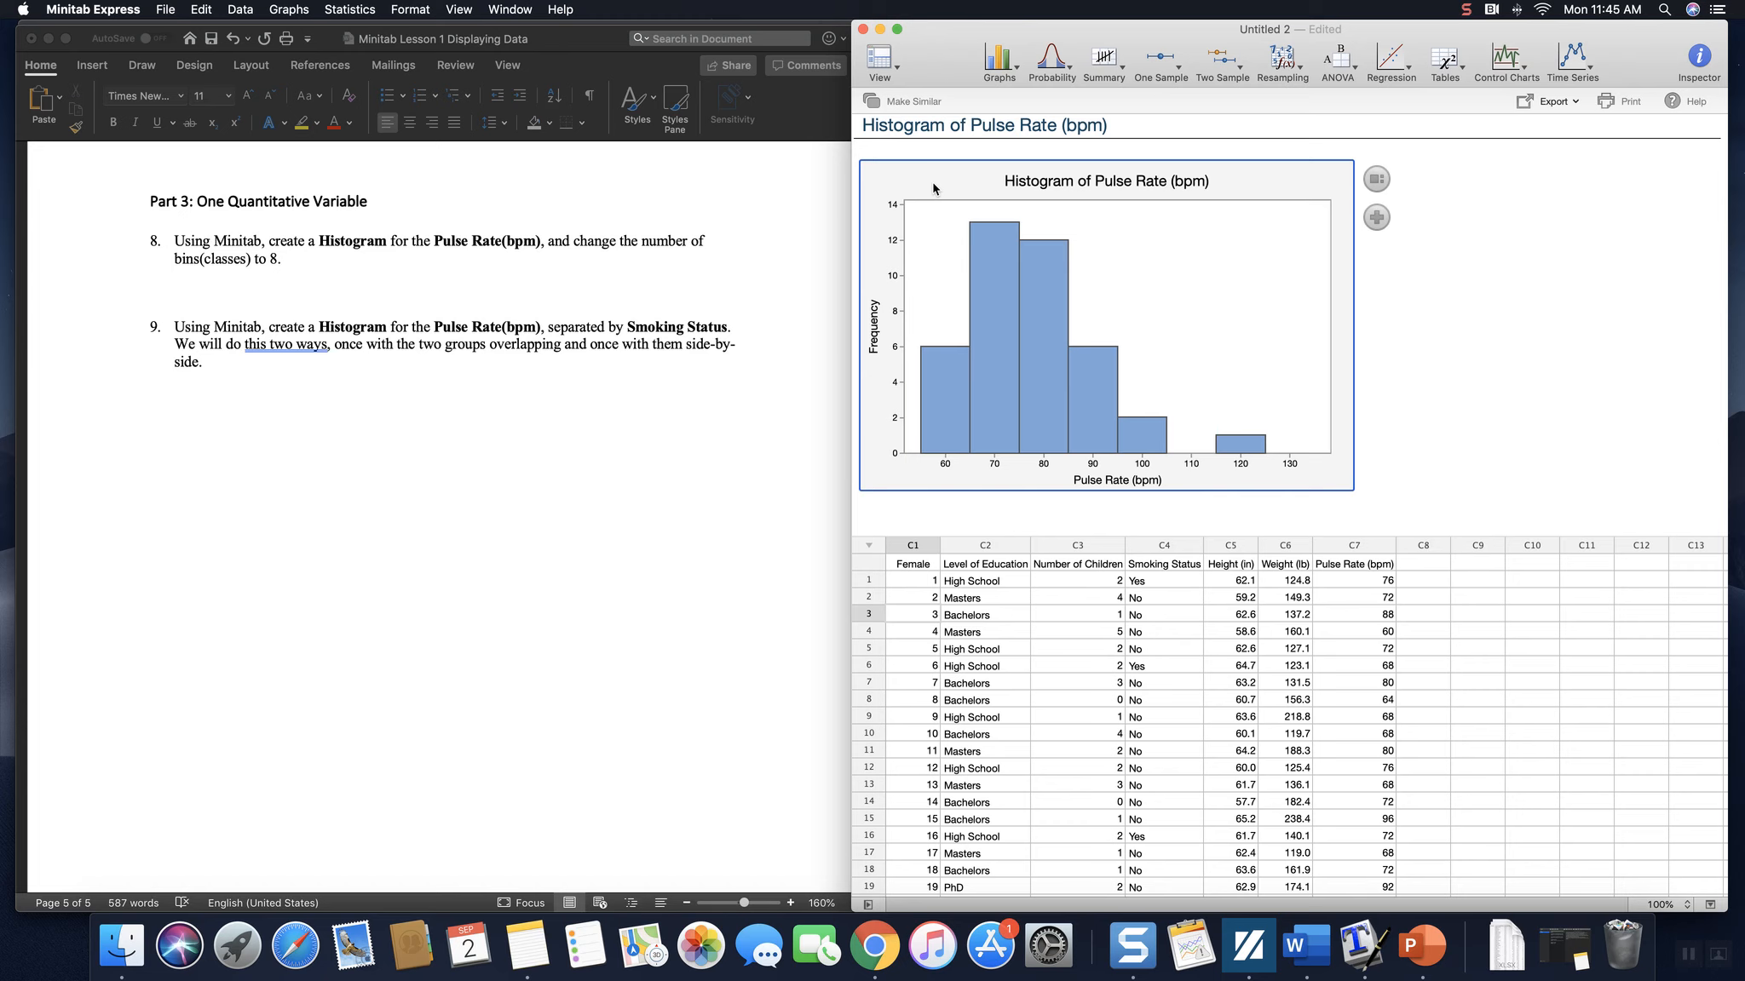
right_click(935, 187)
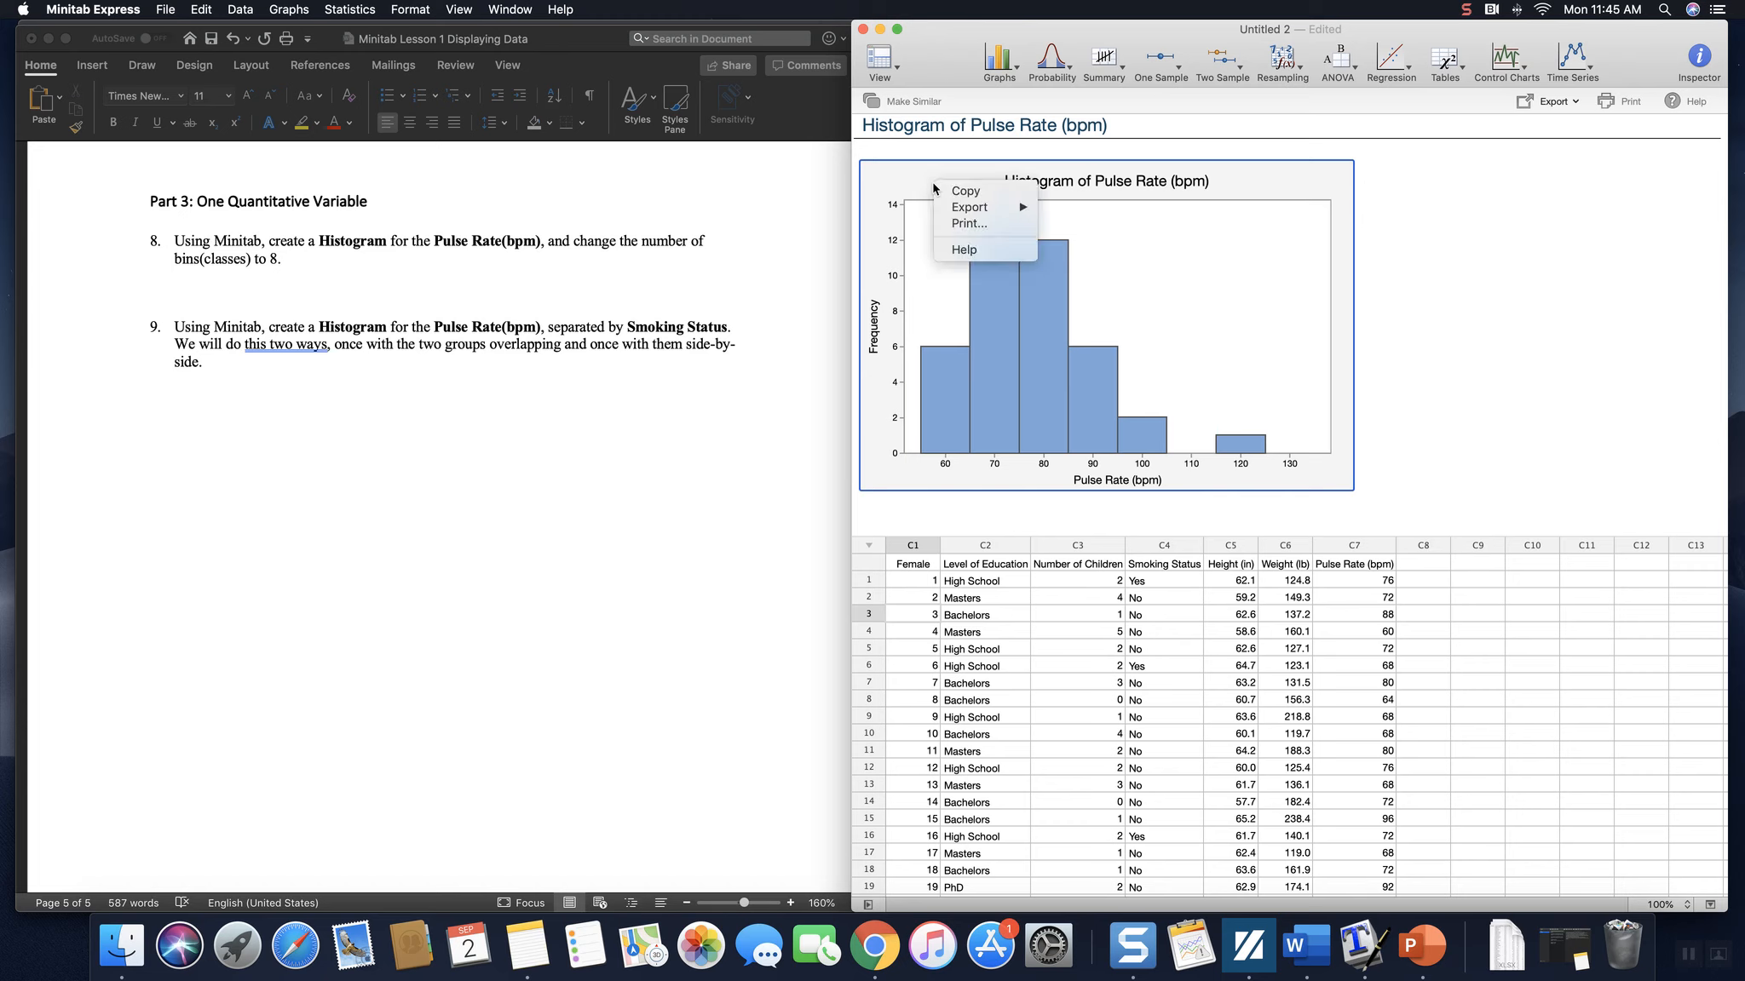
left_click(975, 192)
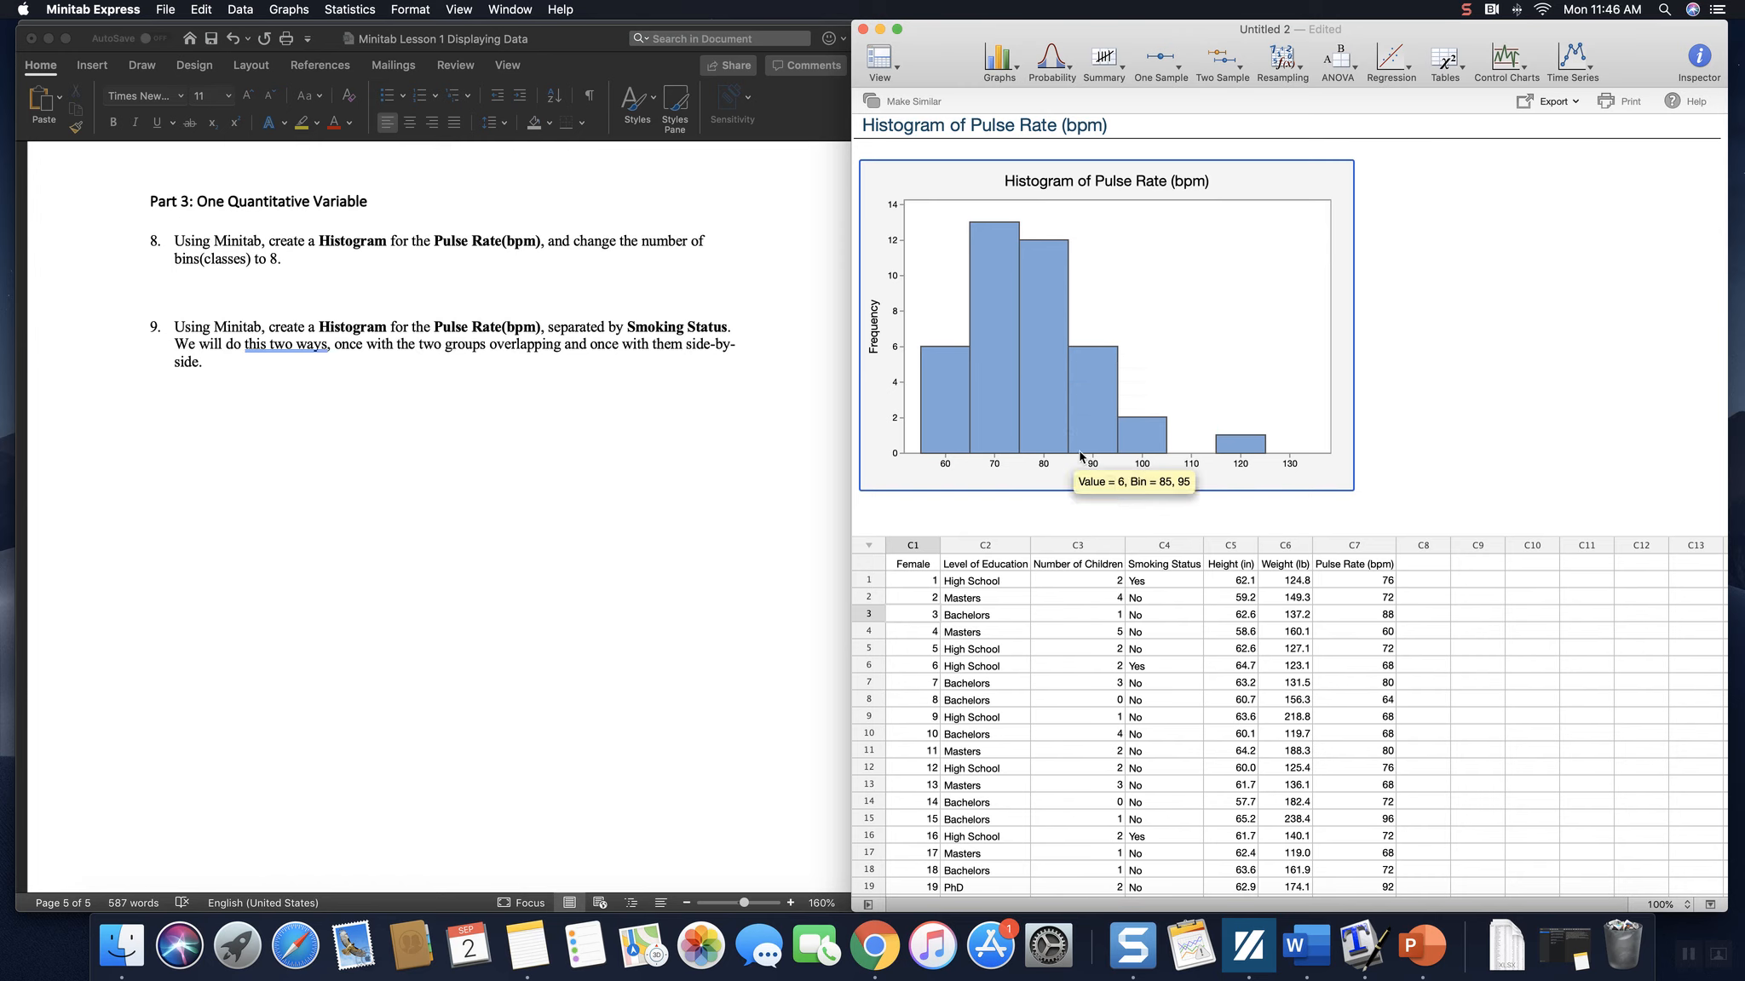
mouse_move(992, 336)
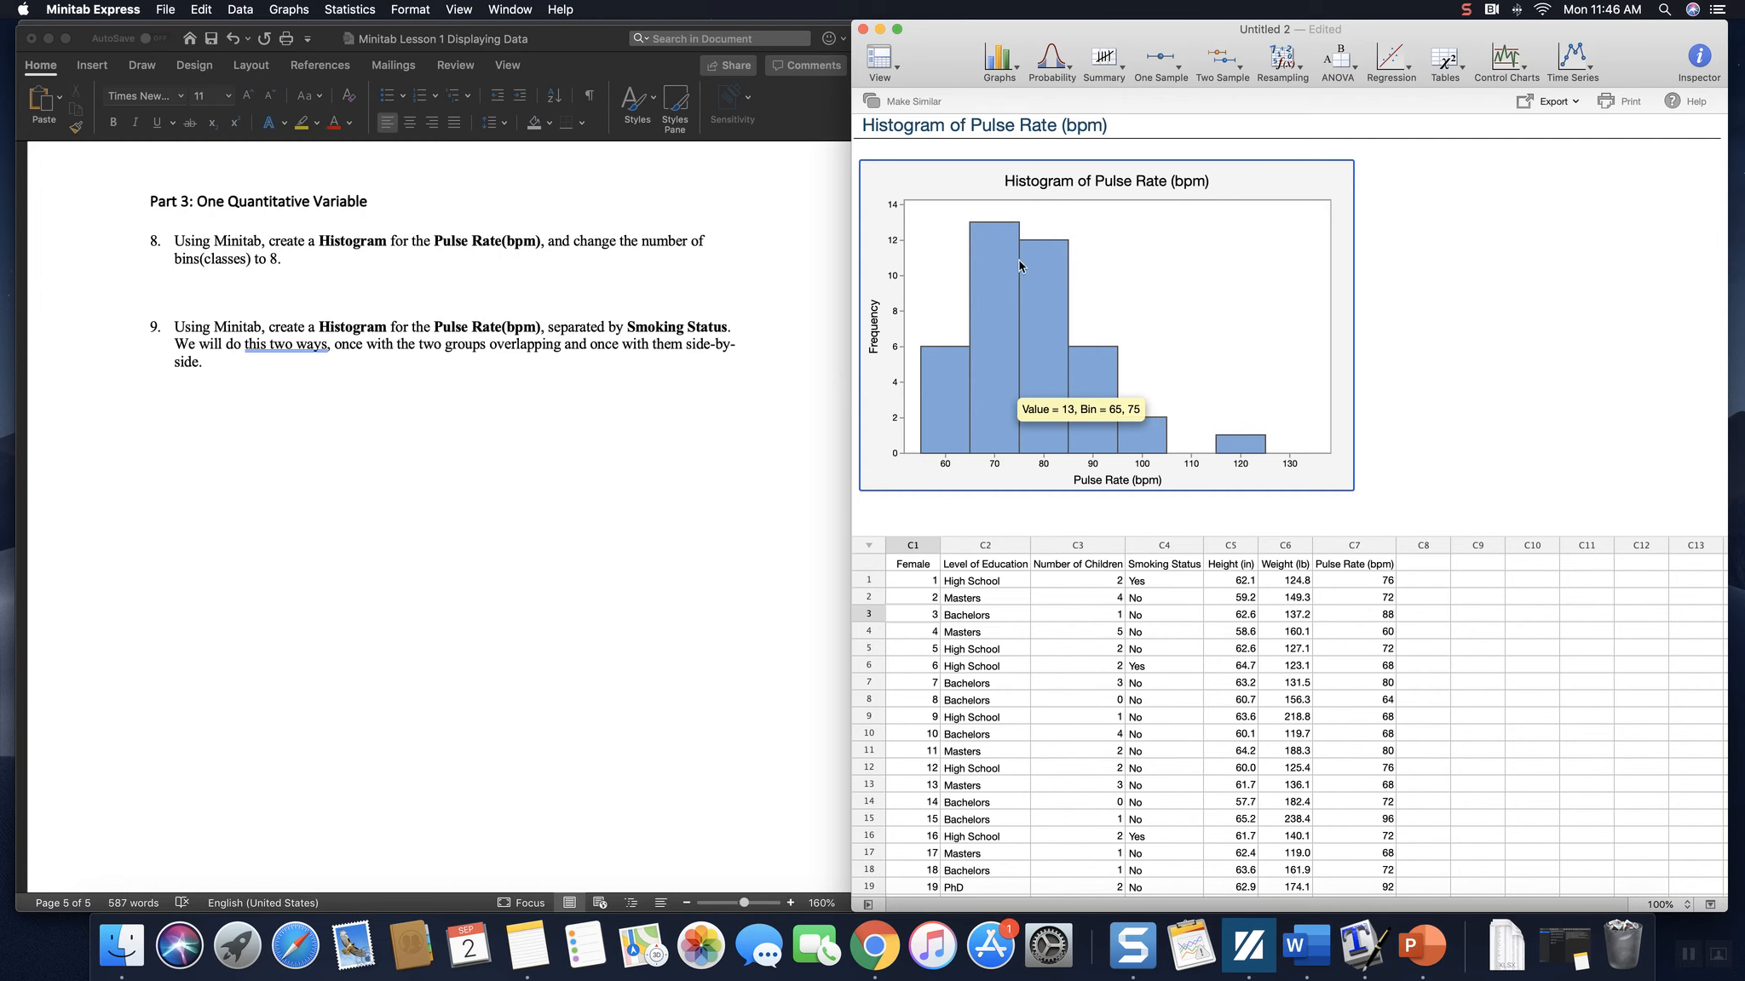
mouse_move(1037, 359)
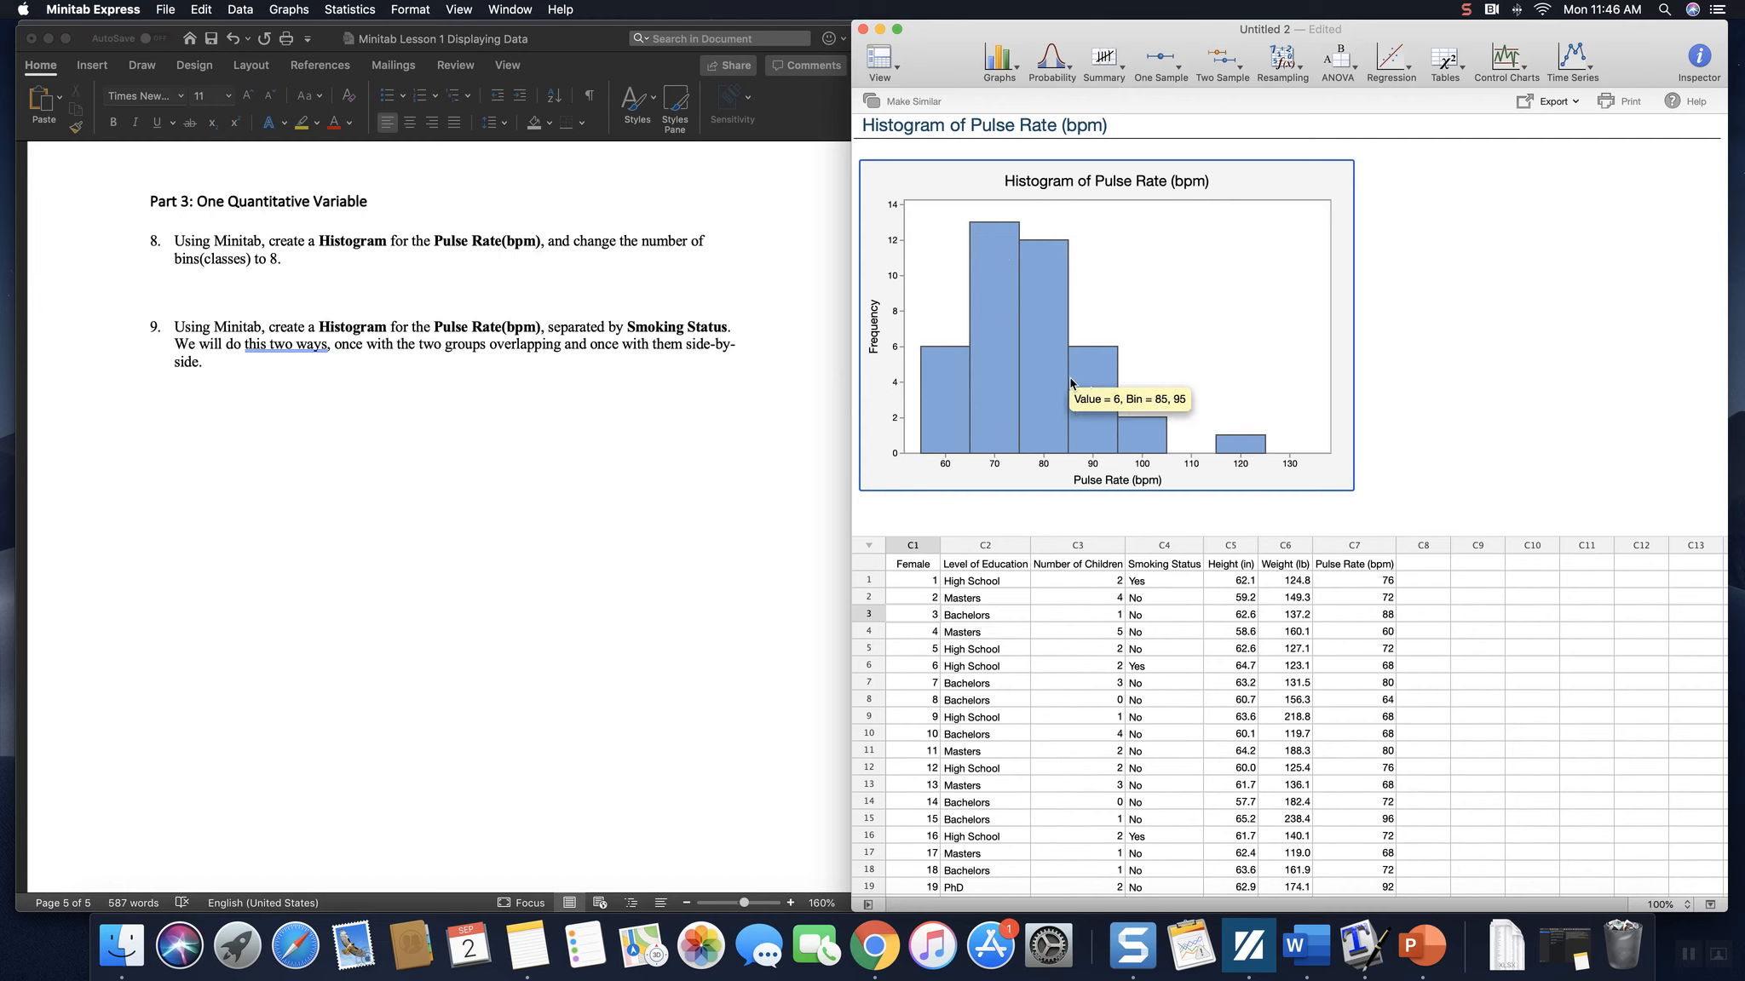
mouse_move(946, 426)
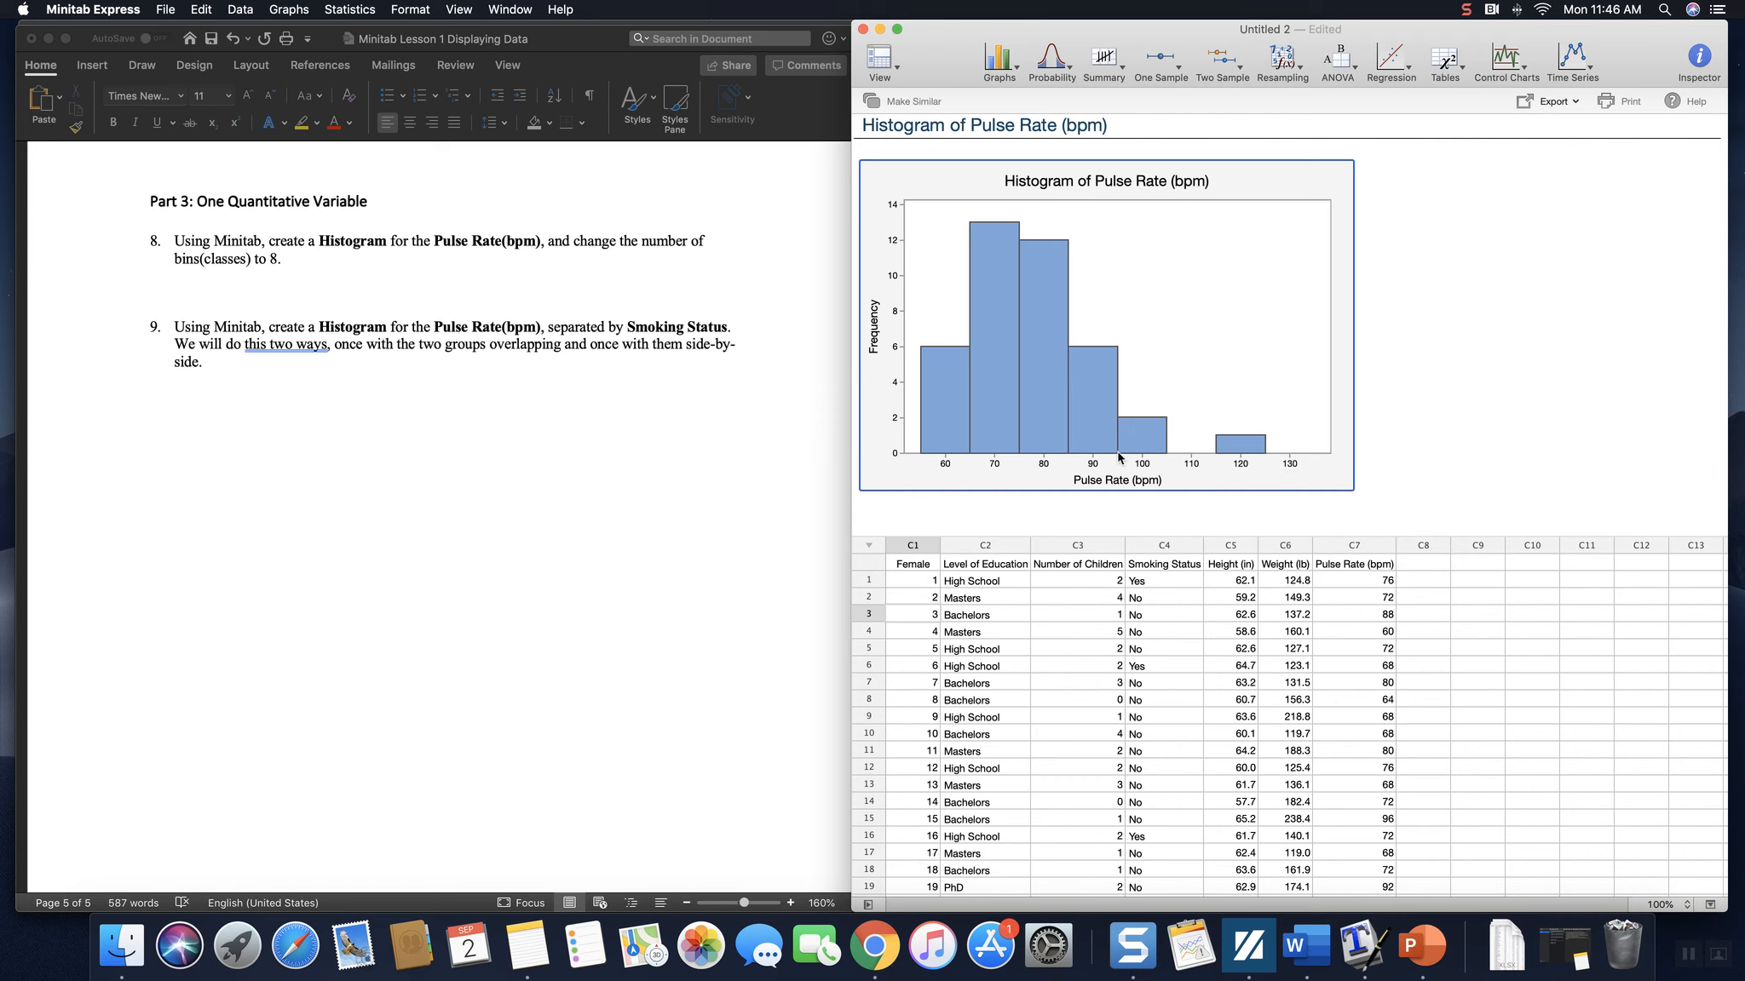
left_click(207, 288)
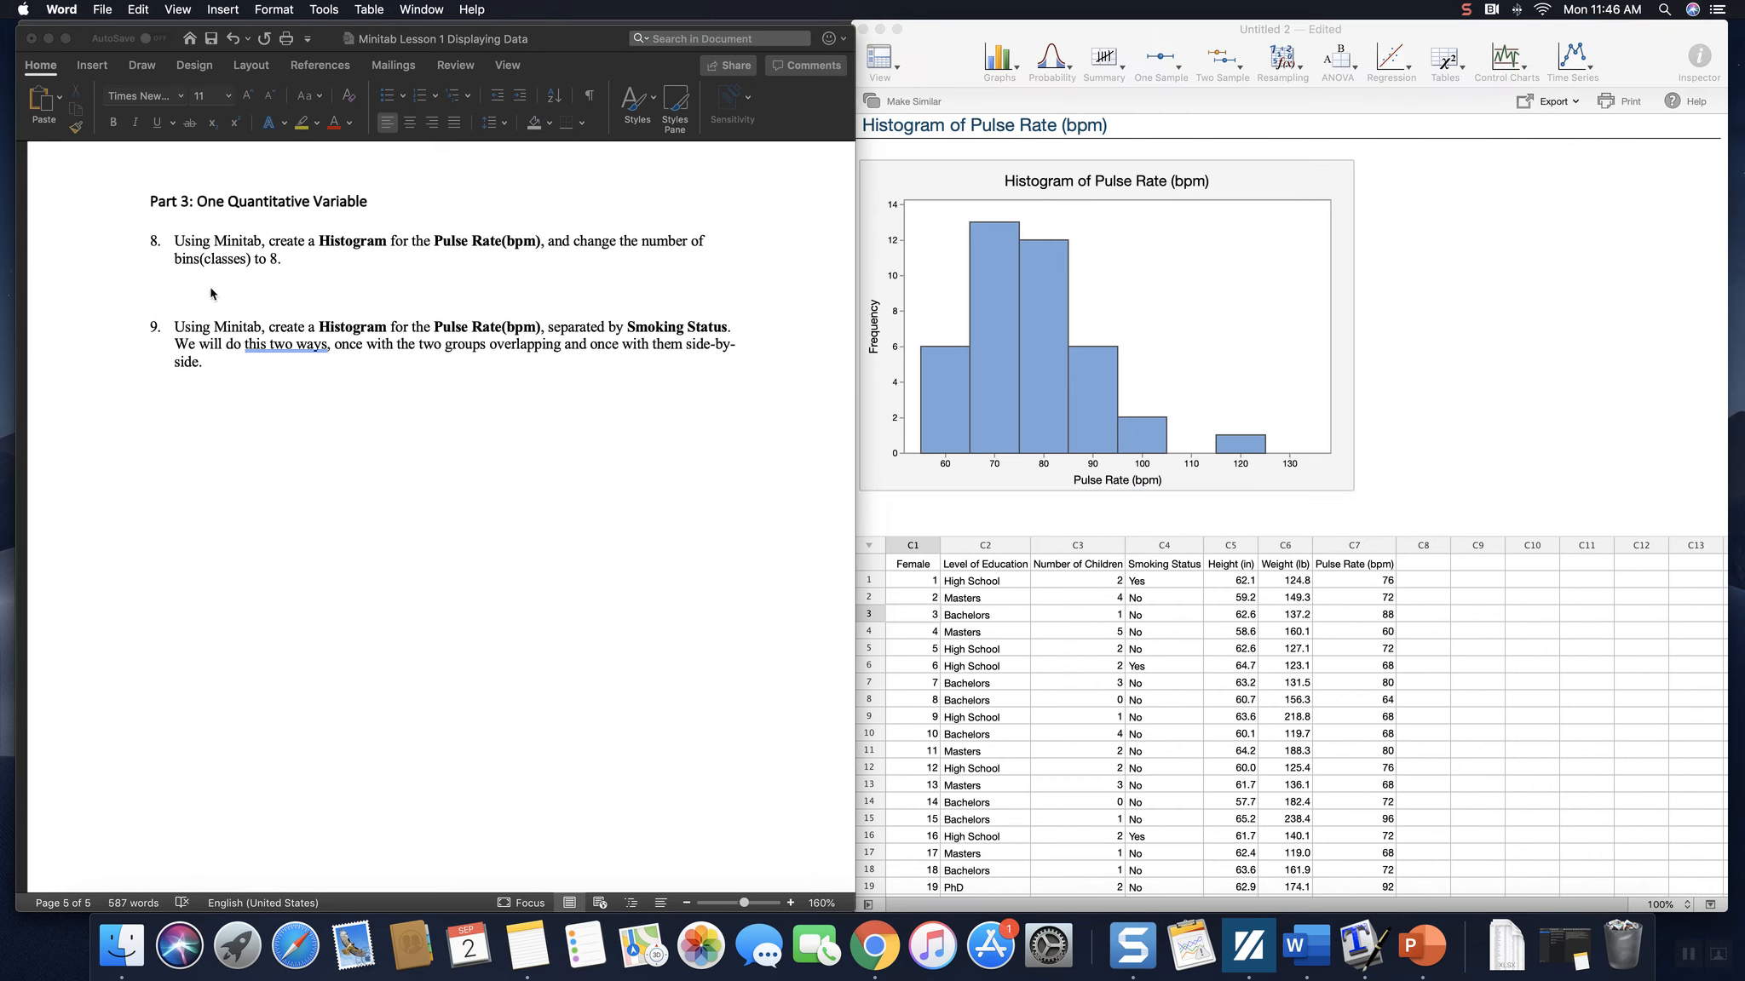
right_click(207, 288)
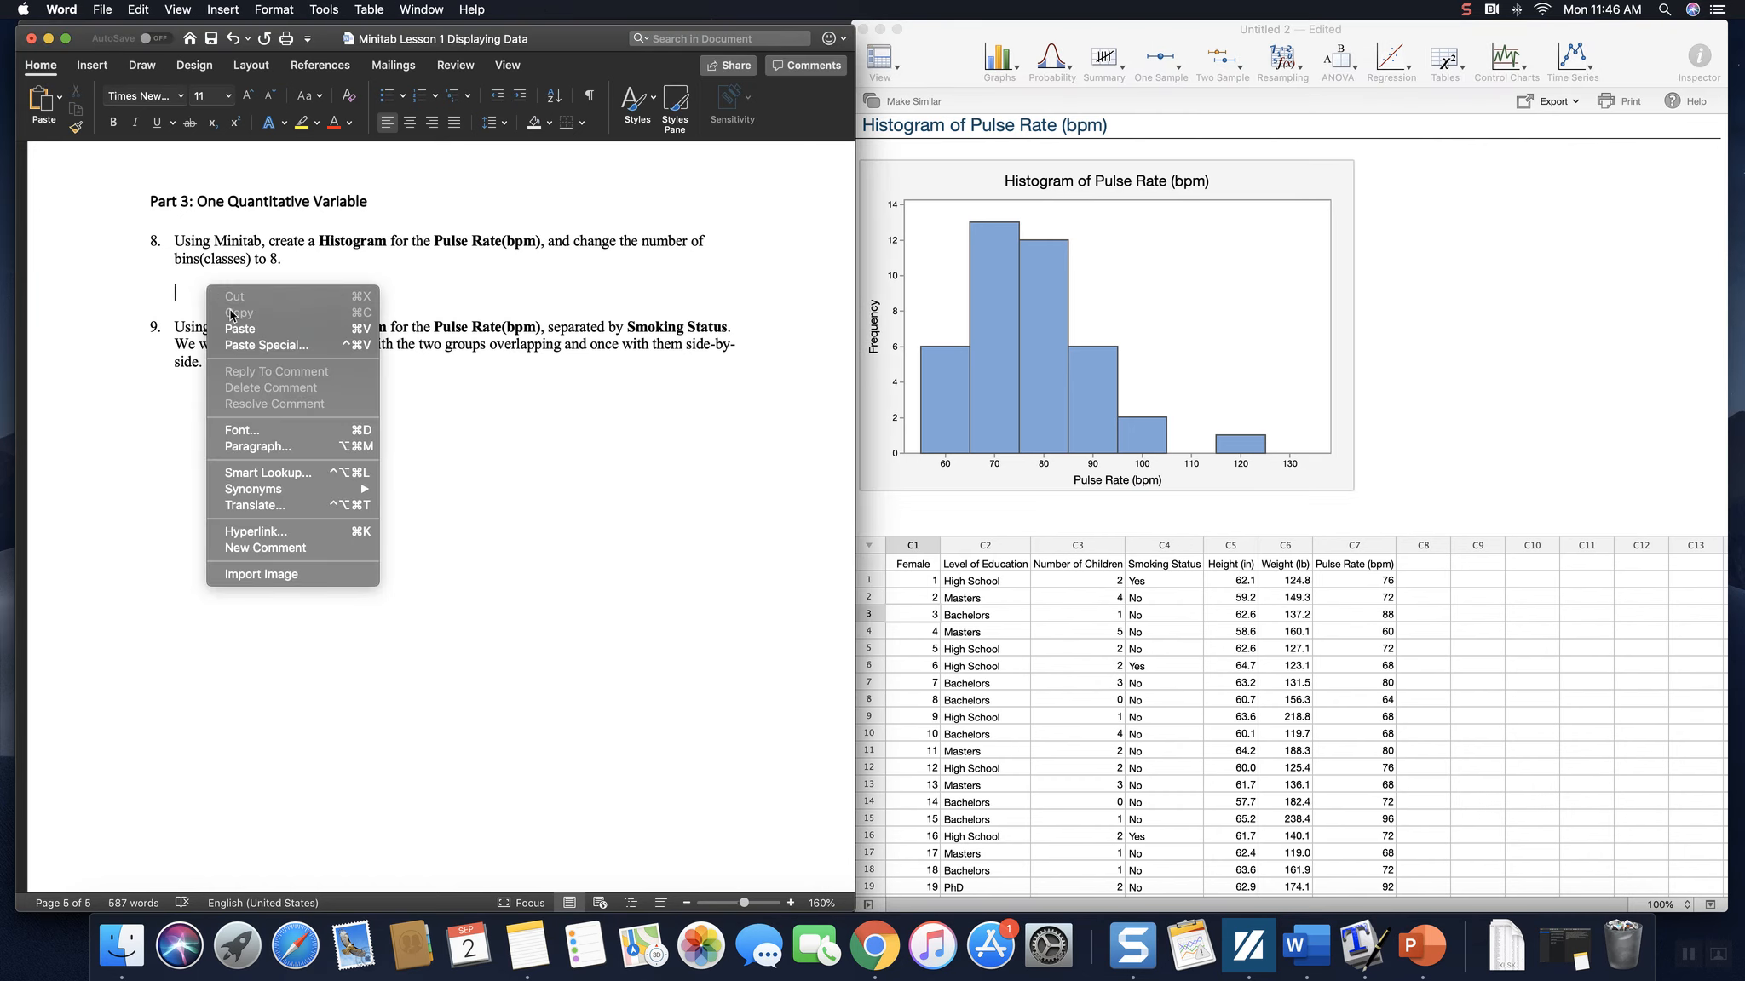
left_click(243, 332)
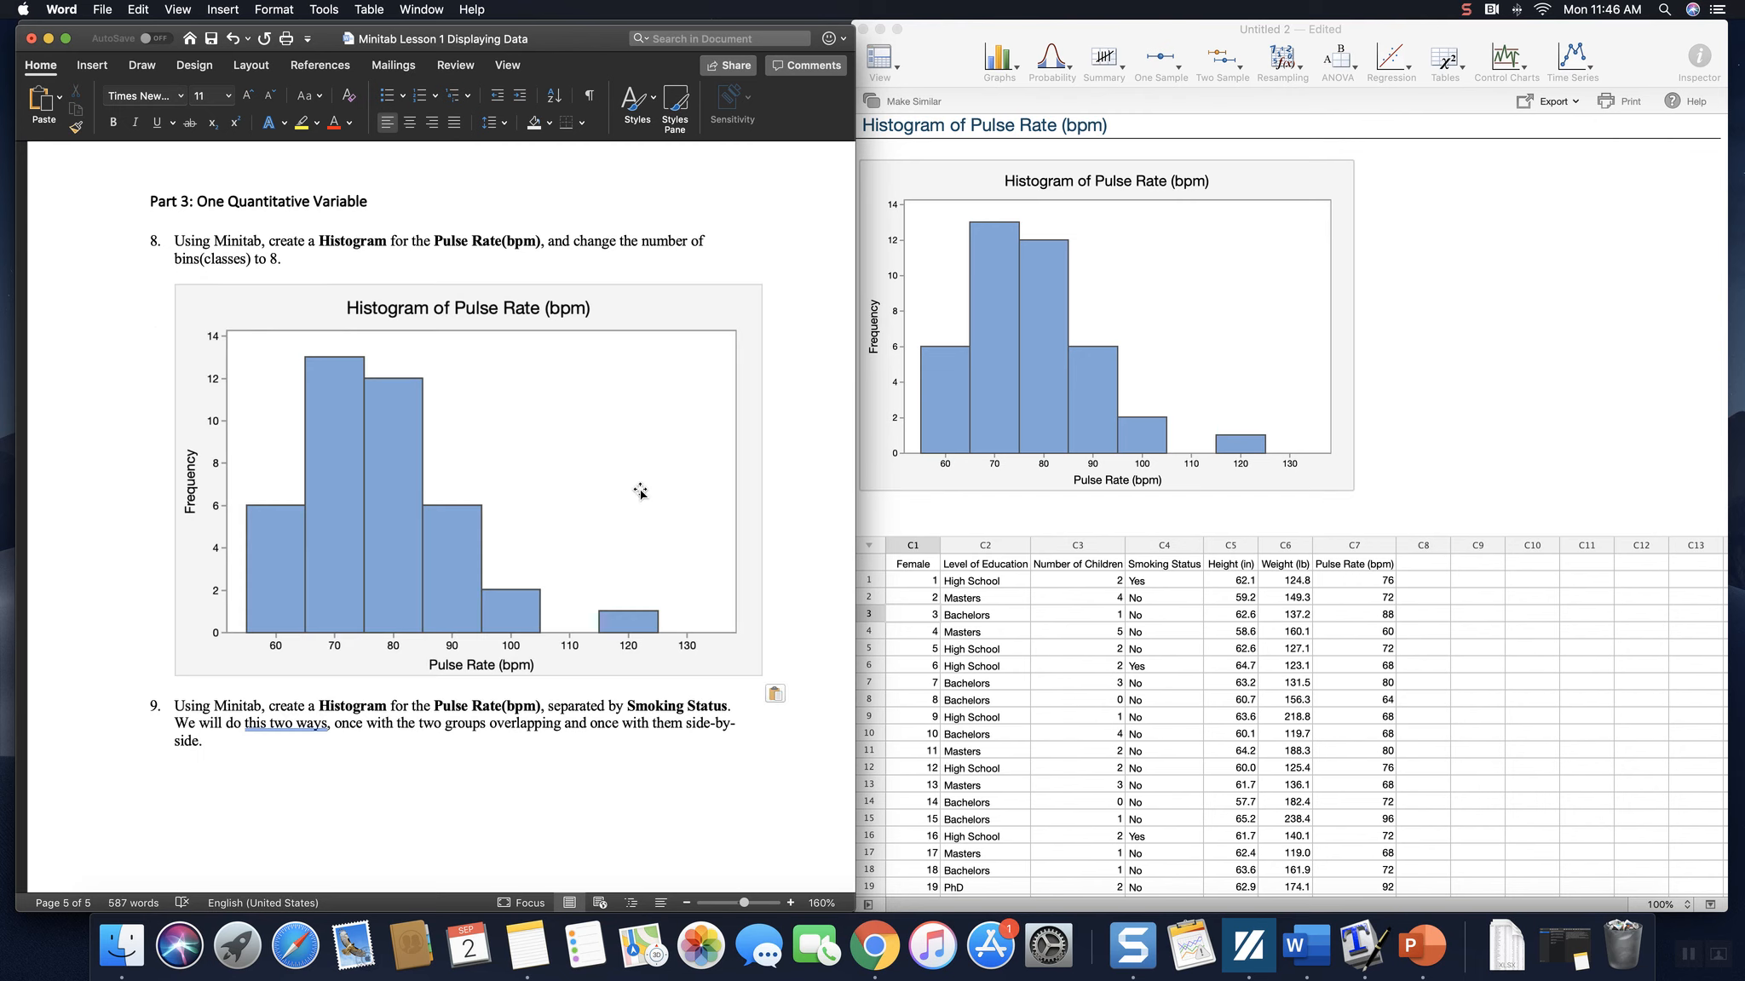
Add an unnumbered blank line below the text of question 9 in the Word document.
scroll(704, 543, "down", 5)
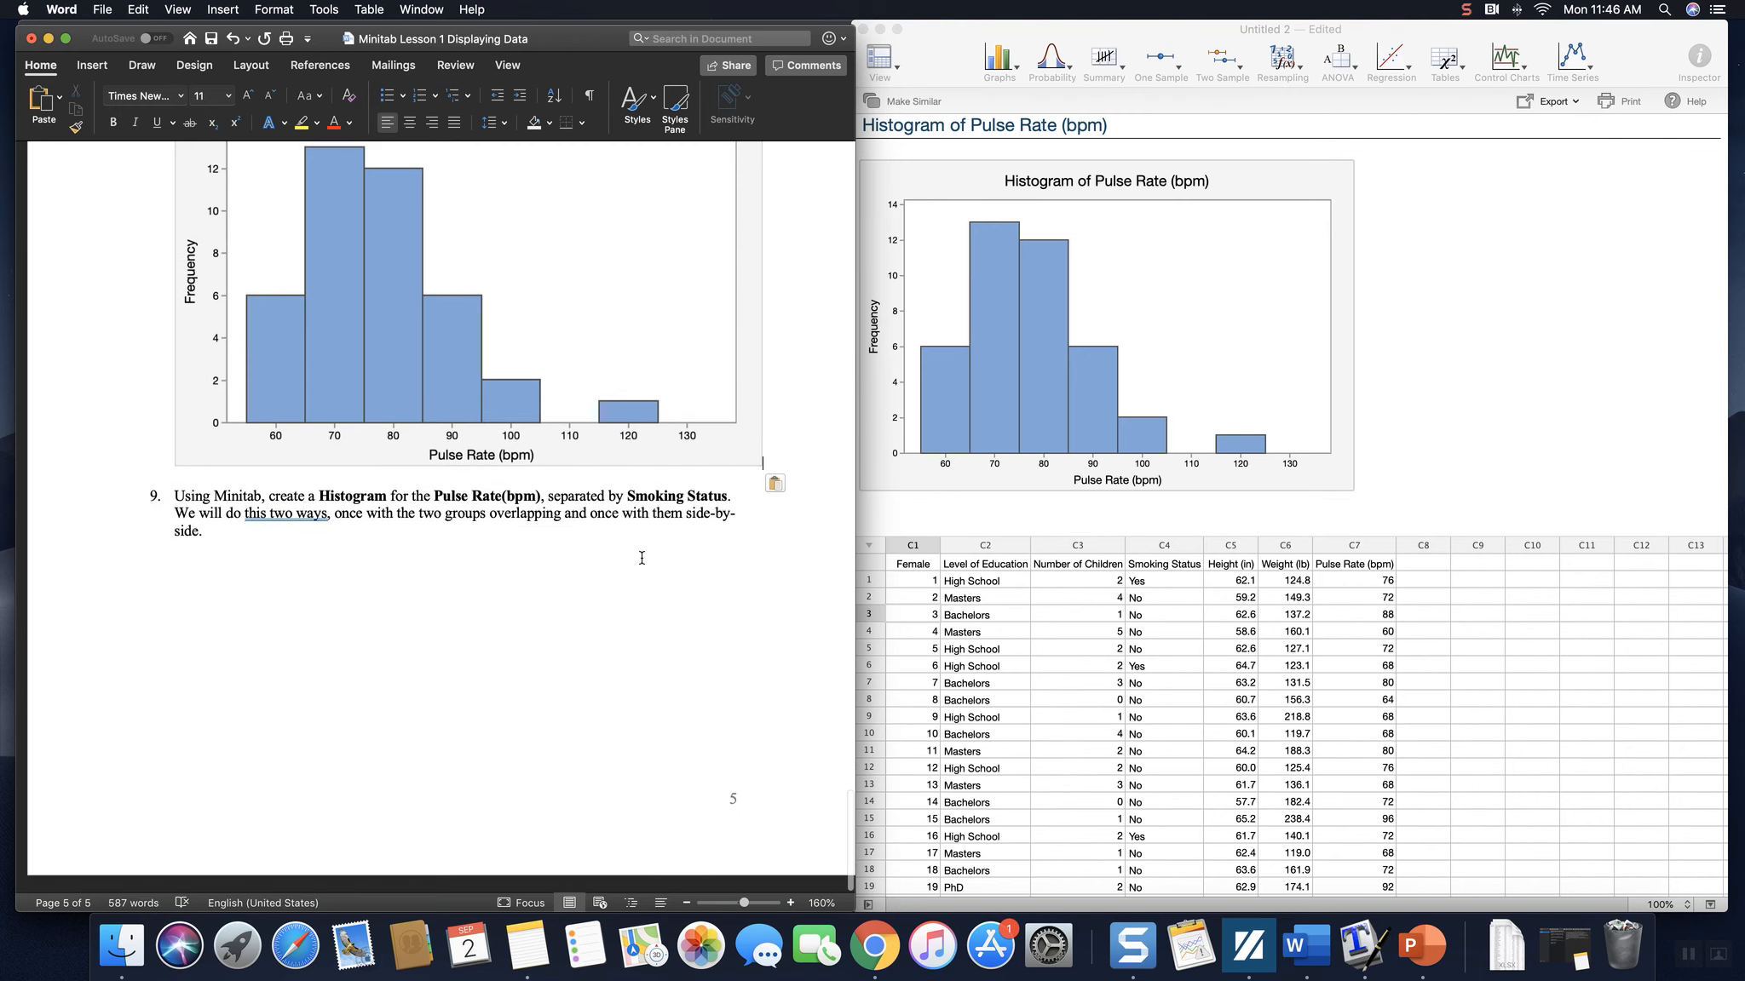
left_click(237, 565)
scroll(590, 519, "up", 2)
scroll(590, 522, "up", 3)
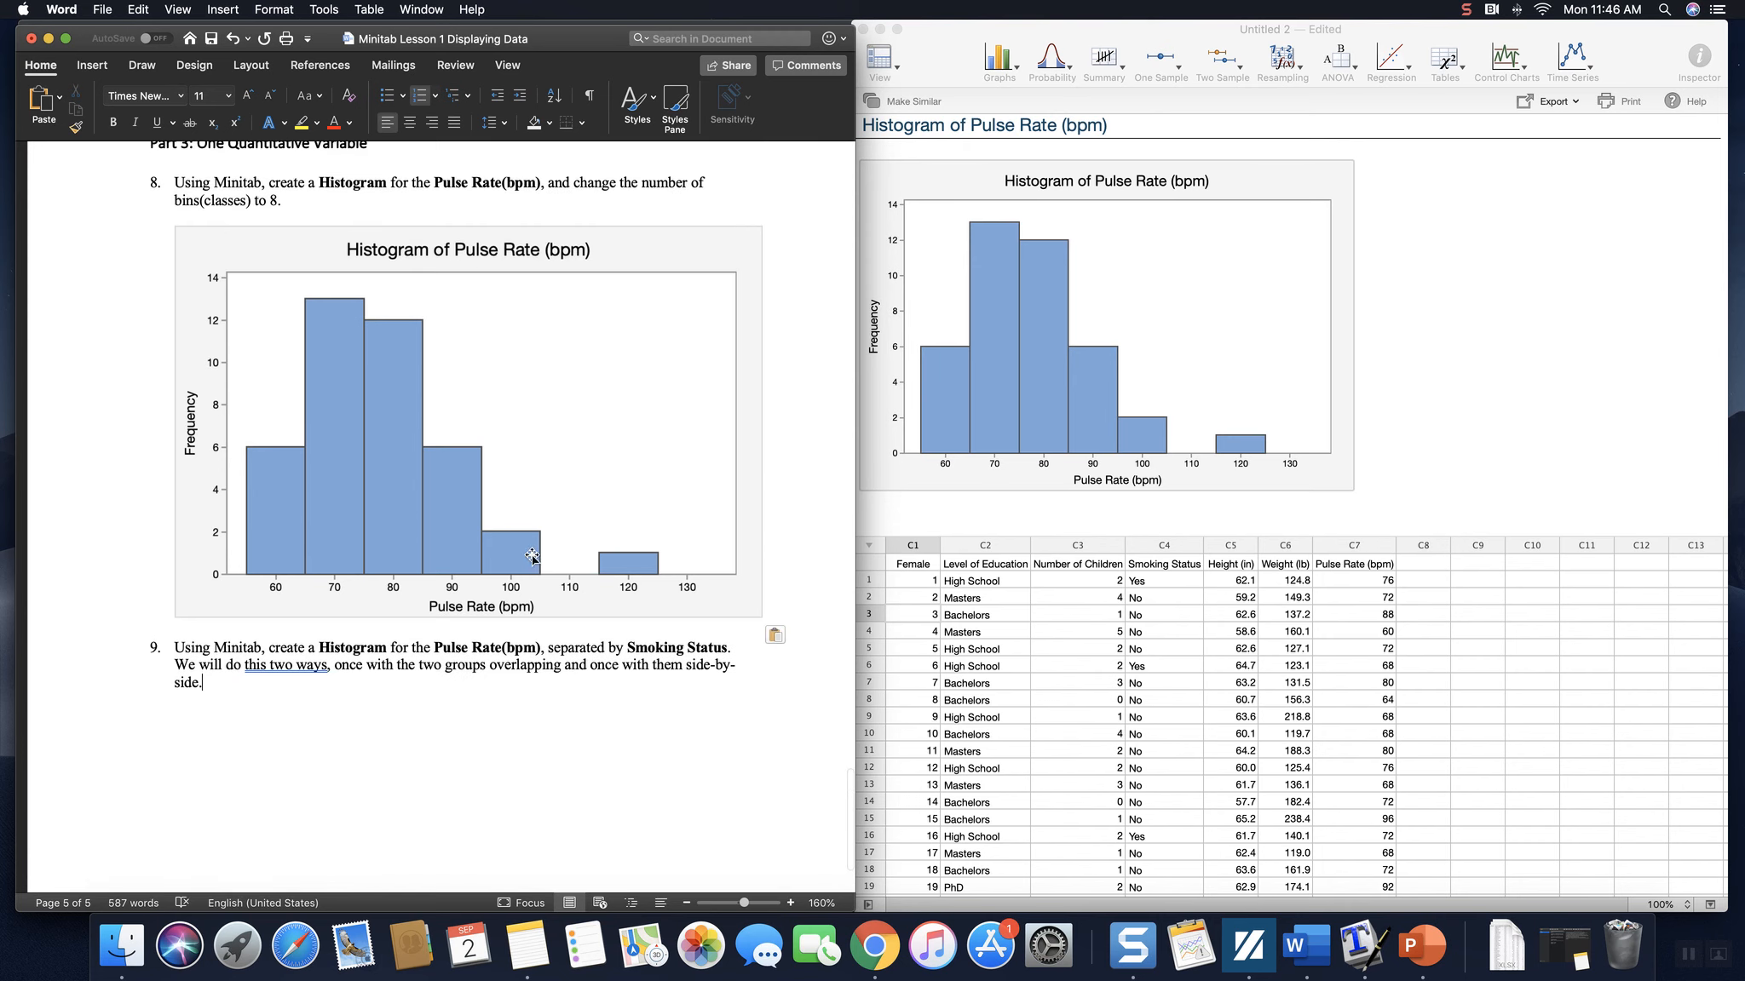
key("Return")
key("BackSpace")
scroll(686, 601, "down", 3)
scroll(685, 601, "down", 1)
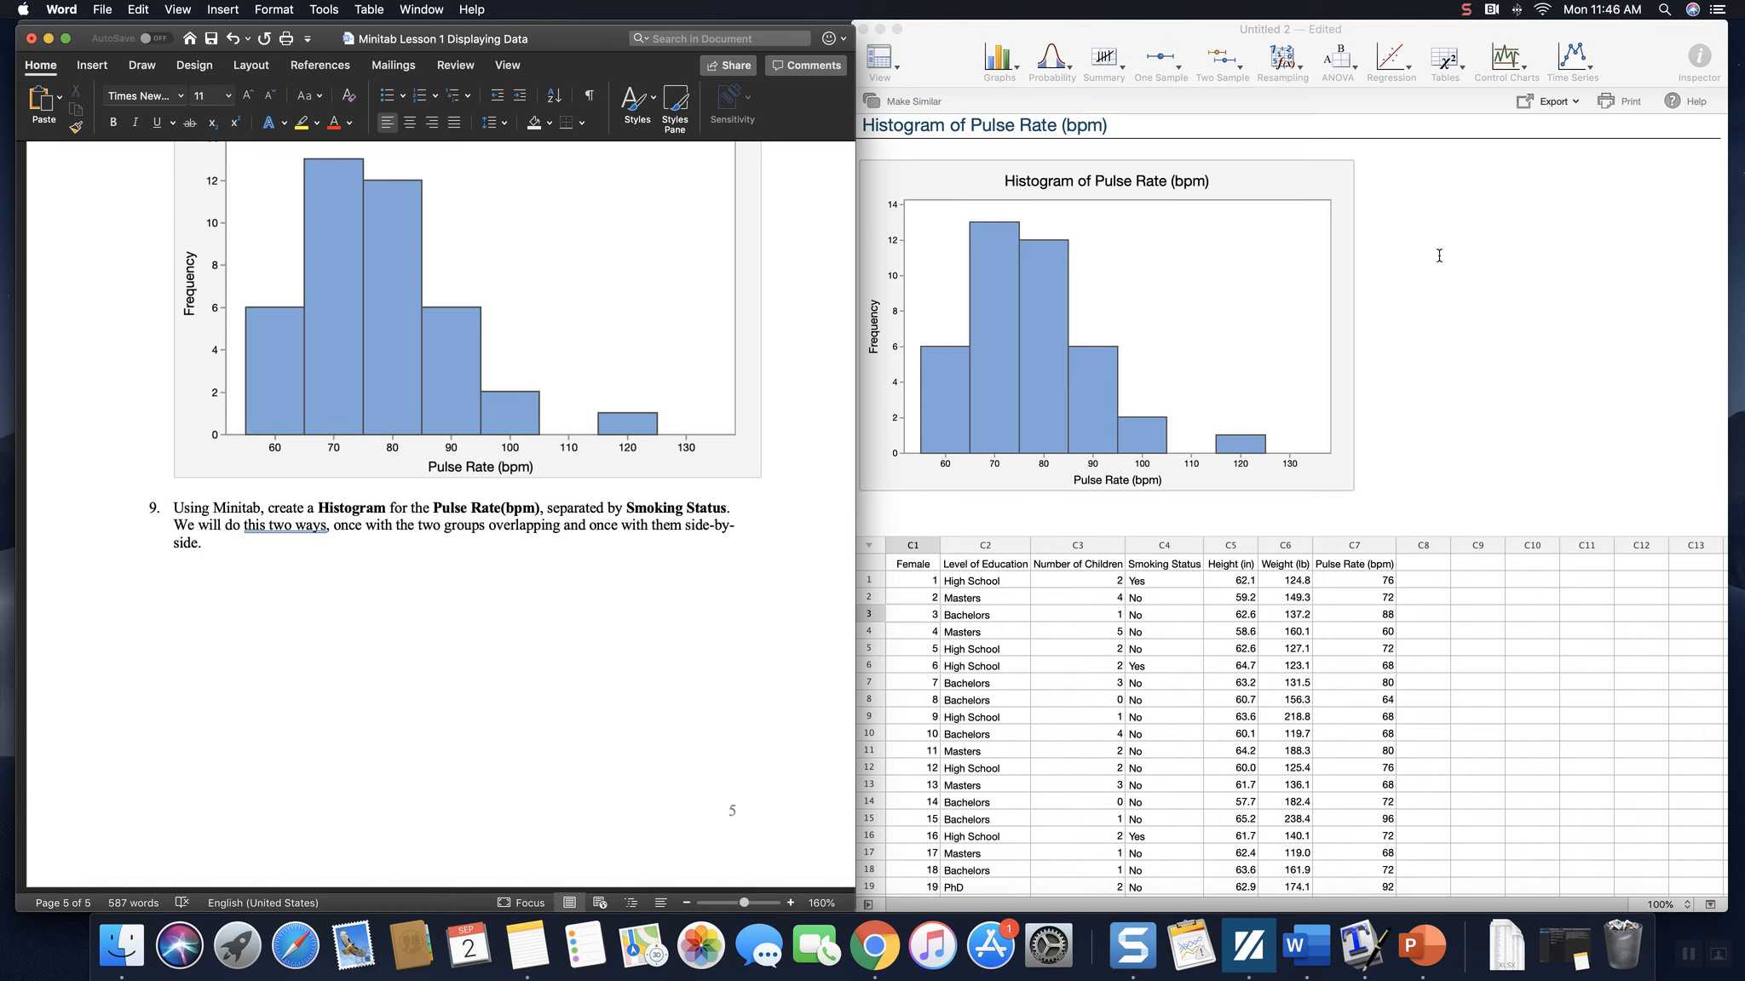
Switch to Minitab Express and create a single-variable histogram with groups, using Pulse Rate (bpm) as Y variable and Smoking Status as group variable.
left_click(1269, 211)
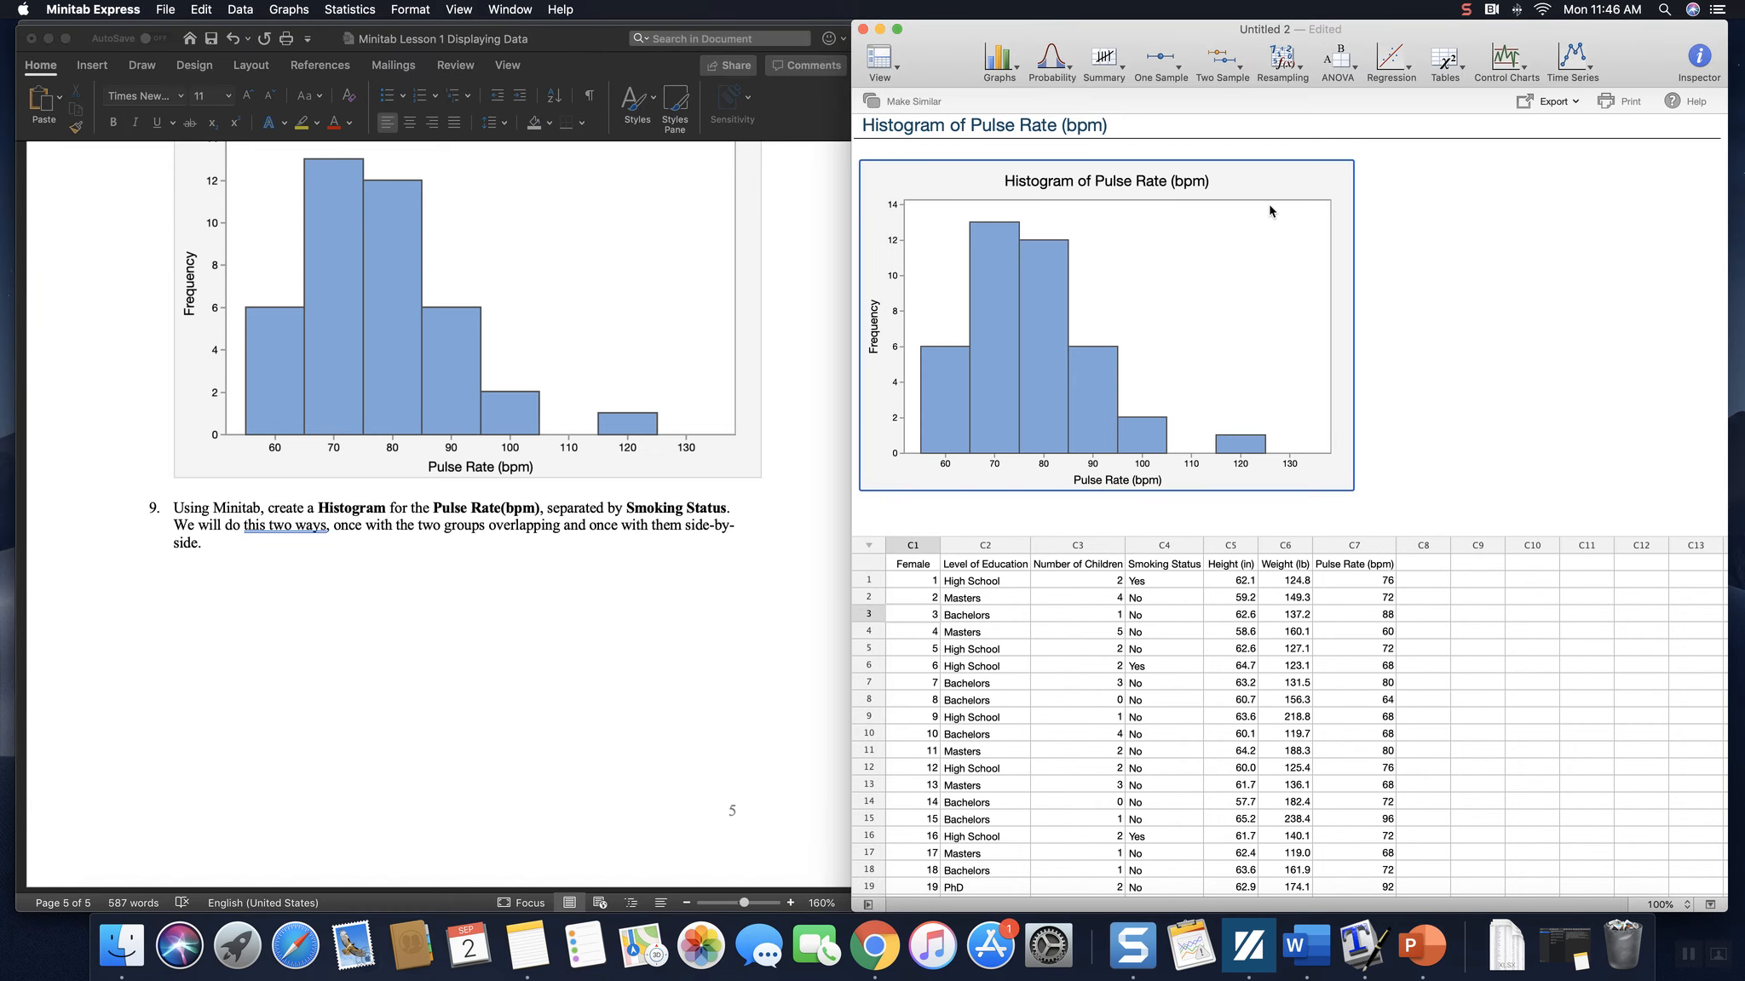
left_click(1013, 72)
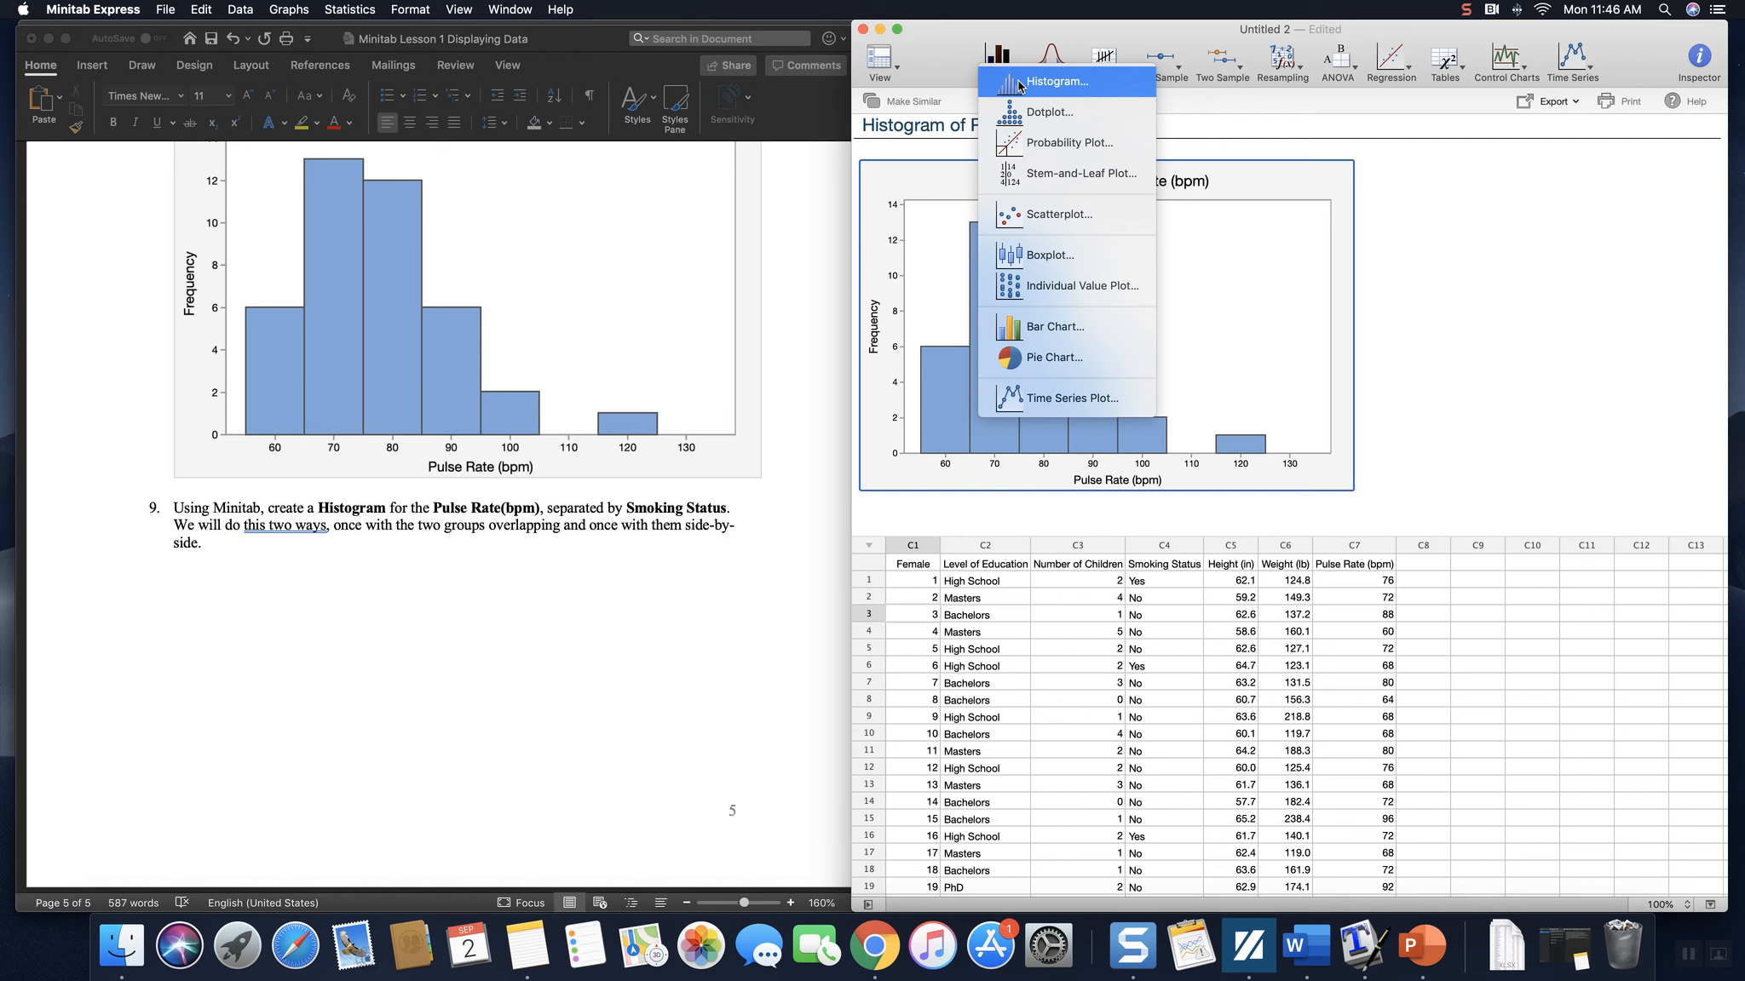
left_click(1020, 85)
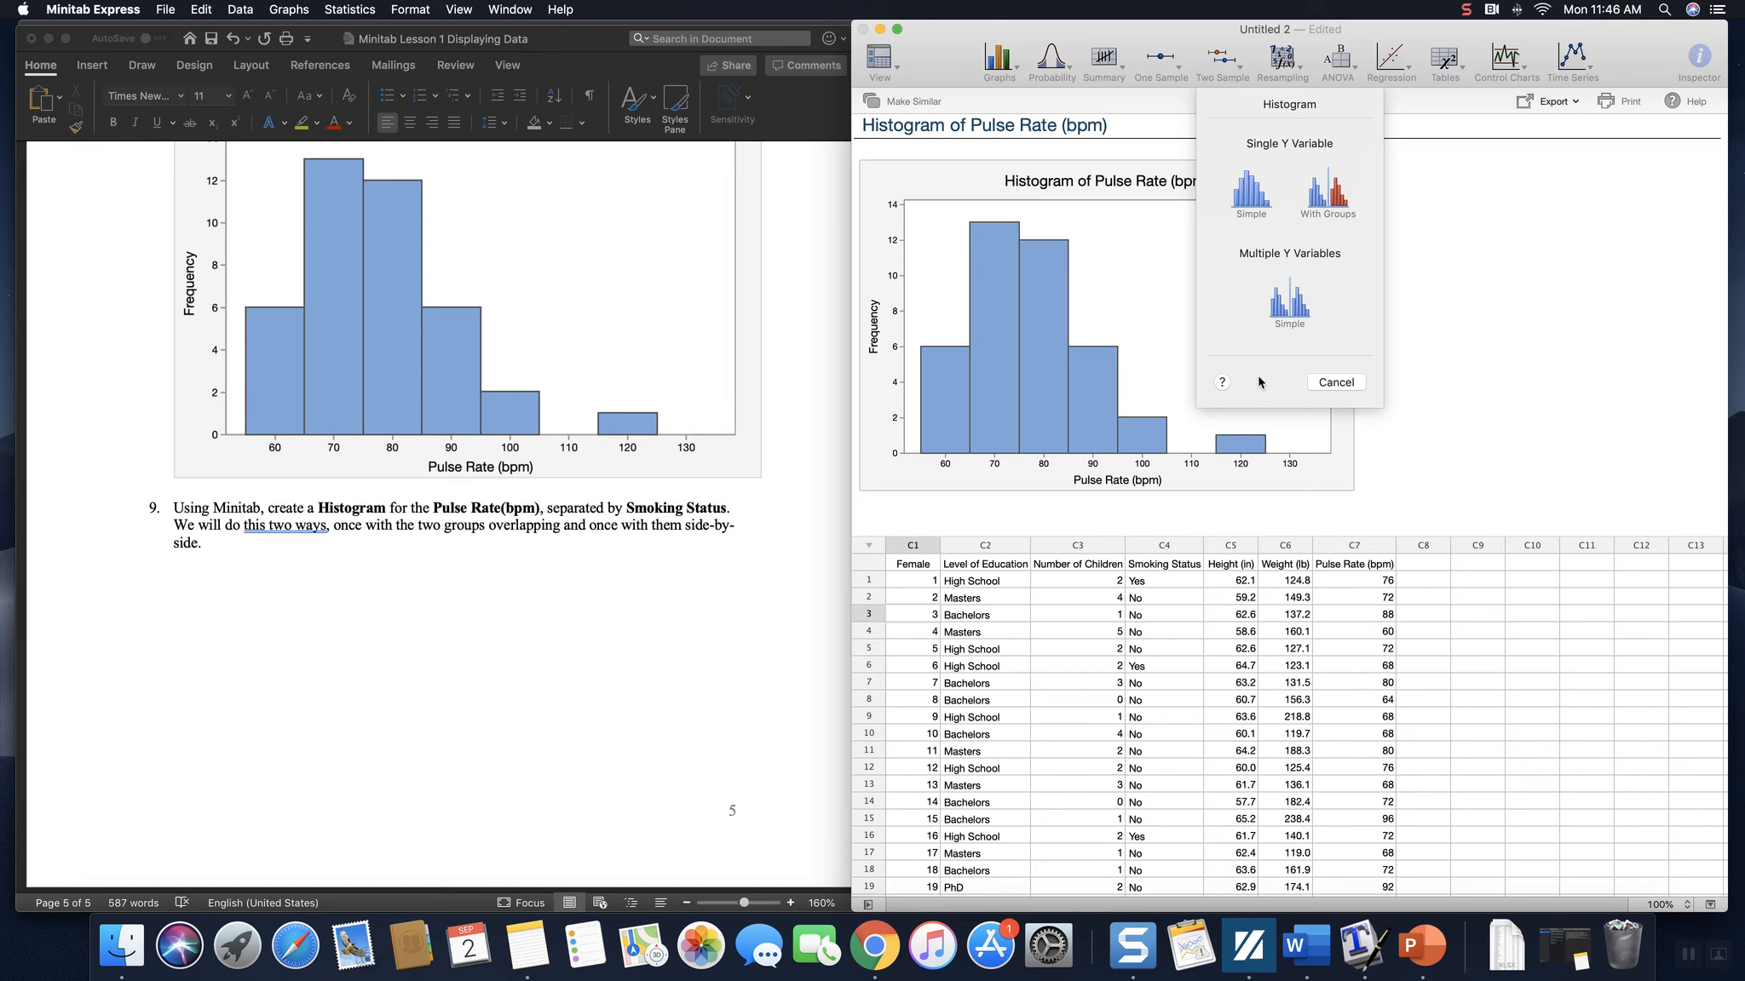
left_click(1327, 202)
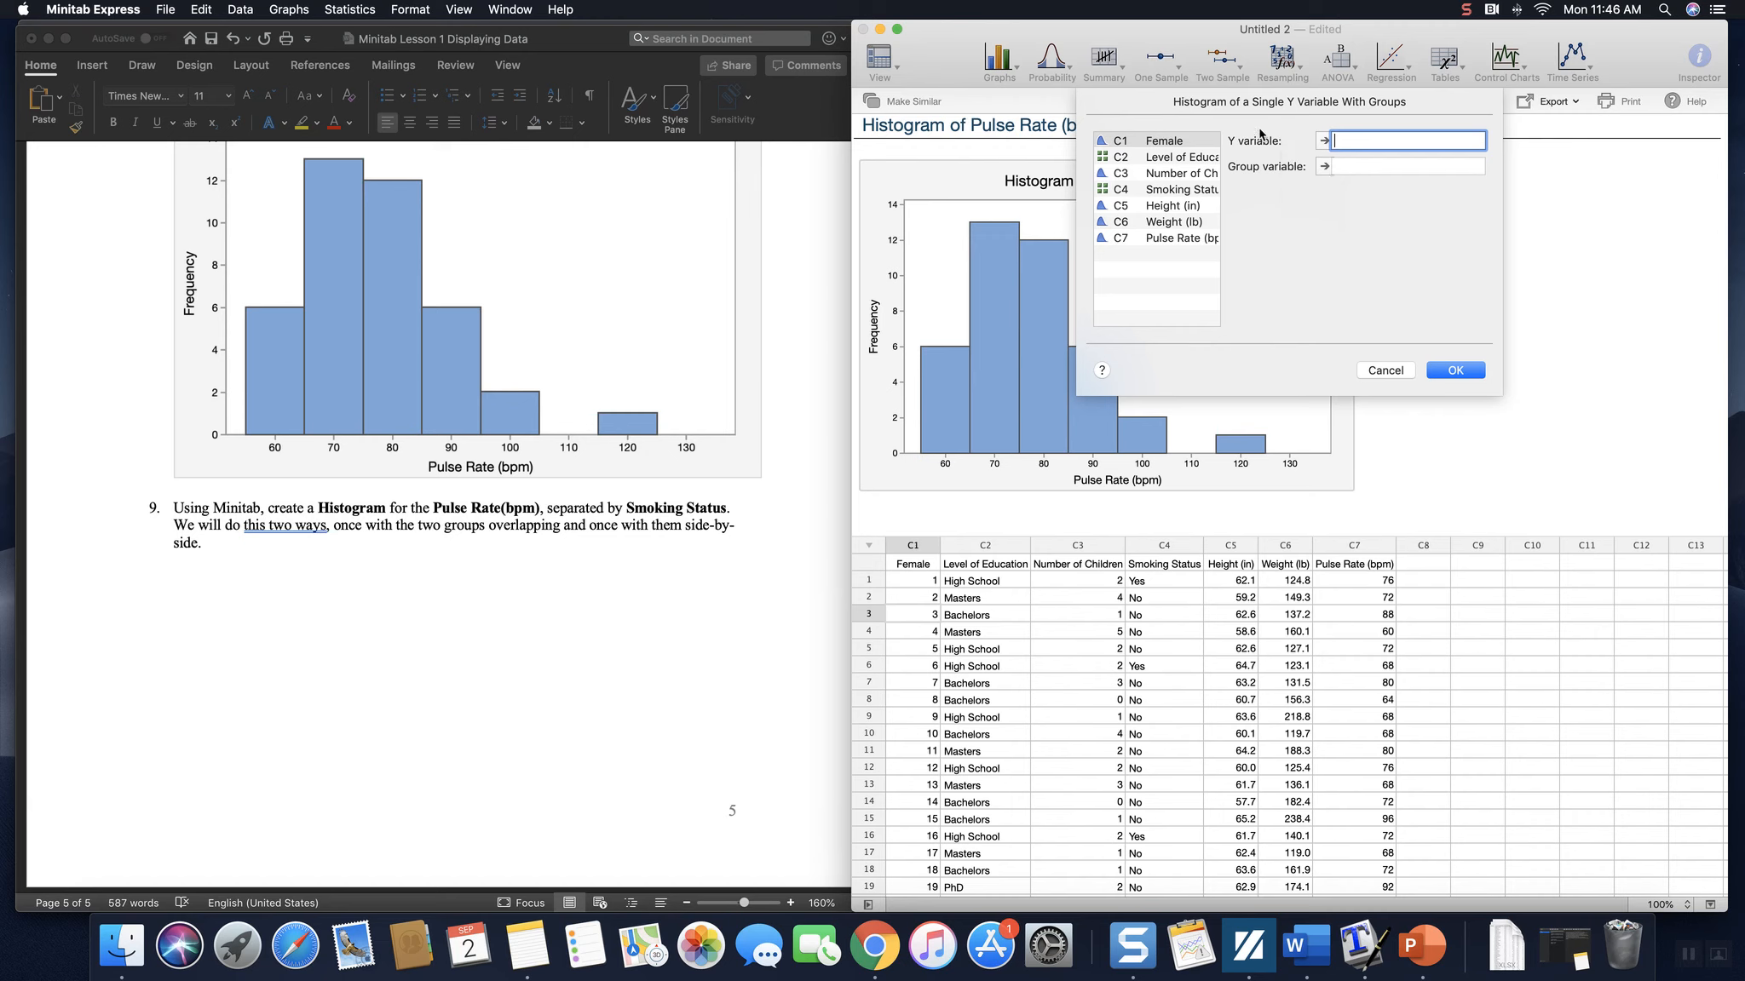
double_click(1201, 239)
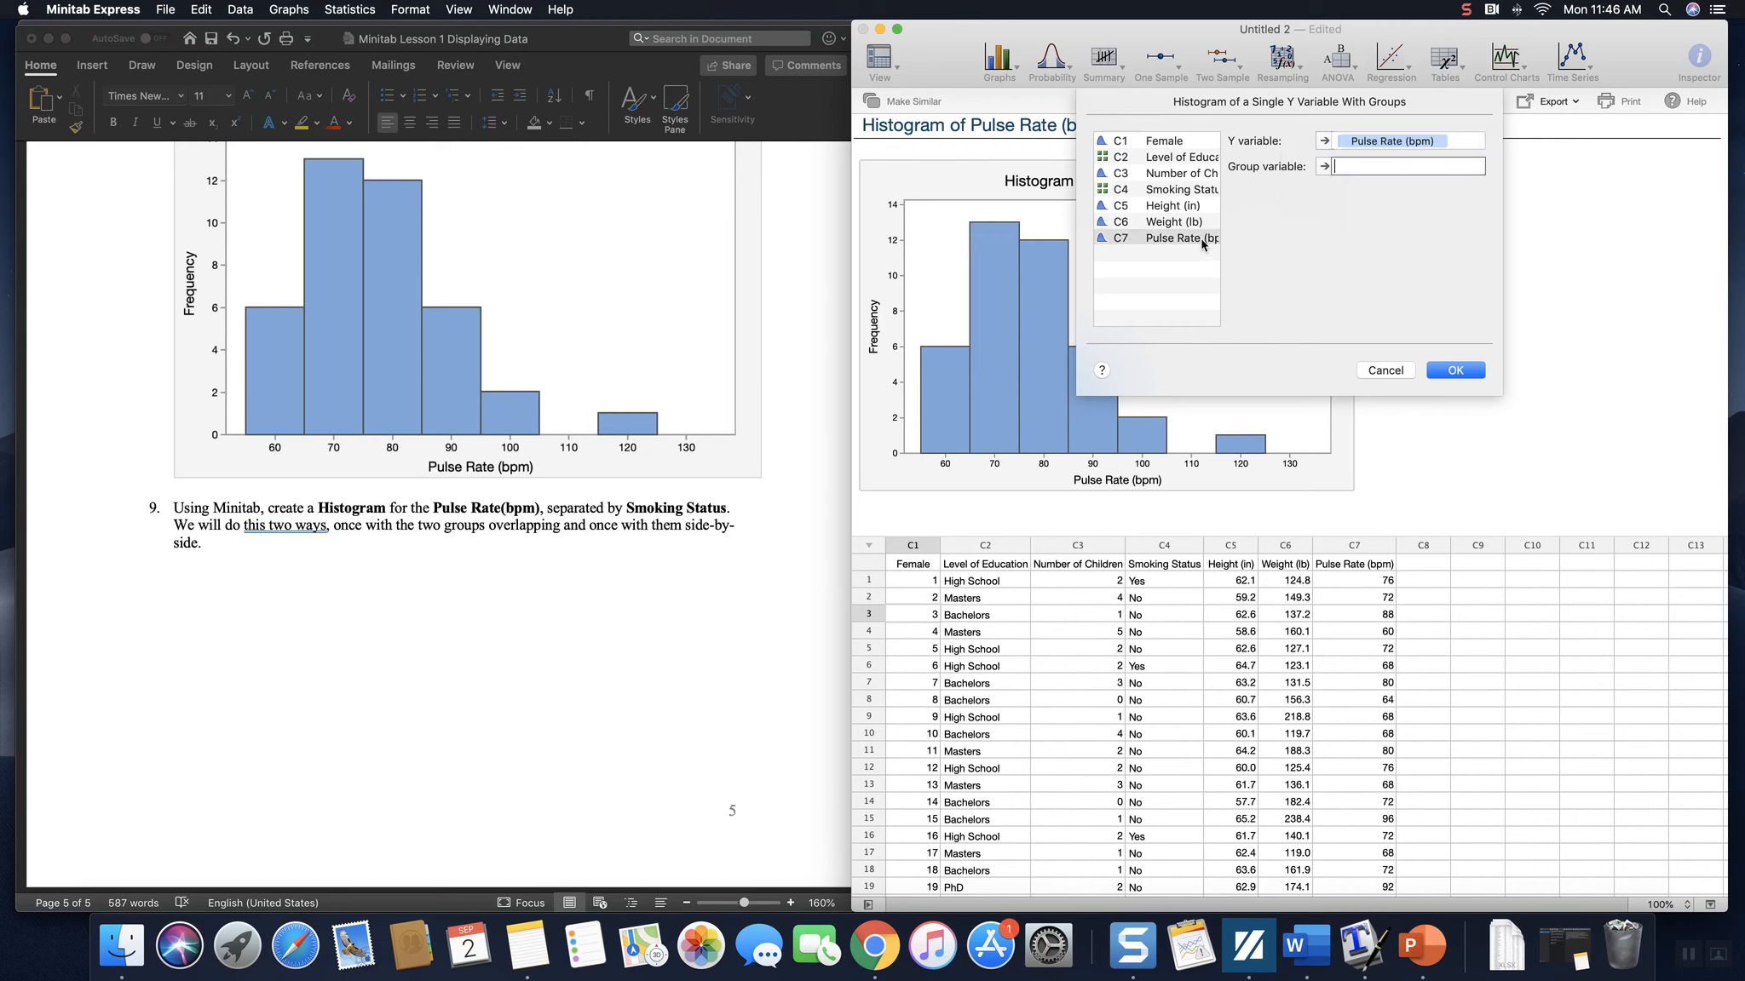
double_click(1180, 191)
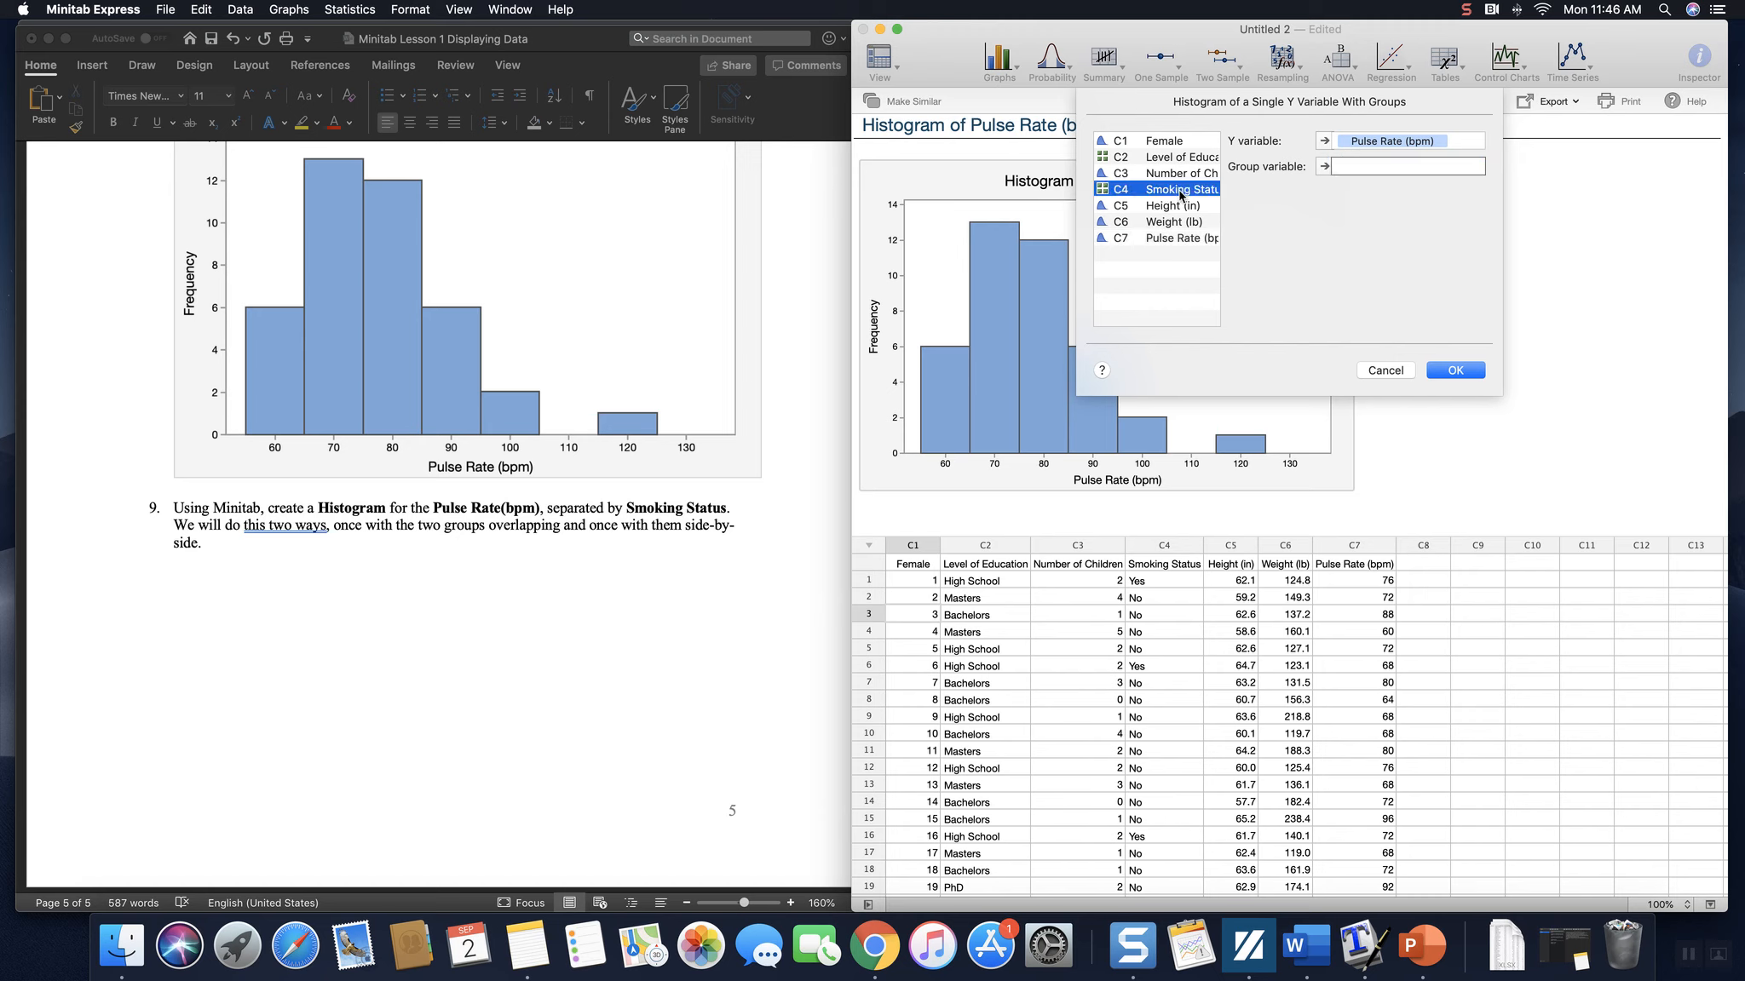
left_click(1455, 371)
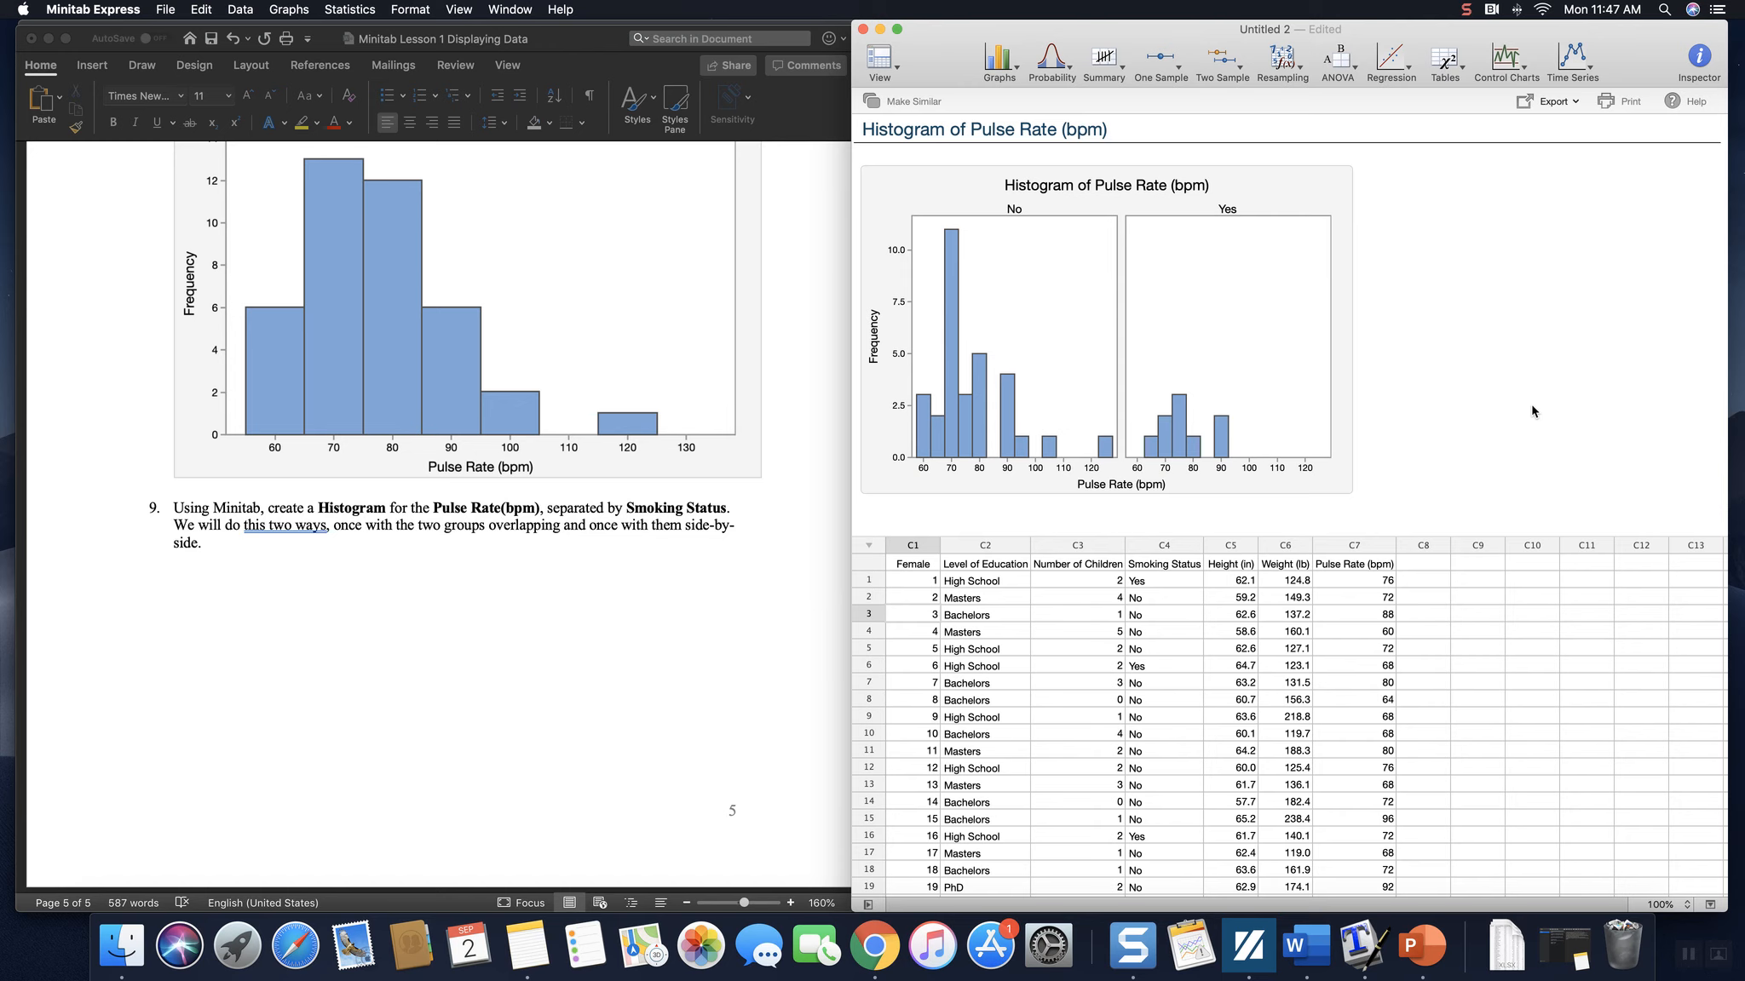
Set the number of bins of the Pulse Rate histogram grouped by Smoking Status to 8.
left_click(981, 437)
left_click(1376, 222)
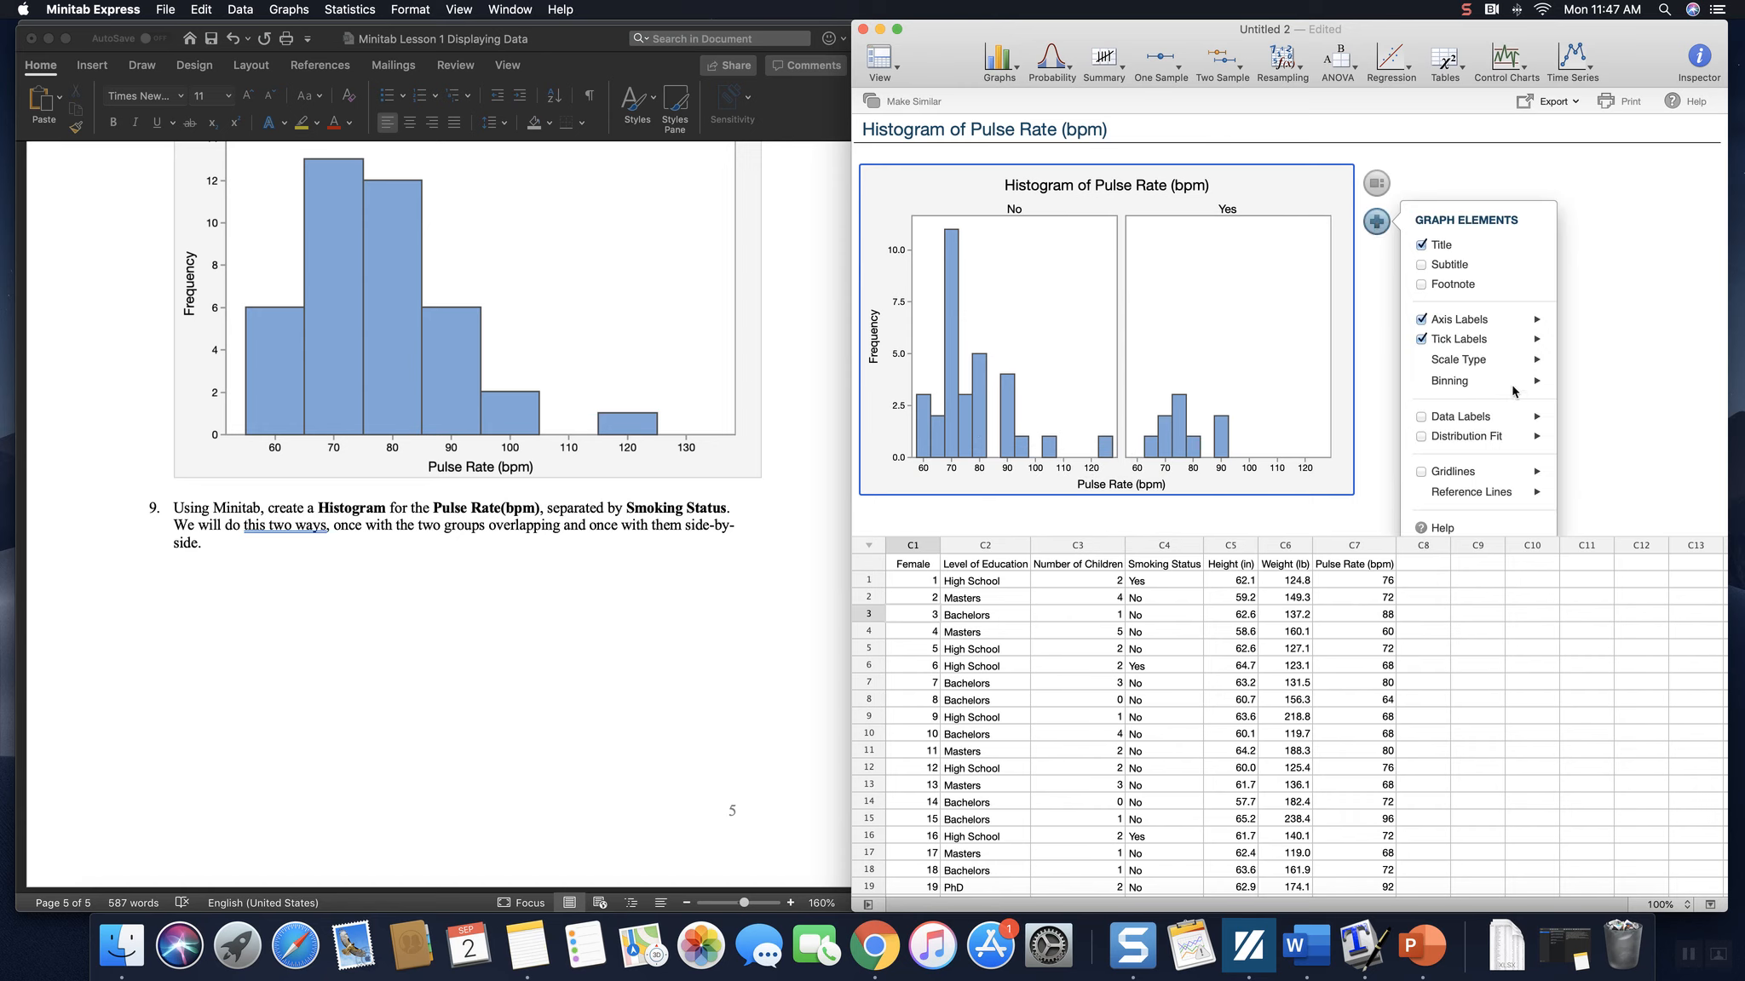
left_click(1538, 382)
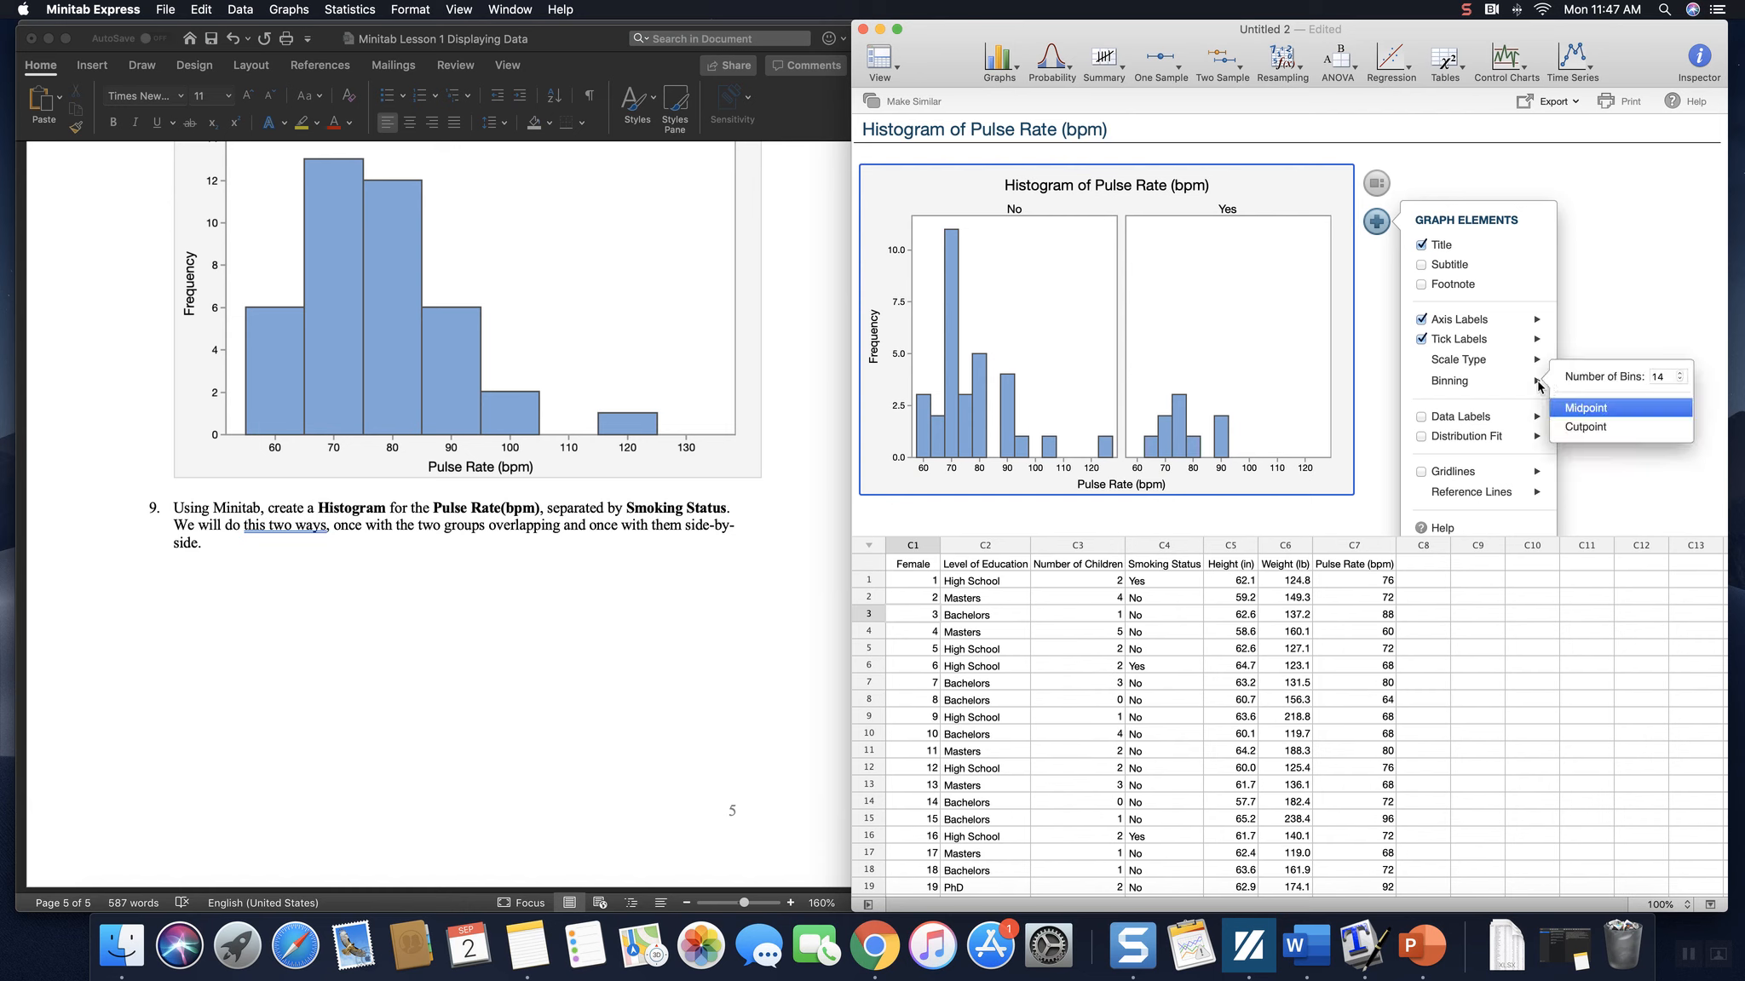
left_click(1682, 381)
left_click(1683, 381)
left_click(1682, 381)
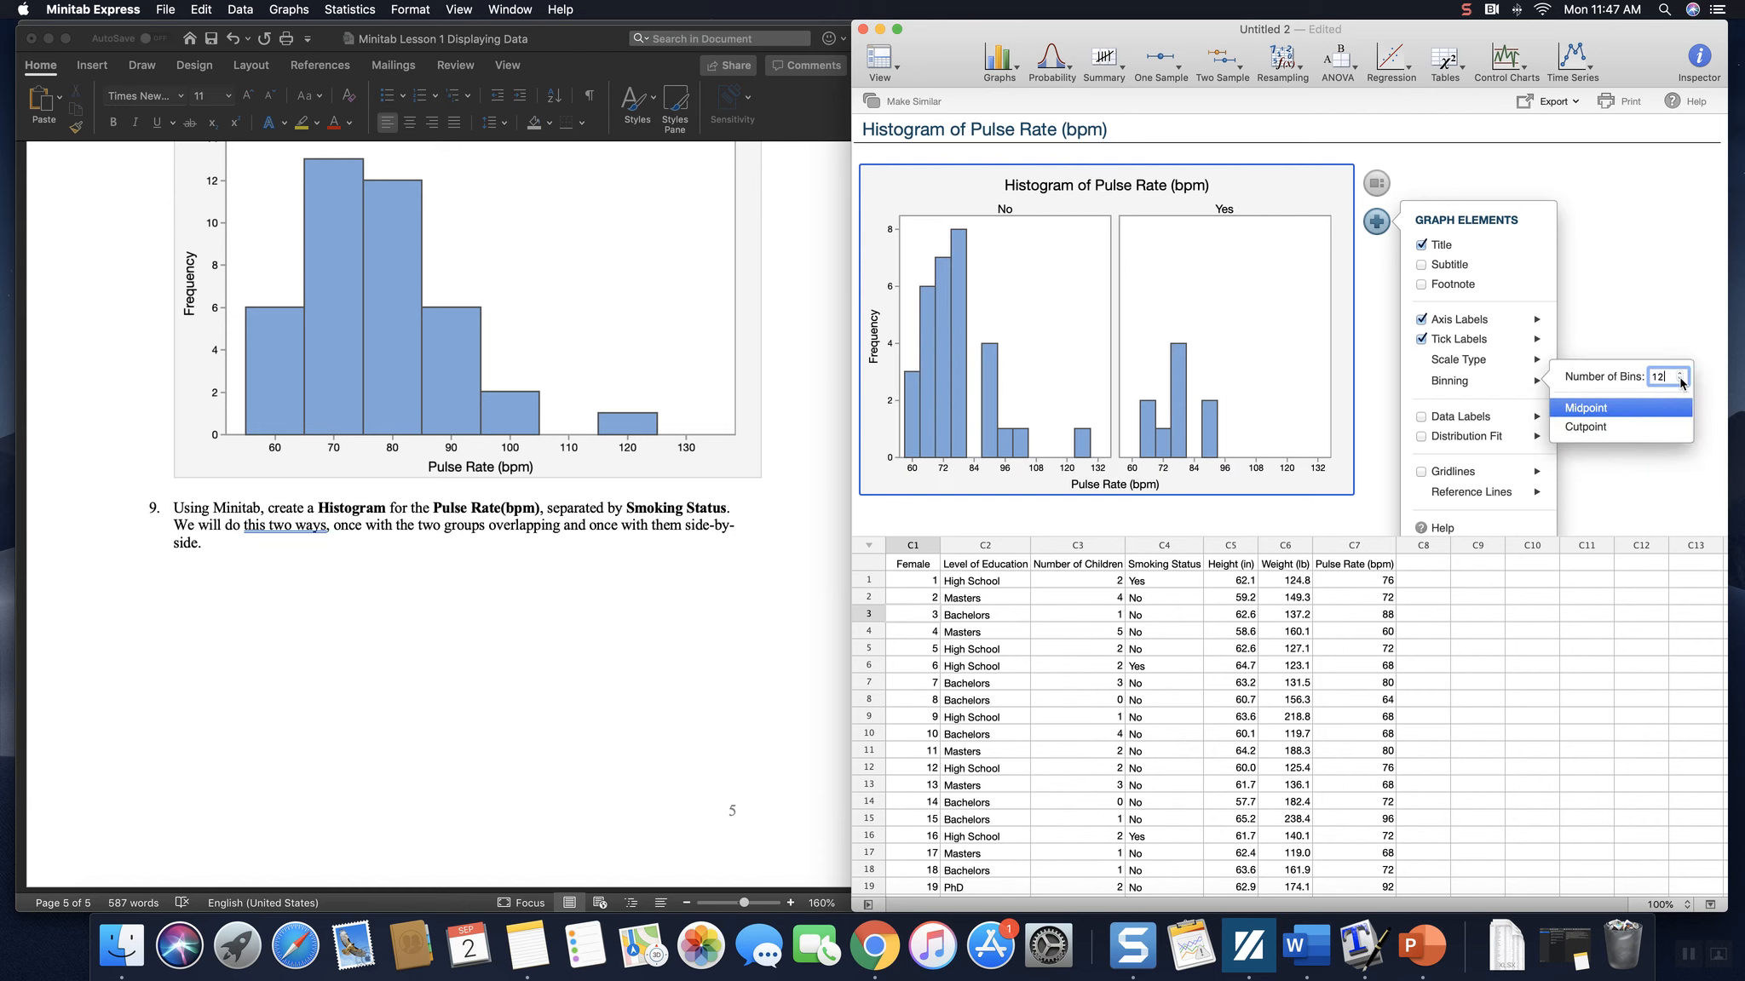
left_click(1682, 380)
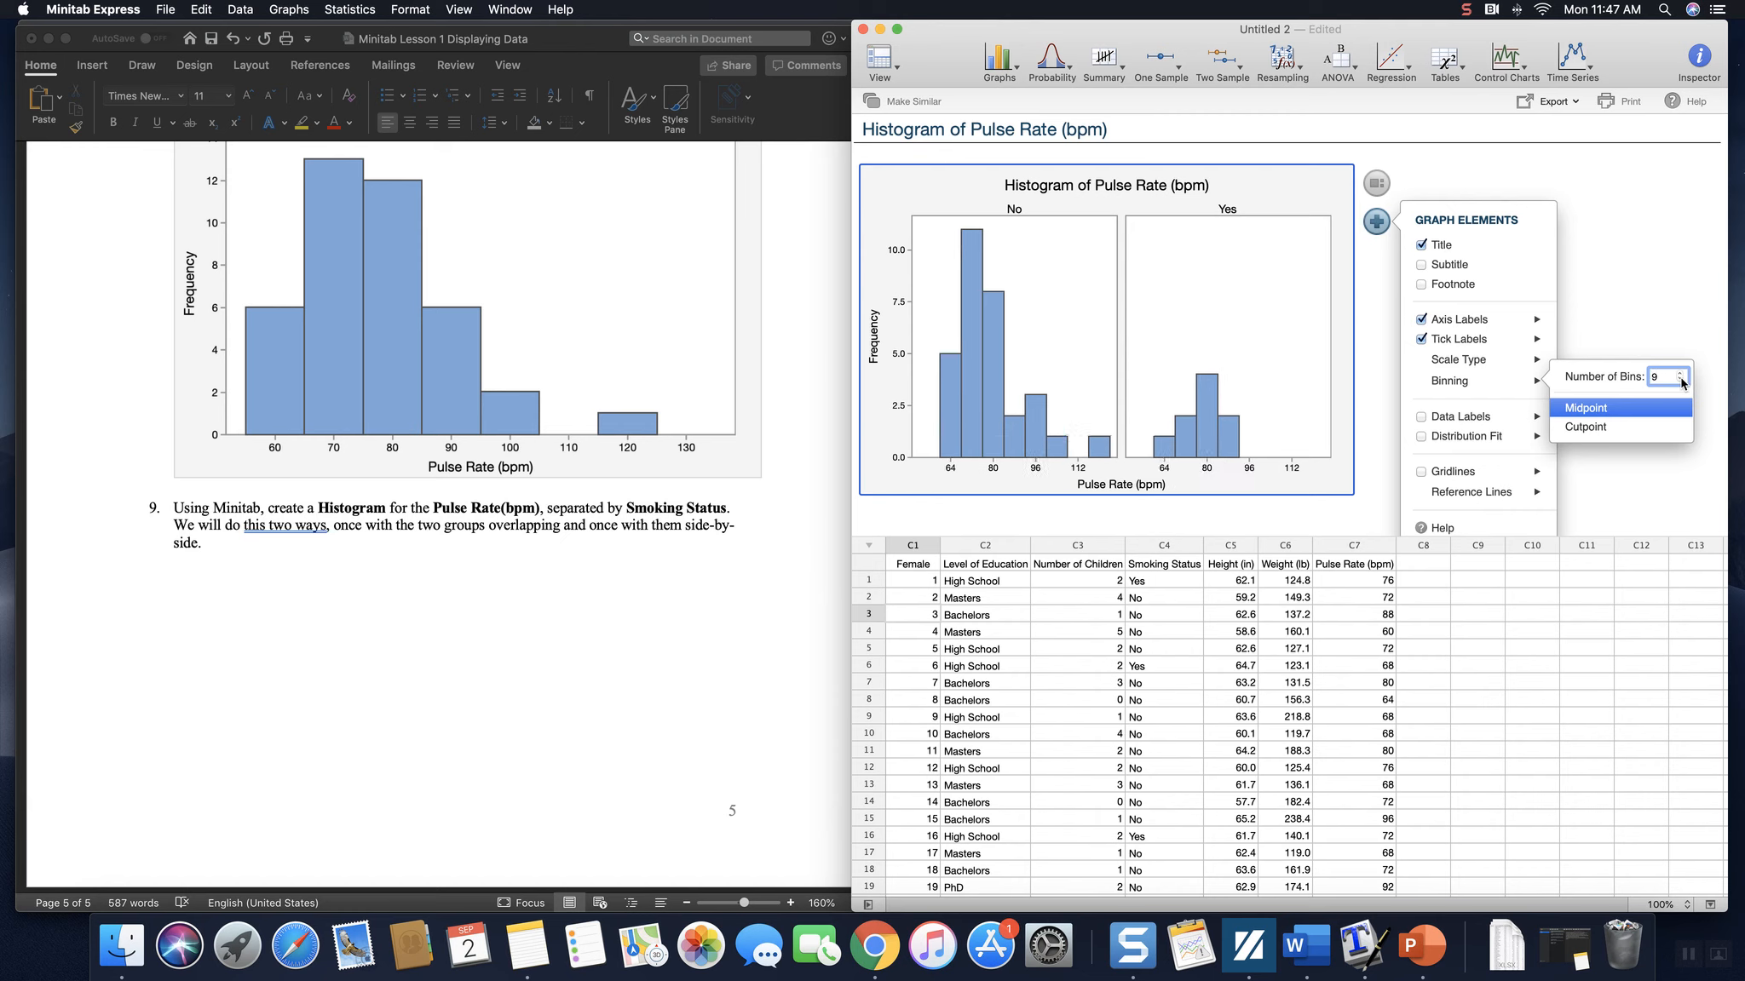
left_click(1683, 381)
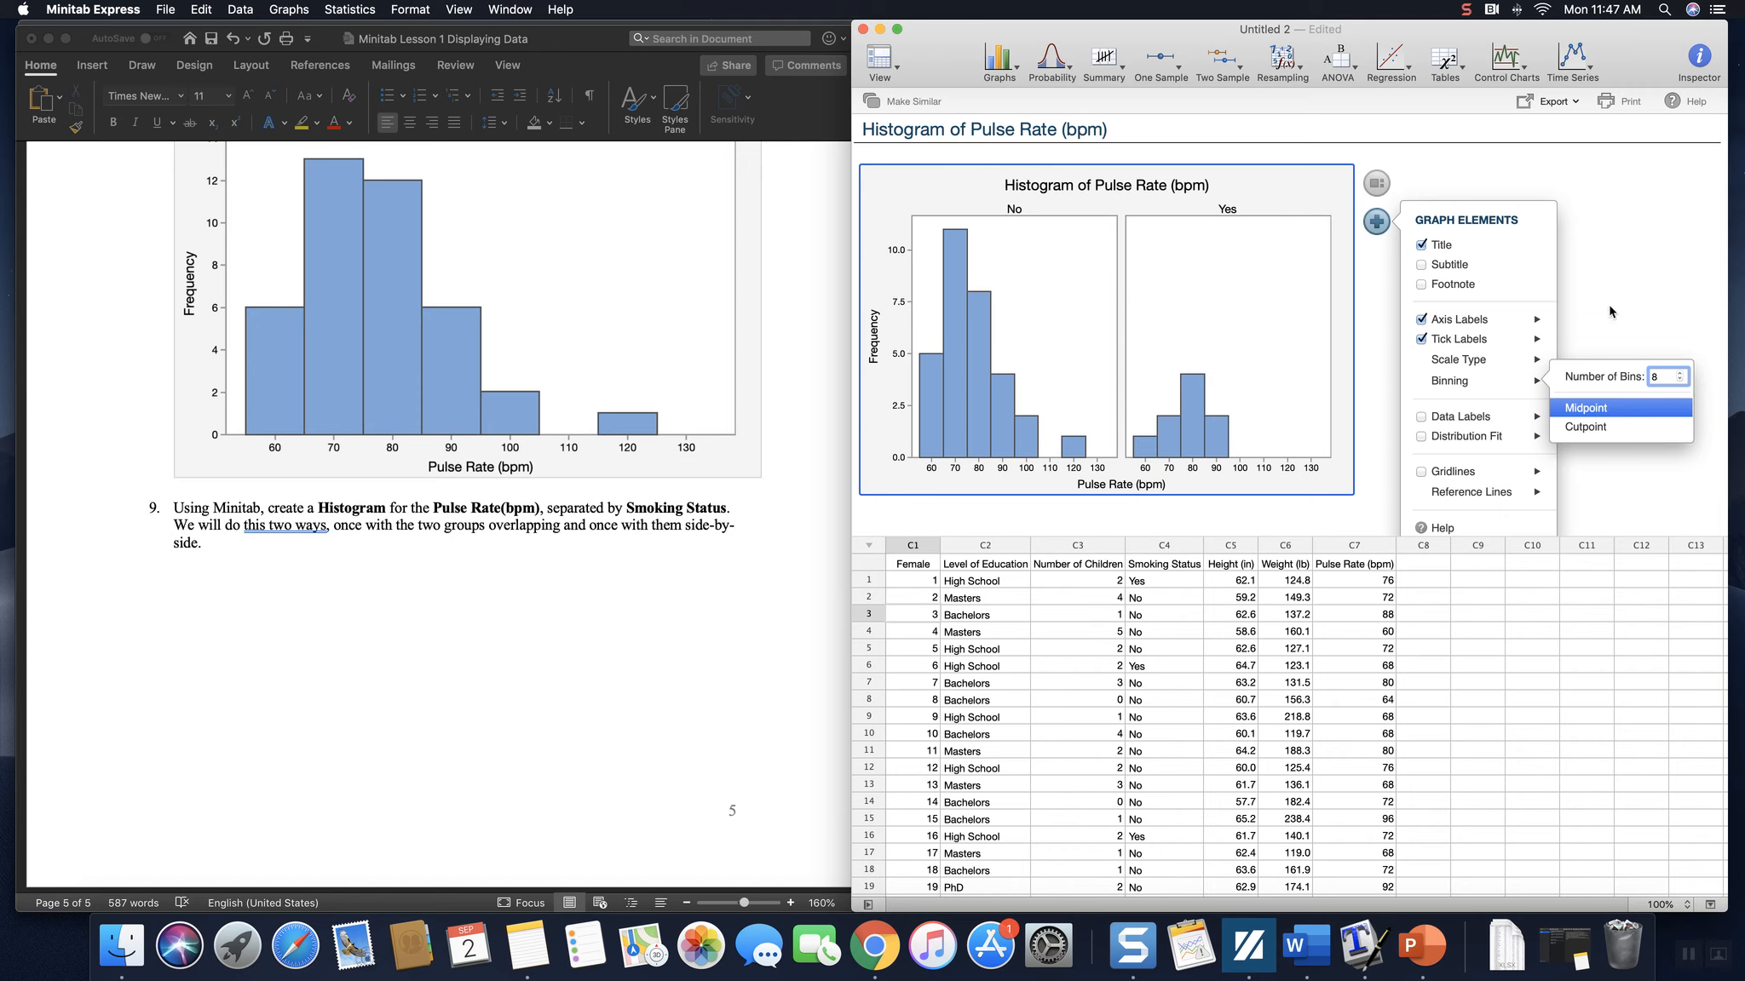
left_click(1282, 200)
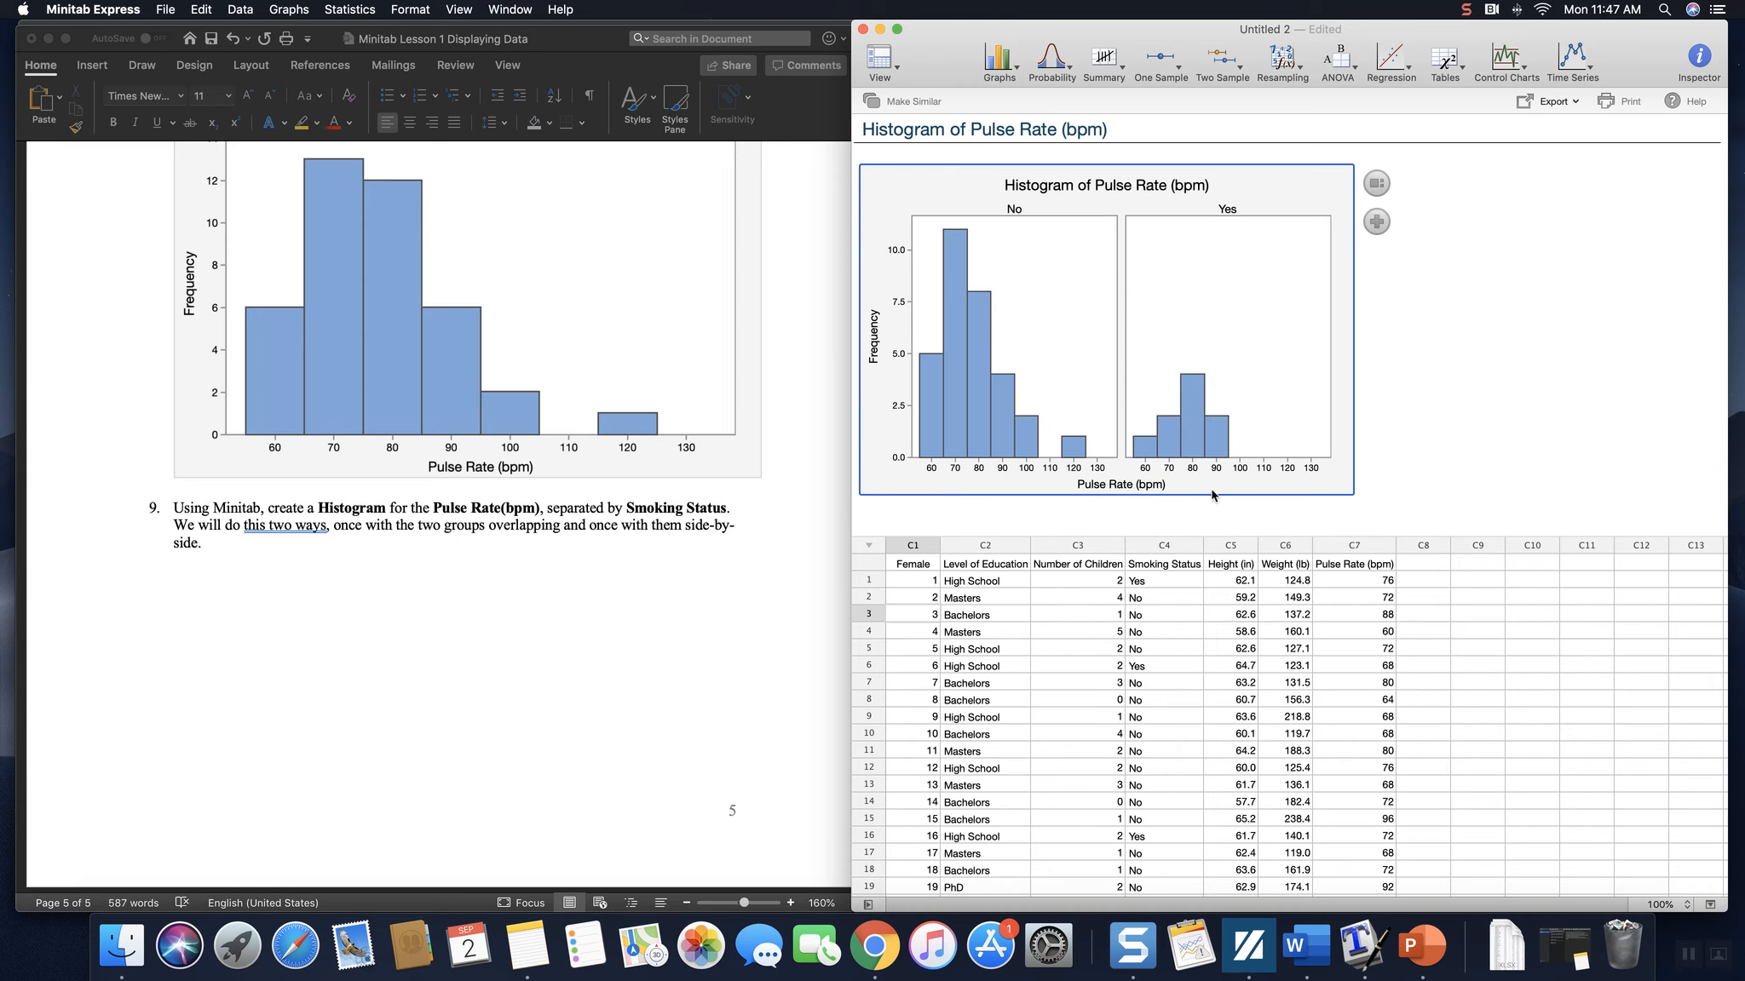
Copy the 8-bin Pulse Rate histogram grouped by Smoking Status and paste it into the Word document below question 9.
scroll(1224, 478, "down", 1)
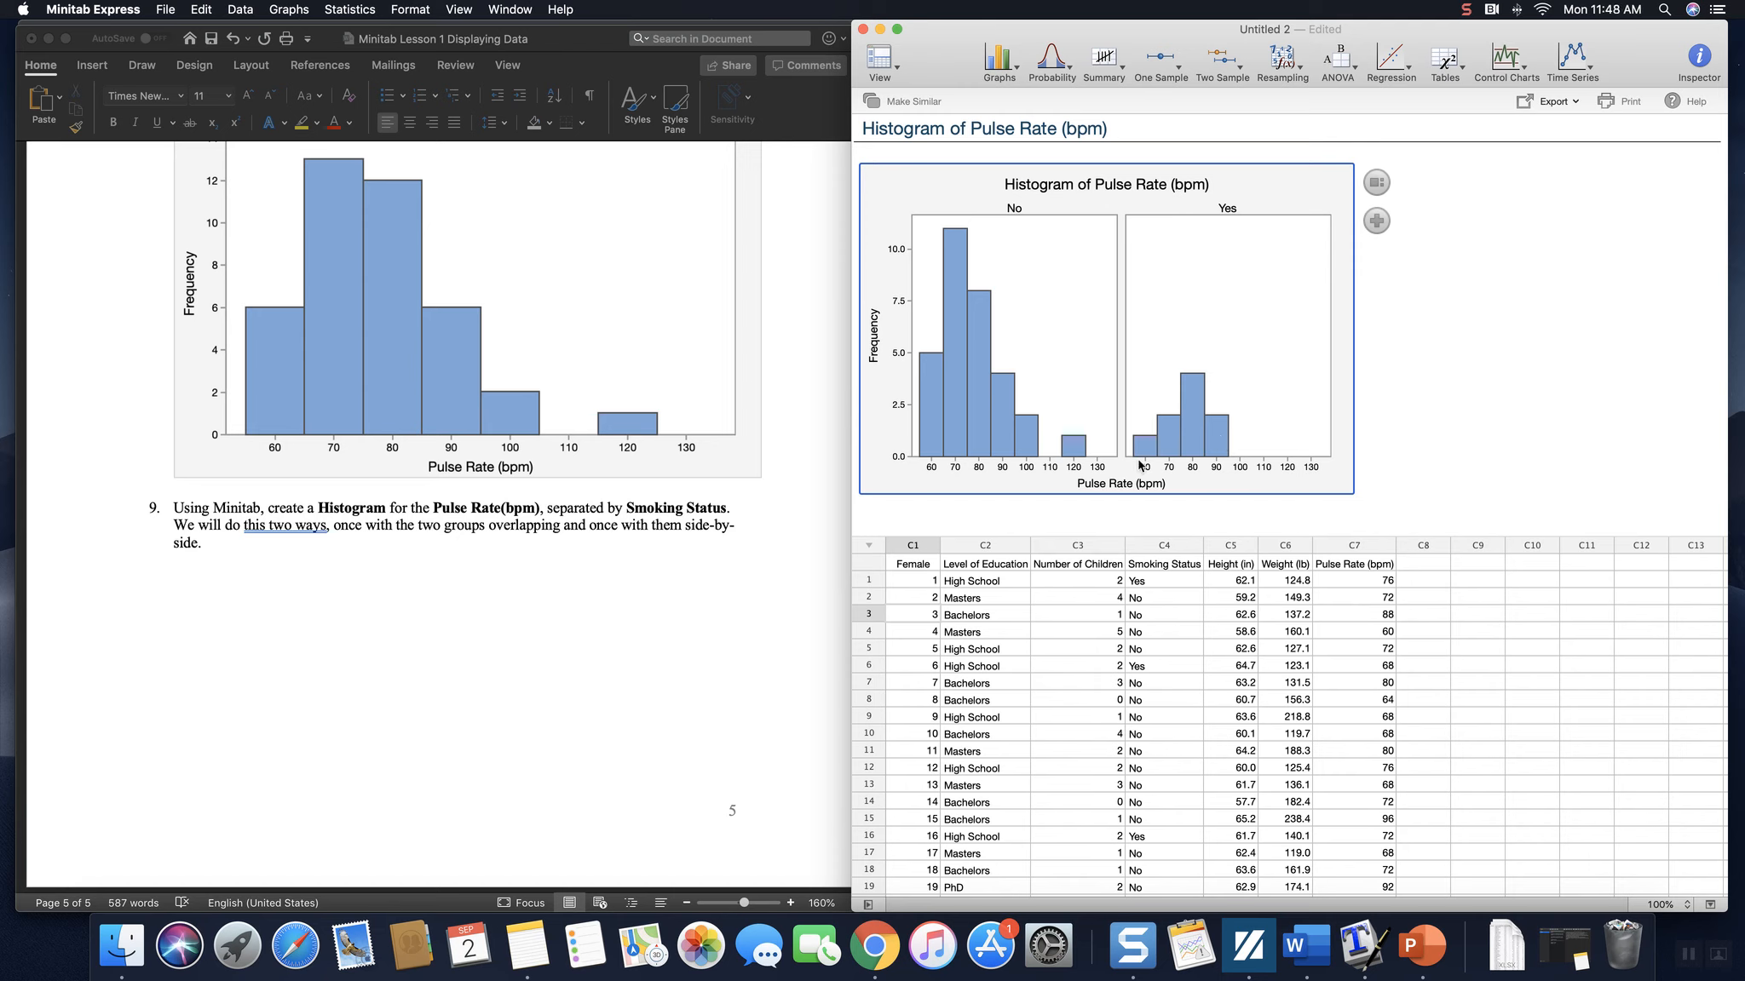
mouse_move(955, 345)
mouse_move(1207, 455)
mouse_move(967, 451)
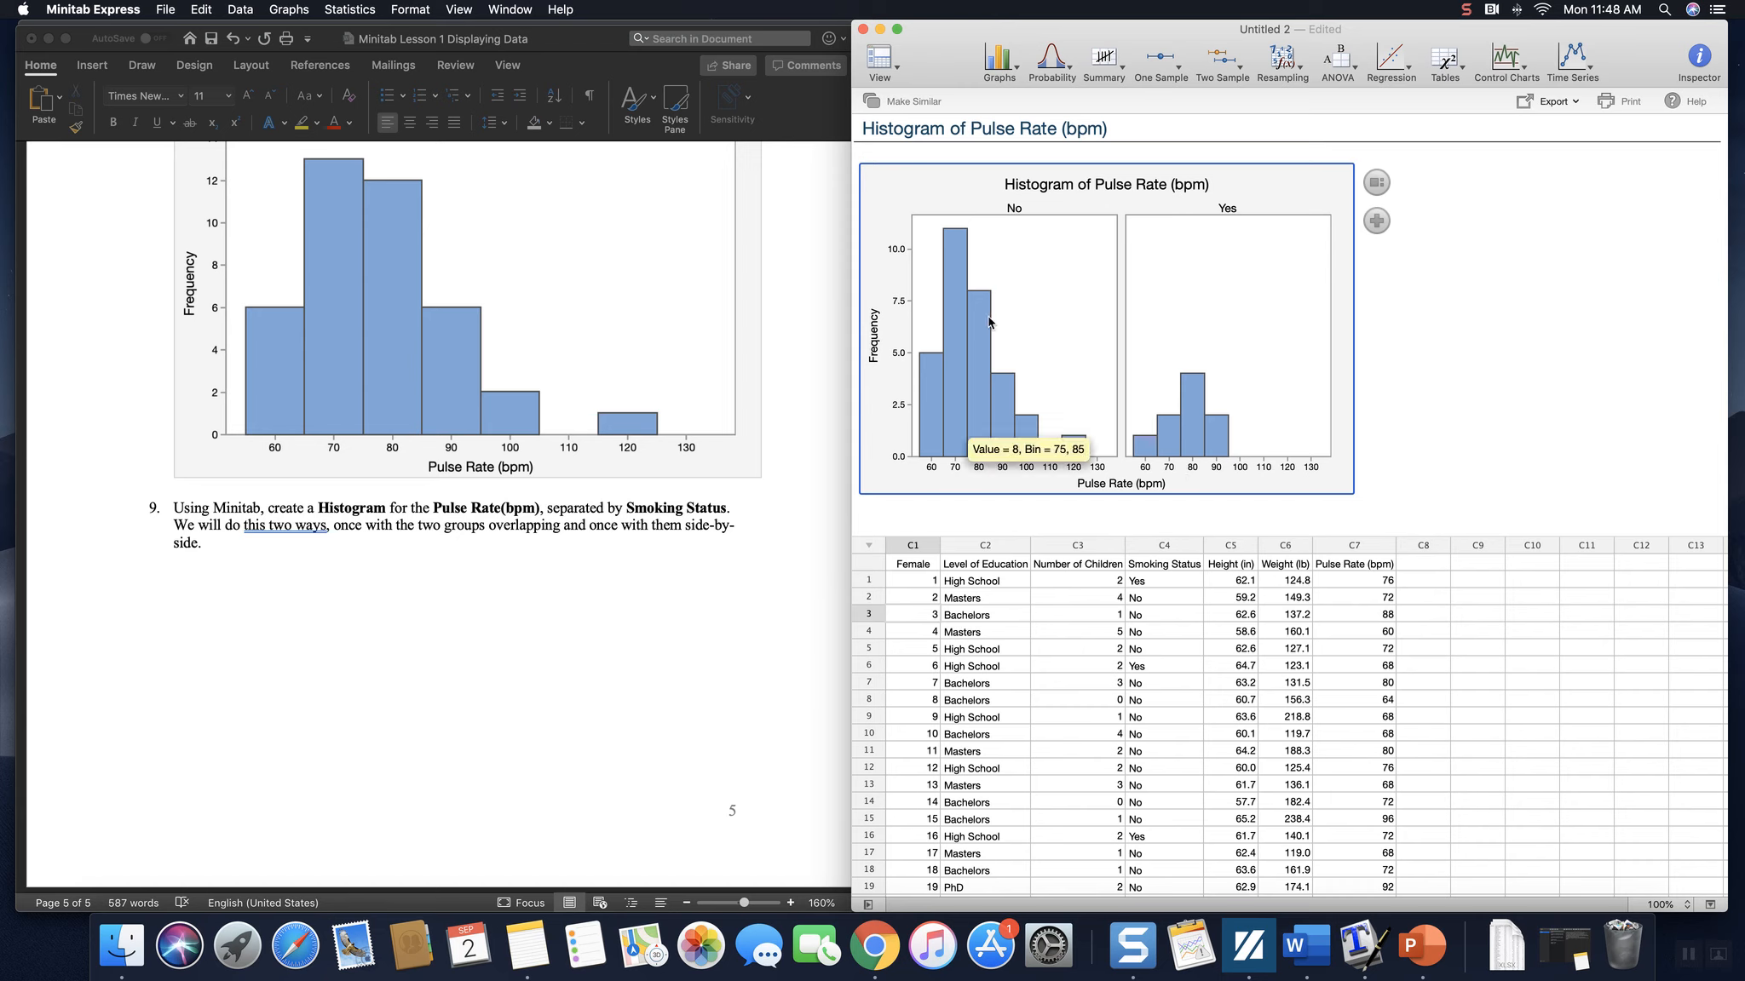
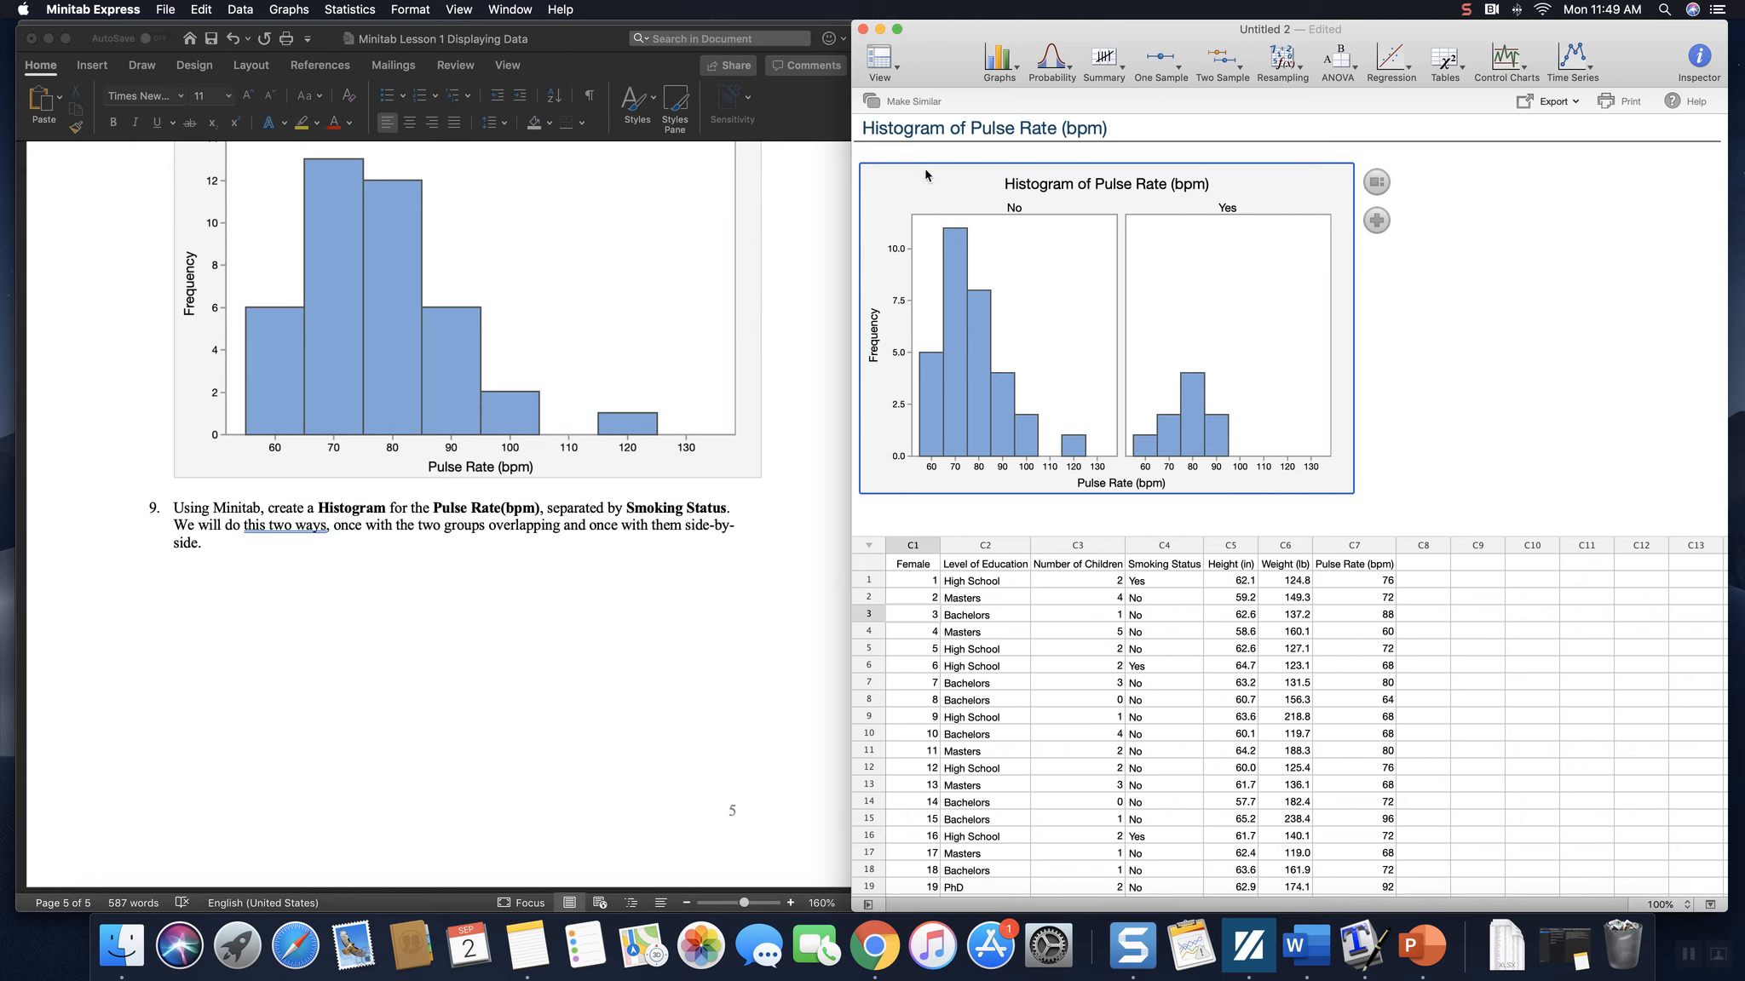
right_click(905, 185)
left_click(928, 192)
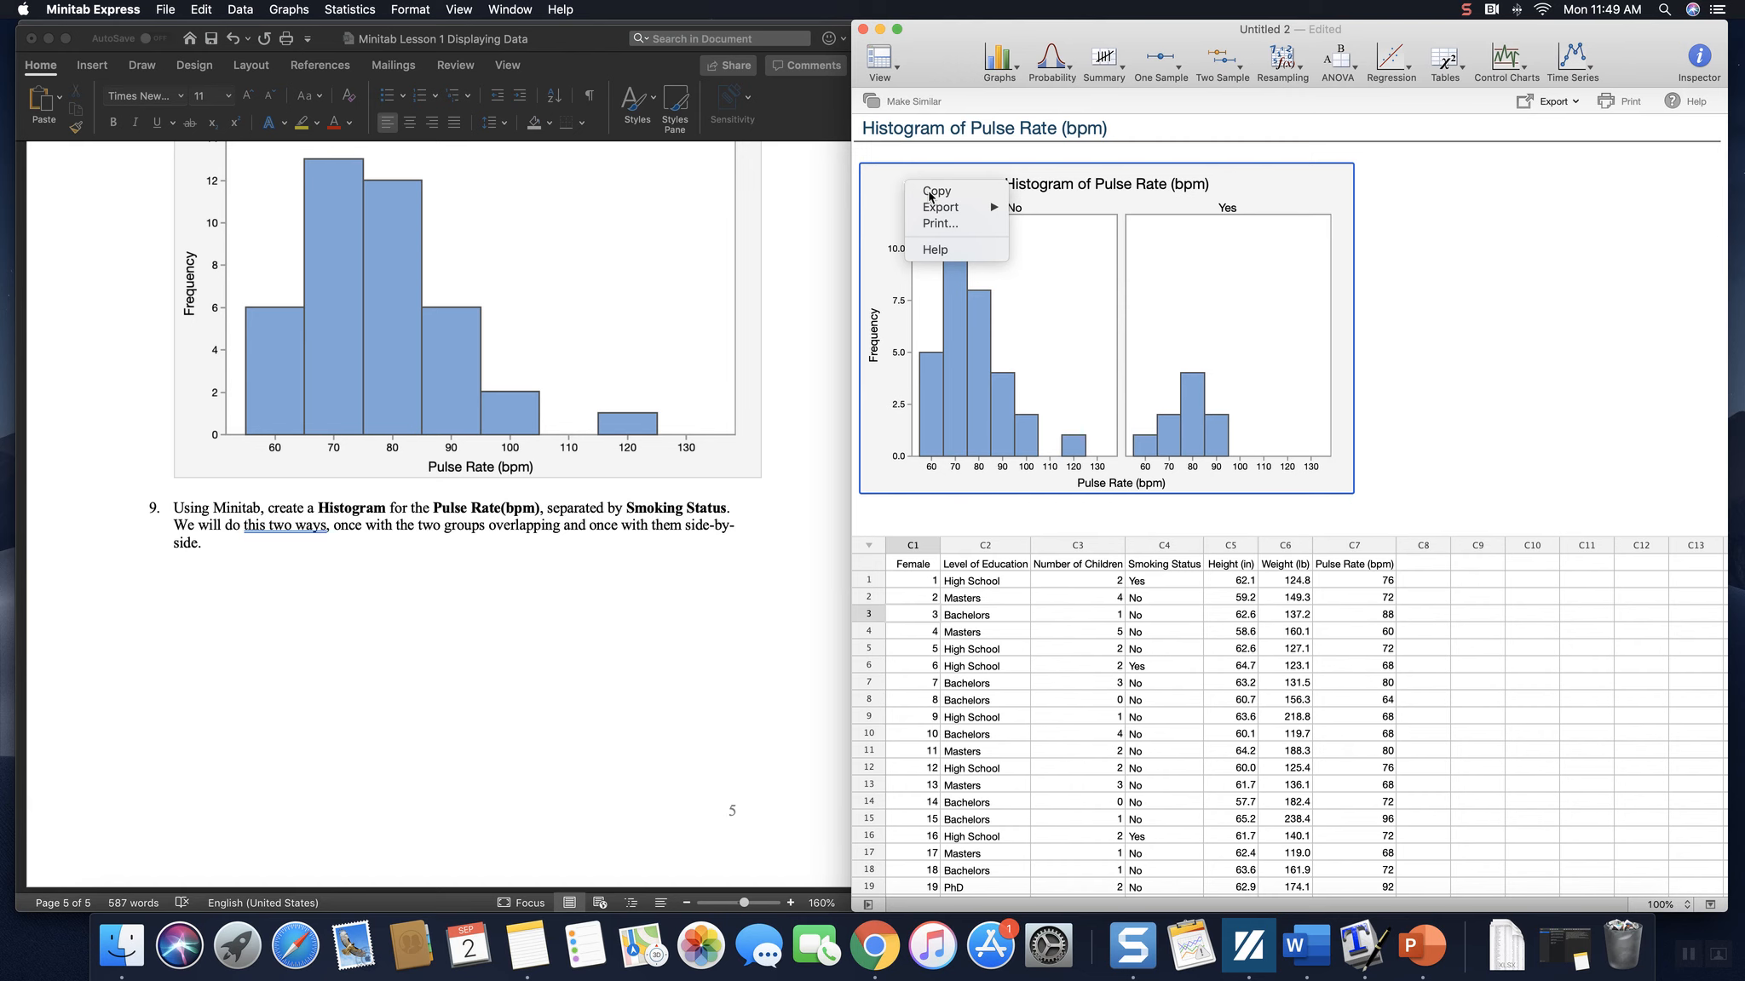
left_click(316, 602)
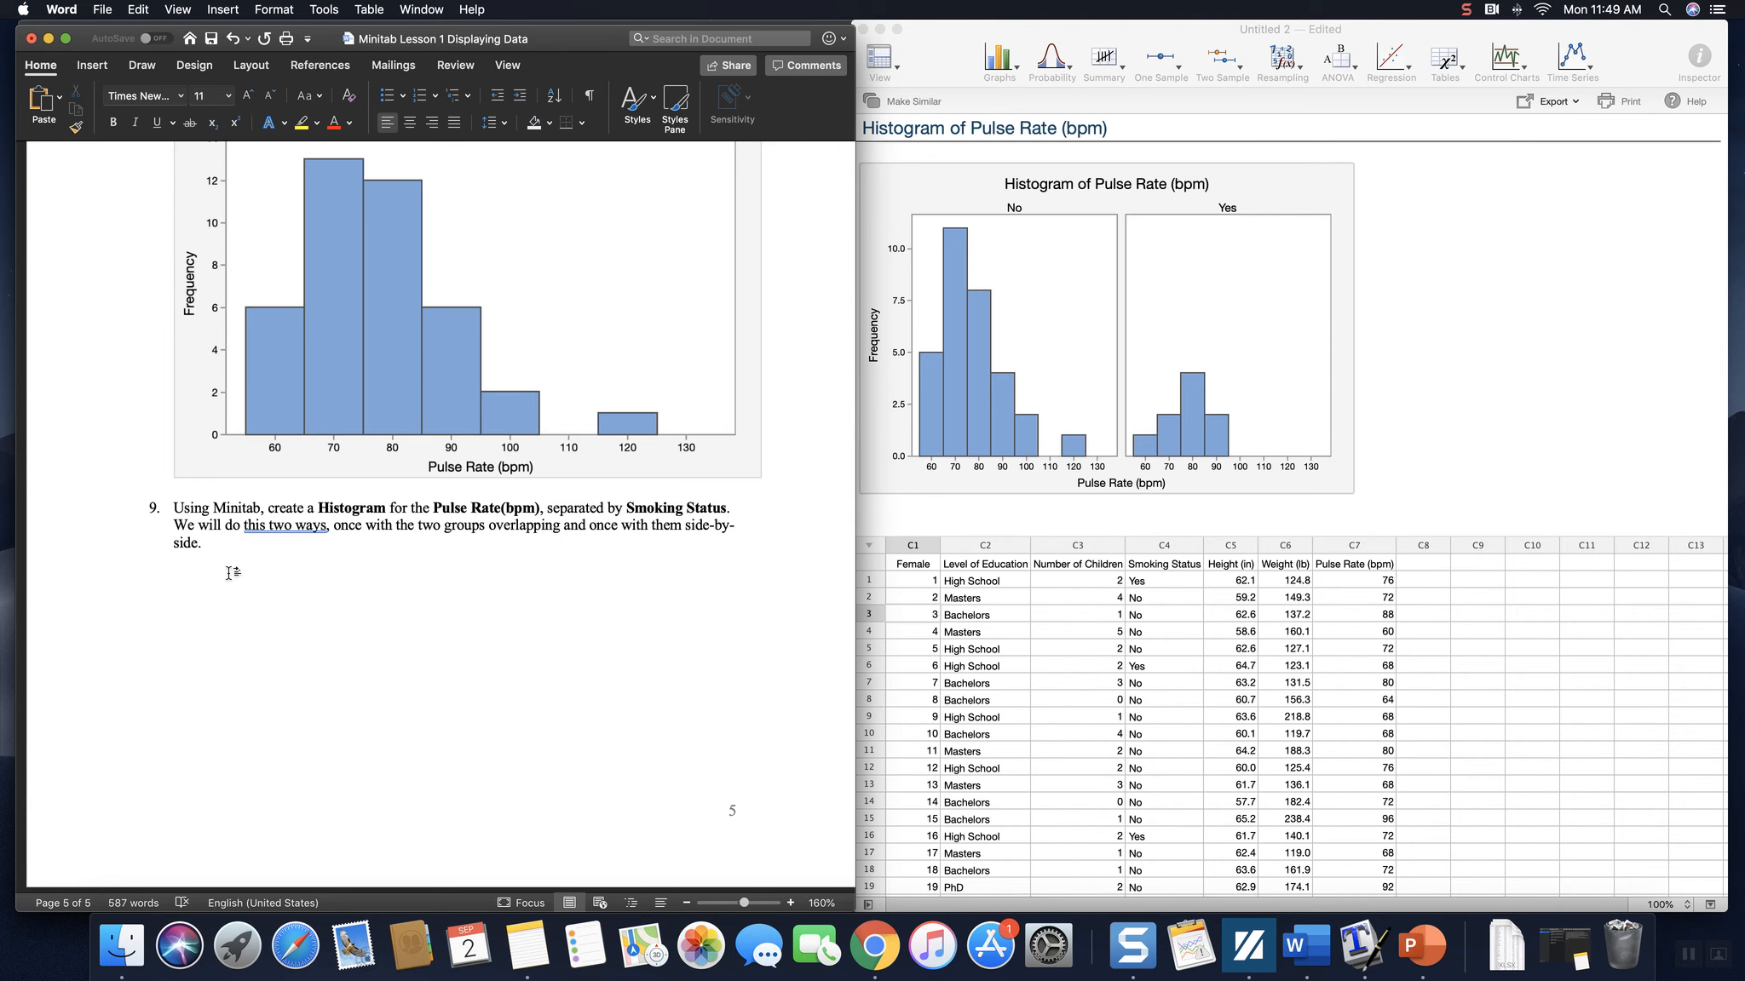
key("super+v")
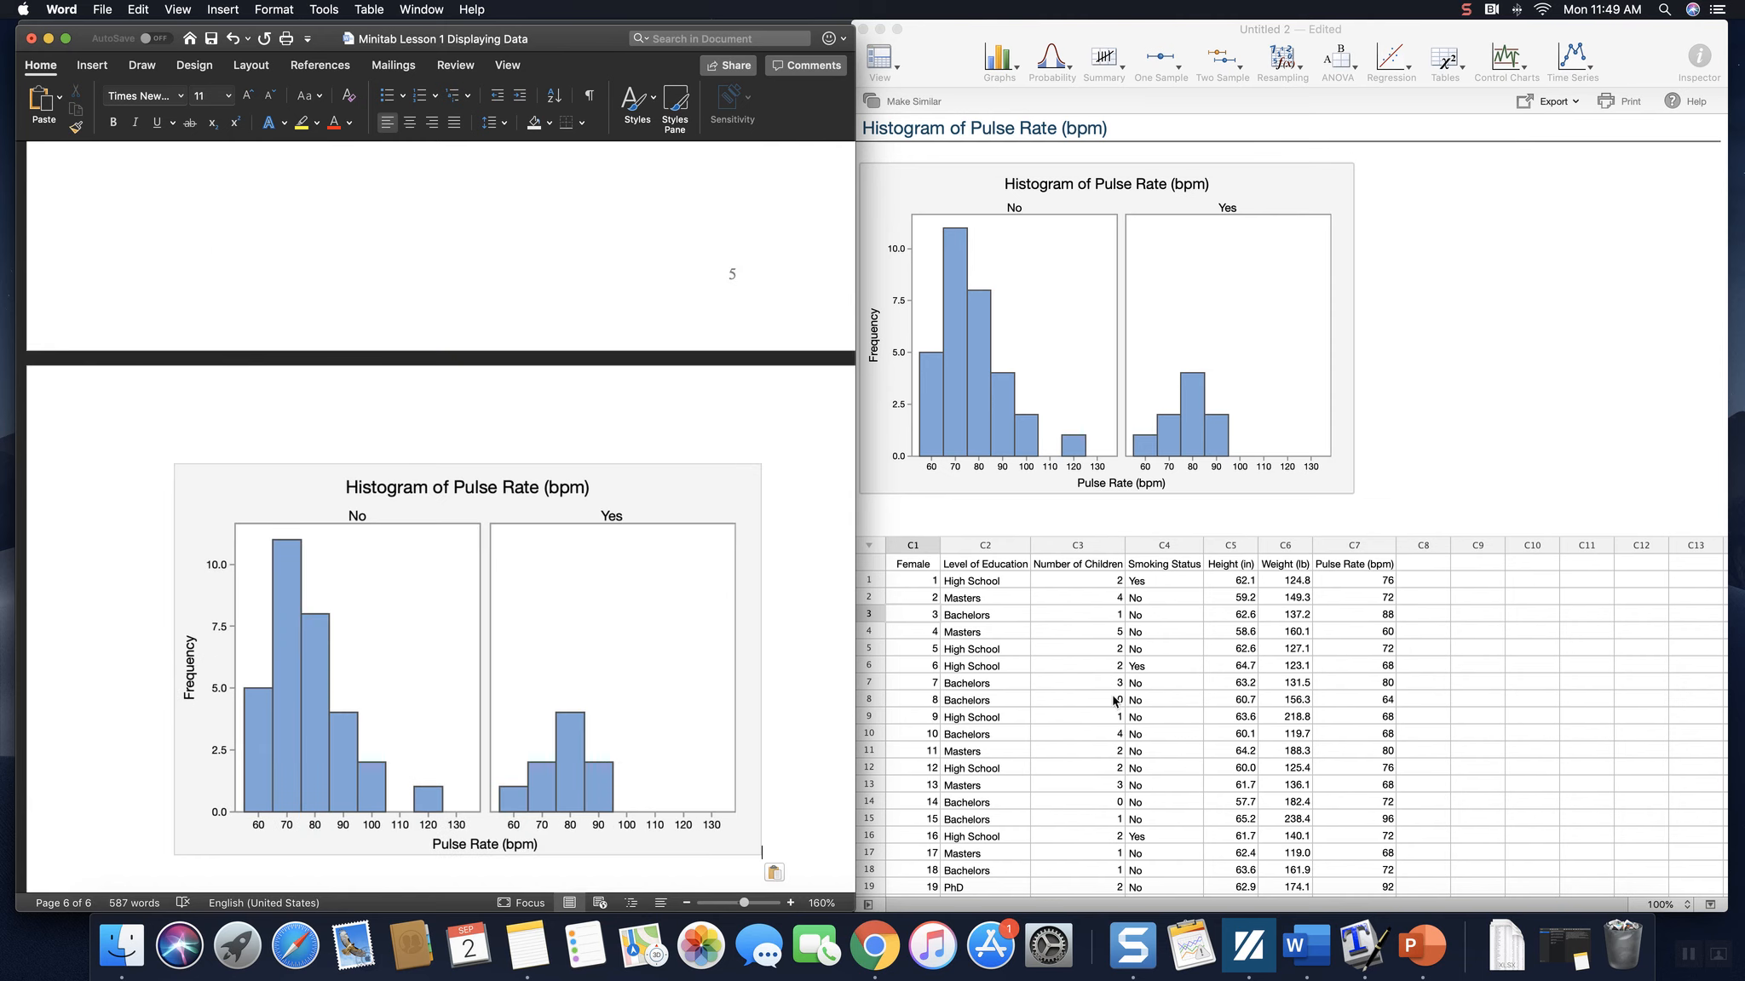
Review the pasted histogram in the Word document and the summary statistics beneath the grouped histogram in Minitab Express.
left_click(1415, 466)
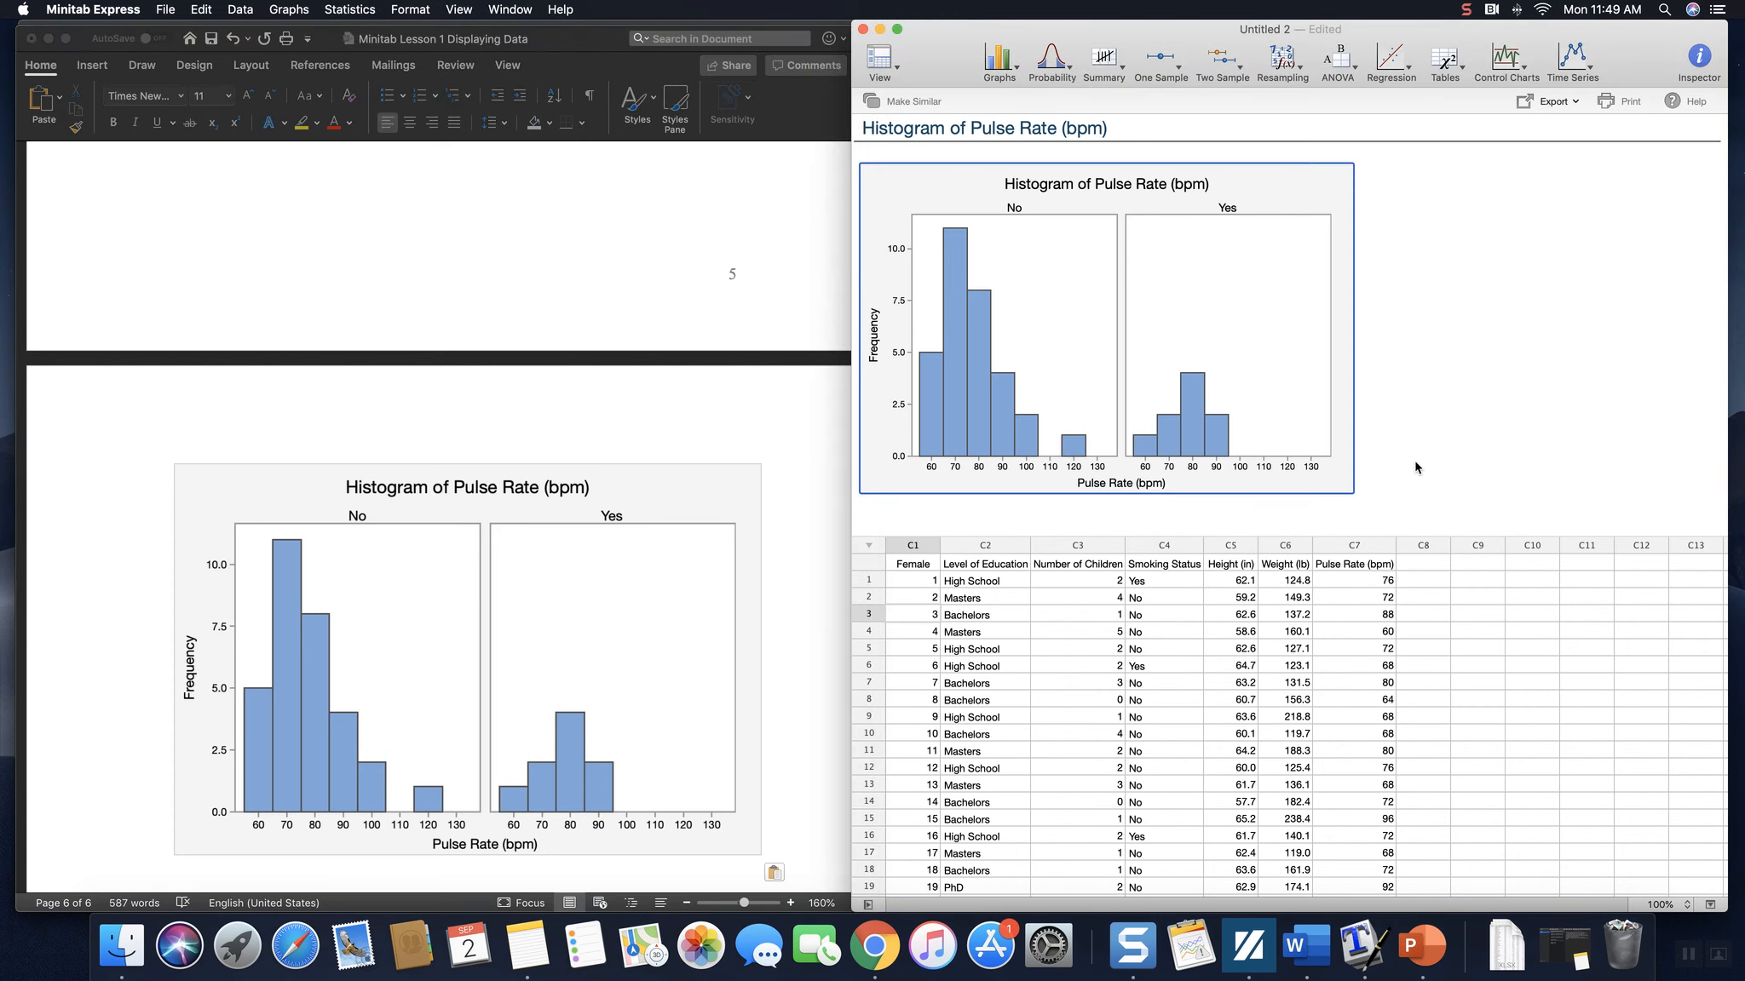
scroll(1363, 465, "down", 1)
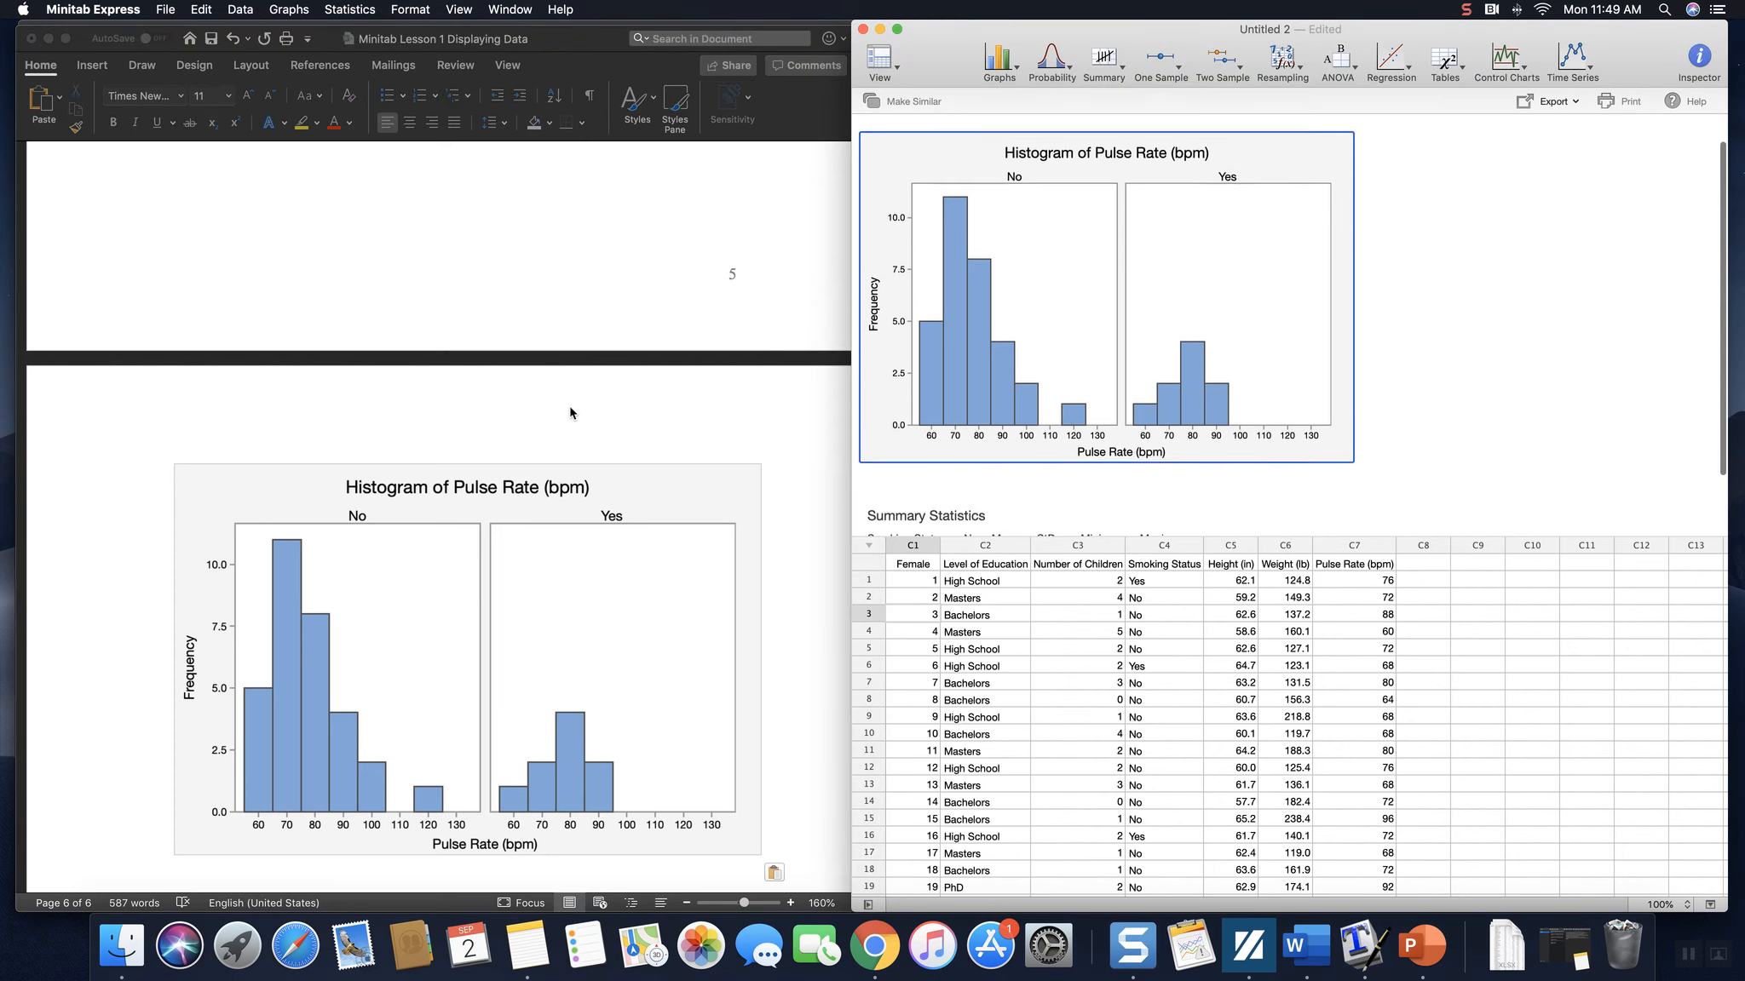
scroll(685, 409, "down", 2)
scroll(686, 409, "down", 3)
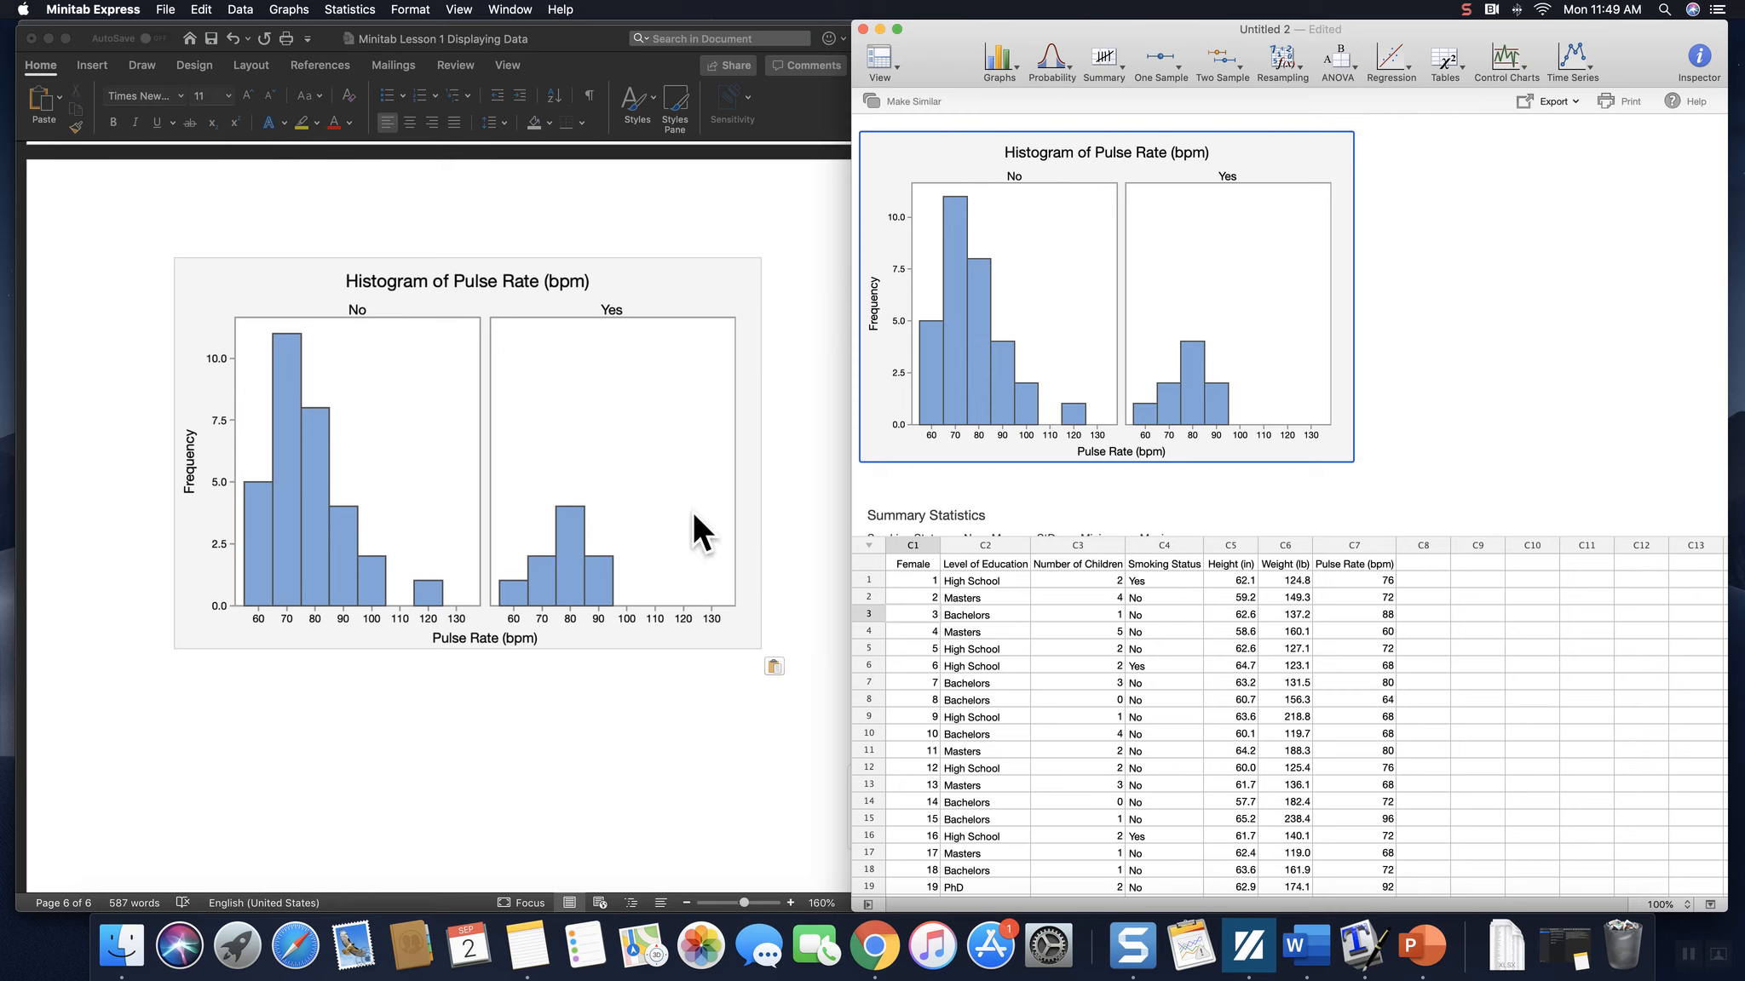
left_click(1619, 402)
scroll(1618, 402, "down", 3)
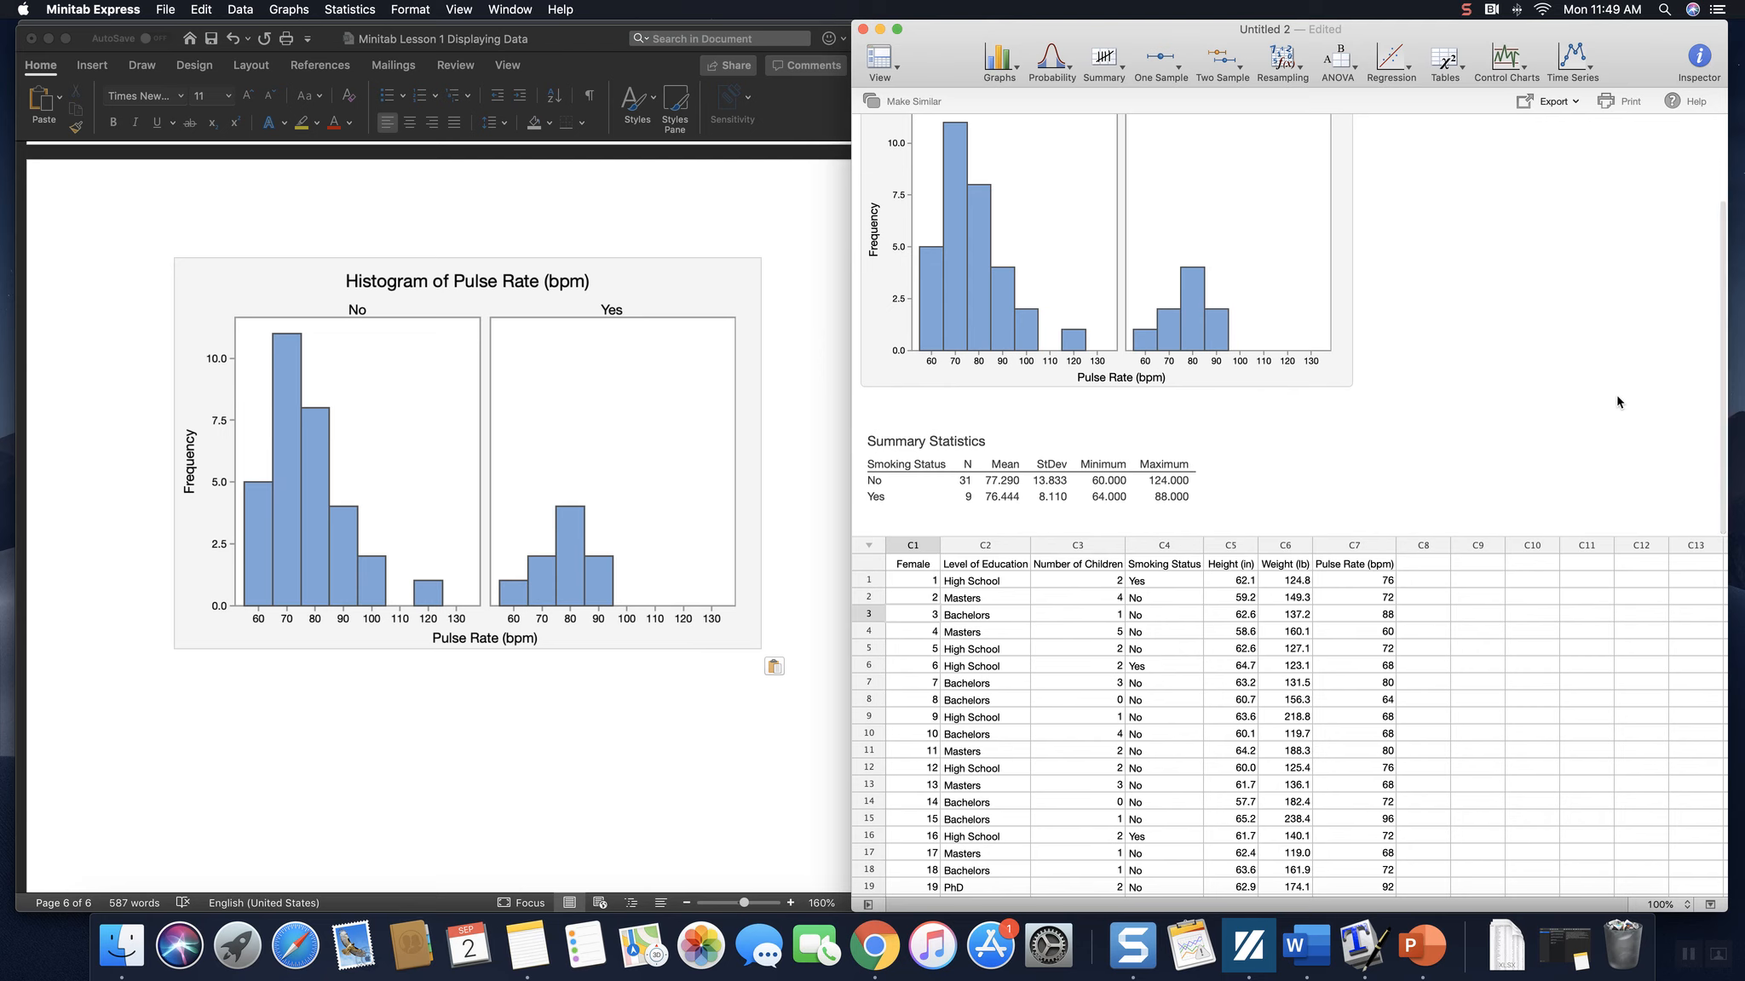
scroll(1618, 402, "up", 3)
scroll(1619, 402, "up", 2)
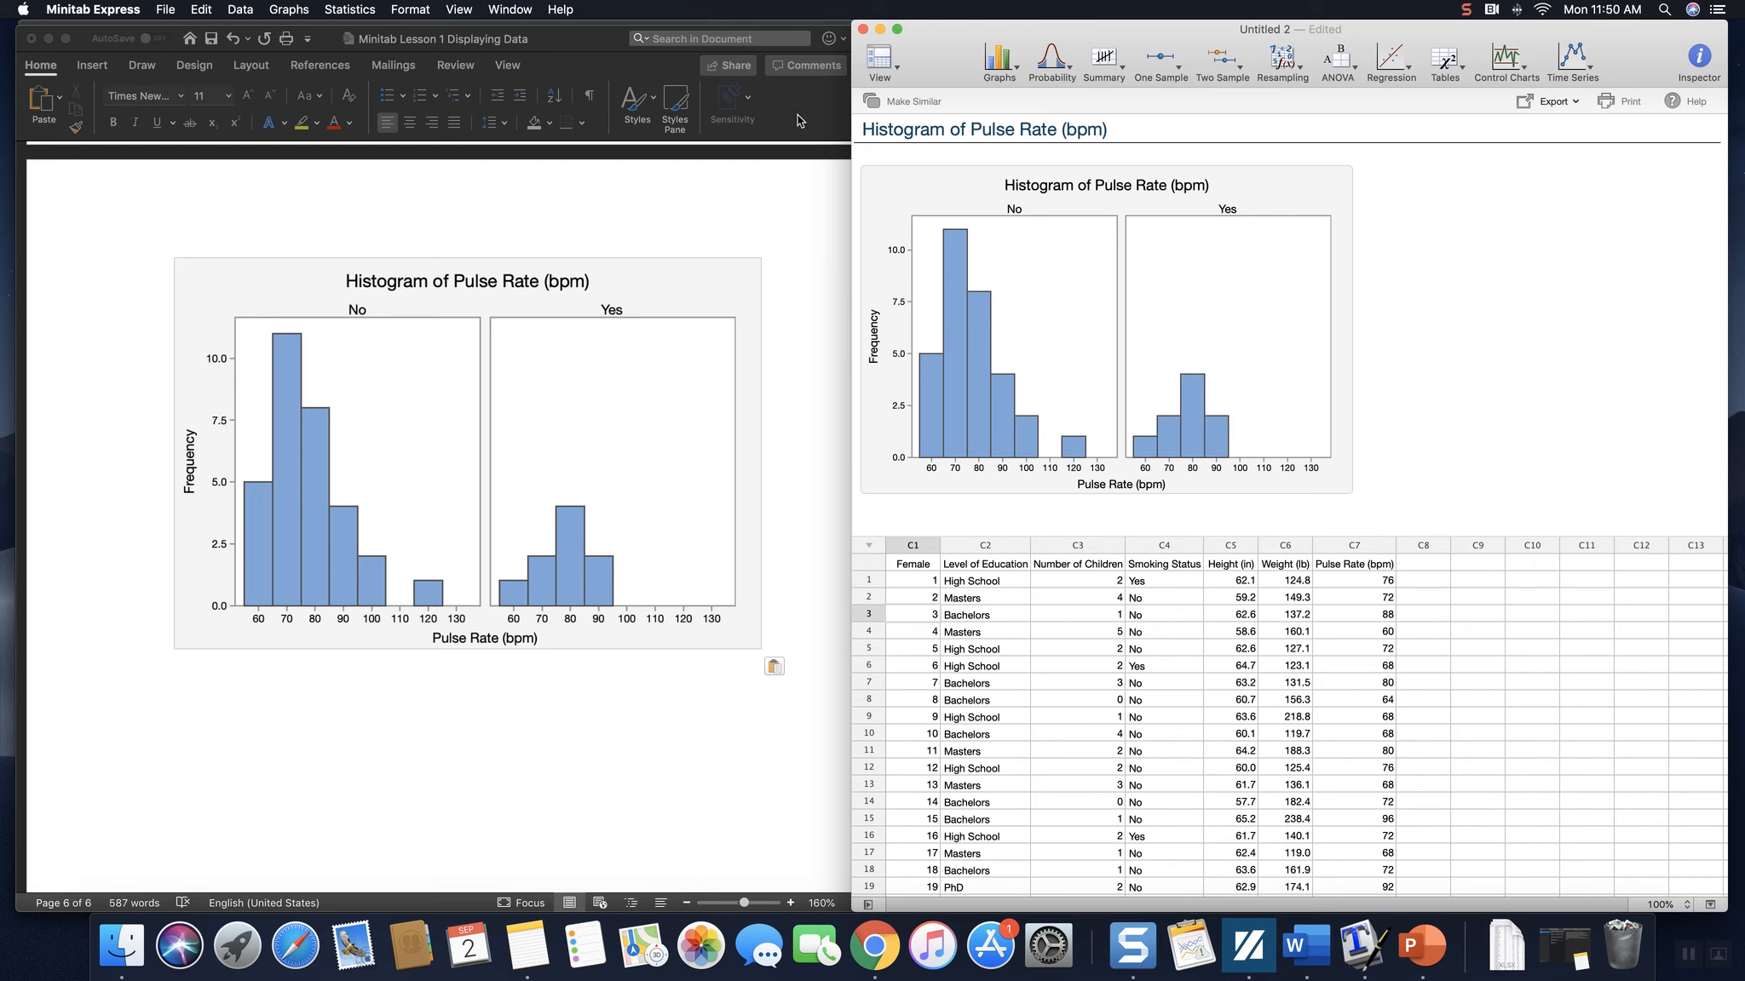
Show the Navigator listing all Minitab outputs and open the Pie Chart of Level of Education from it.
left_click(897, 71)
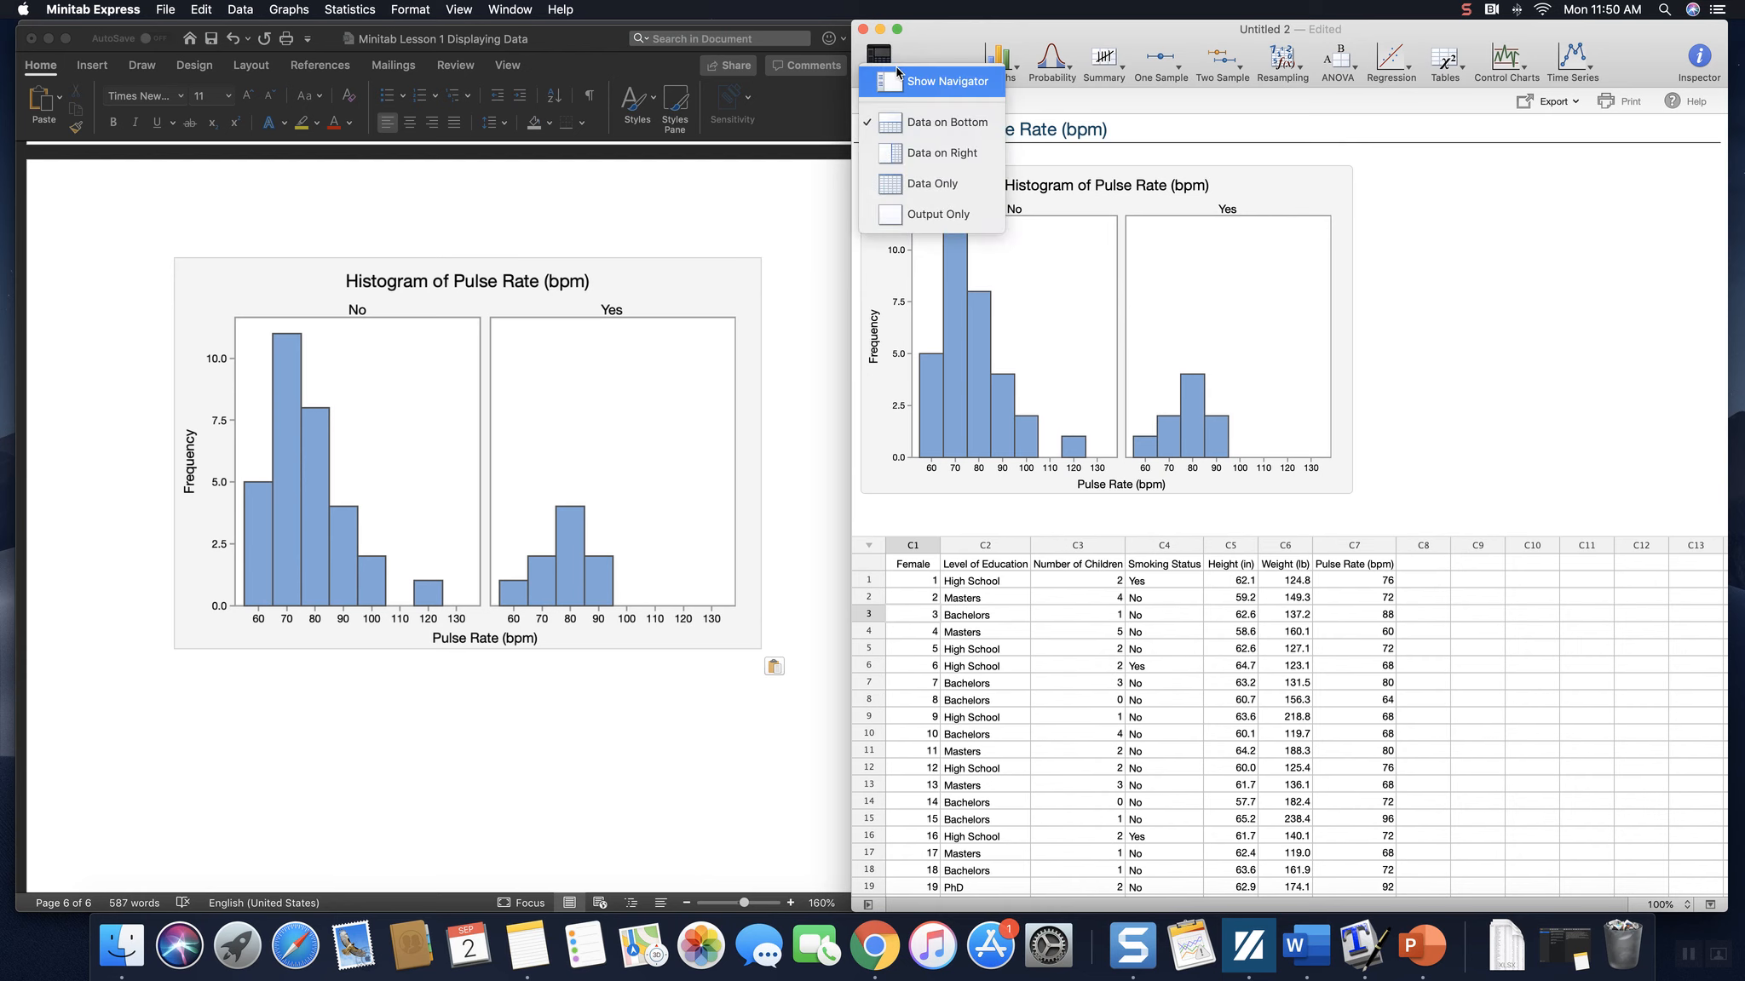
left_click(911, 85)
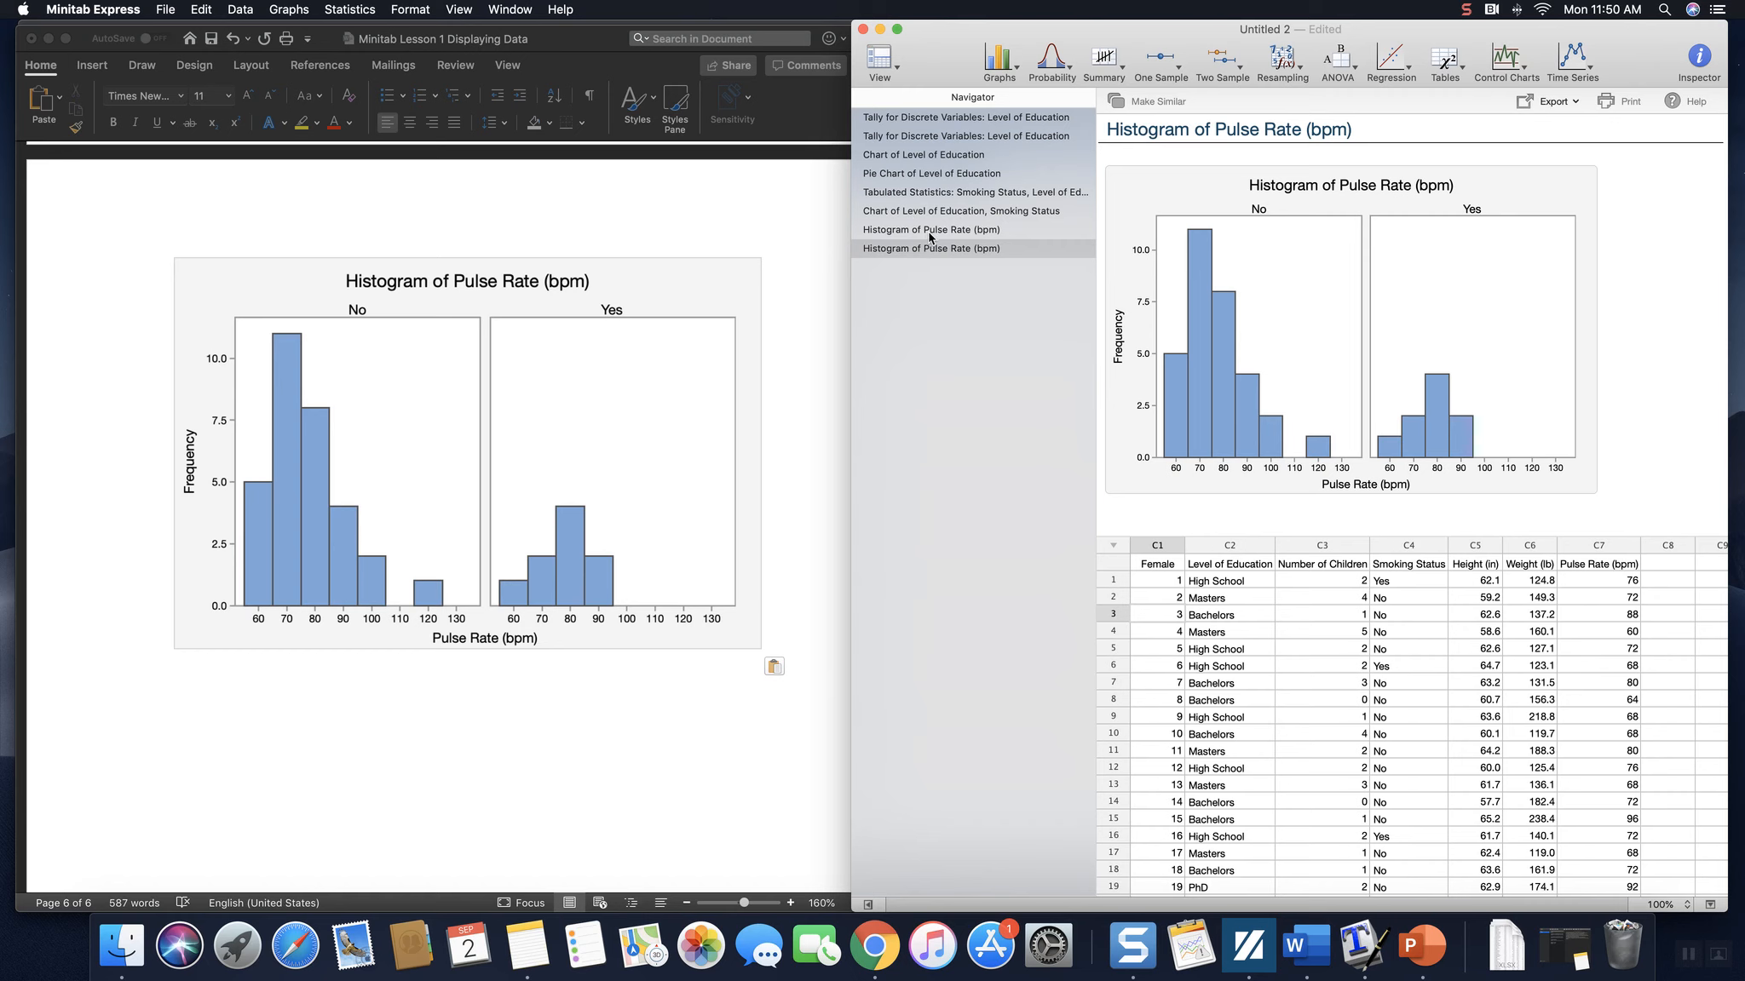
left_click(922, 176)
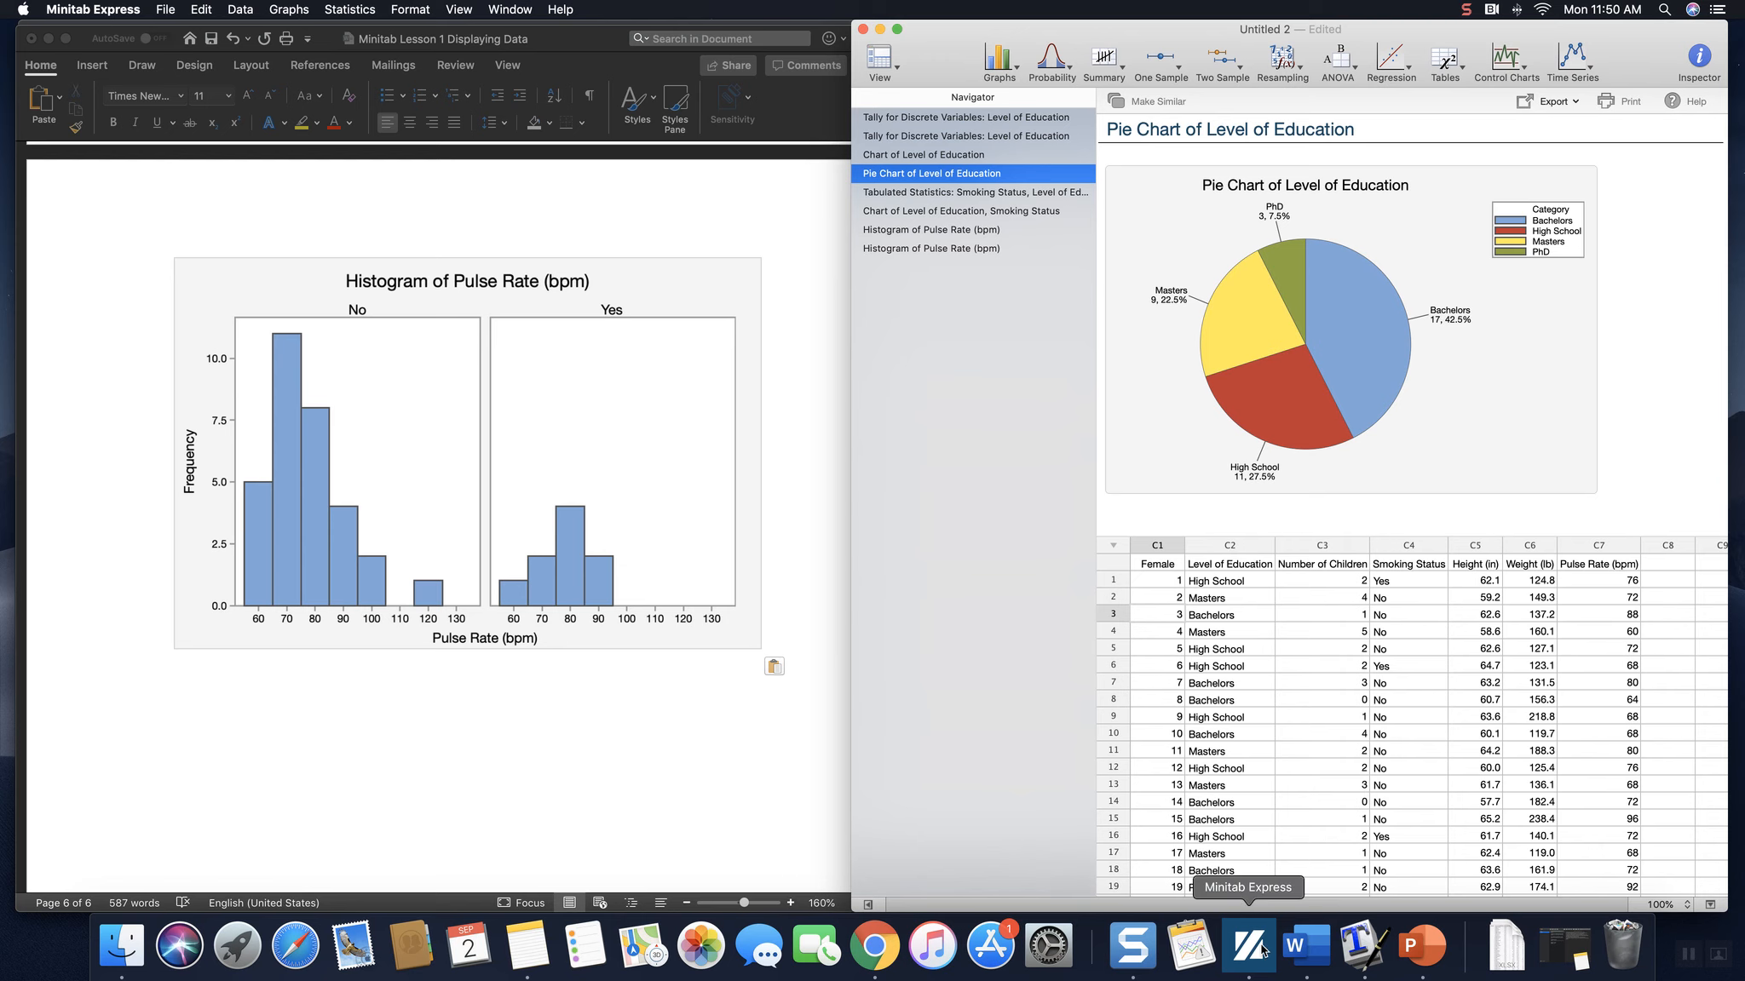
left_click(1132, 943)
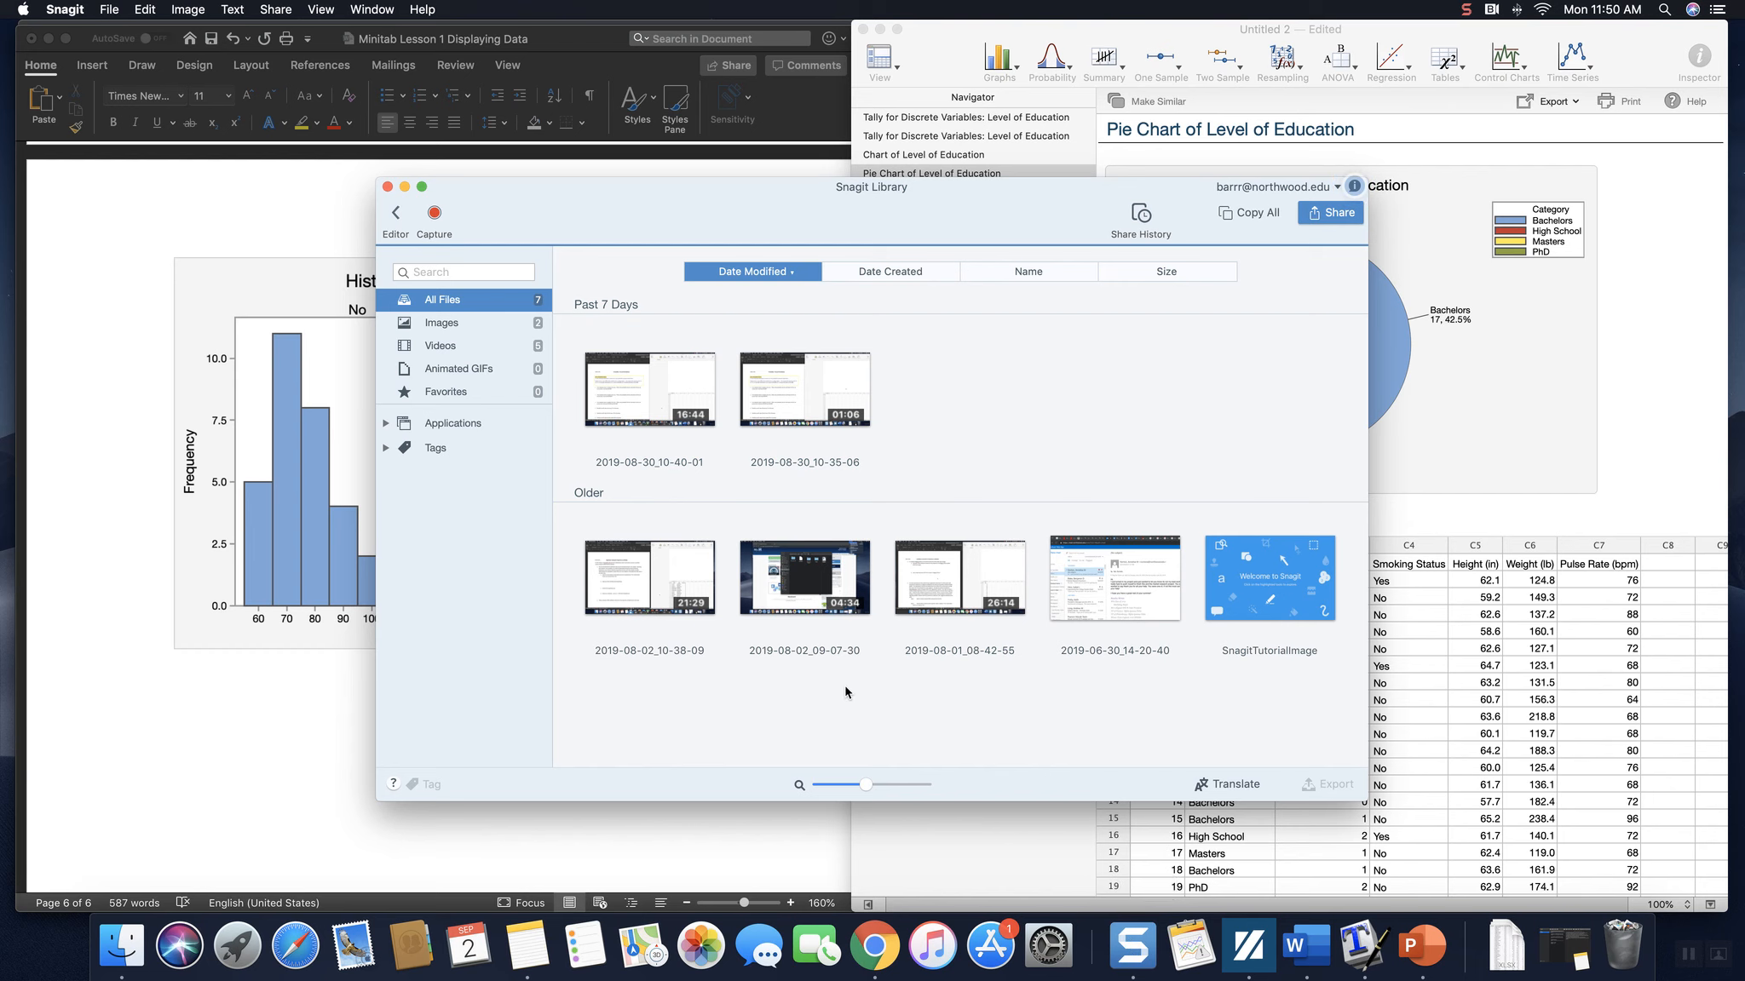
left_click(405, 187)
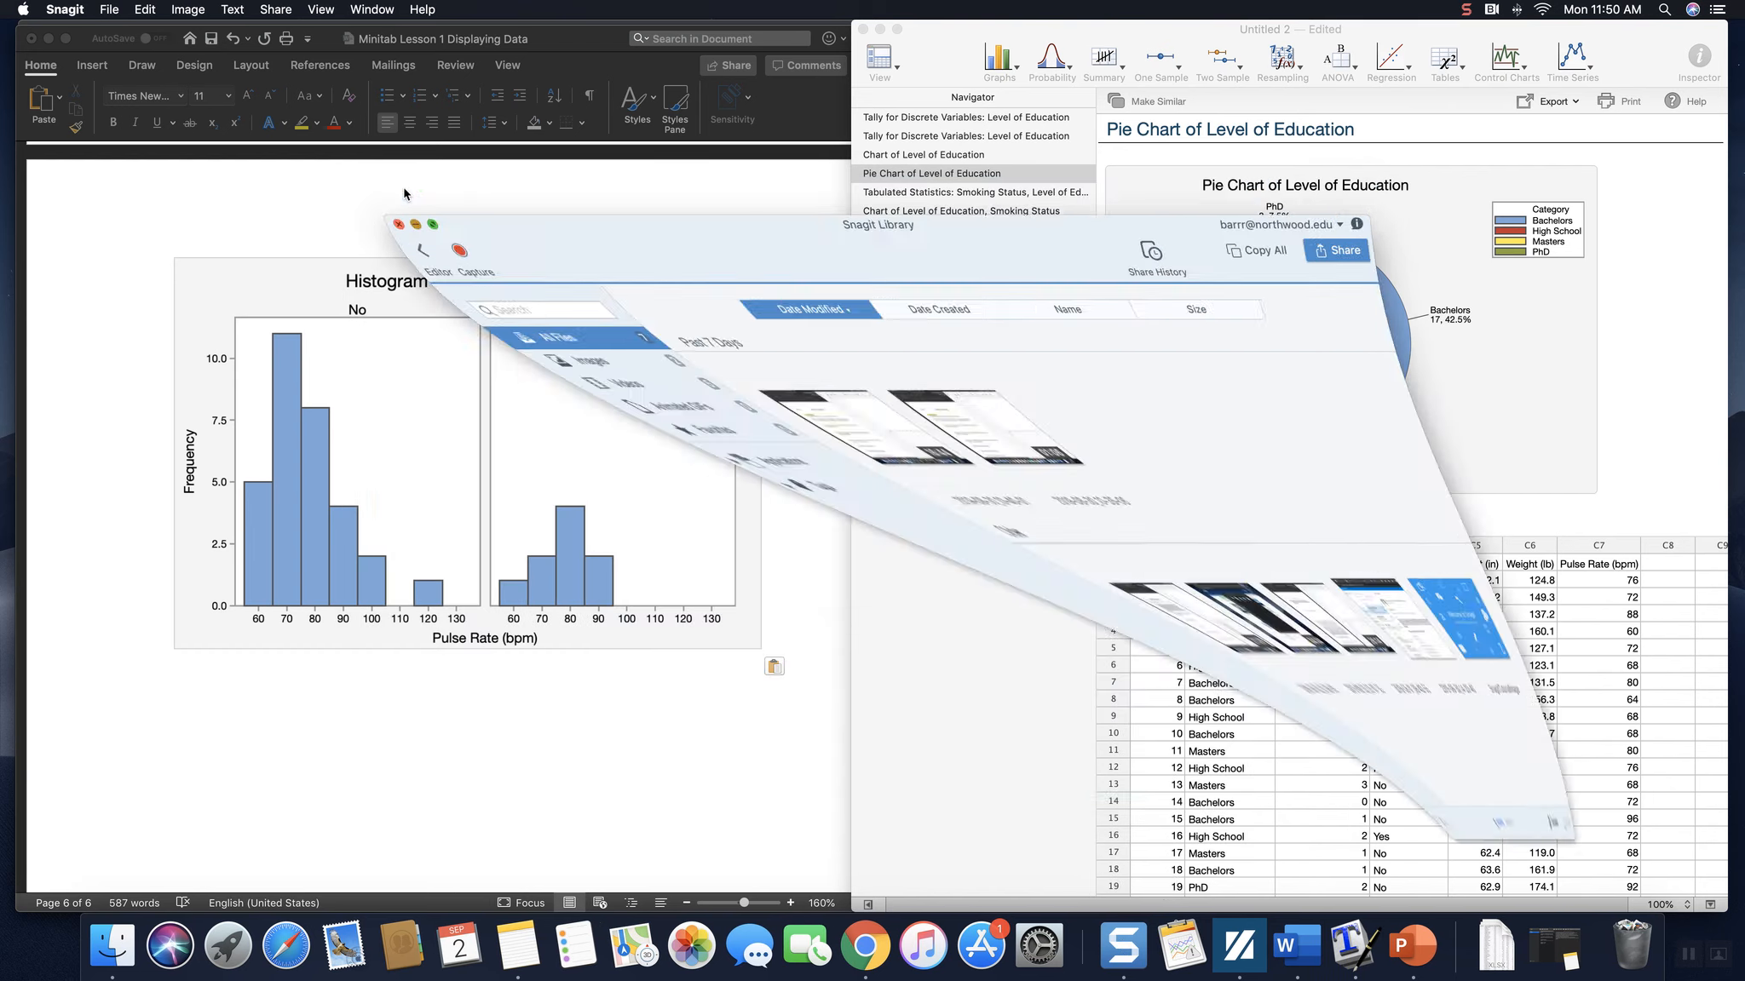
left_click(1465, 10)
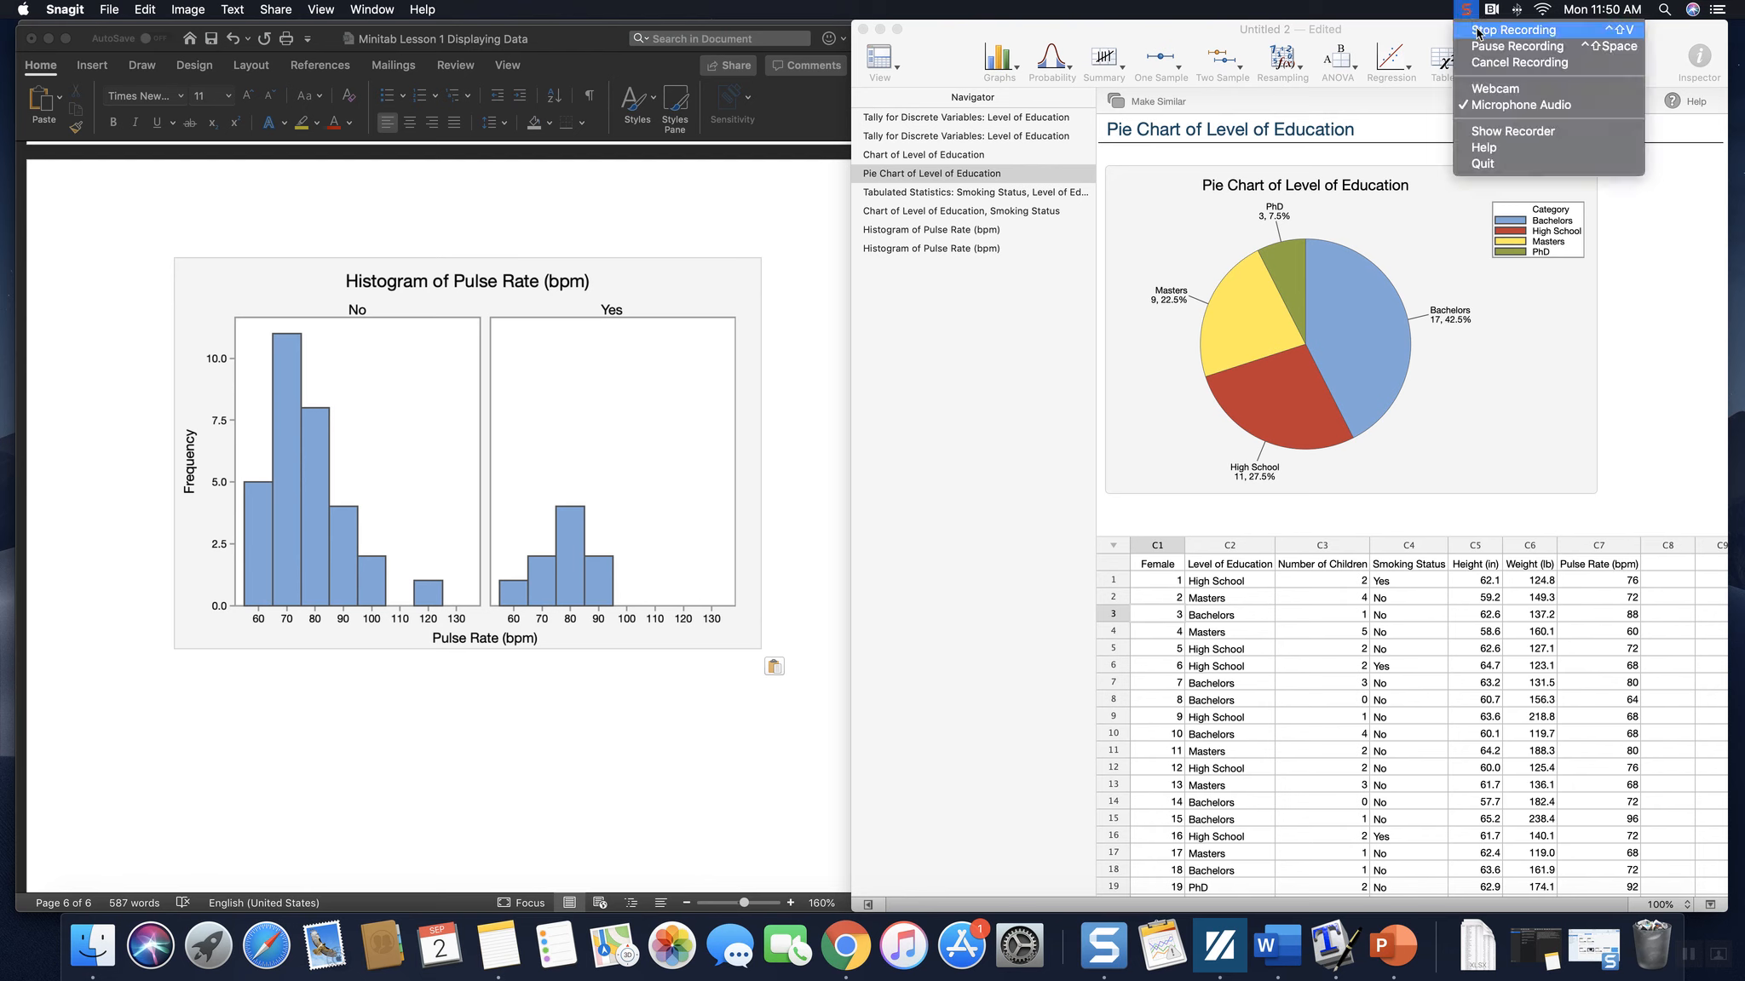
left_click(1476, 33)
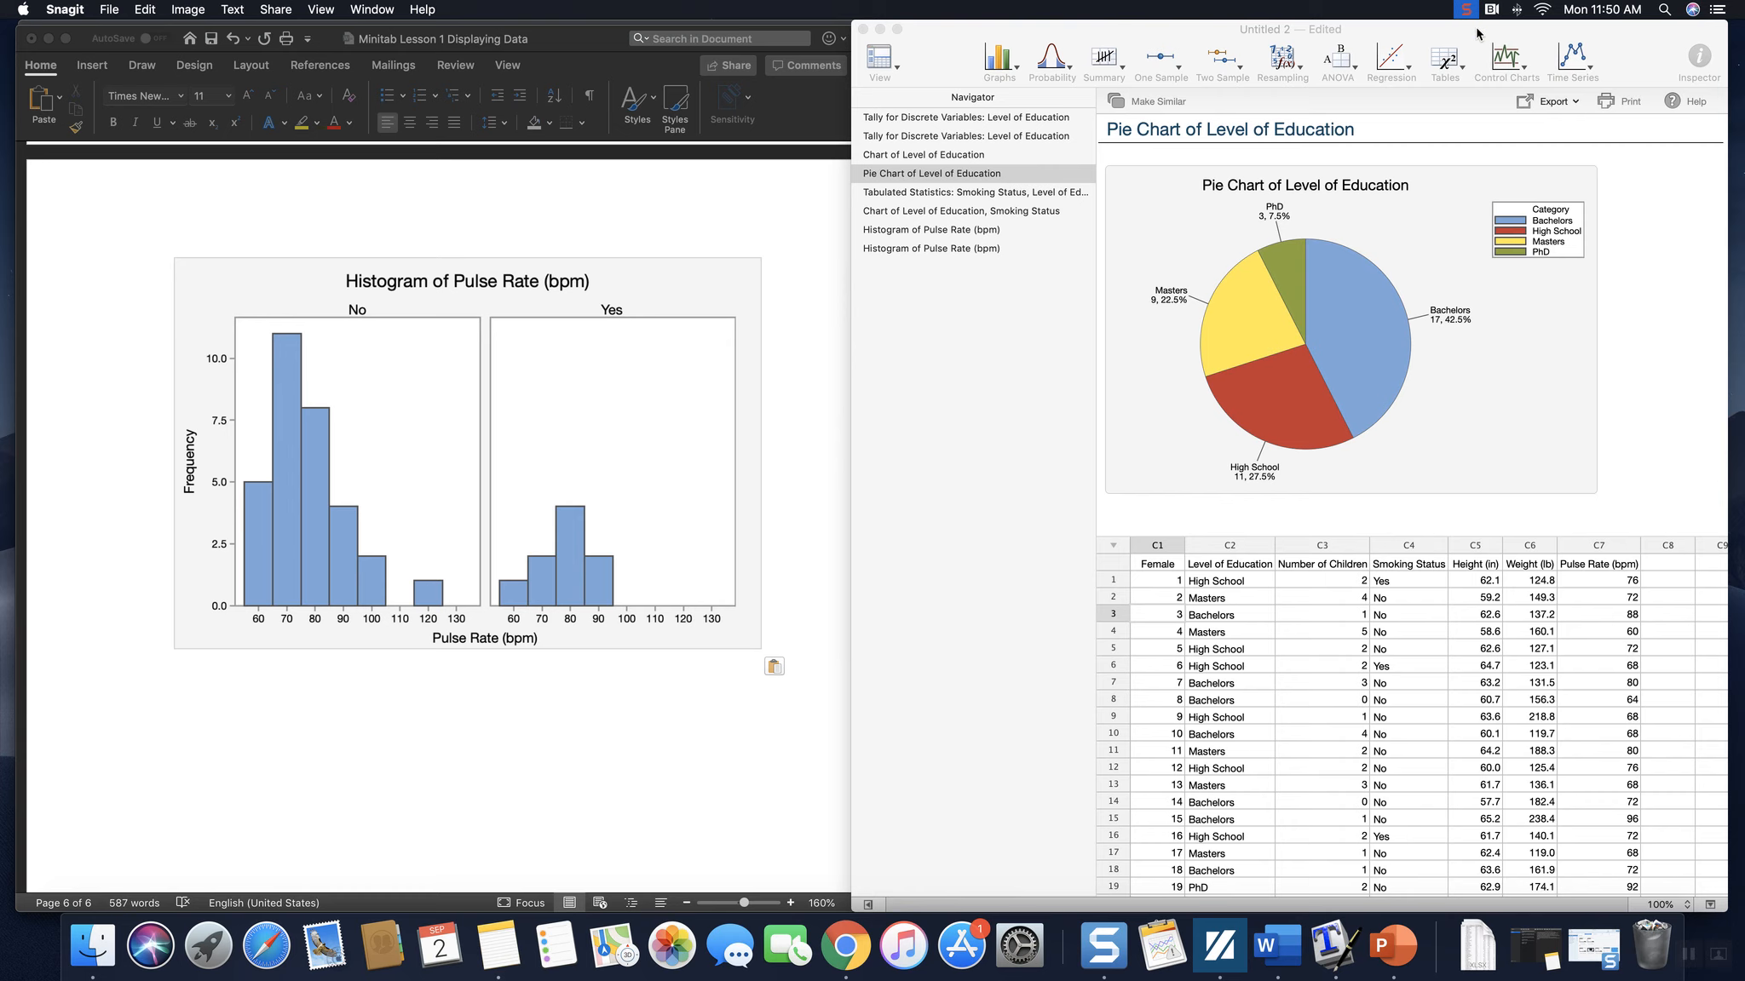